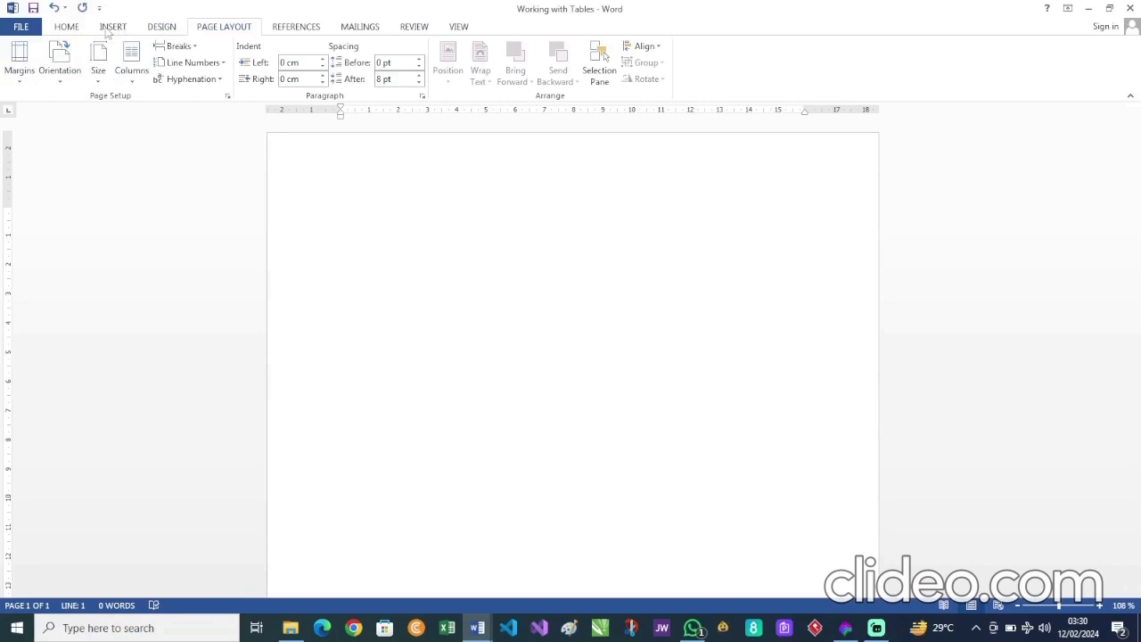
Step: Insert a table with one column and one row at the start of the blank document
{"action": "left_click", "coordinate": [111, 27]}
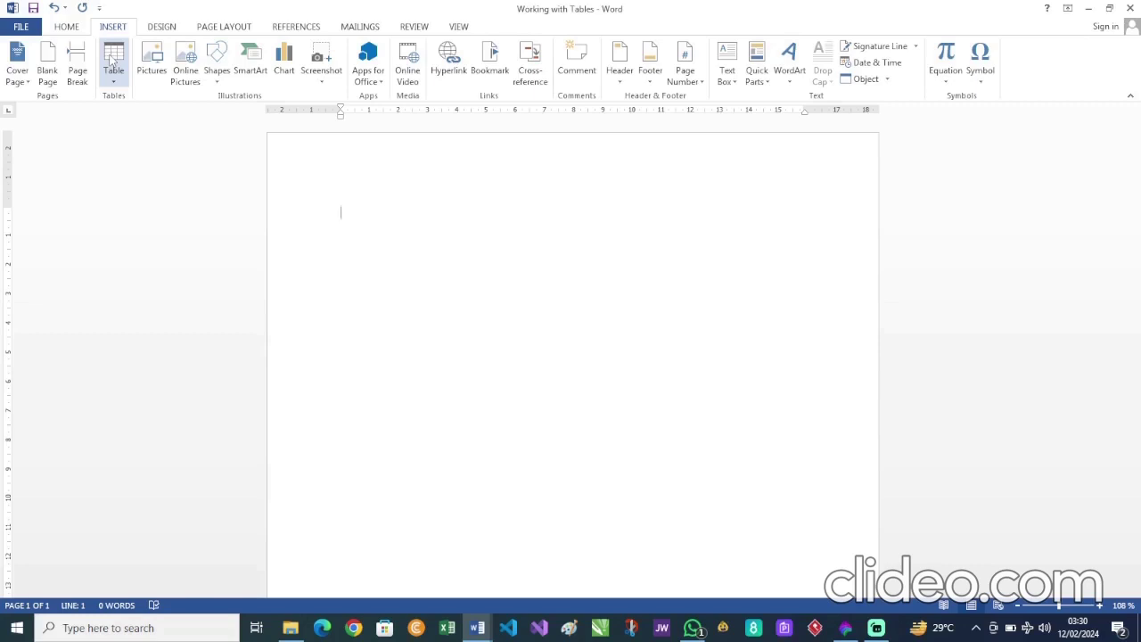
{"action": "left_click", "coordinate": [112, 61]}
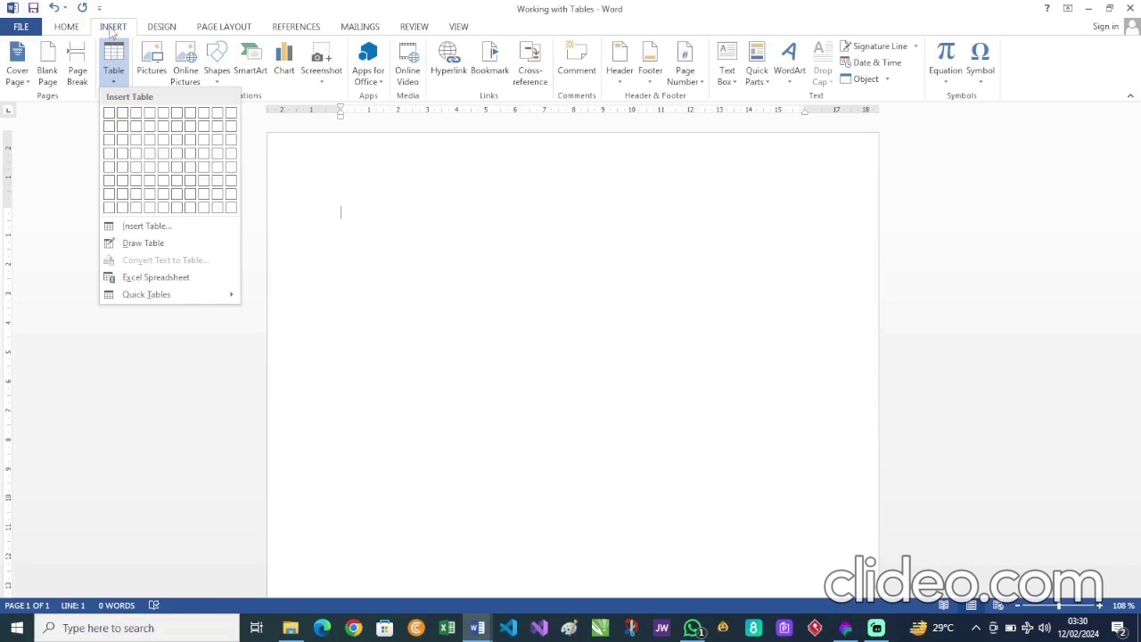
{"action": "left_click", "coordinate": [109, 113]}
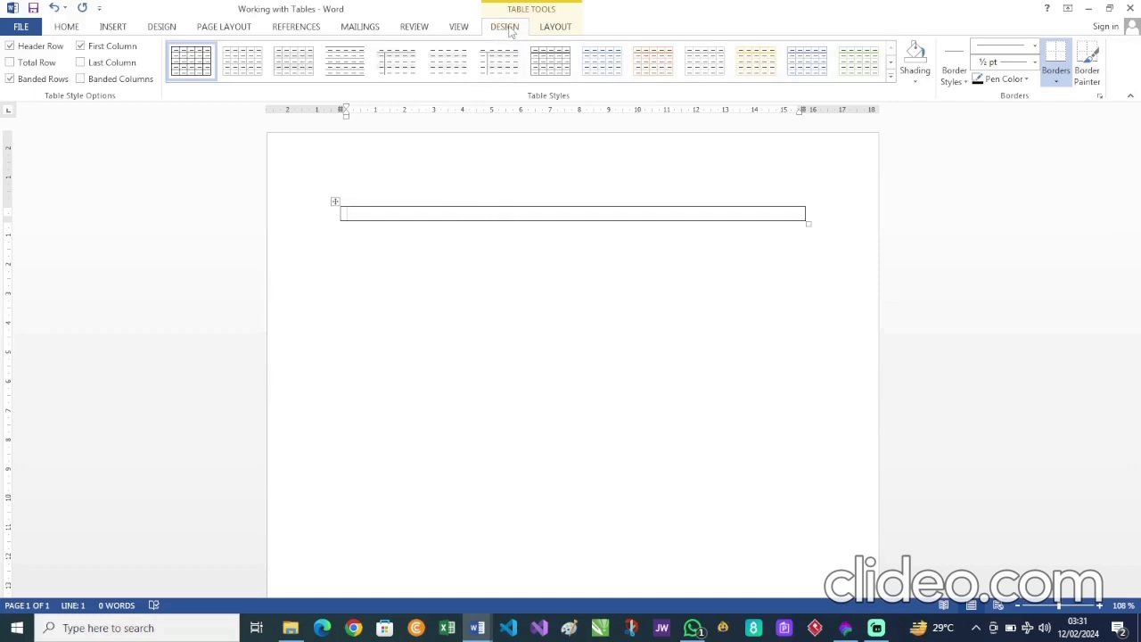
{"action": "left_click", "coordinate": [918, 79]}
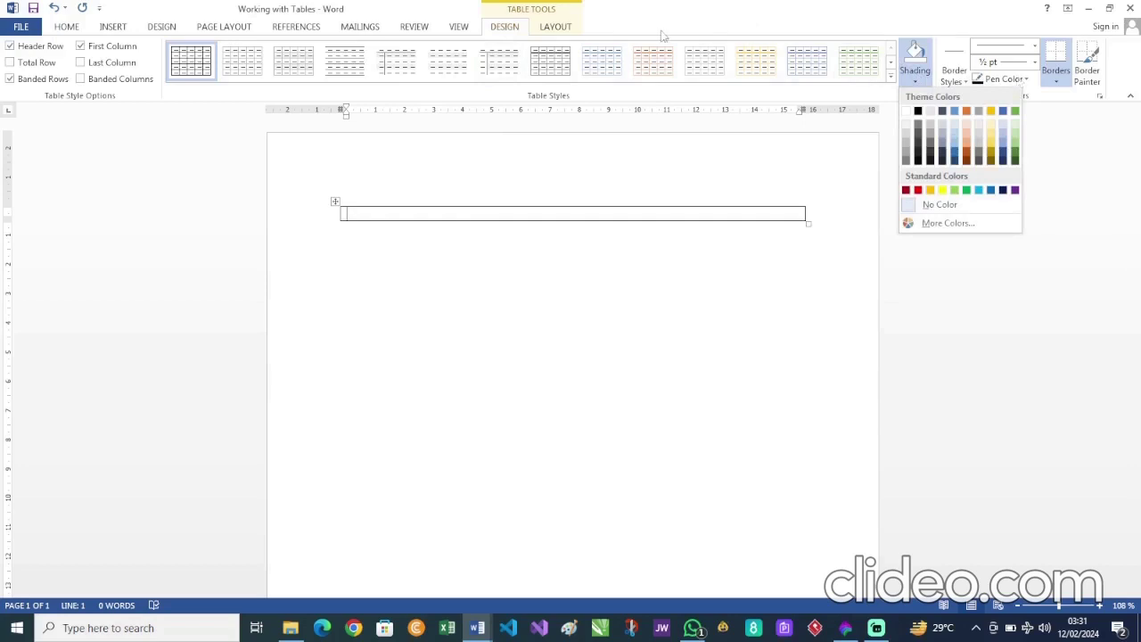
{"action": "left_click", "coordinate": [553, 32]}
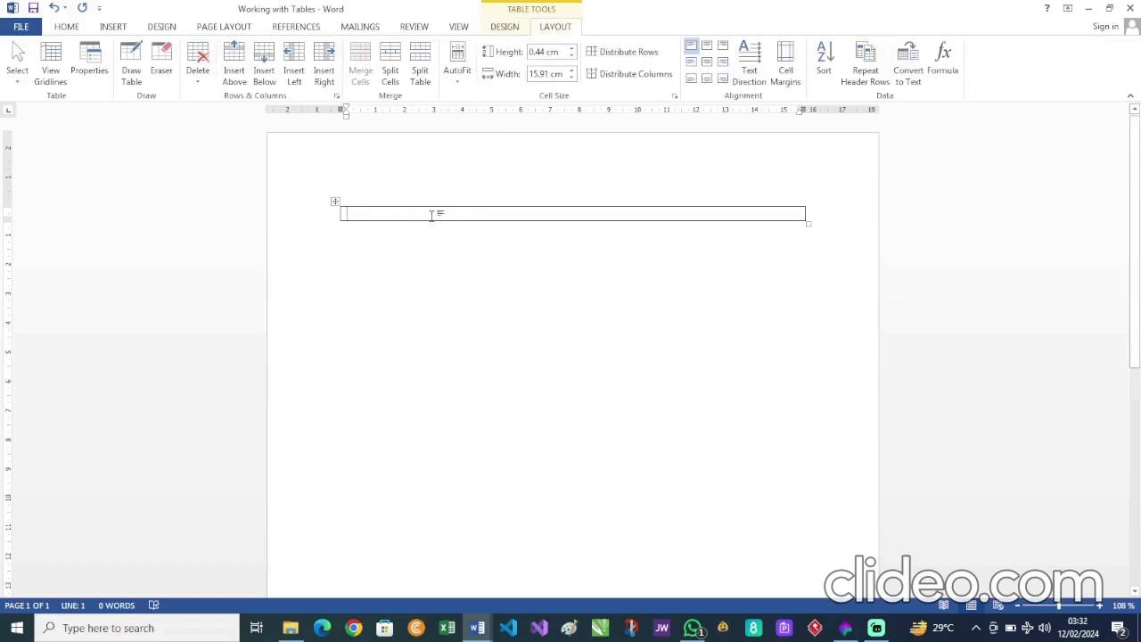
{"action": "left_click", "coordinate": [505, 28]}
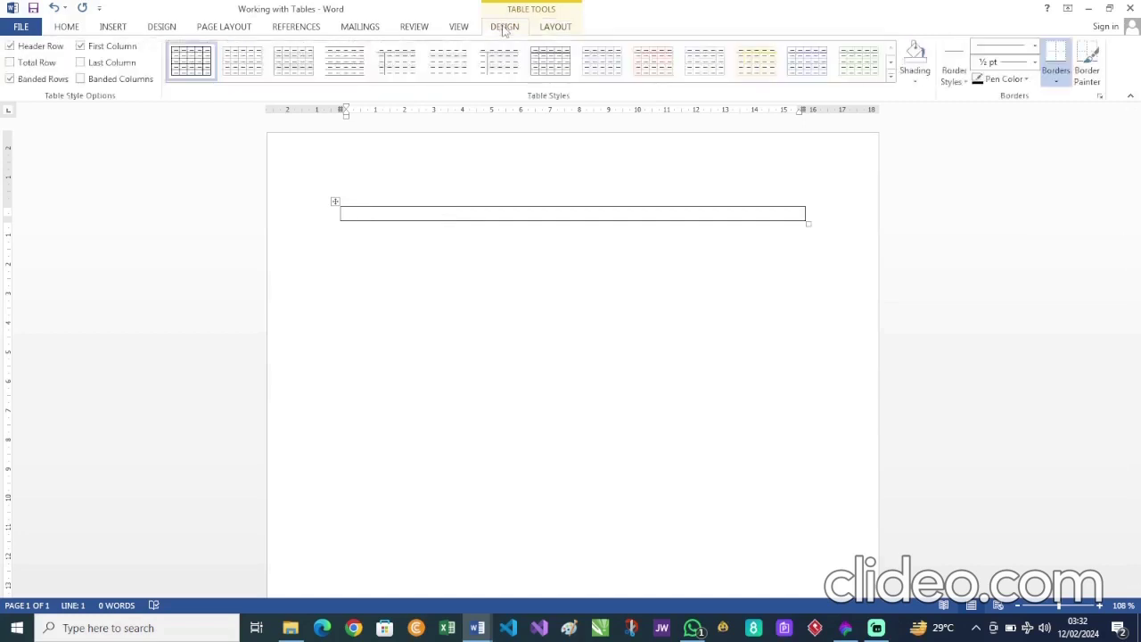
Step: Add the line "Parts of a Table:" below the table, leaving an empty line between them
{"action": "left_click", "coordinate": [380, 247]}
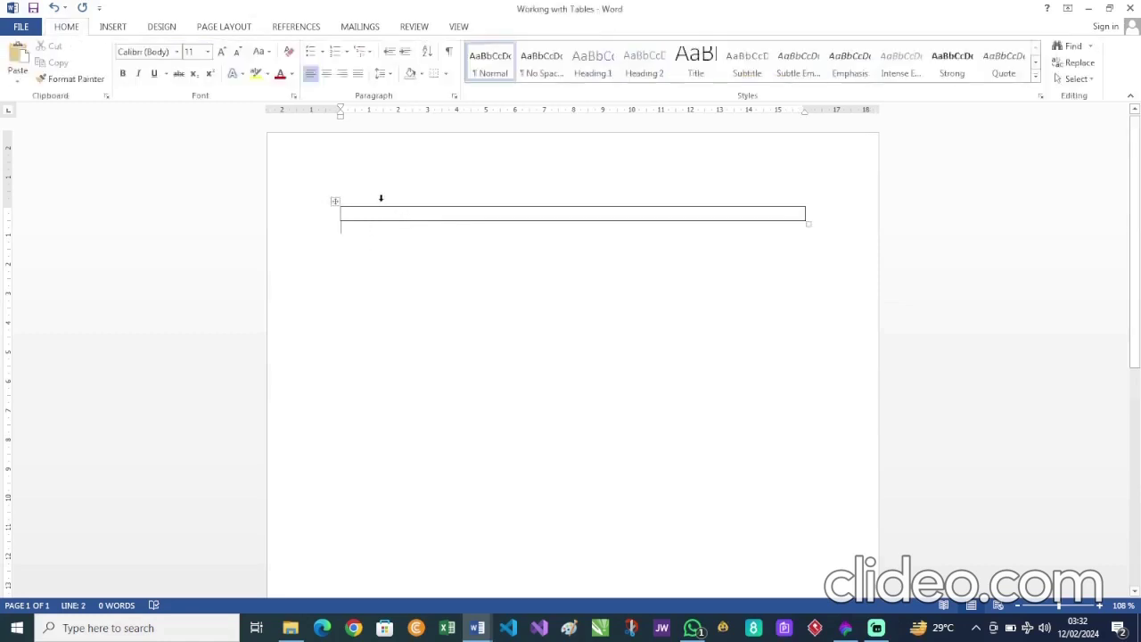
{"action": "key", "text": "Return"}
{"action": "type", "text": "Part"}
{"action": "left_click", "coordinate": [1074, 611]}
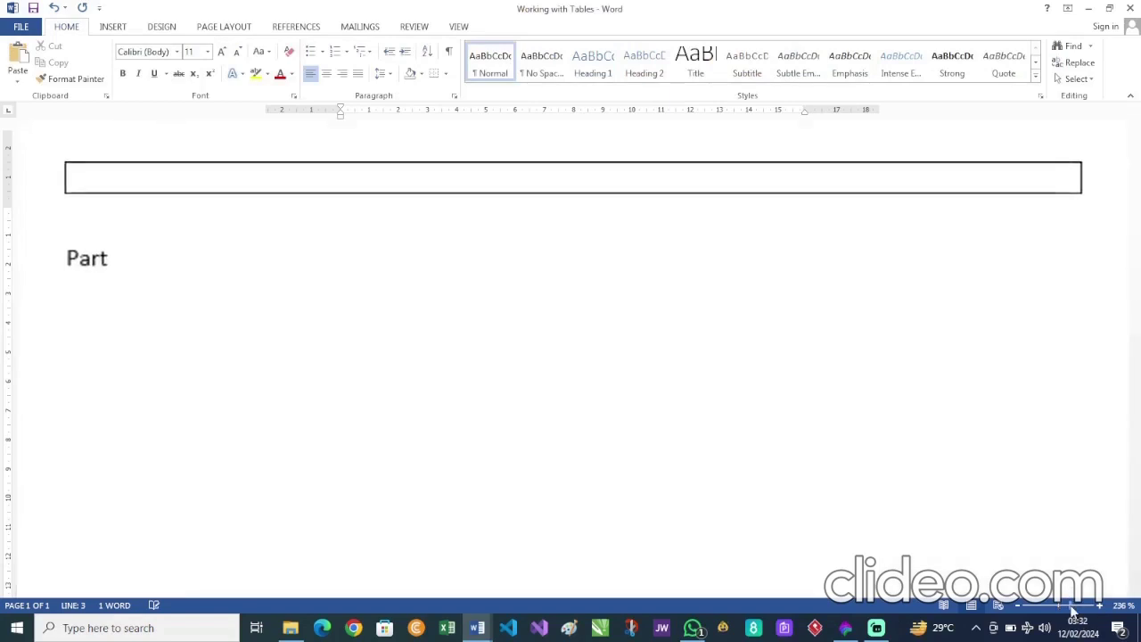
{"action": "left_click_drag", "start_coordinate": [1063, 610], "coordinate": [1067, 610]}
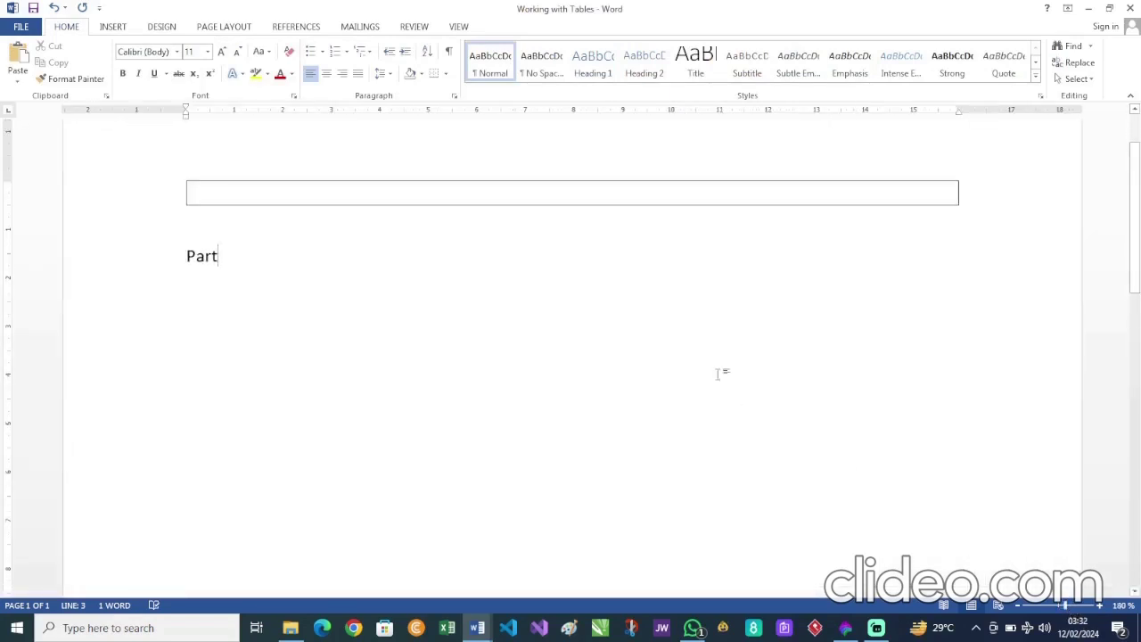
{"action": "type", "text": "s of a "}
{"action": "type", "text": "TAble"}
{"action": "key", "text": "BackSpace"}
{"action": "key", "text": "BackSpace"}
{"action": "key", "text": "BackSpace"}
{"action": "key", "text": "BackSpace"}
{"action": "type", "text": "ale"}
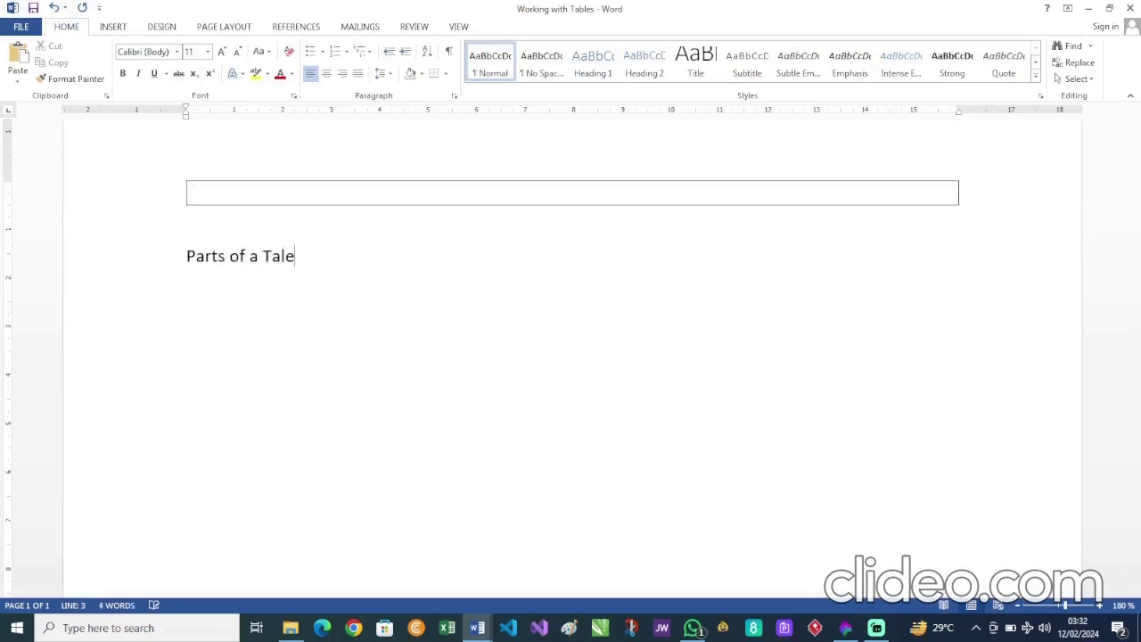
{"action": "key", "text": "BackSpace"}
{"action": "type", "text": "bl"}
{"action": "key", "text": "BackSpace"}
{"action": "key", "text": "BackSpace"}
{"action": "key", "text": "BackSpace"}
{"action": "type", "text": "be"}
{"action": "key", "text": "BackSpace"}
{"action": "type", "text": "le:"}
Step: Add a dashed list under the heading with the items Column, Row and Cell, aligned to the text margin
{"action": "key", "text": "Return"}
{"action": "type", "text": "-"}
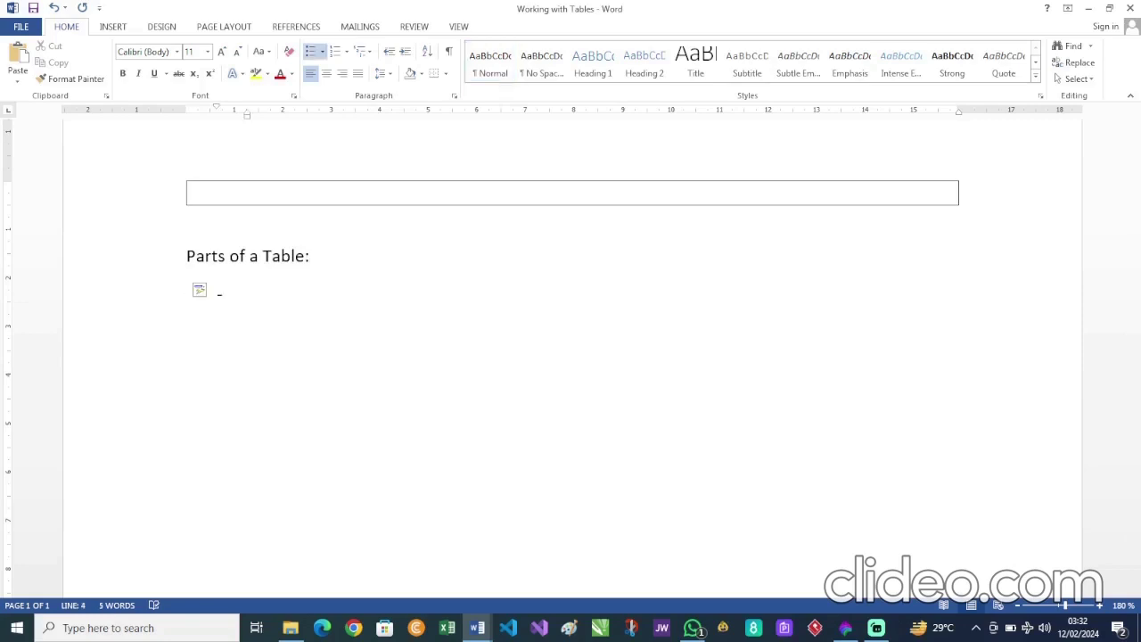
{"action": "key", "text": "shift+Tab"}
{"action": "type", "text": "Column"}
{"action": "key", "text": "Return"}
{"action": "type", "text": "Row"}
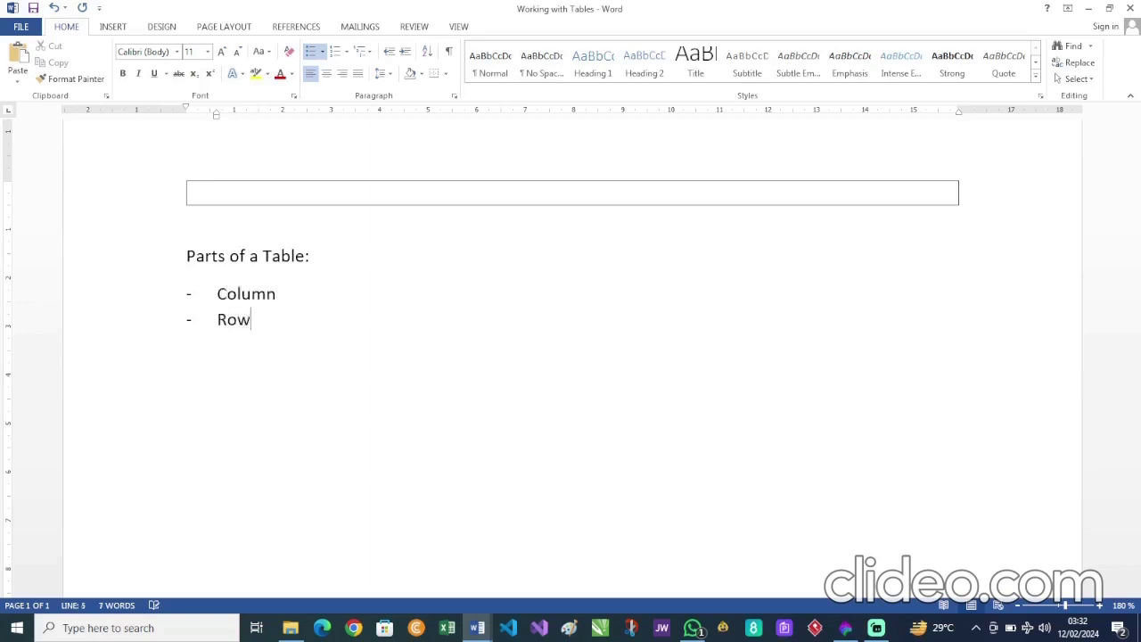
{"action": "key", "text": "Return"}
{"action": "type", "text": "Cell"}
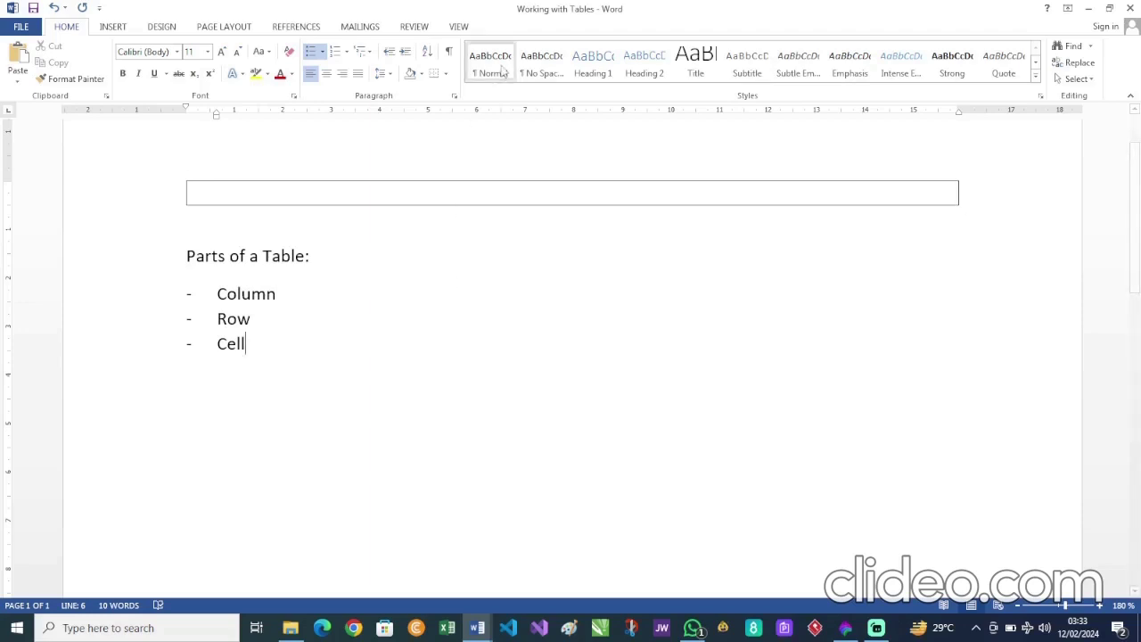
{"action": "left_click", "coordinate": [504, 194]}
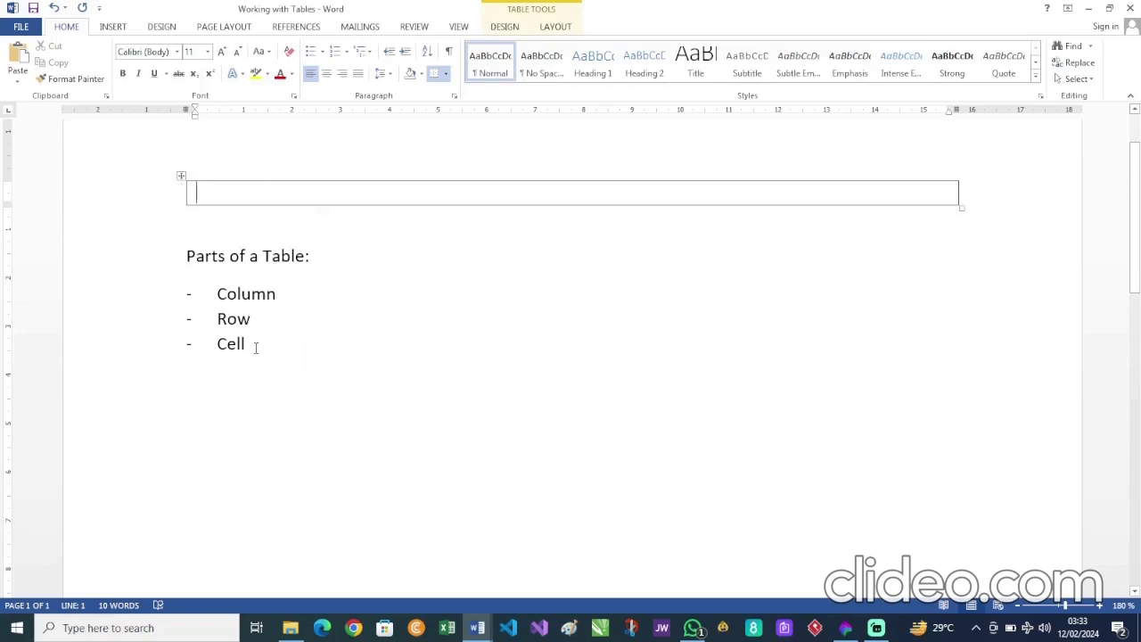
{"action": "left_click_drag", "start_coordinate": [256, 347], "coordinate": [223, 355]}
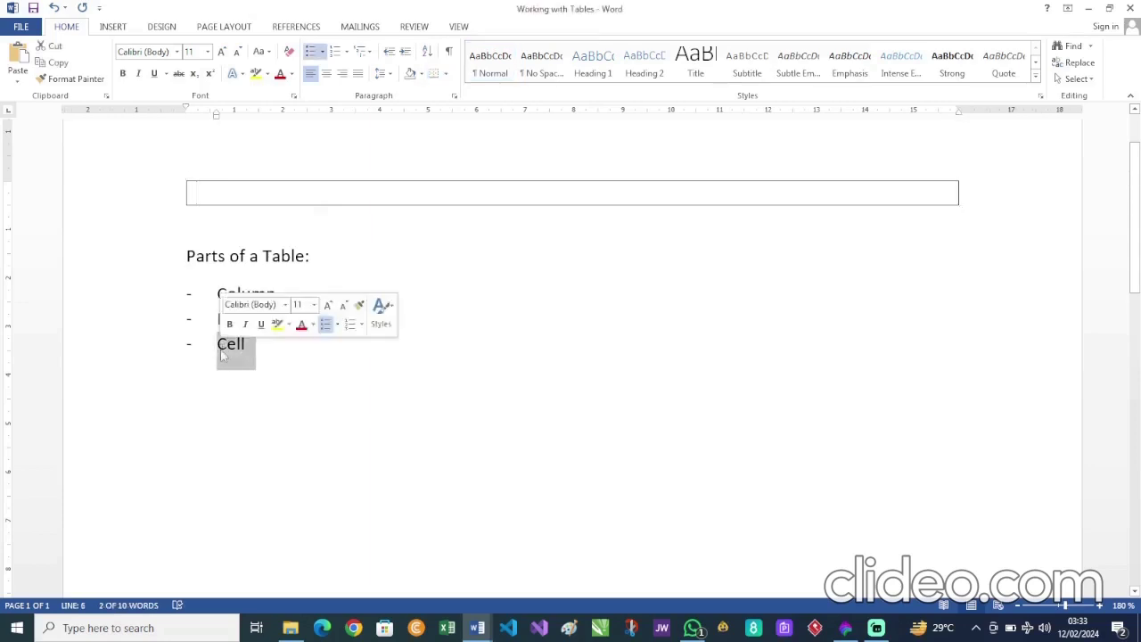
{"action": "left_click", "coordinate": [273, 351]}
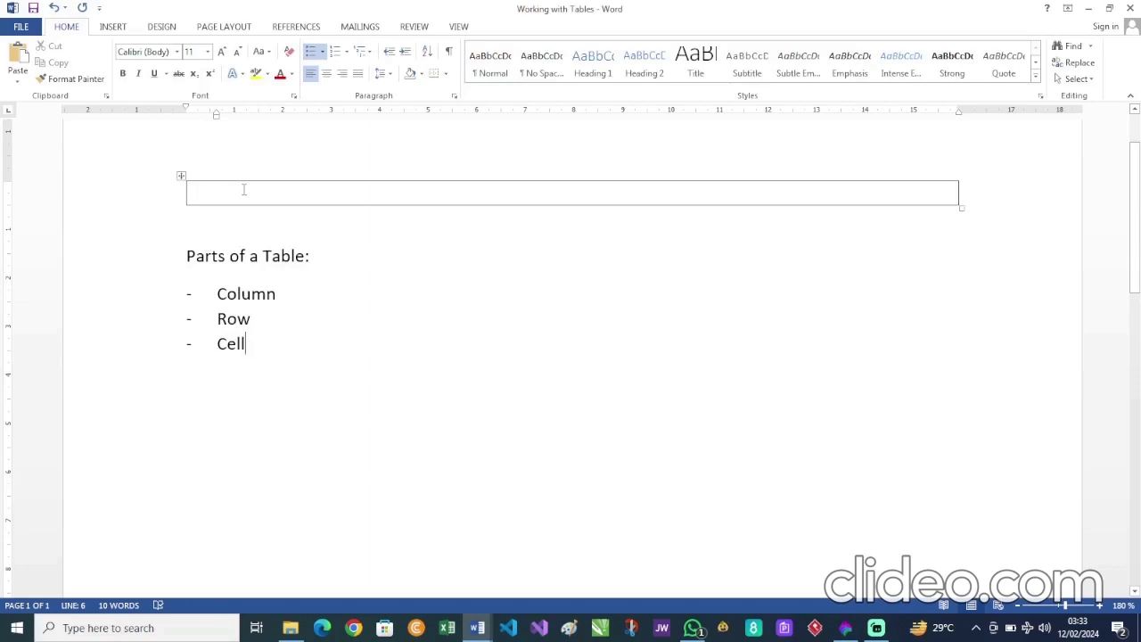
{"action": "left_click", "coordinate": [180, 174]}
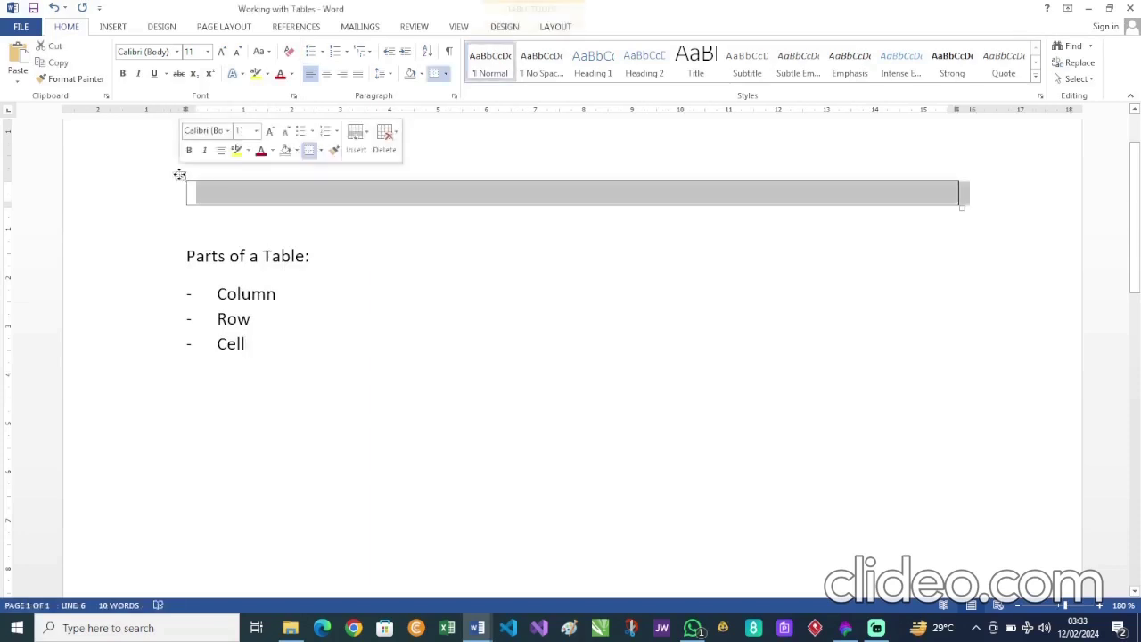
{"action": "left_click", "coordinate": [230, 201]}
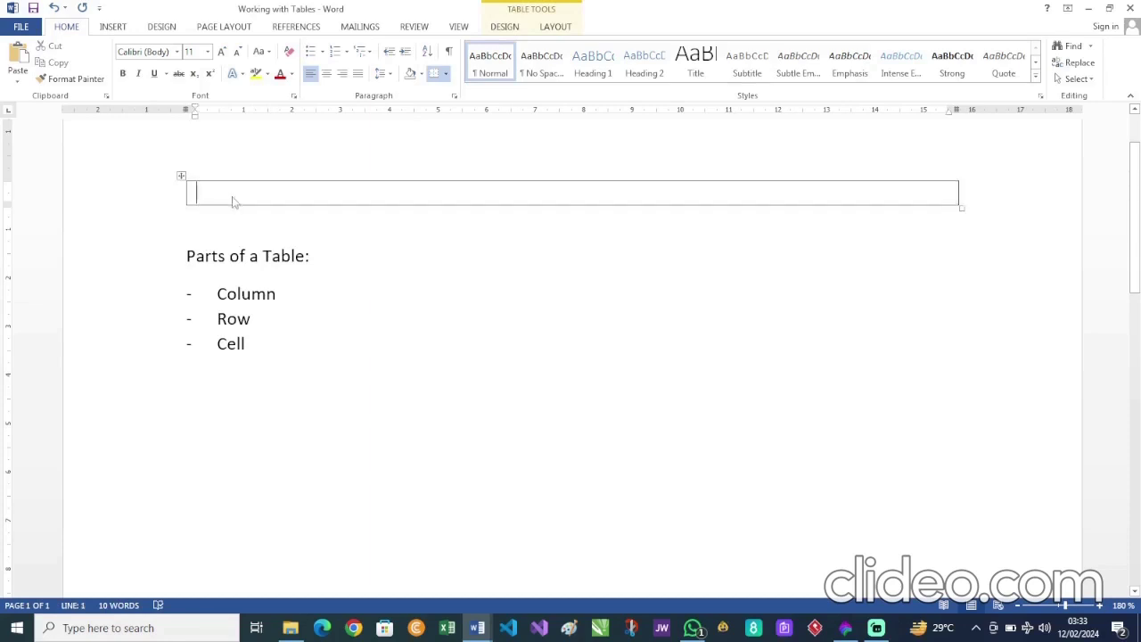
Step: End the dashed list after Cell and write the line "Identifying the table parts with regular terms" below it
{"action": "left_click", "coordinate": [259, 347]}
{"action": "key", "text": "Return"}
{"action": "key", "text": "BackSpace"}
{"action": "key", "text": "BackSpace"}
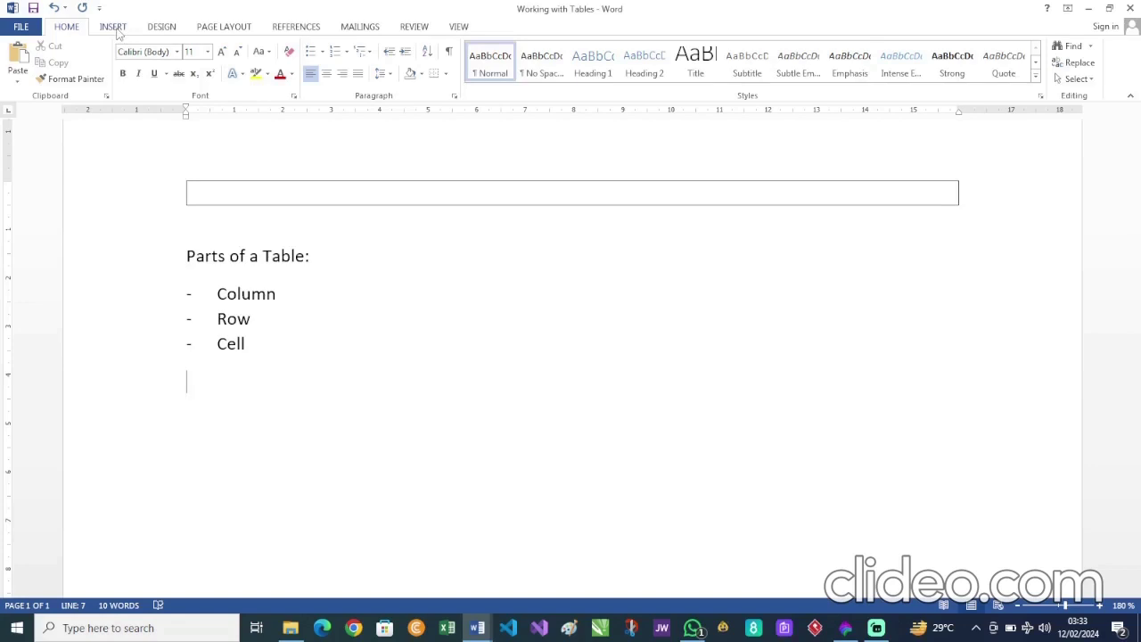
{"action": "type", "text": "identifying a"}
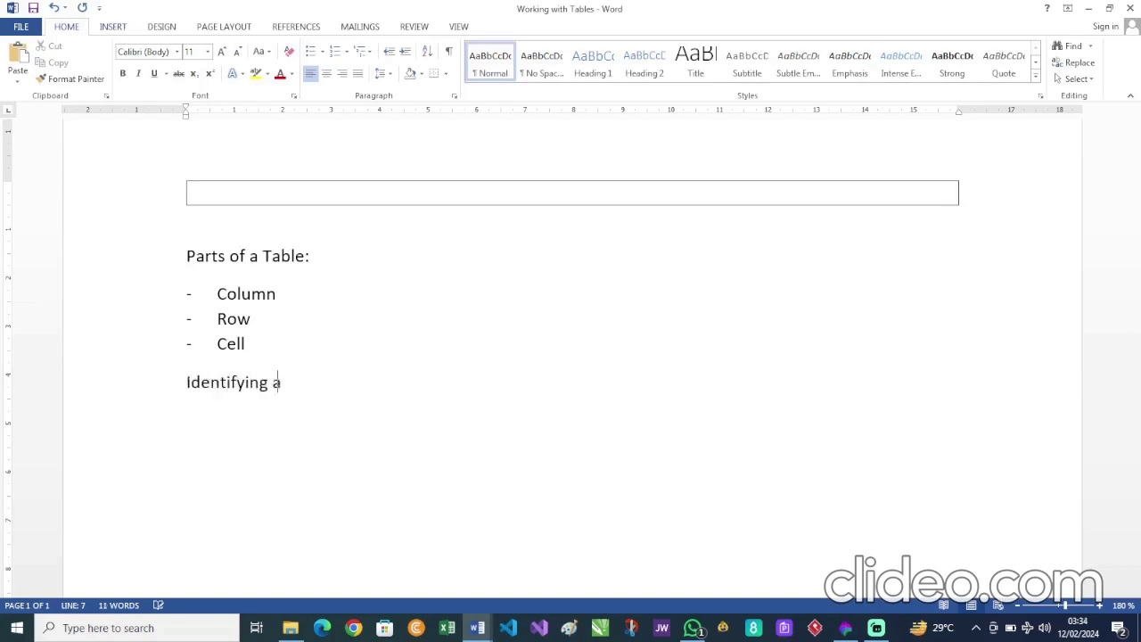
{"action": "type", "text": " table"}
{"action": "key", "text": "BackSpace"}
{"action": "key", "text": "BackSpace"}
{"action": "key", "text": "BackSpace"}
{"action": "key", "text": "BackSpace"}
{"action": "key", "text": "BackSpace"}
{"action": "key", "text": "BackSpace"}
{"action": "key", "text": "BackSpace"}
{"action": "type", "text": "the table parts"}
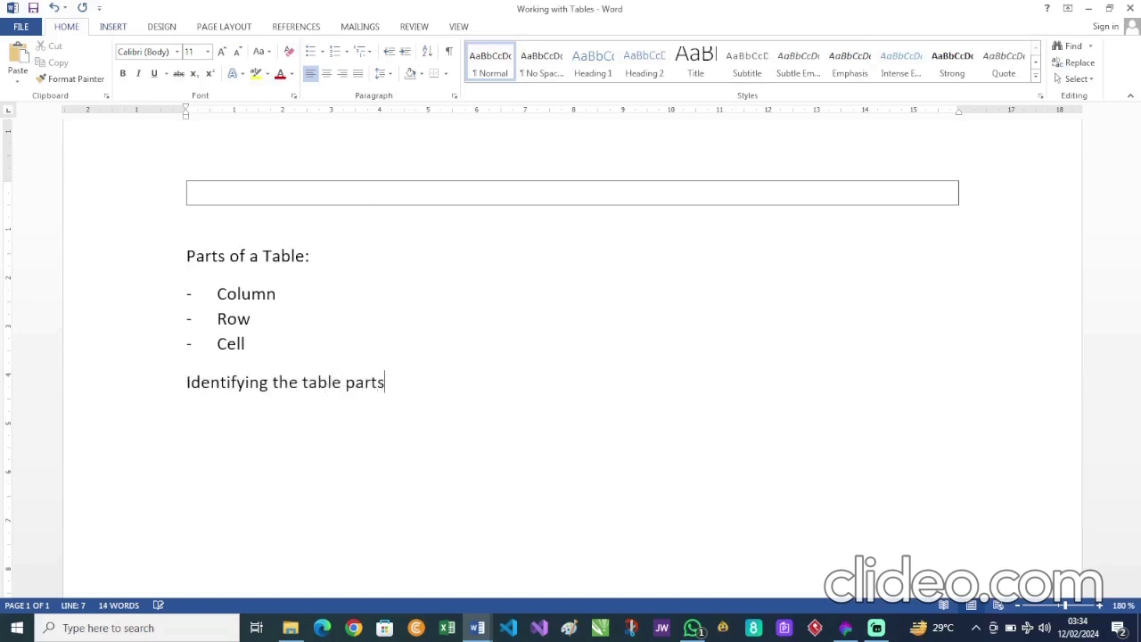
{"action": "type", "text": " with regul"}
{"action": "type", "text": "ar "}
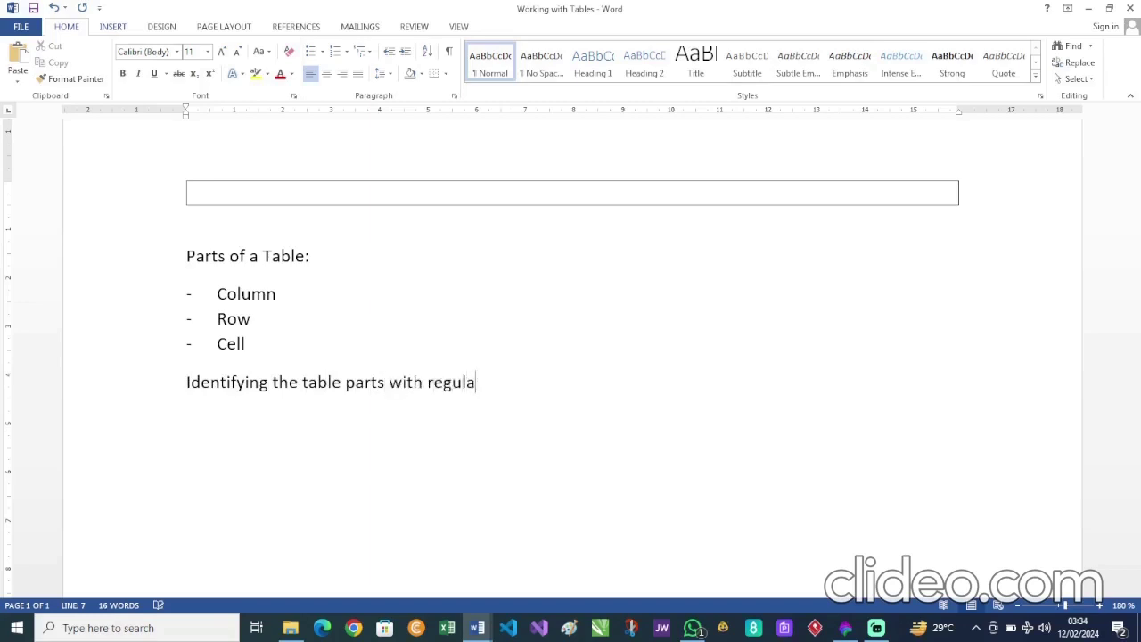
{"action": "type", "text": "terms "}
Step: Add two separate lines reading "Column is to vertical" and "Row is to horizontal", followed by a new paragraph
{"action": "type", "text": "Colmn"}
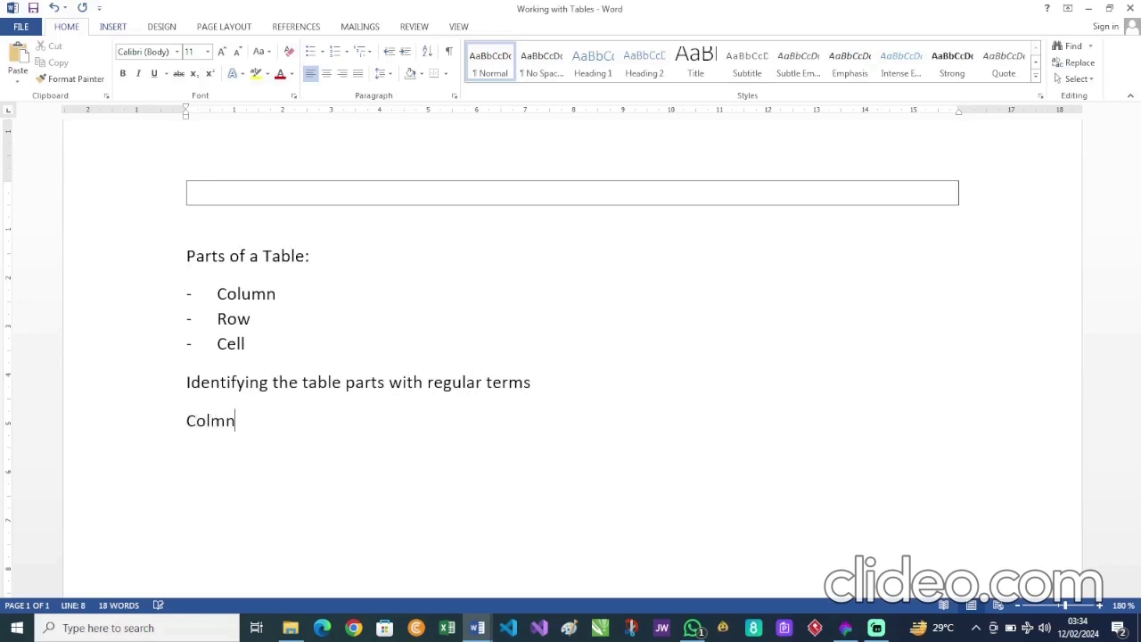
{"action": "key", "text": "BackSpace"}
{"action": "key", "text": "BackSpace"}
{"action": "key", "text": "BackSpace"}
{"action": "type", "text": "lumn is to verti"}
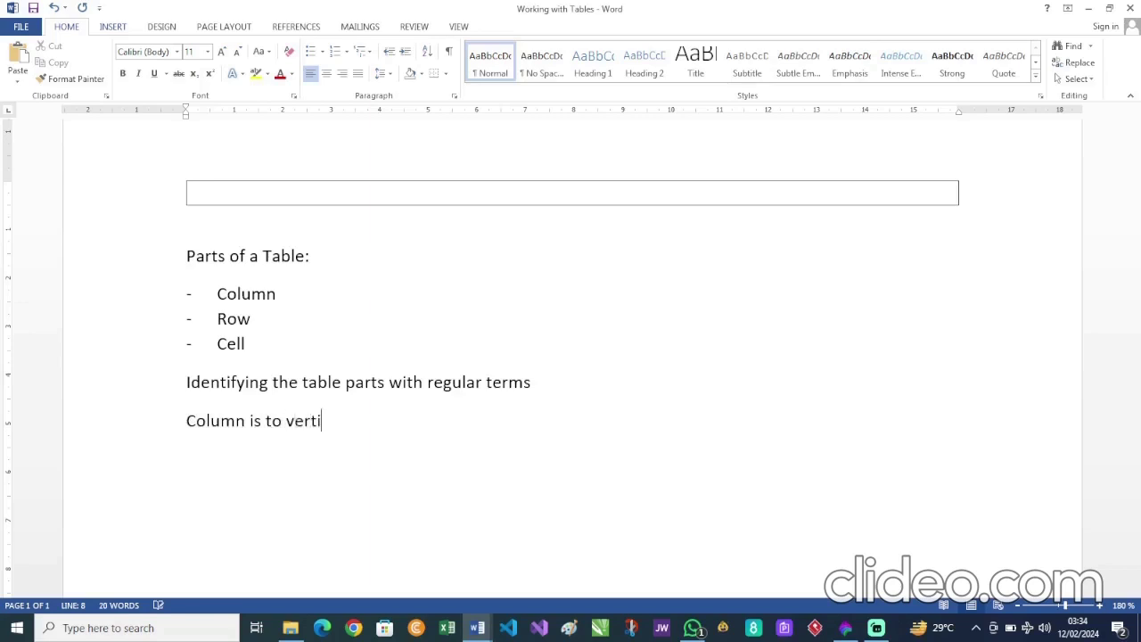
{"action": "type", "text": "cal "}
{"action": "type", "text": "Row is to "}
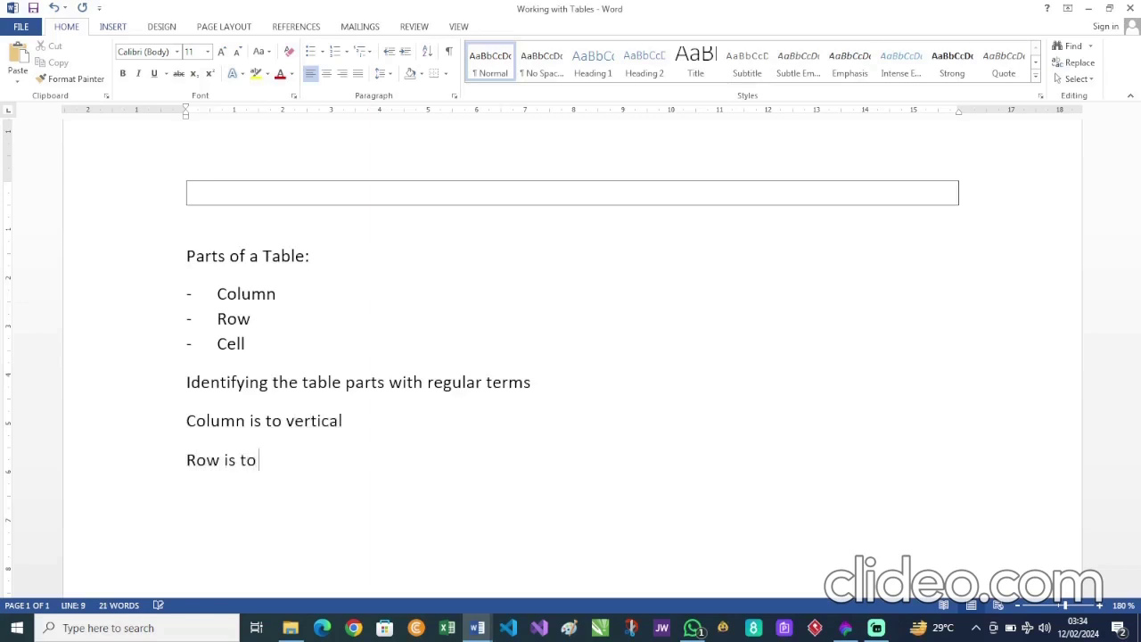
{"action": "type", "text": "horizontal"}
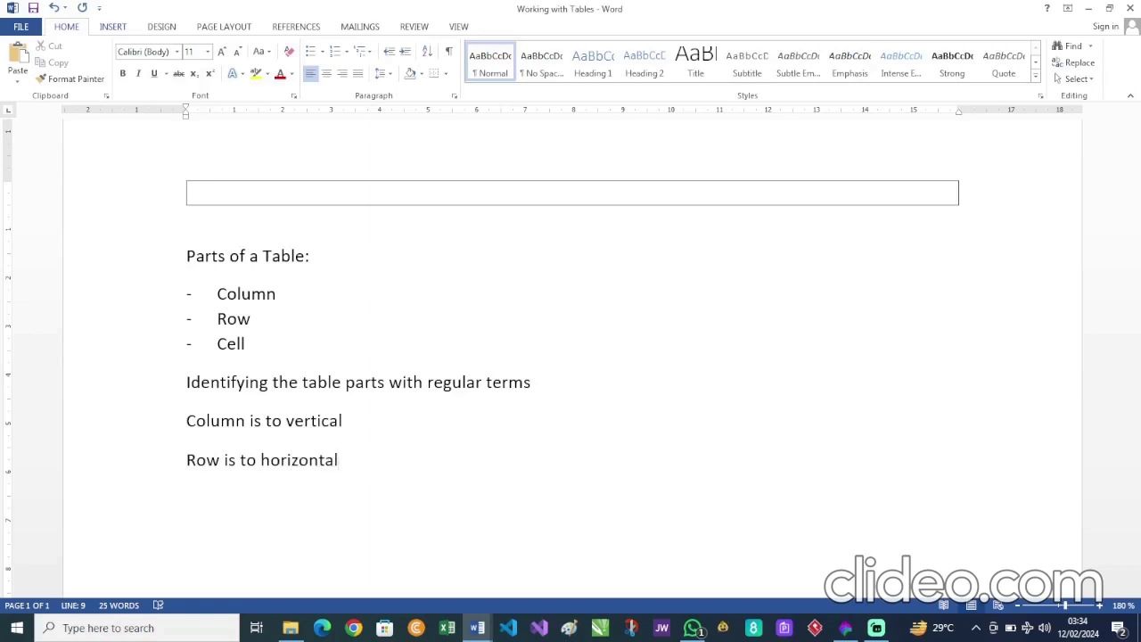
{"action": "key", "text": "Return"}
{"action": "scroll", "coordinate": [116, 34], "scroll_direction": "down", "scroll_amount": 5}
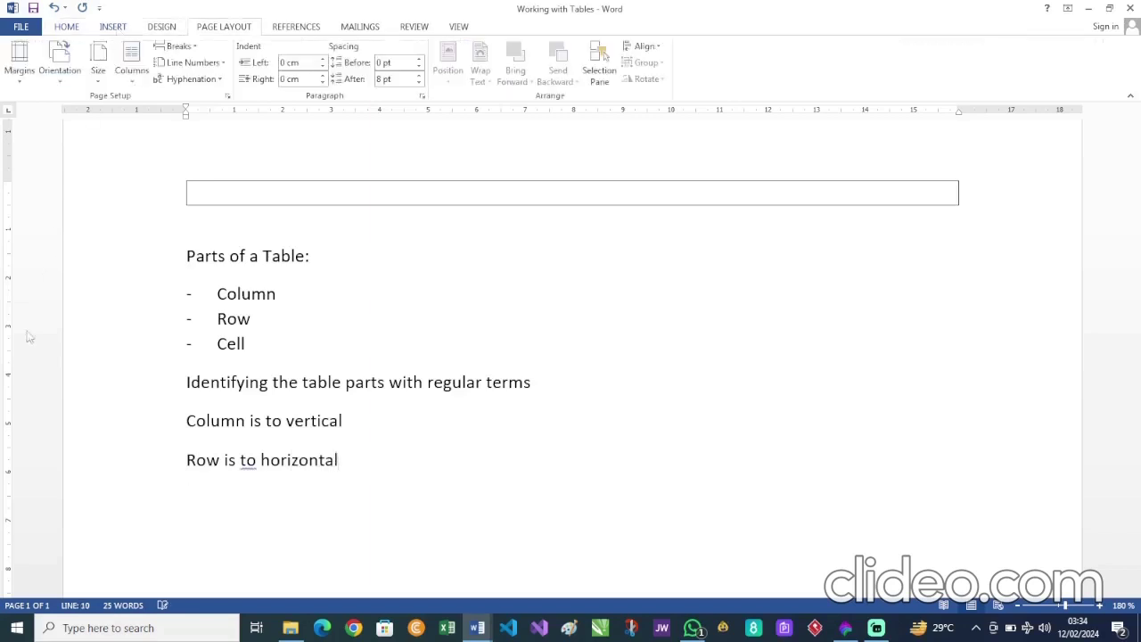
{"action": "scroll", "coordinate": [412, 443], "scroll_direction": "down", "scroll_amount": 3}
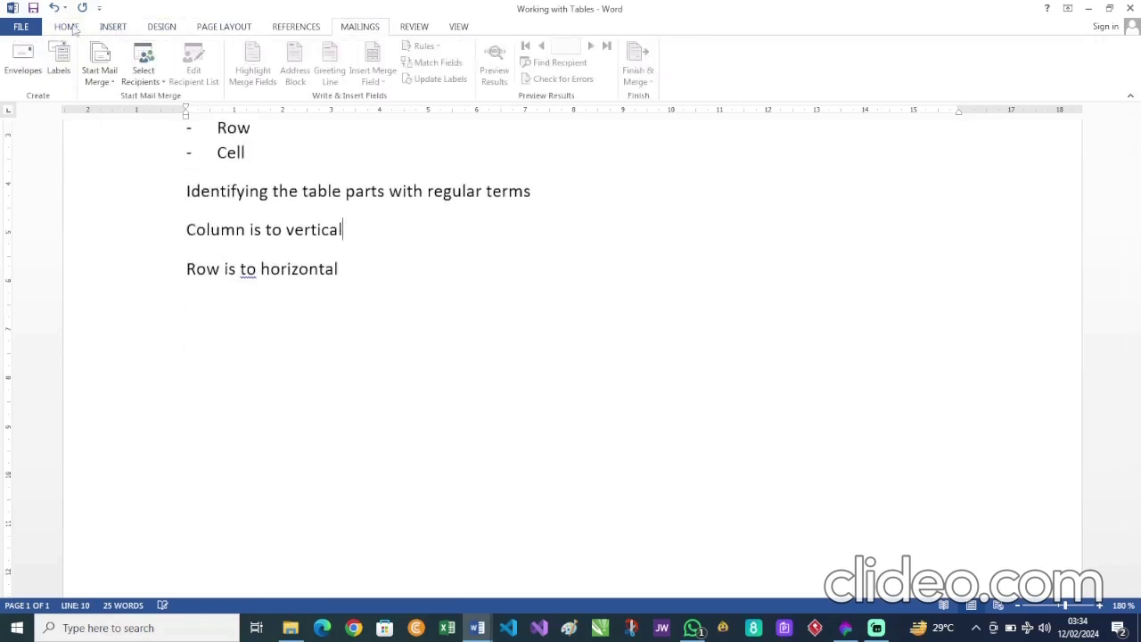
{"action": "left_click", "coordinate": [113, 28]}
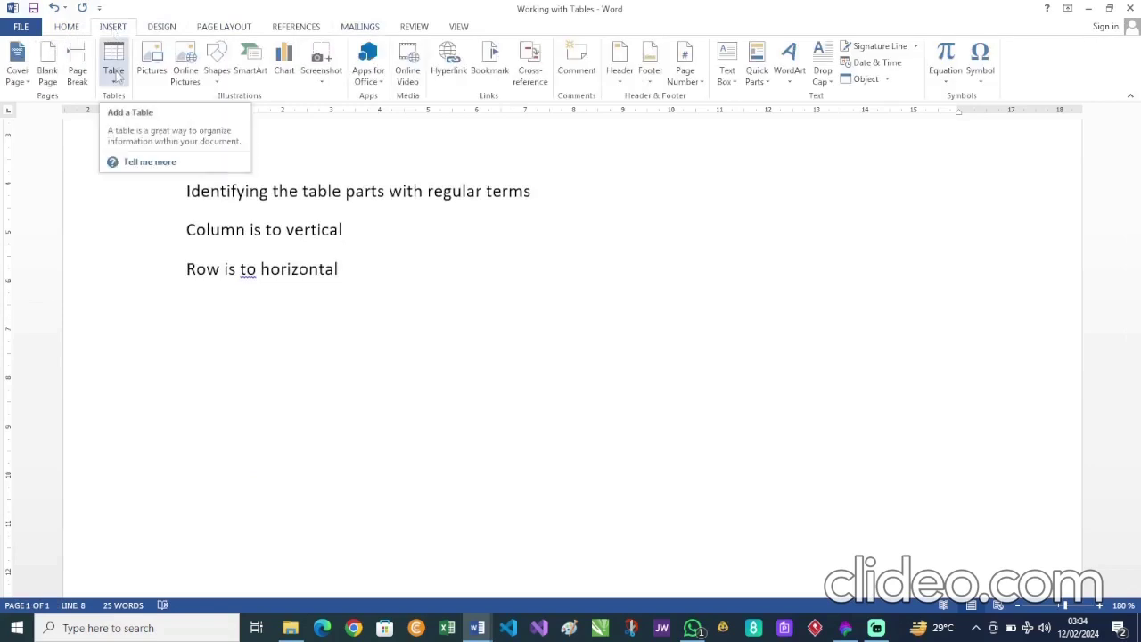
{"action": "left_click", "coordinate": [114, 71]}
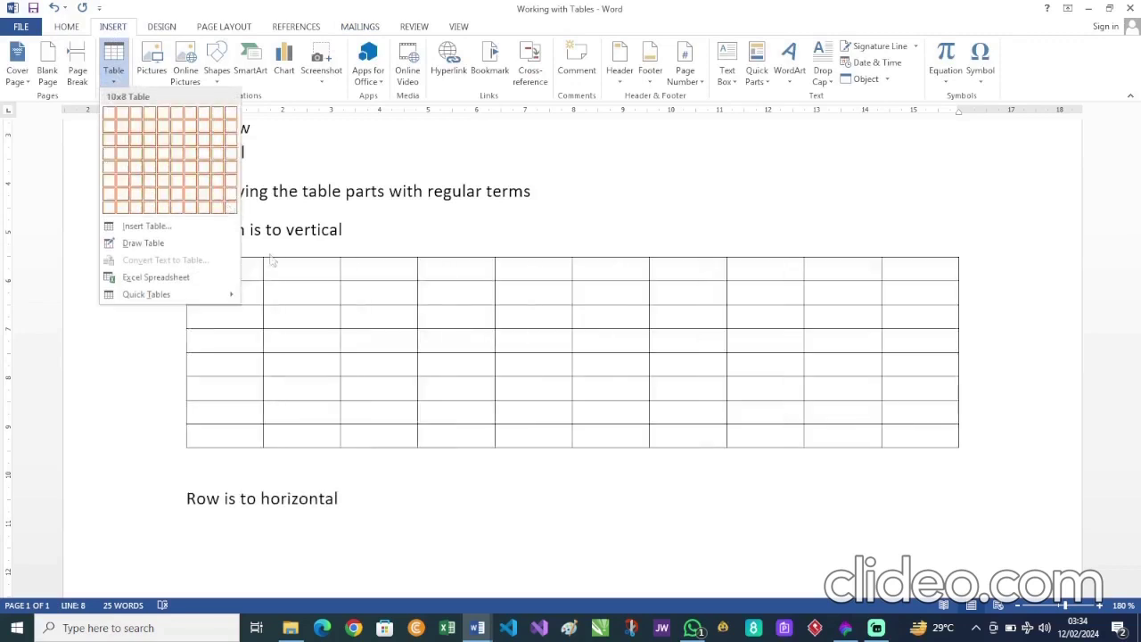
{"action": "left_click", "coordinate": [363, 233]}
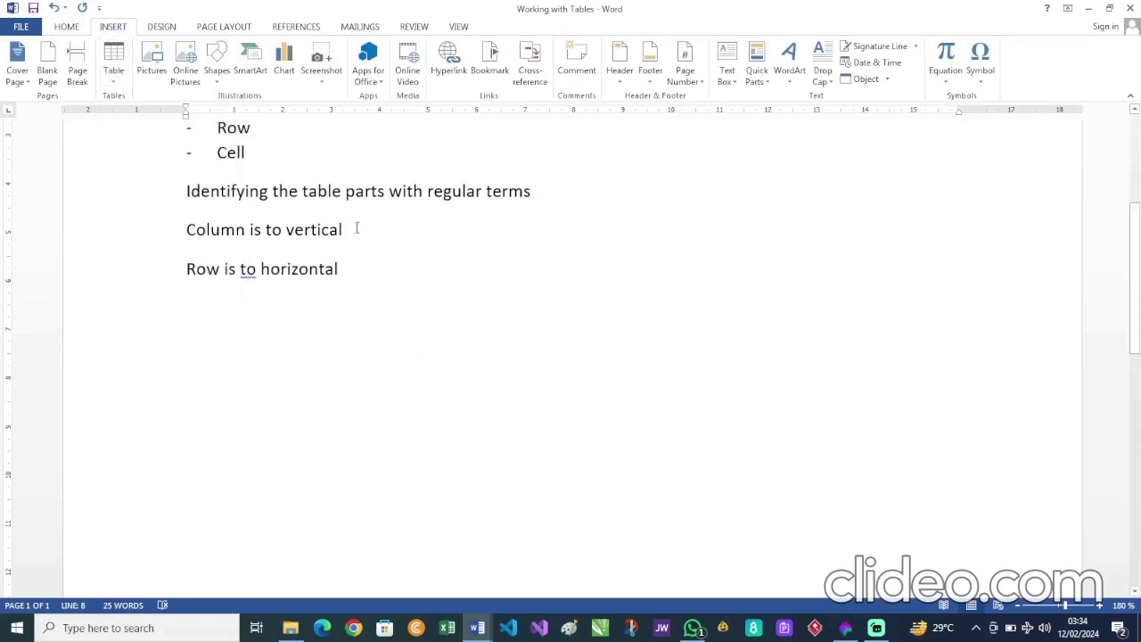
Step: Insert a table of 10 columns by 8 rows below the "Row is to horizontal" line, after an empty line
{"action": "key", "text": "Return"}
{"action": "key", "text": "Return"}
{"action": "left_click", "coordinate": [112, 82]}
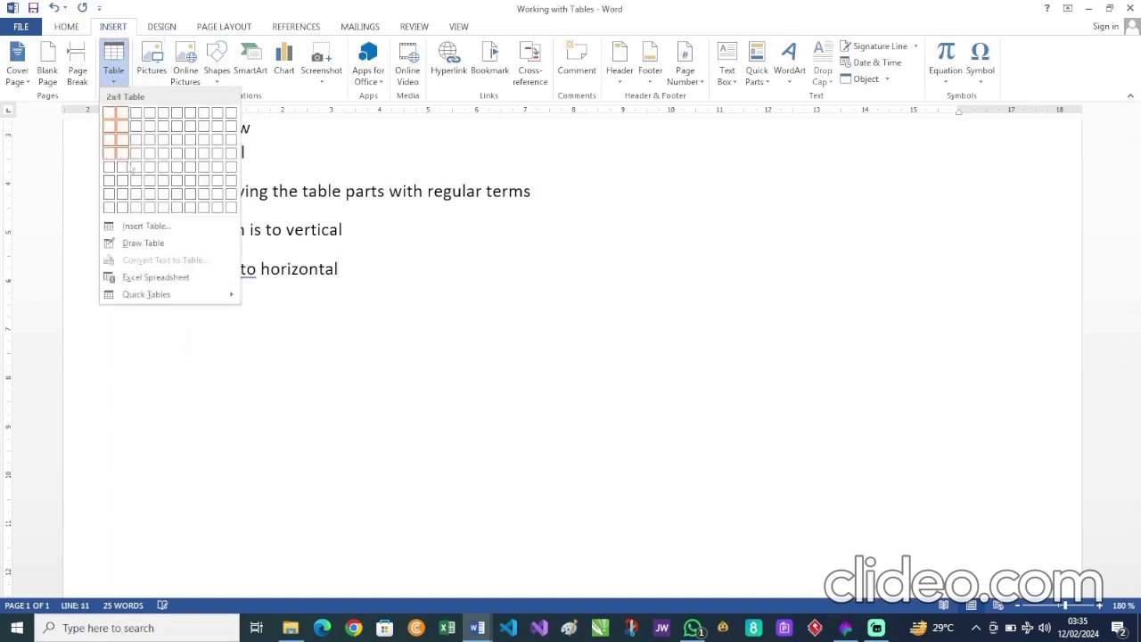
{"action": "left_click", "coordinate": [233, 212]}
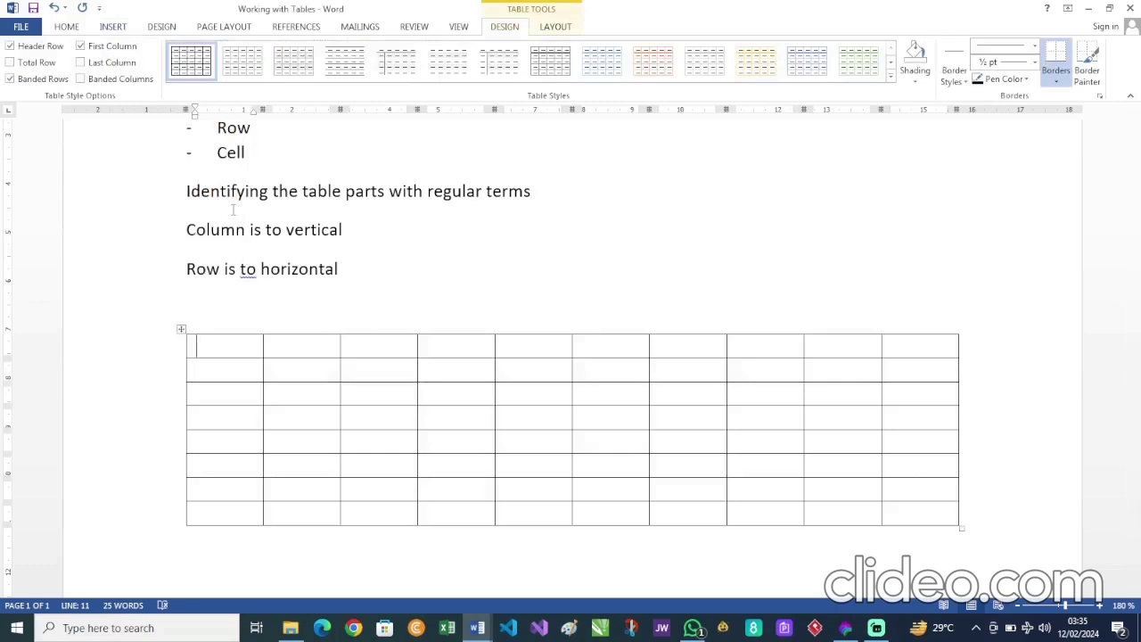
Step: Enter 1 and 2 in the first two cells of the new table's top row
{"action": "type", "text": "1"}
{"action": "key", "text": "Tab"}
{"action": "type", "text": "2"}
{"action": "left_click", "coordinate": [113, 27]}
{"action": "left_click", "coordinate": [113, 64]}
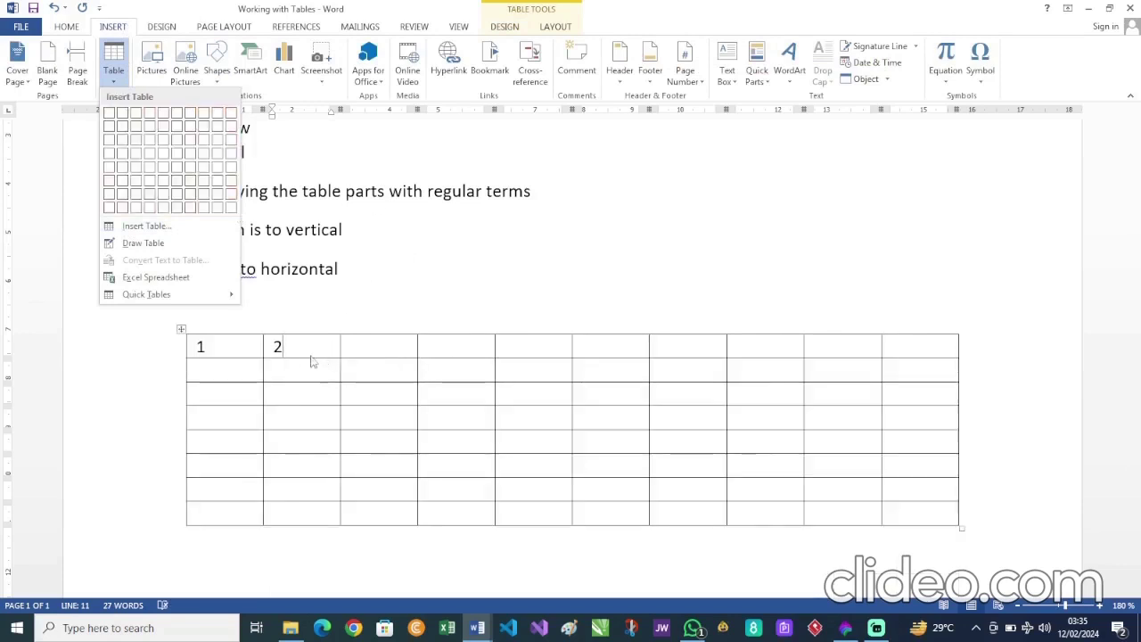
{"action": "left_click", "coordinate": [311, 361]}
Step: Enter the numbers 3 through 10 in the remaining cells of the table's top row, one per cell
{"action": "left_click", "coordinate": [366, 351]}
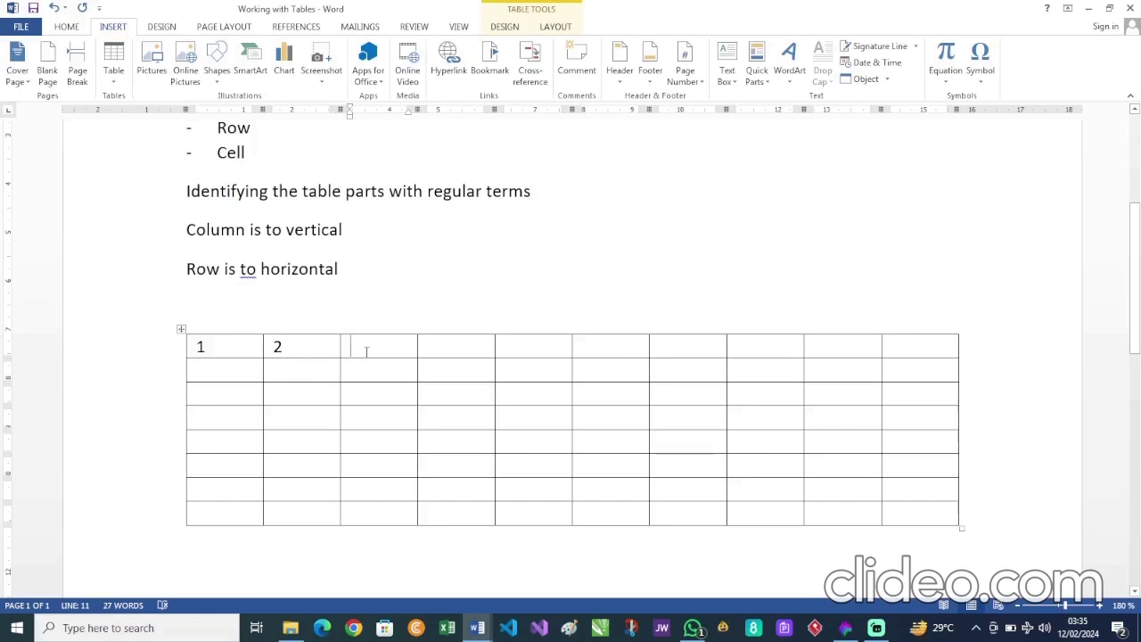
{"action": "type", "text": "3"}
{"action": "key", "text": "Tab"}
{"action": "type", "text": "4"}
{"action": "key", "text": "Tab"}
{"action": "type", "text": "5"}
{"action": "key", "text": "Tab"}
{"action": "type", "text": "6"}
{"action": "key", "text": "Tab"}
{"action": "type", "text": "7"}
{"action": "key", "text": "Tab"}
{"action": "type", "text": "8"}
{"action": "key", "text": "Tab"}
{"action": "type", "text": "9"}
{"action": "key", "text": "Tab"}
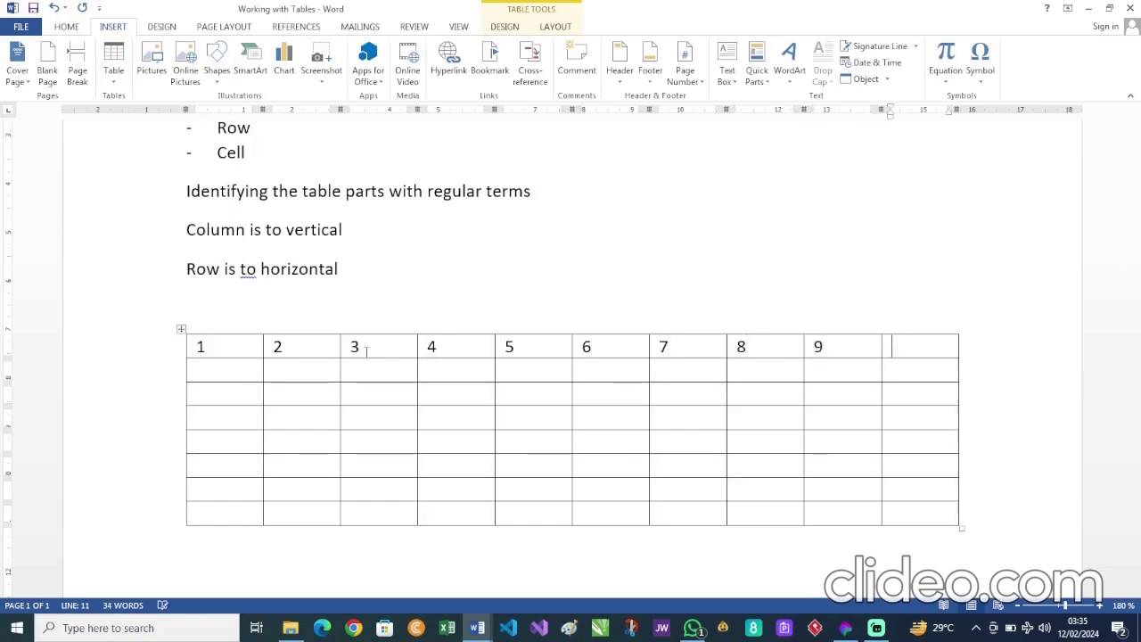
{"action": "type", "text": "10"}
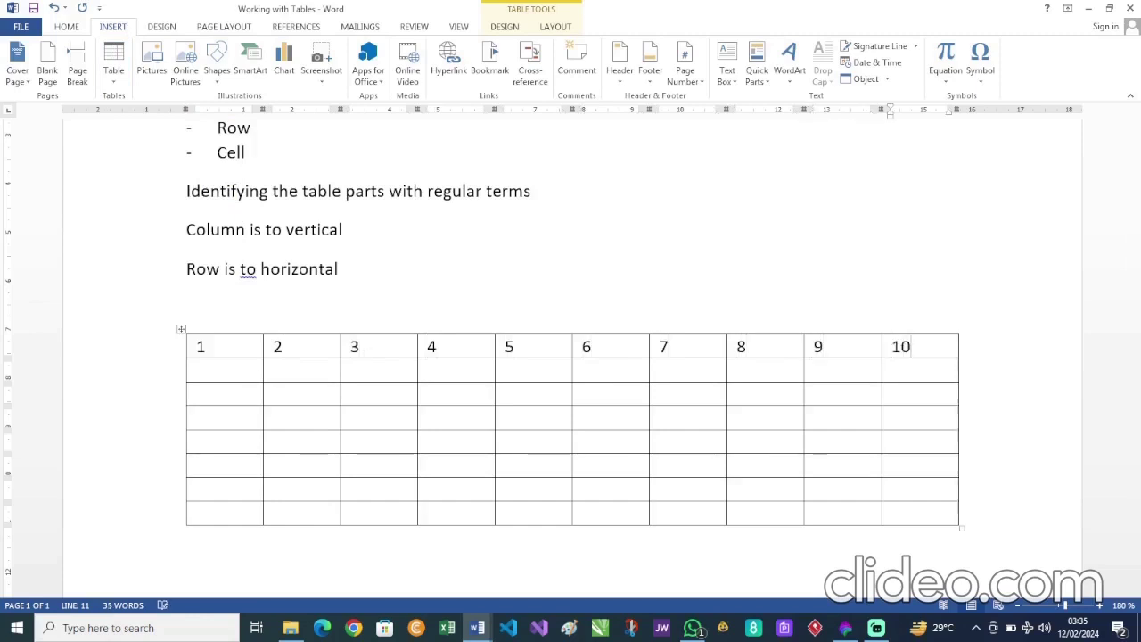
Step: Number the cells below the 1 in the table's first column from 2 through 8, one per row
{"action": "left_click", "coordinate": [203, 374]}
{"action": "type", "text": "2"}
{"action": "key", "text": "Down"}
{"action": "type", "text": "3"}
{"action": "key", "text": "Down"}
{"action": "type", "text": "4"}
{"action": "key", "text": "Down"}
{"action": "type", "text": "5"}
{"action": "key", "text": "Down"}
{"action": "type", "text": "6"}
{"action": "key", "text": "Down"}
{"action": "type", "text": "7"}
{"action": "key", "text": "Down"}
{"action": "type", "text": "8"}
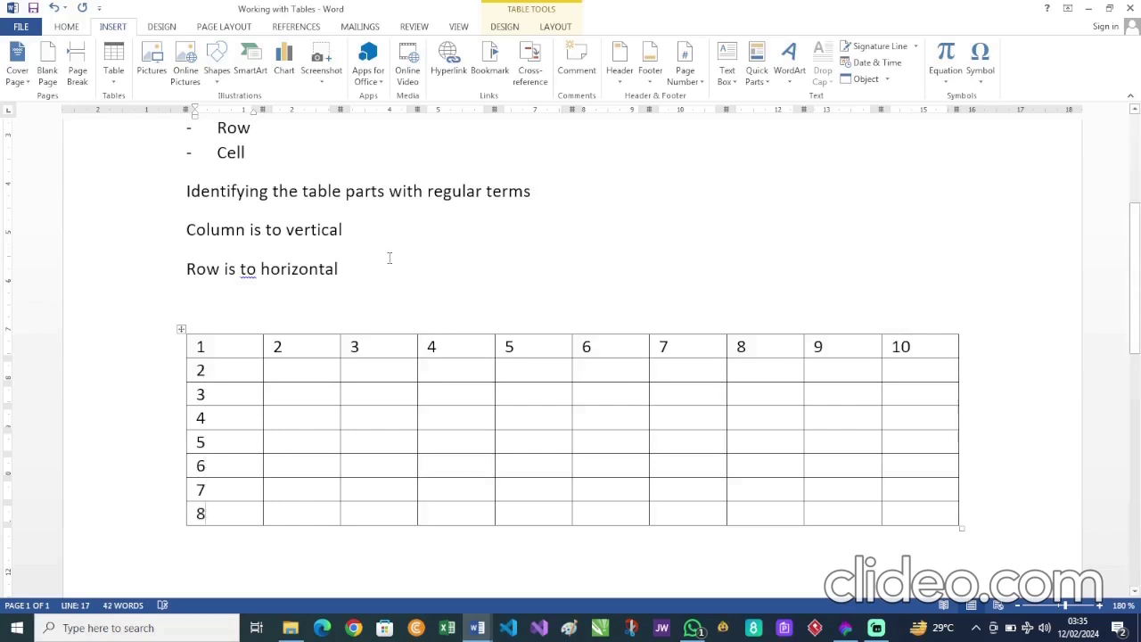
Step: Add another empty line between the "Row is to horizontal" line and the table
{"action": "left_click", "coordinate": [223, 299]}
{"action": "key", "text": "Return"}
{"action": "scroll", "coordinate": [223, 299], "scroll_direction": "down", "scroll_amount": 3}
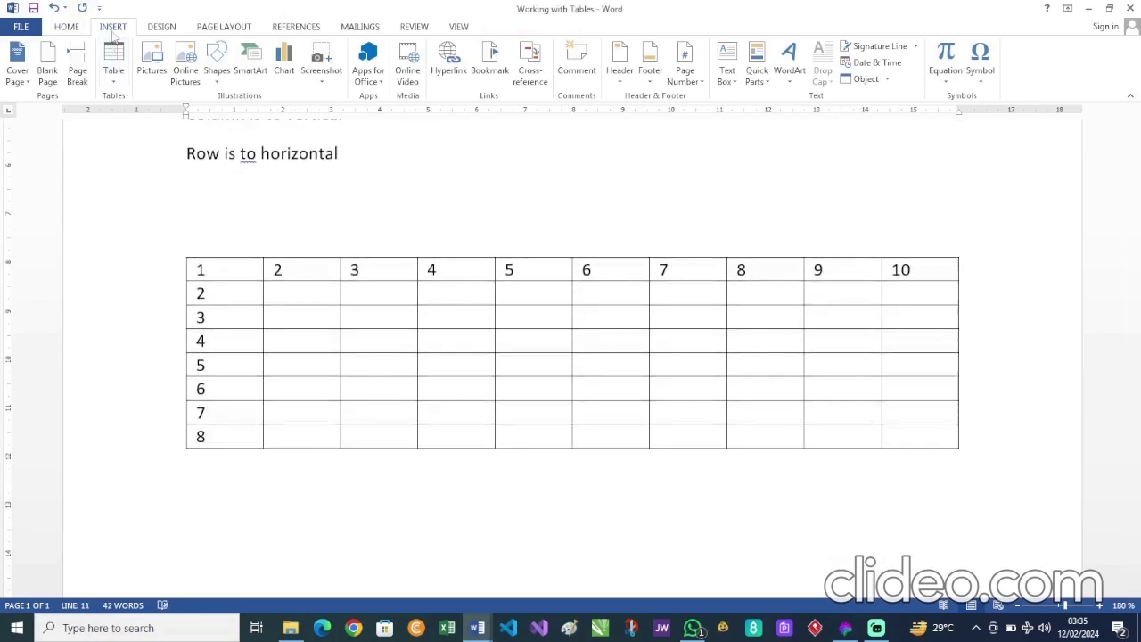
{"action": "left_click", "coordinate": [218, 82]}
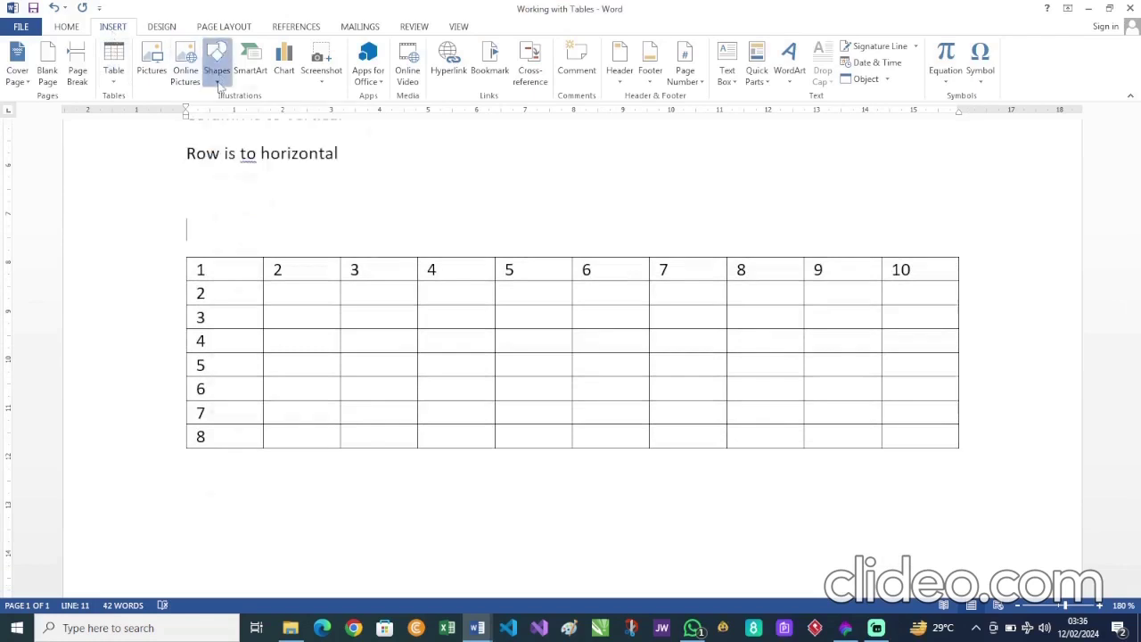
{"action": "left_click", "coordinate": [239, 113]}
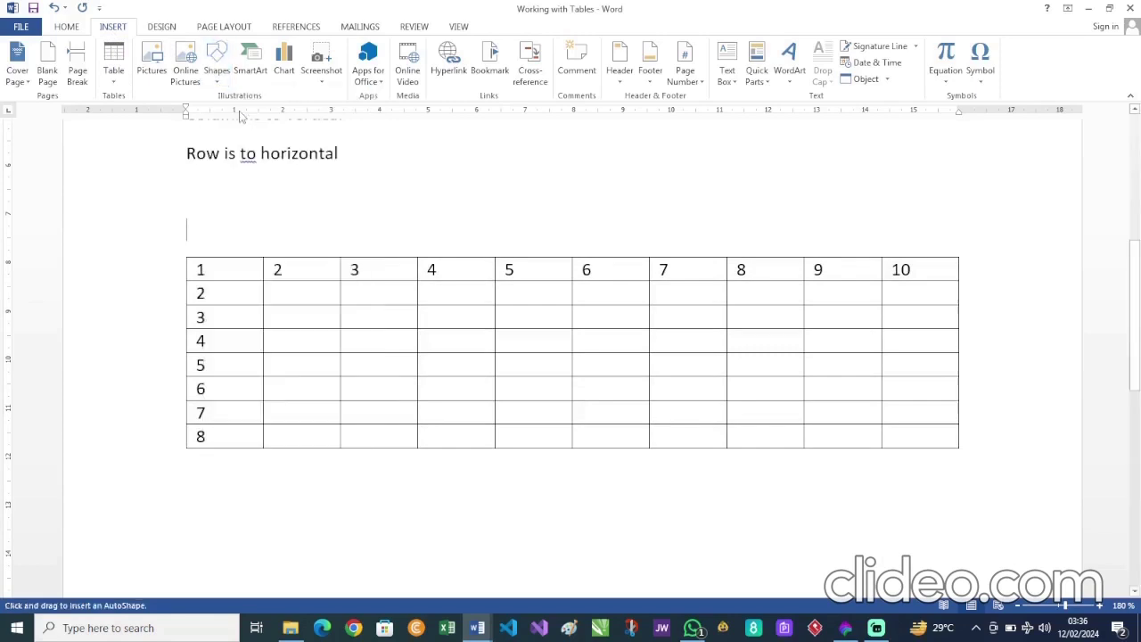
{"action": "left_click_drag", "start_coordinate": [221, 188], "coordinate": [222, 247]}
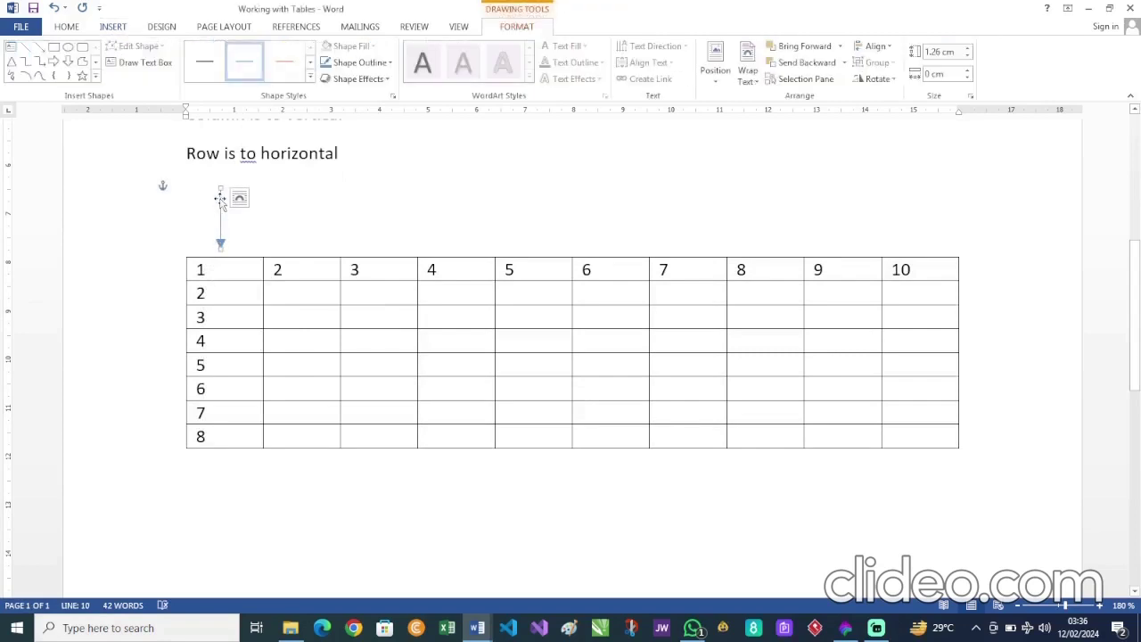
{"action": "left_click_drag", "start_coordinate": [220, 189], "coordinate": [221, 211]}
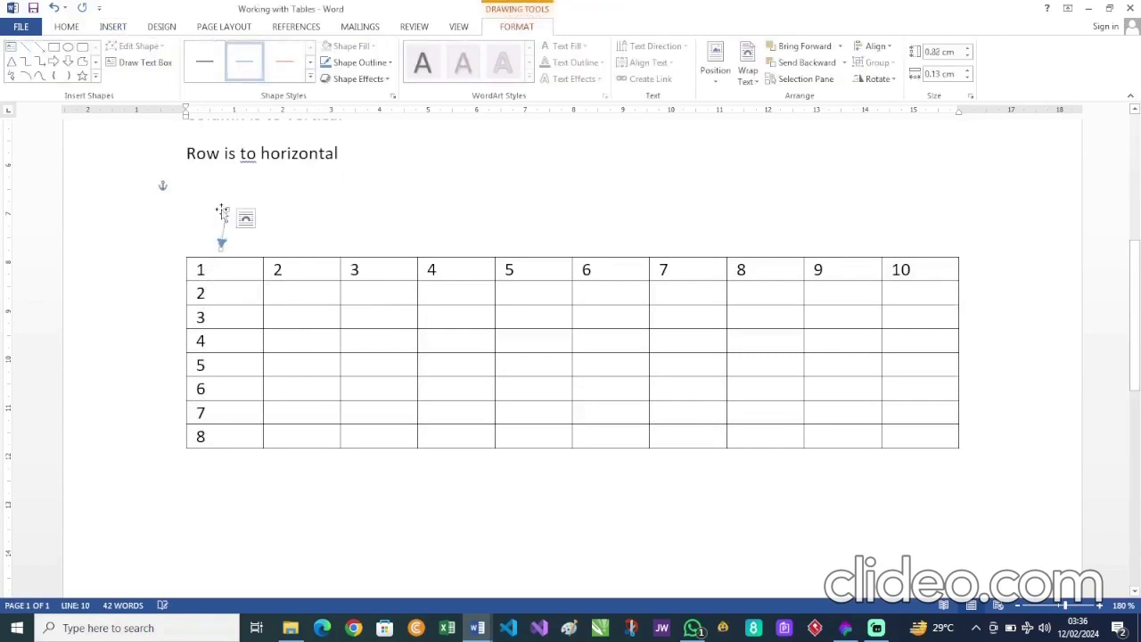
{"action": "key", "text": "Delete"}
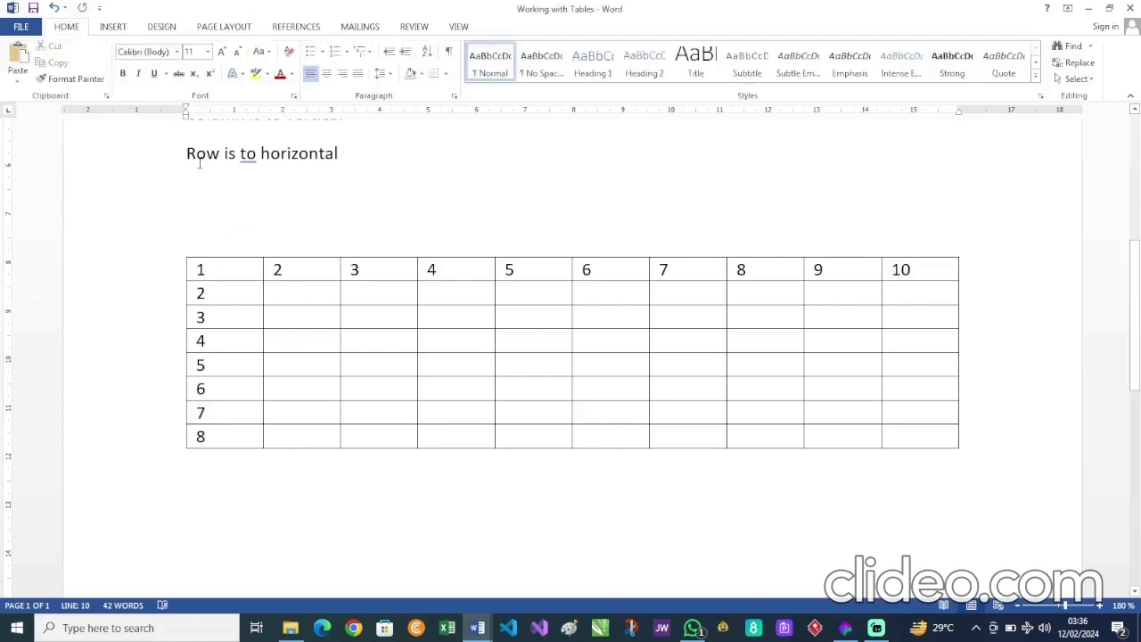
Step: Draw a downward arrow about 0.62 cm long above column 1 and place a copy above column 2
{"action": "left_click", "coordinate": [123, 27]}
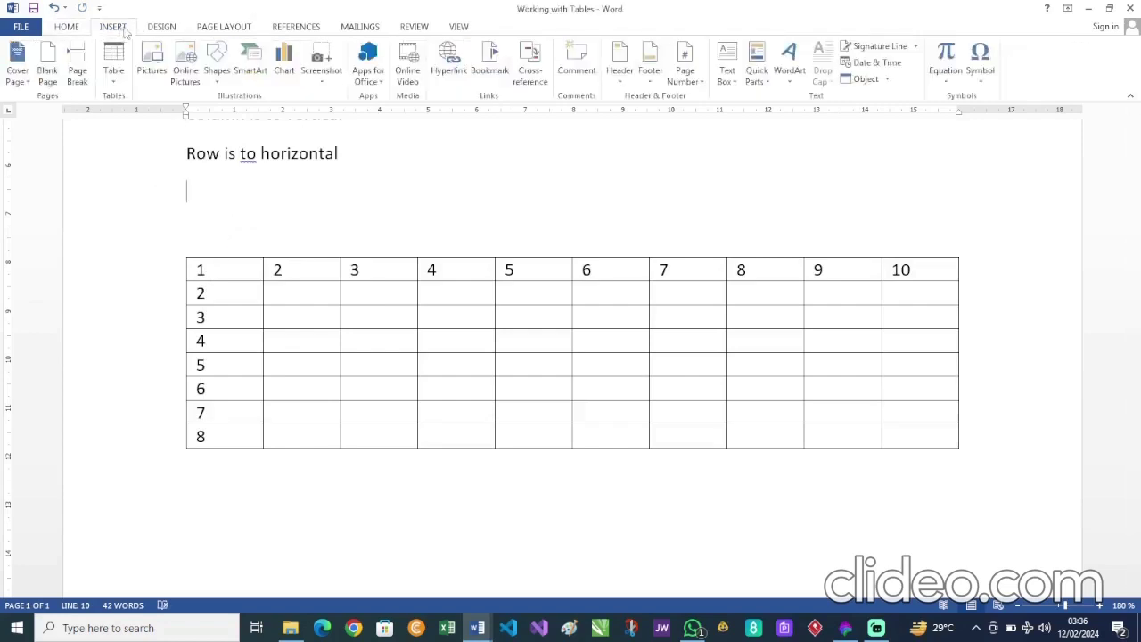
{"action": "left_click", "coordinate": [224, 88]}
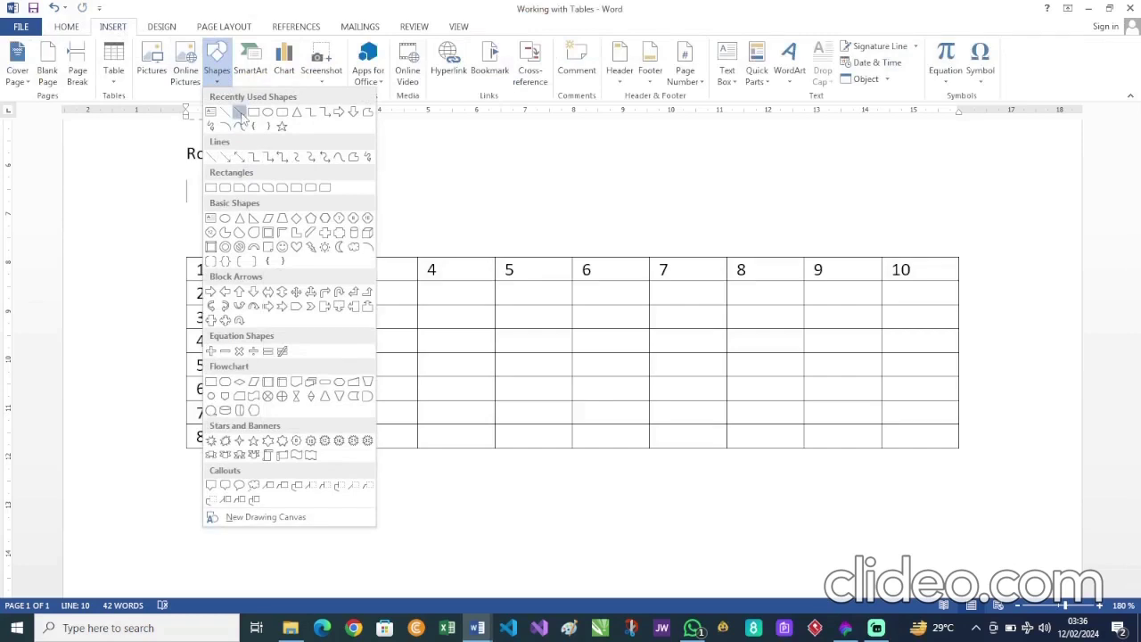
{"action": "left_click", "coordinate": [244, 117]}
{"action": "mouse_move", "coordinate": [223, 224]}
{"action": "left_mouse_down"}
{"action": "mouse_move", "coordinate": [223, 251]}
{"action": "mouse_move", "coordinate": [222, 240]}
{"action": "mouse_move", "coordinate": [294, 239]}
{"action": "left_mouse_up"}
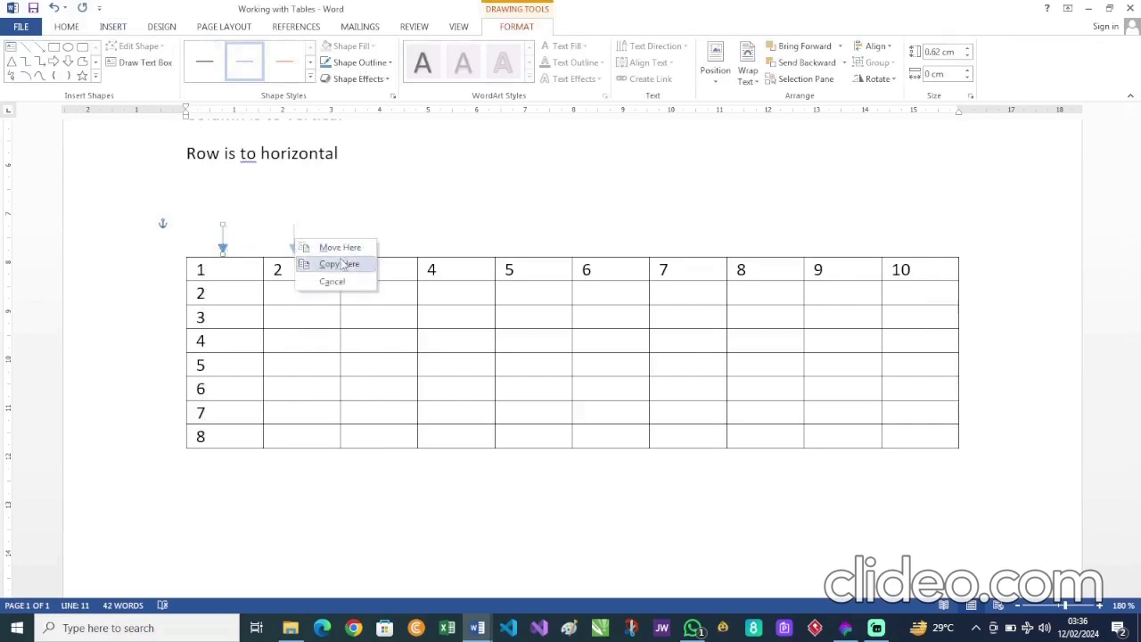
{"action": "left_click", "coordinate": [337, 262]}
Step: Copy the existing downward arrows as a group until columns 3 through 8 each have one above them
{"action": "left_click", "coordinate": [222, 235], "text": "shift"}
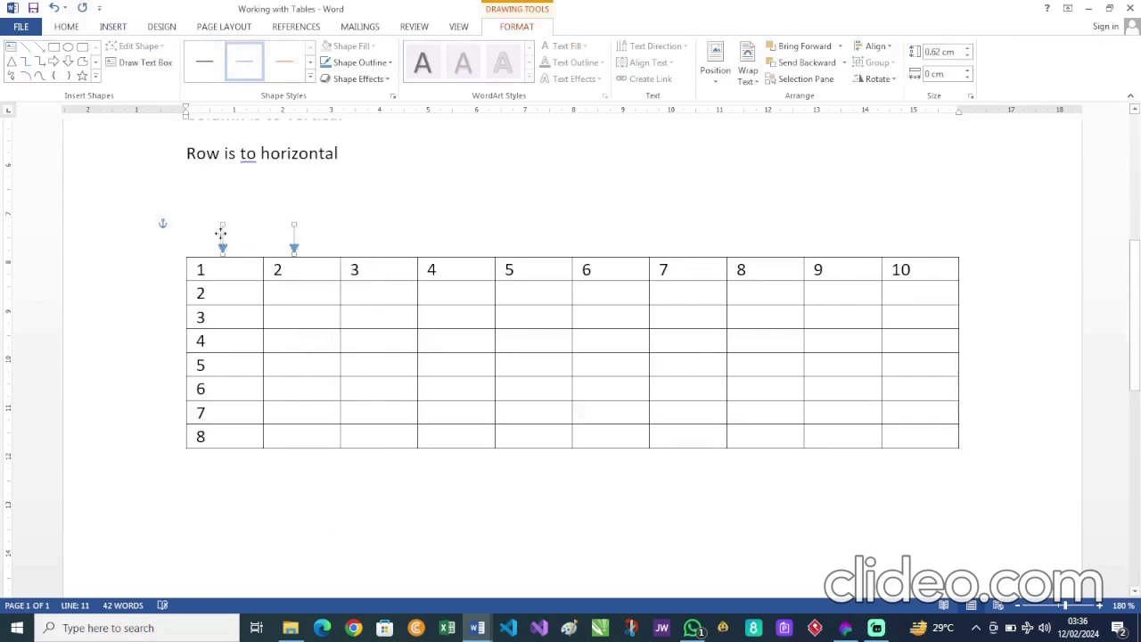
{"action": "left_click_drag", "start_coordinate": [221, 233], "coordinate": [364, 229]}
{"action": "left_click", "coordinate": [223, 239], "text": "shift"}
{"action": "left_click_drag", "start_coordinate": [223, 240], "coordinate": [532, 233]}
{"action": "left_click", "coordinate": [575, 259]}
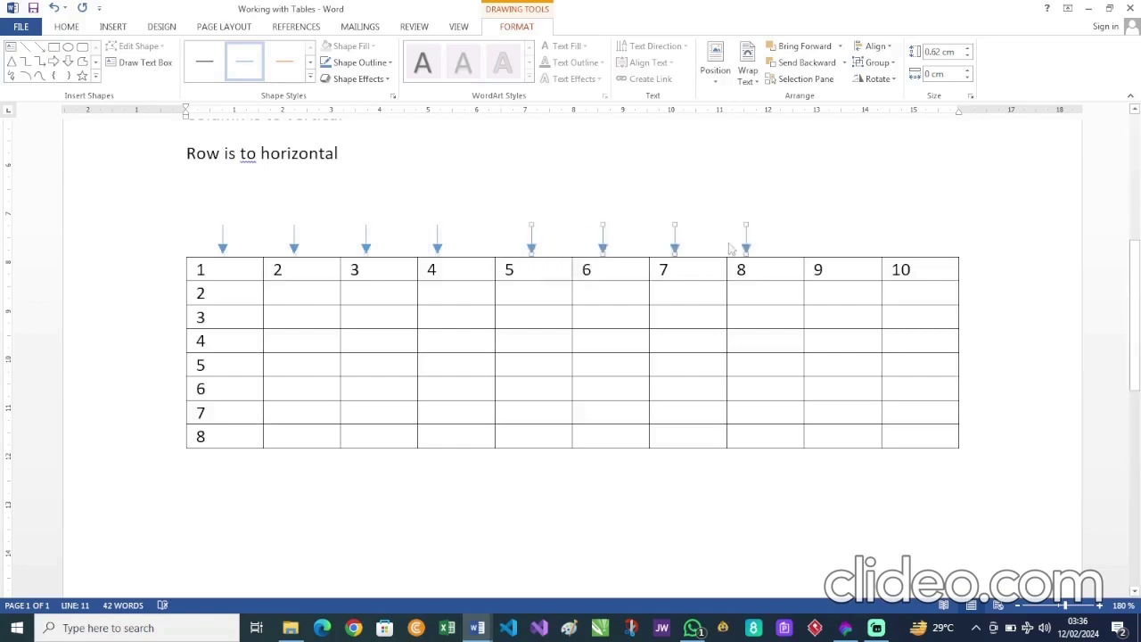
Step: Copy the two arrows above columns 7 and 8 to the space above columns 9 and 10
{"action": "left_click", "coordinate": [760, 263]}
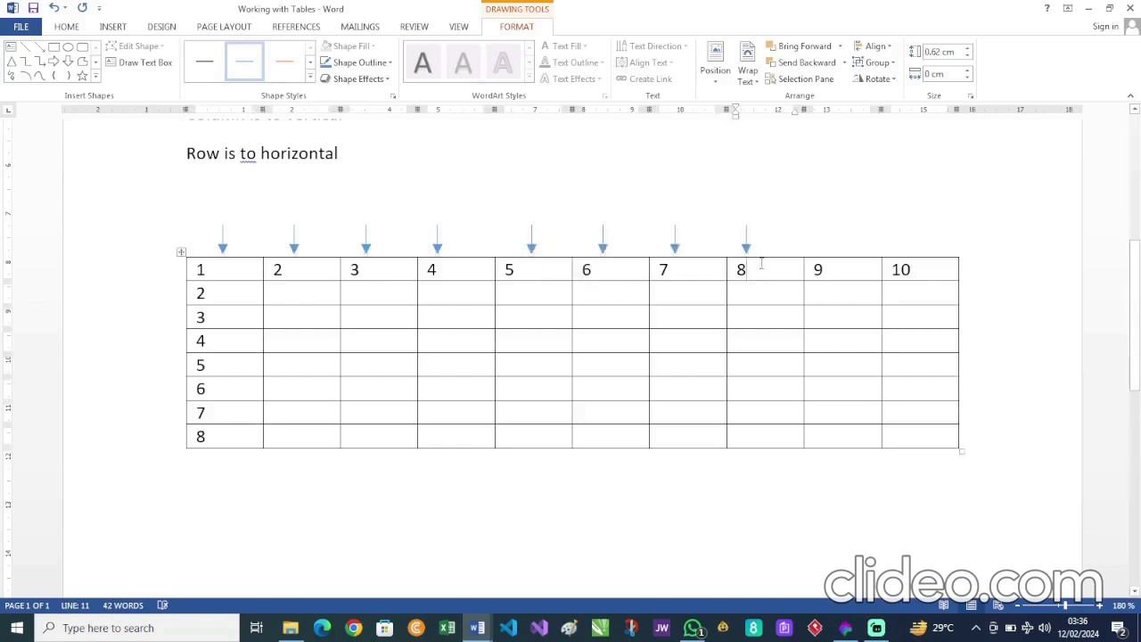
{"action": "left_click", "coordinate": [675, 239]}
{"action": "left_click", "coordinate": [746, 244], "text": "shift"}
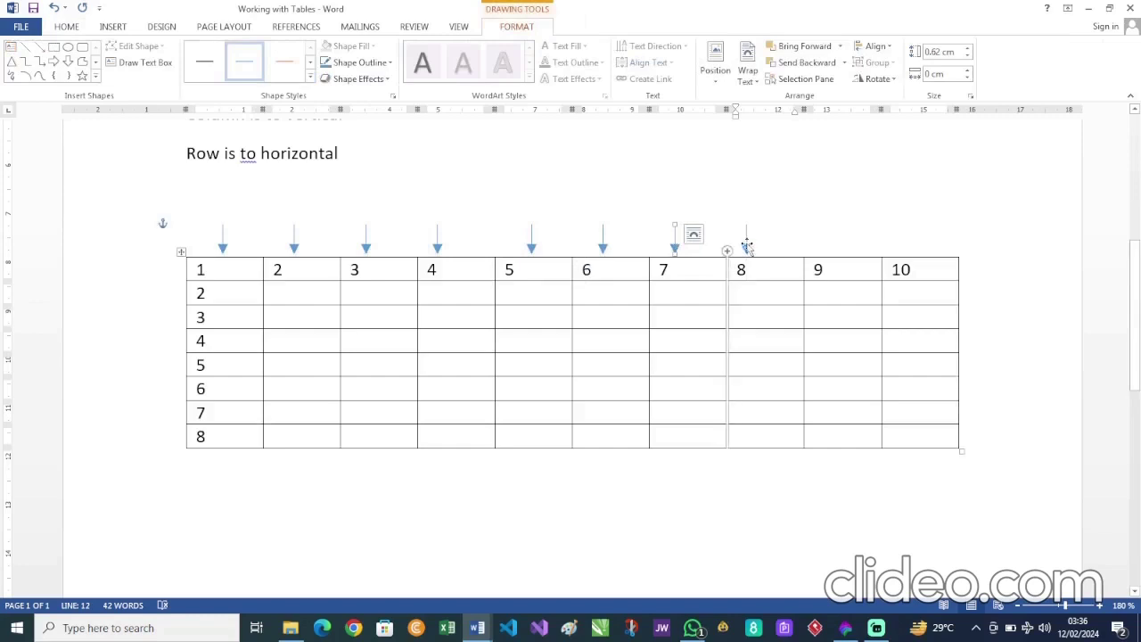
{"action": "left_click_drag", "start_coordinate": [746, 244], "coordinate": [906, 237]}
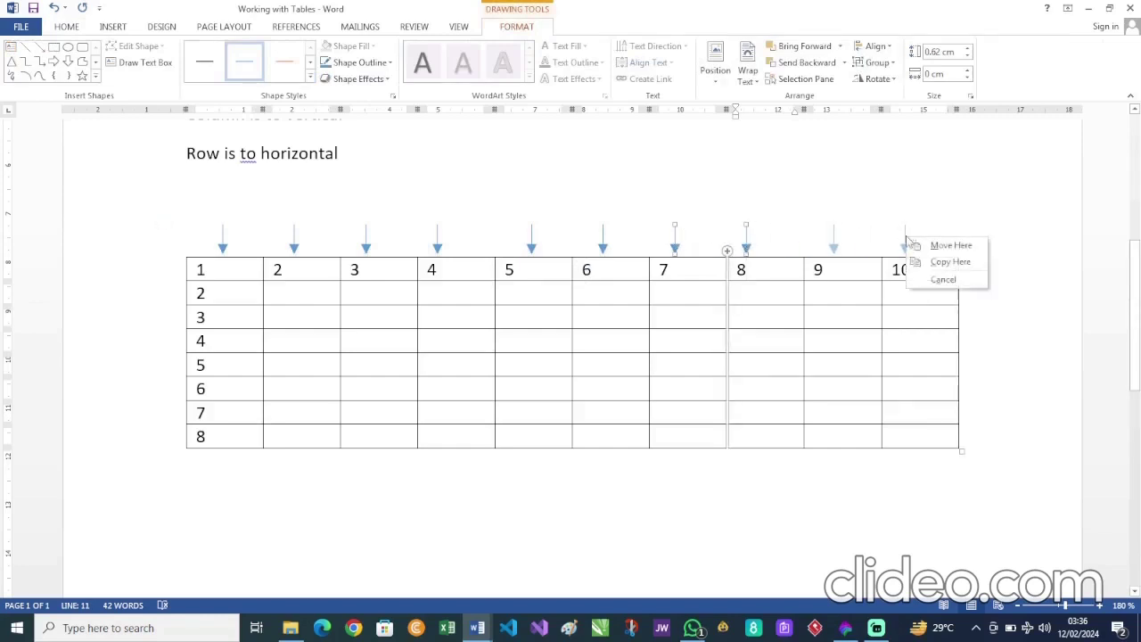
{"action": "left_click", "coordinate": [946, 261]}
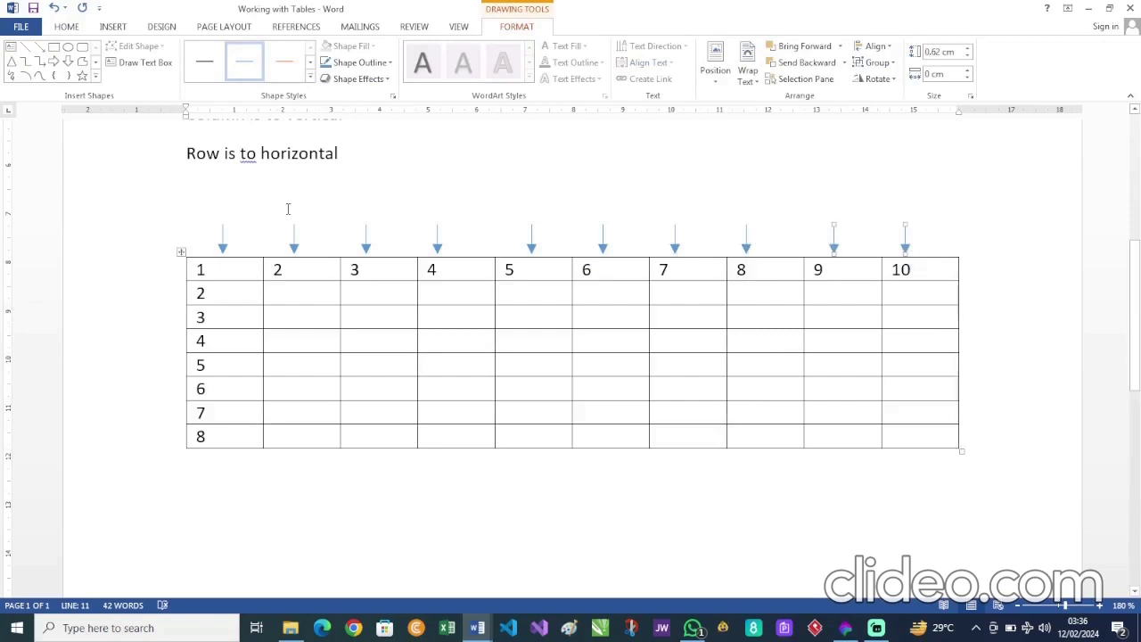
Step: Draw a rightward arrow about 0.53 cm long pointing at row 1 and copy it beside row 2
{"action": "left_click", "coordinate": [40, 46]}
{"action": "mouse_move", "coordinate": [160, 269]}
{"action": "left_mouse_down"}
{"action": "mouse_move", "coordinate": [186, 269]}
{"action": "mouse_move", "coordinate": [171, 296]}
{"action": "left_mouse_up"}
{"action": "left_click", "coordinate": [212, 324]}
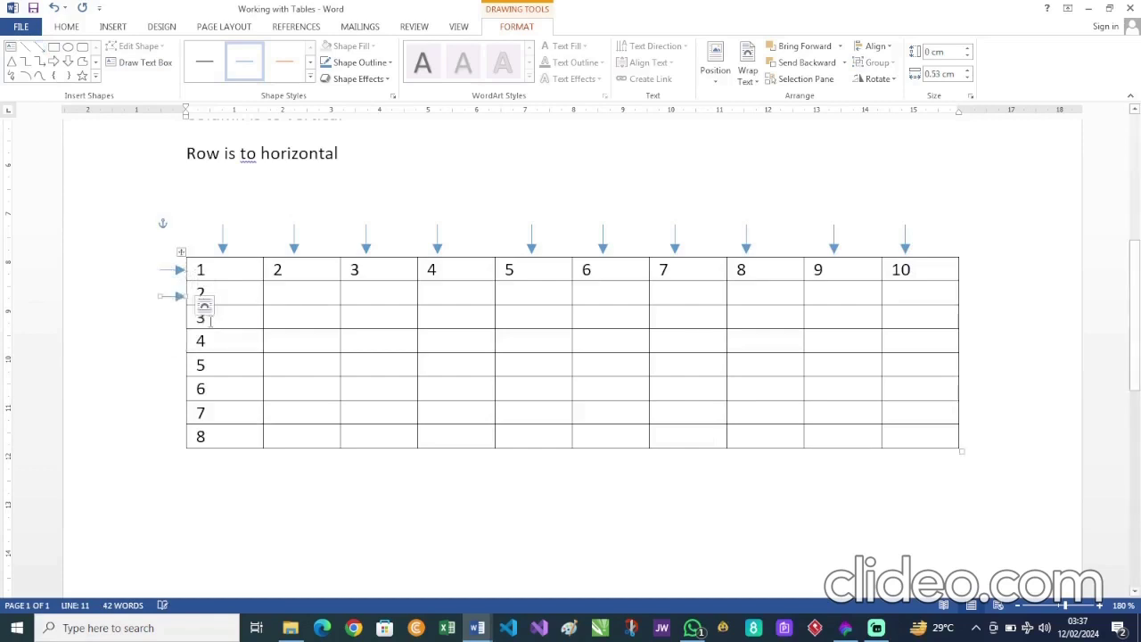
Step: Copy the rightward arrows as a group until rows 3 through 8 each have one pointing at them
{"action": "left_click", "coordinate": [169, 271], "text": "shift"}
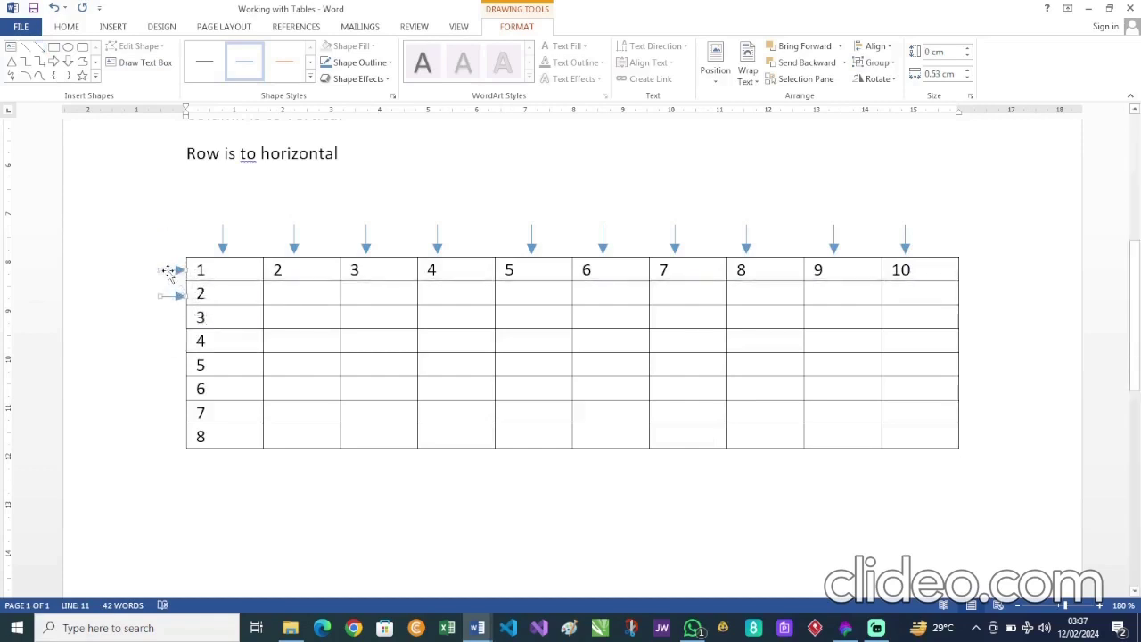
{"action": "left_click_drag", "start_coordinate": [168, 271], "coordinate": [175, 318]}
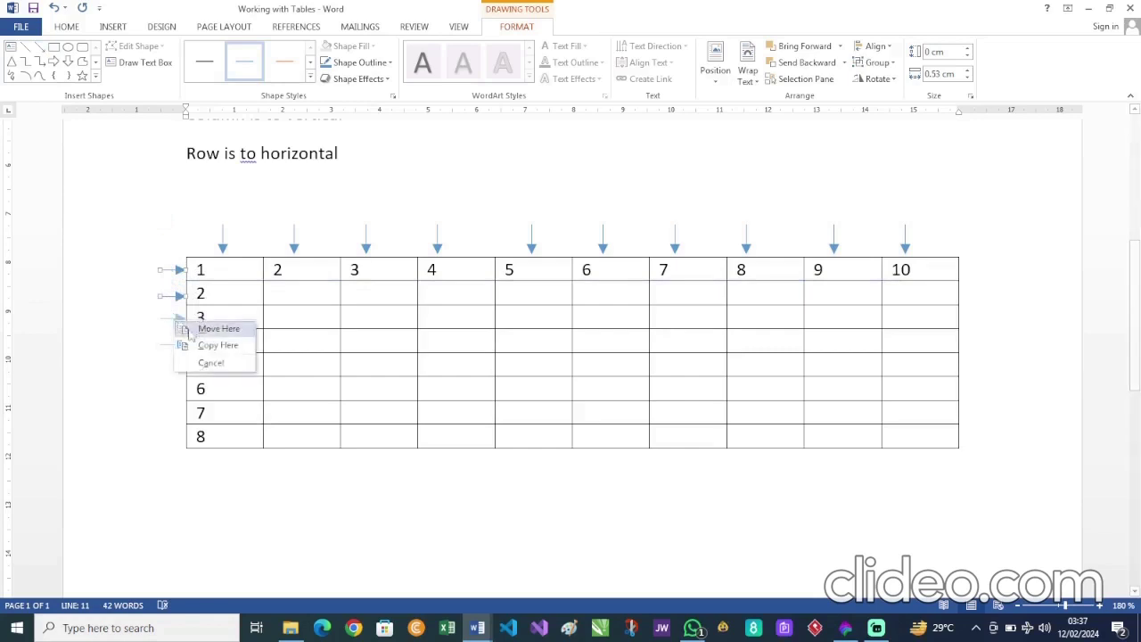
{"action": "left_click", "coordinate": [214, 346]}
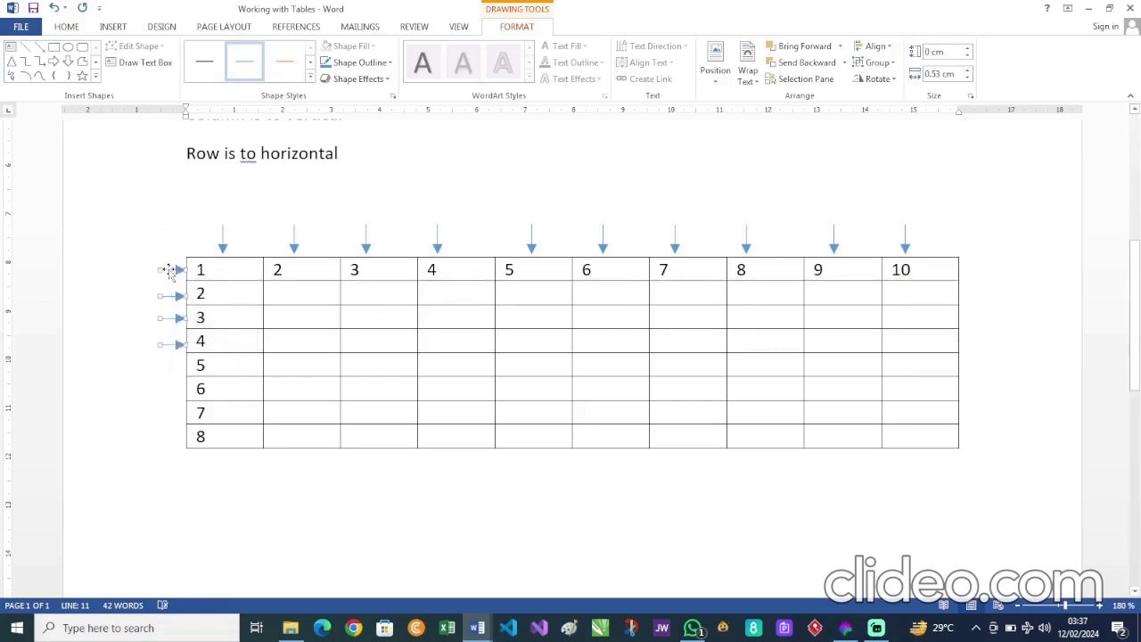
{"action": "left_click_drag", "start_coordinate": [168, 269], "coordinate": [176, 363]}
{"action": "left_click", "coordinate": [214, 390]}
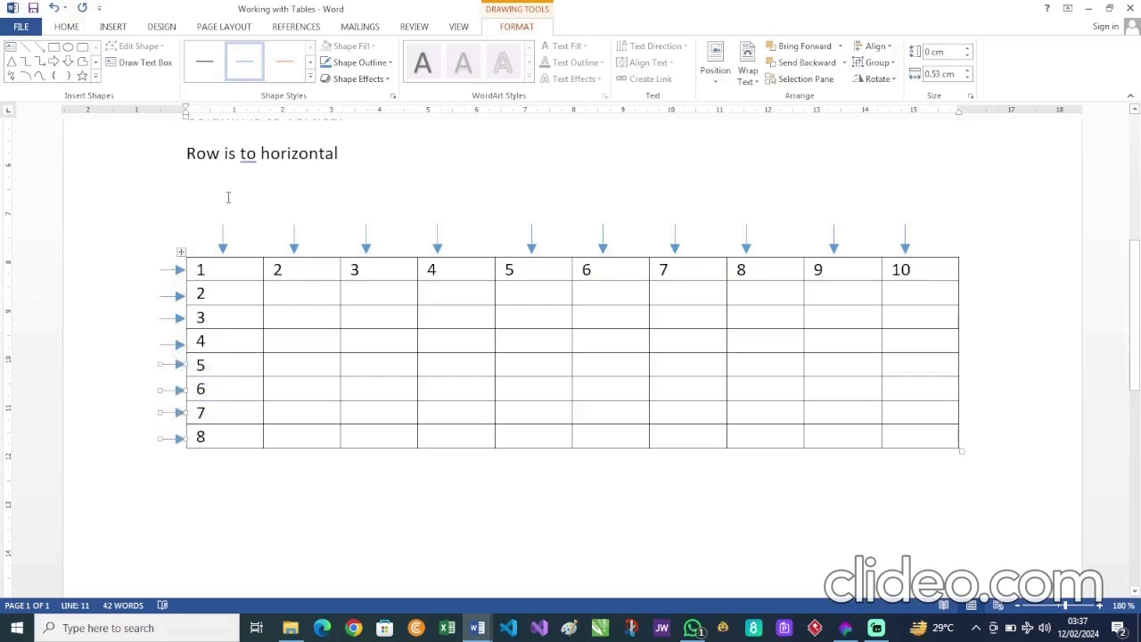
Step: Add a text box reading "Columns" above the downward arrows, sized about 0.69 cm high by 4.52 cm wide
{"action": "left_click", "coordinate": [10, 46]}
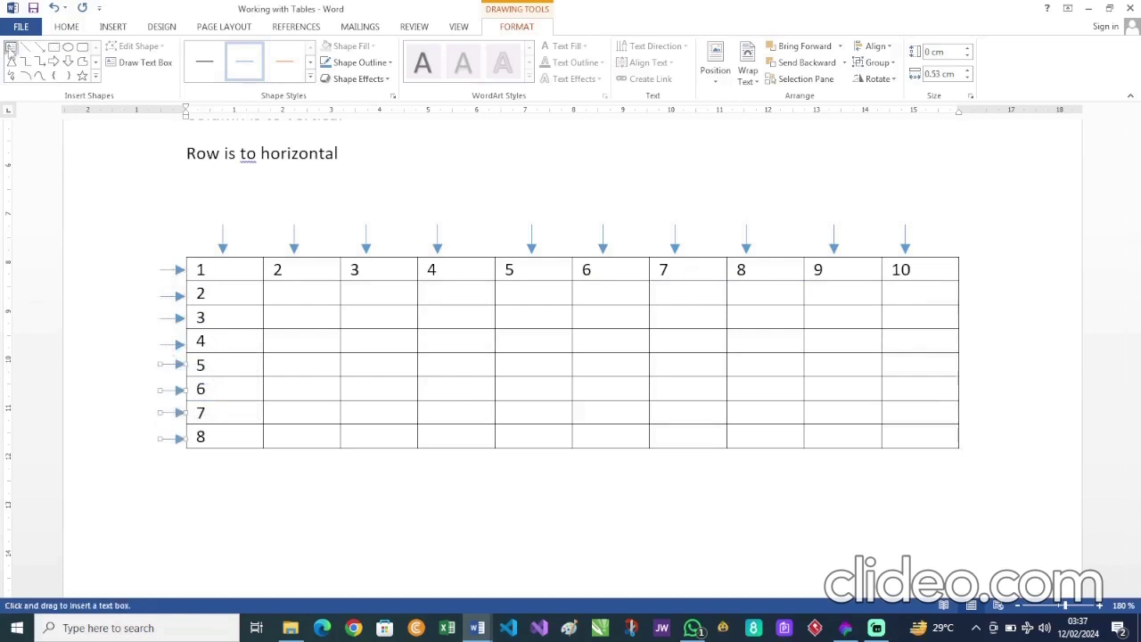
{"action": "left_click_drag", "start_coordinate": [386, 189], "coordinate": [642, 214]}
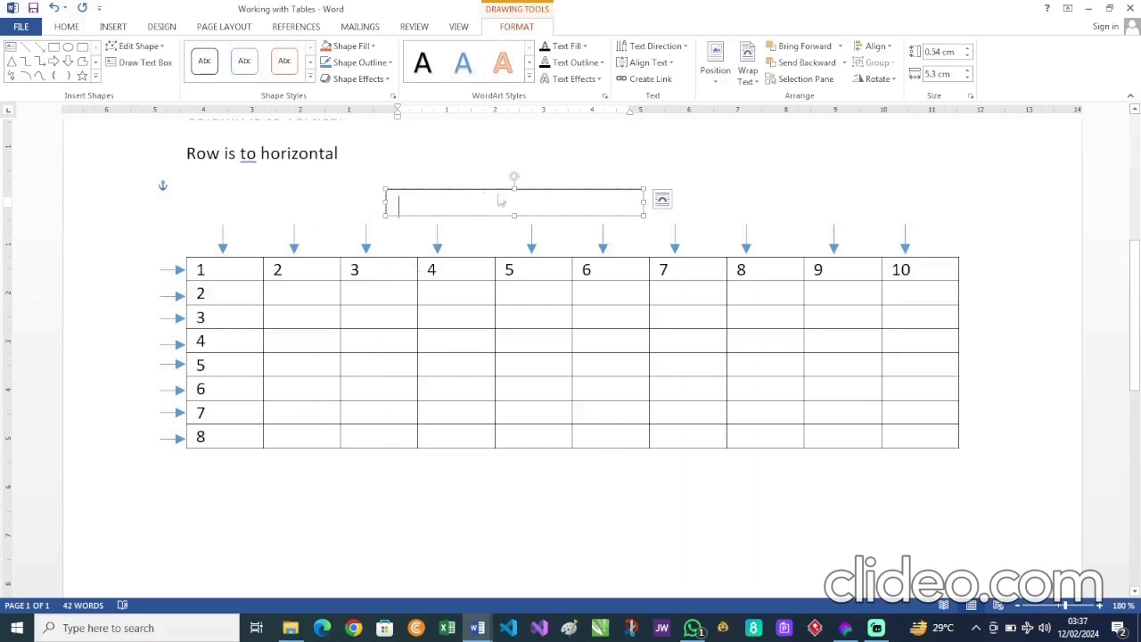
{"action": "left_click_drag", "start_coordinate": [514, 189], "coordinate": [513, 181]}
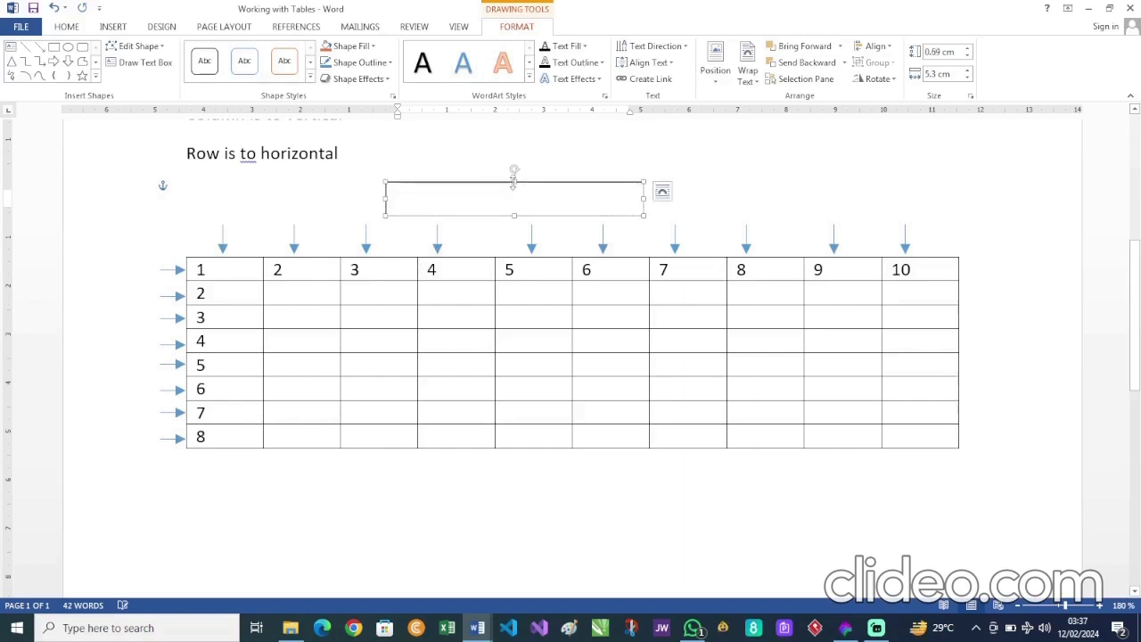
{"action": "type", "text": "Columns"}
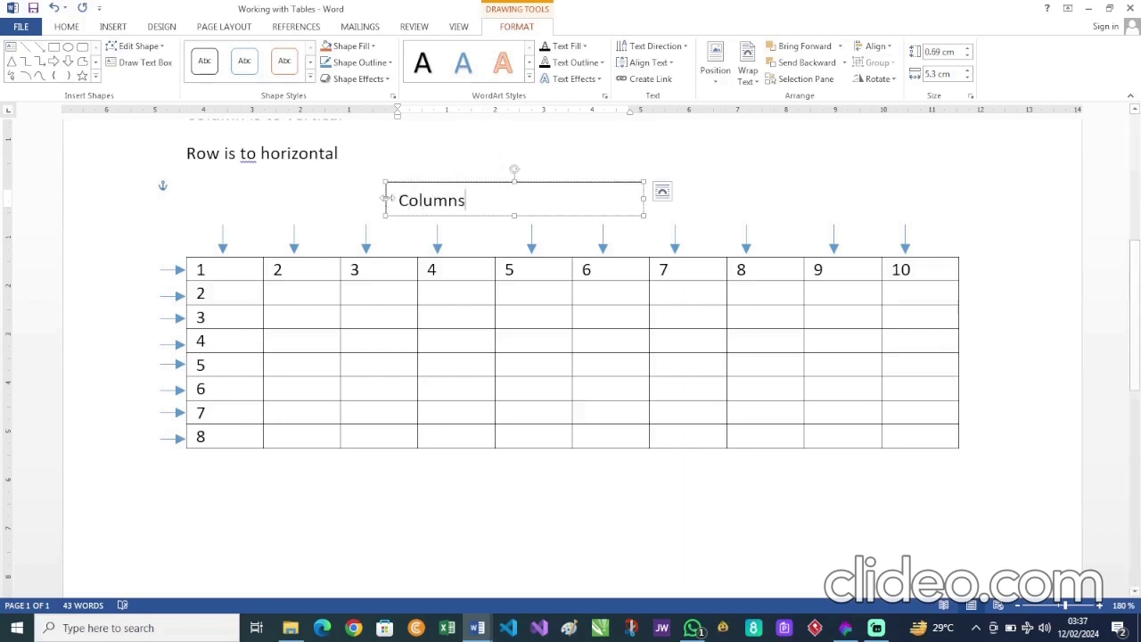
{"action": "left_click_drag", "start_coordinate": [386, 199], "coordinate": [422, 199]}
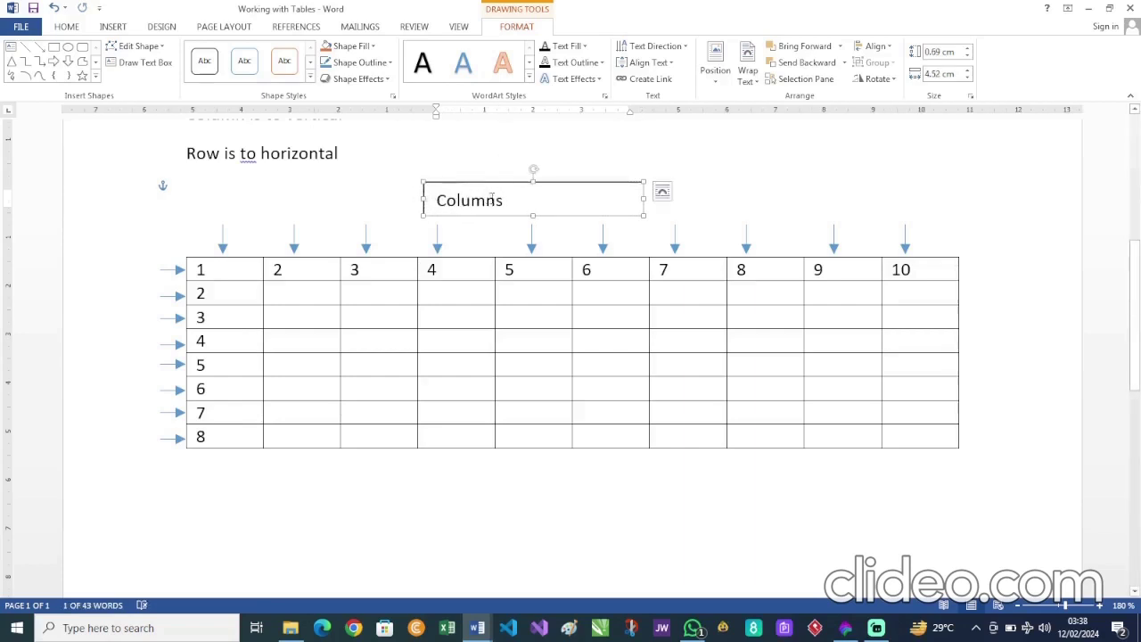
Step: Center the word "Columns" horizontally within its text box
{"action": "left_click_drag", "start_coordinate": [505, 200], "coordinate": [436, 200]}
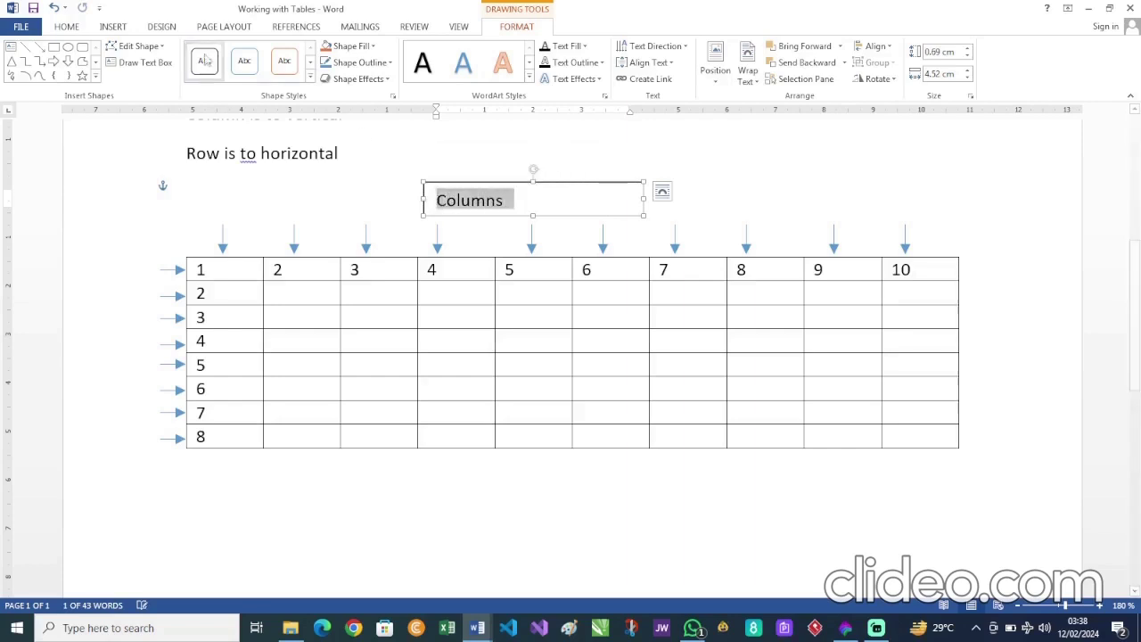
{"action": "left_click", "coordinate": [67, 29]}
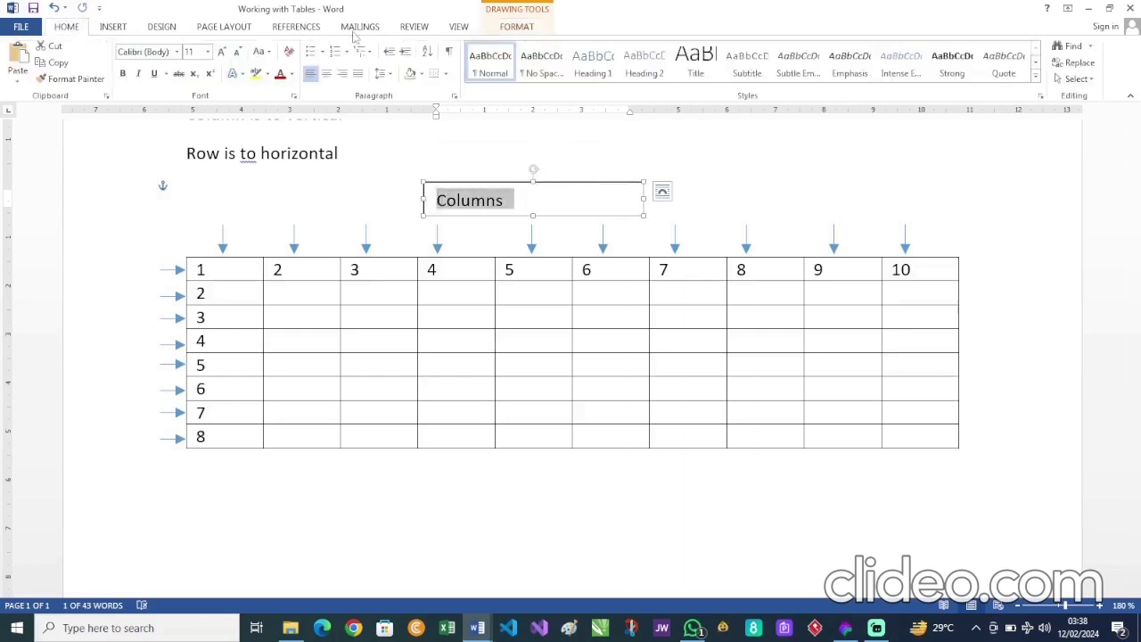
{"action": "left_click", "coordinate": [327, 75]}
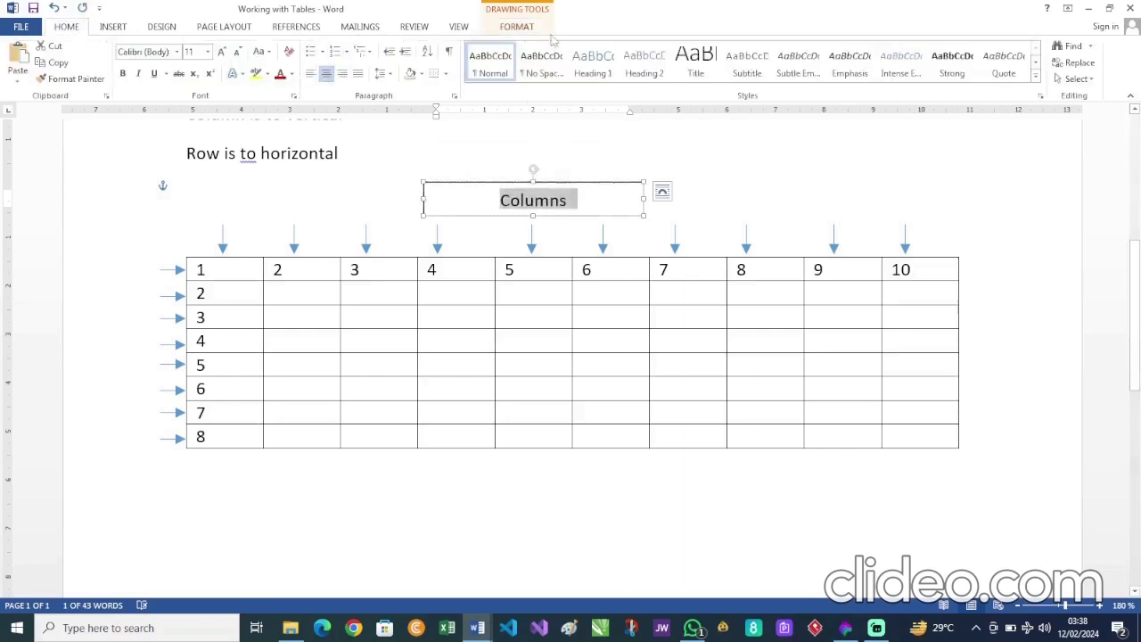
Step: Remove the fill and the outline from the "Columns" text box
{"action": "left_click", "coordinate": [519, 27]}
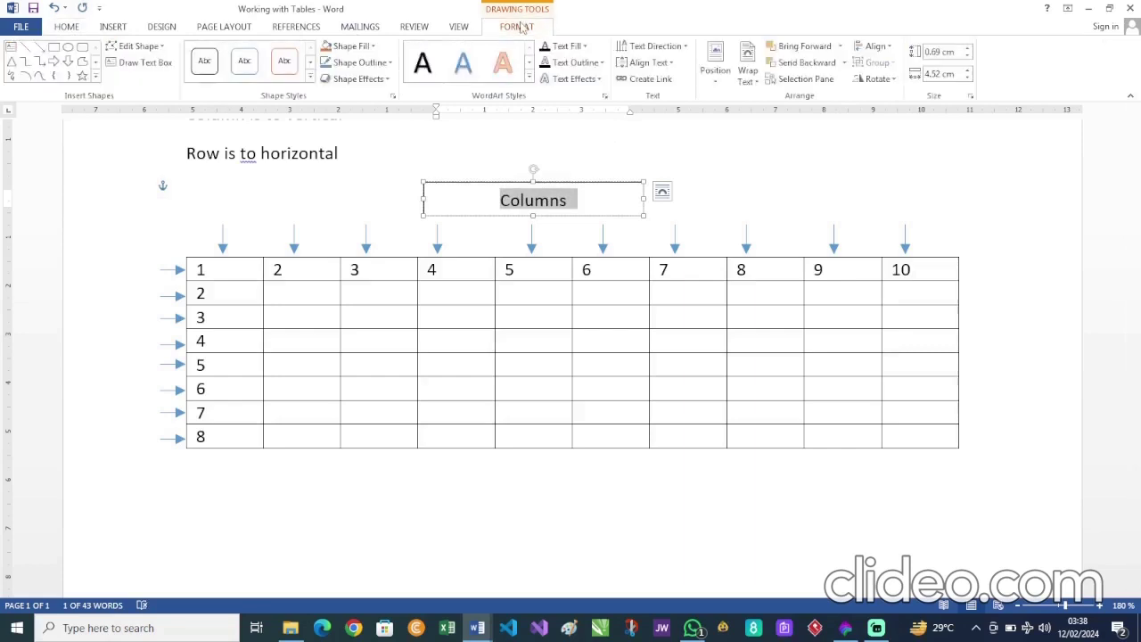
{"action": "left_click", "coordinate": [361, 49]}
{"action": "left_click", "coordinate": [359, 172]}
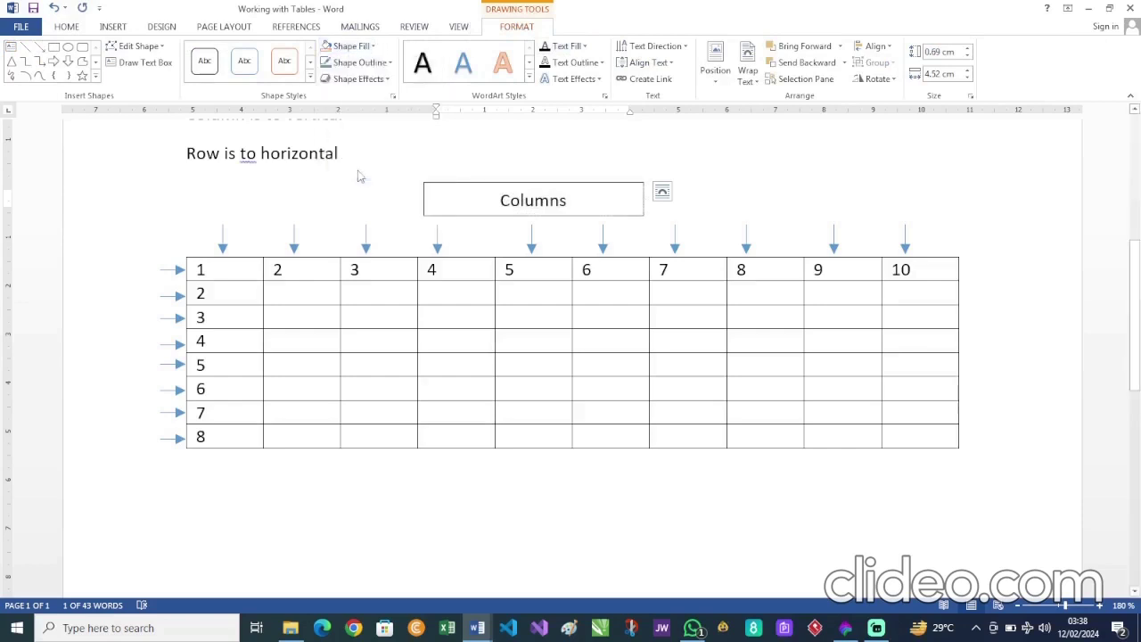
{"action": "left_click", "coordinate": [375, 63]}
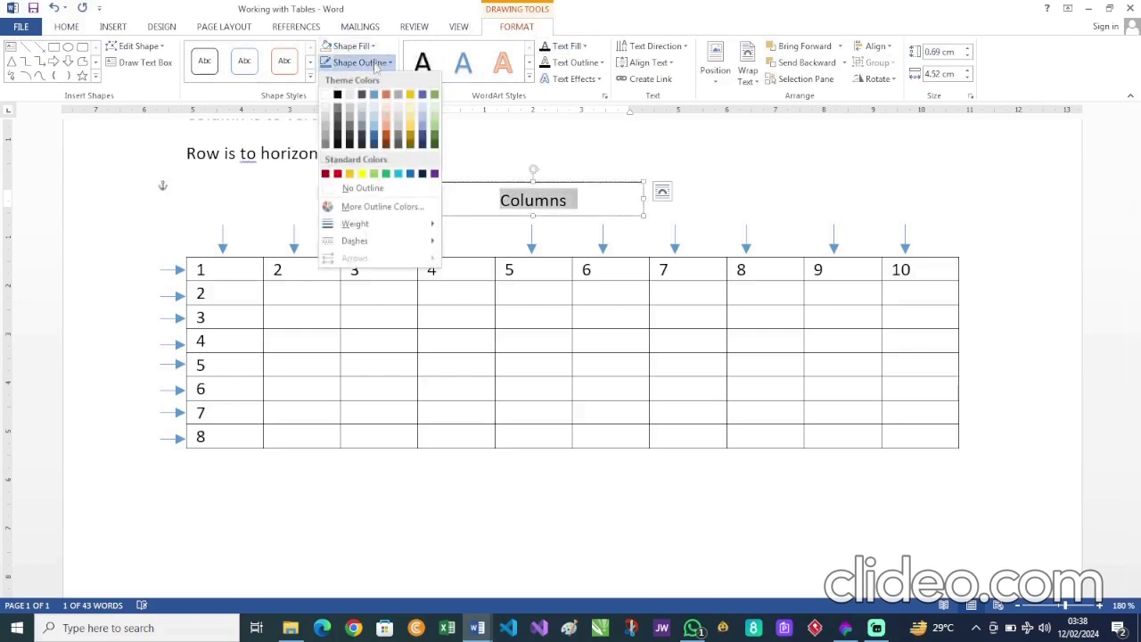
{"action": "left_click", "coordinate": [372, 188]}
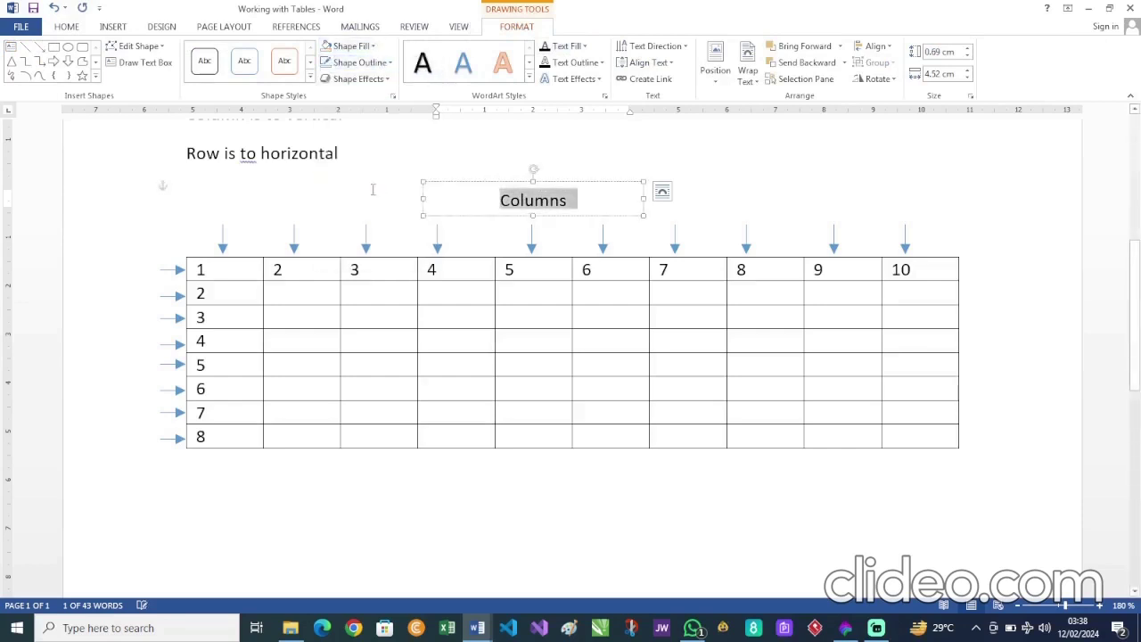
{"action": "left_click", "coordinate": [693, 203]}
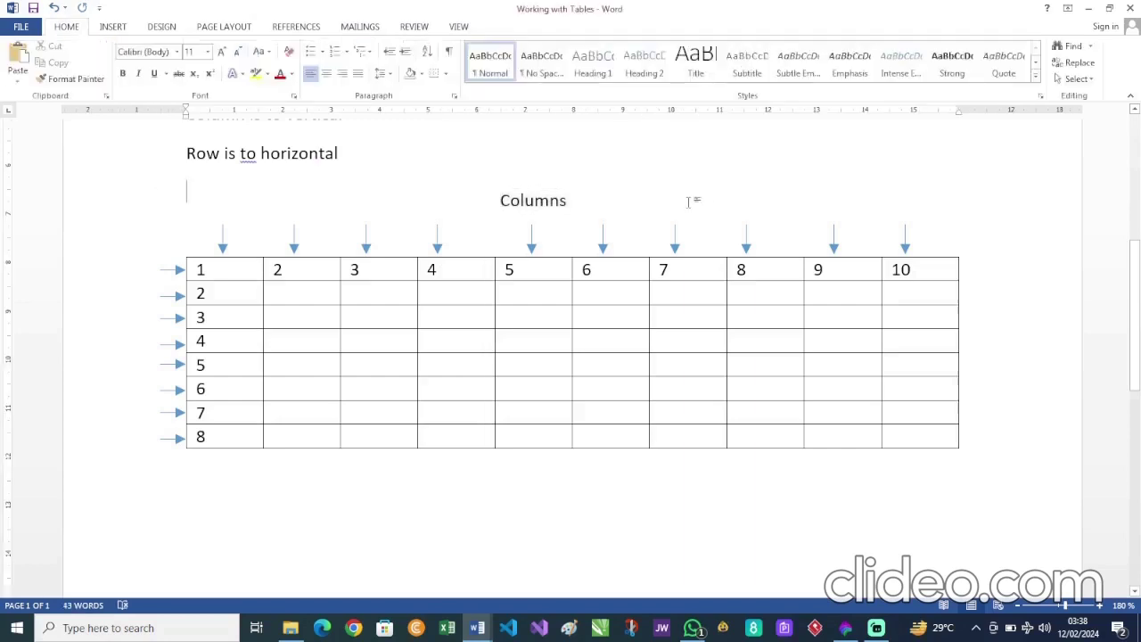
Step: Copy the "Columns" text box beside the row arrows, change its text to "Rows" and narrow it to about 1.61 cm
{"action": "left_click", "coordinate": [588, 203]}
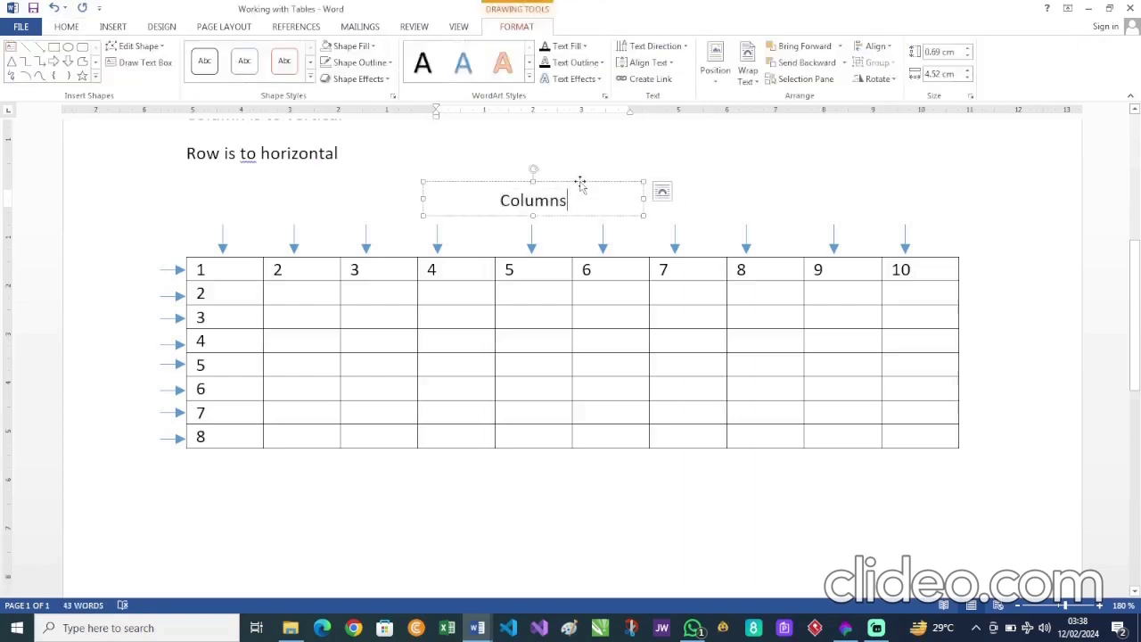
{"action": "left_click_drag", "start_coordinate": [581, 184], "coordinate": [144, 354]}
{"action": "left_click", "coordinate": [299, 361]}
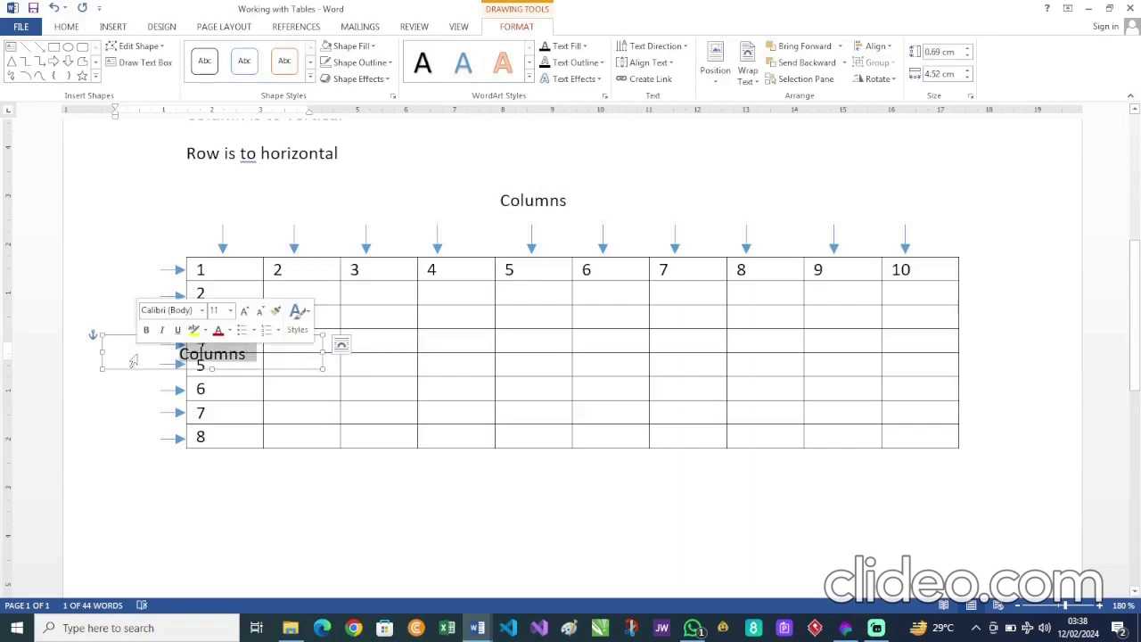
{"action": "type", "text": "Rows"}
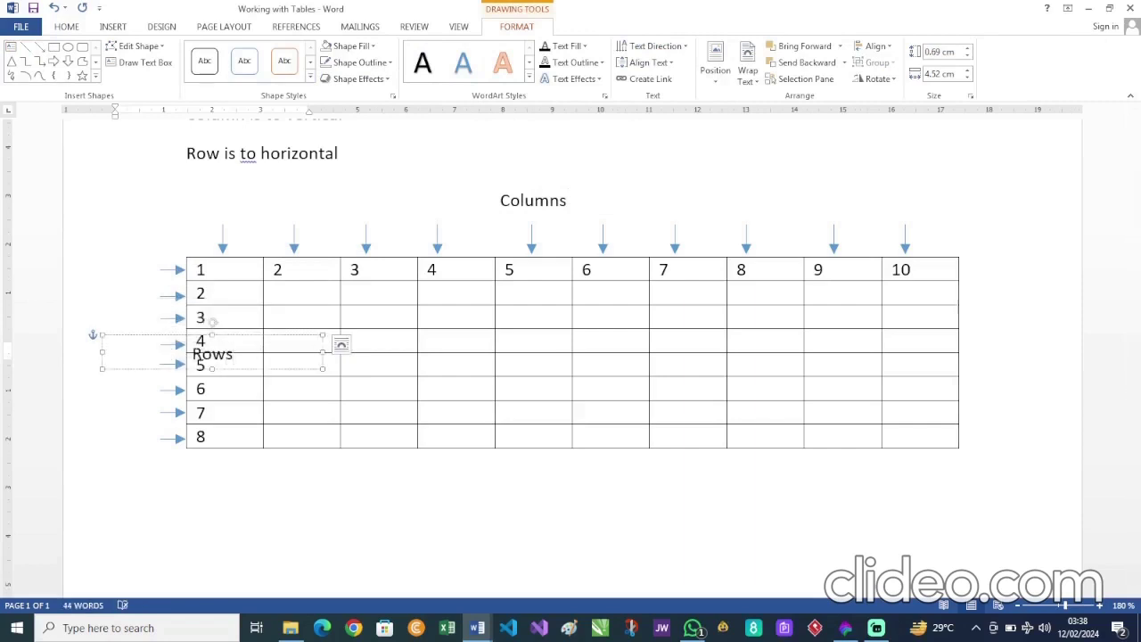
{"action": "left_click_drag", "start_coordinate": [323, 353], "coordinate": [84, 353]}
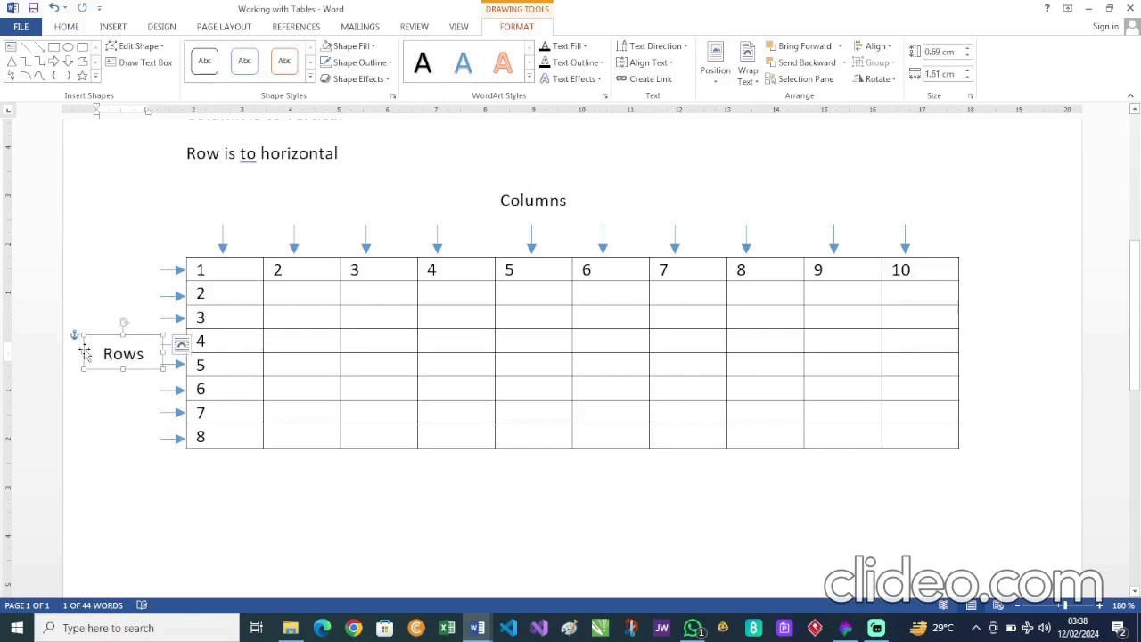
Step: Increase the "Rows" text box's height to about 2.51 cm and rotate all its text 270°
{"action": "left_click_drag", "start_coordinate": [122, 368], "coordinate": [118, 456]}
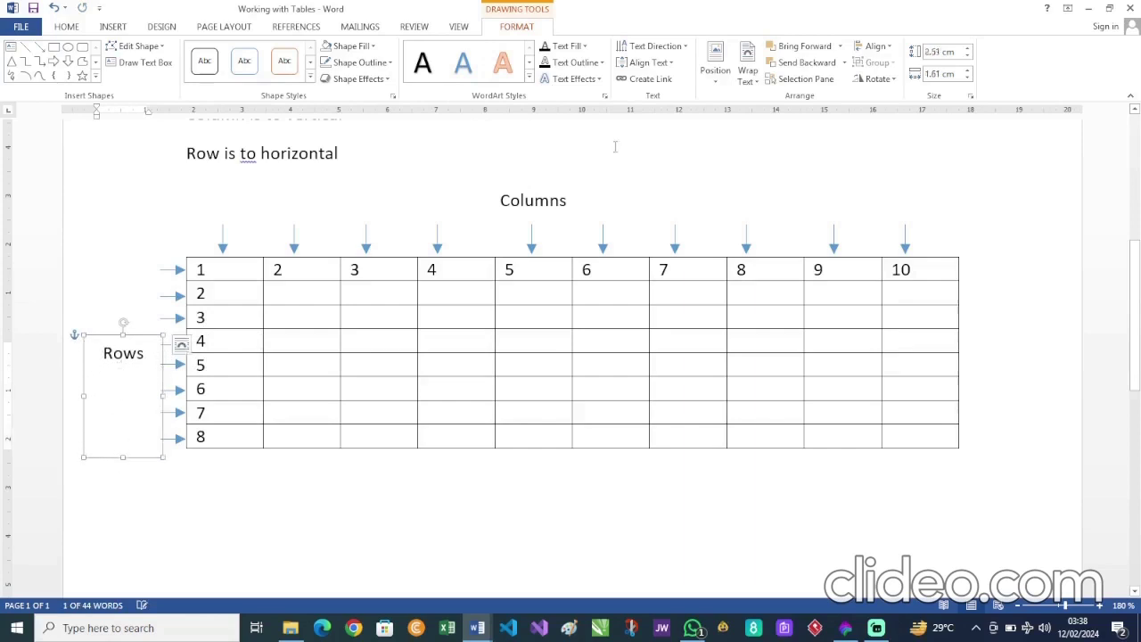
{"action": "left_click", "coordinate": [659, 46]}
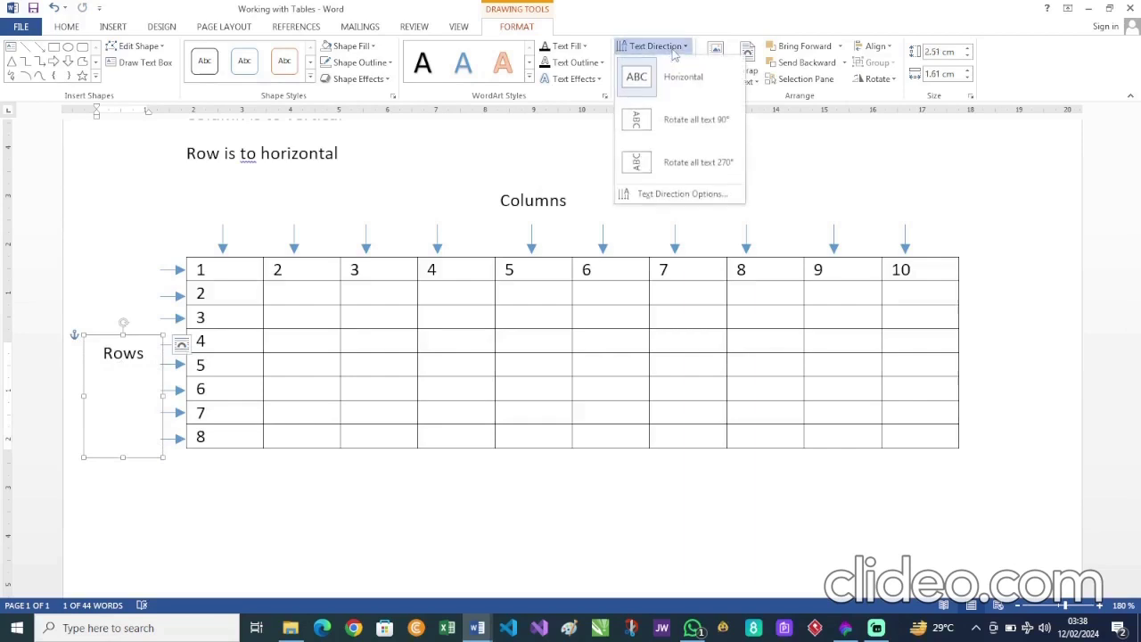
{"action": "left_click", "coordinate": [683, 160]}
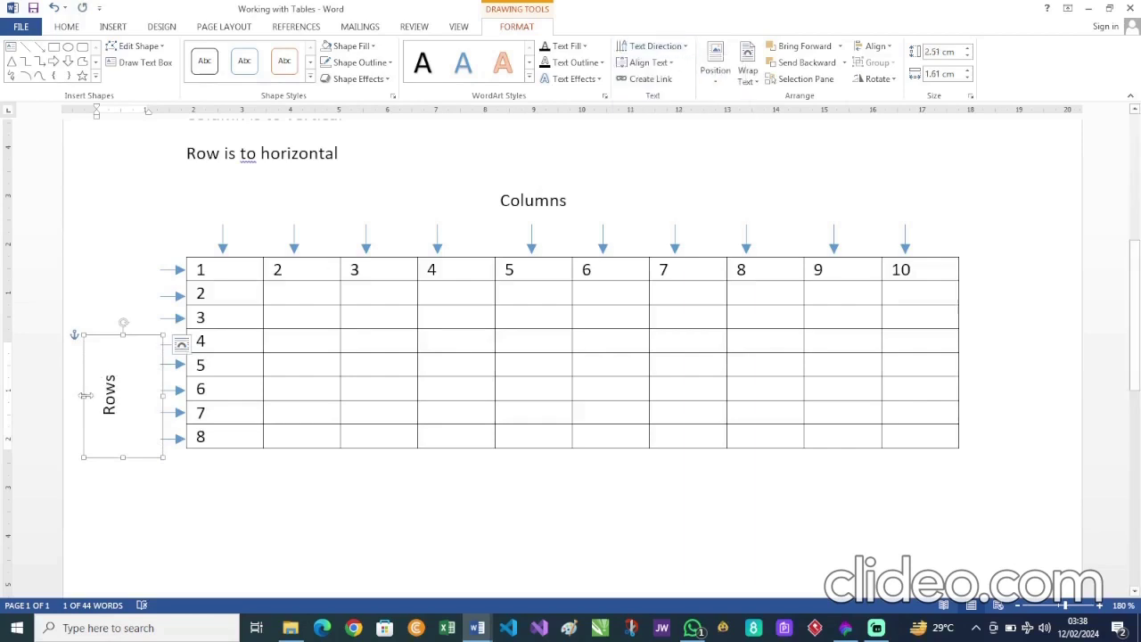
Step: Narrow the "Rows" text box to about 1.16 cm and move it up beside the arrows for rows 2 through 6
{"action": "mouse_move", "coordinate": [84, 395]}
{"action": "left_mouse_down"}
{"action": "mouse_move", "coordinate": [119, 395]}
{"action": "mouse_move", "coordinate": [106, 398]}
{"action": "left_mouse_up"}
{"action": "left_click_drag", "start_coordinate": [149, 335], "coordinate": [142, 291]}
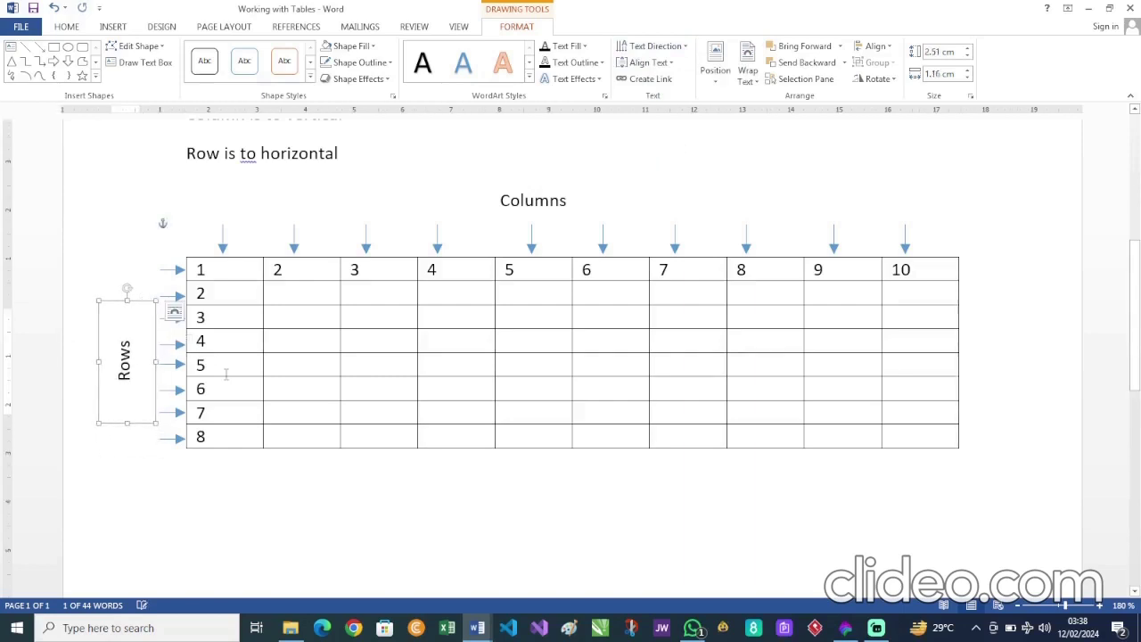
{"action": "left_click", "coordinate": [248, 339]}
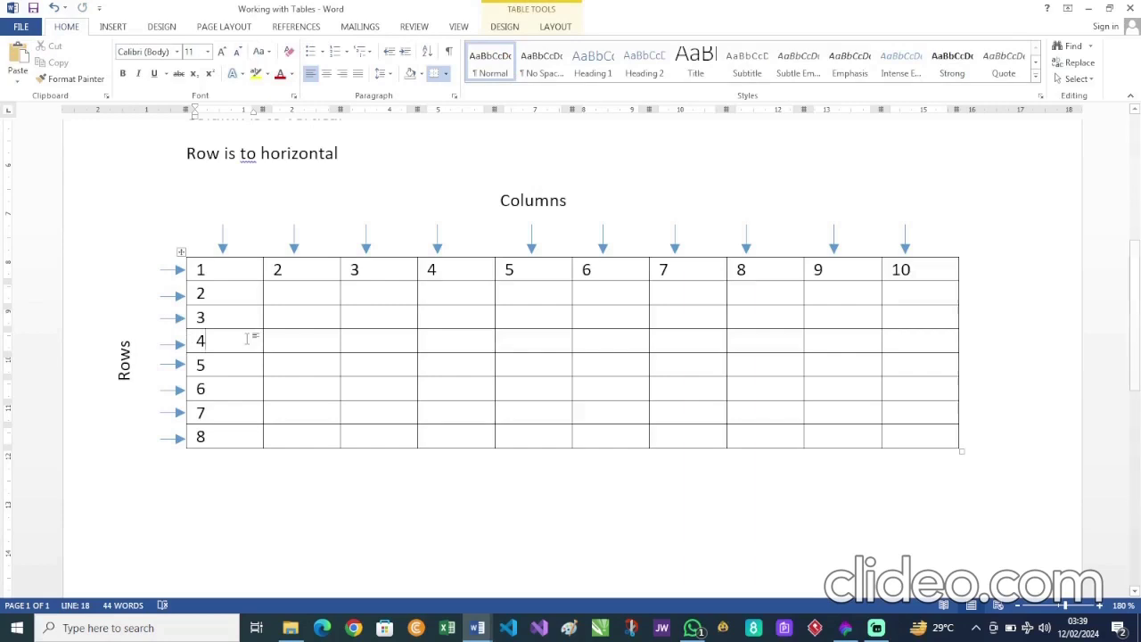
Step: Draw a vertical line about 5.34 cm long down through the table's first column, extending past both ends
{"action": "scroll", "coordinate": [247, 338], "scroll_direction": "up", "scroll_amount": 5}
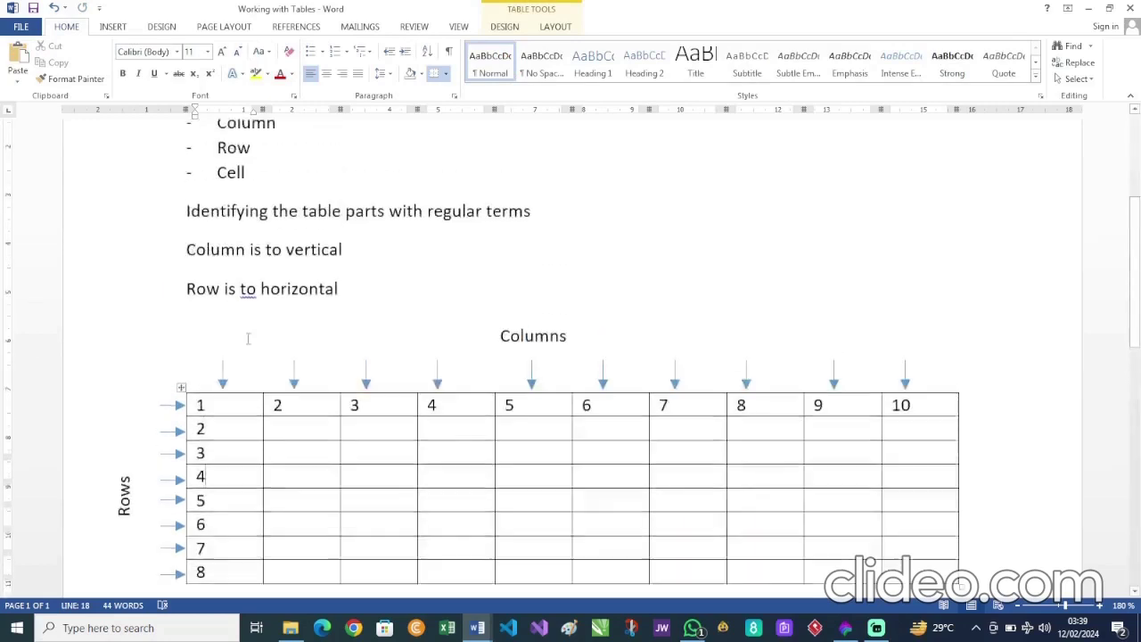
{"action": "scroll", "coordinate": [248, 339], "scroll_direction": "down", "scroll_amount": 3}
{"action": "scroll", "coordinate": [248, 339], "scroll_direction": "down", "scroll_amount": 1}
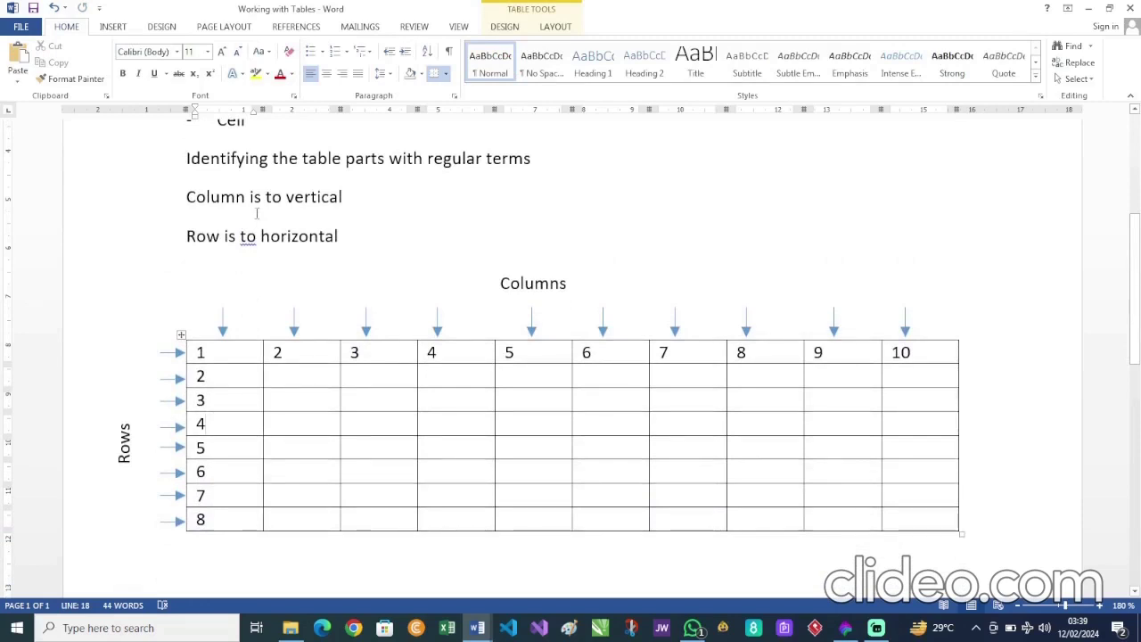
{"action": "left_click", "coordinate": [114, 26]}
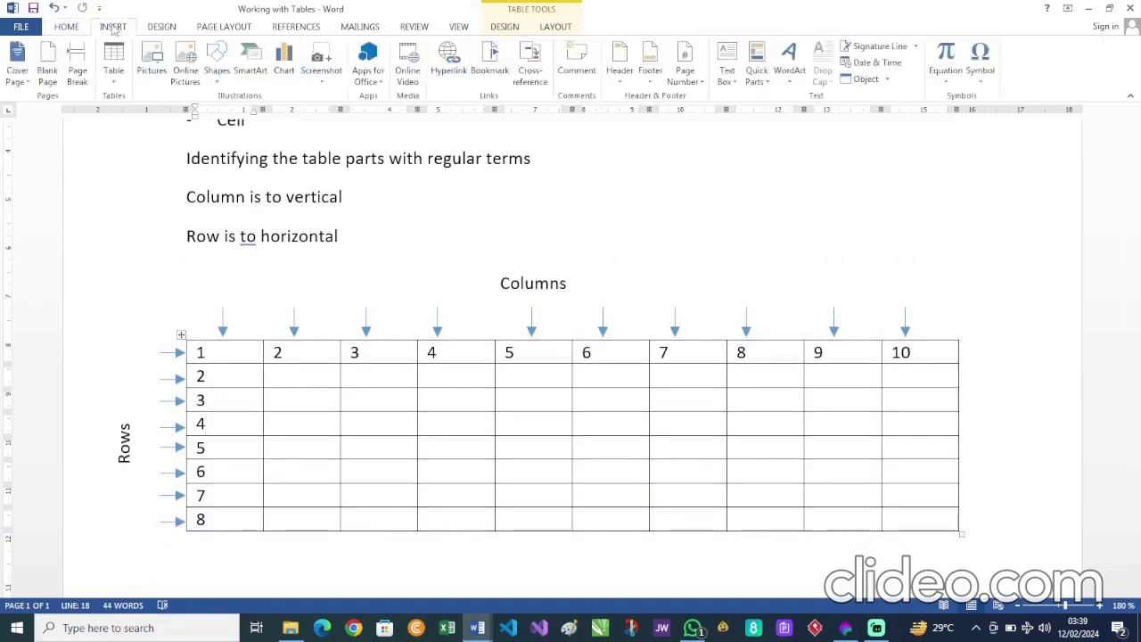
{"action": "left_click", "coordinate": [222, 78]}
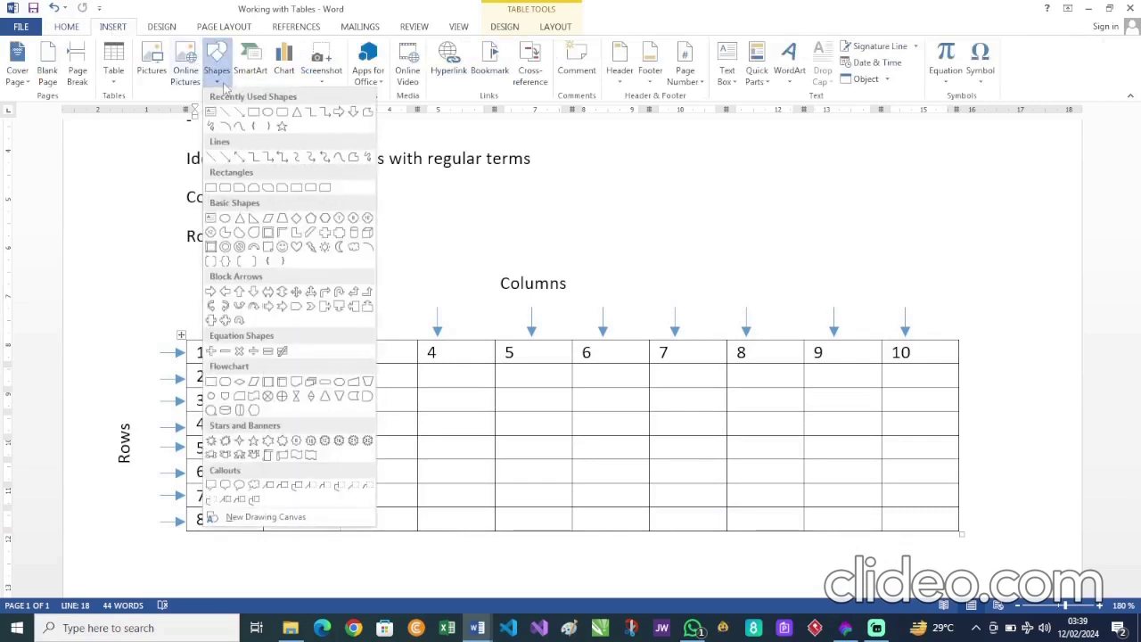
{"action": "left_click", "coordinate": [224, 111]}
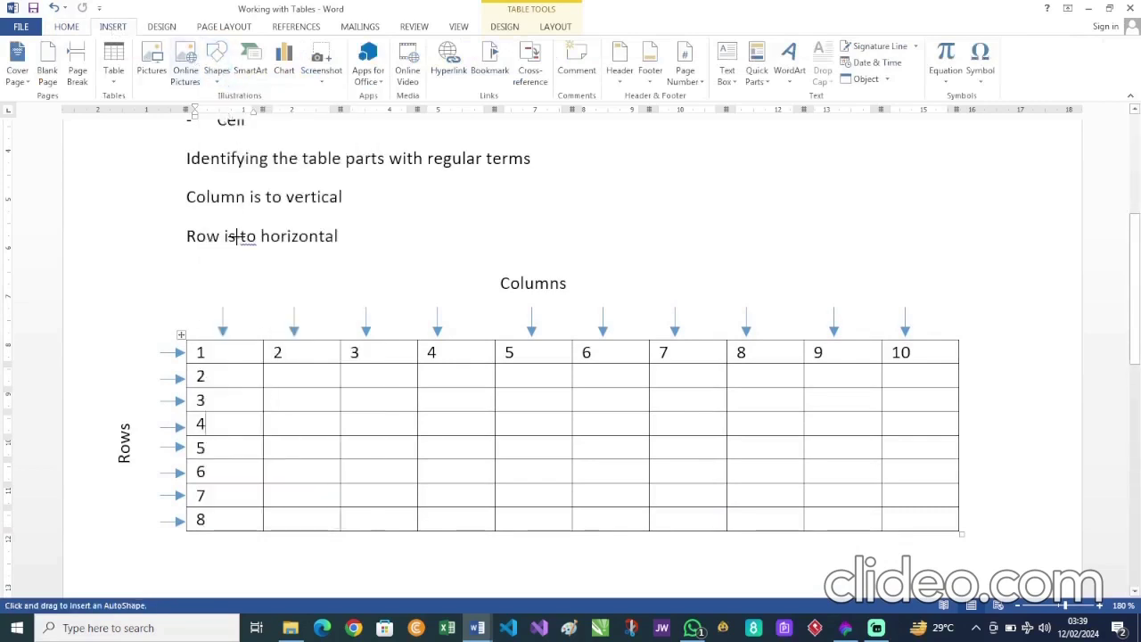
{"action": "left_click_drag", "start_coordinate": [251, 292], "coordinate": [249, 552]}
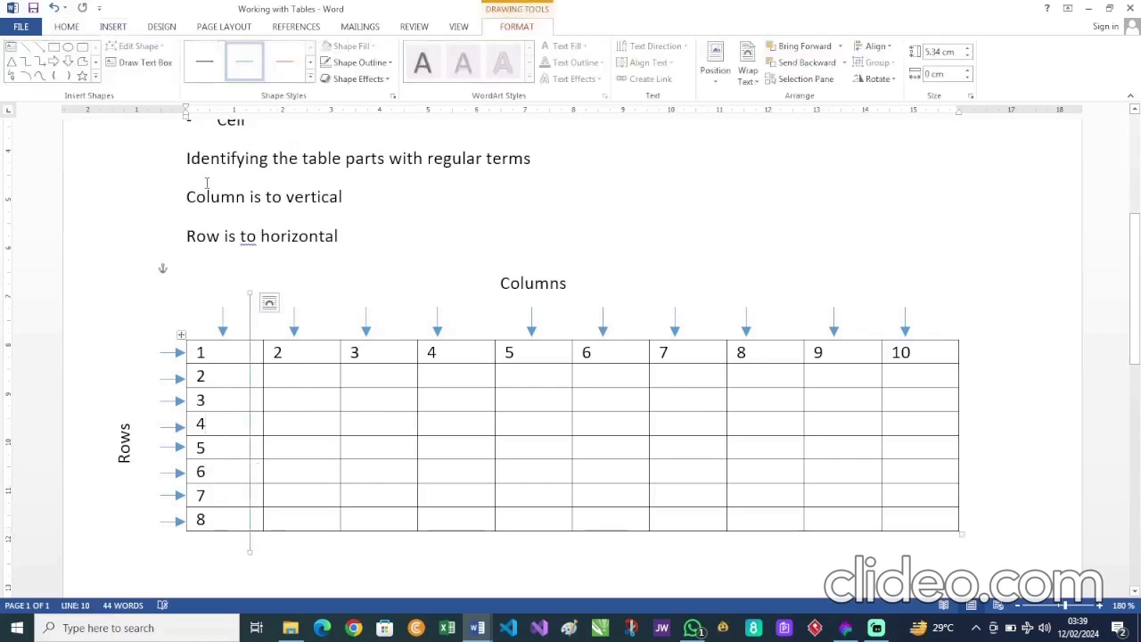
Step: Draw a horizontal line about 16.53 cm long across row 2 of the table and color it red
{"action": "left_click", "coordinate": [25, 47]}
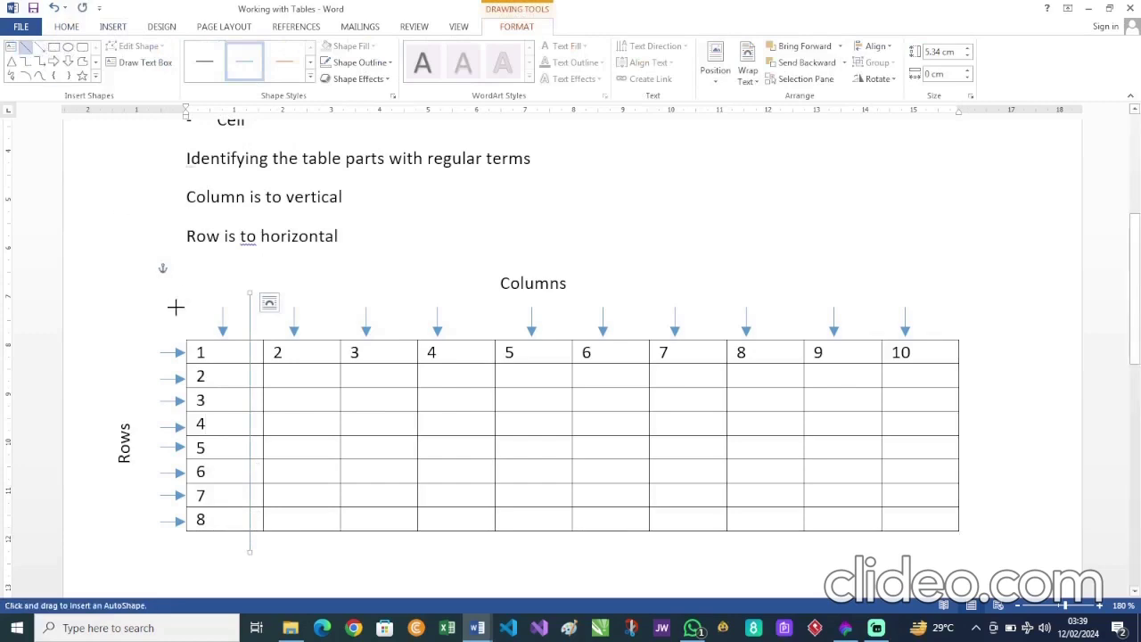
{"action": "mouse_move", "coordinate": [184, 374]}
{"action": "left_mouse_down"}
{"action": "mouse_move", "coordinate": [540, 391]}
{"action": "mouse_move", "coordinate": [738, 371]}
{"action": "mouse_move", "coordinate": [980, 376]}
{"action": "left_mouse_up"}
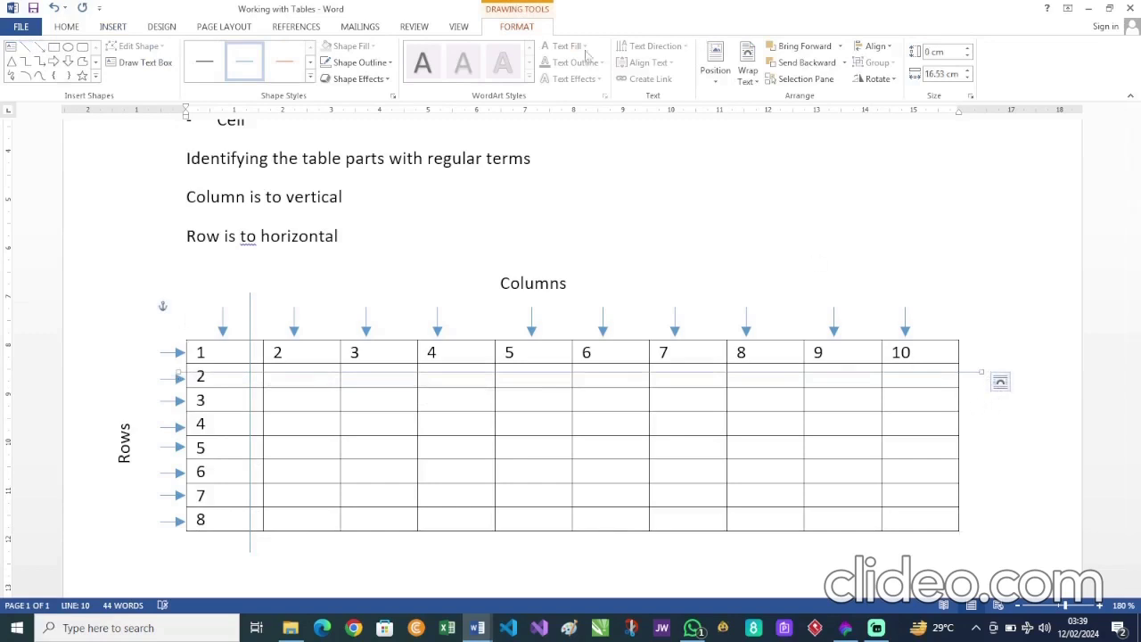
{"action": "left_click", "coordinate": [360, 62]}
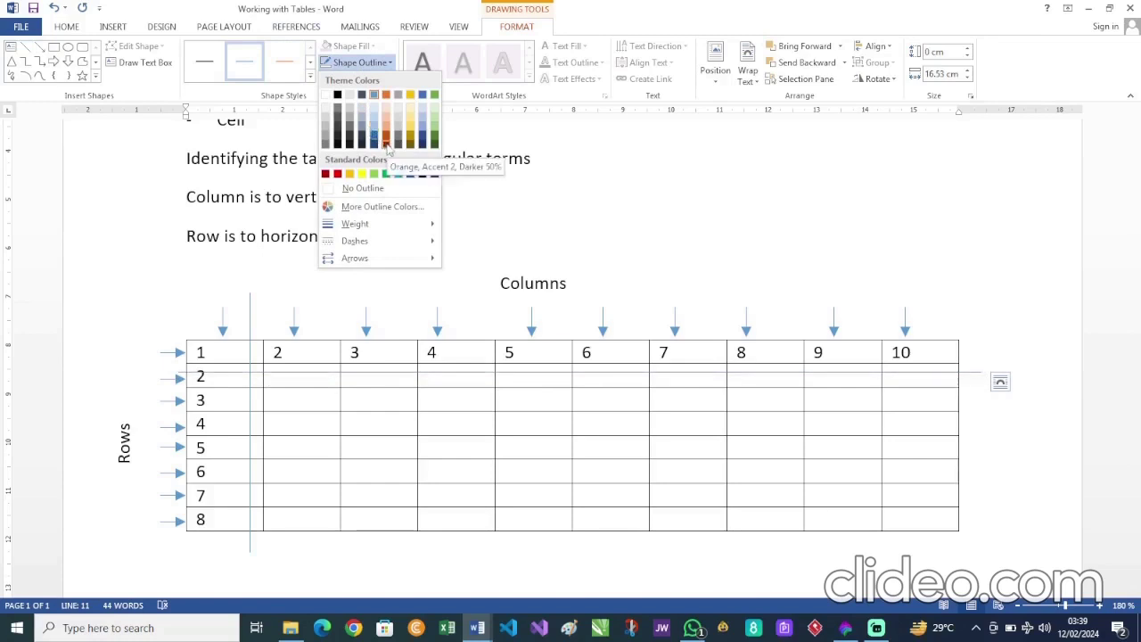
{"action": "left_click", "coordinate": [337, 174]}
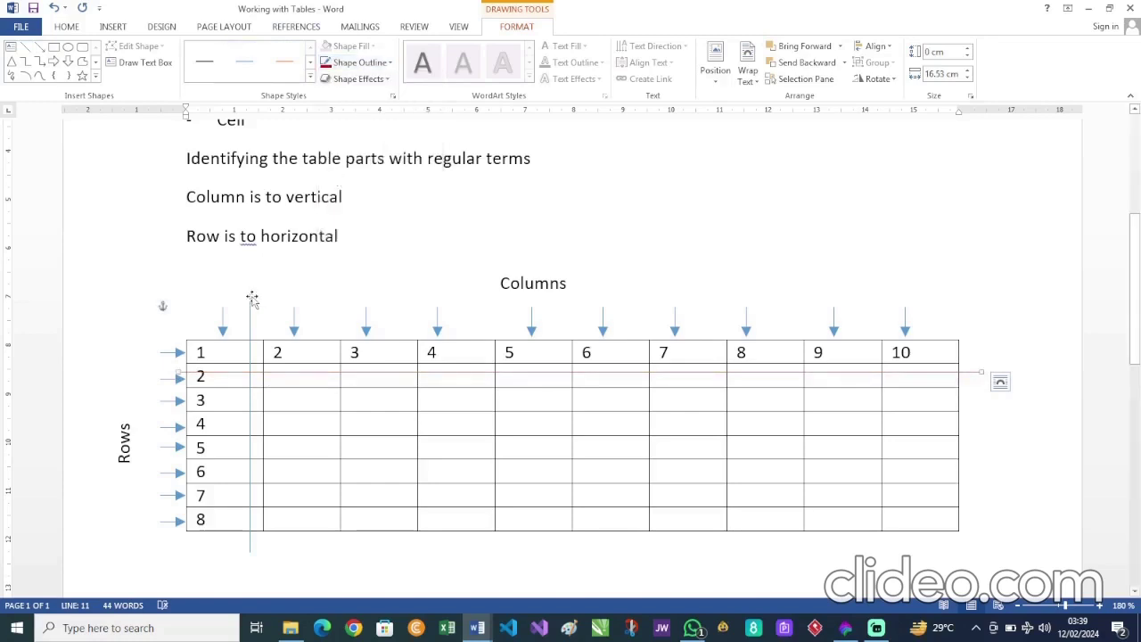
Step: Change the outline color of the vertical line through the first column to the standard Orange
{"action": "left_click", "coordinate": [253, 299]}
{"action": "left_click", "coordinate": [388, 63]}
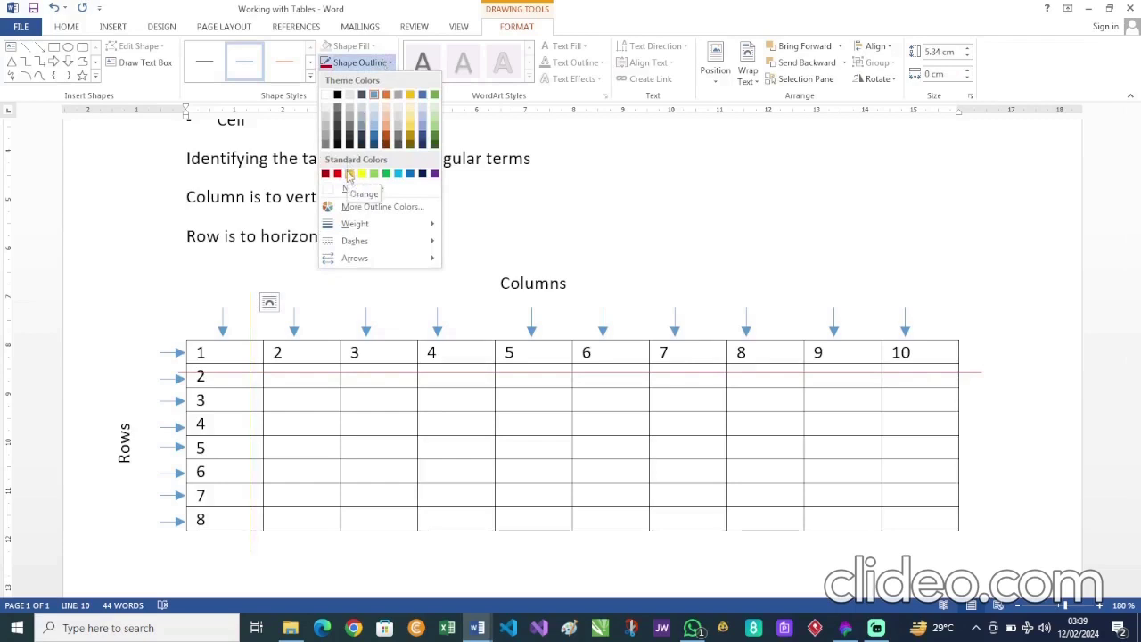
{"action": "left_click", "coordinate": [348, 175]}
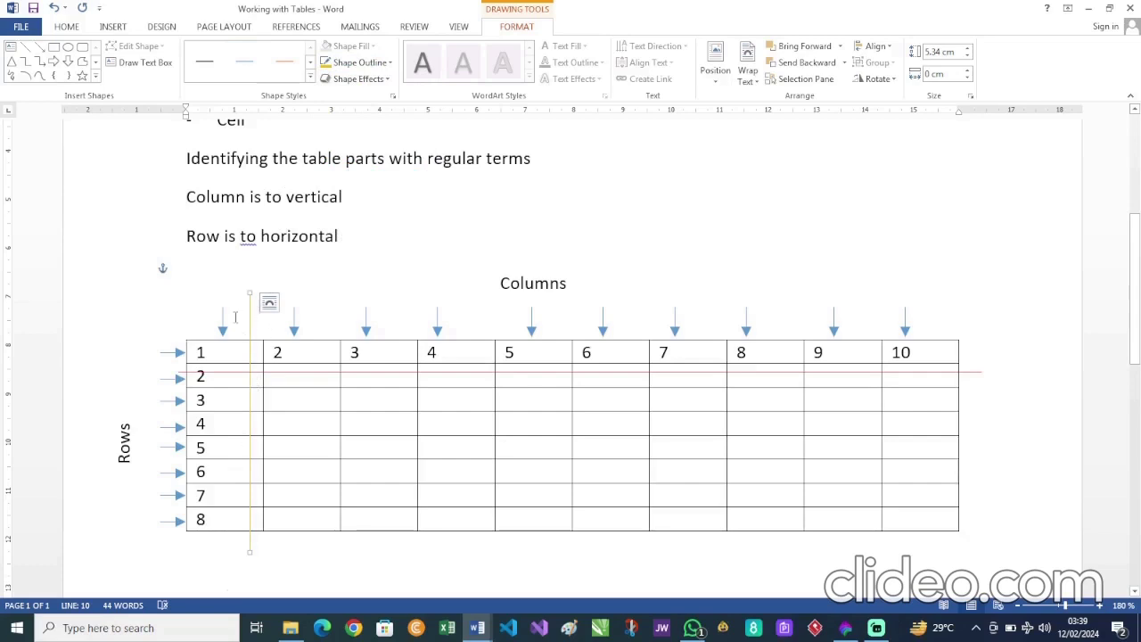
Step: Highlight the table's columns 1, 2 and 3 one at a time from top to bottom, repeating to illustrate separate columns
{"action": "left_click", "coordinate": [229, 343]}
{"action": "left_click_drag", "start_coordinate": [229, 343], "coordinate": [225, 519]}
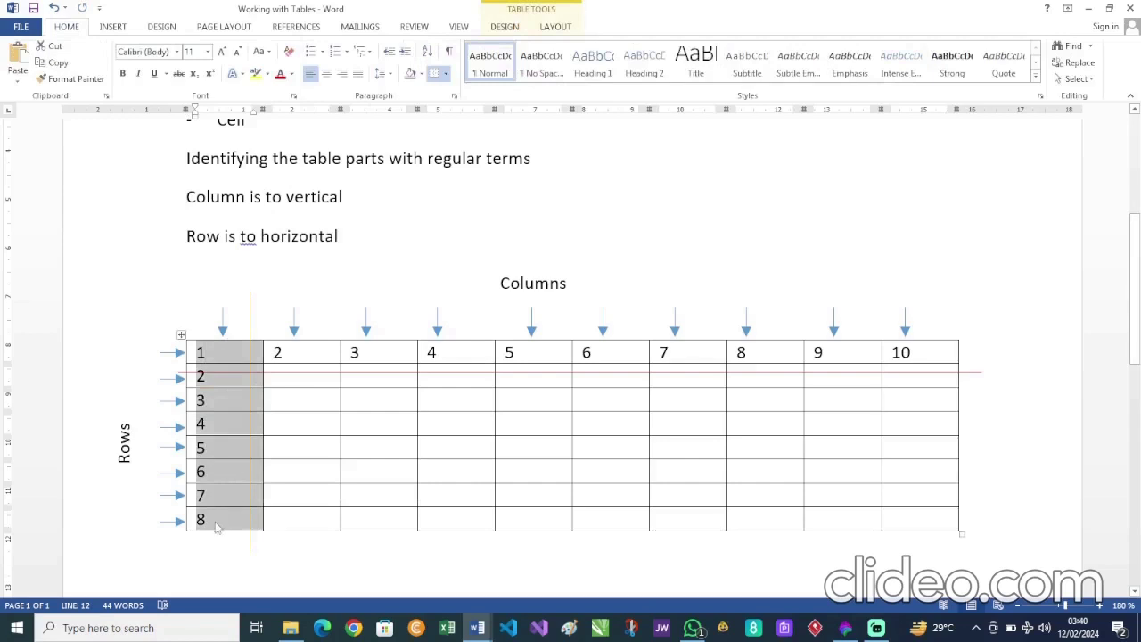
{"action": "left_click_drag", "start_coordinate": [294, 349], "coordinate": [306, 510]}
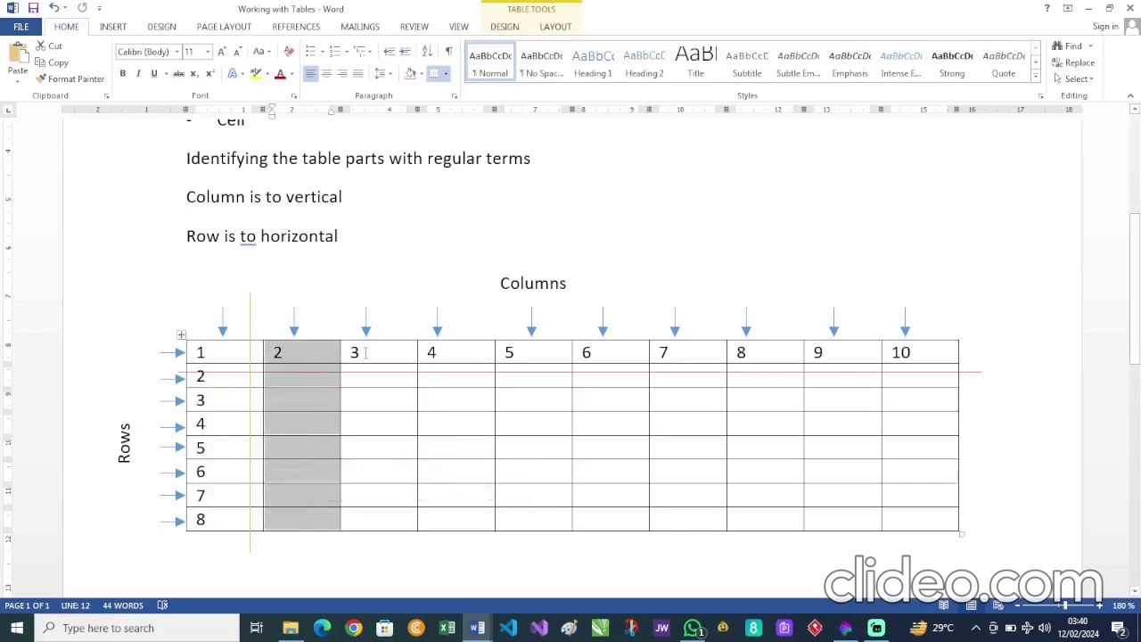
{"action": "left_click_drag", "start_coordinate": [364, 353], "coordinate": [380, 513]}
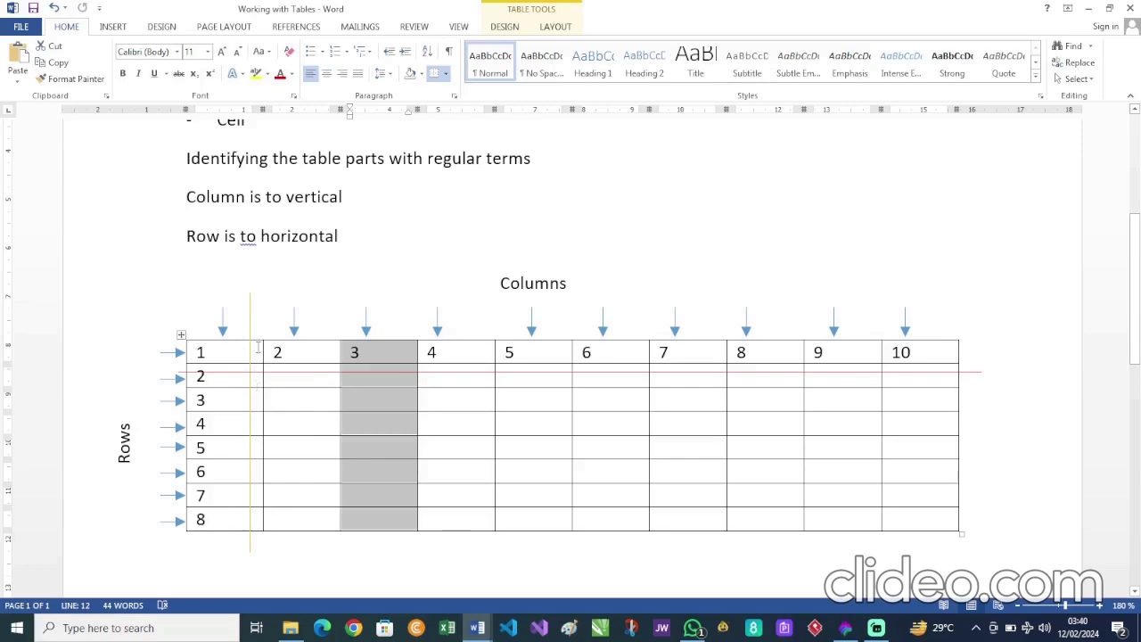
{"action": "left_click_drag", "start_coordinate": [235, 352], "coordinate": [227, 521]}
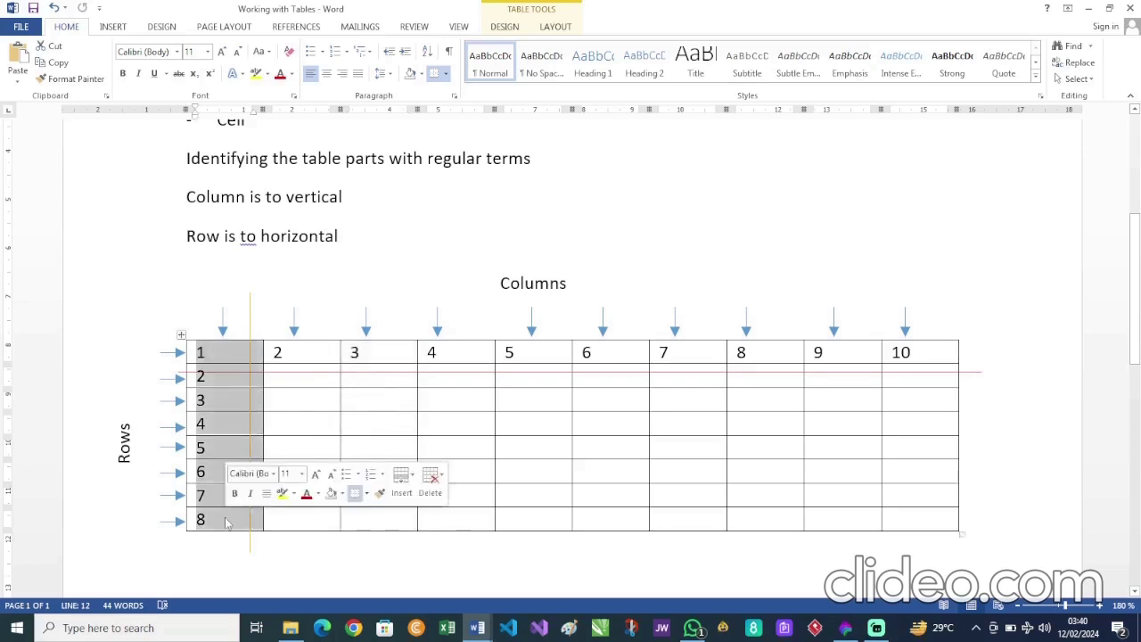
{"action": "left_click_drag", "start_coordinate": [294, 350], "coordinate": [300, 517]}
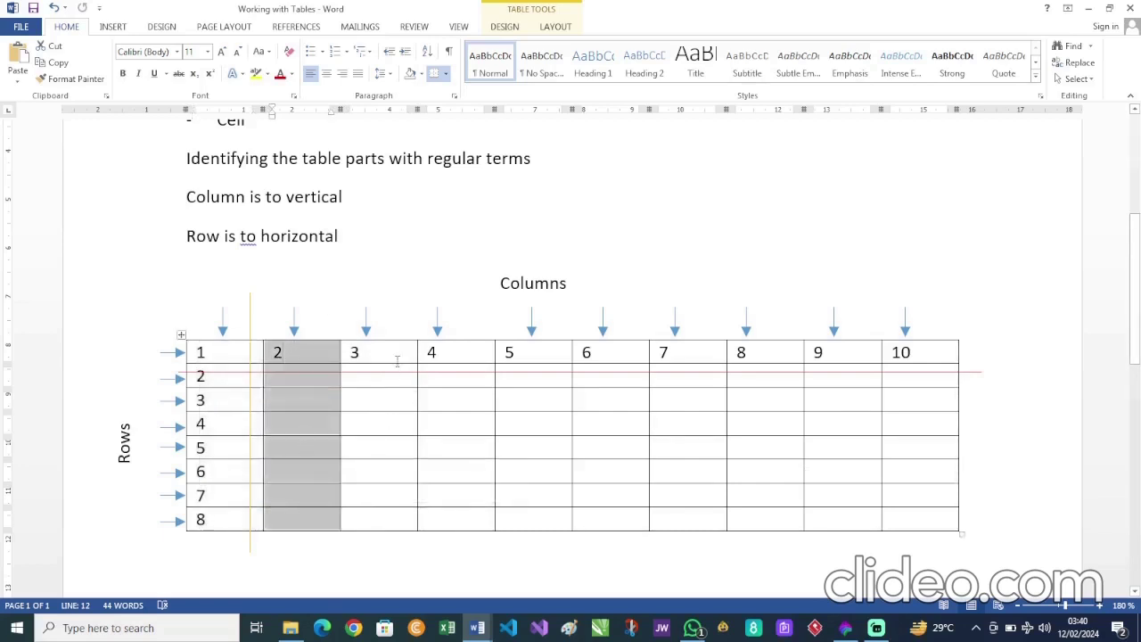
{"action": "left_click_drag", "start_coordinate": [390, 354], "coordinate": [390, 517]}
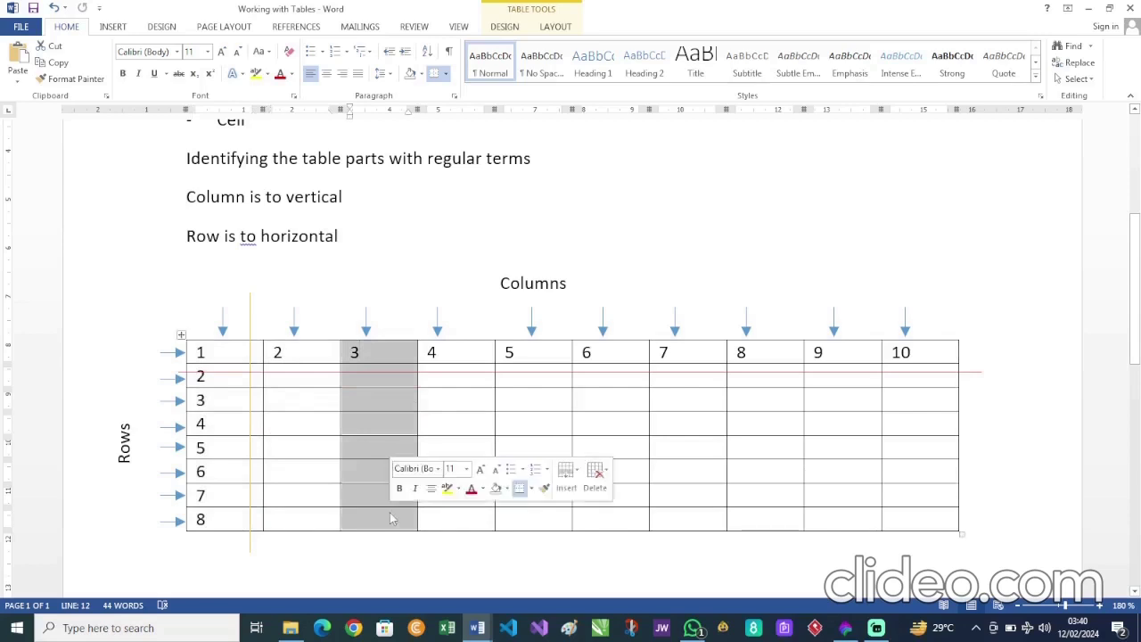
{"action": "left_click", "coordinate": [383, 305]}
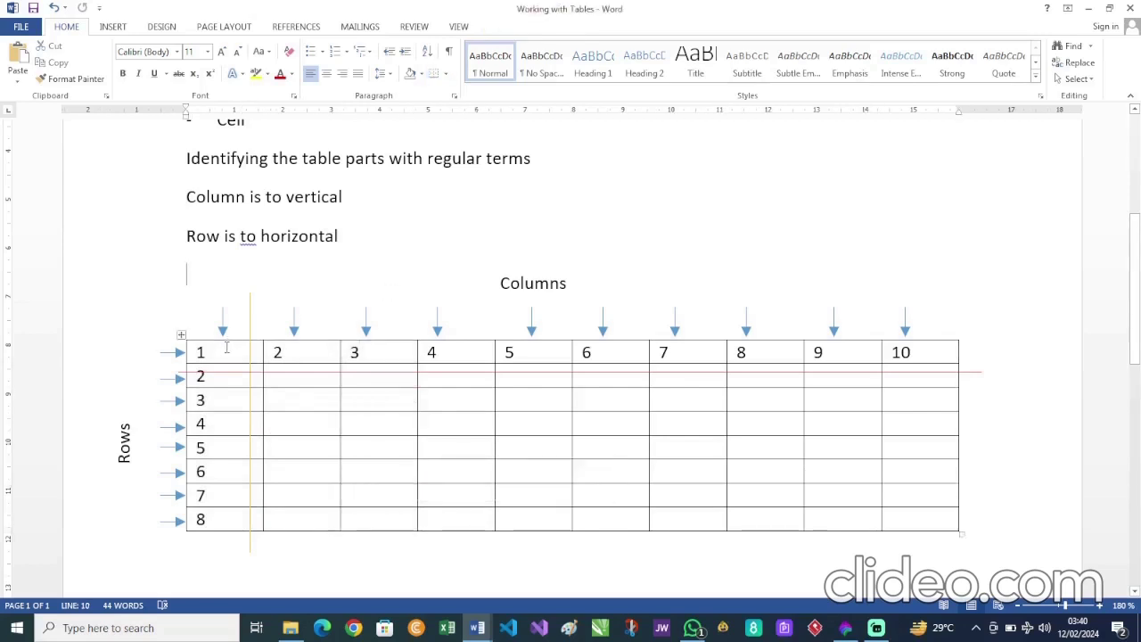
{"action": "left_click_drag", "start_coordinate": [224, 357], "coordinate": [217, 527]}
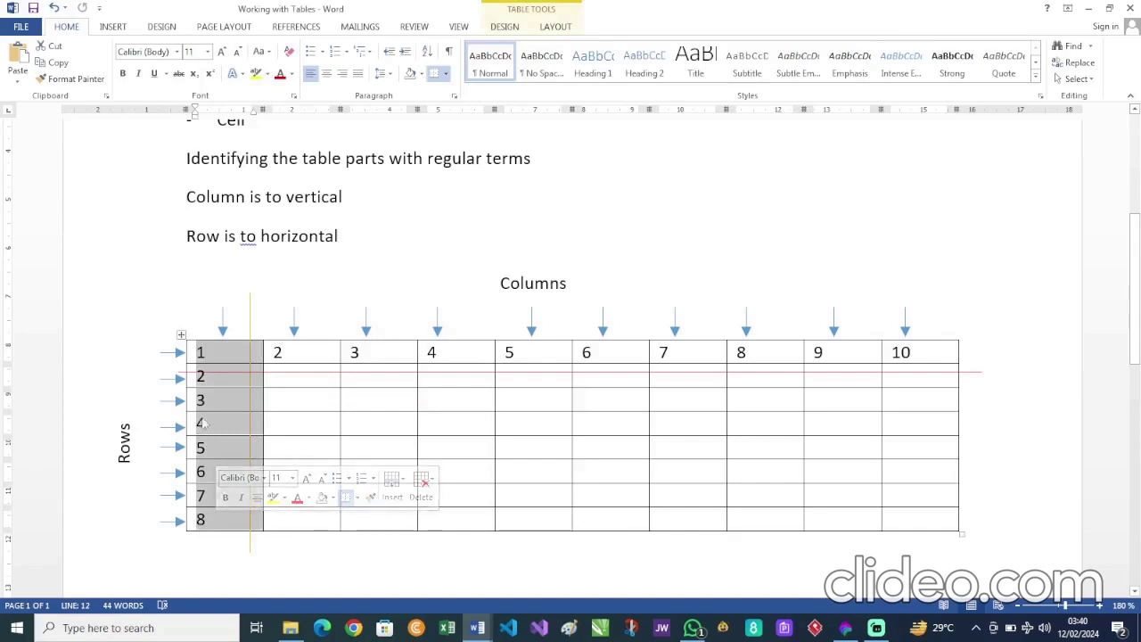
{"action": "left_click_drag", "start_coordinate": [306, 356], "coordinate": [304, 517]}
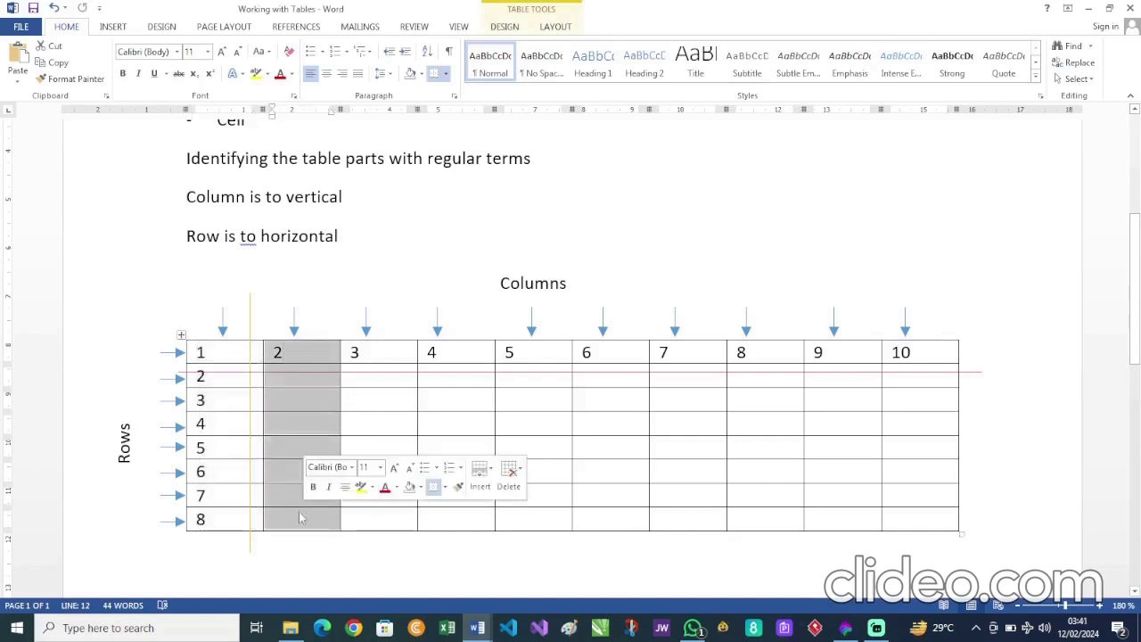
Step: Highlight the numbered table's third column from top to bottom, and place the cursor in the column 10 header and row 8 cells
{"action": "left_click", "coordinate": [370, 353]}
{"action": "left_click_drag", "start_coordinate": [372, 373], "coordinate": [375, 524]}
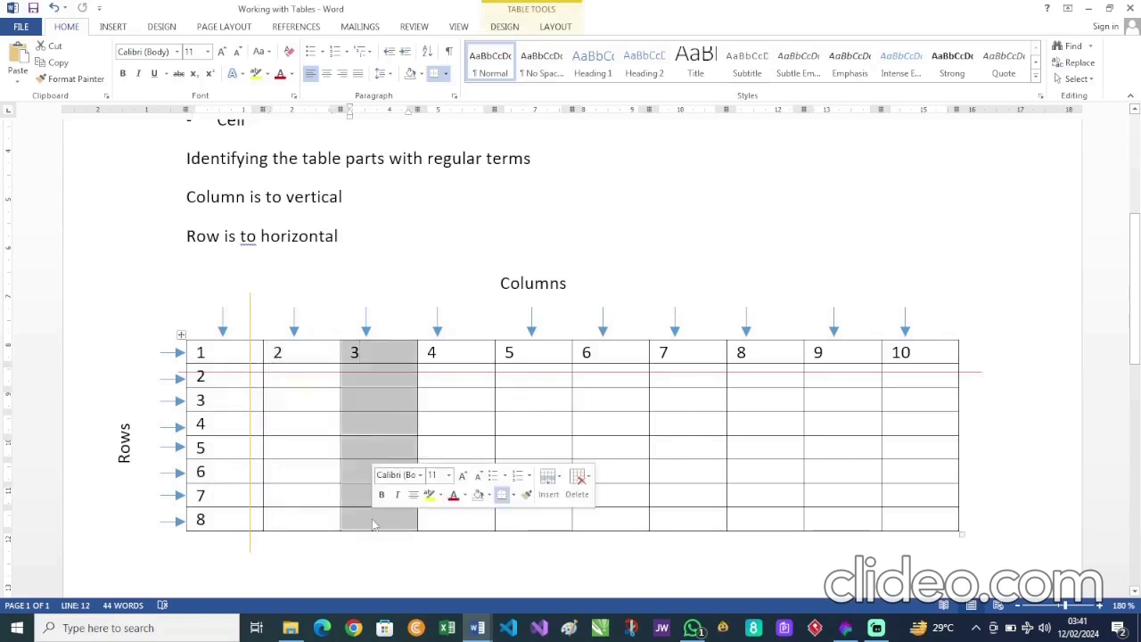
{"action": "left_click", "coordinate": [924, 353]}
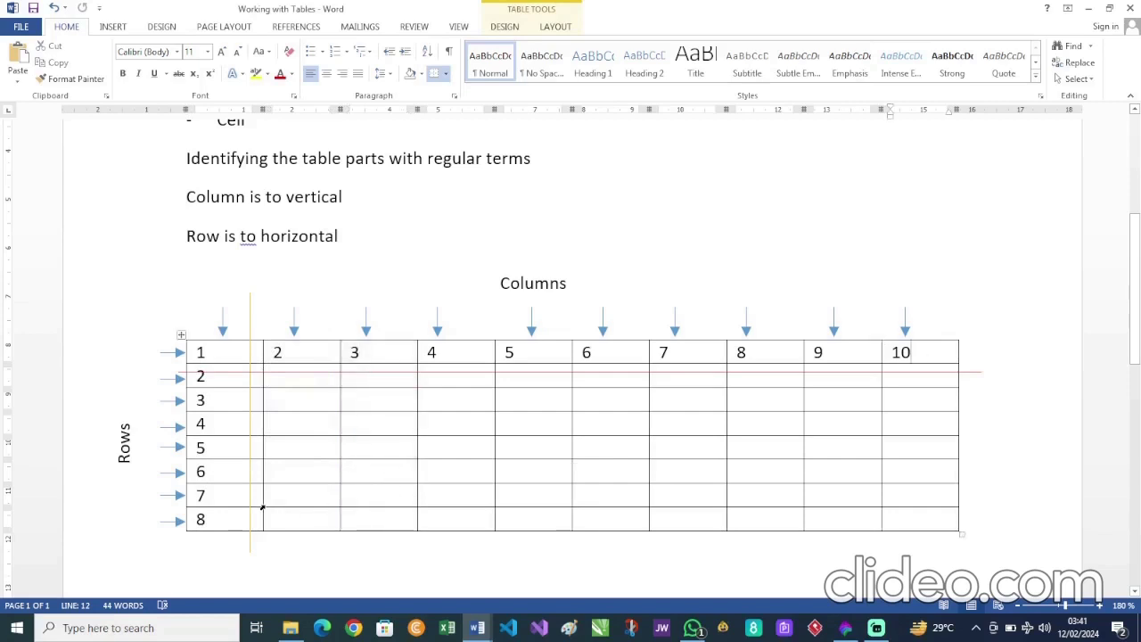
{"action": "left_click", "coordinate": [232, 514]}
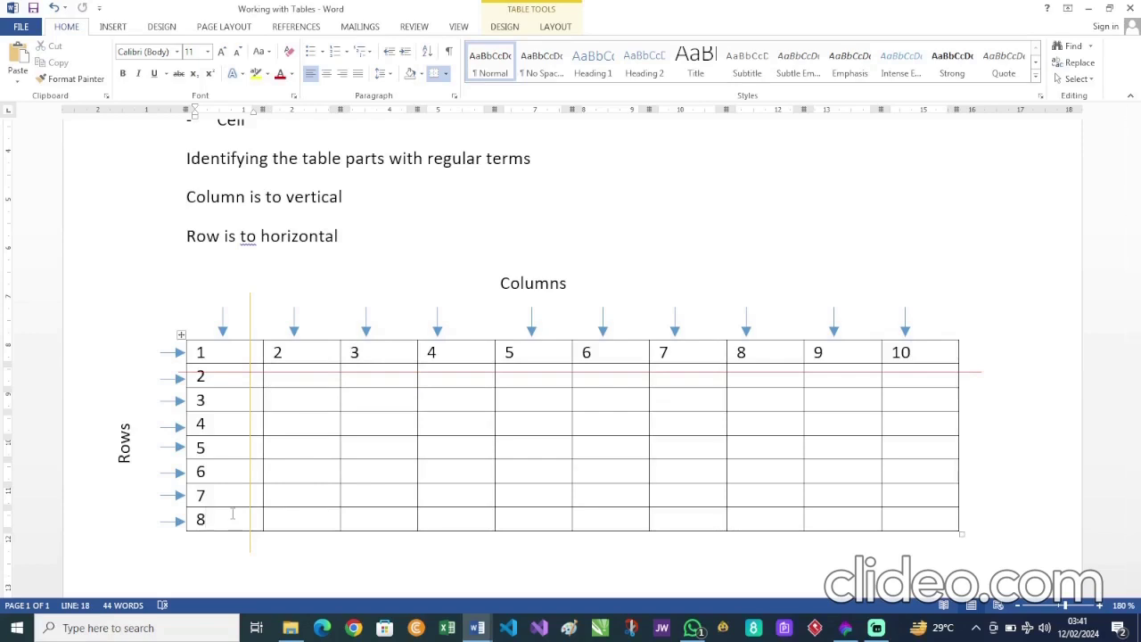
Step: Extend the Column bullet under Parts of a Table to read "Column: Is the vertical part of the table"
{"action": "scroll", "coordinate": [383, 200], "scroll_direction": "up", "scroll_amount": 3}
{"action": "scroll", "coordinate": [383, 199], "scroll_direction": "up", "scroll_amount": 1}
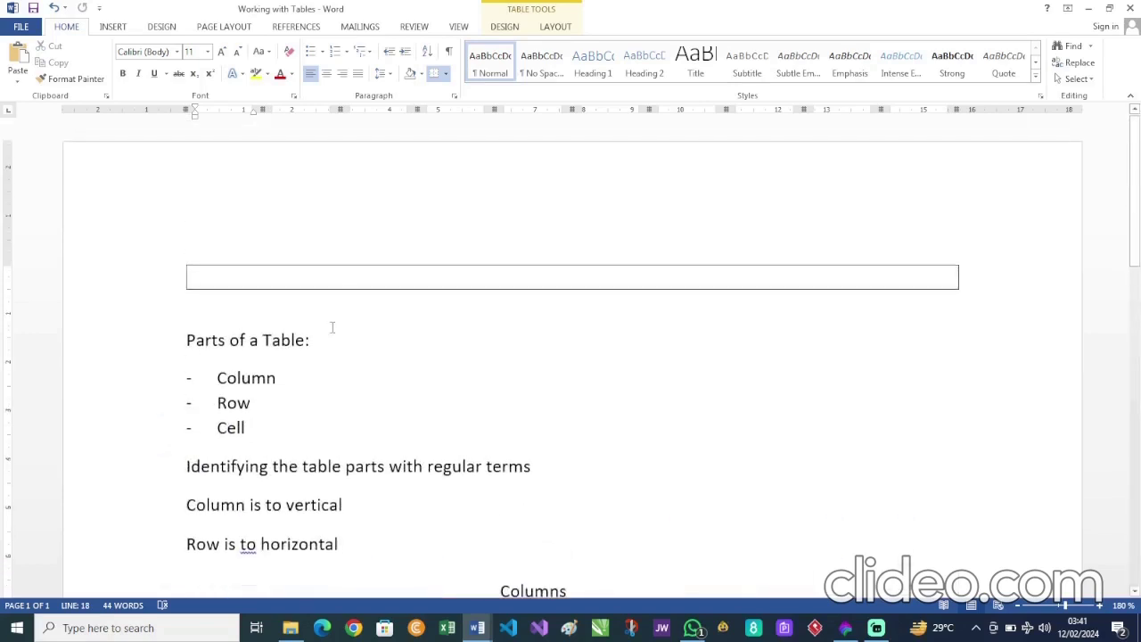
{"action": "left_click", "coordinate": [296, 384]}
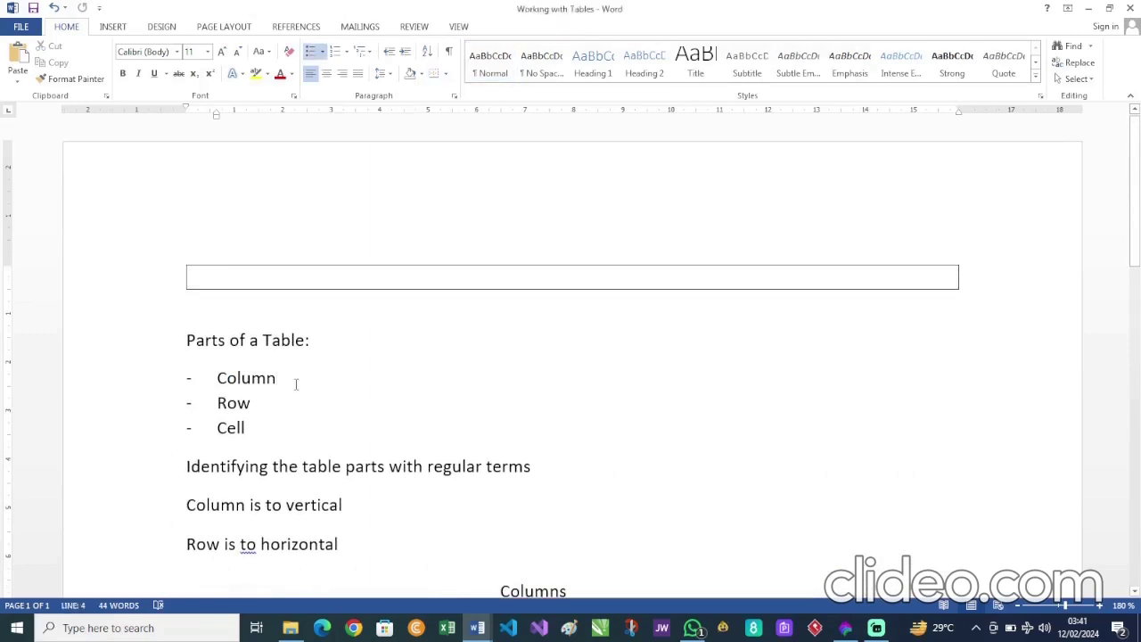
{"action": "type", "text": ":"}
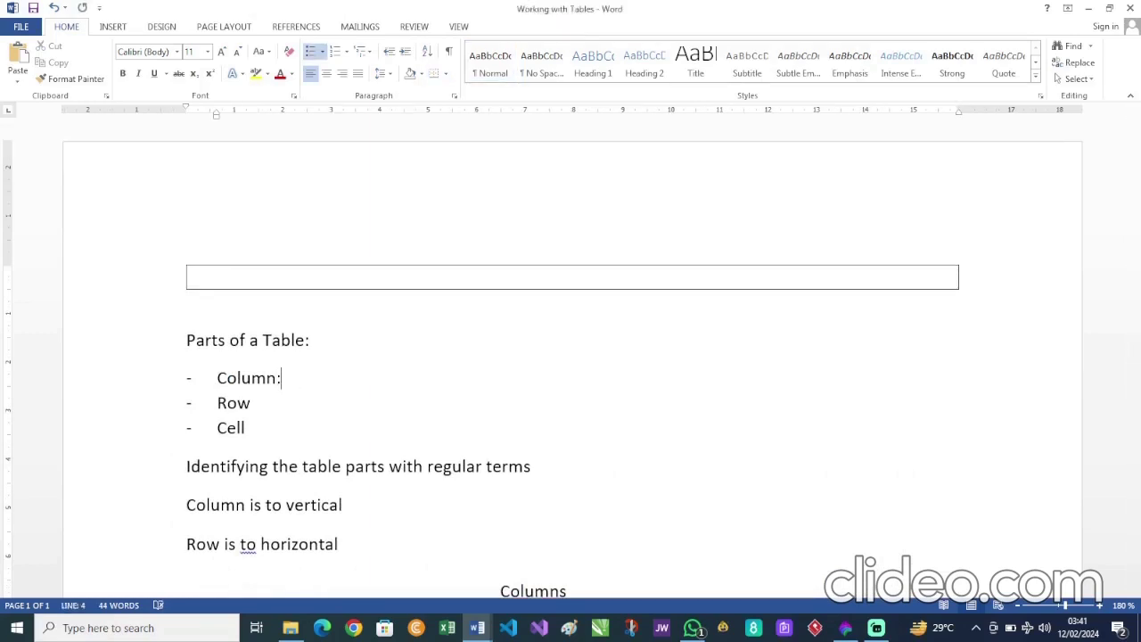
{"action": "type", "text": " Is the vertical part of he t"}
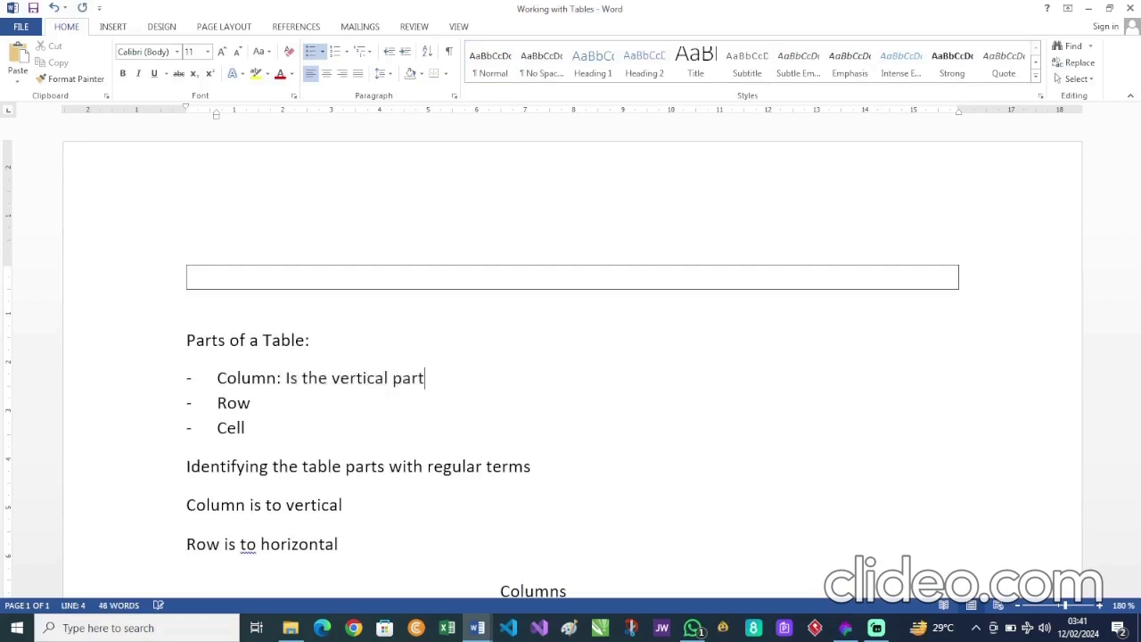
{"action": "key", "text": "BackSpace"}
{"action": "key", "text": "BackSpace"}
{"action": "key", "text": "BackSpace"}
{"action": "key", "text": "BackSpace"}
{"action": "type", "text": "the table"}
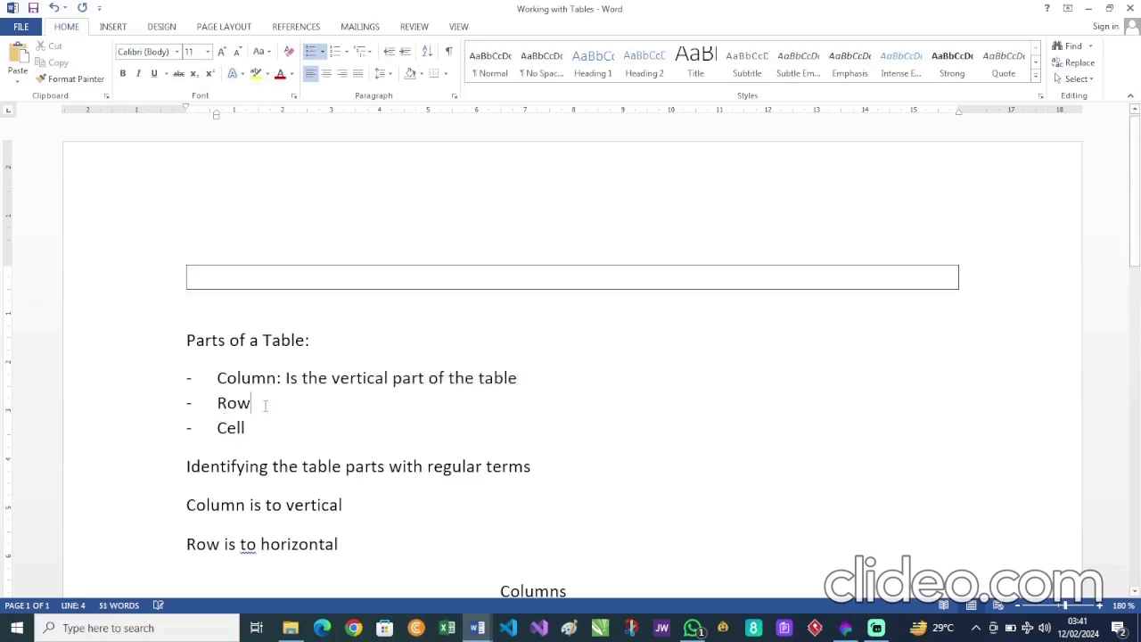
Step: Extend the Row bullet to read "Row: Is the horizontal part of the table"
{"action": "type", "text": ": Is"}
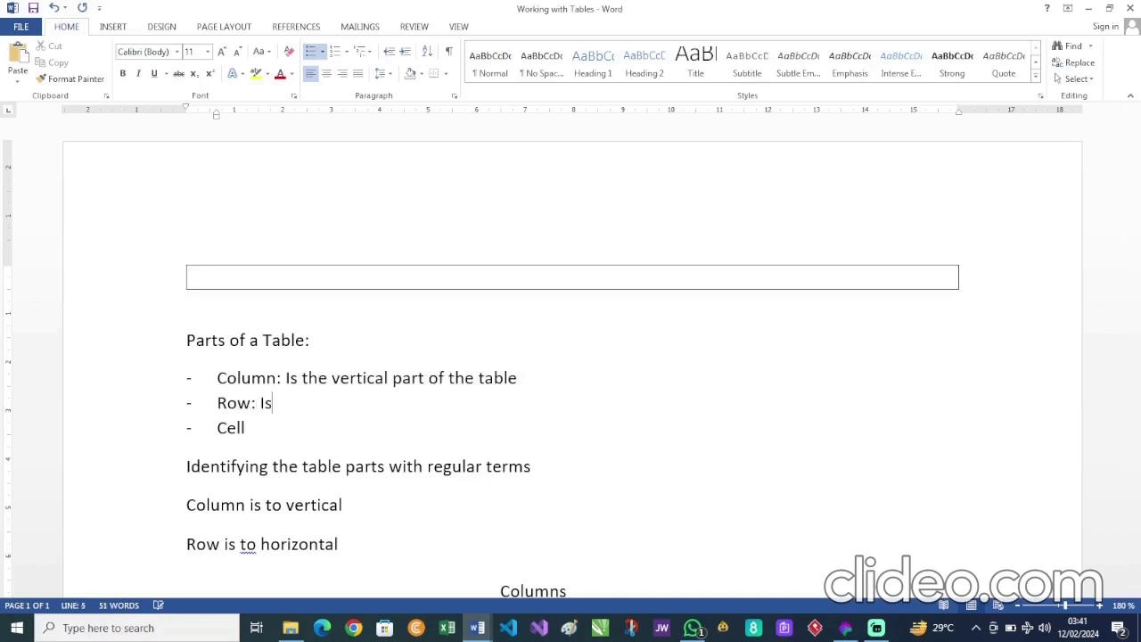
{"action": "type", "text": " the horizo"}
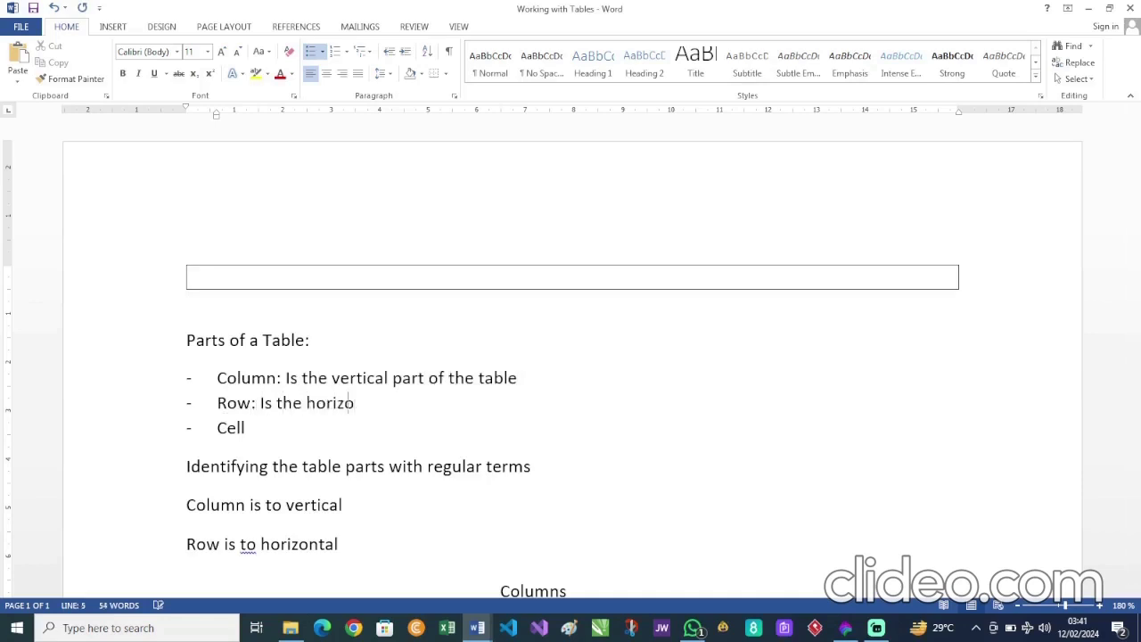
{"action": "type", "text": "ntal part of the table"}
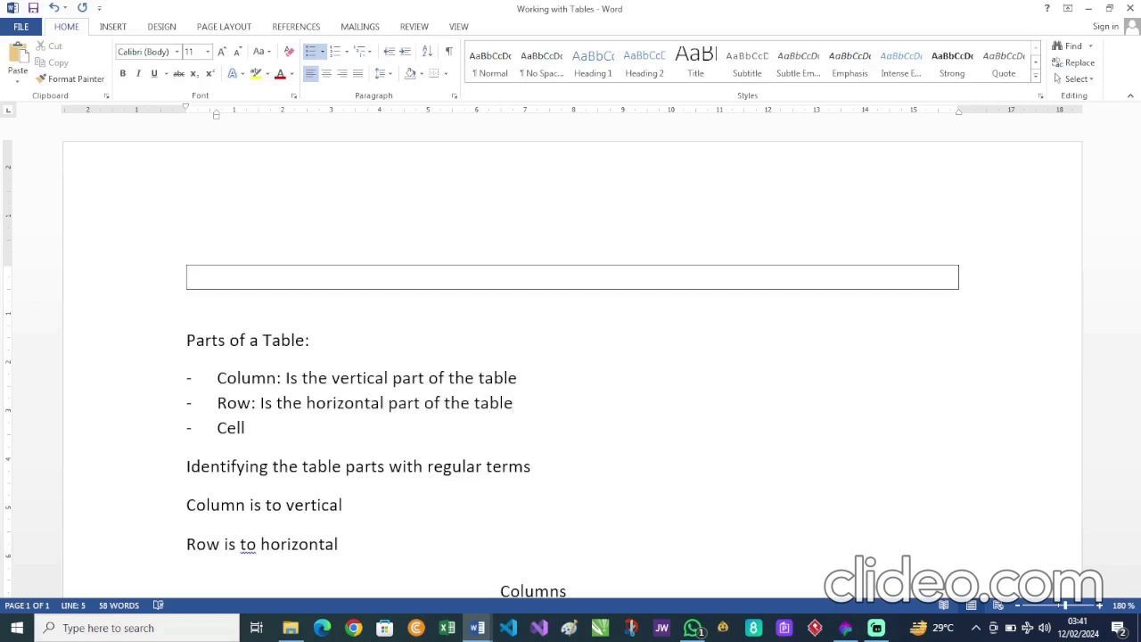
Step: Point out individual cells of the numbered table by placing the cursor in first-row cells 1, 2, 3 and 4
{"action": "scroll", "coordinate": [571, 356], "scroll_direction": "down", "scroll_amount": 5}
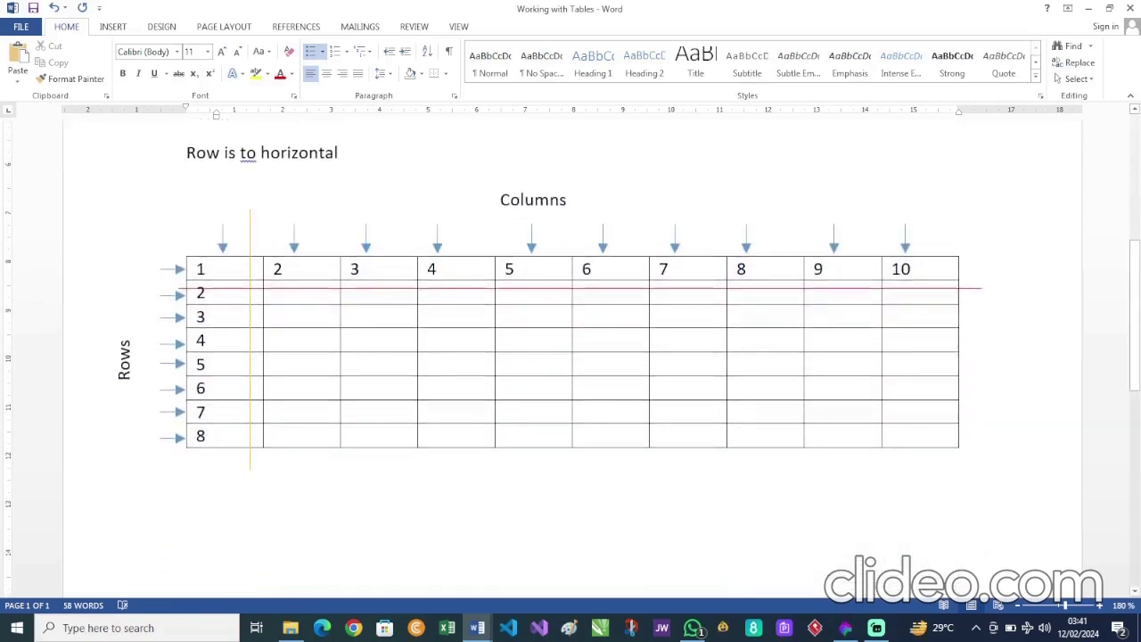
{"action": "scroll", "coordinate": [213, 332], "scroll_direction": "up", "scroll_amount": 1}
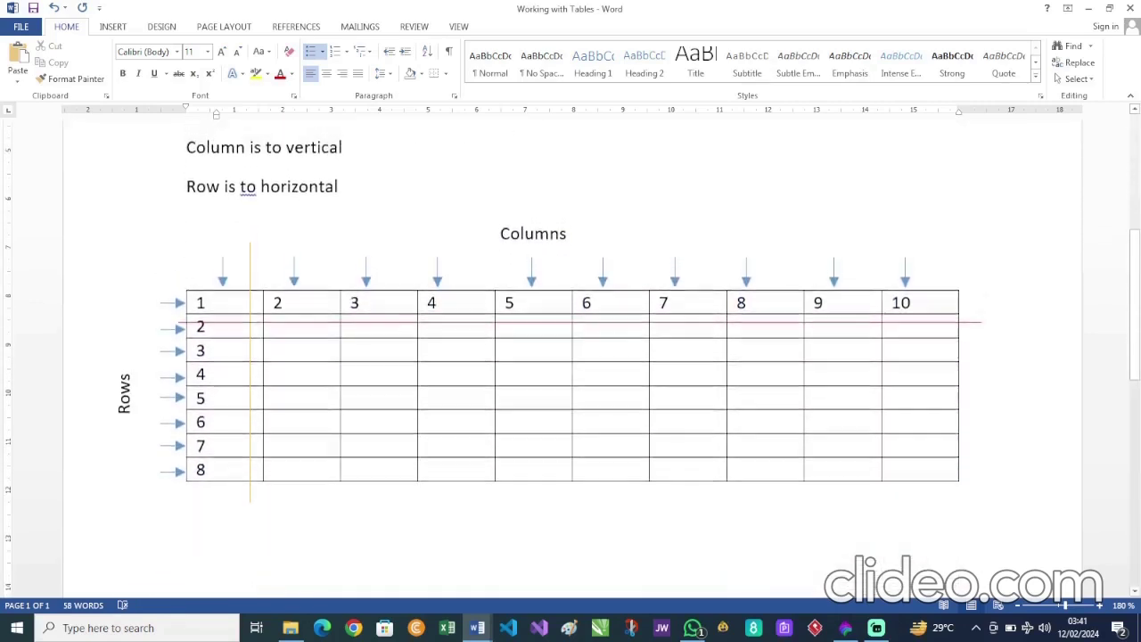
{"action": "left_click", "coordinate": [220, 308]}
{"action": "left_click", "coordinate": [289, 305]}
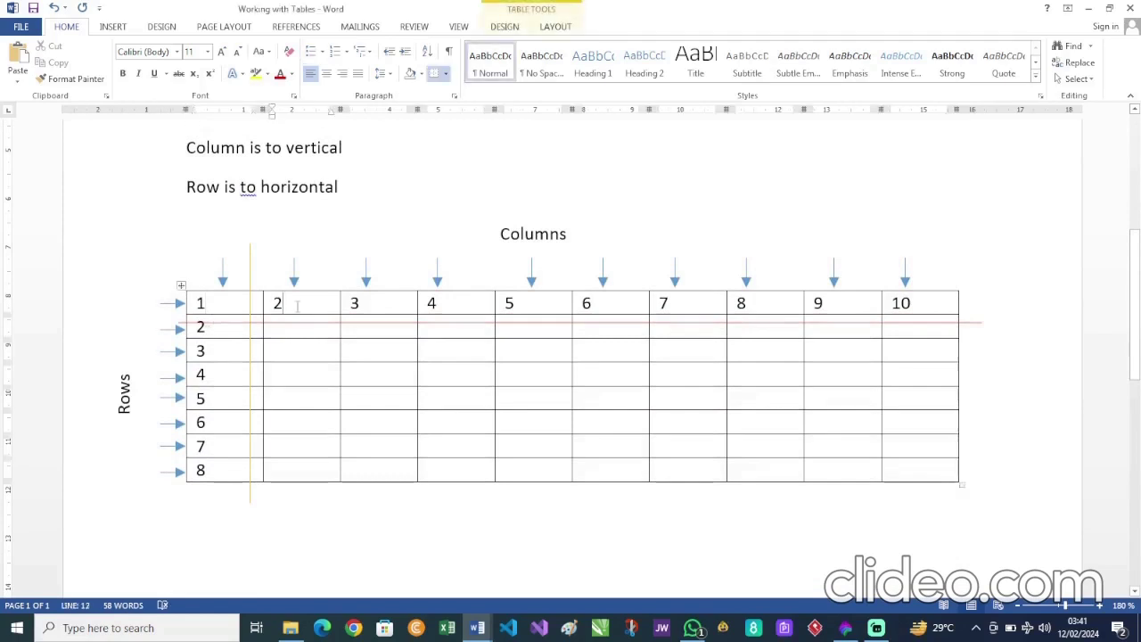
{"action": "left_click", "coordinate": [366, 309]}
{"action": "left_click", "coordinate": [454, 310]}
Step: Extend the Cell bullet to read "Cell: One part of either a column or a row"
{"action": "scroll", "coordinate": [280, 406], "scroll_direction": "up", "scroll_amount": 10}
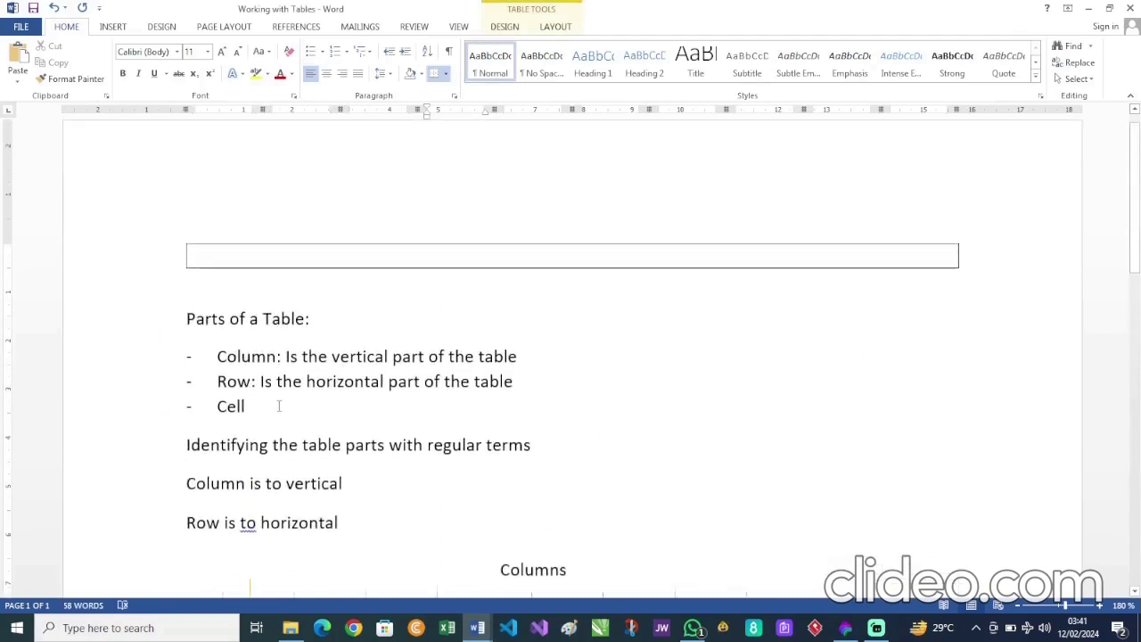
{"action": "left_click", "coordinate": [269, 406]}
{"action": "type", "text": ": "}
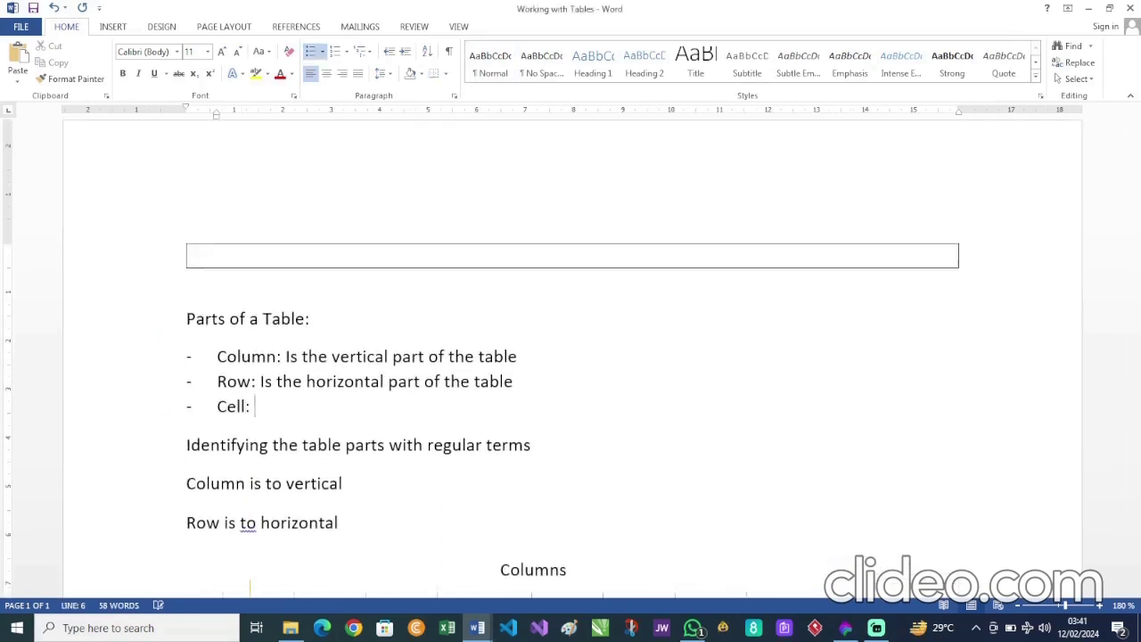
{"action": "type", "text": "One part of eith"}
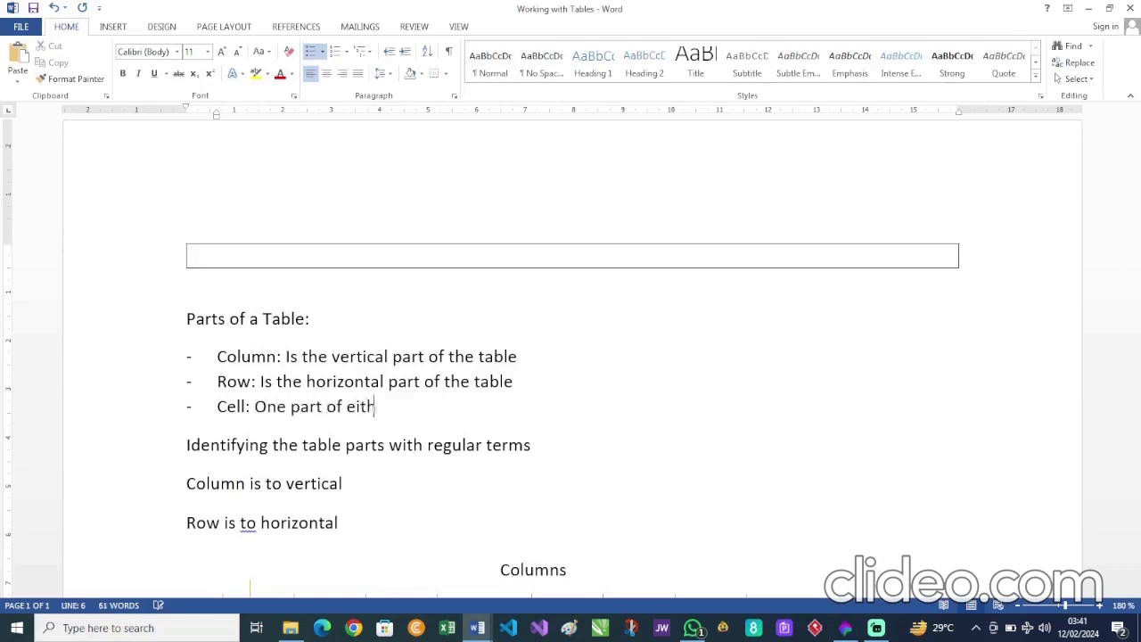
{"action": "type", "text": "er a colum"}
{"action": "key", "text": "BackSpace"}
{"action": "type", "text": "umn or a"}
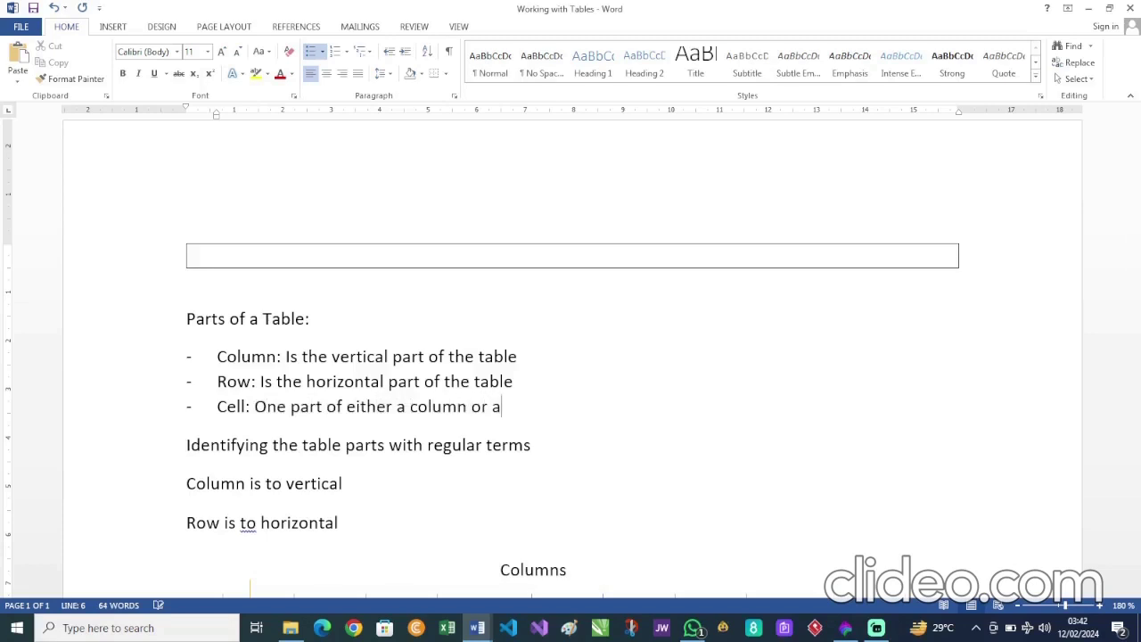
{"action": "type", "text": " row"}
Step: Highlight the numbered table's first column from row 1 down to row 8
{"action": "scroll", "coordinate": [429, 229], "scroll_direction": "down", "scroll_amount": 5}
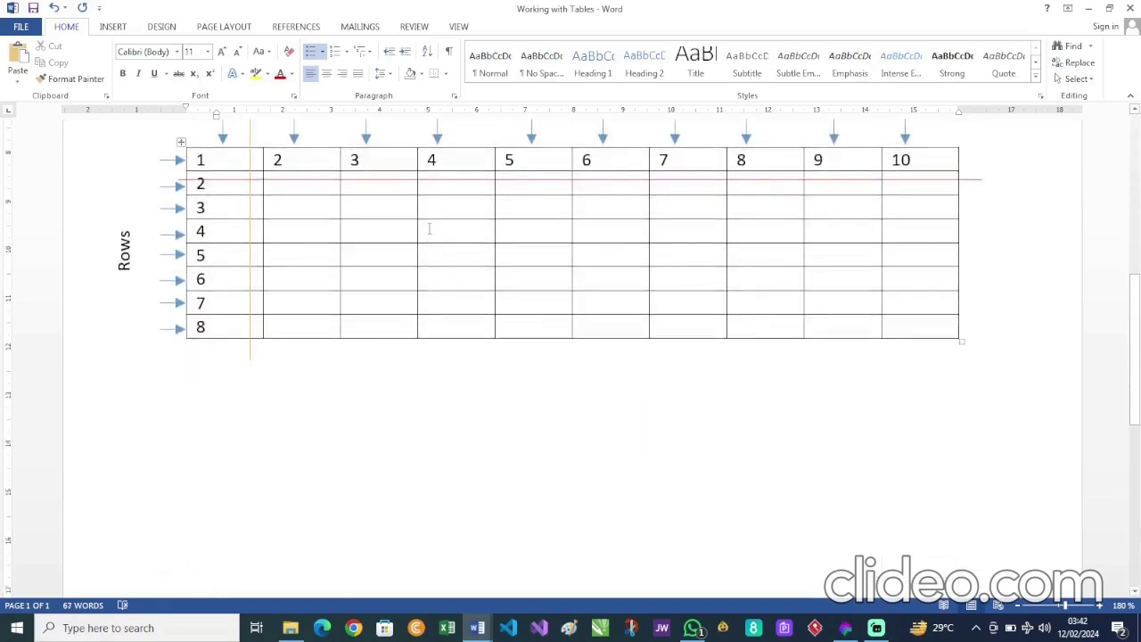
{"action": "scroll", "coordinate": [429, 230], "scroll_direction": "up", "scroll_amount": 4}
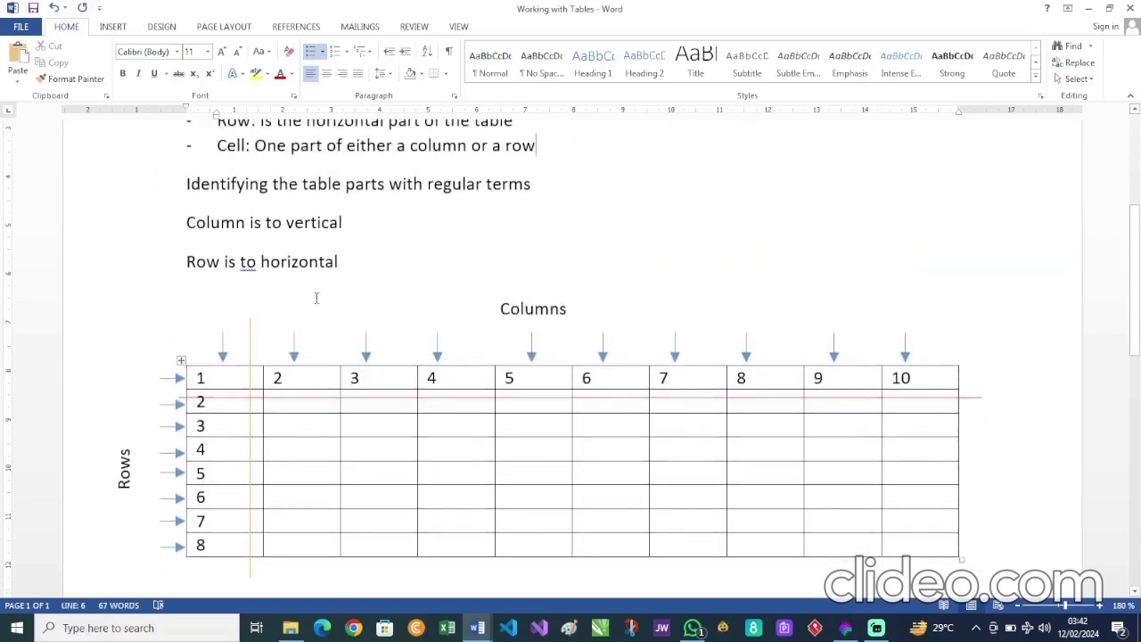
{"action": "left_click_drag", "start_coordinate": [227, 378], "coordinate": [231, 543]}
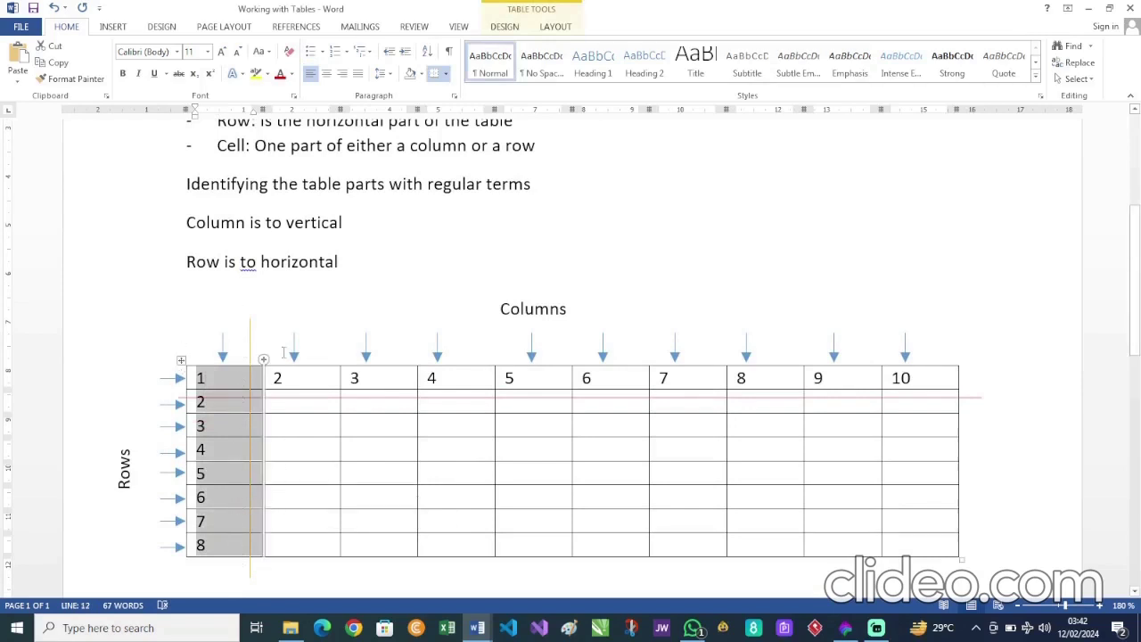
Step: Delete the orange vertical line and the red horizontal line across the numbered table, and highlight its first column
{"action": "left_click", "coordinate": [251, 340]}
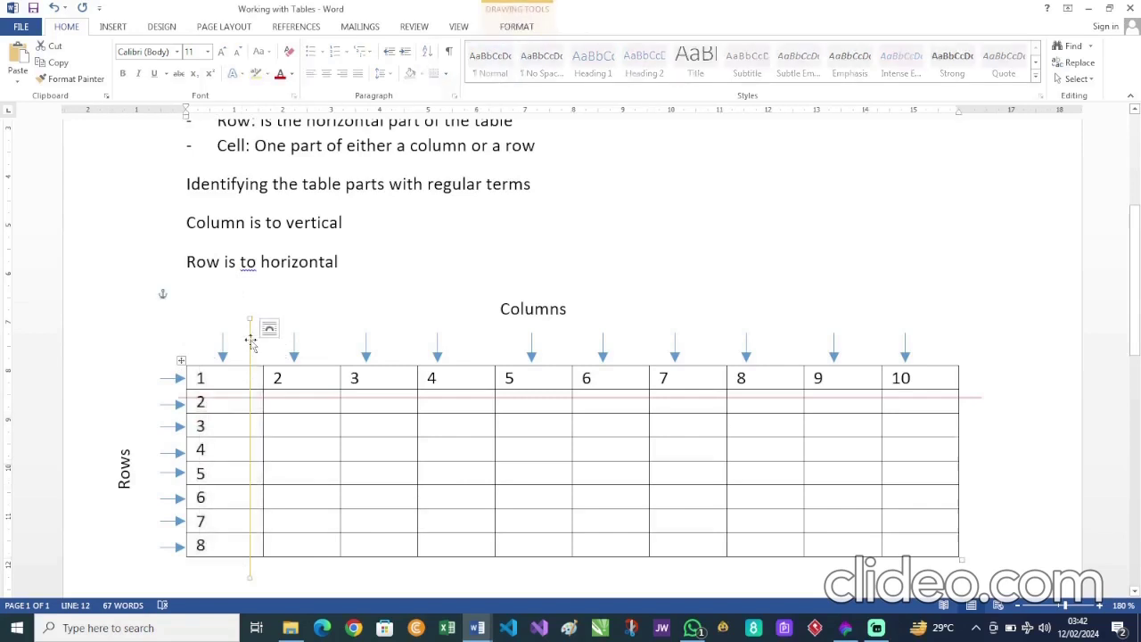
{"action": "left_click", "coordinate": [241, 399]}
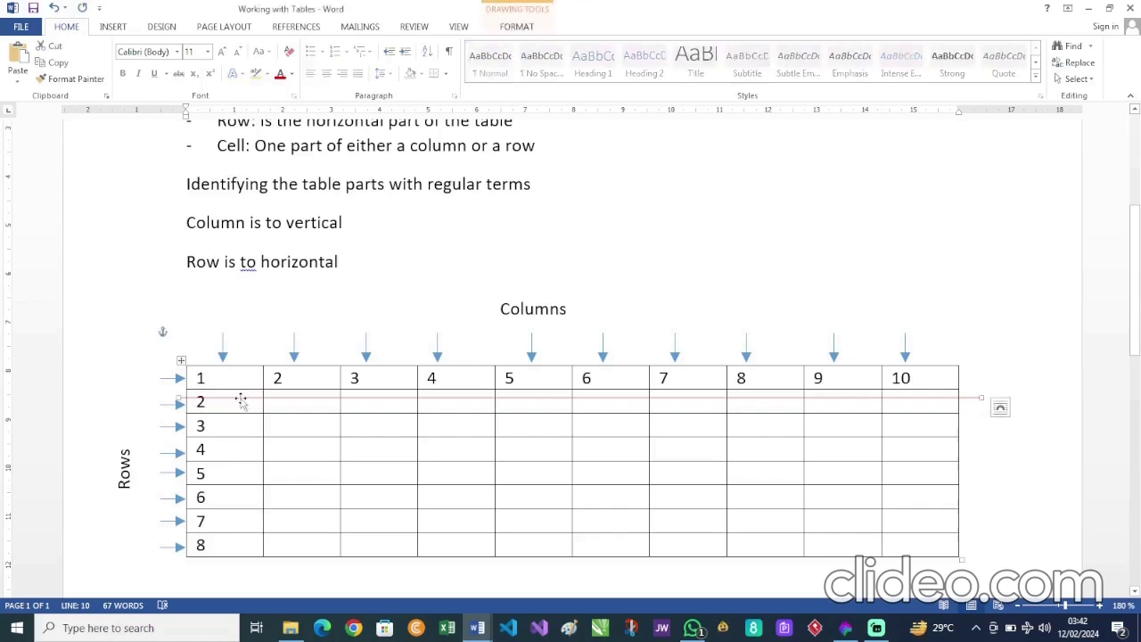
{"action": "key", "text": "Delete"}
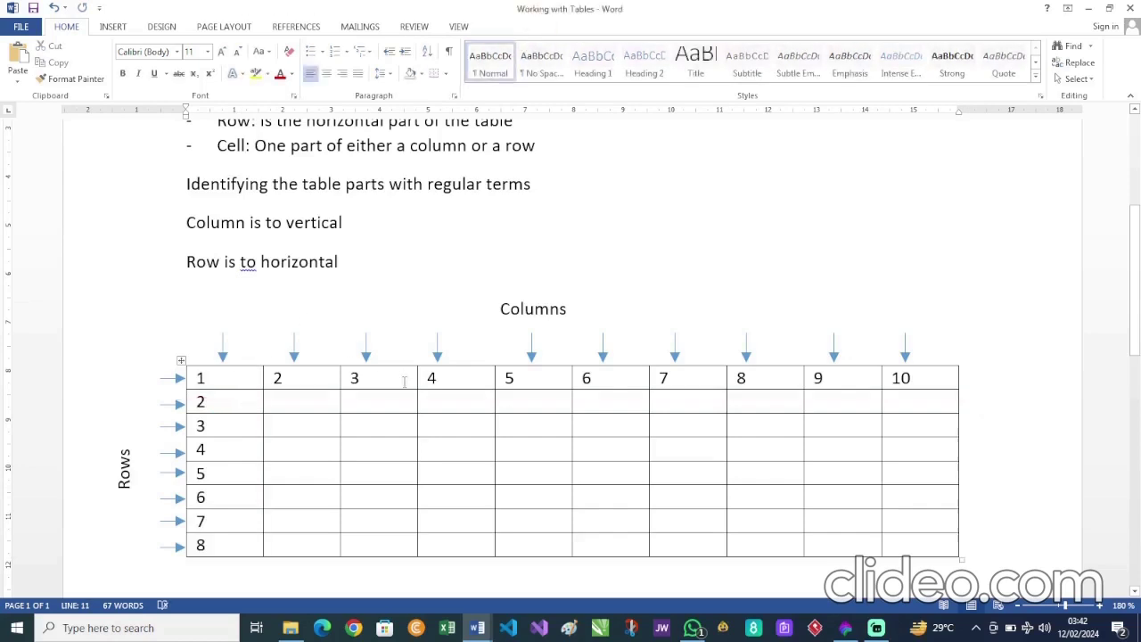
{"action": "left_click_drag", "start_coordinate": [236, 373], "coordinate": [218, 546]}
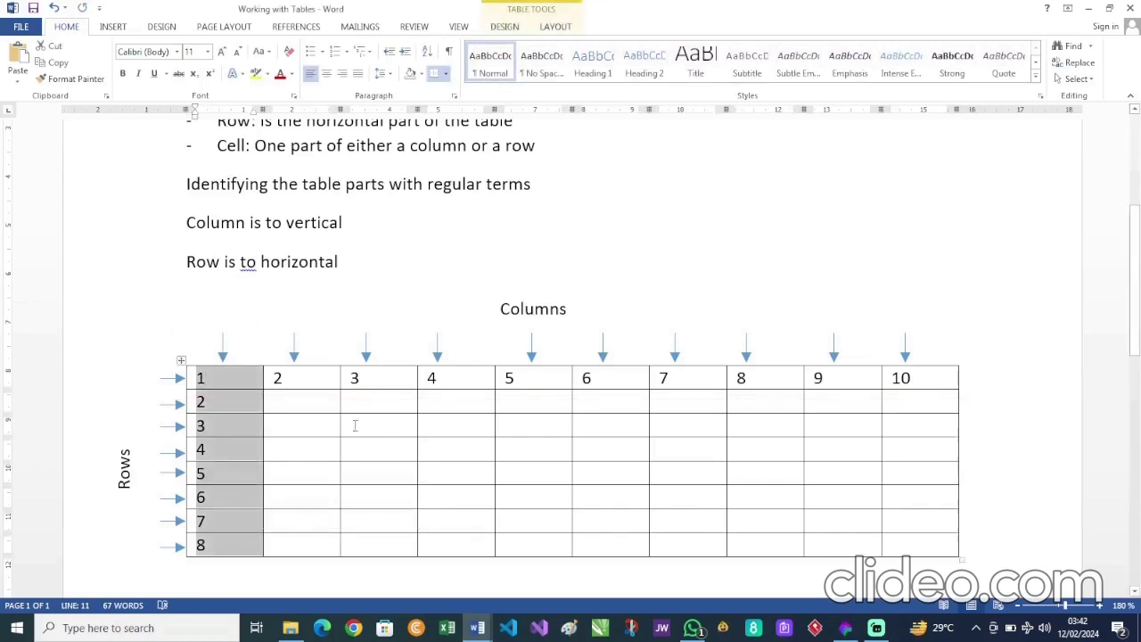
Step: Add the caption "2 Rows 3 Column" on the empty line below the numbered table, followed by a new line
{"action": "scroll", "coordinate": [303, 419], "scroll_direction": "down", "scroll_amount": 10}
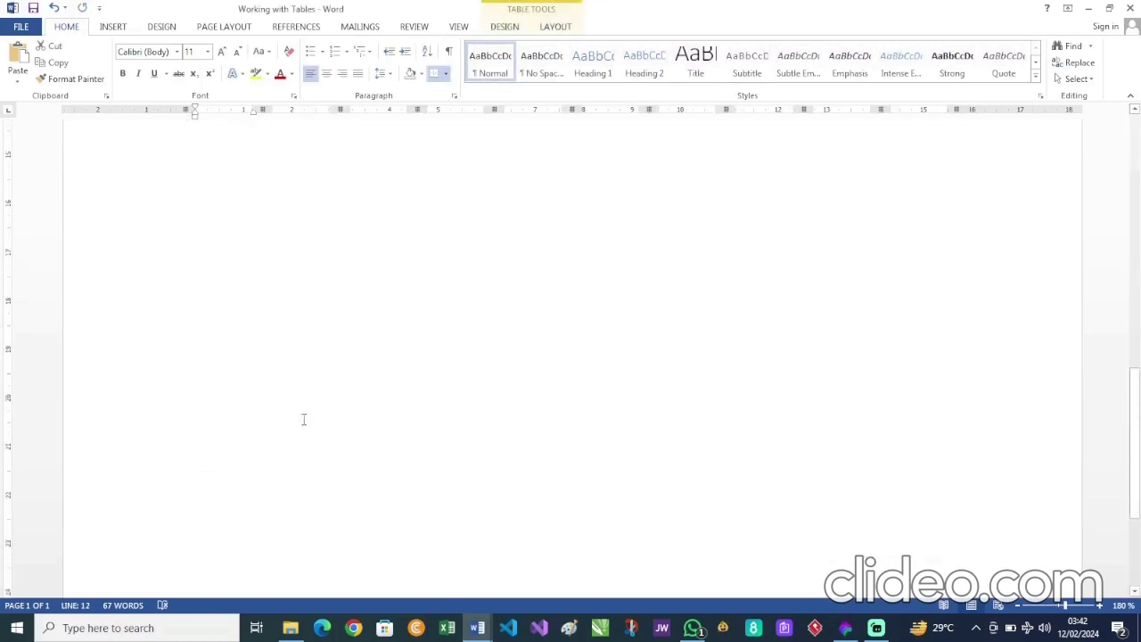
{"action": "scroll", "coordinate": [304, 419], "scroll_direction": "up", "scroll_amount": 5}
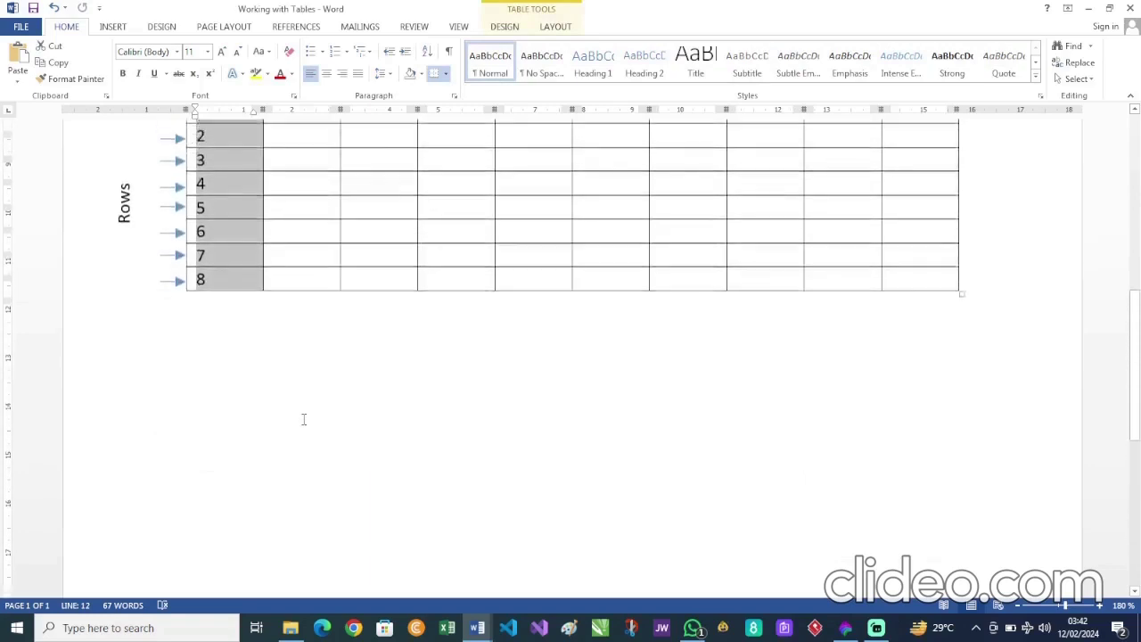
{"action": "left_click", "coordinate": [262, 350]}
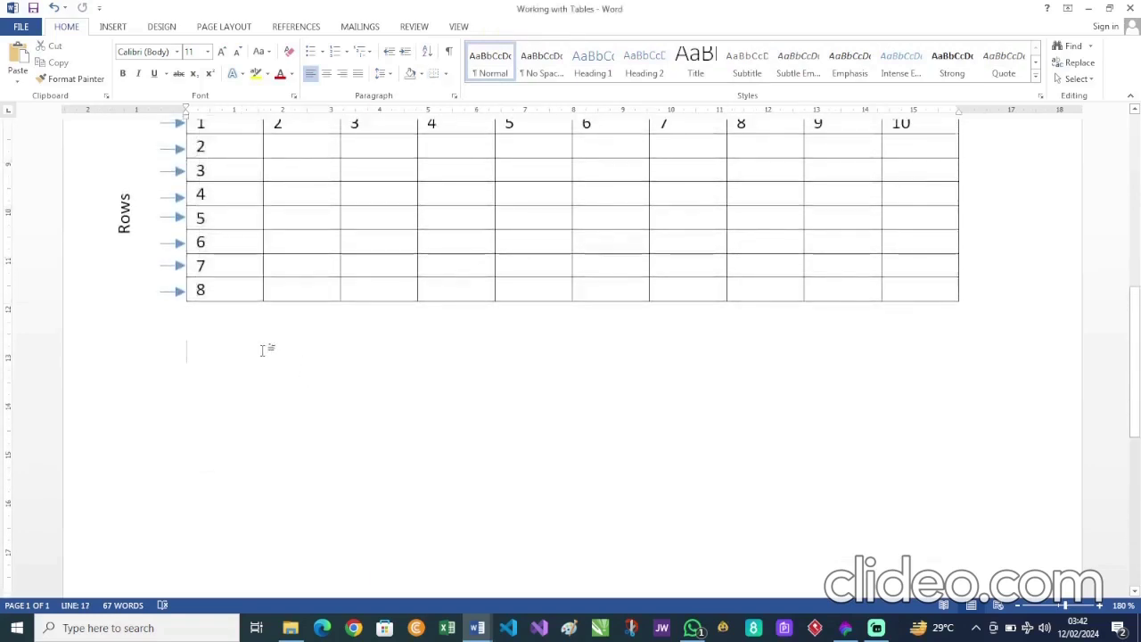
{"action": "scroll", "coordinate": [263, 351], "scroll_direction": "up", "scroll_amount": 1}
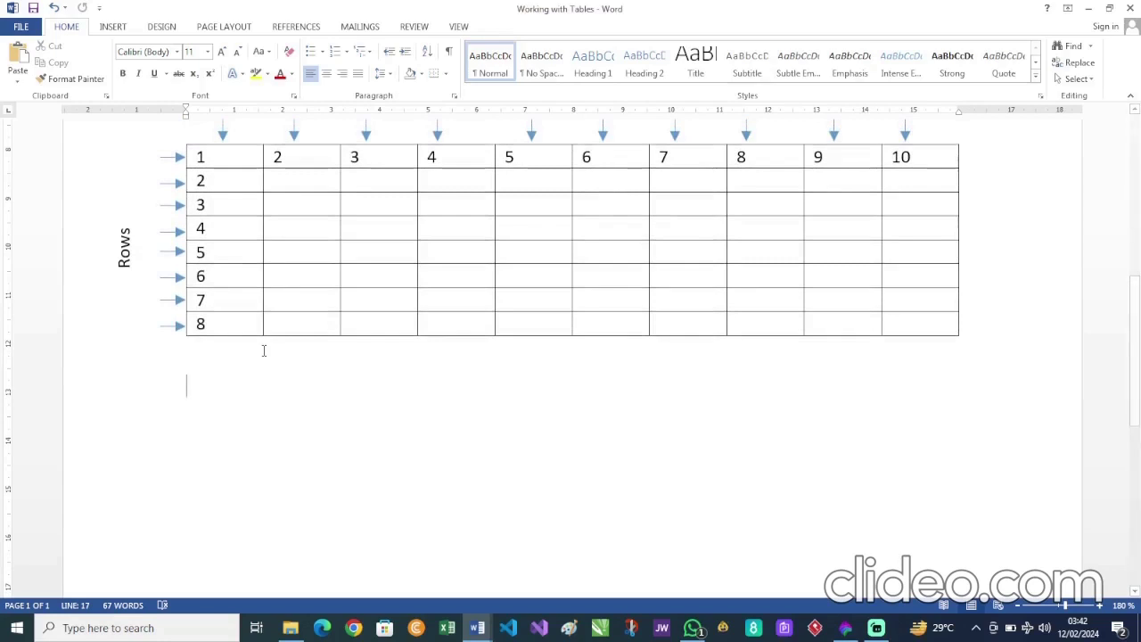
{"action": "type", "text": "2"}
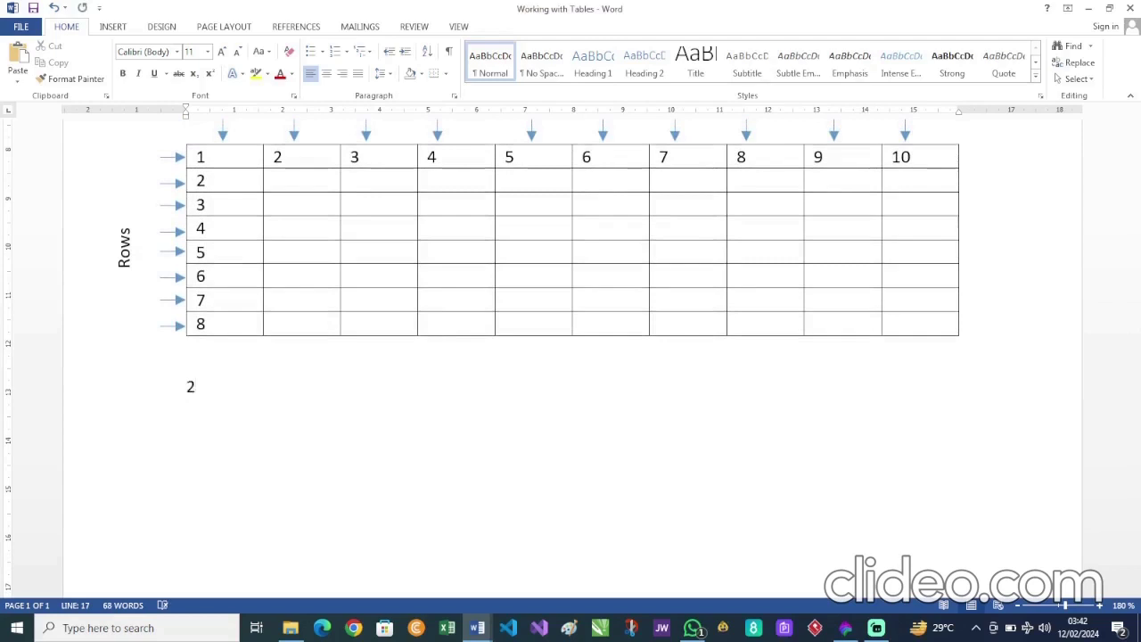
{"action": "type", "text": " Rows 3 Column"}
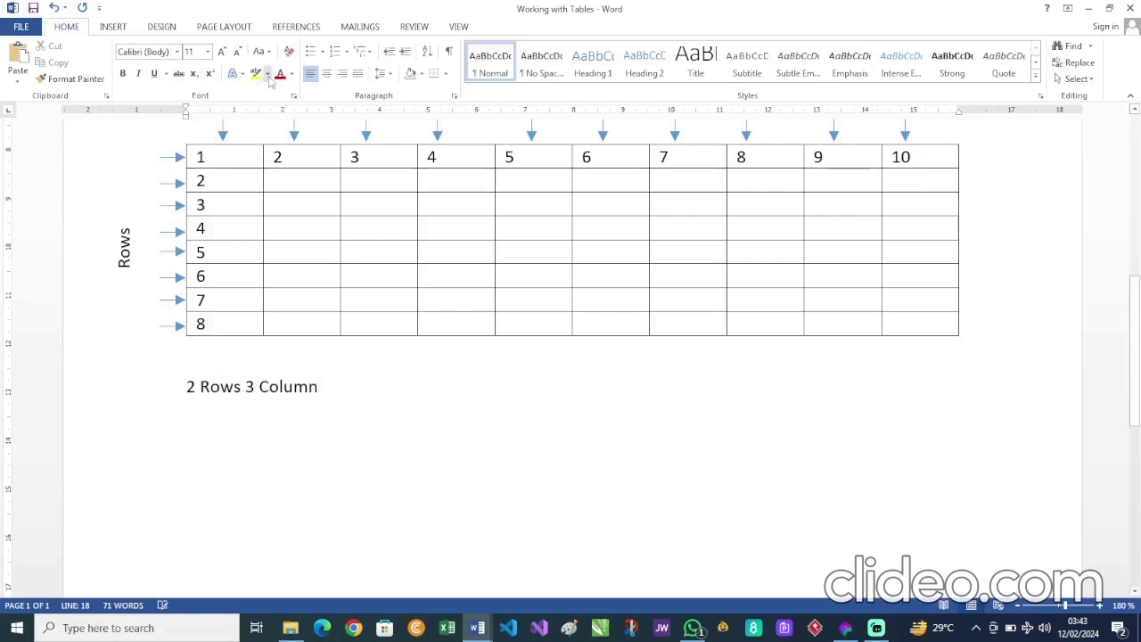
Step: Insert a table with 3 columns and 2 rows below the "2 Rows 3 Column" caption
{"action": "left_click", "coordinate": [114, 27]}
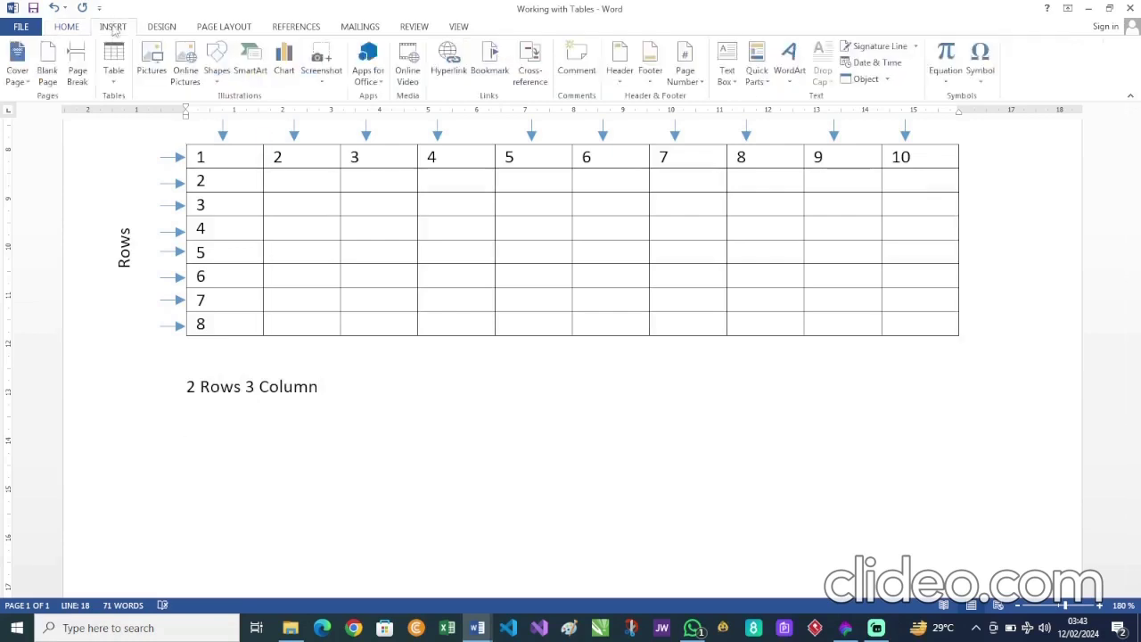
{"action": "left_click", "coordinate": [113, 71]}
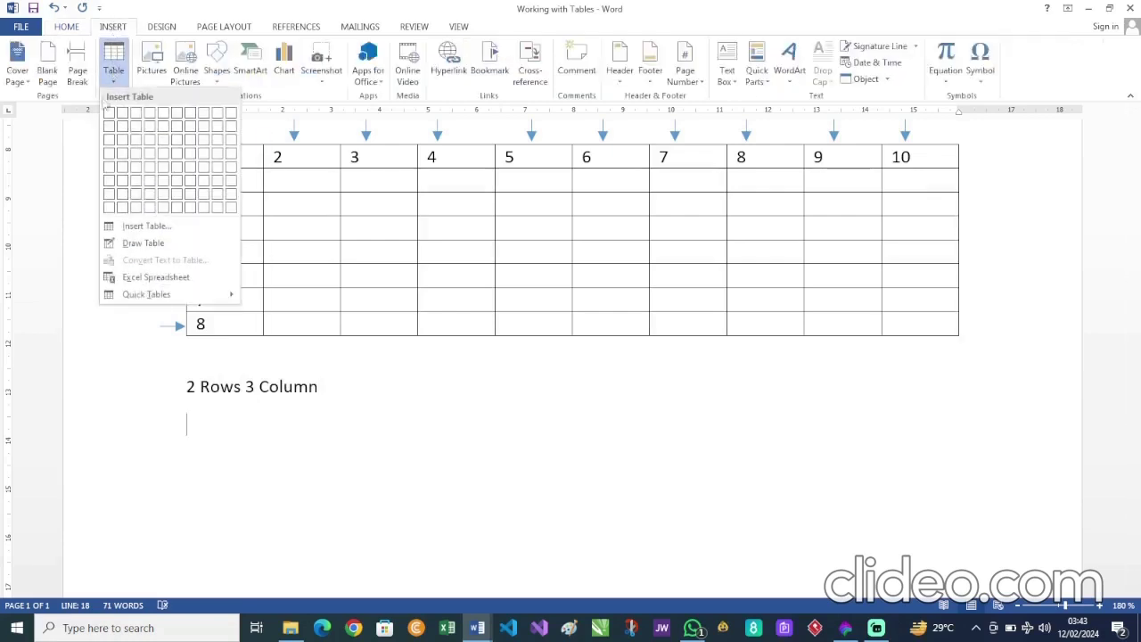
{"action": "left_click", "coordinate": [146, 228]}
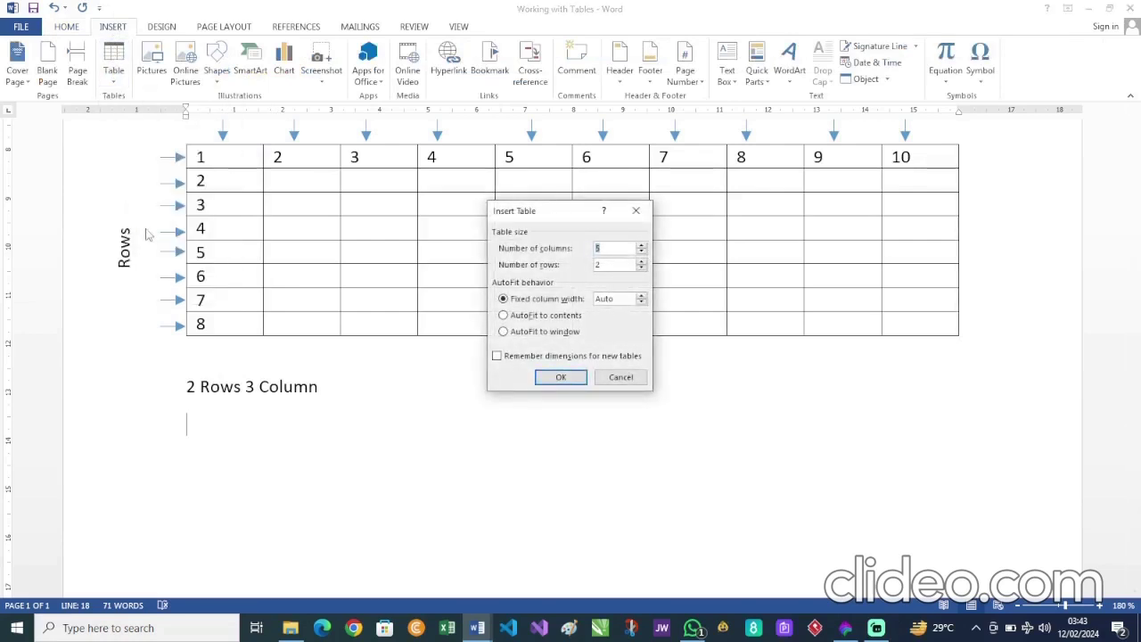
{"action": "type", "text": "3"}
{"action": "left_click", "coordinate": [562, 378]}
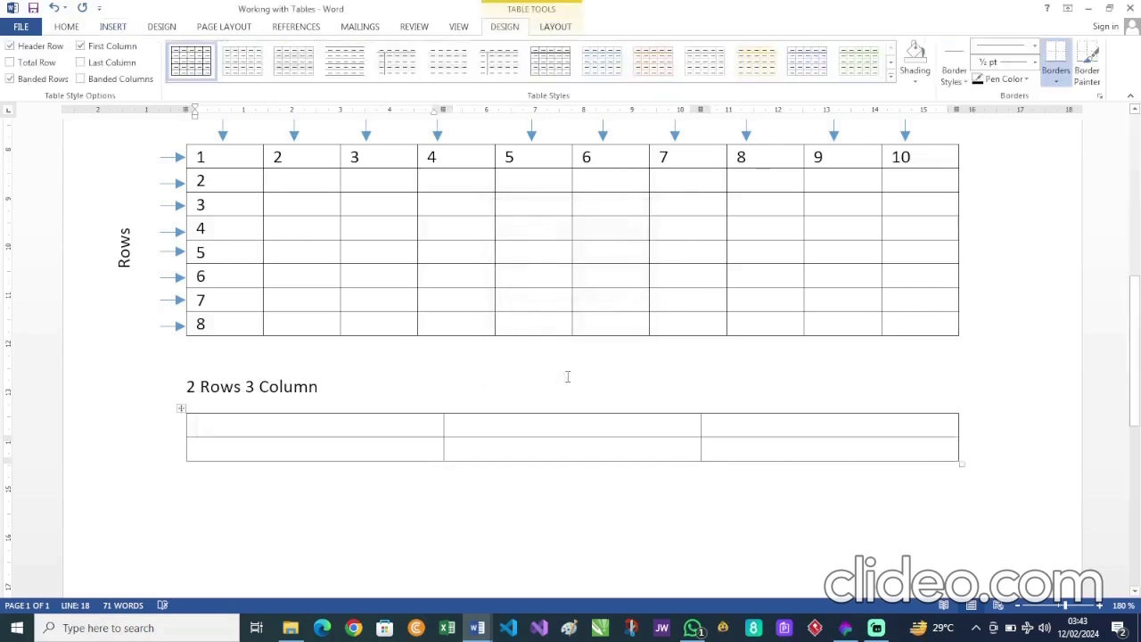
Step: Number the three-column table: enter 1, 2 and 3 across its first row and 2 in the first cell of its second row
{"action": "type", "text": "1"}
{"action": "key", "text": "Tab"}
{"action": "type", "text": "2"}
{"action": "key", "text": "Tab"}
{"action": "type", "text": "3"}
{"action": "left_click", "coordinate": [255, 450]}
{"action": "type", "text": "2"}
Step: Add the caption "3 Columns and 2 Rows" below the numbered three-column table, followed by a new line
{"action": "left_click", "coordinate": [244, 484]}
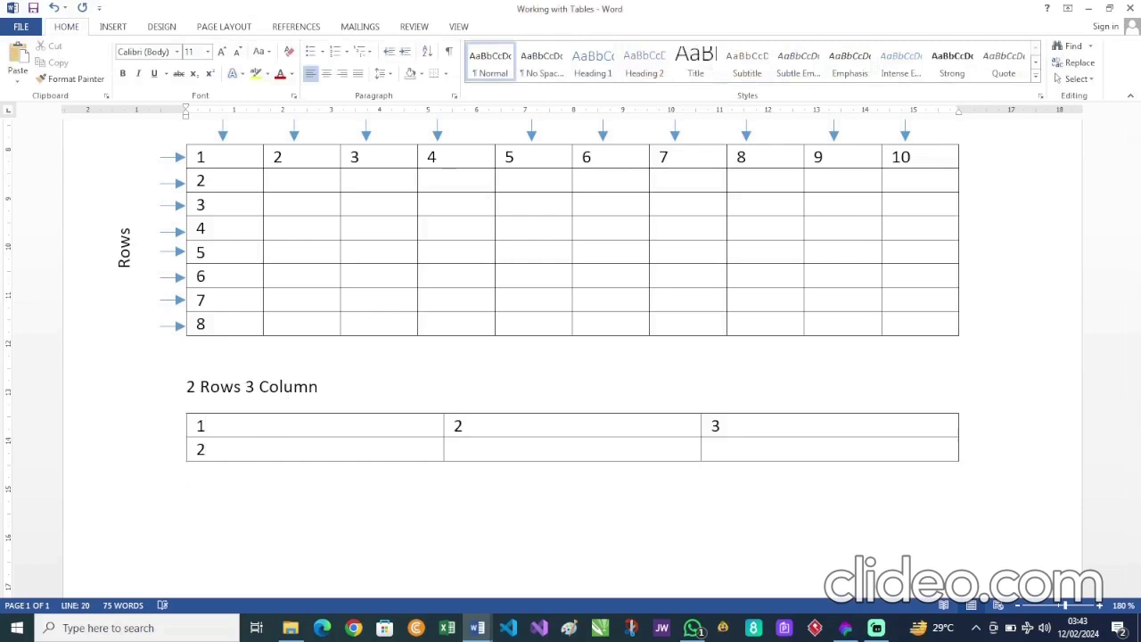
{"action": "type", "text": "3 co"}
{"action": "key", "text": "BackSpace"}
{"action": "key", "text": "BackSpace"}
{"action": "type", "text": "Columns"}
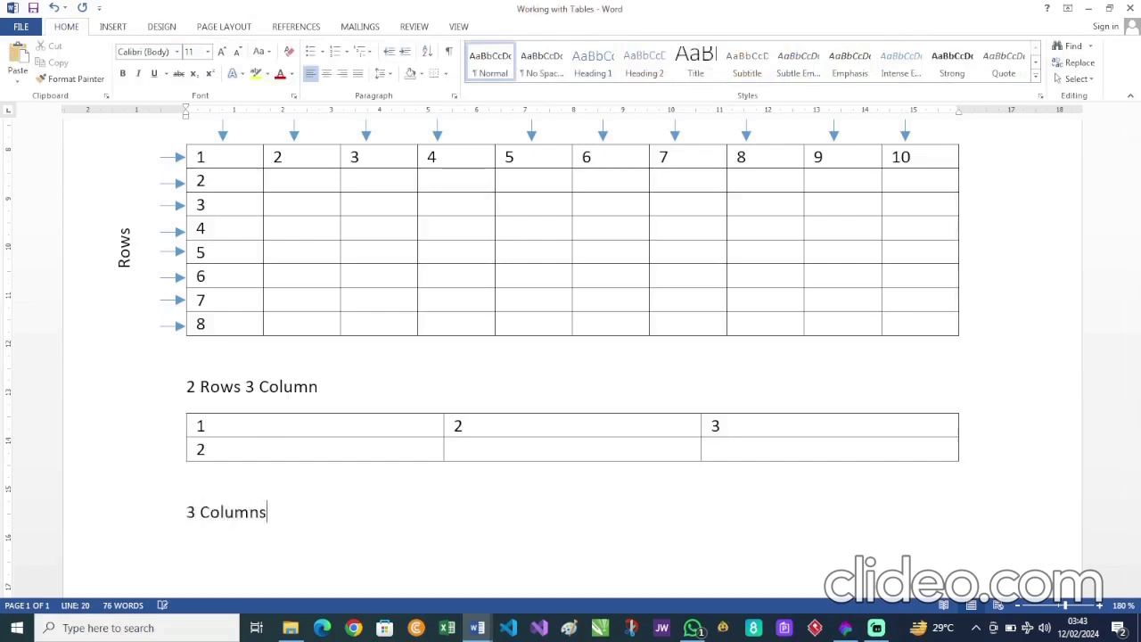
{"action": "type", "text": " and 2 Rows"}
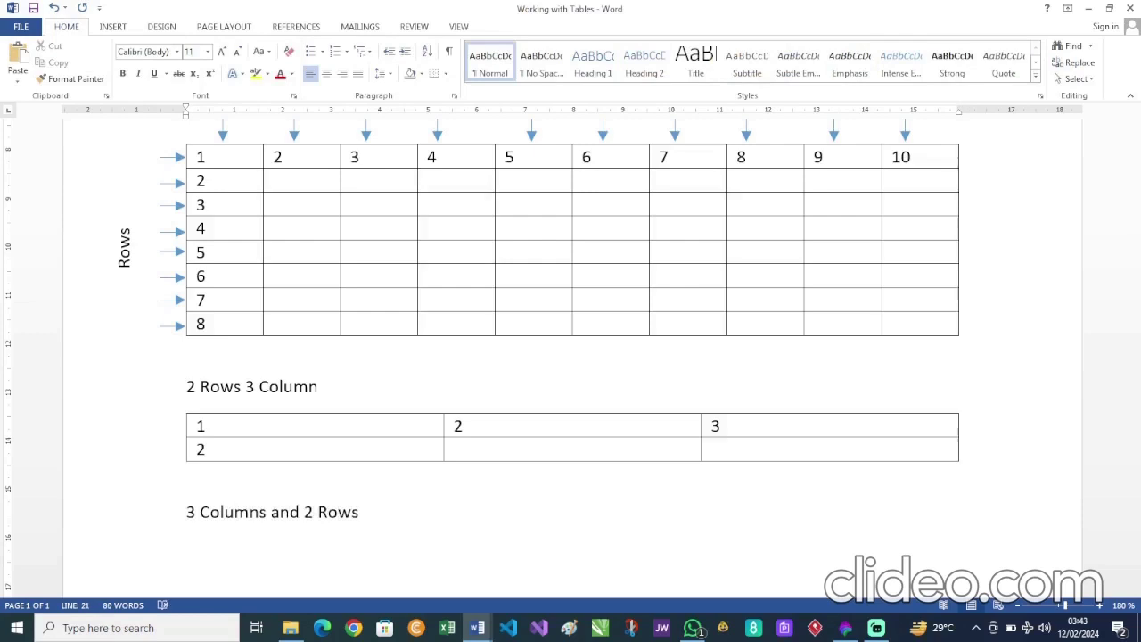
{"action": "scroll", "coordinate": [298, 497], "scroll_direction": "down", "scroll_amount": 5}
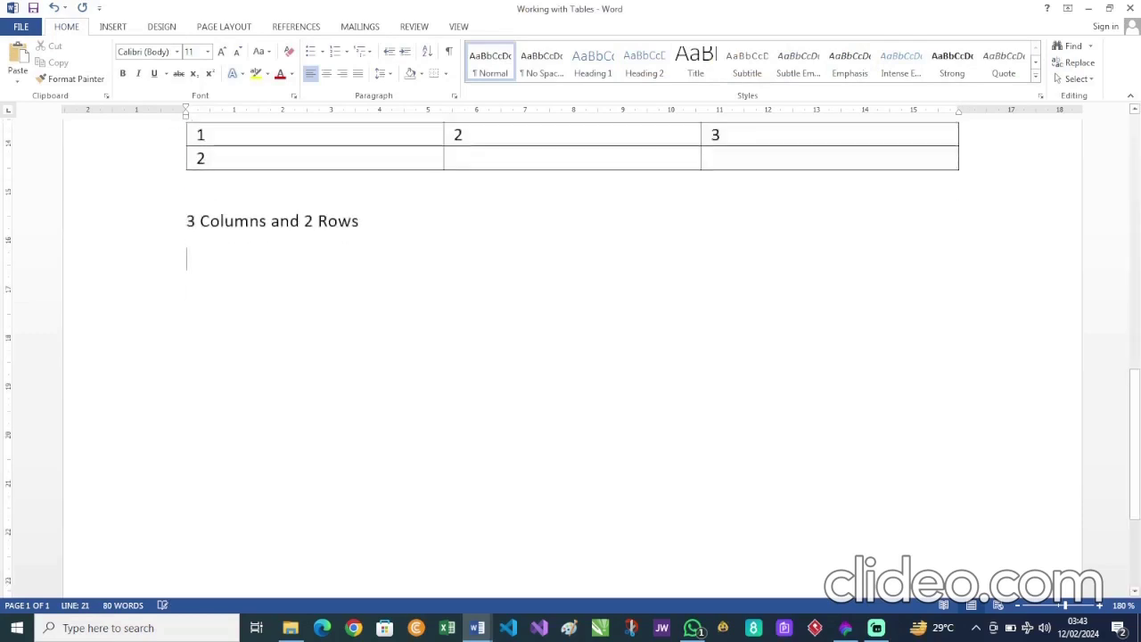
{"action": "left_click", "coordinate": [114, 27]}
{"action": "left_click", "coordinate": [121, 70]}
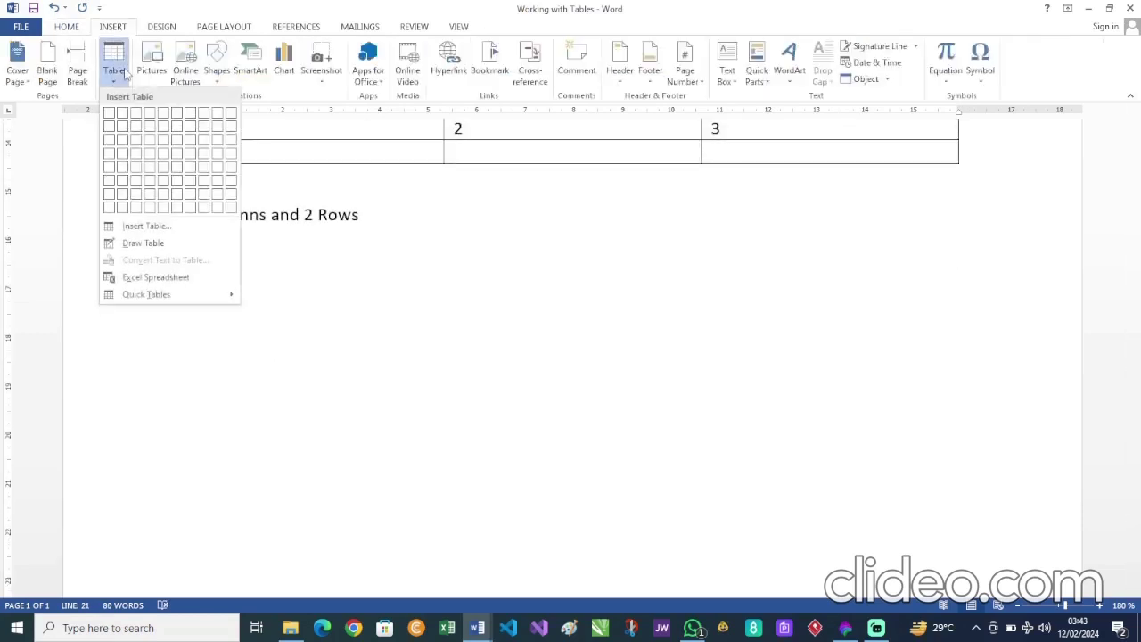
{"action": "left_click", "coordinate": [144, 226]}
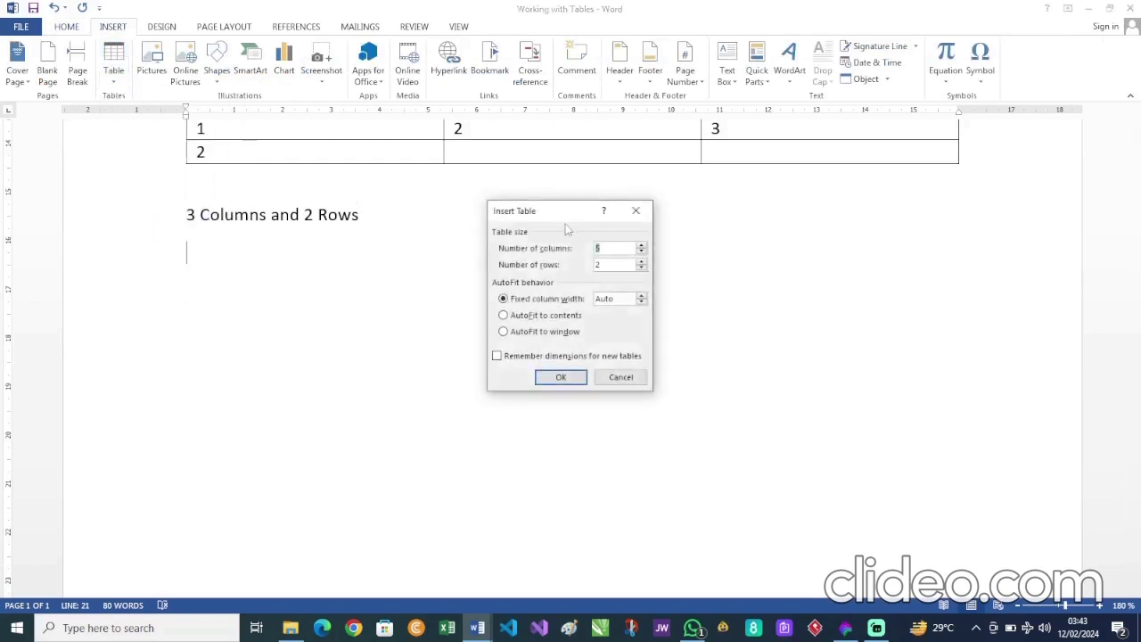
{"action": "type", "text": "3"}
{"action": "left_click", "coordinate": [621, 377]}
Step: Change the caption "3 Columns and 2 Rows" to "3 Rows and 2 Columns"
{"action": "scroll", "coordinate": [447, 305], "scroll_direction": "up", "scroll_amount": 5}
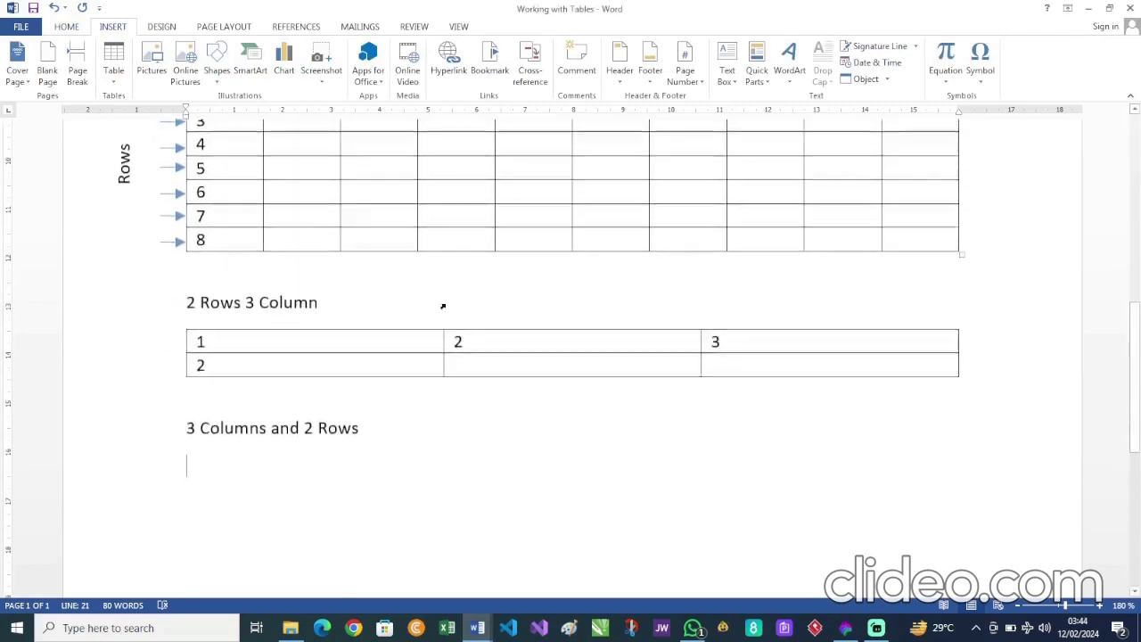
{"action": "scroll", "coordinate": [447, 305], "scroll_direction": "down", "scroll_amount": 2}
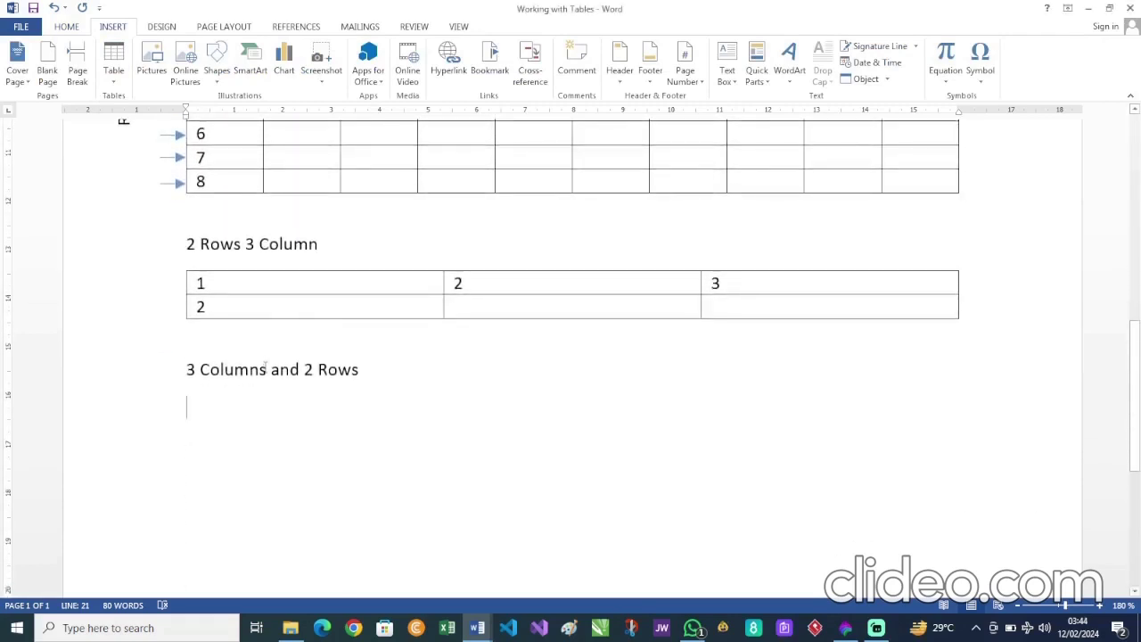
{"action": "left_click_drag", "start_coordinate": [361, 372], "coordinate": [206, 374]}
{"action": "type", "text": "Row"}
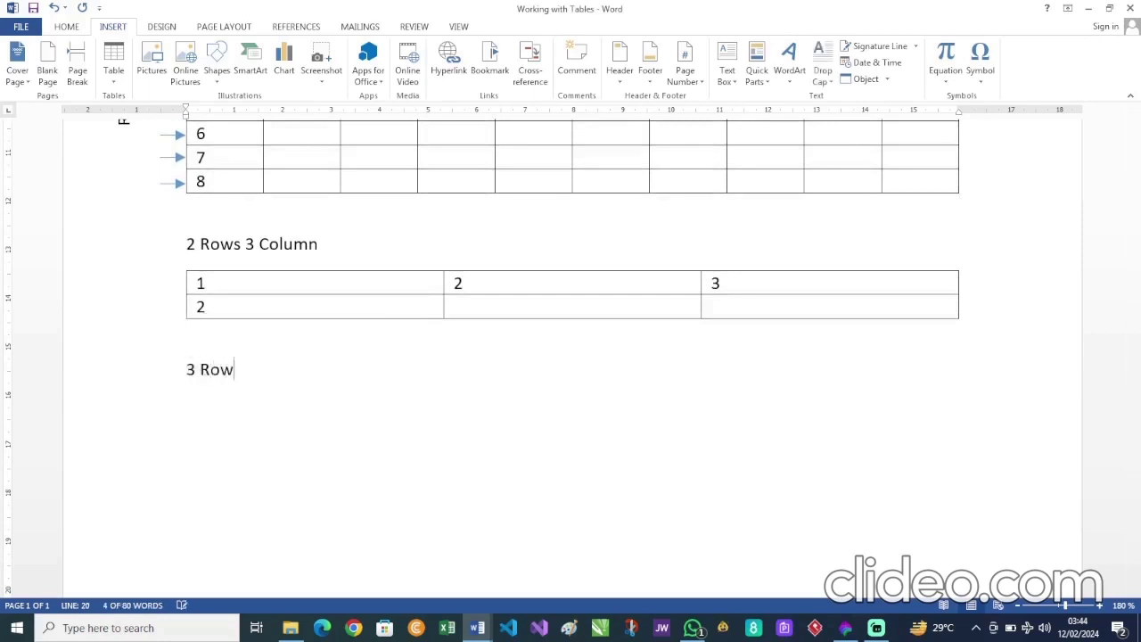
{"action": "type", "text": "s and 2 Colmns"}
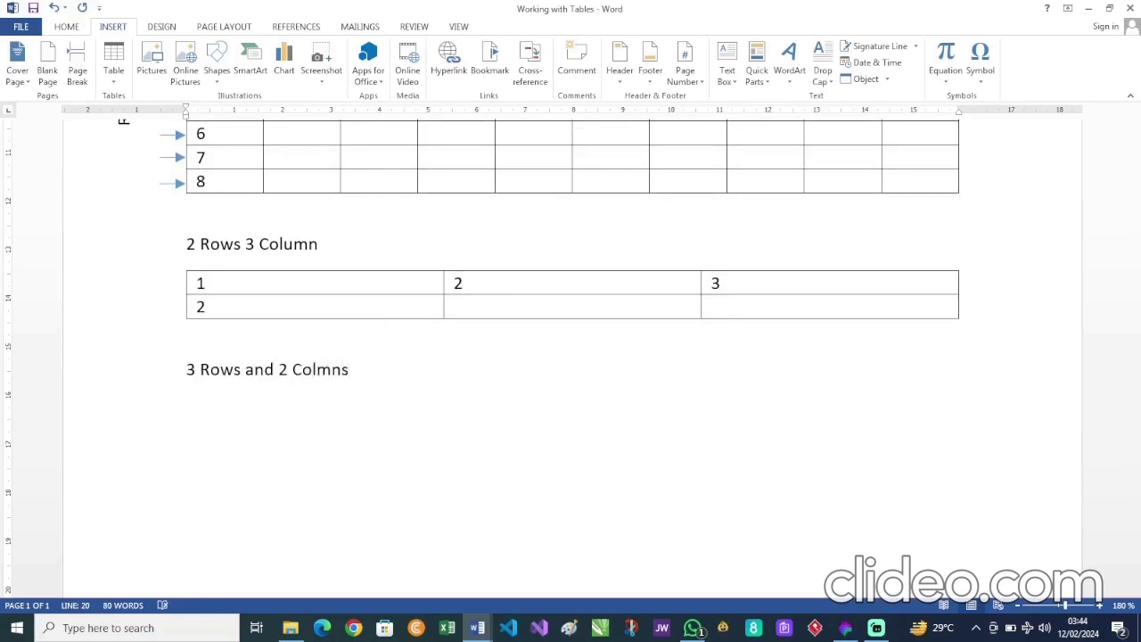
{"action": "key", "text": "Return"}
{"action": "left_click", "coordinate": [318, 369]}
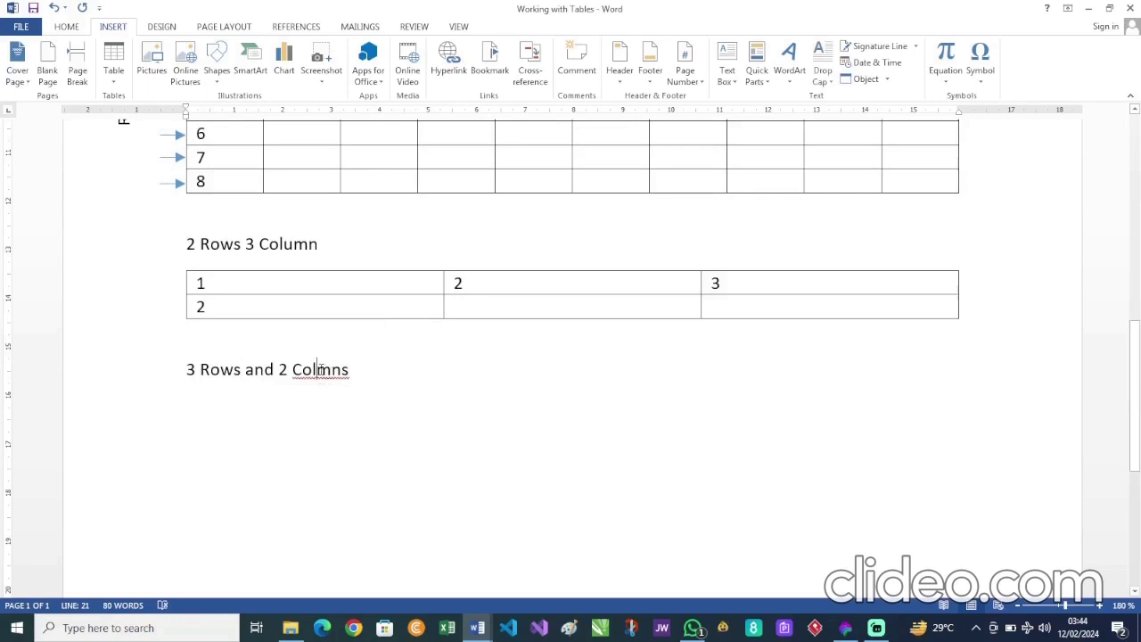
{"action": "type", "text": "u"}
Step: Insert a table with 2 columns and 3 rows below the "3 Rows and 2 Columns" caption
{"action": "left_click", "coordinate": [288, 401]}
{"action": "left_click", "coordinate": [113, 69]}
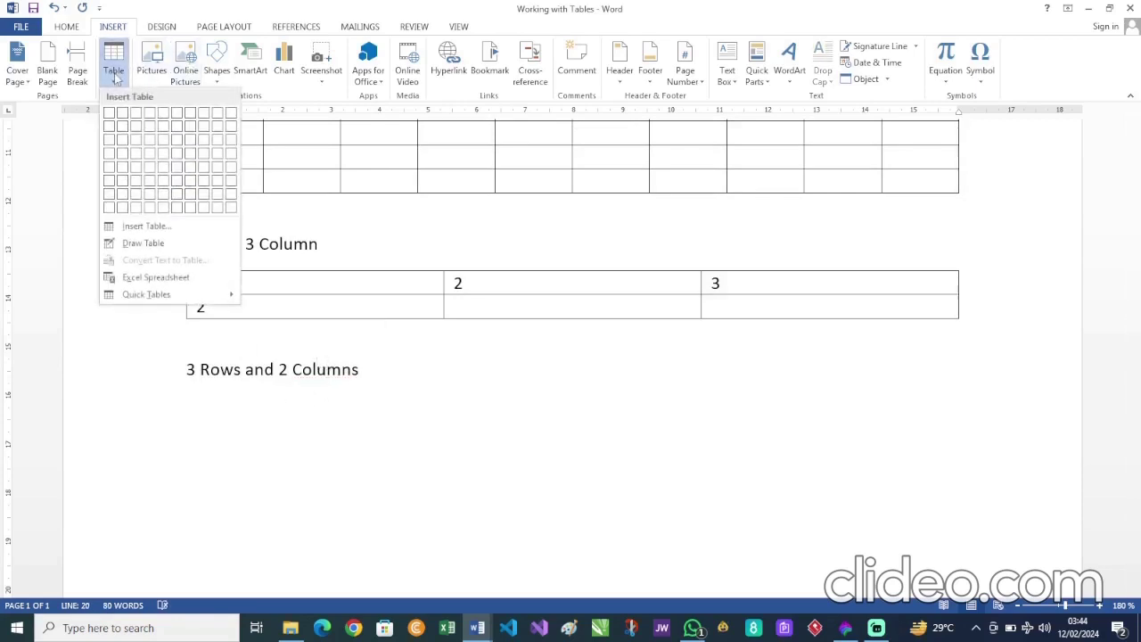
{"action": "left_click", "coordinate": [147, 229]}
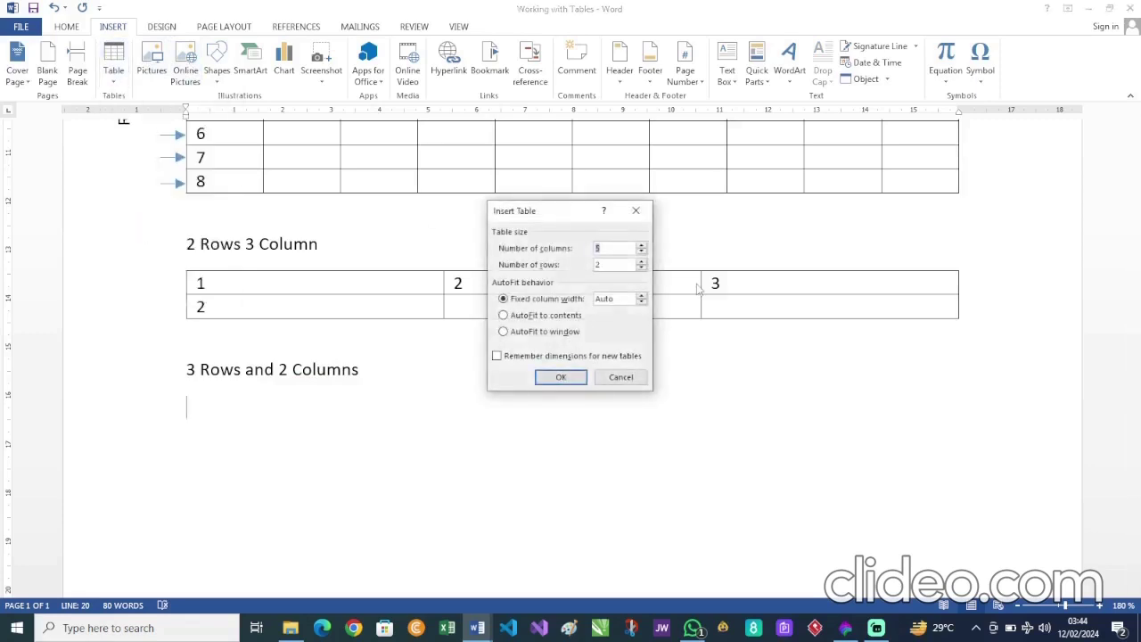
{"action": "type", "text": "2"}
{"action": "left_click_drag", "start_coordinate": [618, 264], "coordinate": [588, 271]}
{"action": "type", "text": "3"}
{"action": "left_click", "coordinate": [549, 376]}
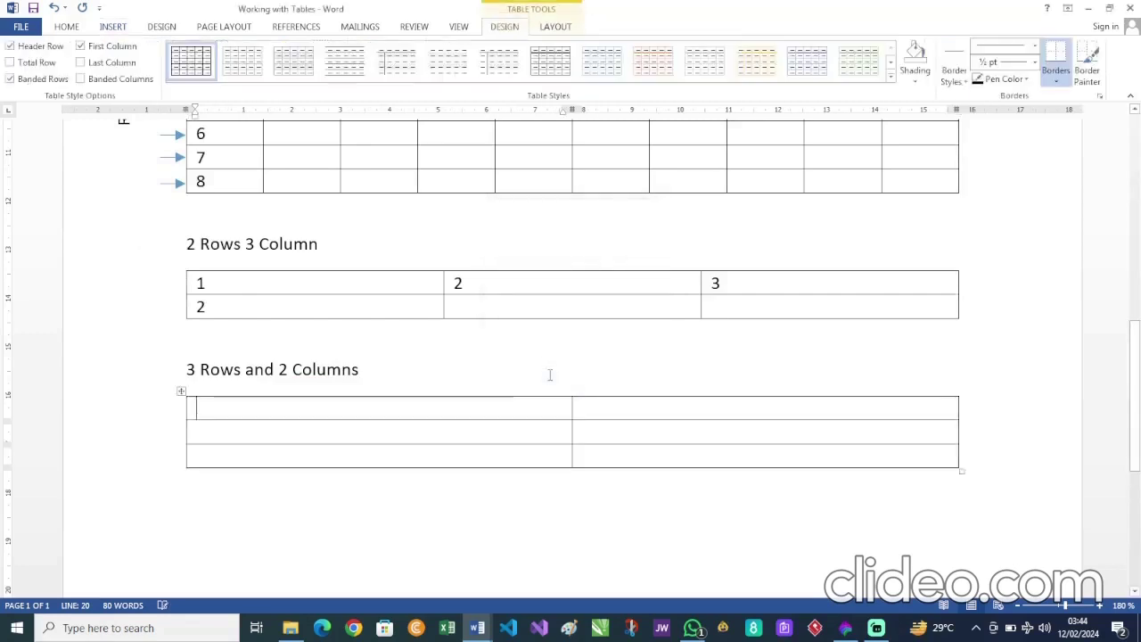
Step: Number the two-column table: enter 1 and 2 across its first row, and 2 and 3 down the rest of its first column
{"action": "type", "text": "1"}
{"action": "key", "text": "Tab"}
{"action": "type", "text": "2"}
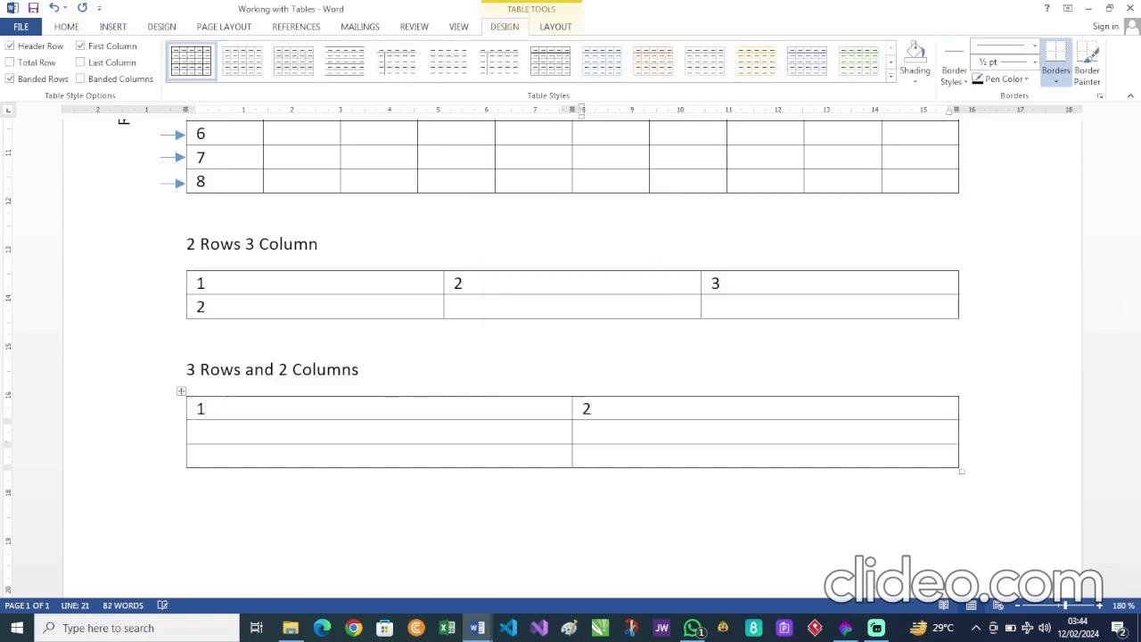
{"action": "left_click", "coordinate": [296, 433]}
{"action": "type", "text": "2"}
{"action": "key", "text": "Down"}
{"action": "type", "text": "3"}
Step: Below the two-column table, write the line "The smallest size of table judging by the number of columns and rows", followed by a new line
{"action": "scroll", "coordinate": [298, 433], "scroll_direction": "down", "scroll_amount": 3}
{"action": "left_click", "coordinate": [264, 339]}
{"action": "key", "text": "Return"}
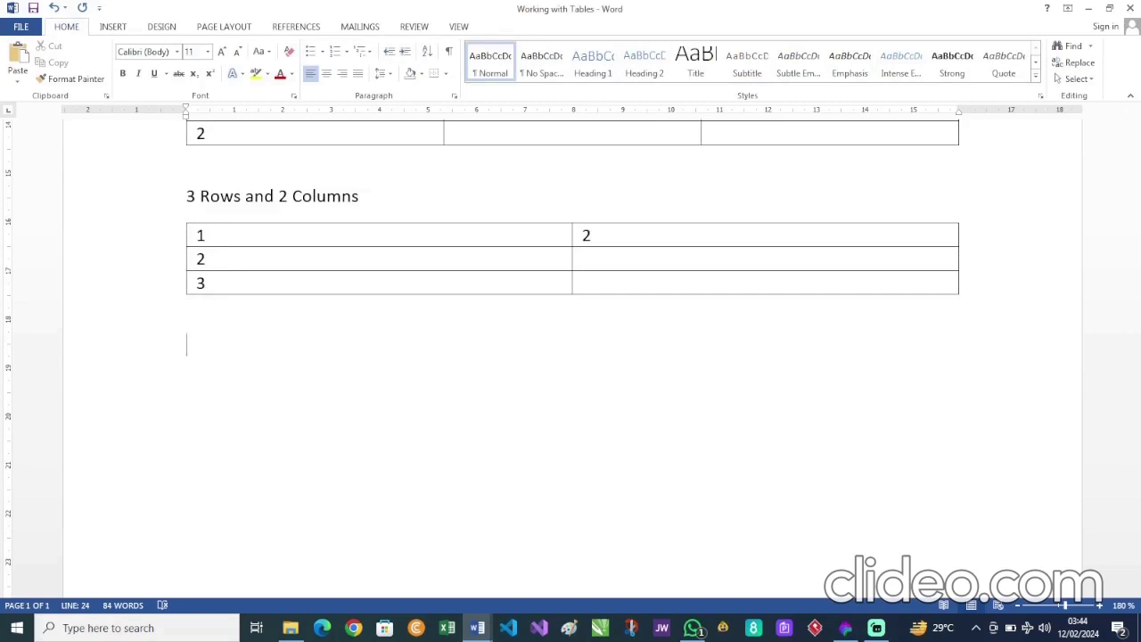
{"action": "type", "text": "The smallest size of table jusd"}
{"action": "key", "text": "BackSpace"}
{"action": "key", "text": "BackSpace"}
{"action": "type", "text": "dgn"}
{"action": "key", "text": "BackSpace"}
{"action": "key", "text": "BackSpace"}
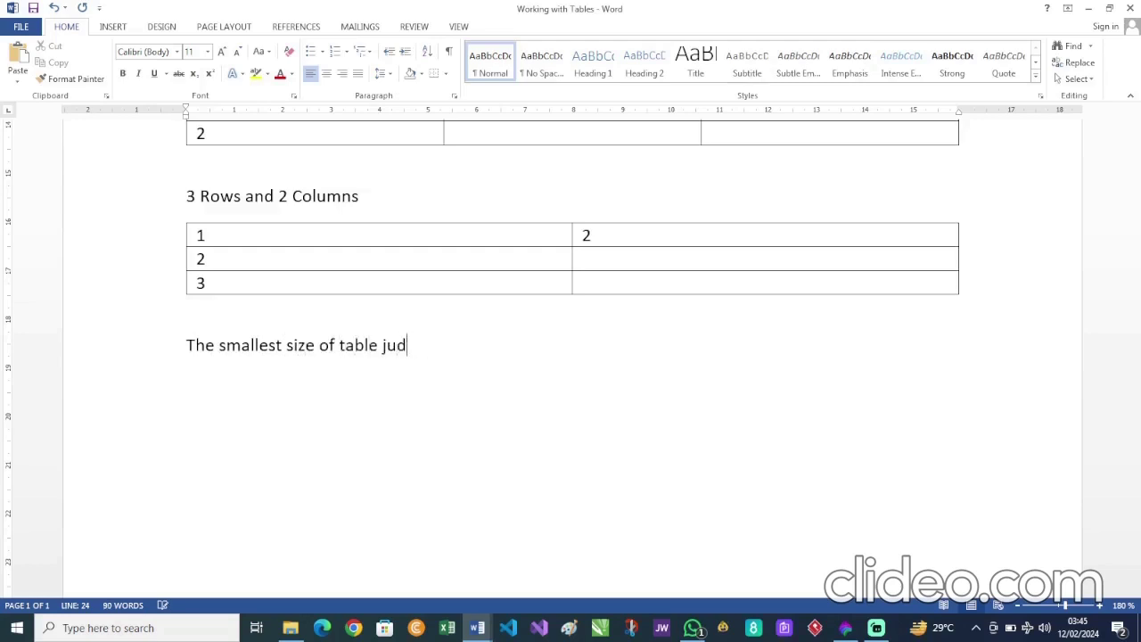
{"action": "type", "text": "jing"}
{"action": "key", "text": "BackSpace"}
{"action": "key", "text": "BackSpace"}
{"action": "key", "text": "BackSpace"}
{"action": "key", "text": "BackSpace"}
{"action": "key", "text": "BackSpace"}
{"action": "type", "text": "ging y"}
{"action": "key", "text": "BackSpace"}
{"action": "type", "text": "by te="}
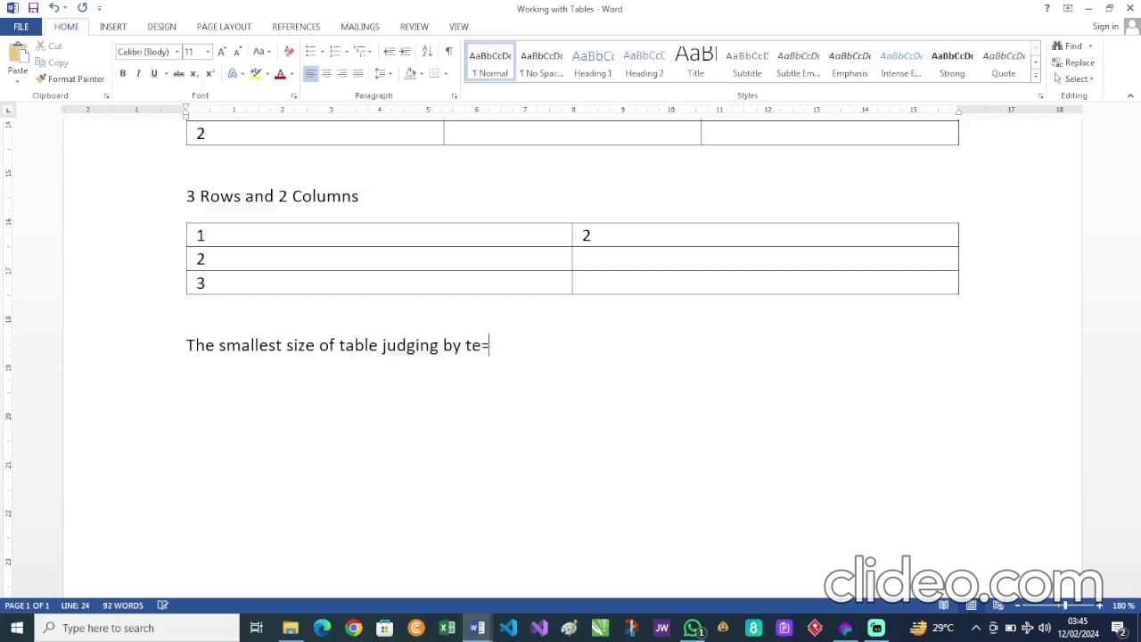
{"action": "key", "text": "BackSpace"}
{"action": "type", "text": "he "}
{"action": "type", "text": "number of colmns"}
{"action": "key", "text": "BackSpace"}
{"action": "key", "text": "BackSpace"}
{"action": "key", "text": "BackSpace"}
{"action": "key", "text": "BackSpace"}
{"action": "type", "text": "umns and rows"}
{"action": "key", "text": "Return"}
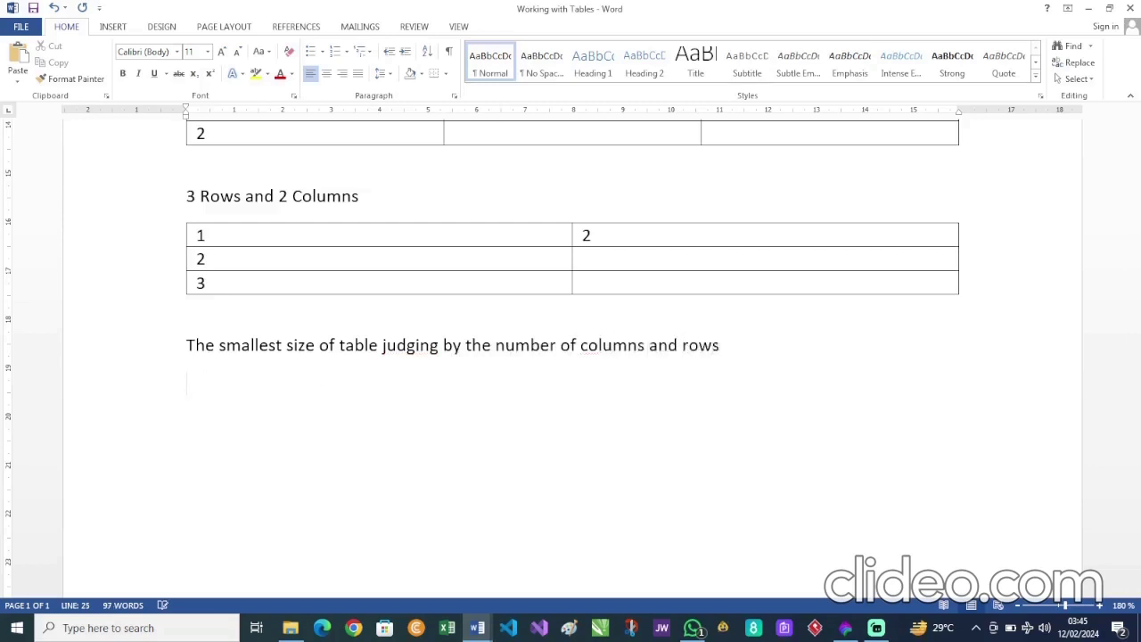
Step: Write "1 row and one column" under the line about the smallest table size, followed by a new line
{"action": "type", "text": "1row"}
{"action": "key", "text": "BackSpace"}
{"action": "key", "text": "BackSpace"}
{"action": "key", "text": "BackSpace"}
{"action": "type", "text": "rwo"}
{"action": "key", "text": "BackSpace"}
{"action": "key", "text": "BackSpace"}
{"action": "type", "text": "ow ad"}
{"action": "key", "text": "BackSpace"}
{"action": "type", "text": "nd one column"}
{"action": "key", "text": "Return"}
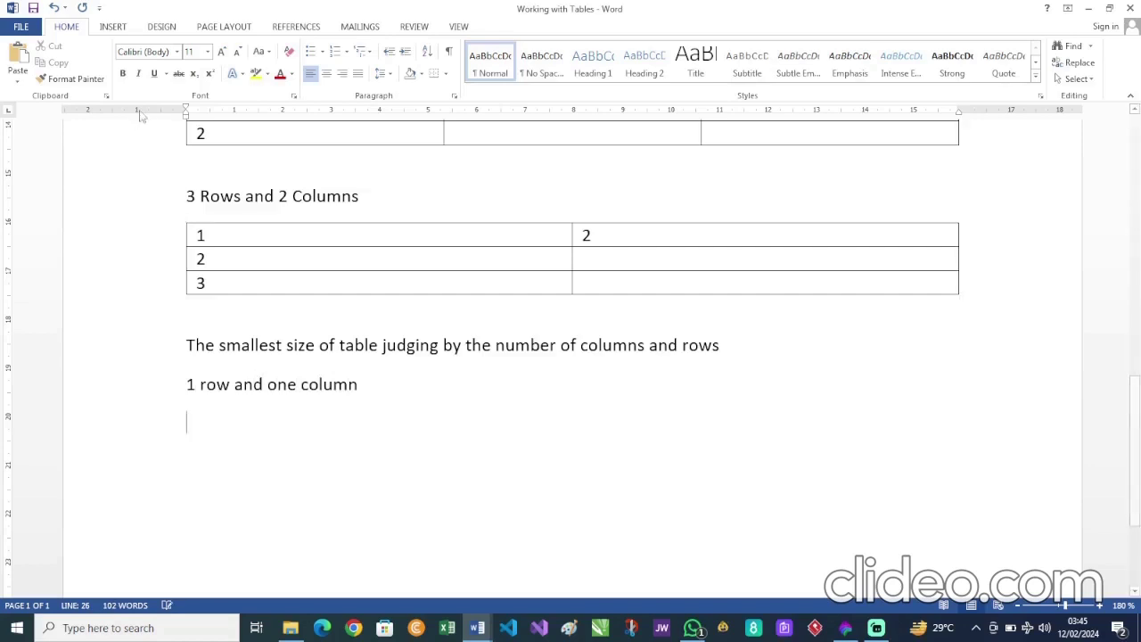
Step: Insert a table with 1 column and 1 row below the "1 row and one column" line and enter 1 in its cell
{"action": "left_click", "coordinate": [115, 30]}
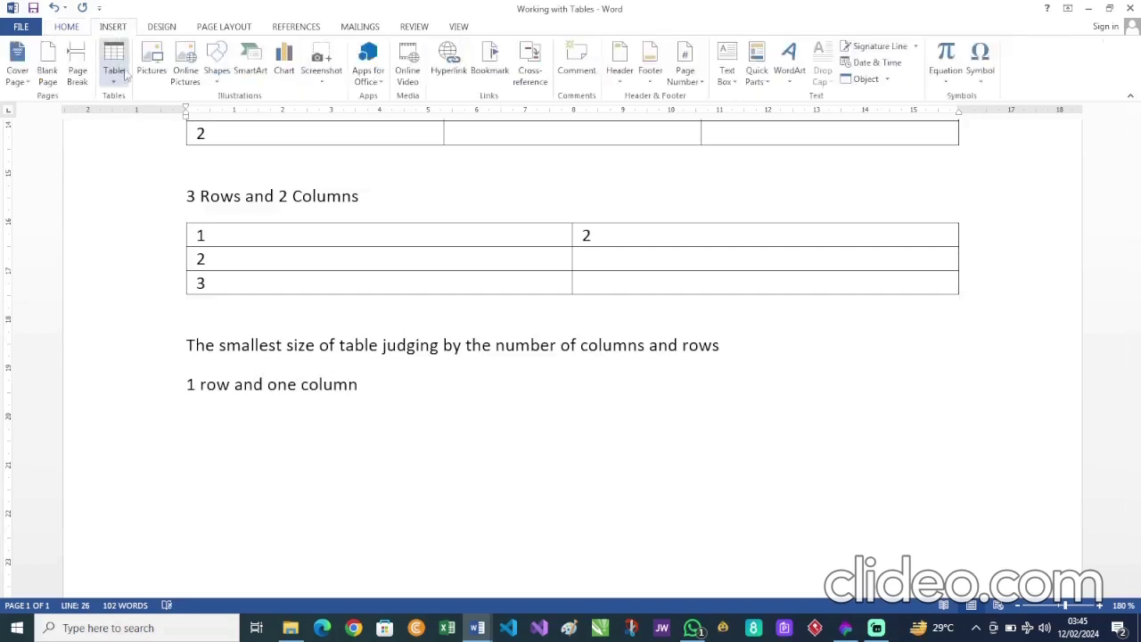
{"action": "left_click", "coordinate": [114, 64]}
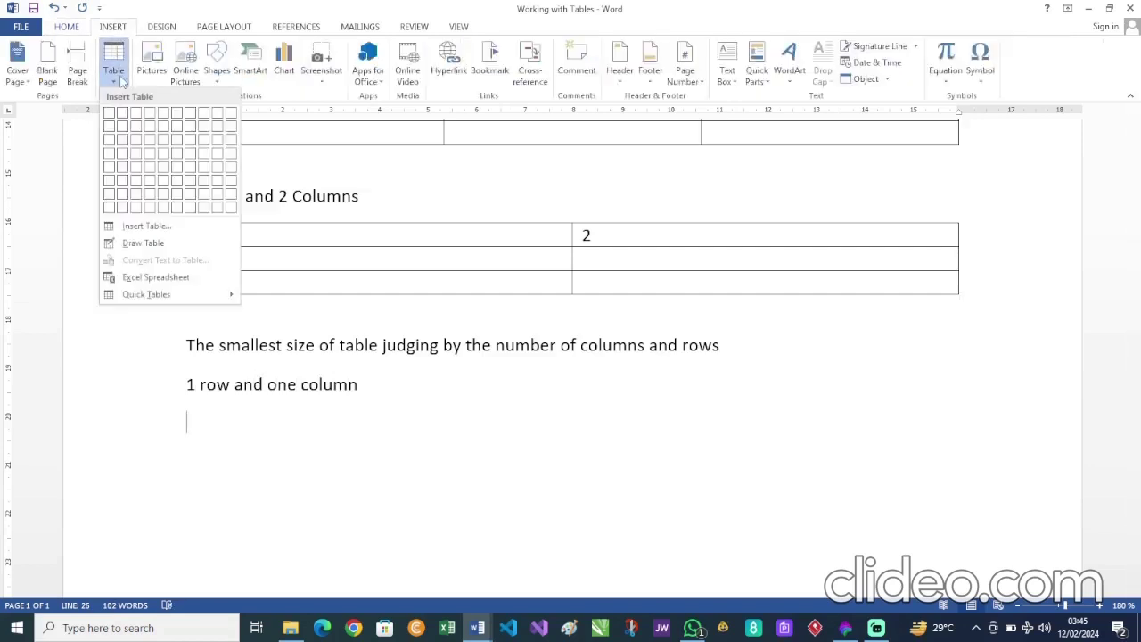
{"action": "left_click", "coordinate": [149, 226]}
{"action": "type", "text": "1"}
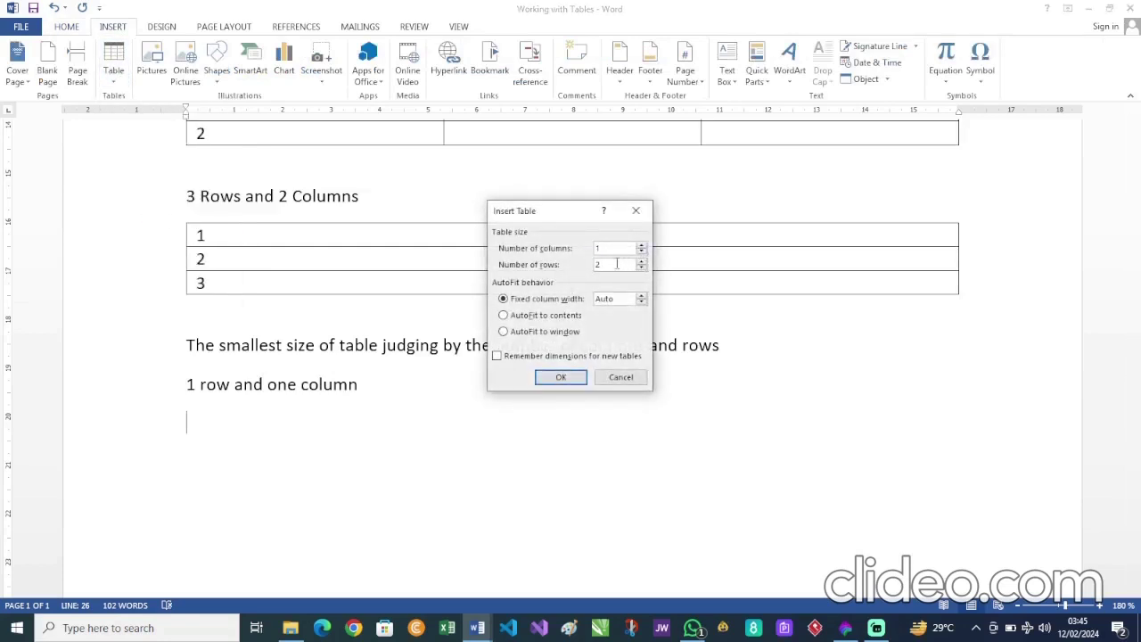
{"action": "key", "text": "BackSpace"}
{"action": "type", "text": "1"}
{"action": "left_click", "coordinate": [561, 378]}
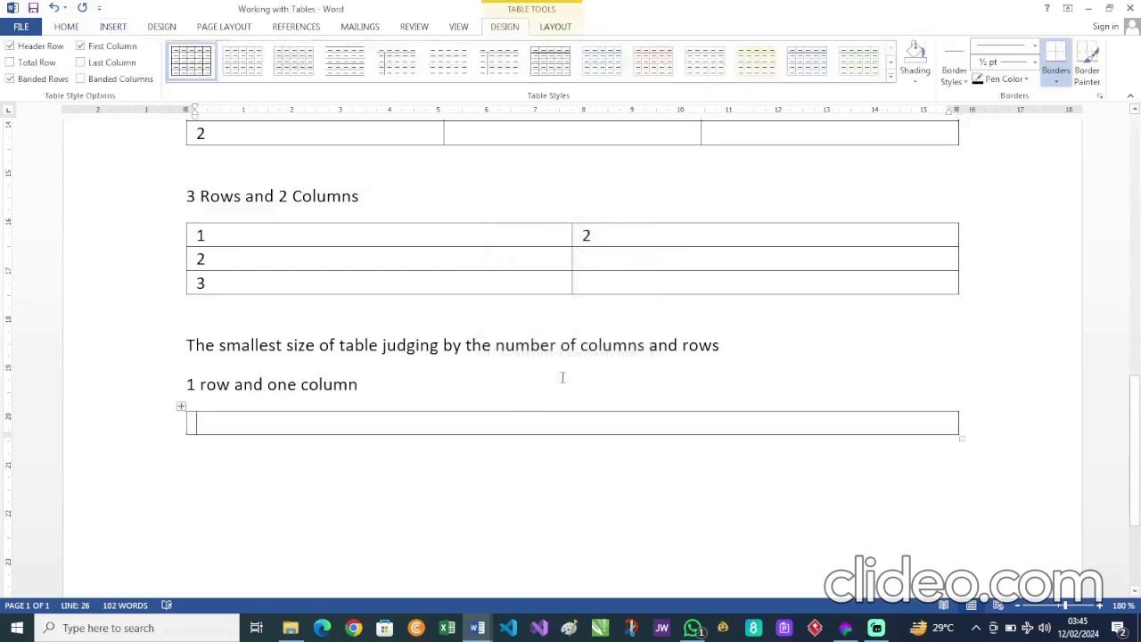
{"action": "type", "text": "1"}
{"action": "left_click", "coordinate": [381, 473]}
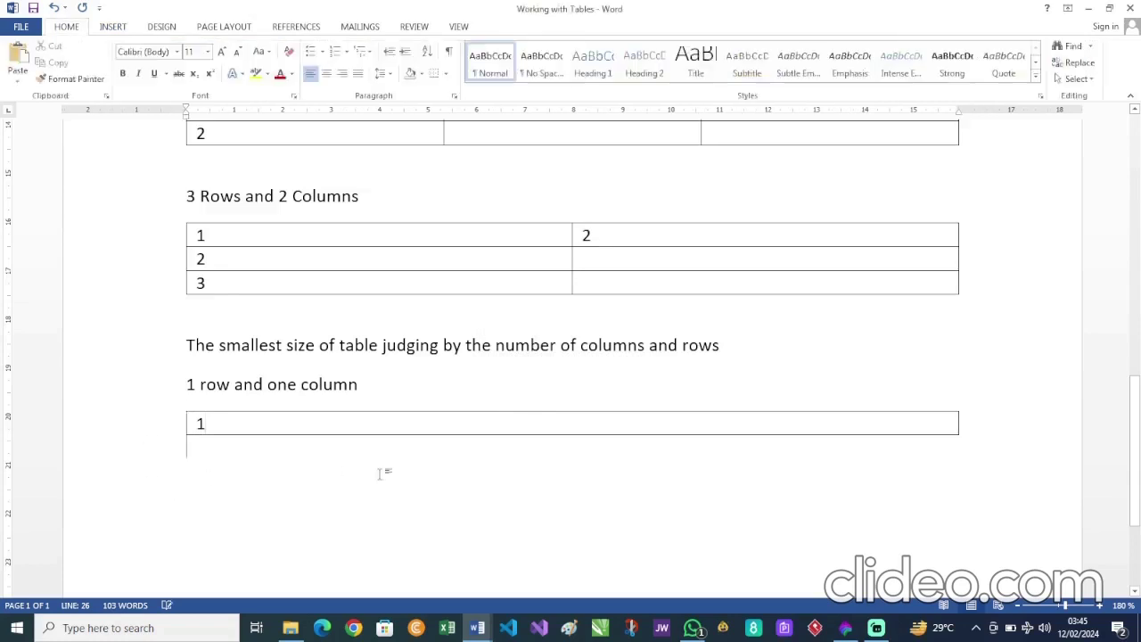
Step: Review the table definitions, the table-size grid and all the example tables, from the document's start to the one-cell table at its end
{"action": "scroll", "coordinate": [380, 473], "scroll_direction": "down", "scroll_amount": 3}
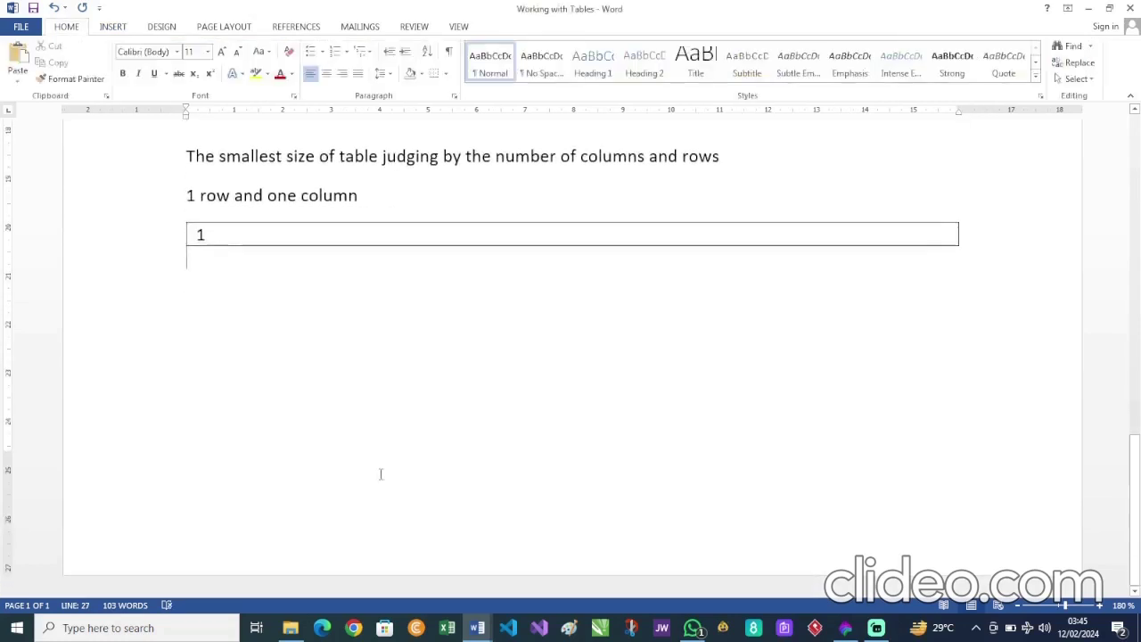
{"action": "scroll", "coordinate": [380, 473], "scroll_direction": "up", "scroll_amount": 12}
{"action": "scroll", "coordinate": [381, 473], "scroll_direction": "down", "scroll_amount": 1}
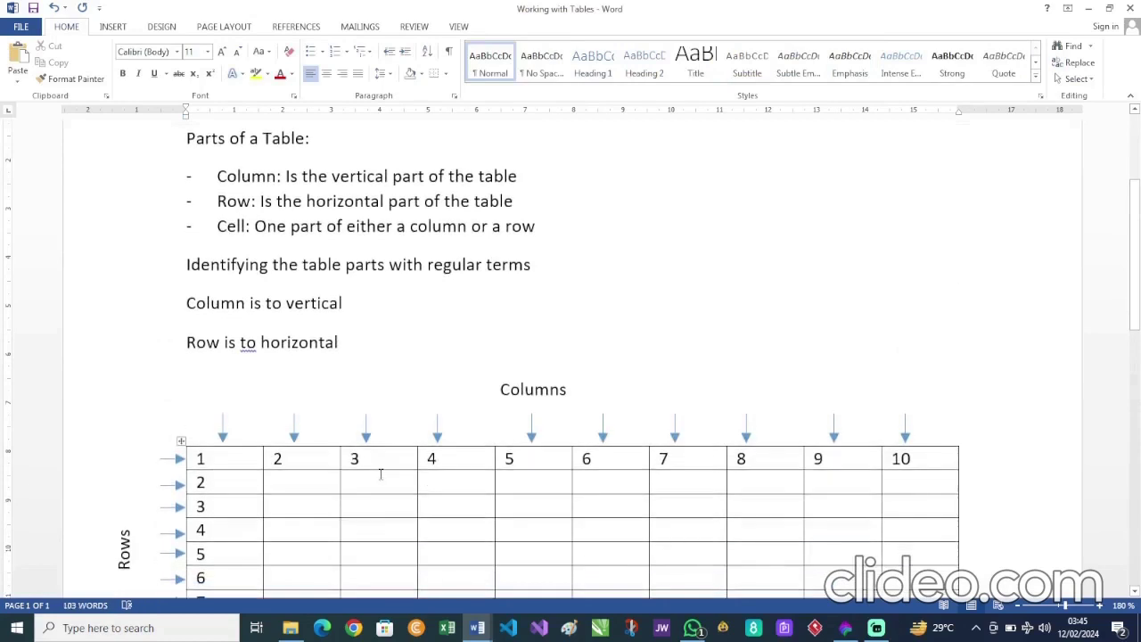
{"action": "scroll", "coordinate": [380, 473], "scroll_direction": "up", "scroll_amount": 3}
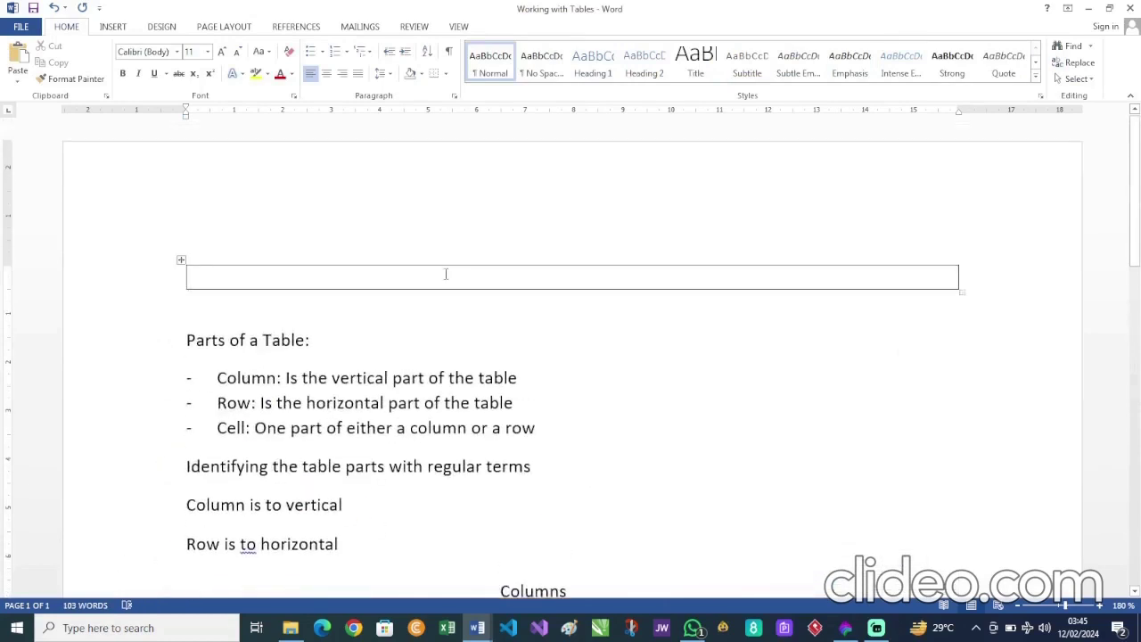
{"action": "left_click", "coordinate": [113, 27]}
{"action": "left_click", "coordinate": [115, 80]}
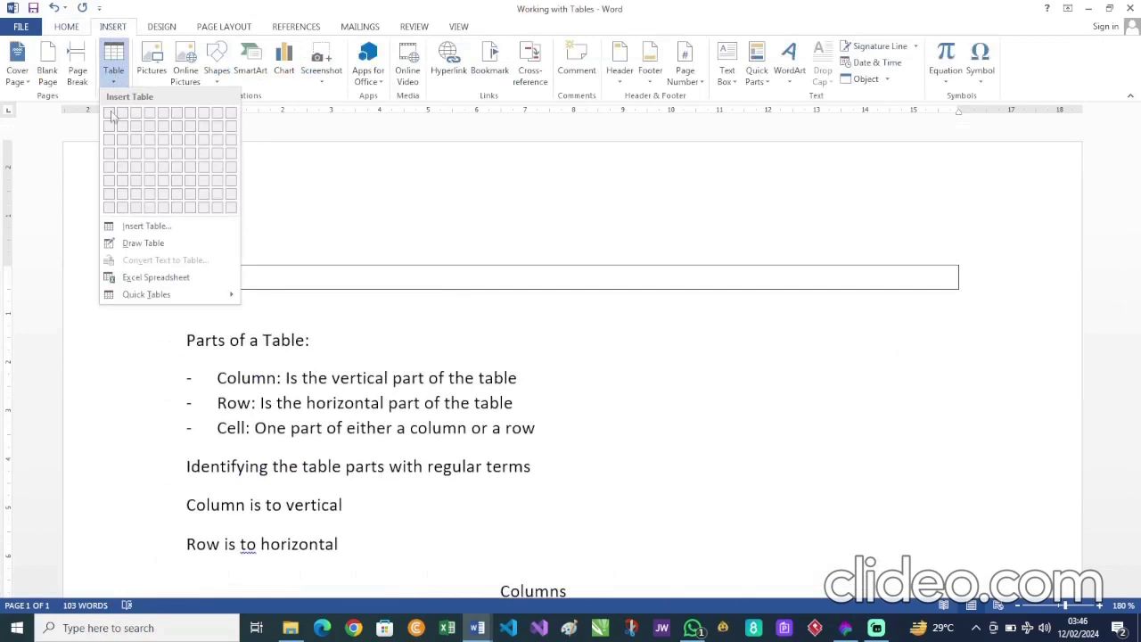
{"action": "left_click", "coordinate": [482, 311]}
{"action": "scroll", "coordinate": [481, 311], "scroll_direction": "down", "scroll_amount": 2}
{"action": "scroll", "coordinate": [480, 310], "scroll_direction": "down", "scroll_amount": 3}
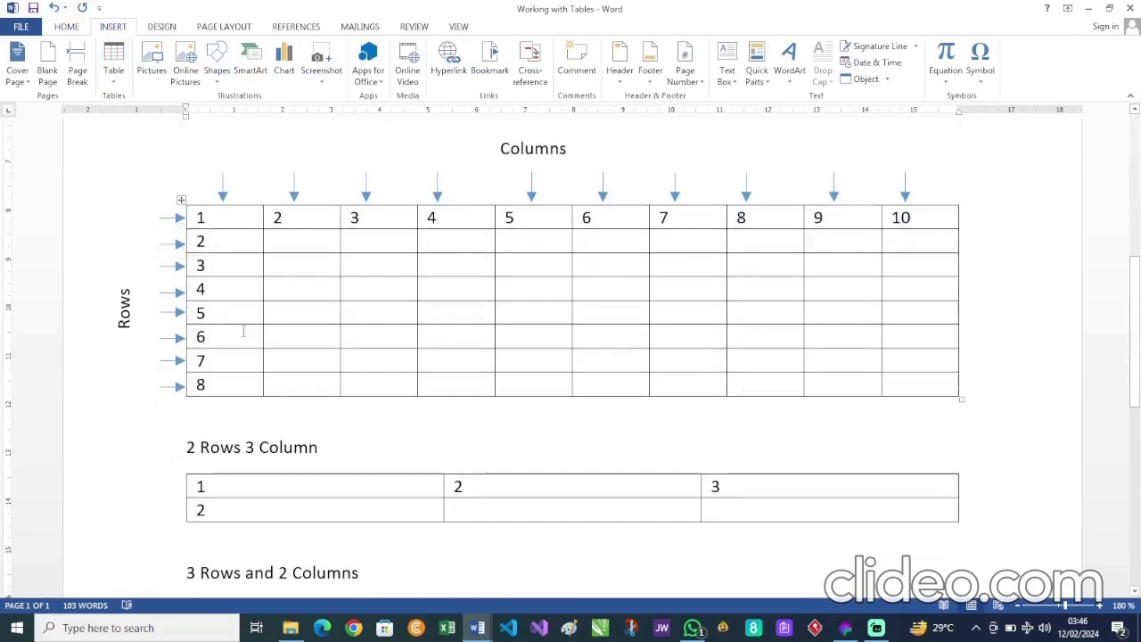
{"action": "scroll", "coordinate": [243, 331], "scroll_direction": "down", "scroll_amount": 4}
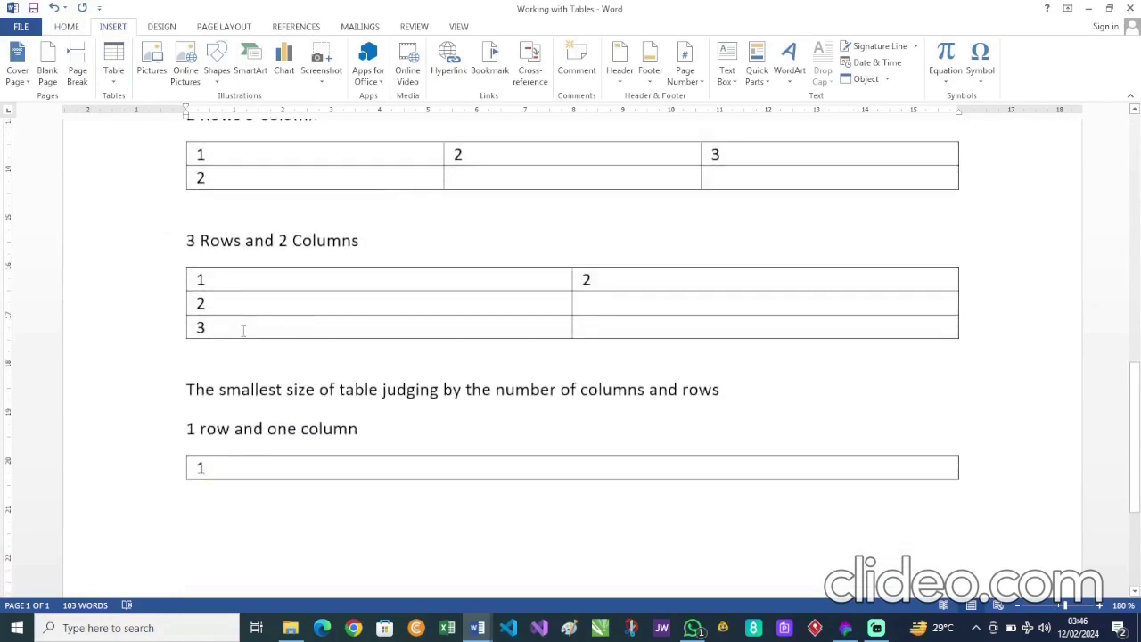
{"action": "scroll", "coordinate": [243, 331], "scroll_direction": "up", "scroll_amount": 3}
{"action": "left_click", "coordinate": [217, 62]}
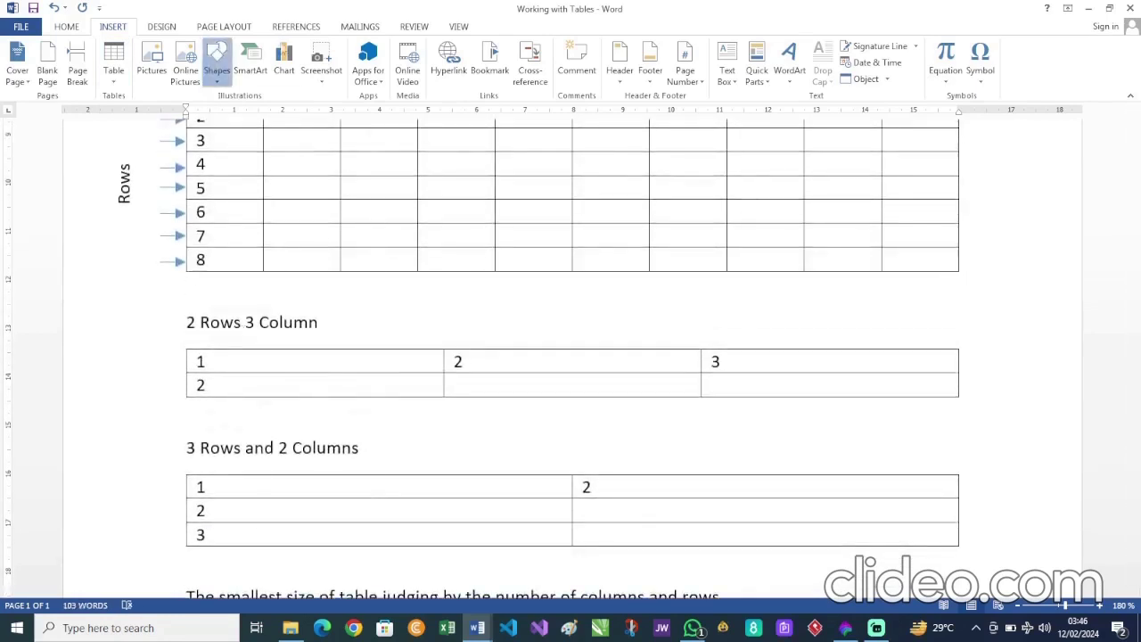
{"action": "left_click", "coordinate": [474, 216]}
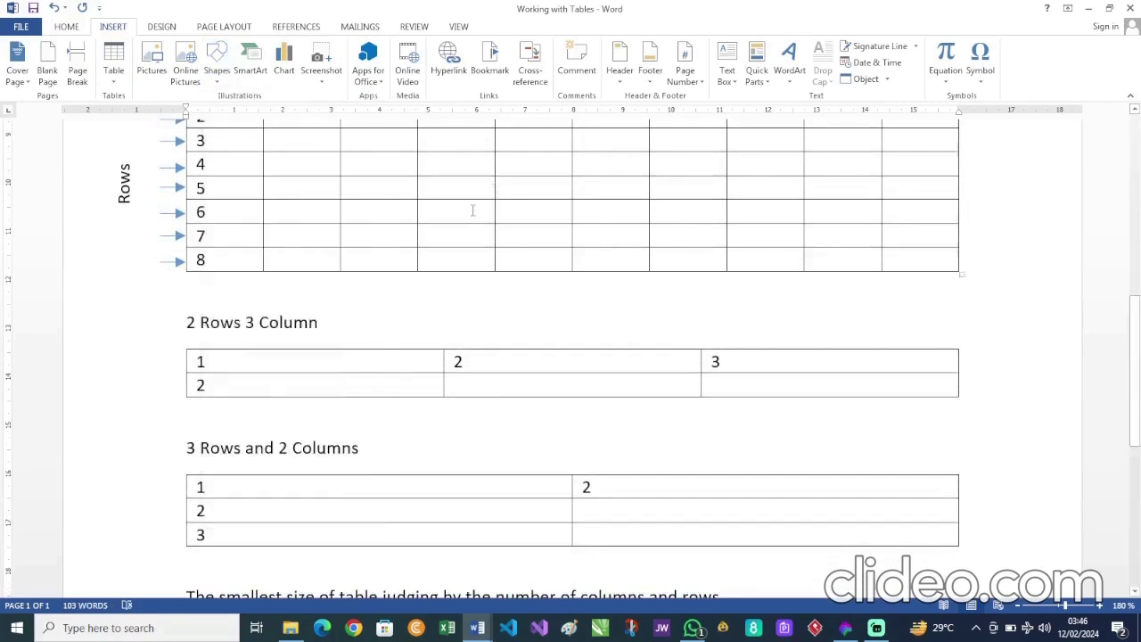
{"action": "left_click", "coordinate": [474, 214]}
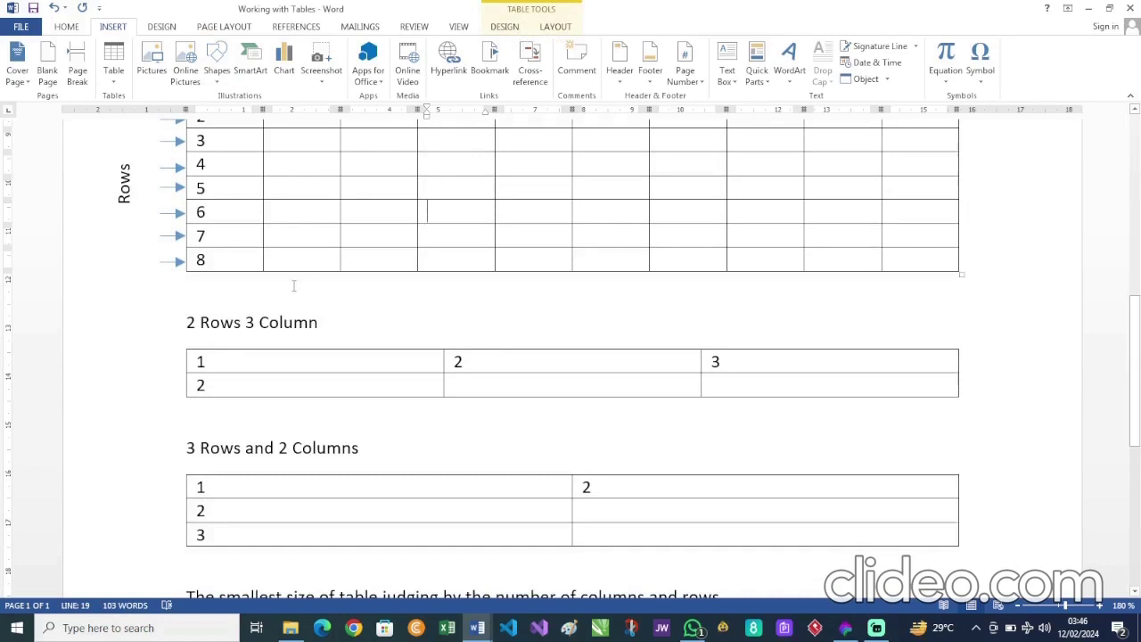
{"action": "scroll", "coordinate": [293, 285], "scroll_direction": "down", "scroll_amount": 5}
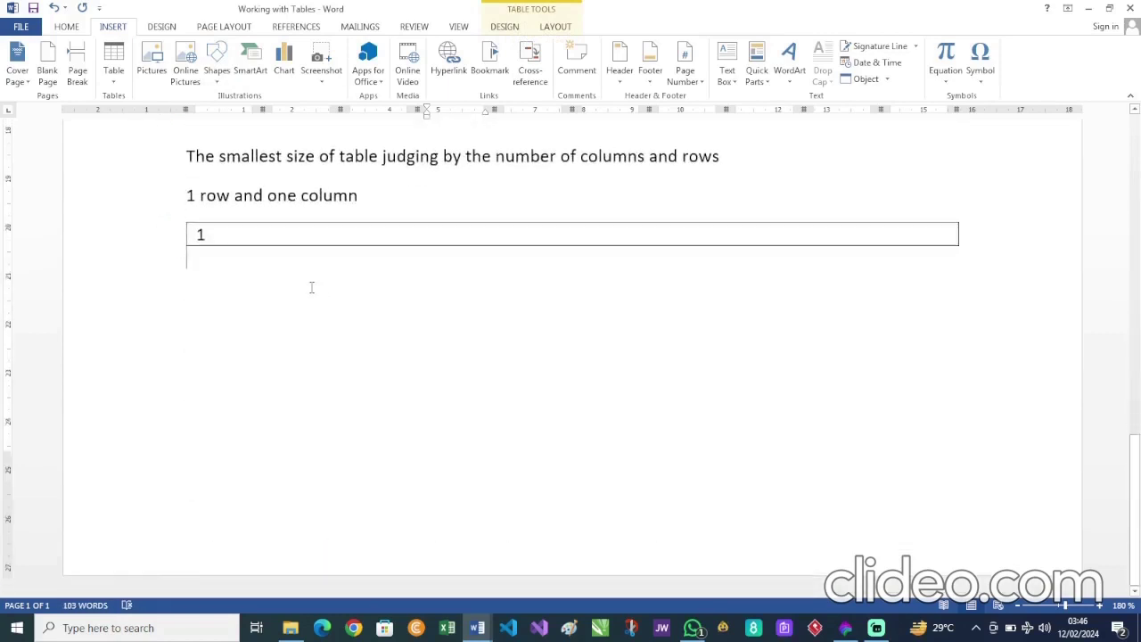
Step: Start a new page below the one-cell table and insert a table with 10 columns and 8 rows on it
{"action": "left_click", "coordinate": [311, 286]}
{"action": "key", "text": "Return"}
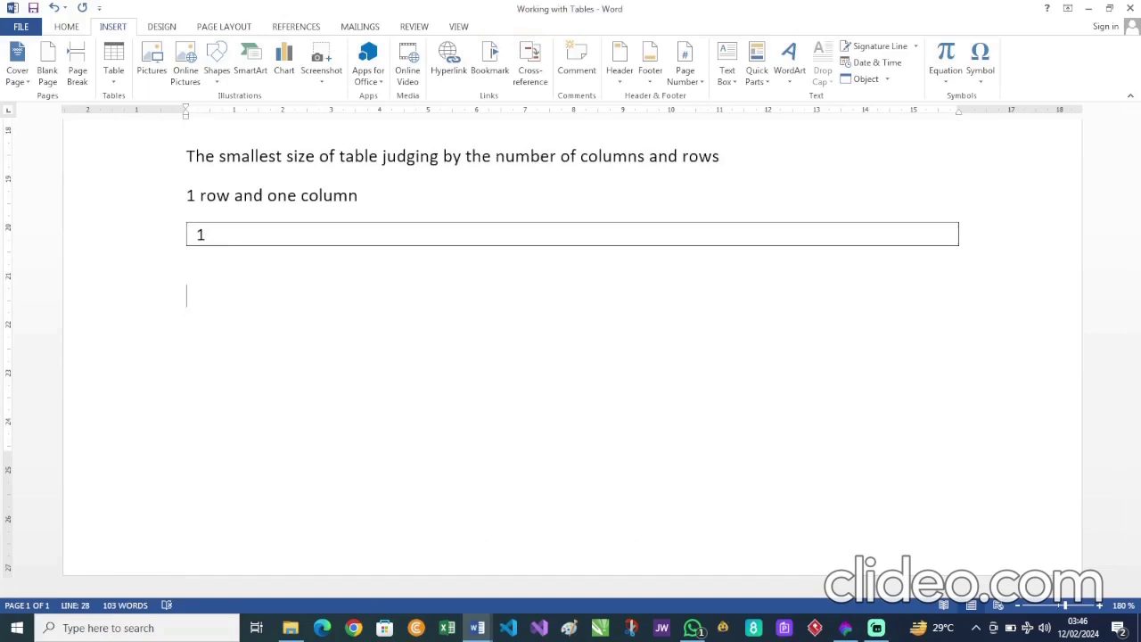
{"action": "key", "text": "ctrl+Return"}
{"action": "scroll", "coordinate": [312, 287], "scroll_direction": "down", "scroll_amount": 3}
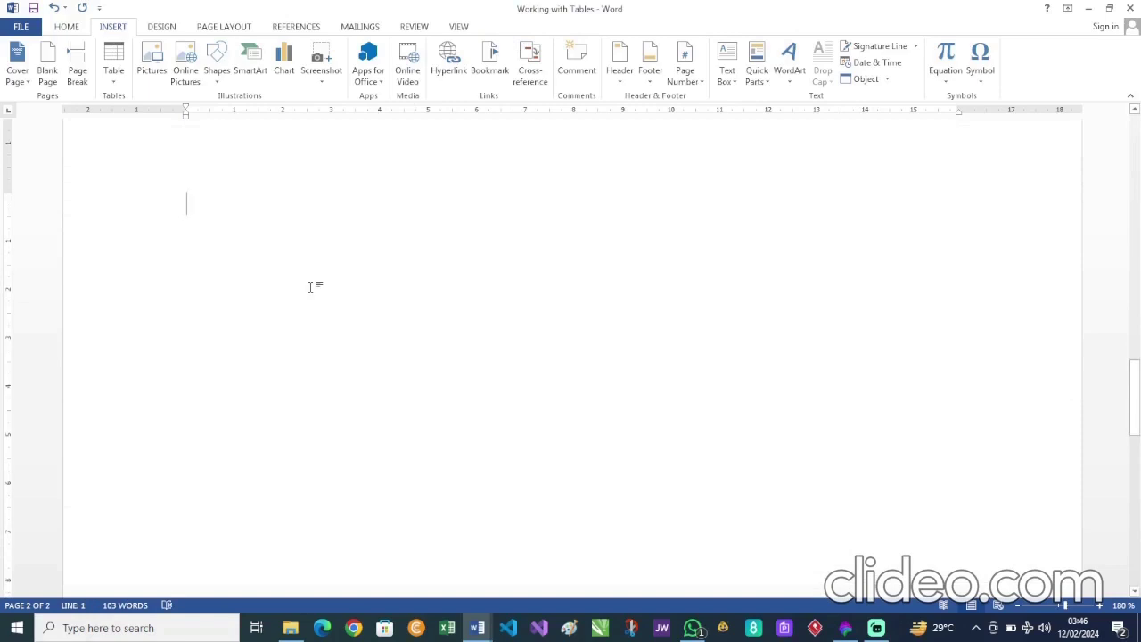
{"action": "left_click", "coordinate": [114, 77]}
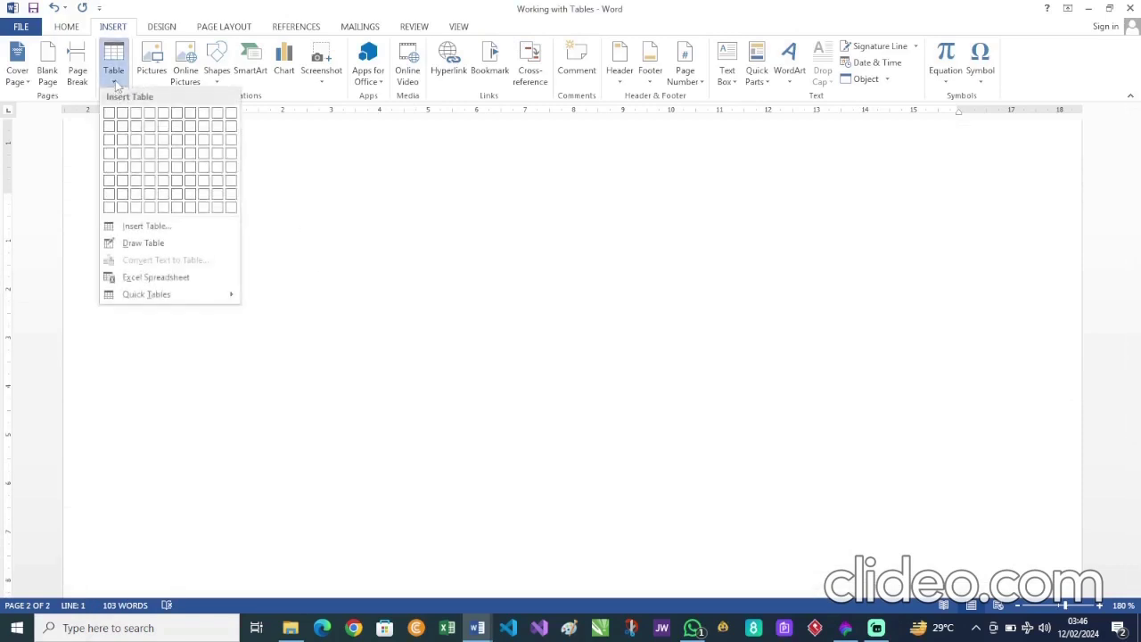
{"action": "left_click", "coordinate": [236, 209]}
Step: Review the earlier example tables, and examine the layout, style and shading options available for the new 10-column table
{"action": "scroll", "coordinate": [409, 236], "scroll_direction": "up", "scroll_amount": 10}
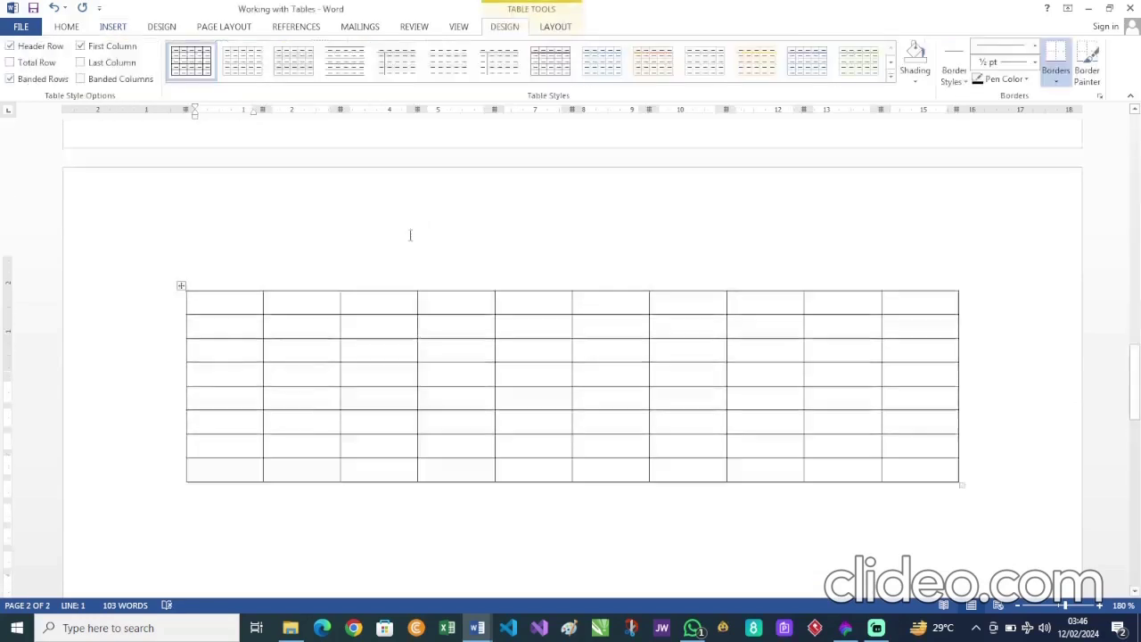
{"action": "scroll", "coordinate": [409, 236], "scroll_direction": "up", "scroll_amount": 5}
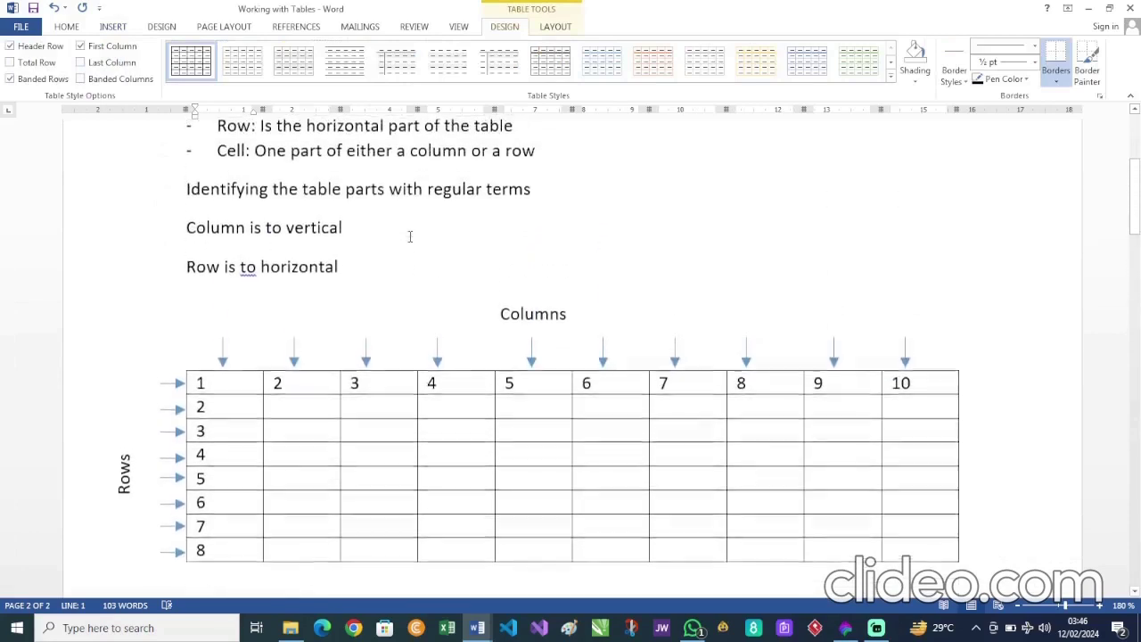
{"action": "scroll", "coordinate": [410, 236], "scroll_direction": "down", "scroll_amount": 2}
{"action": "scroll", "coordinate": [410, 236], "scroll_direction": "down", "scroll_amount": 12}
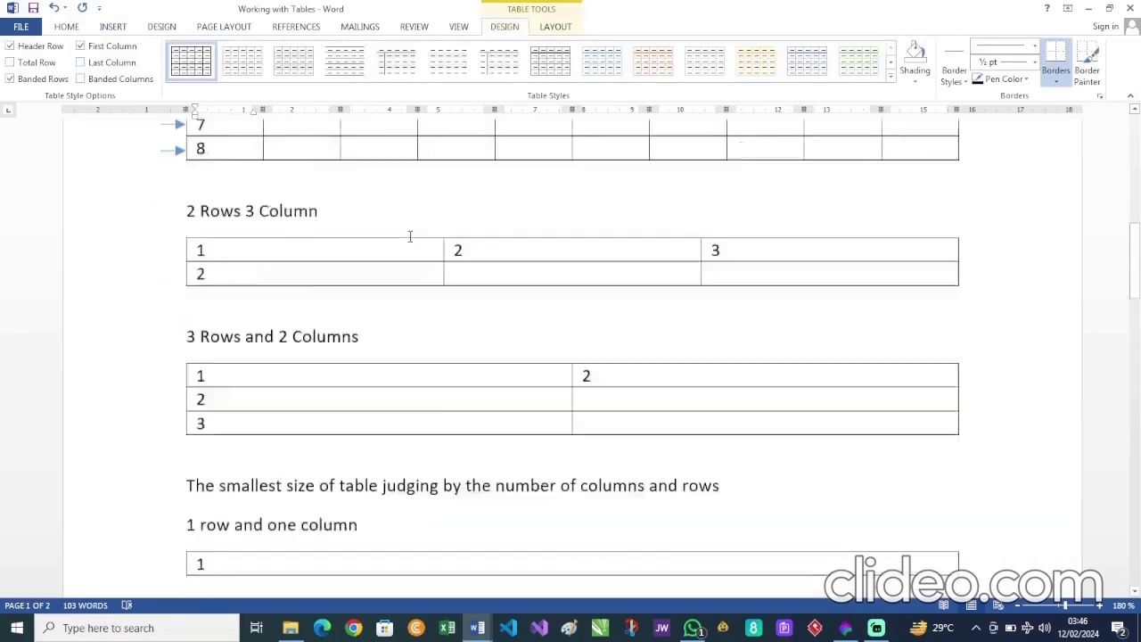
{"action": "scroll", "coordinate": [410, 236], "scroll_direction": "up", "scroll_amount": 1}
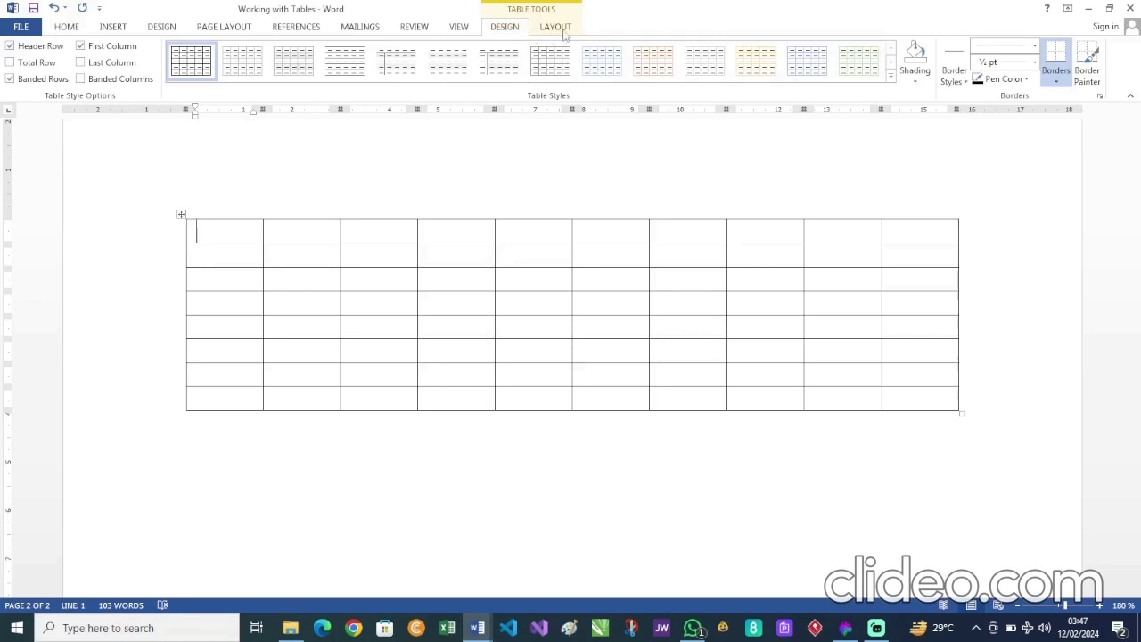
{"action": "left_click", "coordinate": [556, 28]}
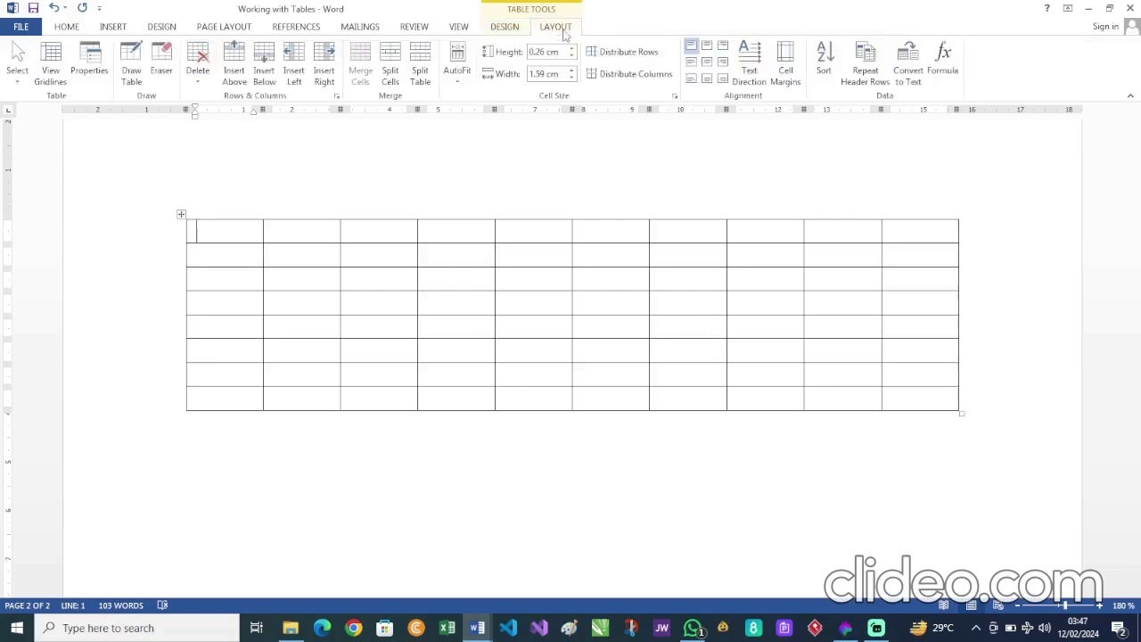
{"action": "left_click", "coordinate": [519, 30]}
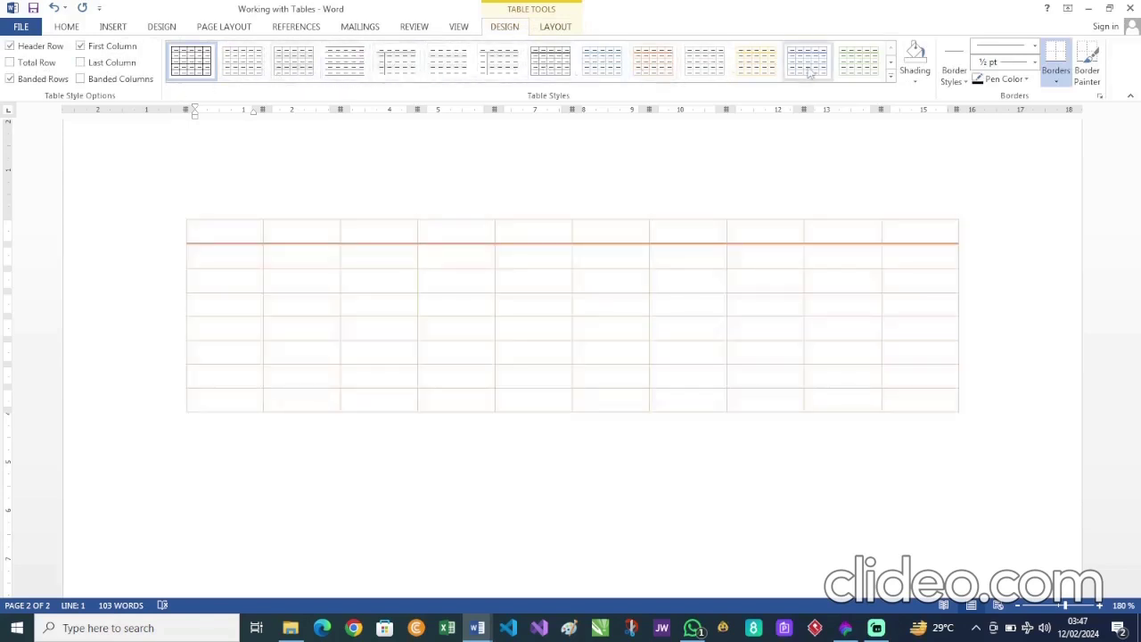
{"action": "left_click", "coordinate": [915, 81]}
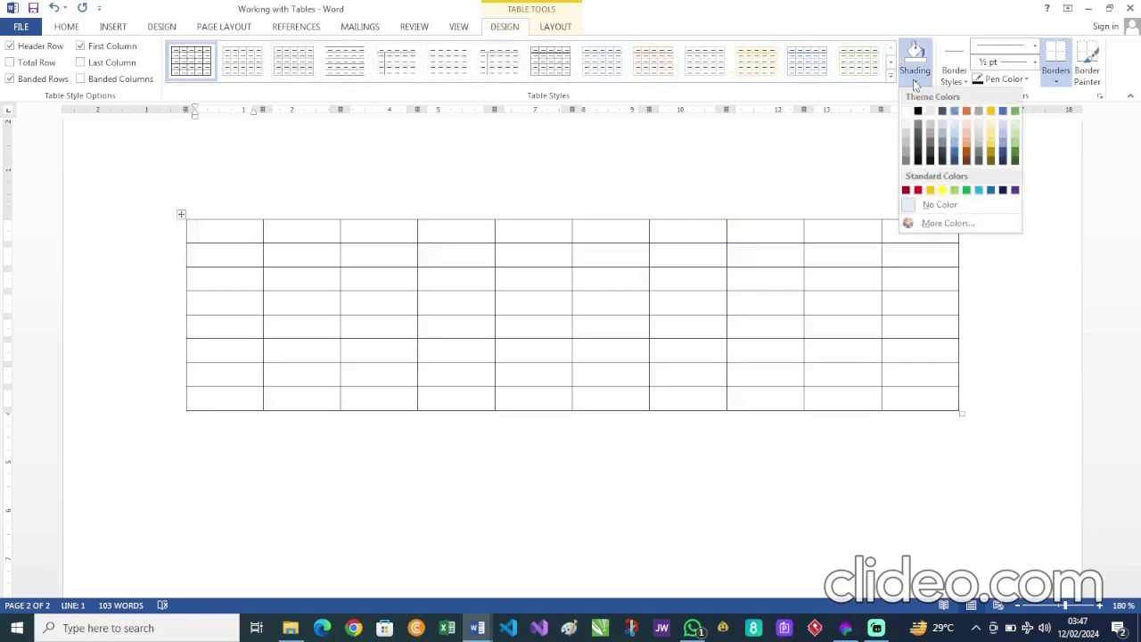
{"action": "left_click", "coordinate": [914, 81]}
Step: Try a grey banded grid style, a solid blue list style and a light-blue banded style, and restore the plain grid style
{"action": "left_click", "coordinate": [891, 78]}
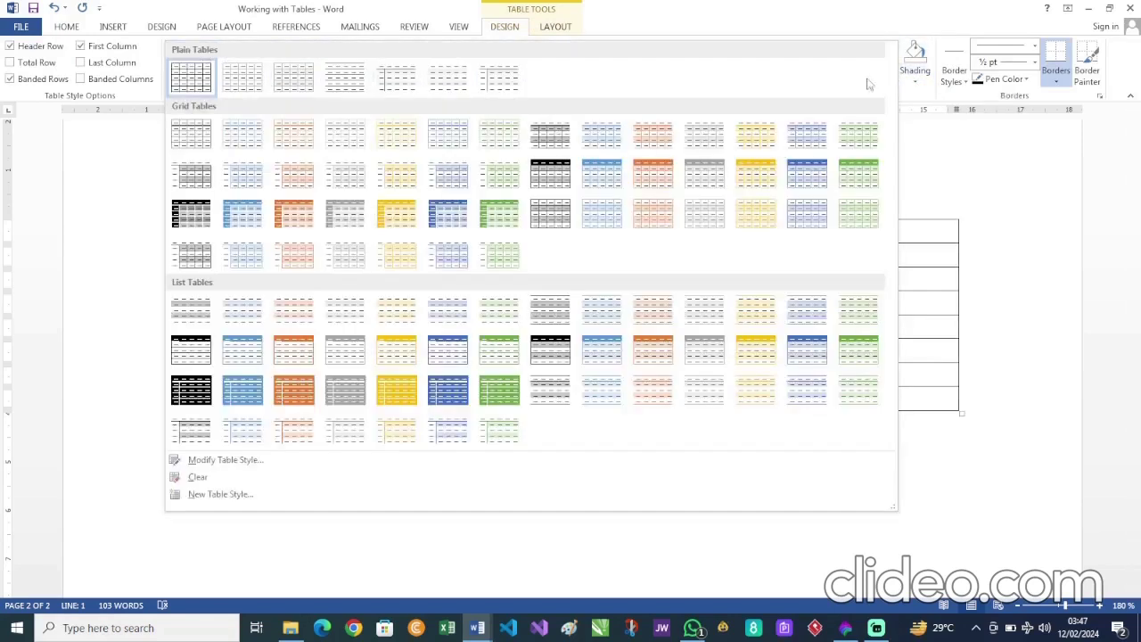
{"action": "left_click", "coordinate": [552, 214]}
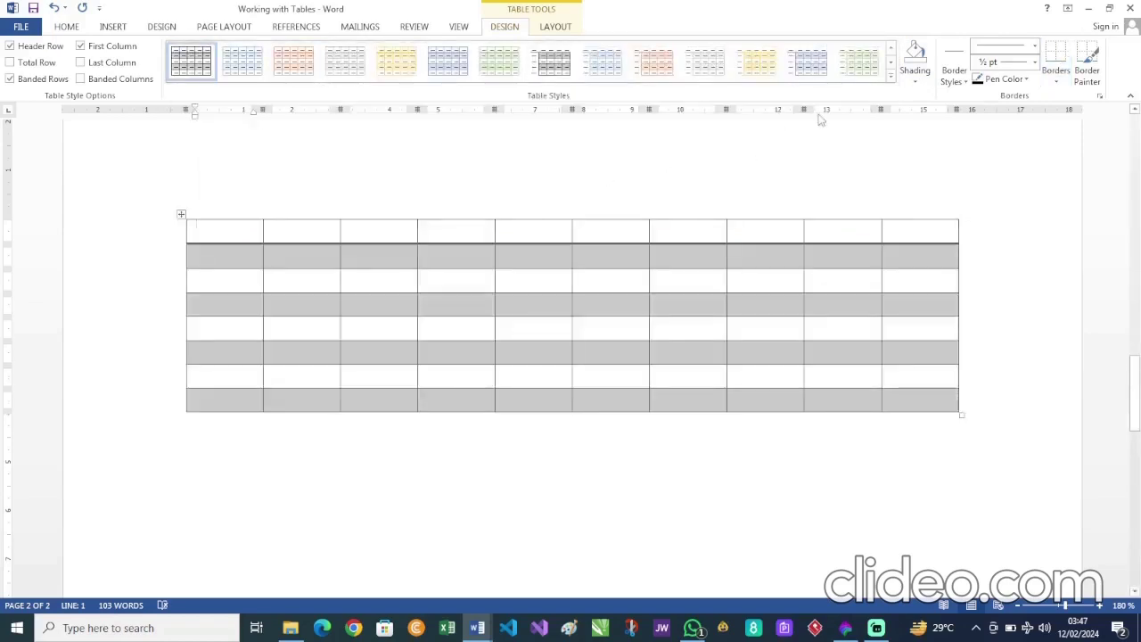
{"action": "left_click", "coordinate": [892, 79]}
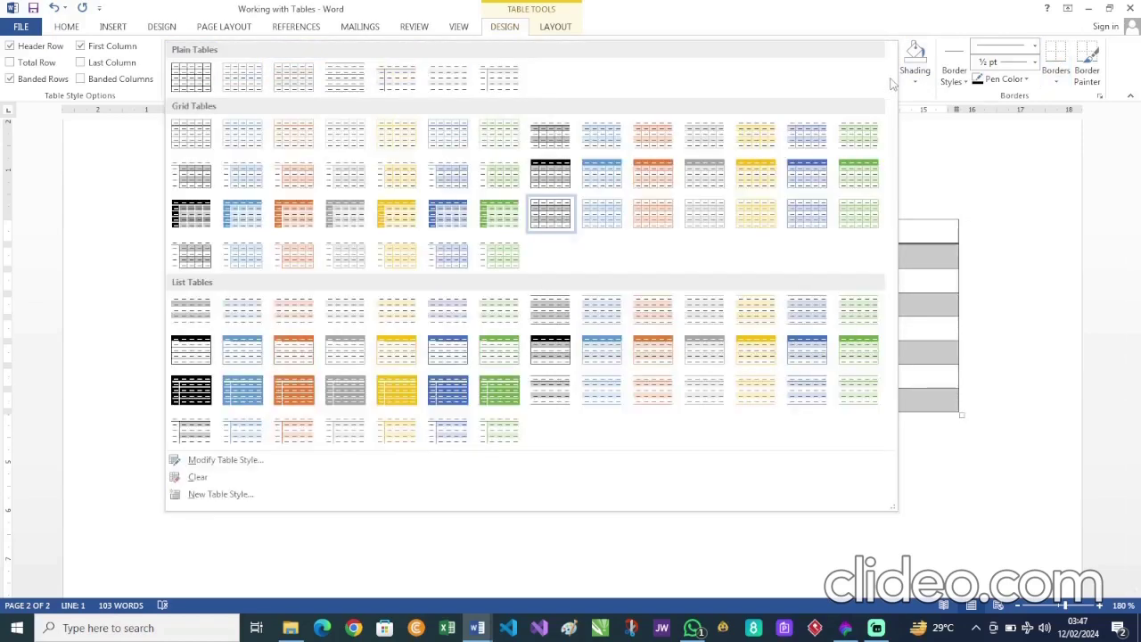
{"action": "left_click", "coordinate": [453, 390]}
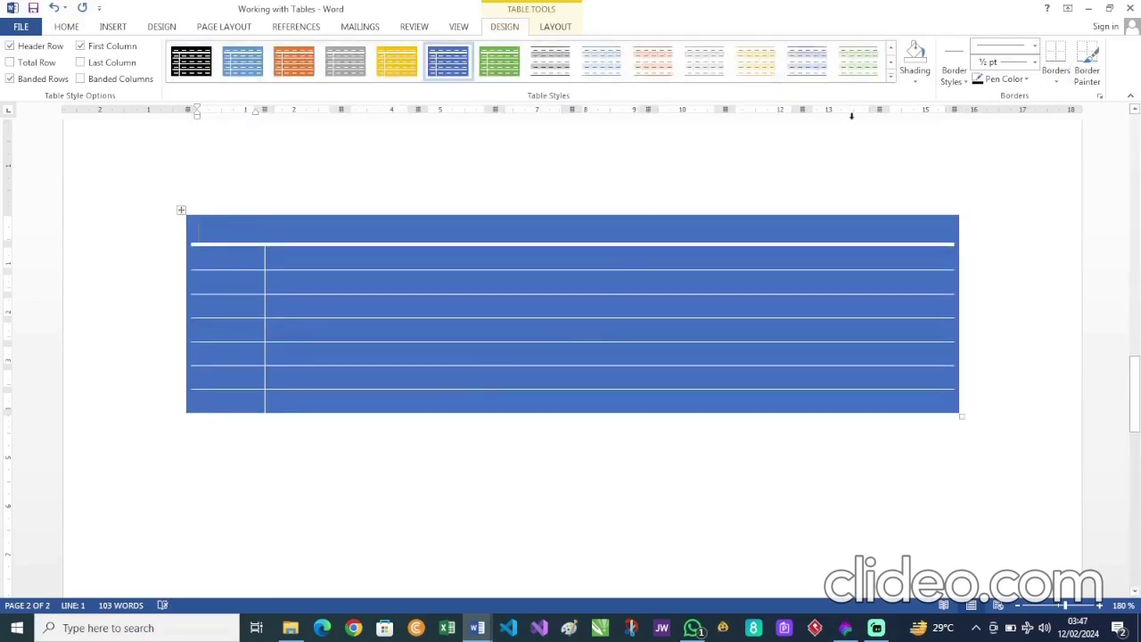
{"action": "left_click", "coordinate": [892, 79]}
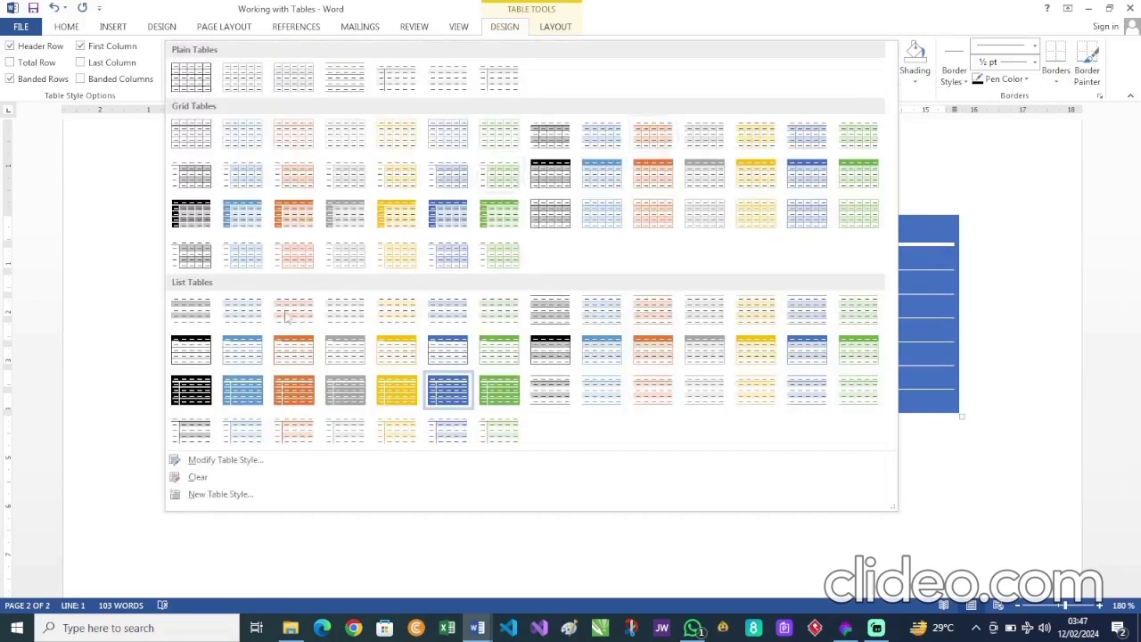
{"action": "left_click", "coordinate": [241, 325]}
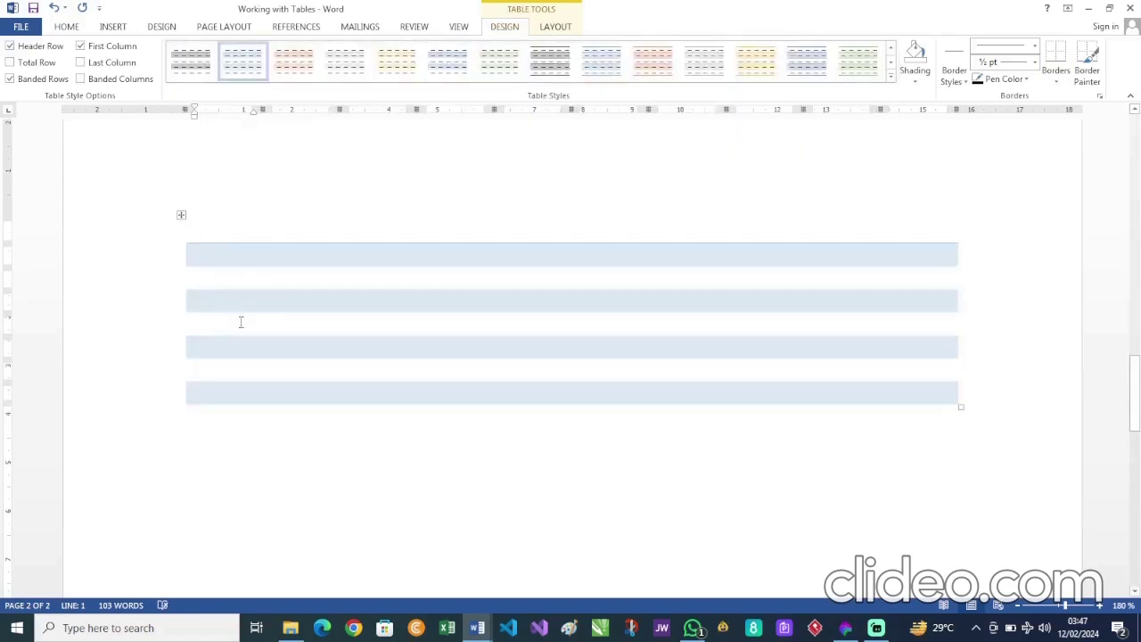
{"action": "left_click", "coordinate": [893, 80]}
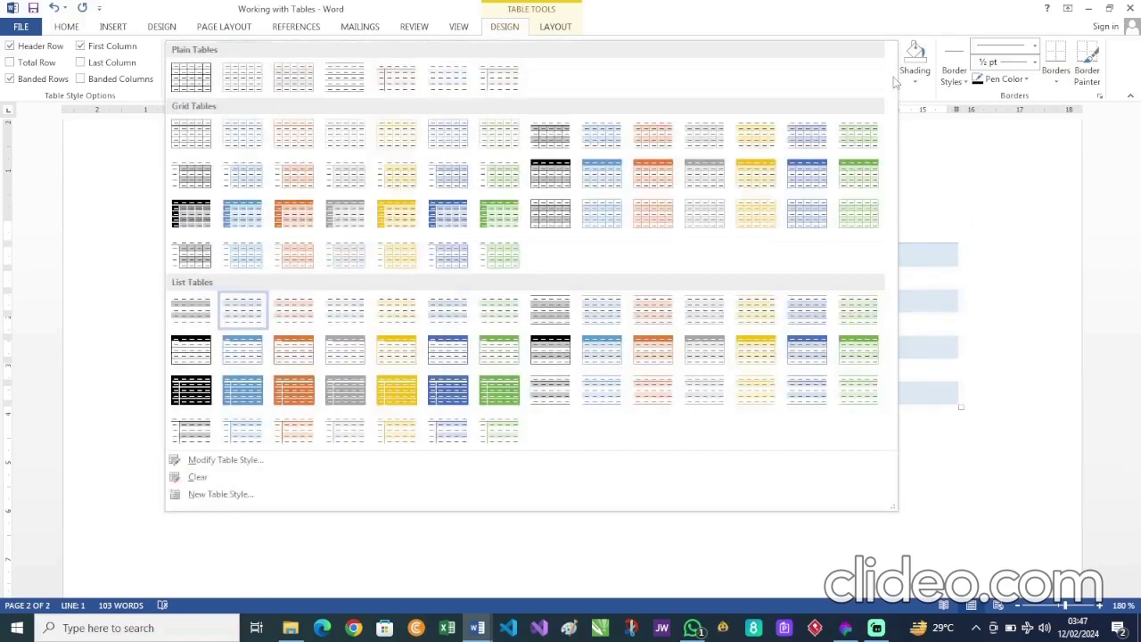
{"action": "left_click", "coordinate": [195, 85]}
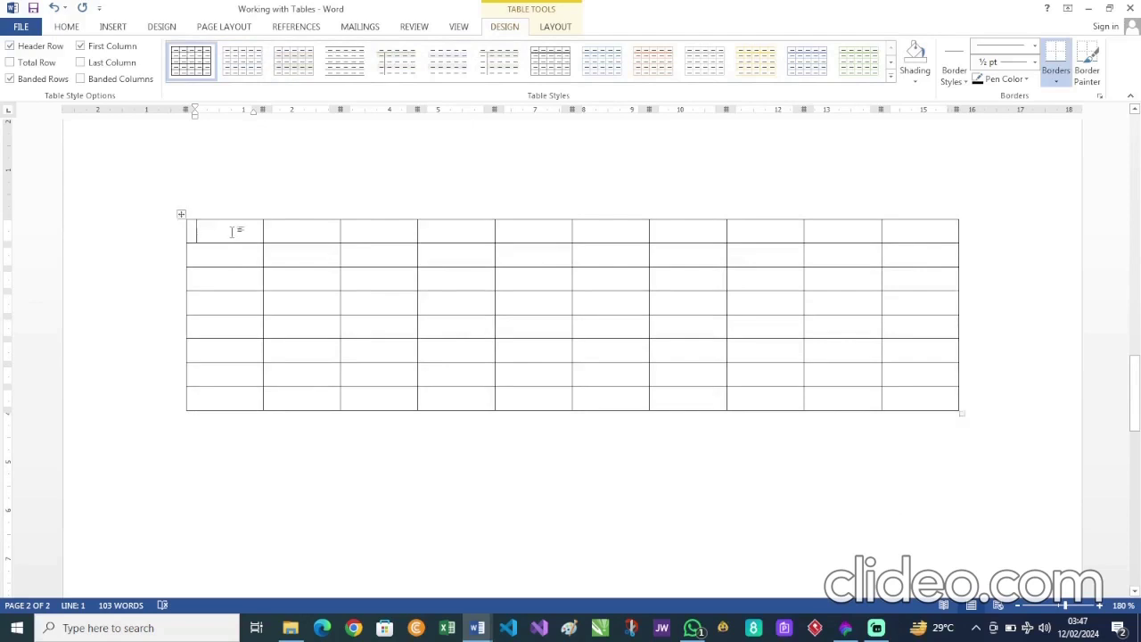
{"action": "left_click_drag", "start_coordinate": [234, 232], "coordinate": [286, 239]}
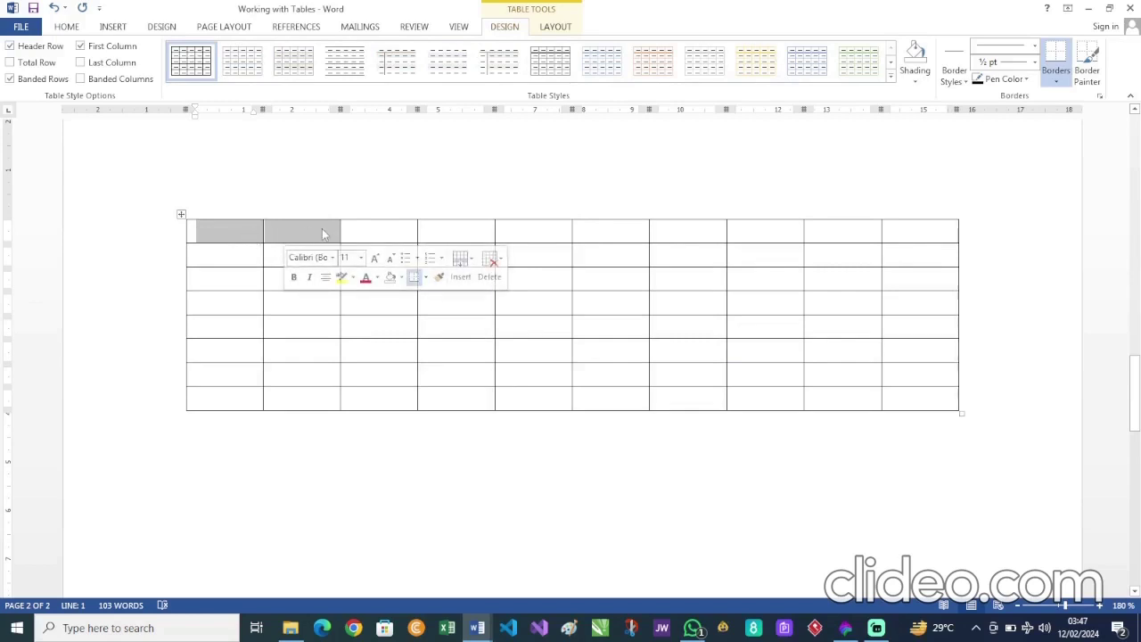
{"action": "left_click", "coordinate": [241, 229]}
{"action": "left_click", "coordinate": [307, 225]}
{"action": "left_click", "coordinate": [447, 235]}
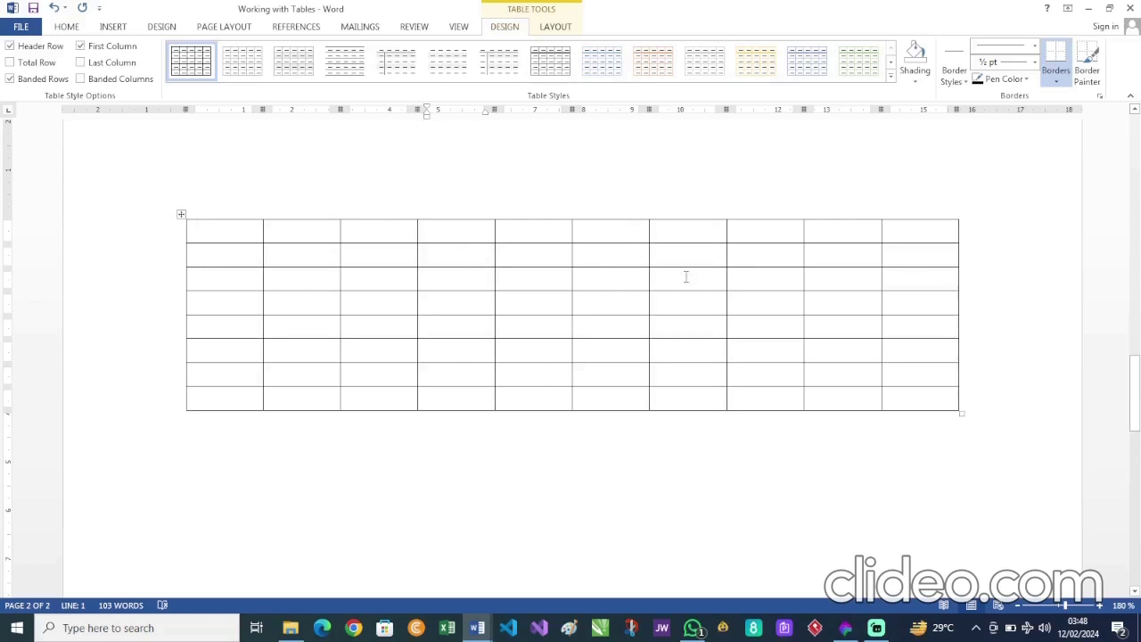
Step: Apply 1., 2., 3. list numbering to every cell of the 10-column table and remove the numbering again
{"action": "left_click", "coordinate": [181, 214]}
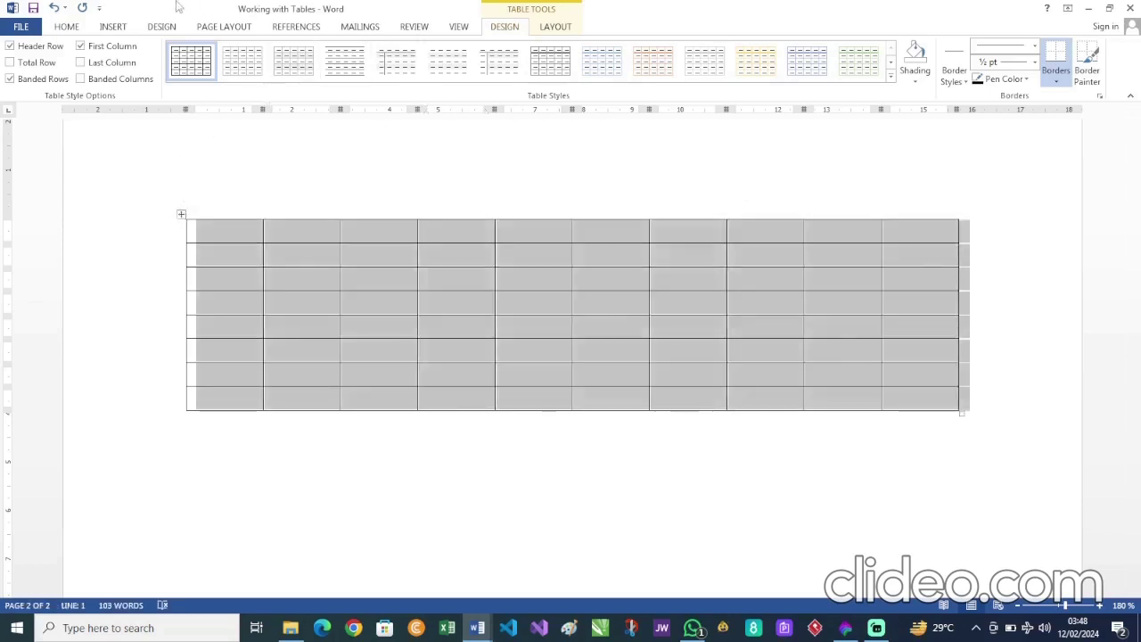
{"action": "left_click", "coordinate": [67, 27]}
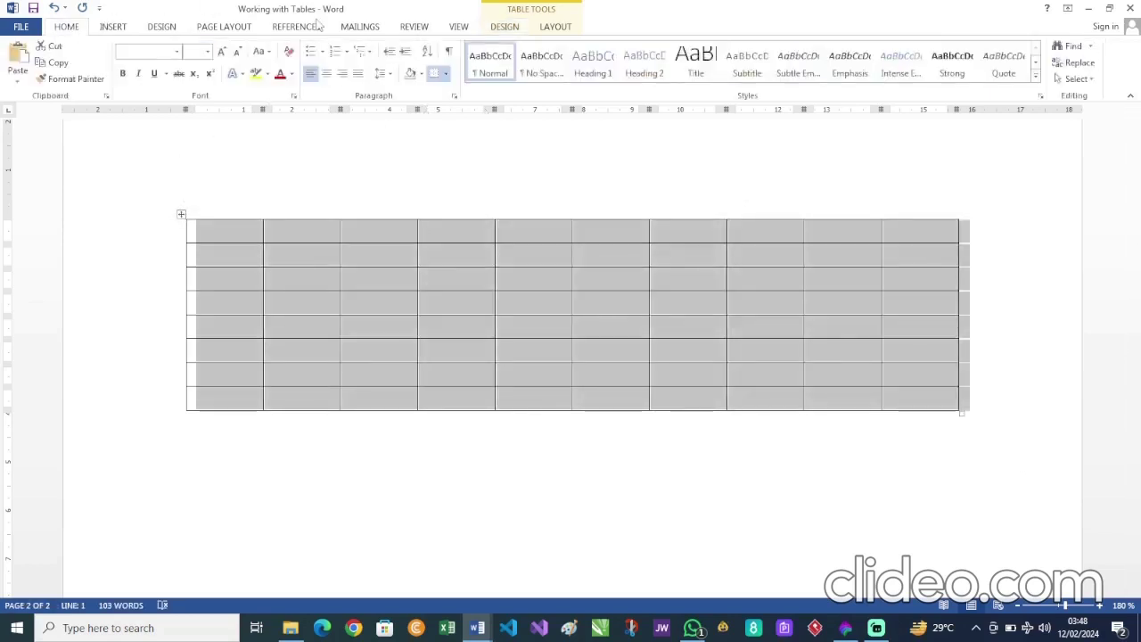
{"action": "left_click", "coordinate": [348, 55]}
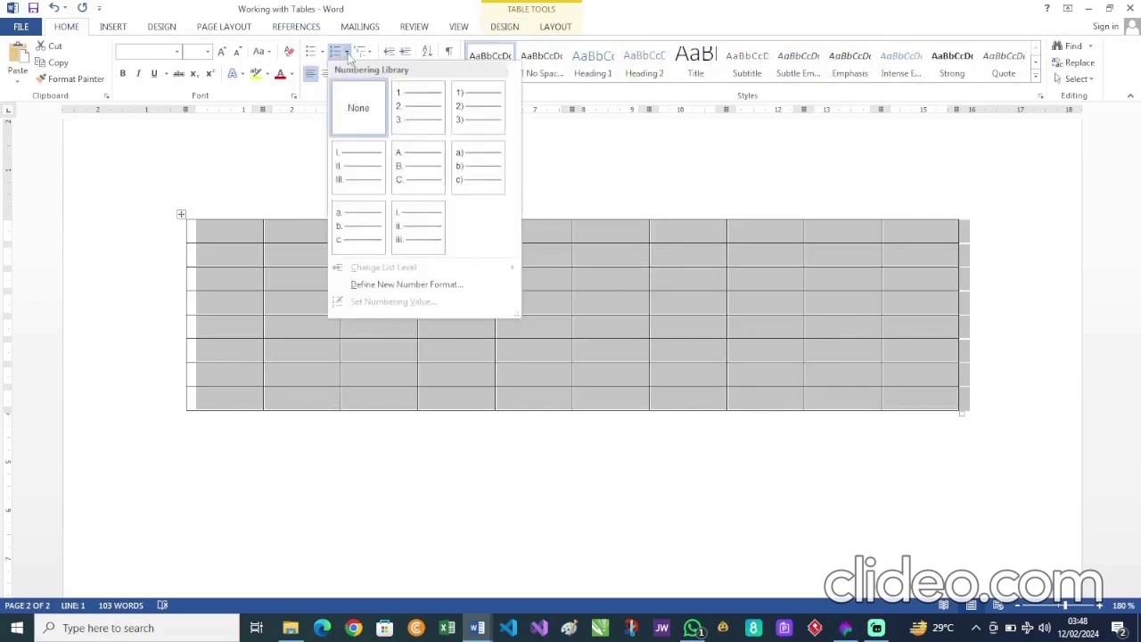
{"action": "left_click", "coordinate": [417, 118]}
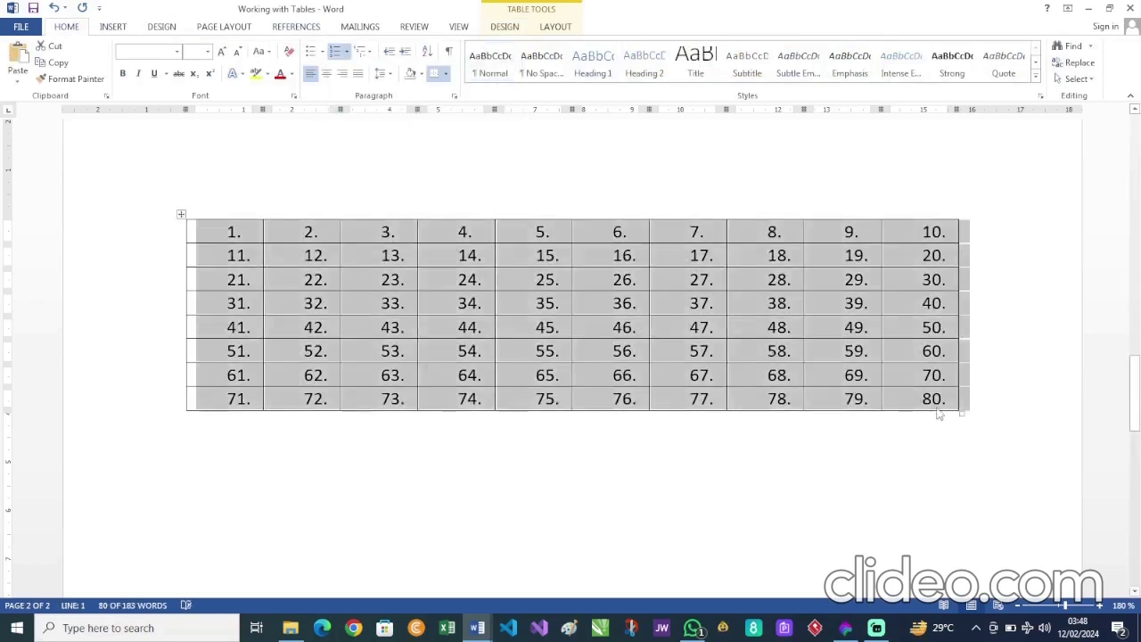
{"action": "left_click", "coordinate": [336, 54]}
{"action": "left_click", "coordinate": [294, 236]}
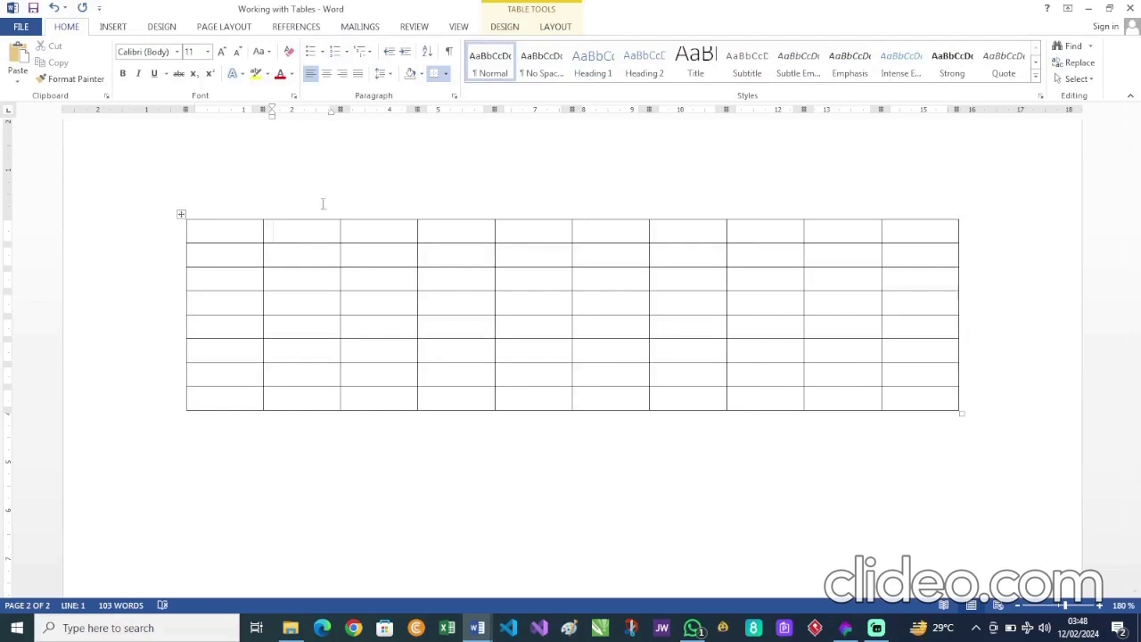
Step: Shade the first cell in the top row of the 10-column table light green
{"action": "left_click", "coordinate": [515, 27]}
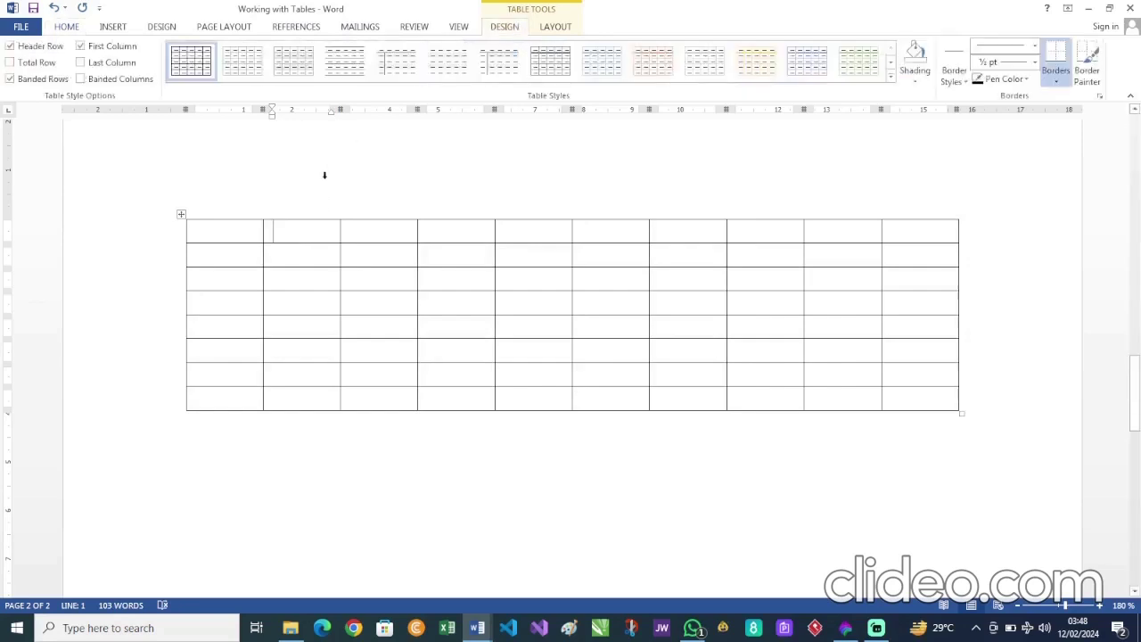
{"action": "left_click", "coordinate": [227, 229]}
{"action": "left_click", "coordinate": [916, 80]}
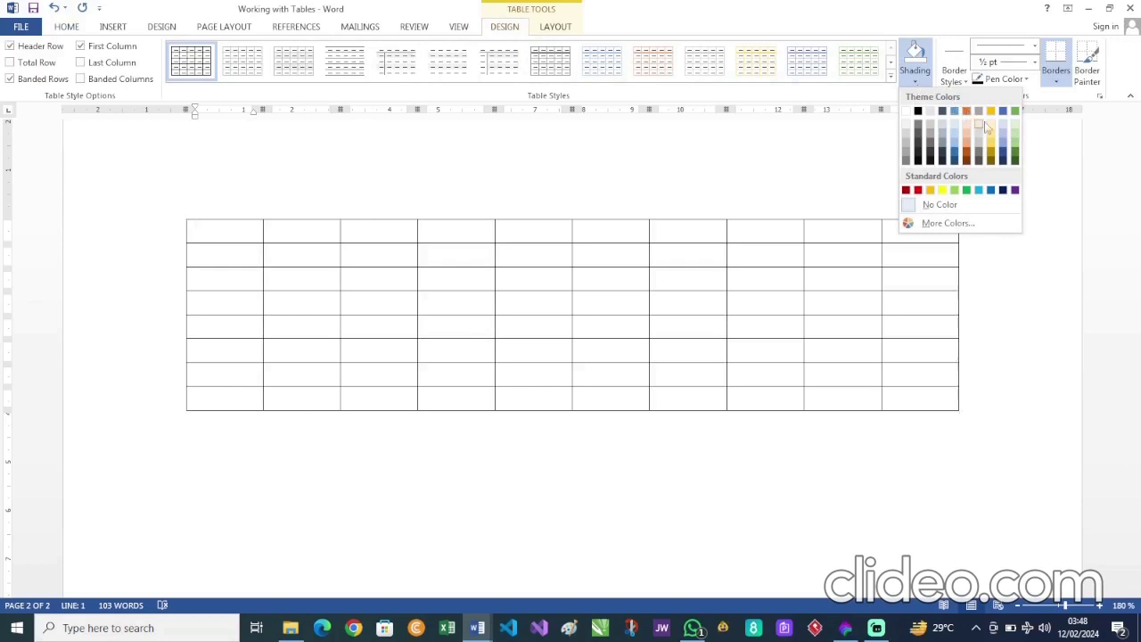
{"action": "left_click", "coordinate": [1016, 143]}
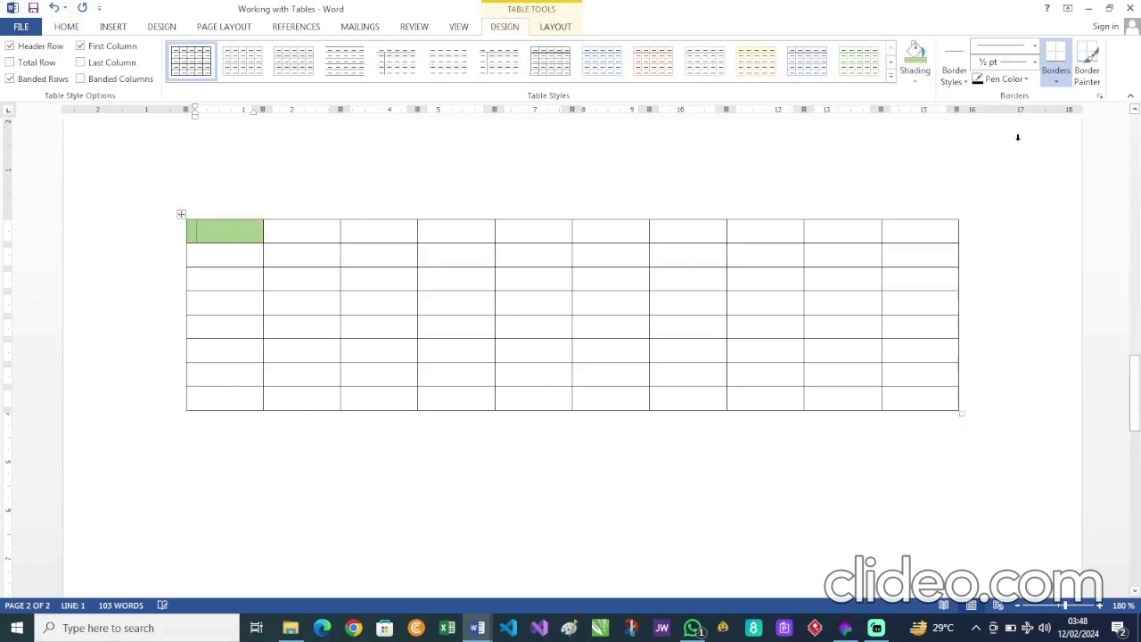
{"action": "left_click", "coordinate": [706, 228]}
{"action": "left_click", "coordinate": [237, 233]}
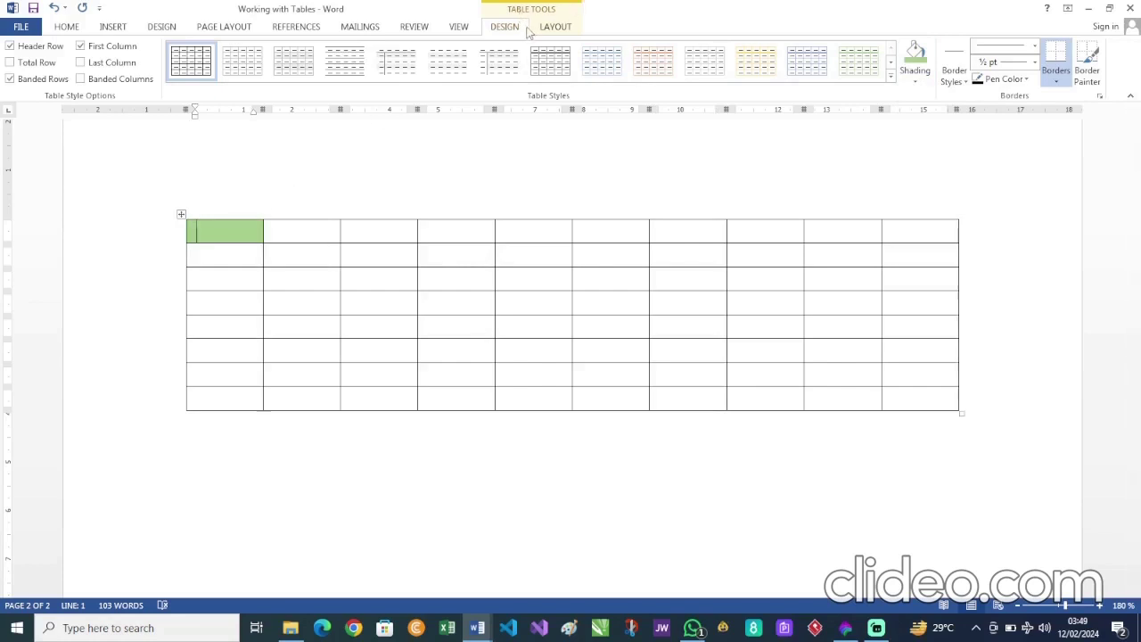
{"action": "left_click", "coordinate": [357, 258]}
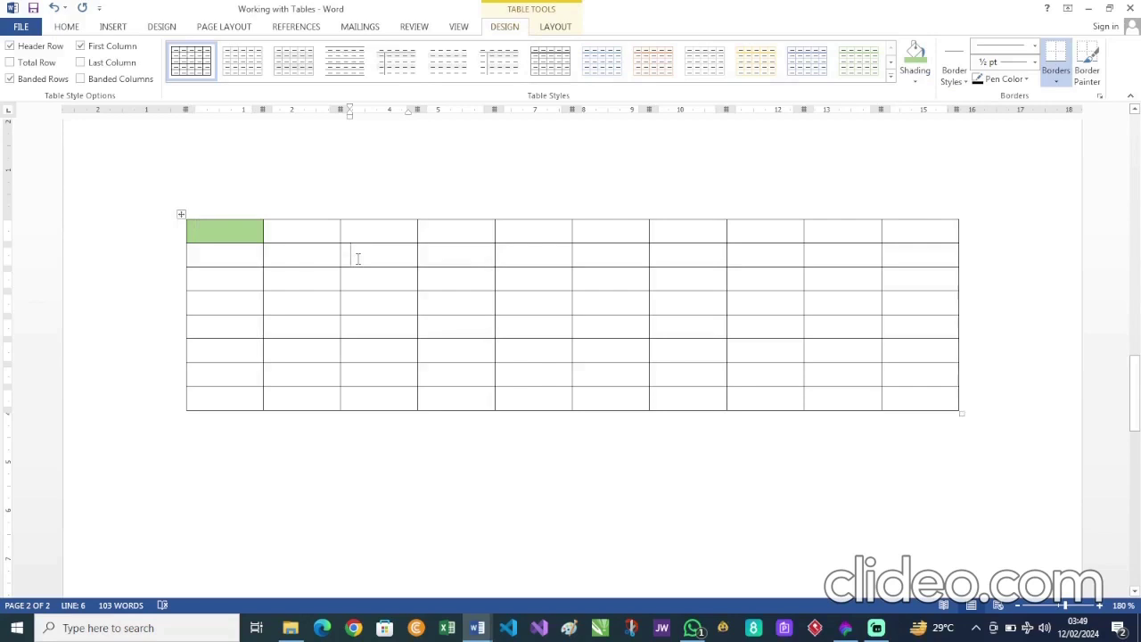
{"action": "left_click", "coordinate": [365, 451]}
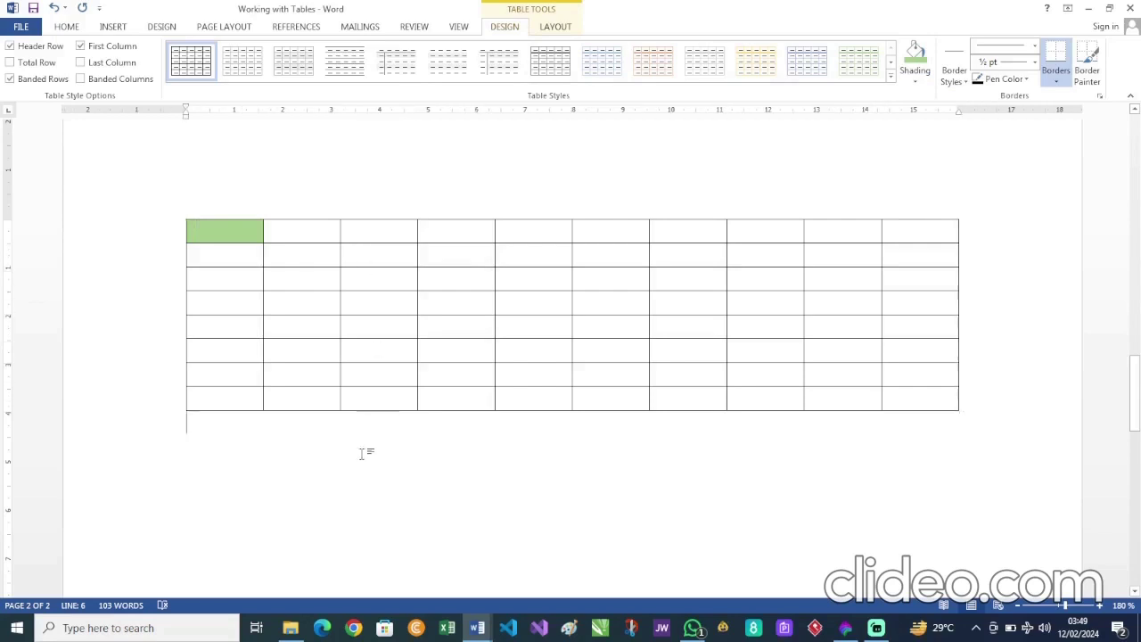
{"action": "left_click", "coordinate": [233, 232]}
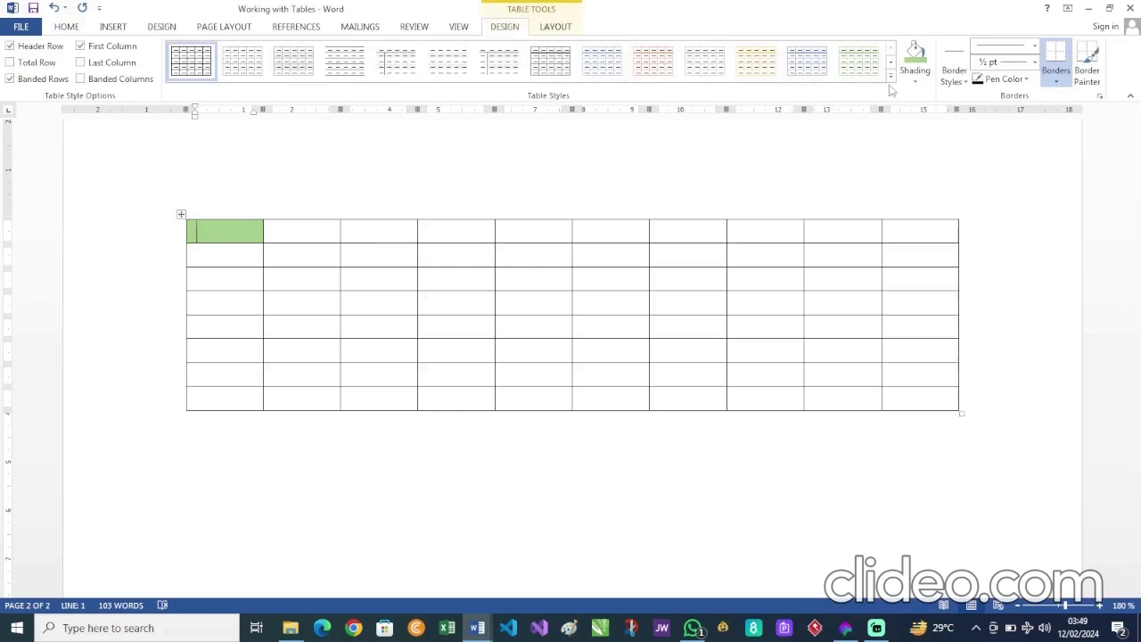
Step: Shade the first two cells in the third row of the 10-column table orange
{"action": "left_click_drag", "start_coordinate": [224, 280], "coordinate": [303, 280]}
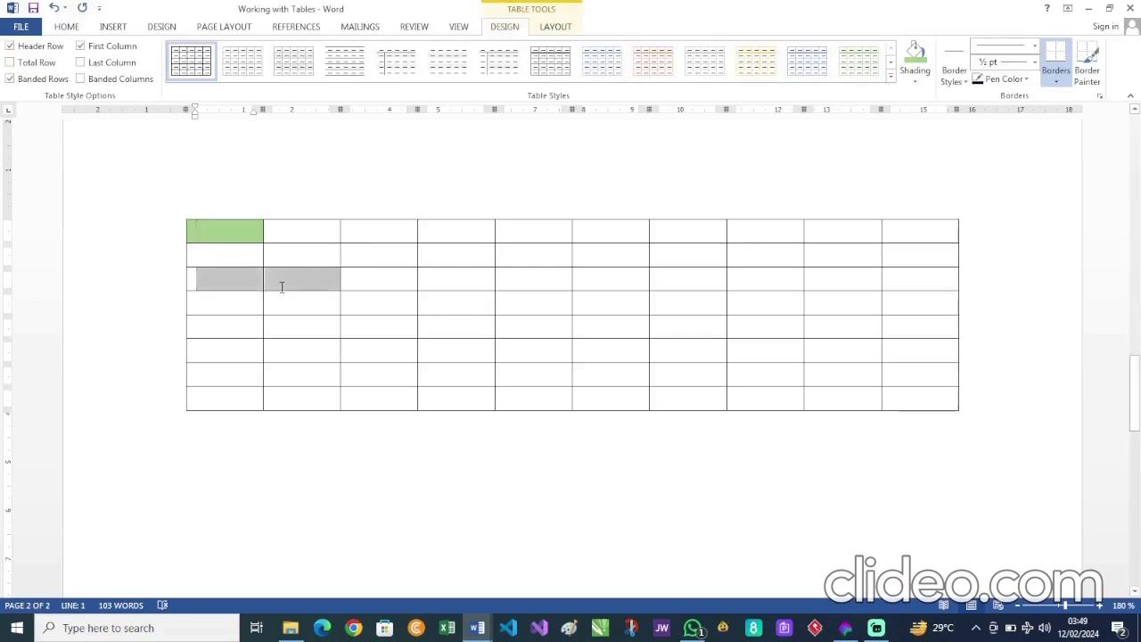
{"action": "left_click", "coordinate": [913, 82]}
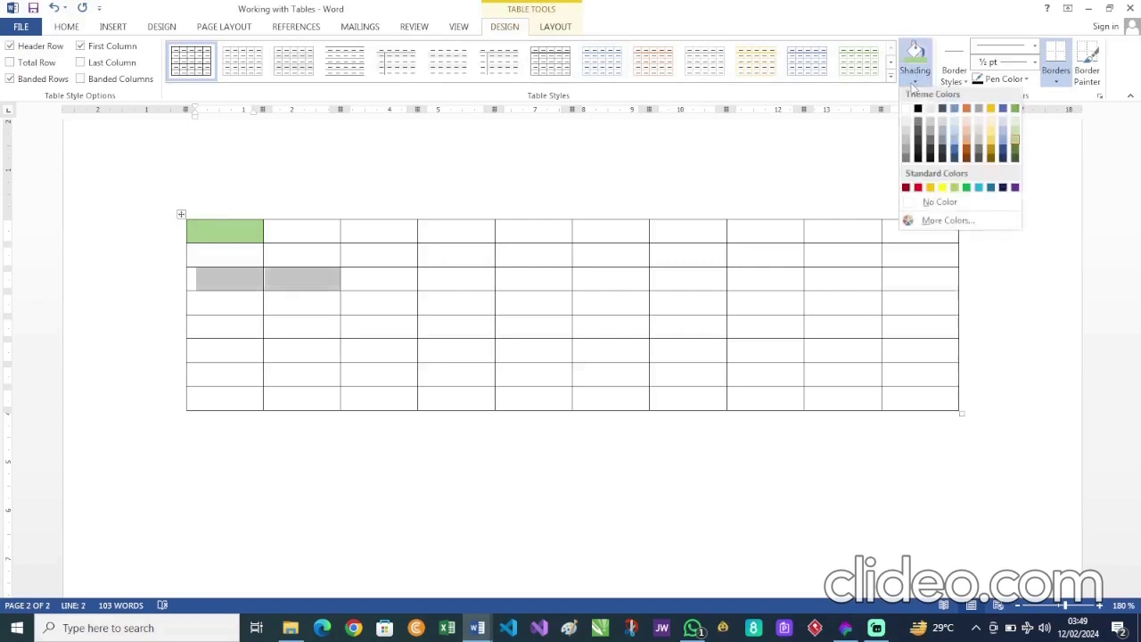
{"action": "left_click", "coordinate": [968, 110]}
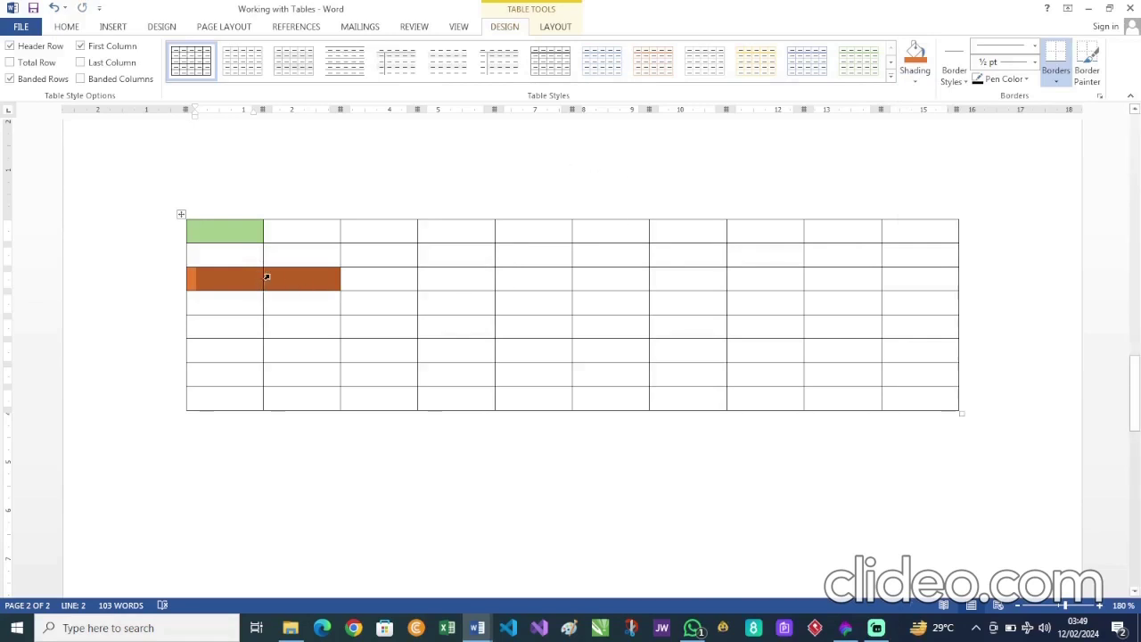
Step: Paint a black double-line border of 2 ¼ pt along the top edge of the 10-column table's first three columns
{"action": "left_click", "coordinate": [273, 275]}
{"action": "left_click_drag", "start_coordinate": [544, 279], "coordinate": [598, 285]}
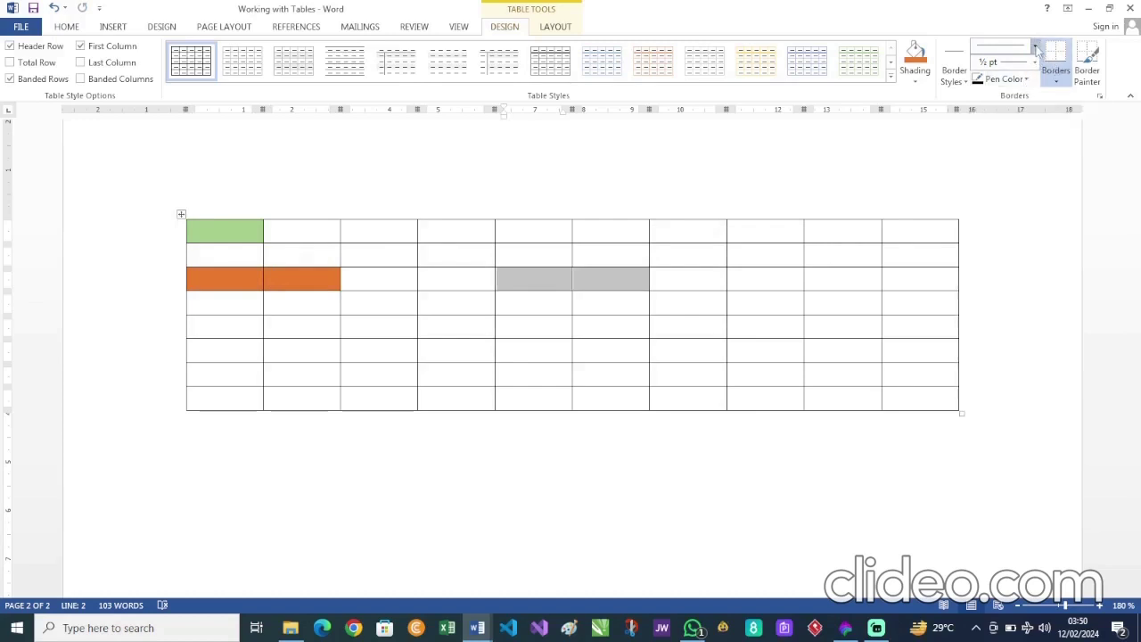
{"action": "left_click", "coordinate": [1035, 47]}
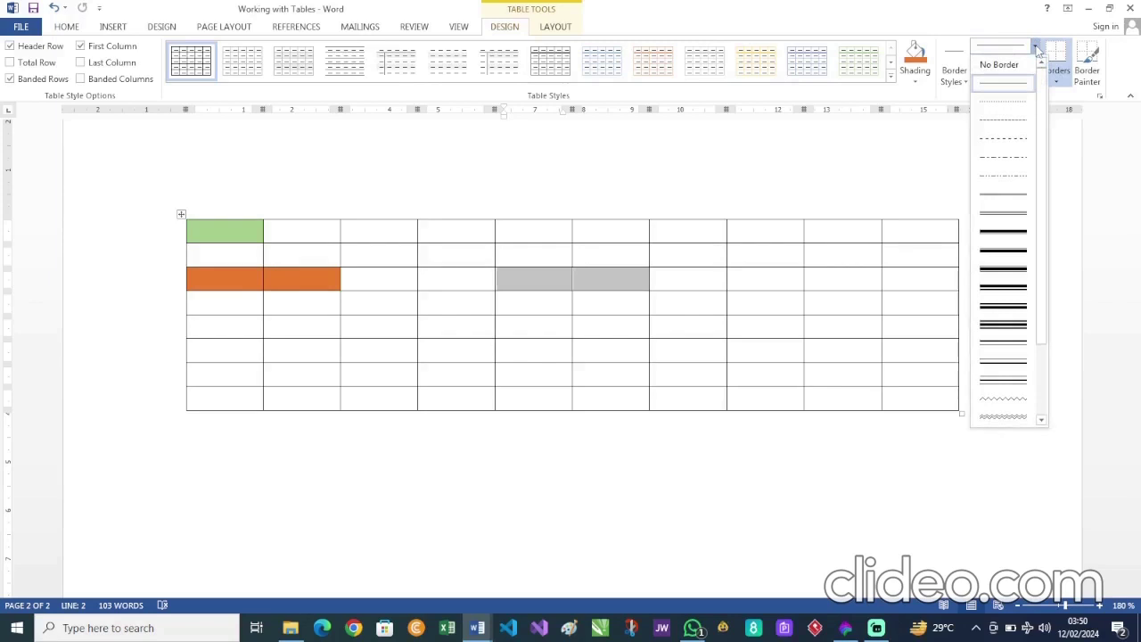
{"action": "left_click", "coordinate": [1004, 197]}
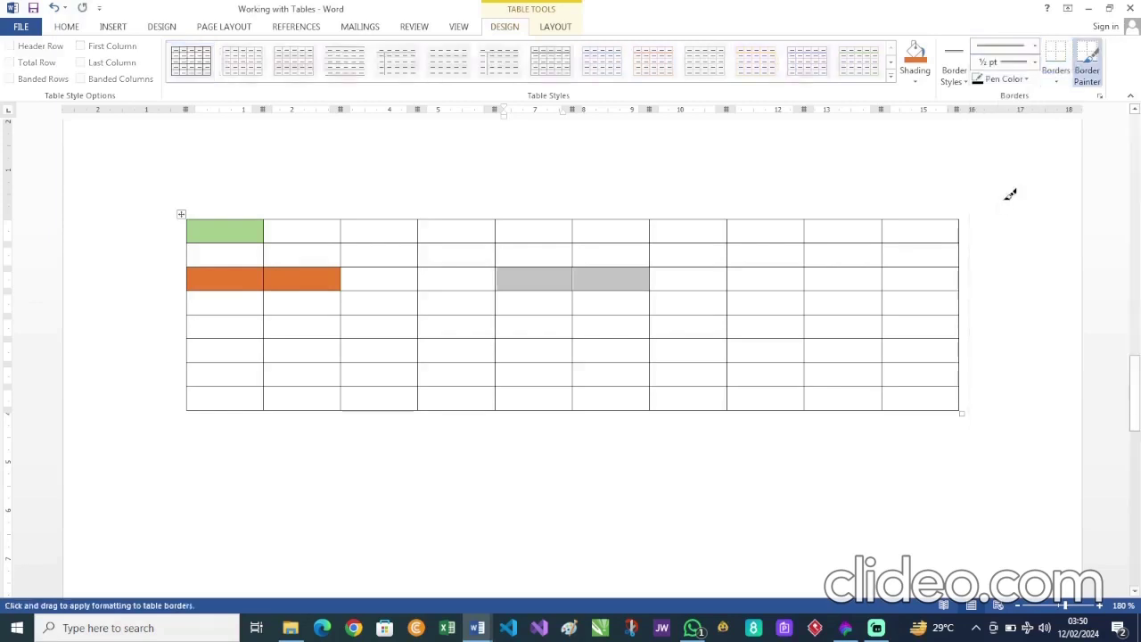
{"action": "left_click", "coordinate": [1035, 66]}
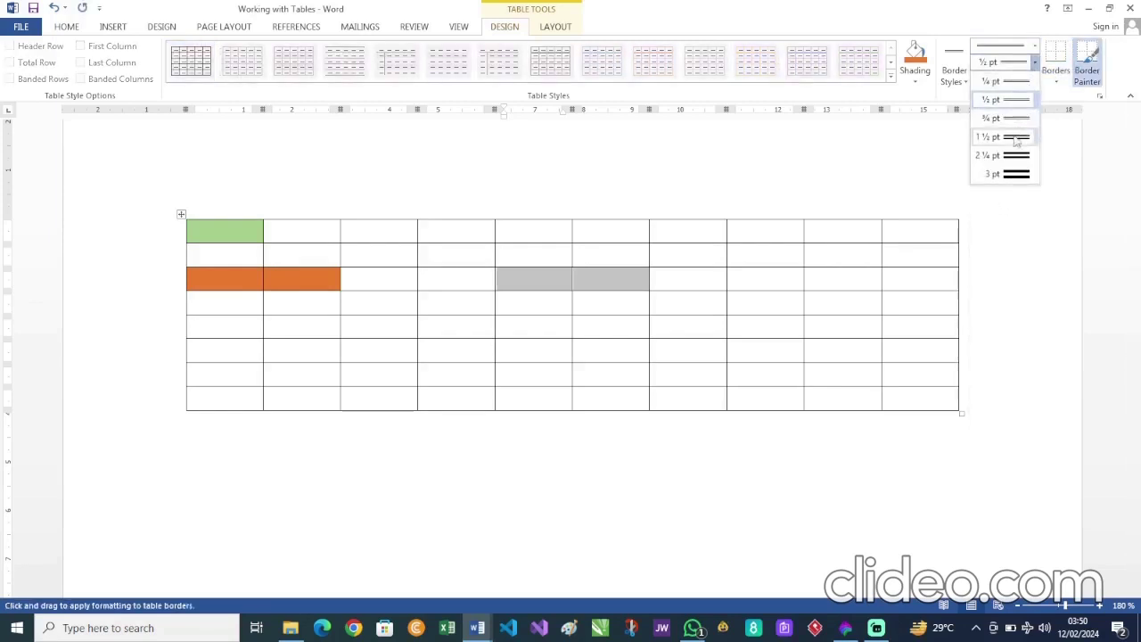
{"action": "left_click", "coordinate": [1017, 155]}
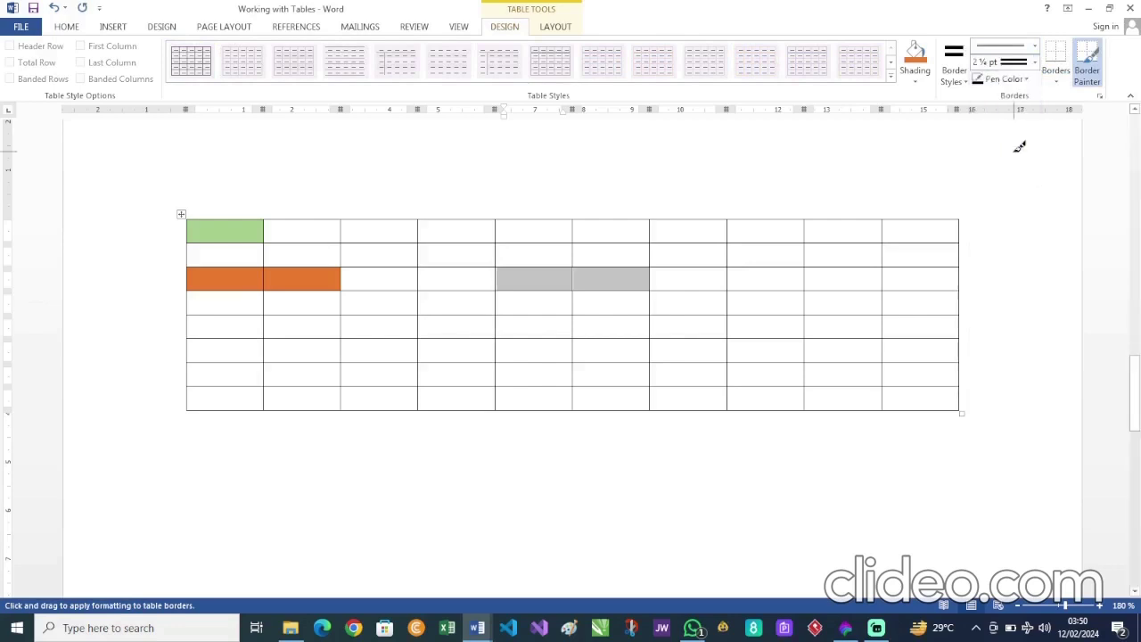
{"action": "left_click", "coordinate": [1026, 79]}
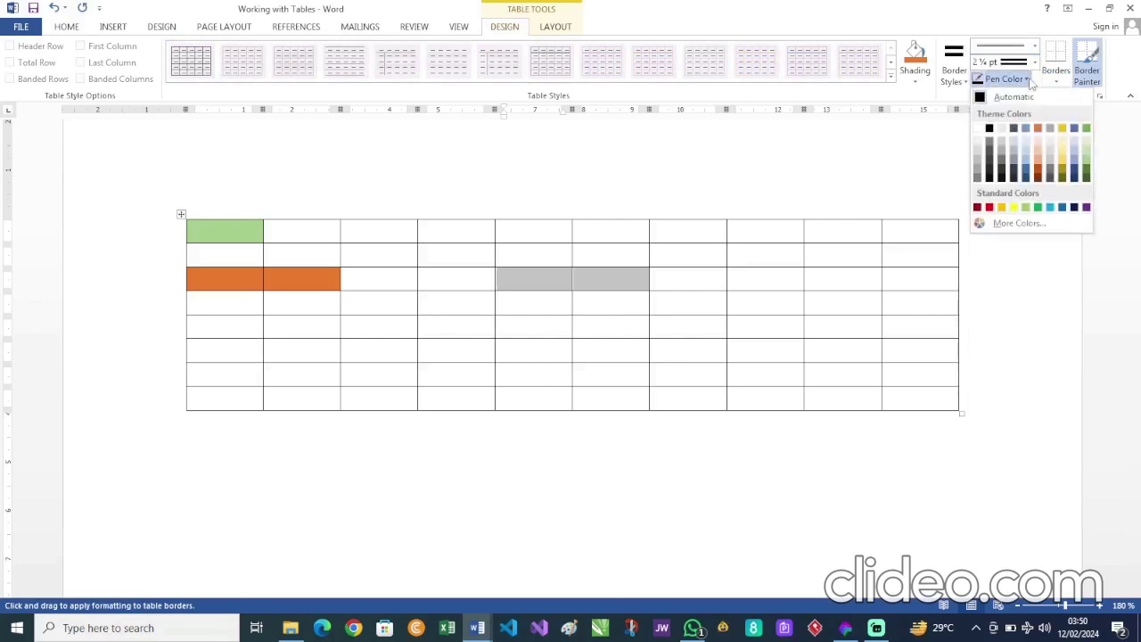
{"action": "left_click", "coordinate": [990, 129]}
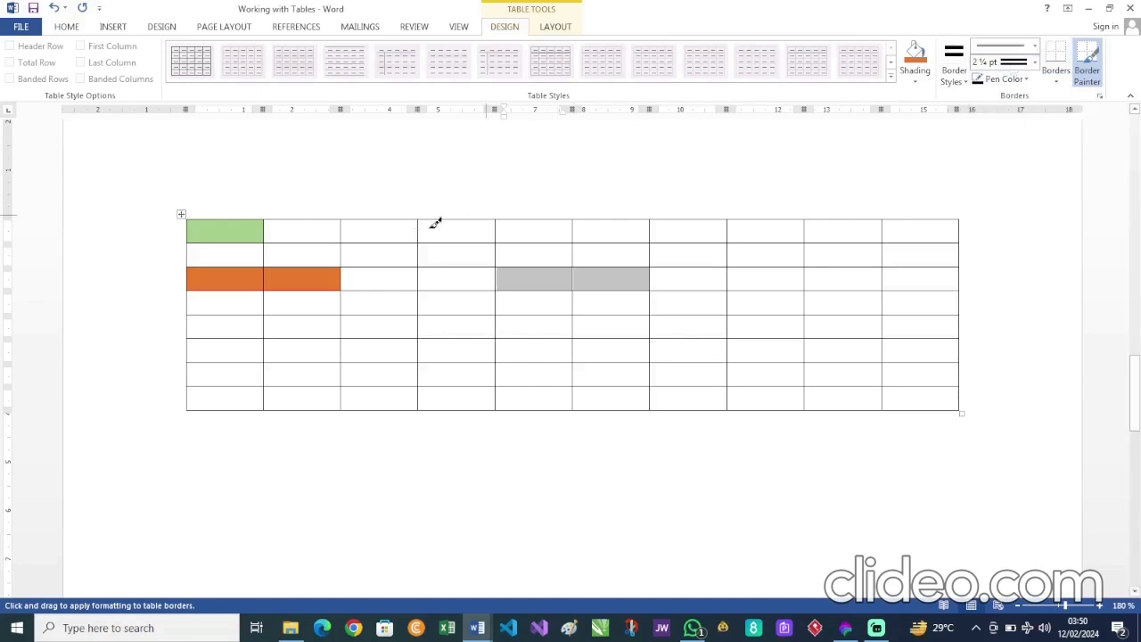
{"action": "left_click_drag", "start_coordinate": [420, 220], "coordinate": [420, 222]}
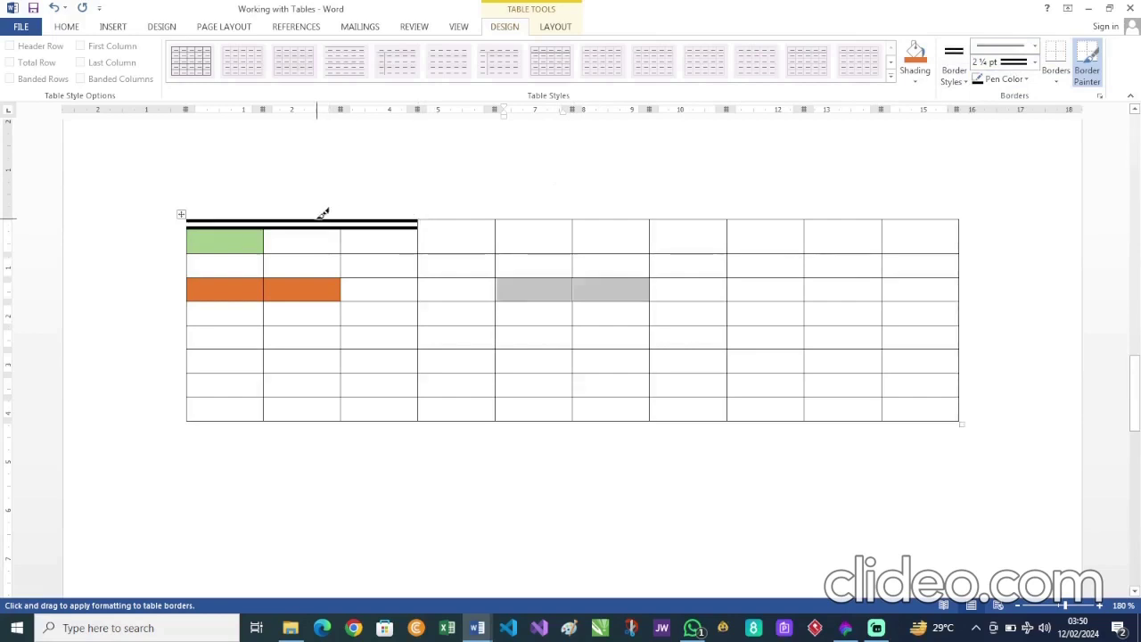
Step: Repaint the whole top edge of the 10-column table with a ¼ pt double-line border
{"action": "left_click", "coordinate": [1034, 62]}
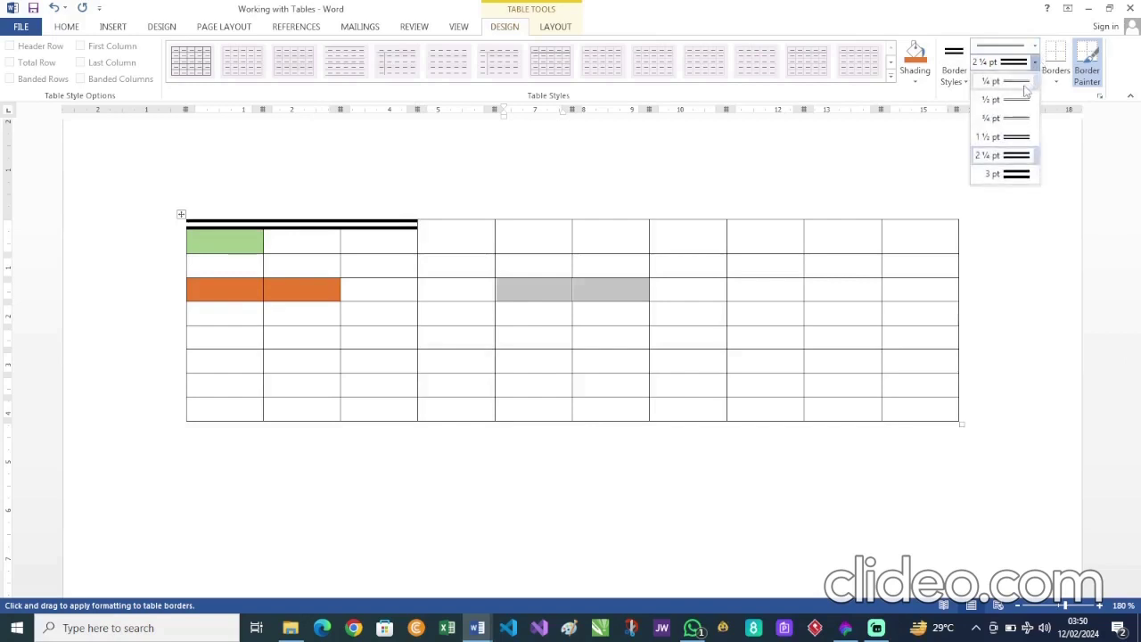
{"action": "left_click", "coordinate": [1023, 83]}
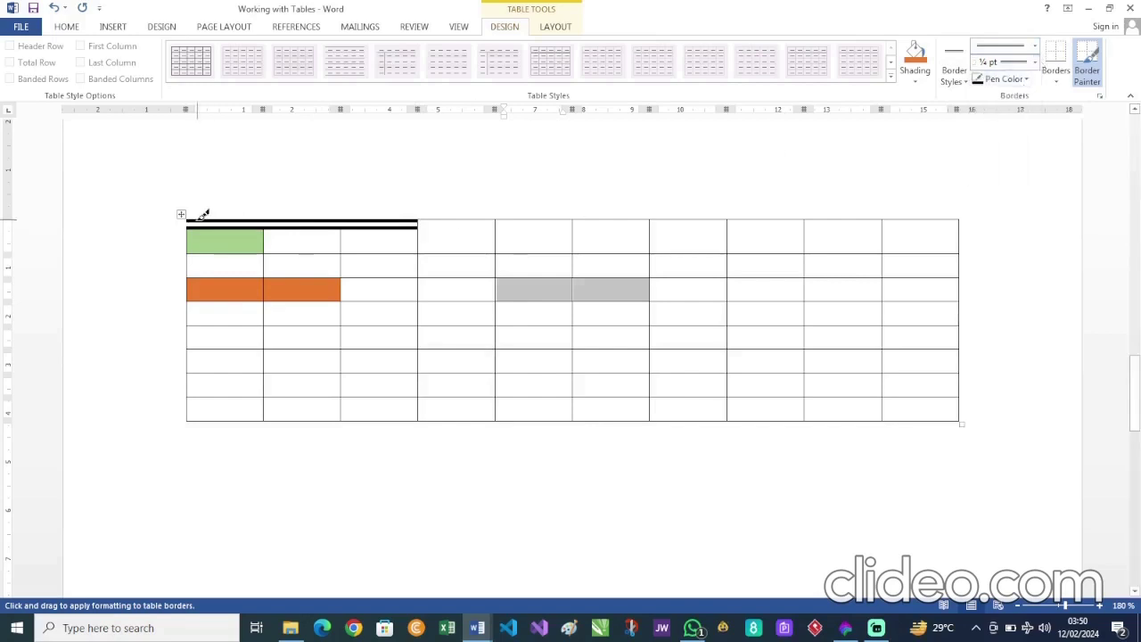
{"action": "left_click_drag", "start_coordinate": [204, 214], "coordinate": [579, 201]}
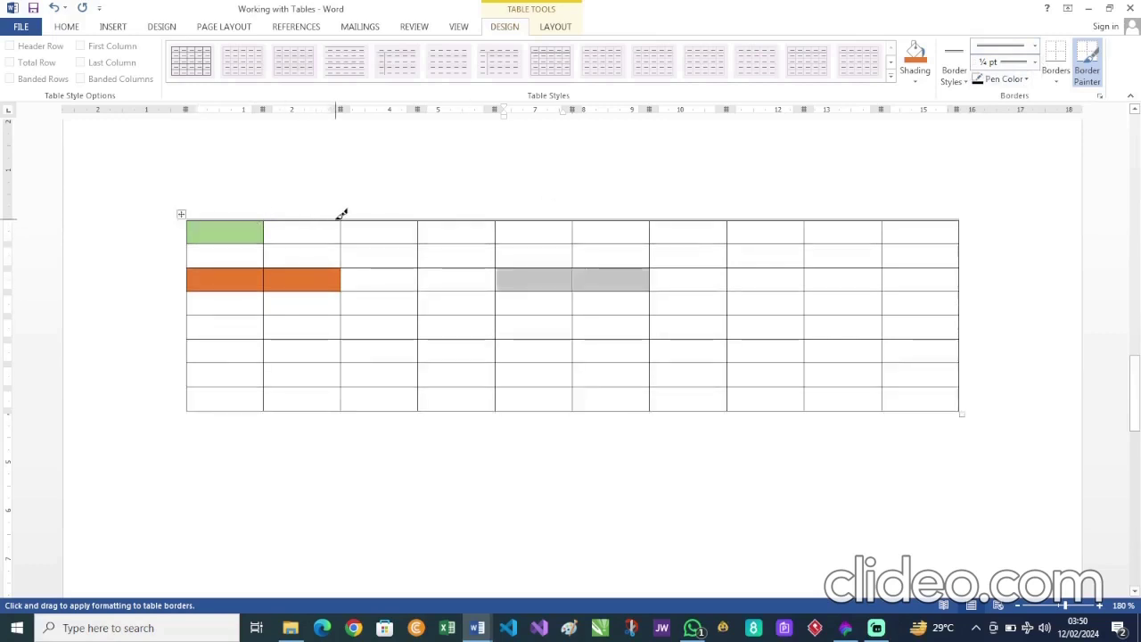
Step: Examine the repainted top border of the 10-column table up close and return to the 180% view
{"action": "left_click", "coordinate": [1086, 610]}
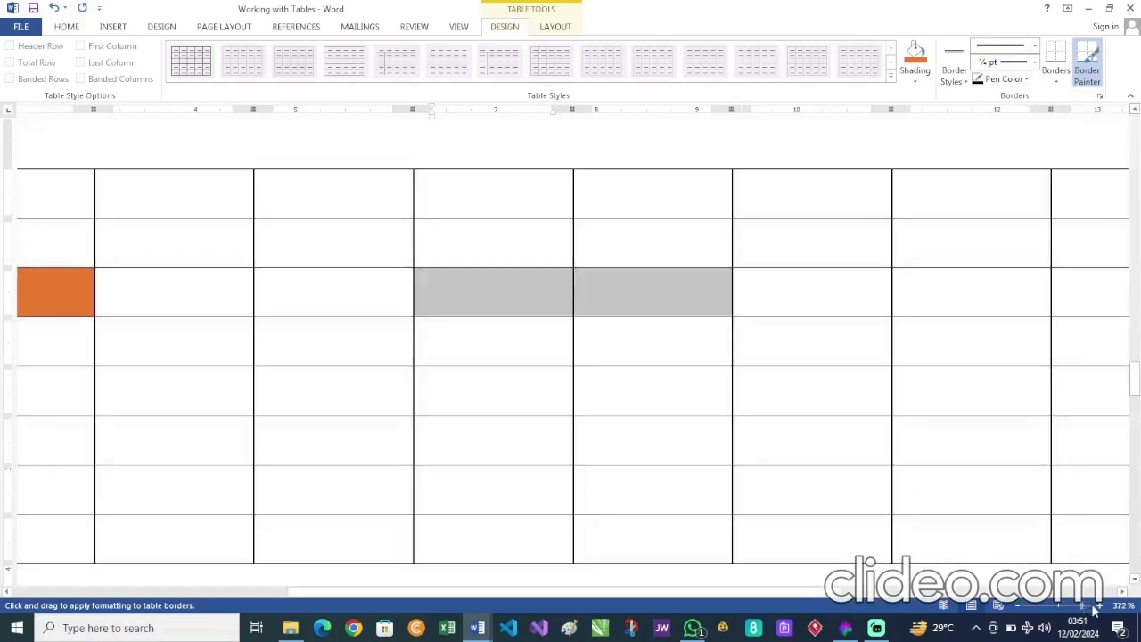
{"action": "left_click", "coordinate": [1094, 610]}
{"action": "scroll", "coordinate": [668, 299], "scroll_direction": "up", "scroll_amount": 3}
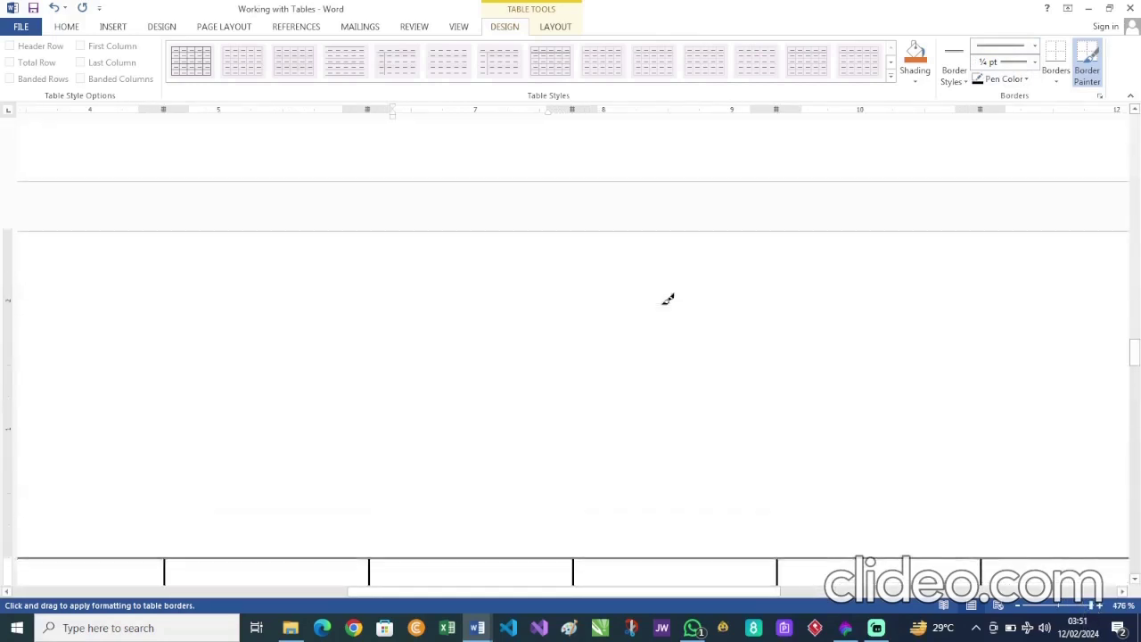
{"action": "scroll", "coordinate": [490, 387], "scroll_direction": "down", "scroll_amount": 3}
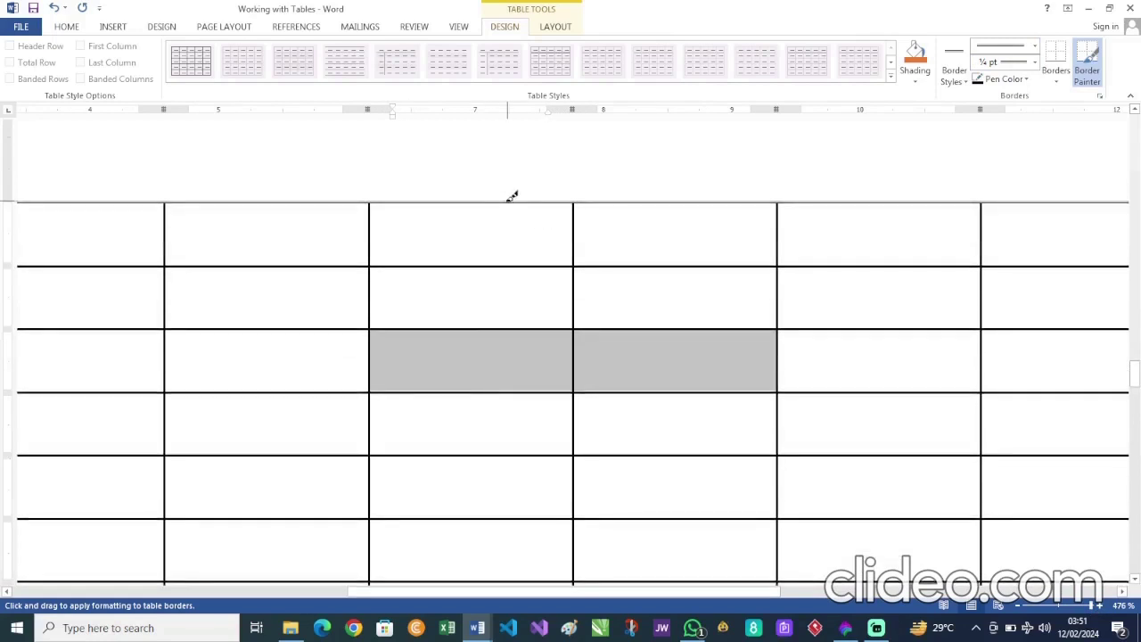
{"action": "left_click", "coordinate": [1060, 609]}
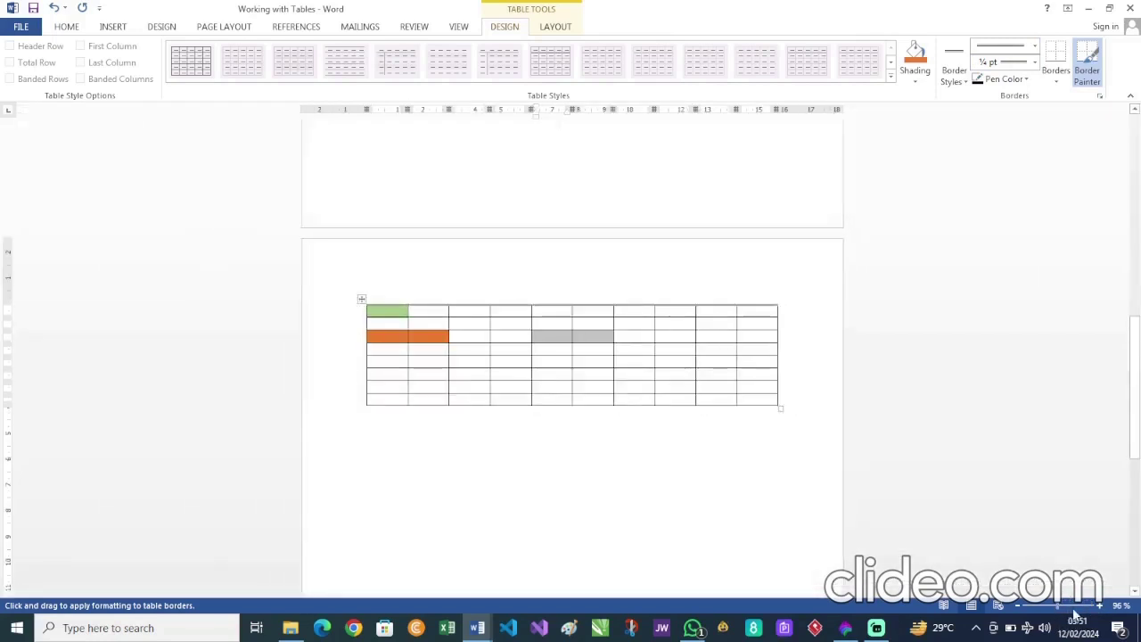
{"action": "left_click", "coordinate": [1075, 609]}
{"action": "left_click", "coordinate": [1067, 608]}
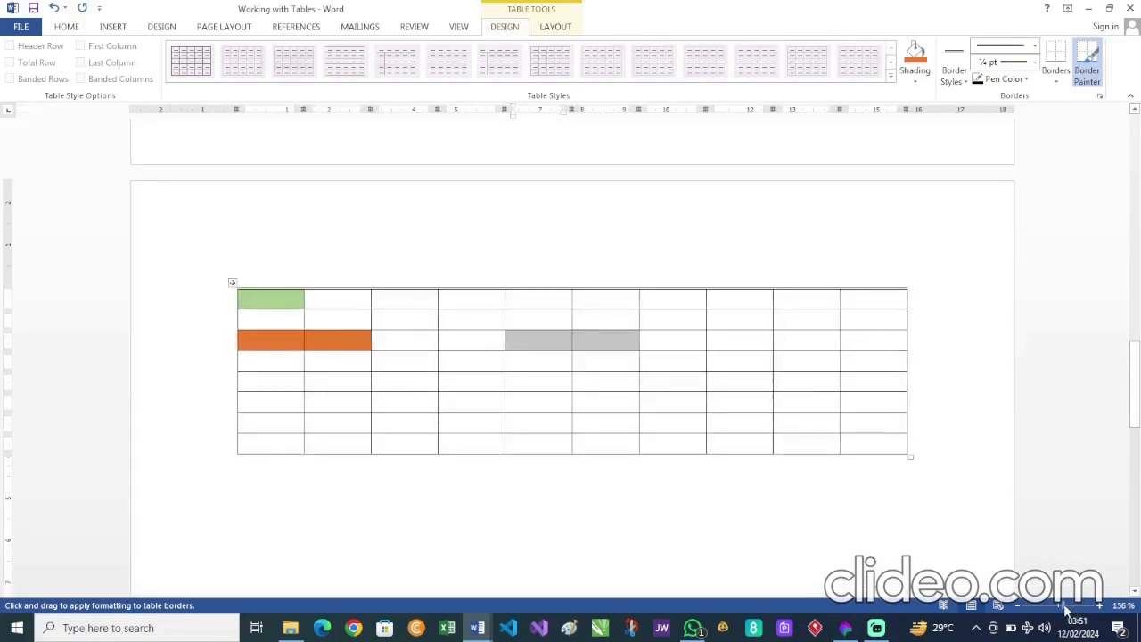
{"action": "left_click", "coordinate": [1069, 608]}
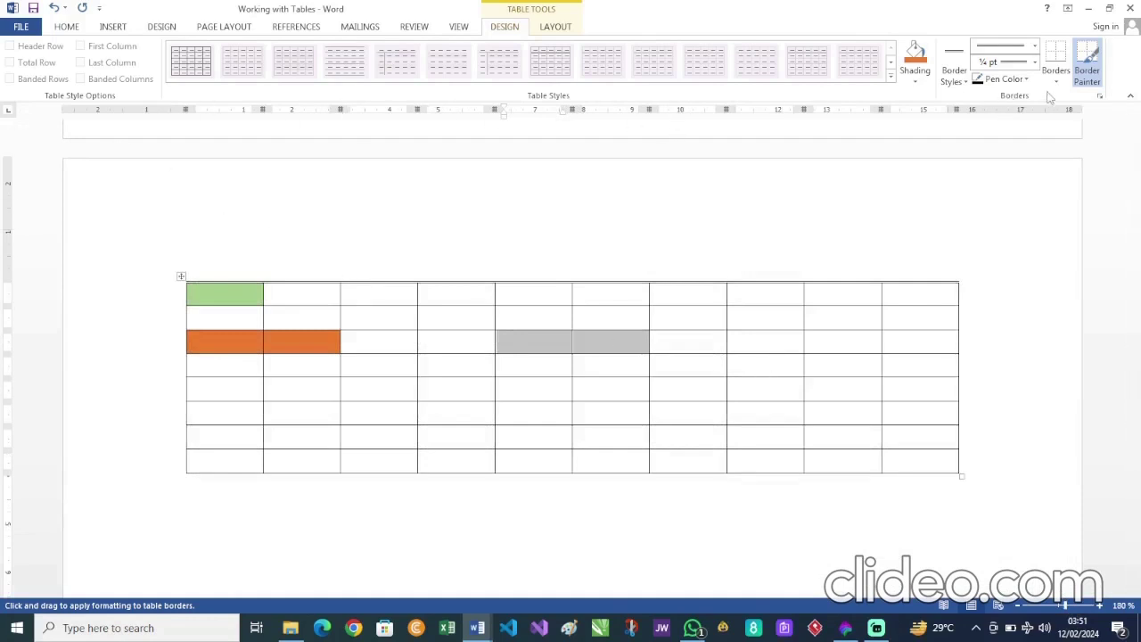
Step: Turn off the Border Painter and try selecting cell blocks that start at the fifth cell of the third row
{"action": "left_click", "coordinate": [1085, 78]}
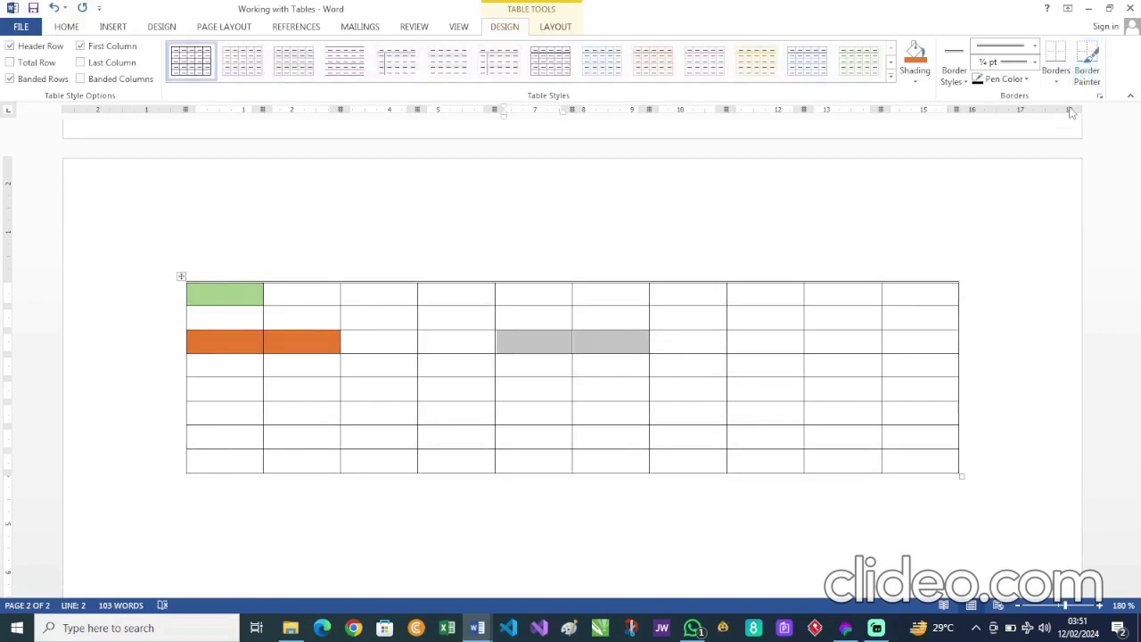
{"action": "left_click", "coordinate": [523, 354]}
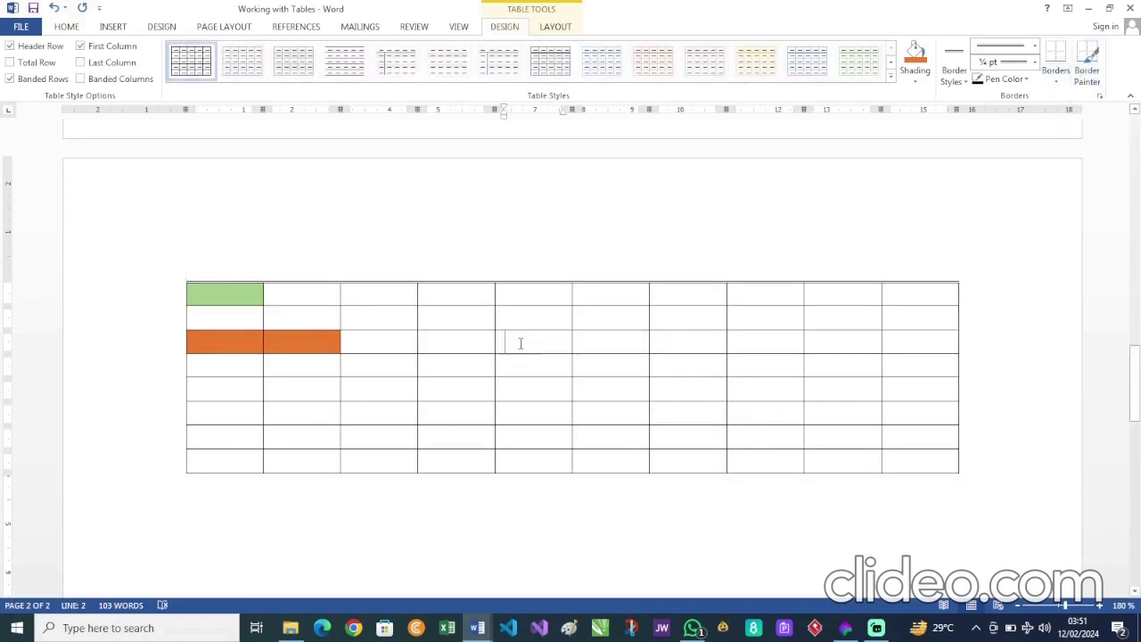
{"action": "left_click_drag", "start_coordinate": [515, 339], "coordinate": [593, 336]}
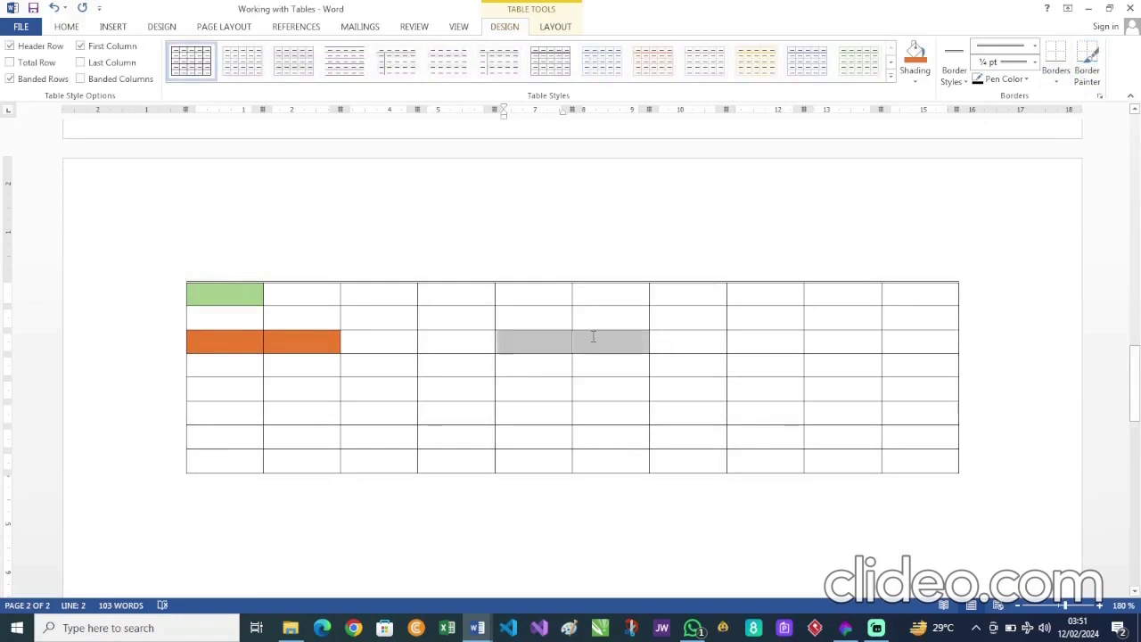
{"action": "left_click", "coordinate": [515, 349]}
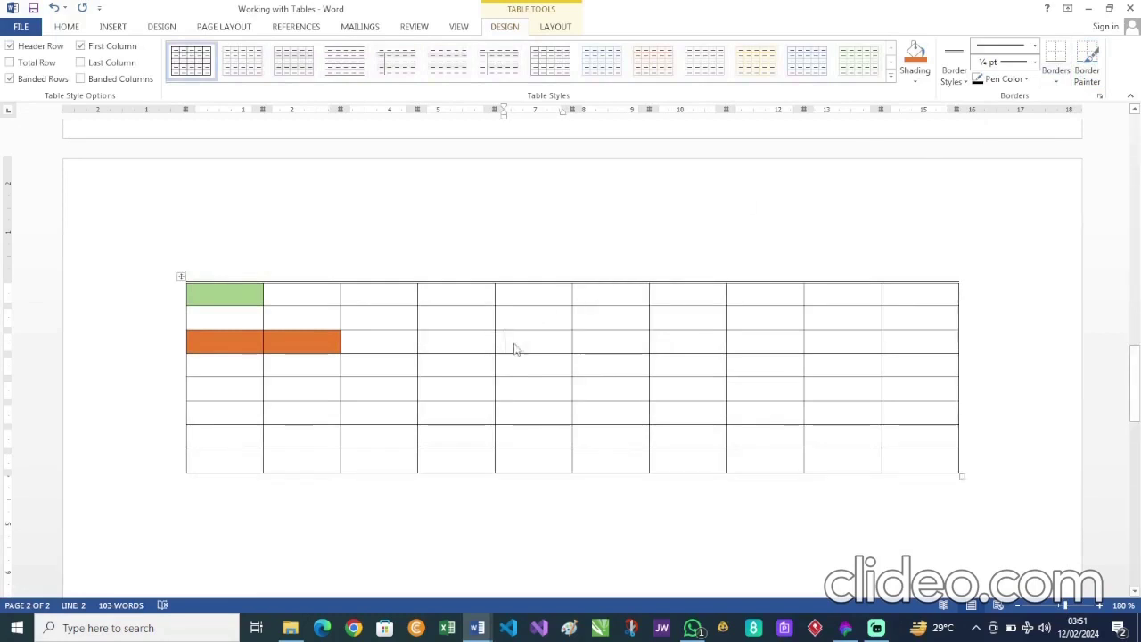
{"action": "mouse_move", "coordinate": [514, 336]}
{"action": "left_mouse_down"}
{"action": "mouse_move", "coordinate": [668, 341]}
{"action": "mouse_move", "coordinate": [677, 372]}
{"action": "left_mouse_up"}
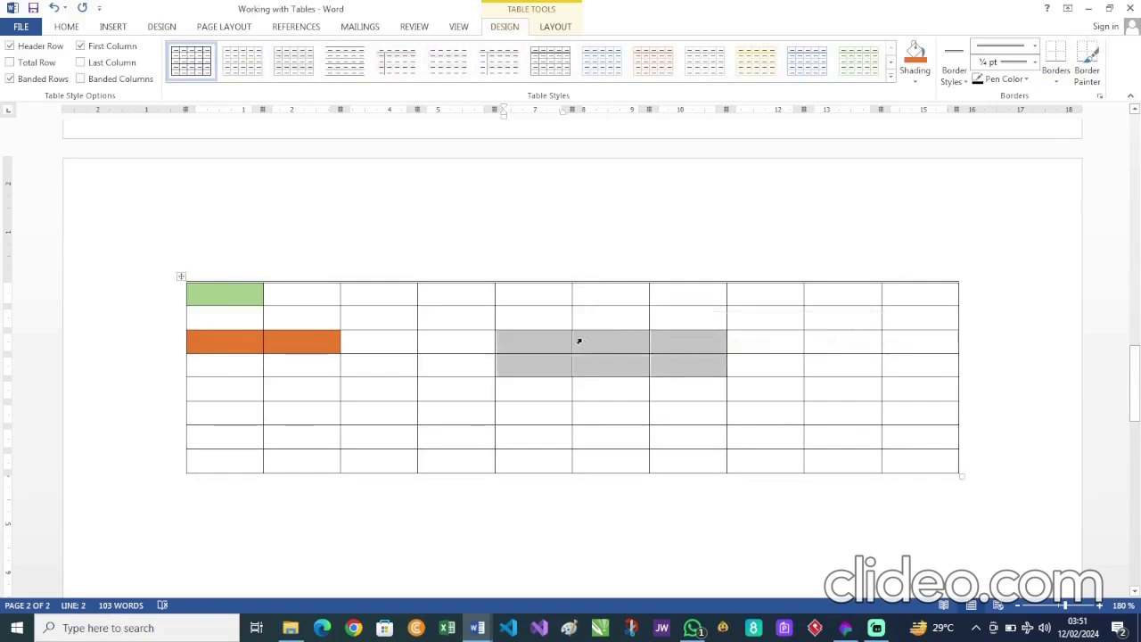
{"action": "left_click", "coordinate": [545, 343]}
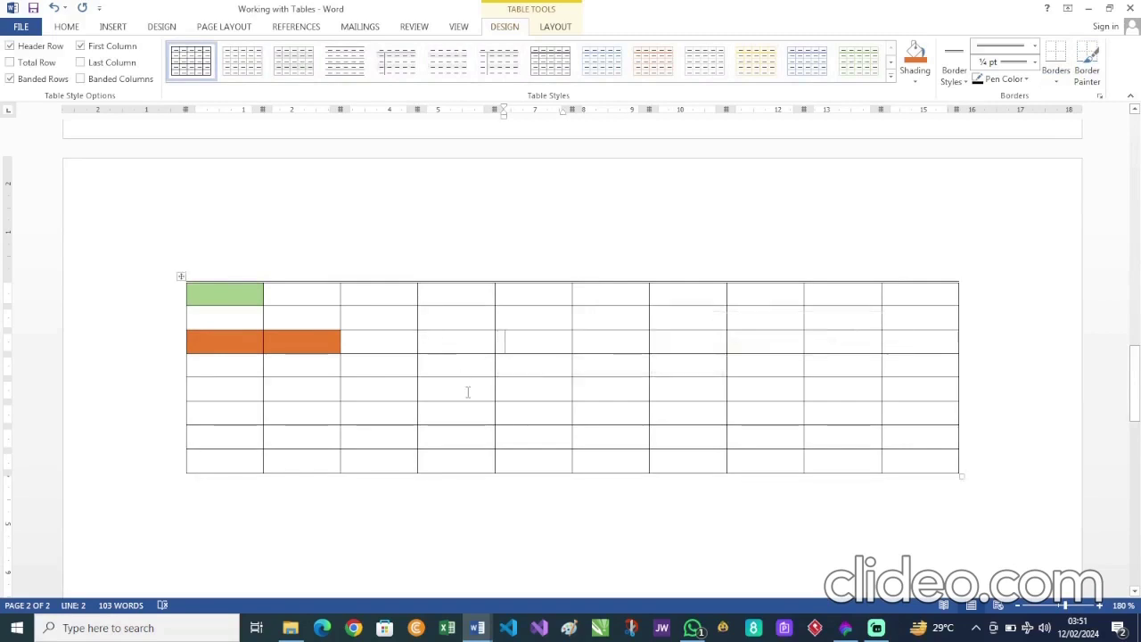
Step: Set all borders of the cells in columns 4 to 7 of rows 6 and 7 to red with a 1 ½ pt width
{"action": "left_click_drag", "start_coordinate": [458, 393], "coordinate": [679, 443]}
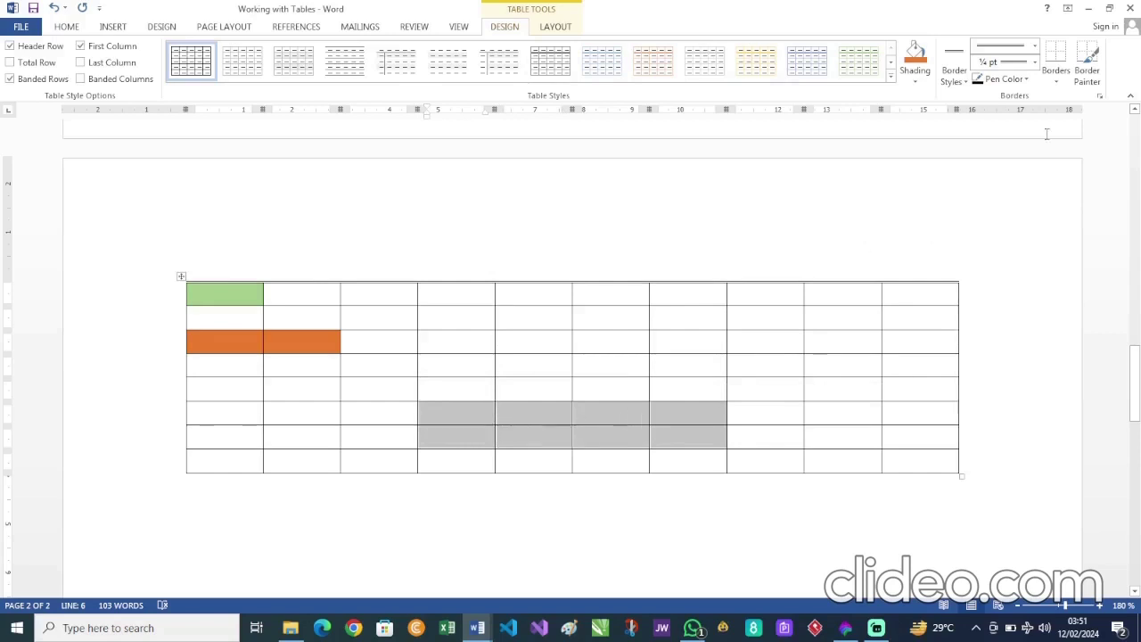
{"action": "left_click", "coordinate": [1057, 80]}
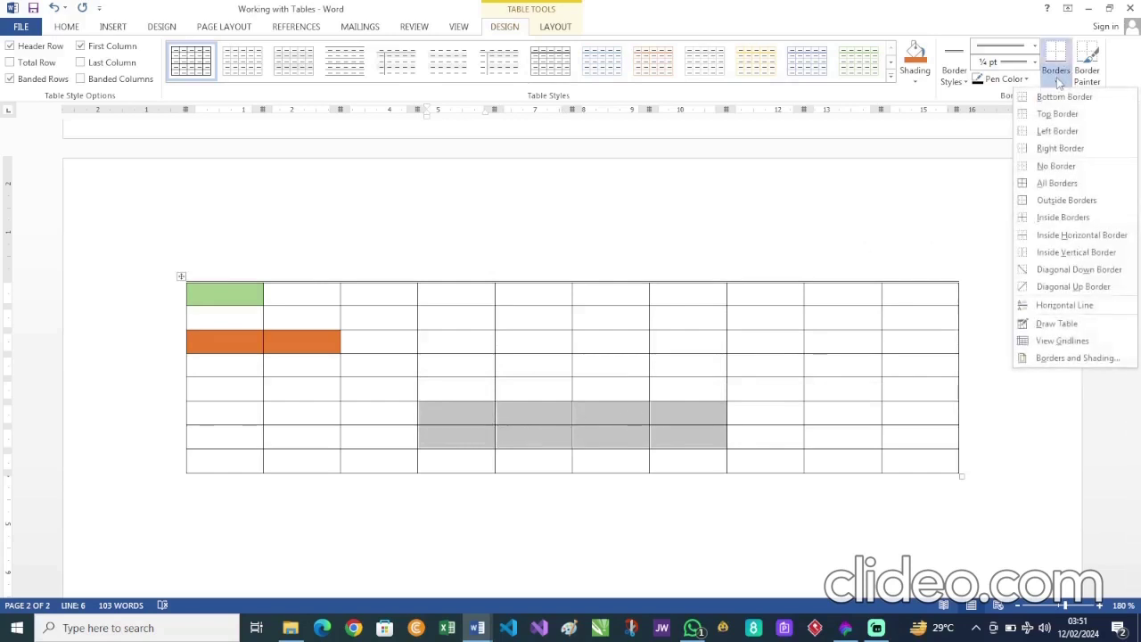
{"action": "left_click", "coordinate": [1050, 358]}
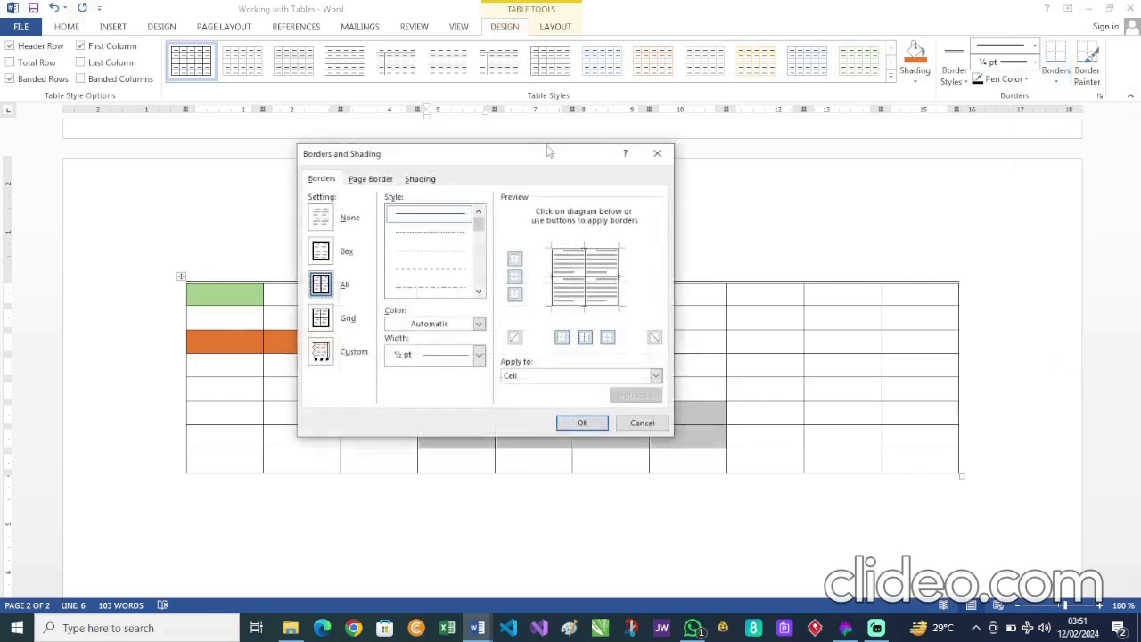
{"action": "left_click_drag", "start_coordinate": [549, 152], "coordinate": [864, 87]}
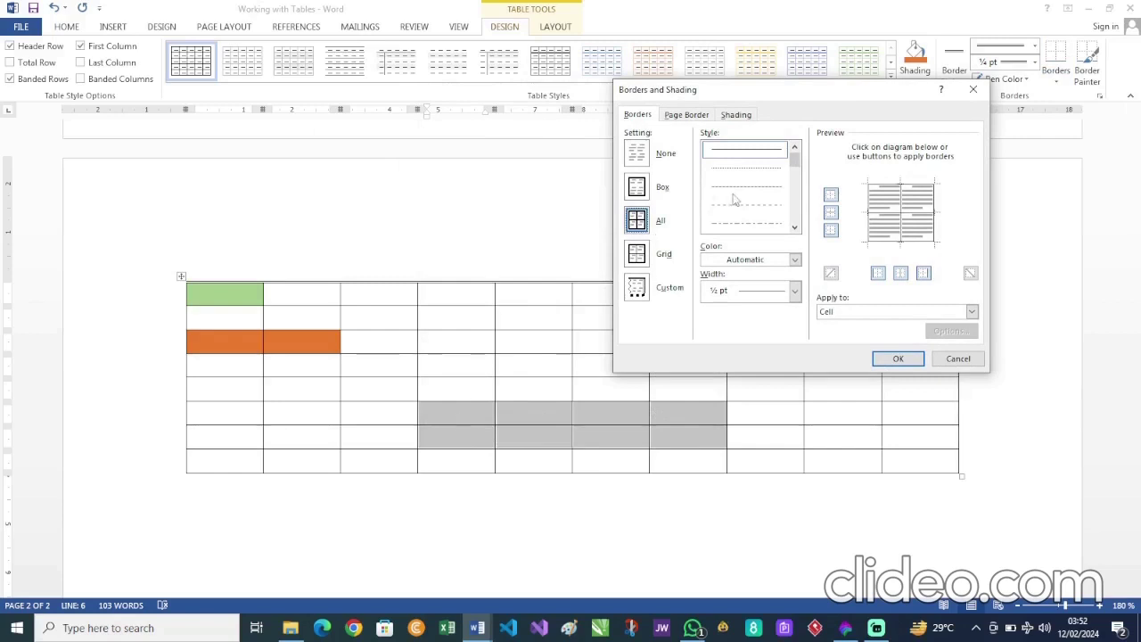
{"action": "left_click", "coordinate": [794, 260]}
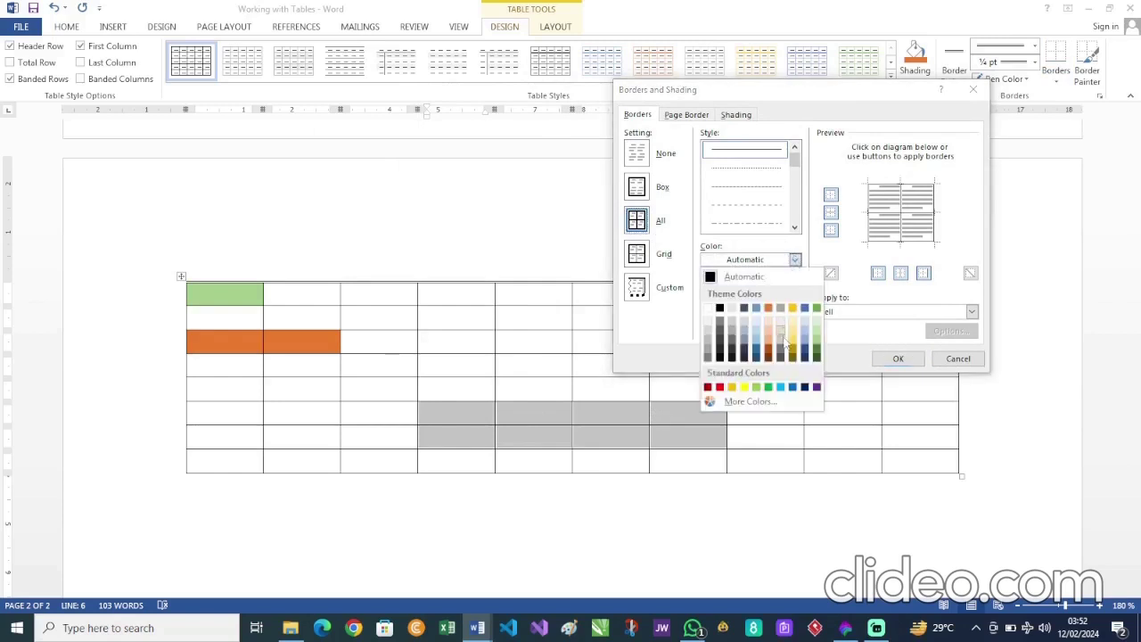
{"action": "left_click", "coordinate": [719, 387]}
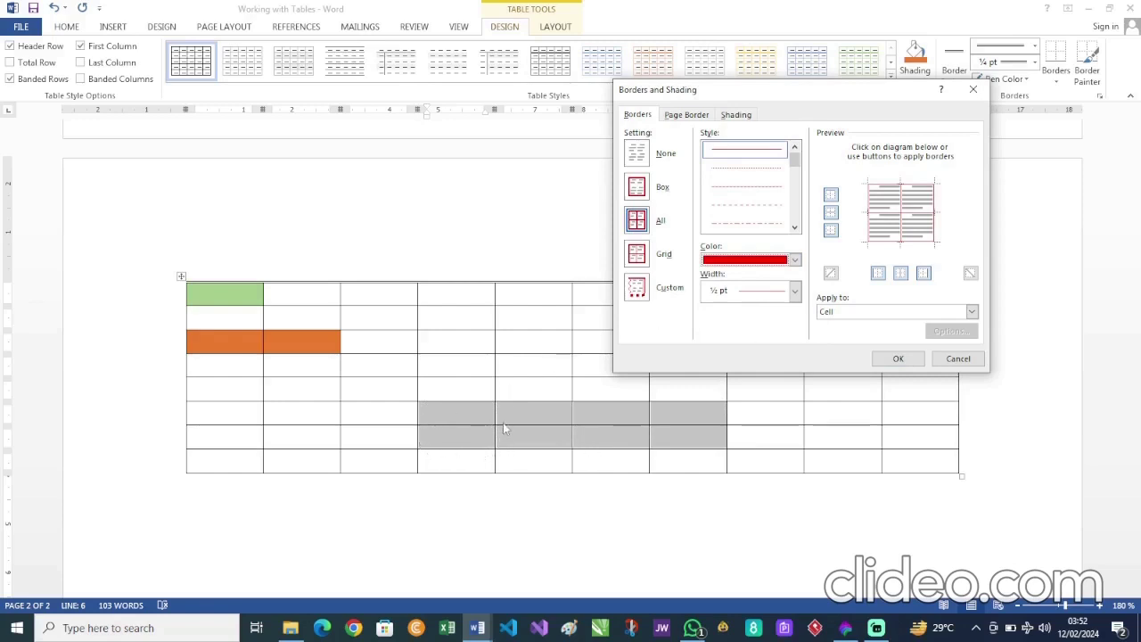
{"action": "left_click", "coordinate": [794, 291]}
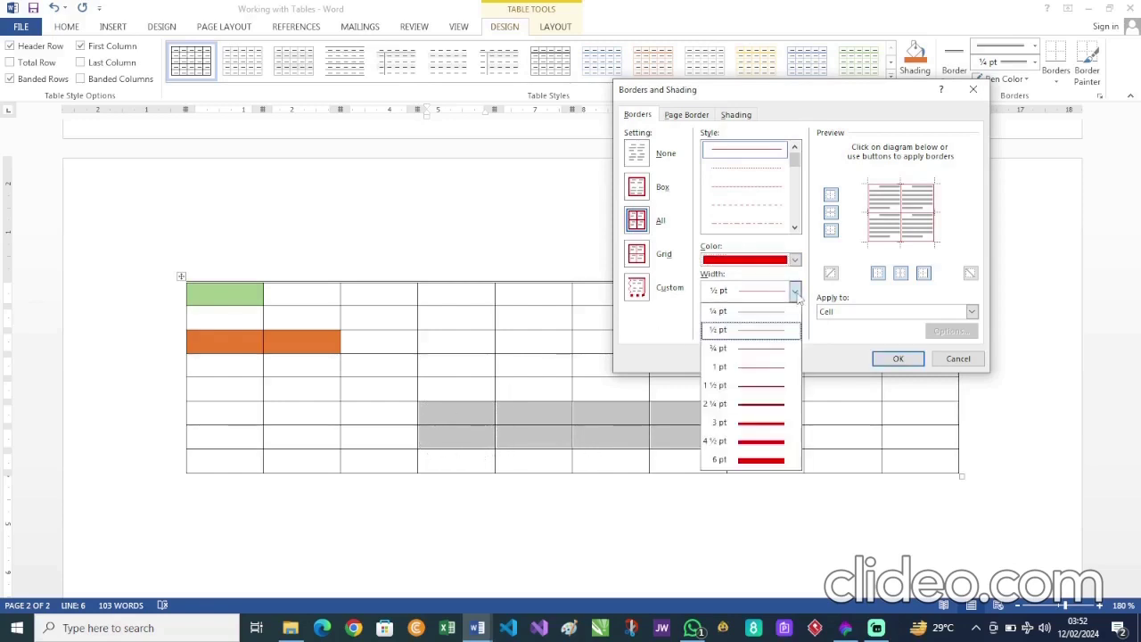
{"action": "left_click", "coordinate": [772, 387]}
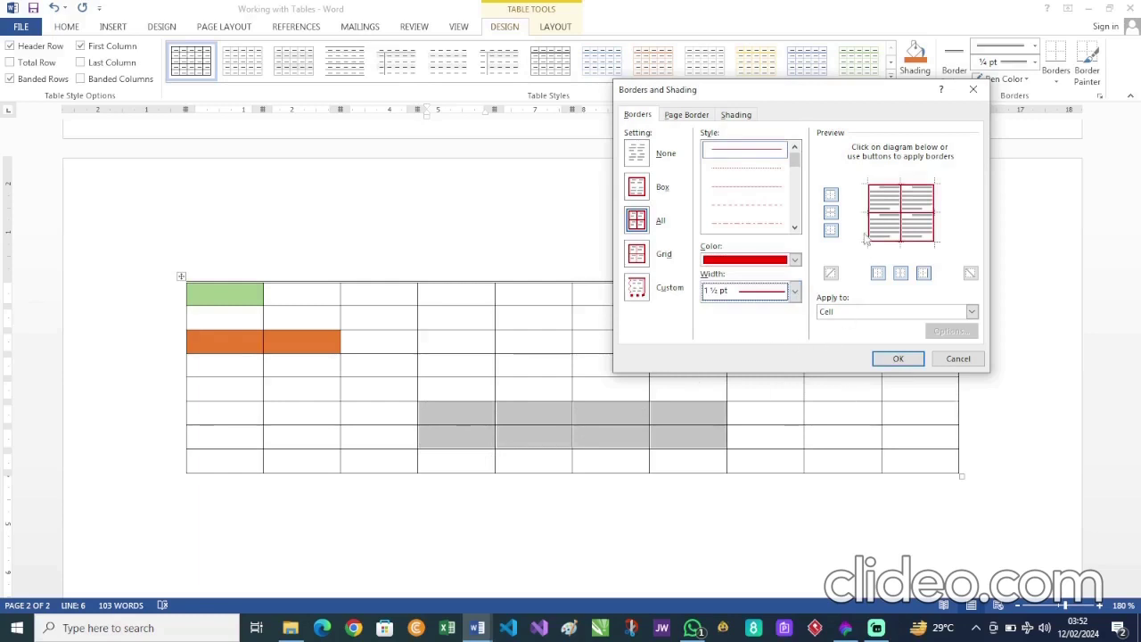
Step: Preview the selected cells' borders in blue, return the colour to red and apply the borders
{"action": "left_click", "coordinate": [795, 260]}
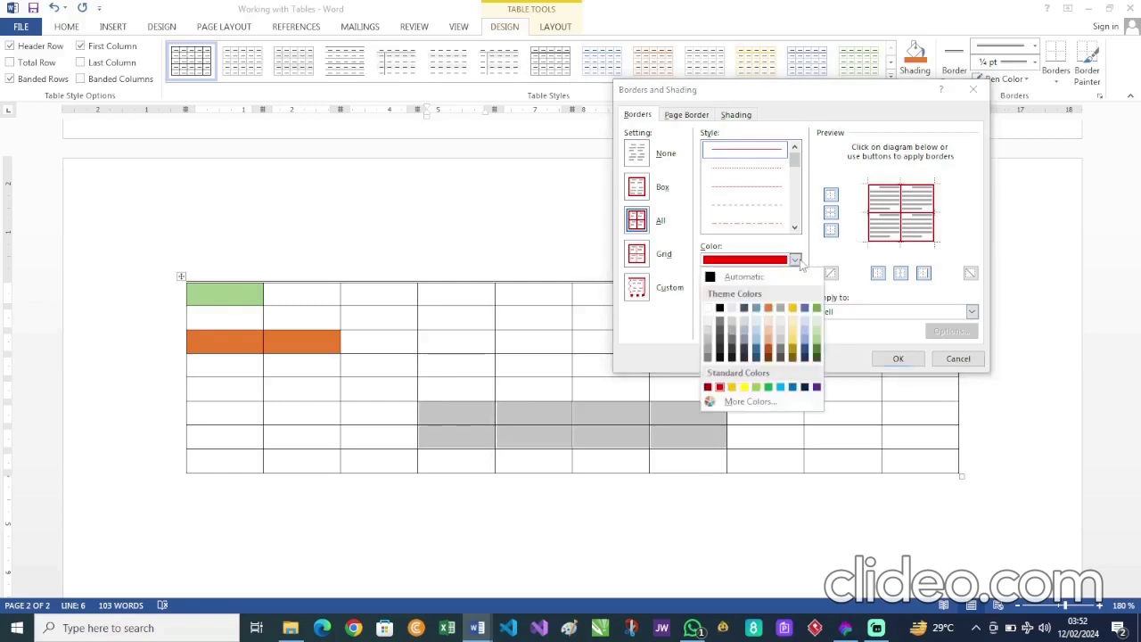
{"action": "left_click", "coordinate": [756, 306]}
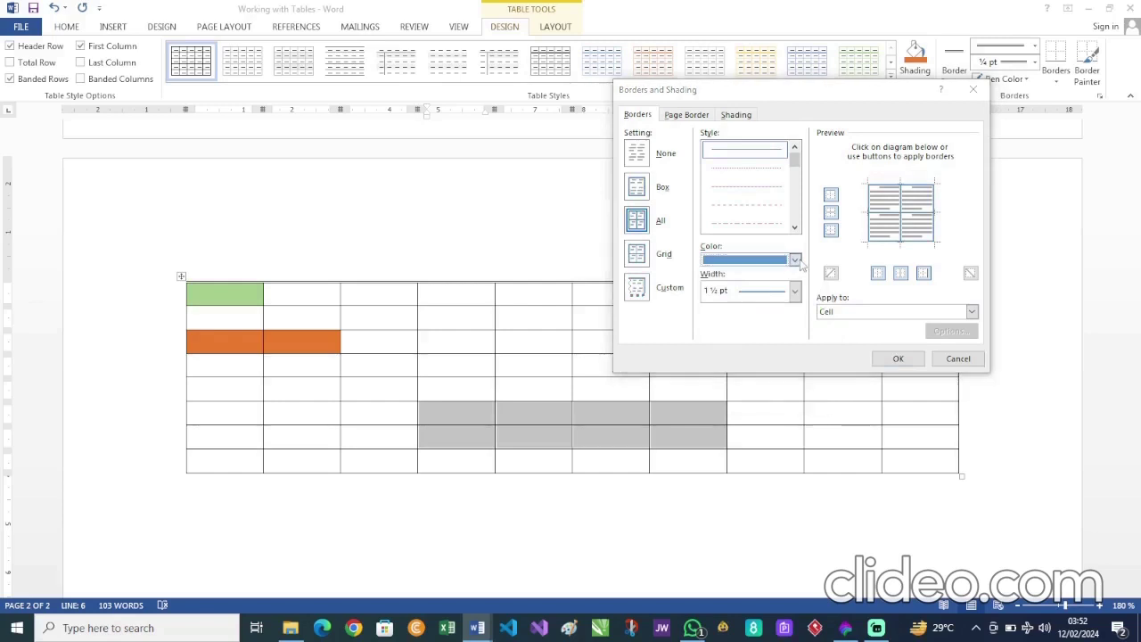
{"action": "left_click", "coordinate": [795, 259]}
{"action": "left_click", "coordinate": [720, 387]}
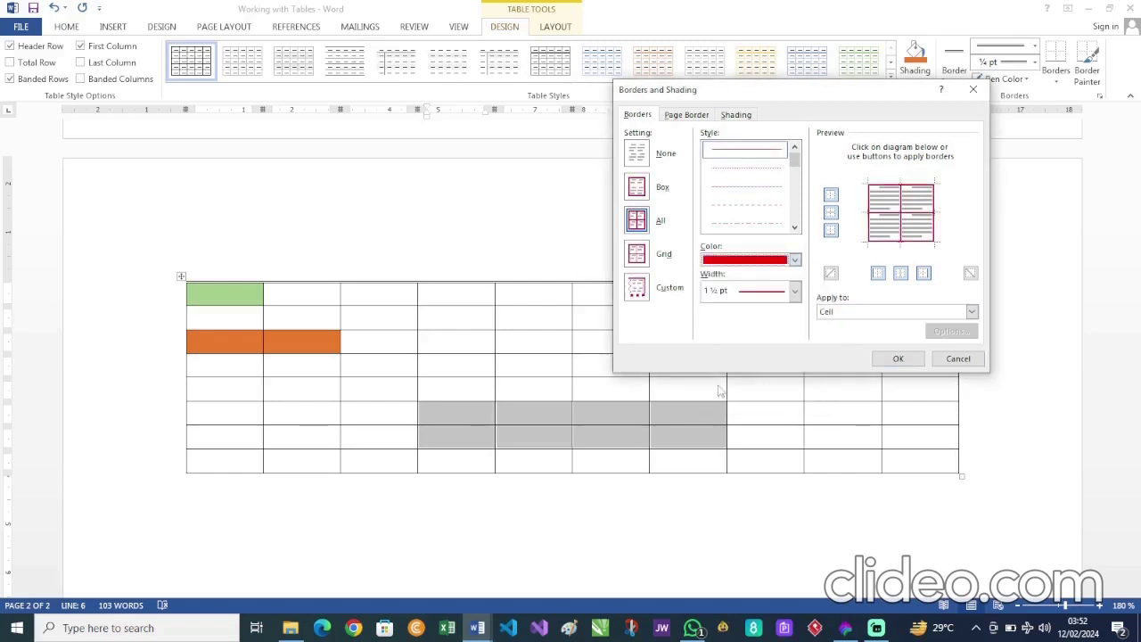
{"action": "left_click", "coordinate": [897, 358]}
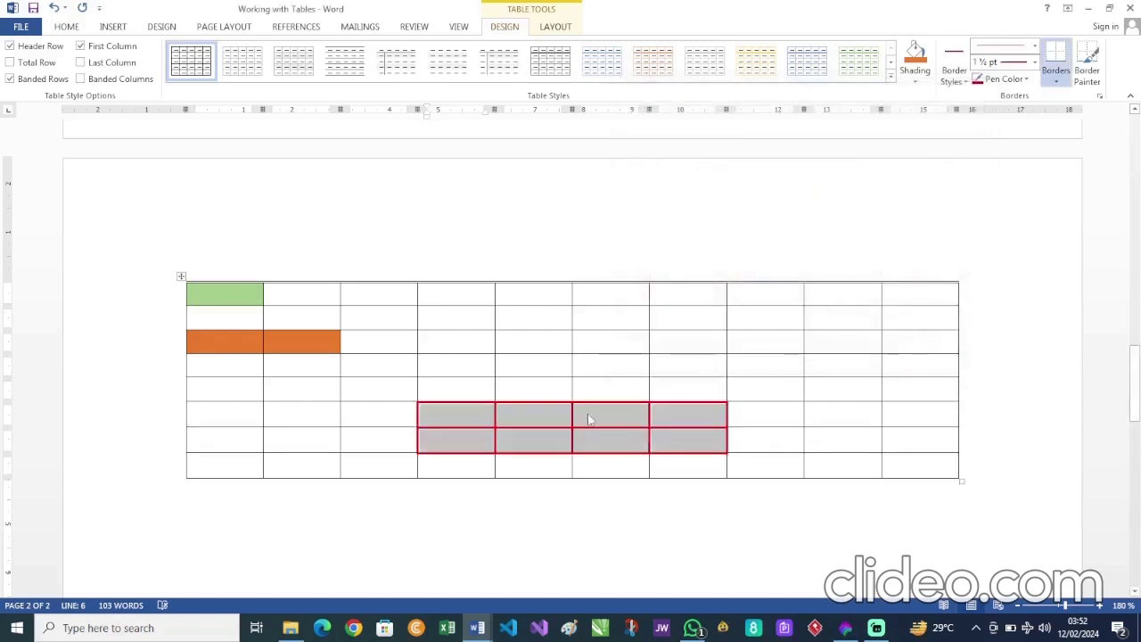
Step: Set up custom borders for the selected cells with light blue outside borders
{"action": "left_click", "coordinate": [1056, 82]}
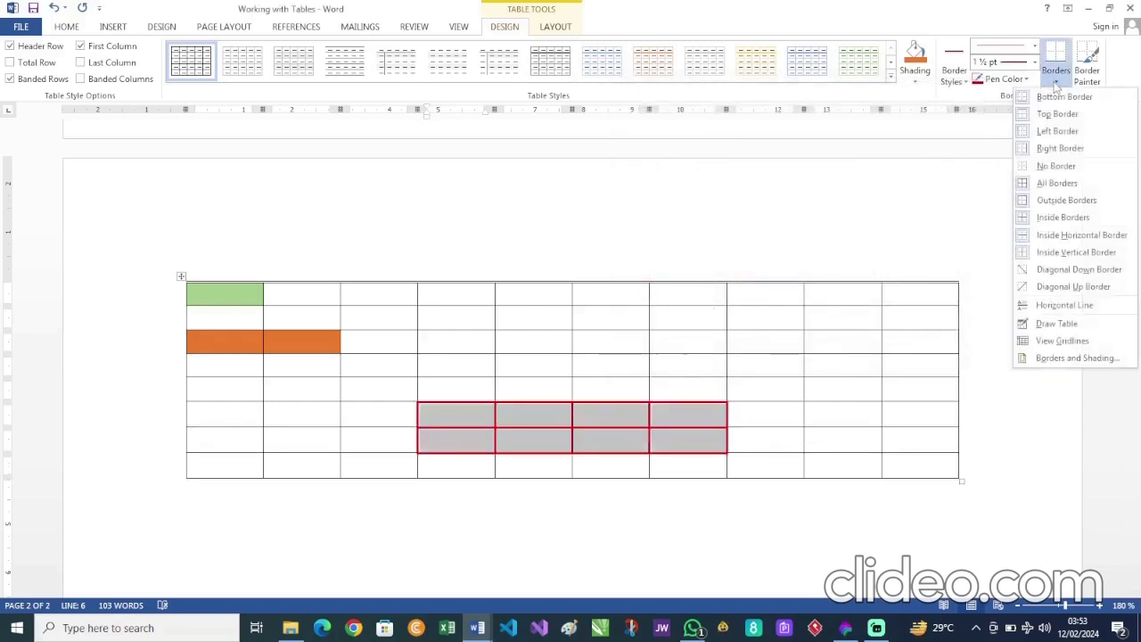
{"action": "left_click", "coordinate": [1058, 358]}
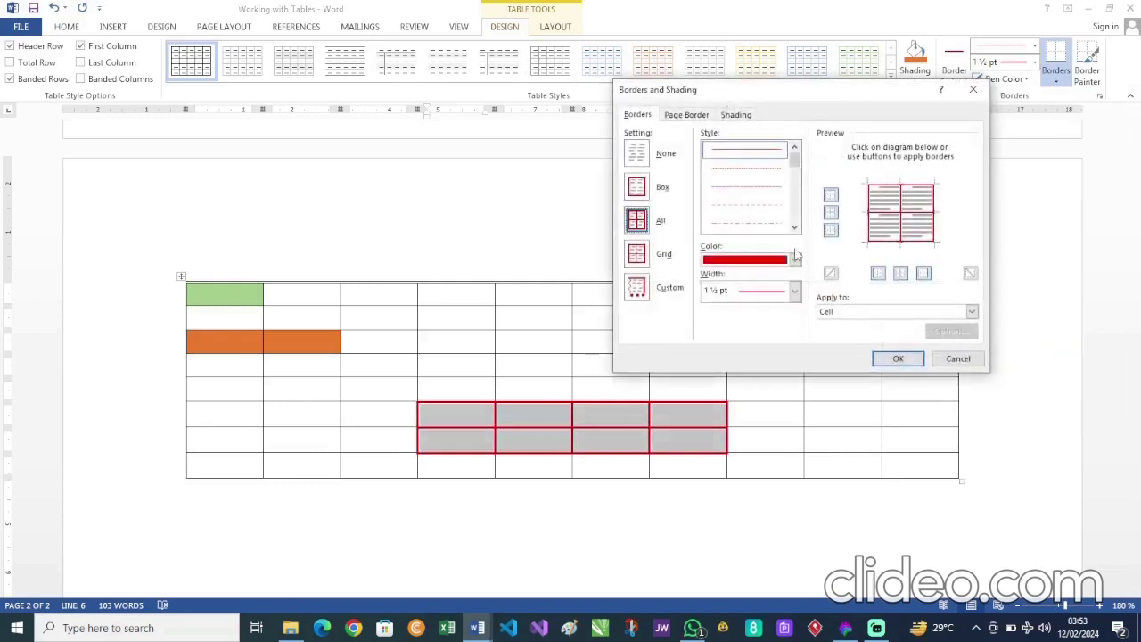
{"action": "left_click", "coordinate": [795, 259]}
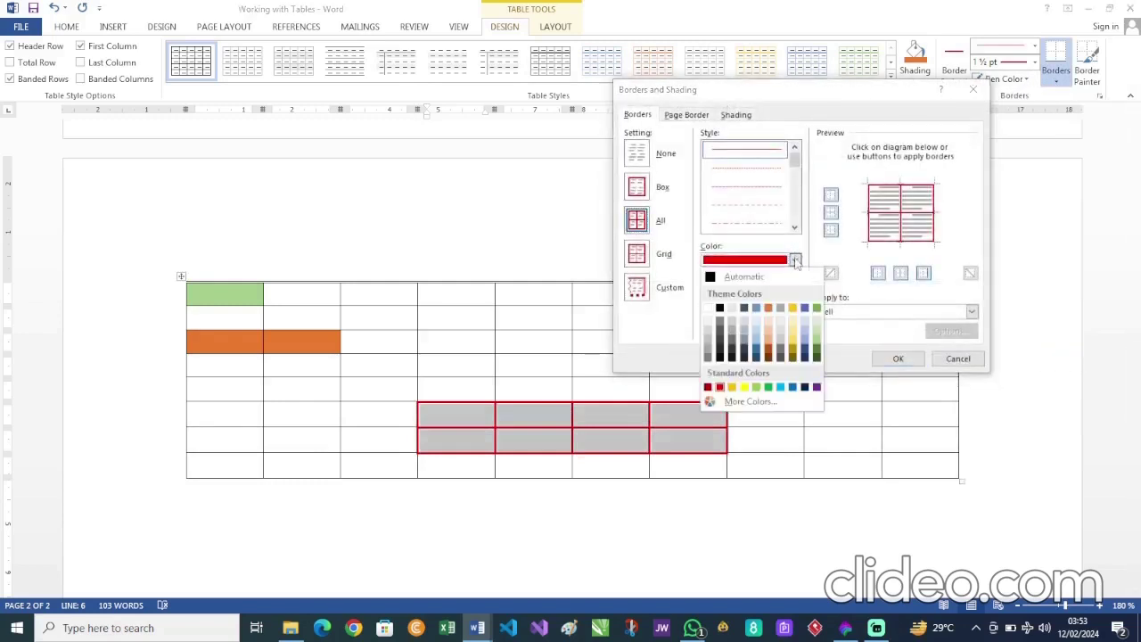
{"action": "left_click", "coordinate": [757, 309]}
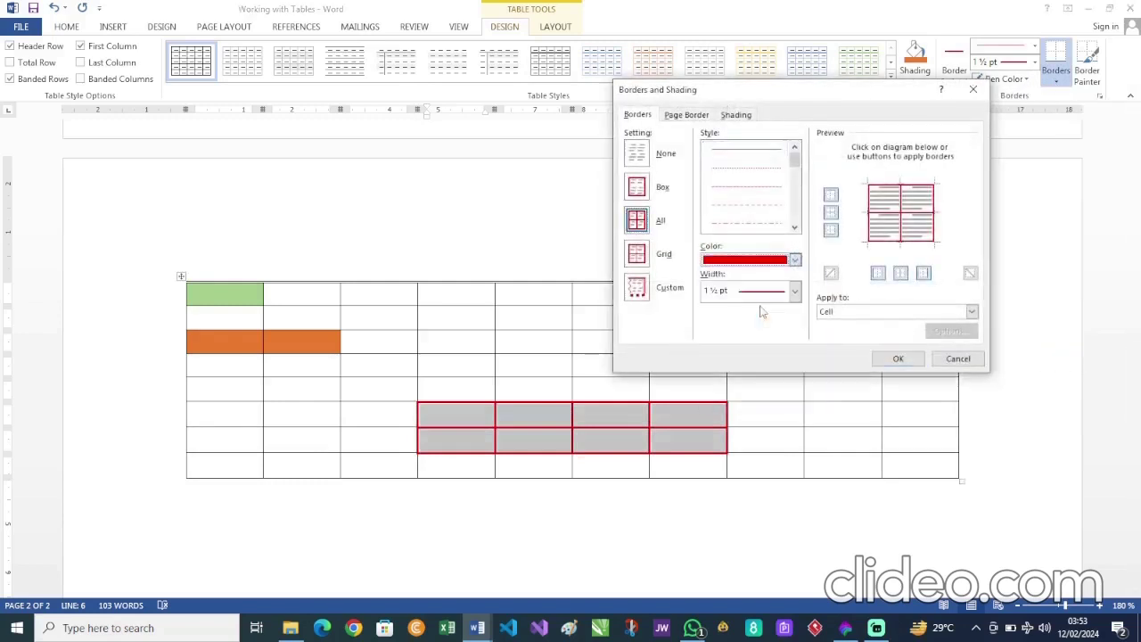
{"action": "left_click", "coordinate": [831, 196]}
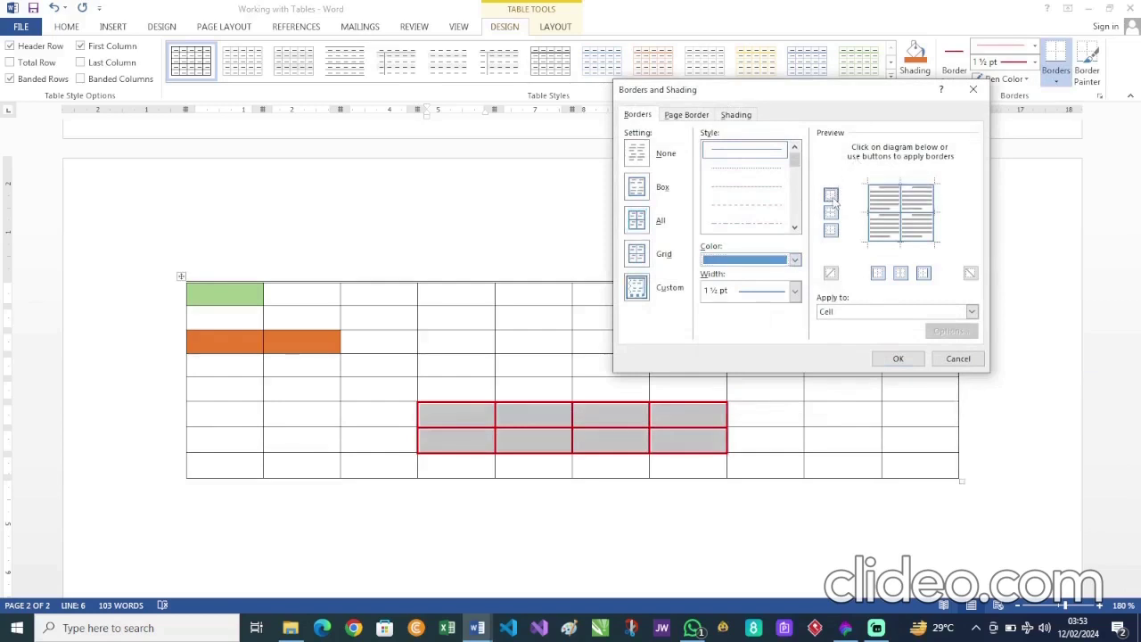
{"action": "left_click", "coordinate": [832, 231]}
{"action": "left_click", "coordinate": [832, 231]}
{"action": "left_click", "coordinate": [925, 274]}
{"action": "left_click", "coordinate": [925, 273]}
{"action": "left_click", "coordinate": [879, 273]}
{"action": "left_click", "coordinate": [879, 273]}
{"action": "left_click", "coordinate": [636, 288]}
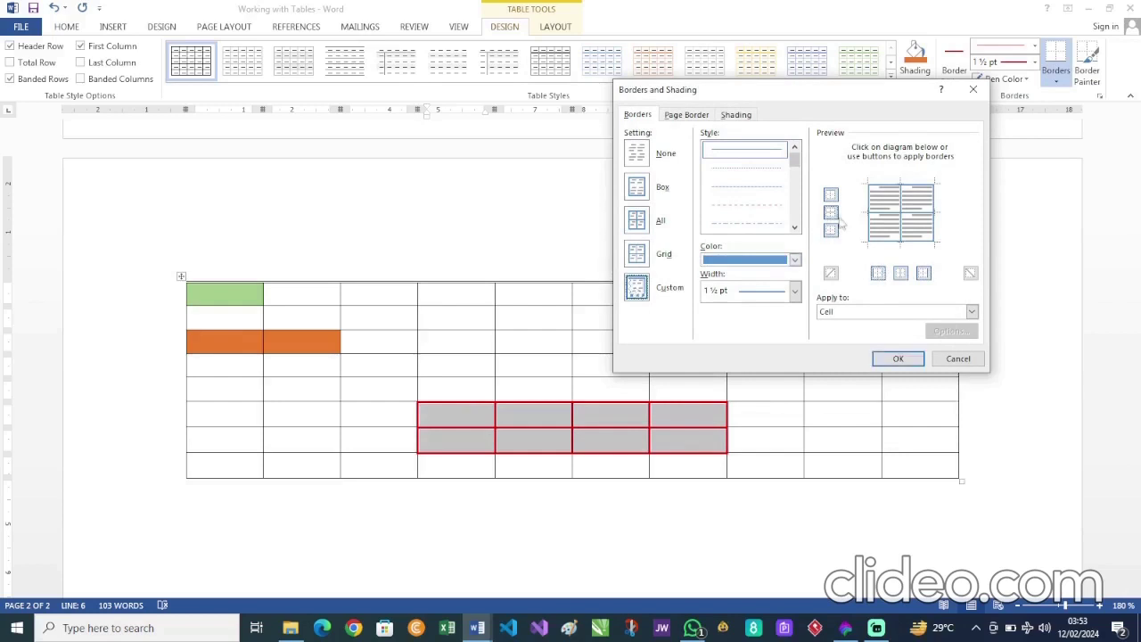
Step: Colour the inside horizontal and inside vertical borders of the selected cells orange
{"action": "left_click", "coordinate": [794, 261]}
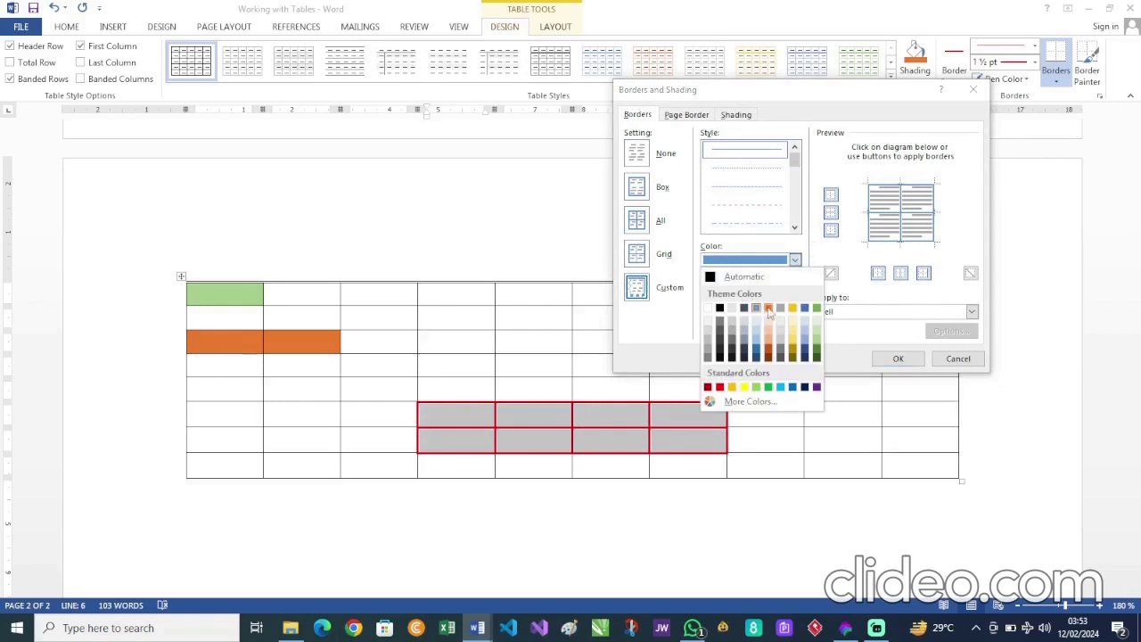
{"action": "left_click", "coordinate": [767, 307]}
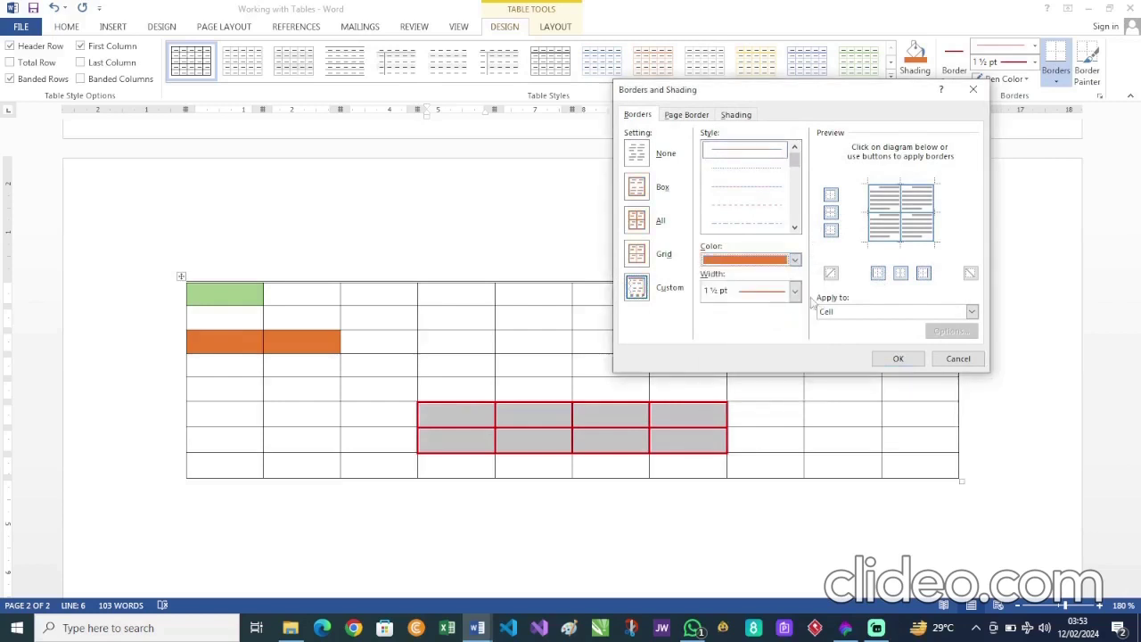
{"action": "left_click", "coordinate": [832, 214]}
{"action": "left_click", "coordinate": [901, 274]}
Step: Try a darker blue on the inside vertical borders of the selected cells
{"action": "left_click", "coordinate": [794, 259]}
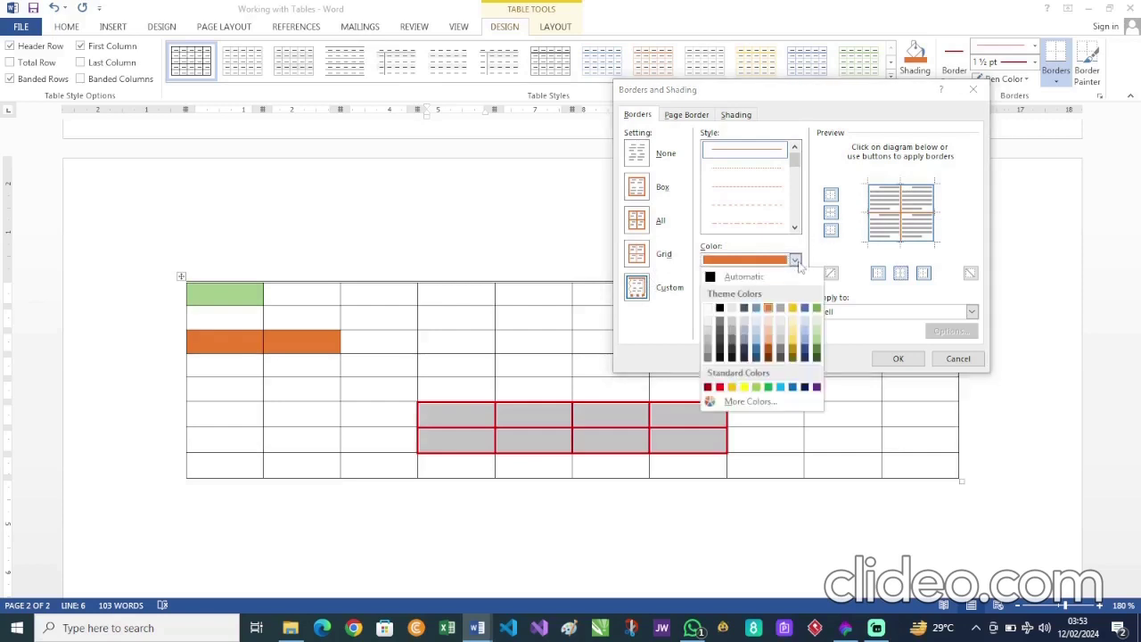
{"action": "left_click", "coordinate": [805, 309]}
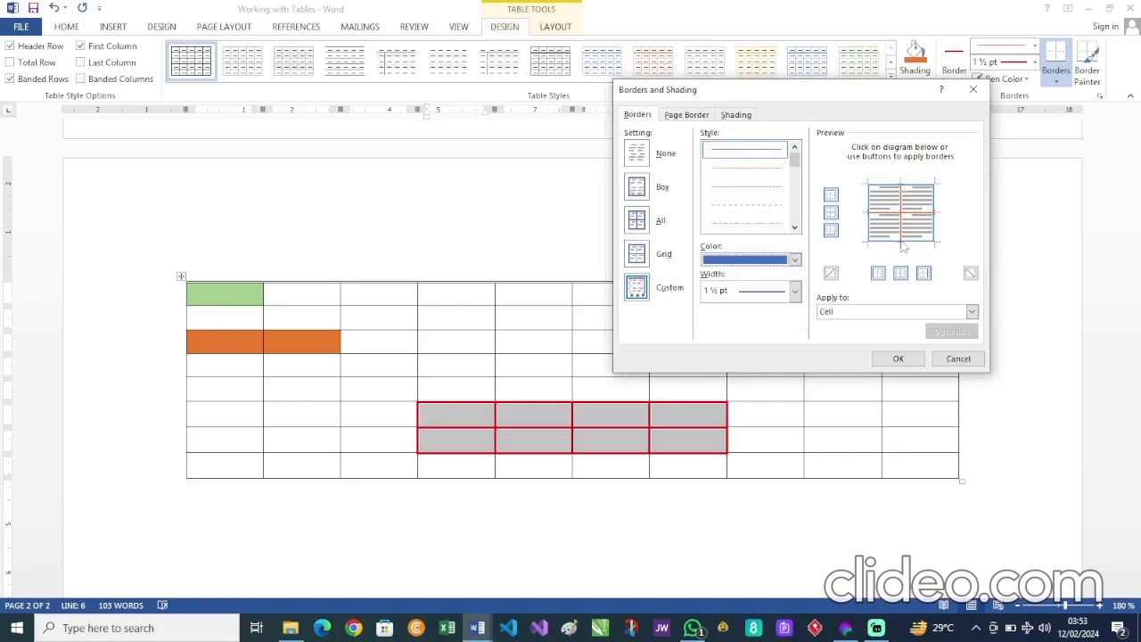
{"action": "left_click", "coordinate": [902, 275]}
{"action": "left_click", "coordinate": [902, 275]}
Step: Colour the inside vertical borders red, apply the custom borders and deselect the cells
{"action": "left_click", "coordinate": [795, 259]}
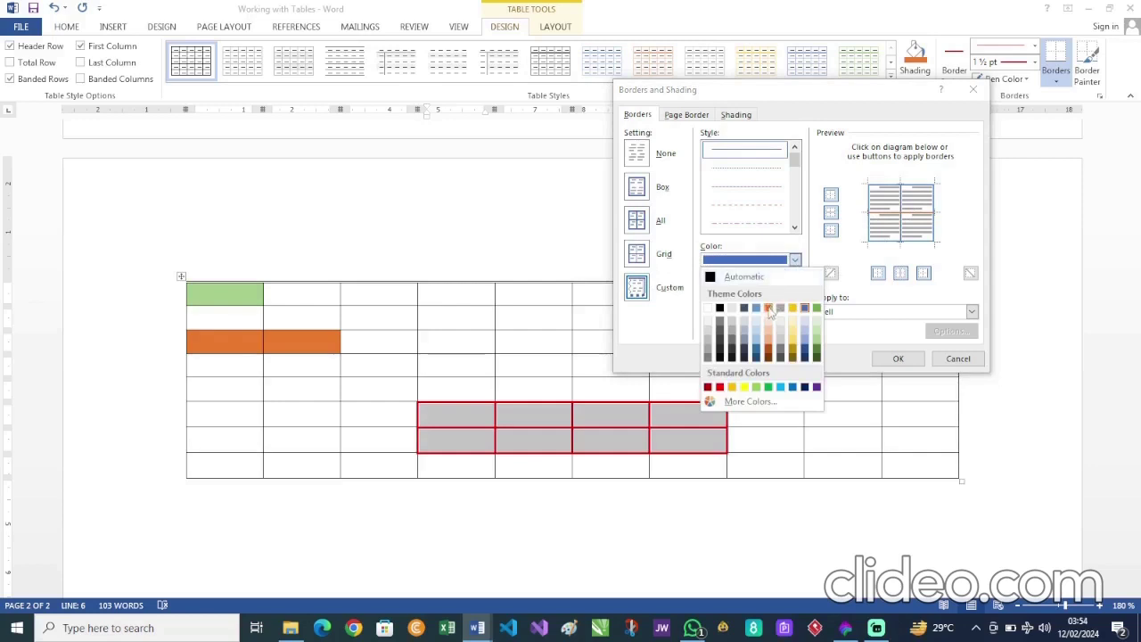
{"action": "left_click", "coordinate": [720, 386]}
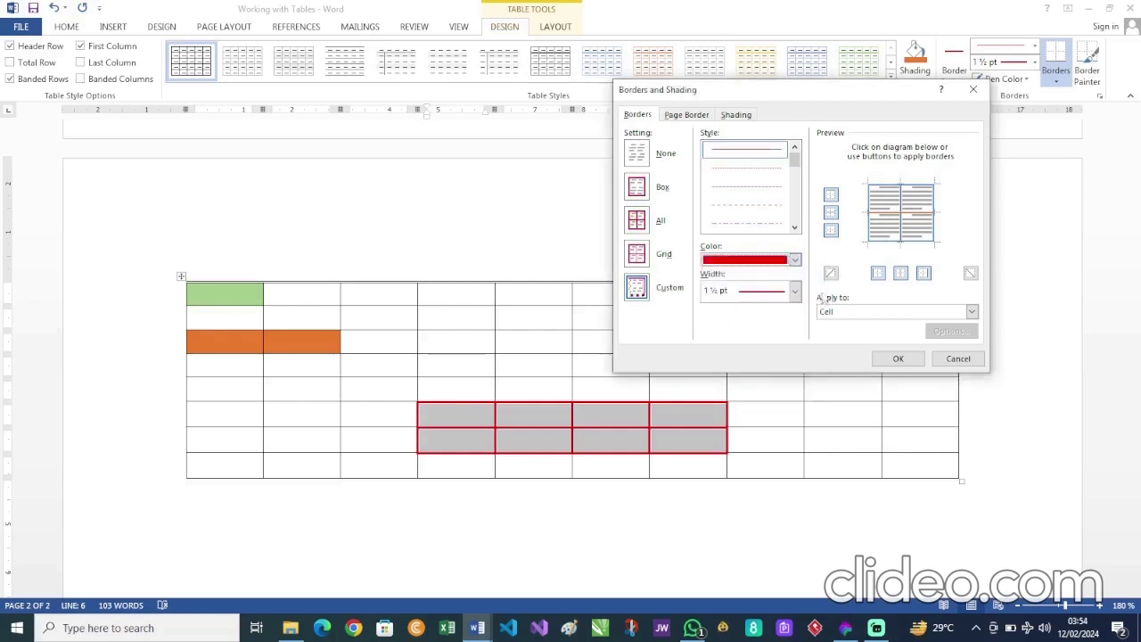
{"action": "left_click", "coordinate": [901, 274]}
{"action": "left_click", "coordinate": [901, 274]}
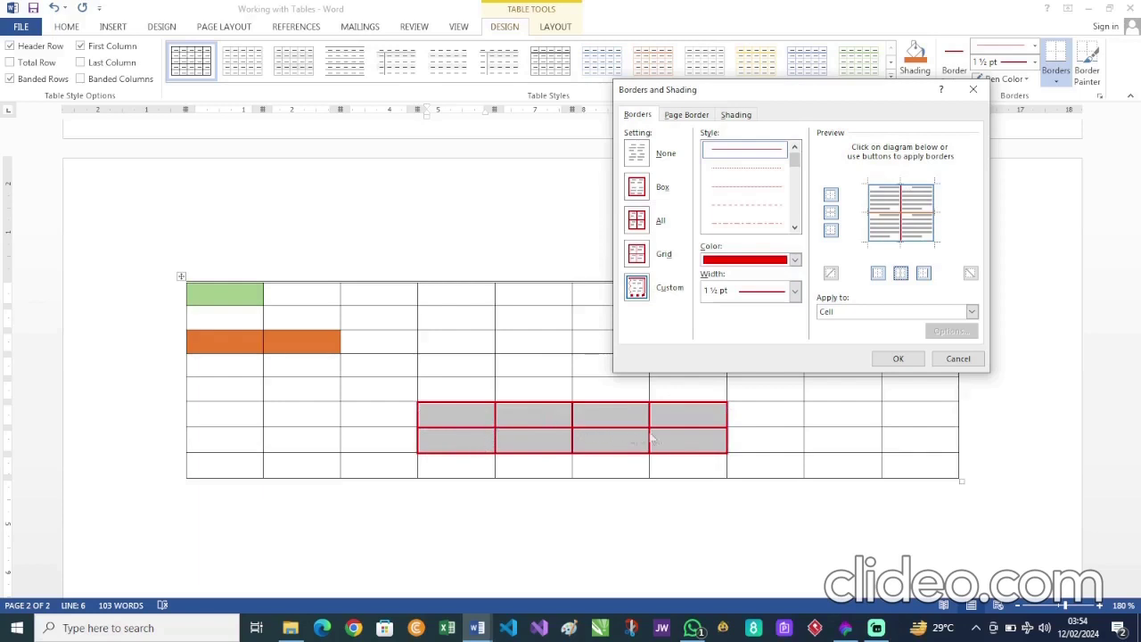
{"action": "left_click", "coordinate": [890, 358]}
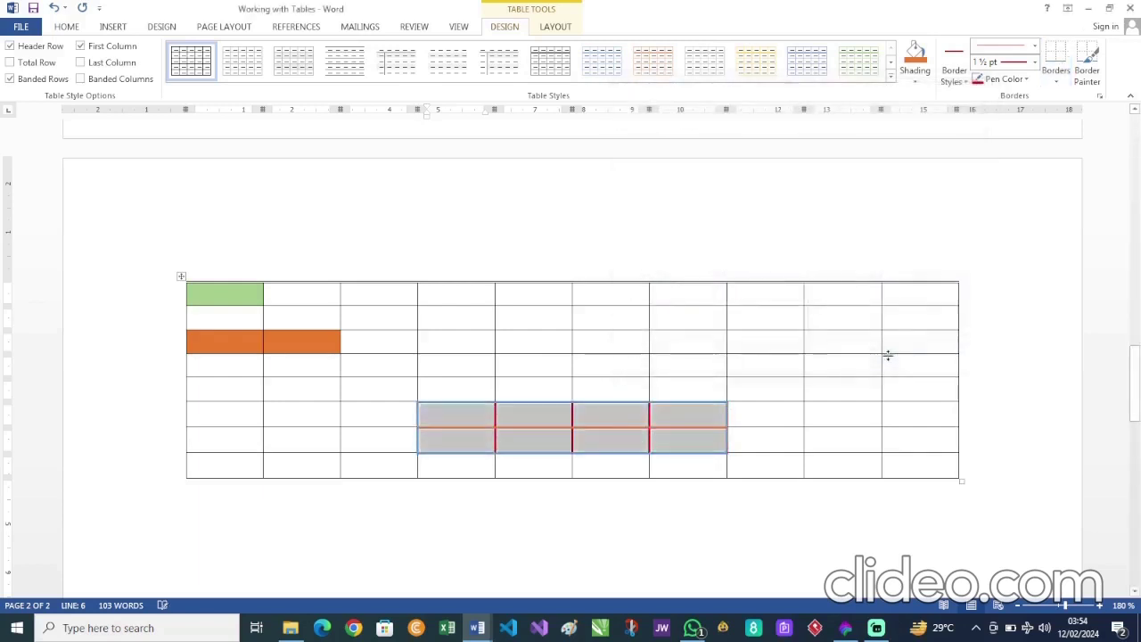
{"action": "left_click", "coordinate": [709, 419]}
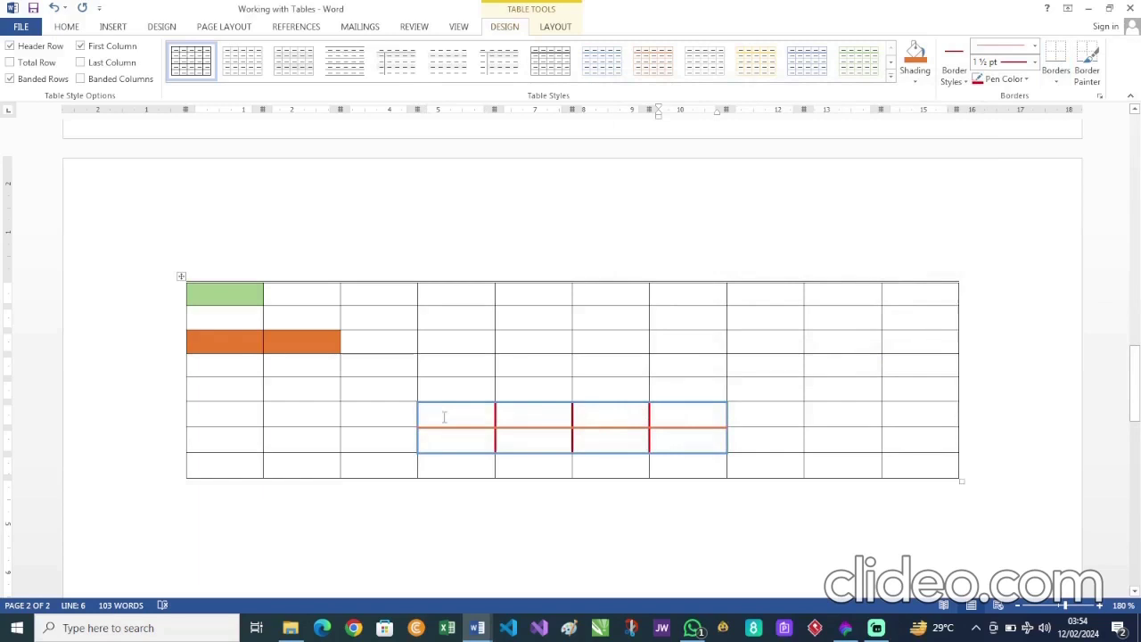
{"action": "left_click", "coordinate": [1056, 76]}
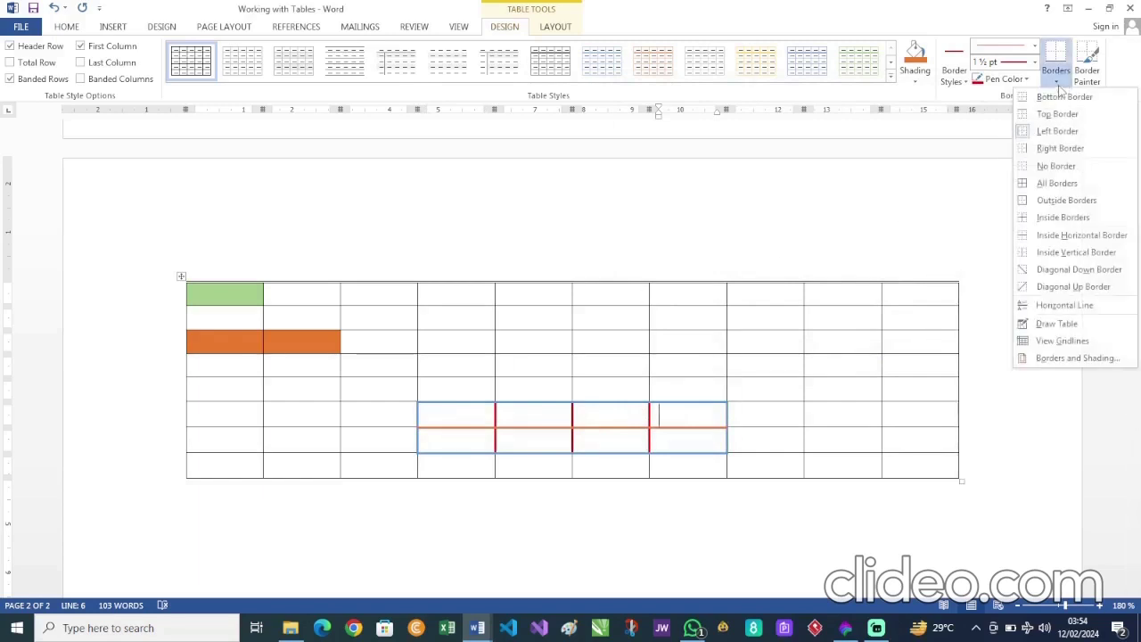
{"action": "left_click", "coordinate": [1047, 359]}
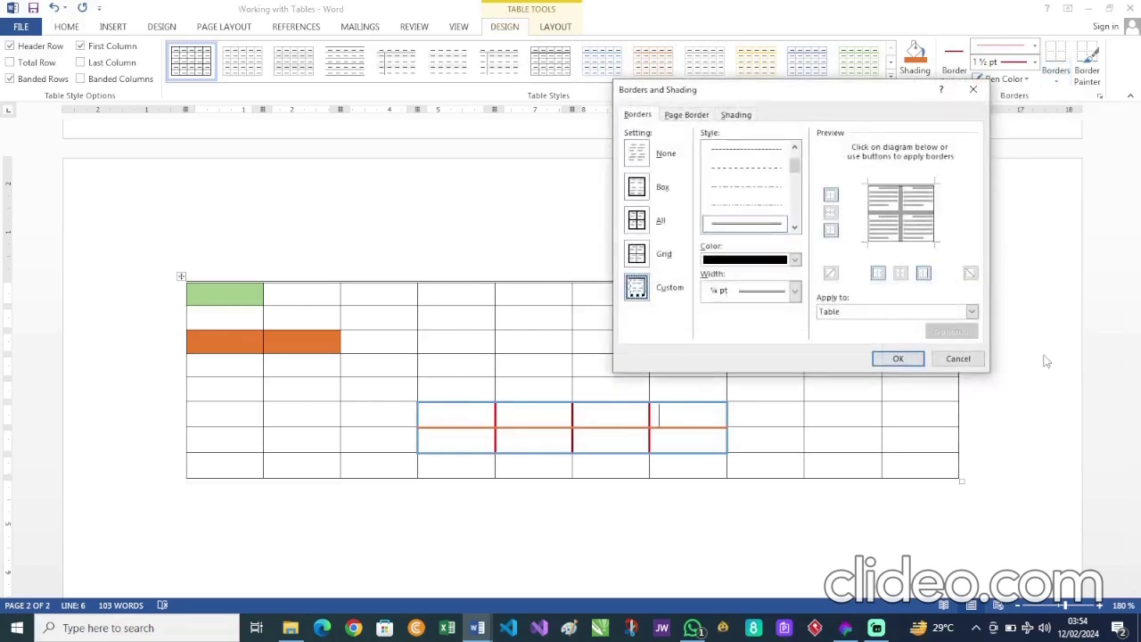
{"action": "left_click", "coordinate": [958, 358]}
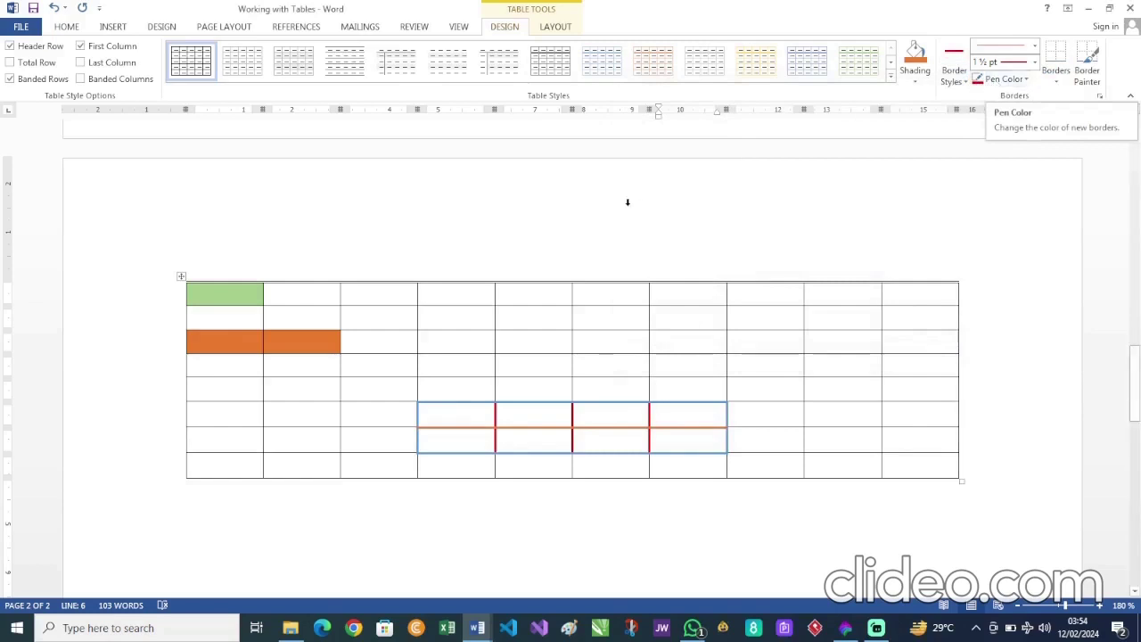
Step: Select the fifth and sixth cells of the third row and choose the Custom border setting for them
{"action": "left_click", "coordinate": [526, 338]}
{"action": "left_click_drag", "start_coordinate": [526, 338], "coordinate": [602, 345]}
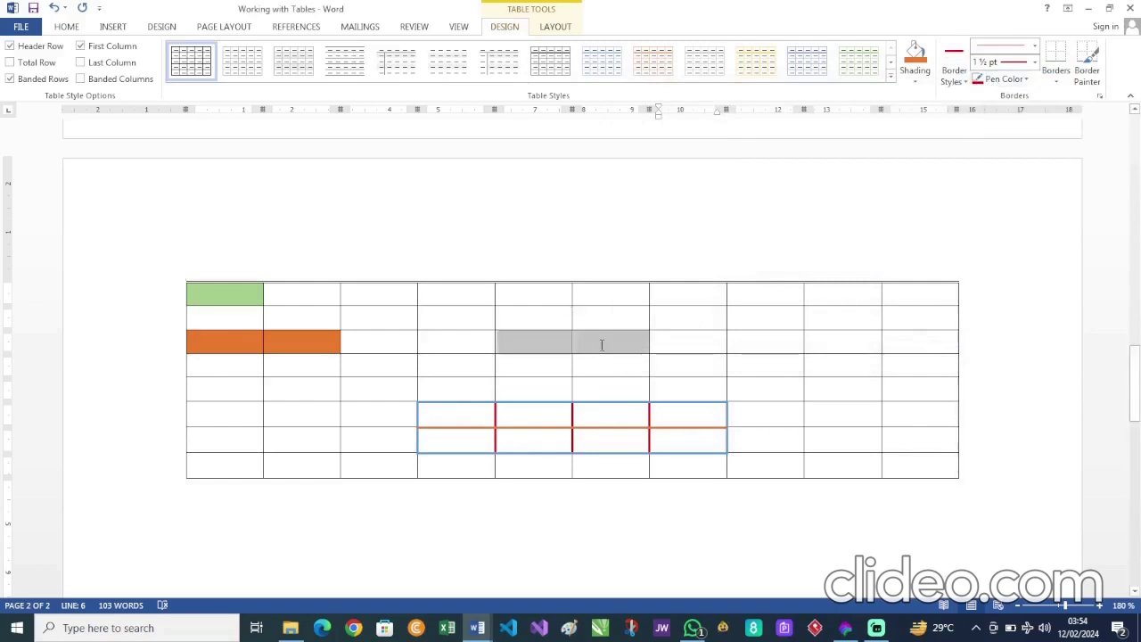
{"action": "left_click", "coordinate": [1058, 81]}
{"action": "left_click", "coordinate": [1074, 357]}
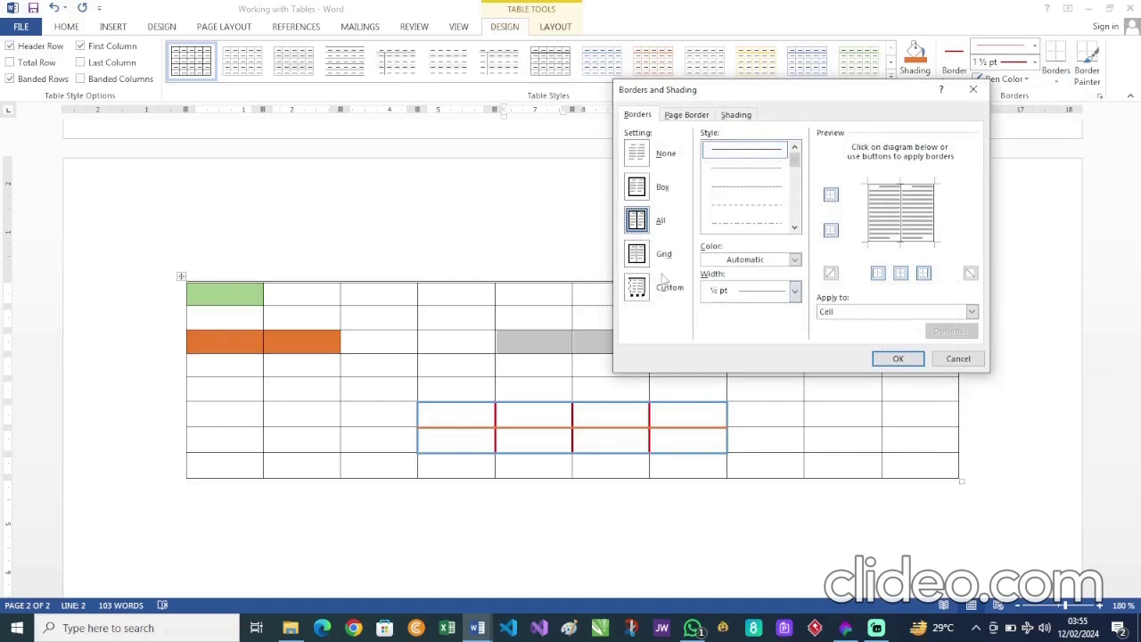
{"action": "left_click", "coordinate": [636, 287]}
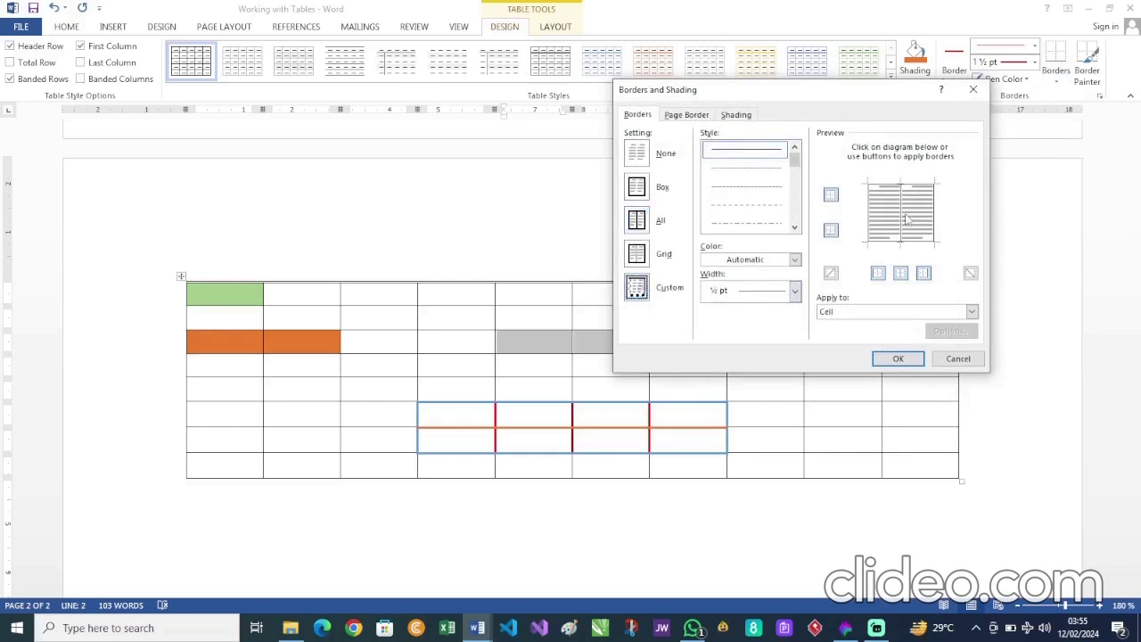
Step: Give the two selected cells in the third row a blue 1 ½ pt top border
{"action": "left_click", "coordinate": [794, 259]}
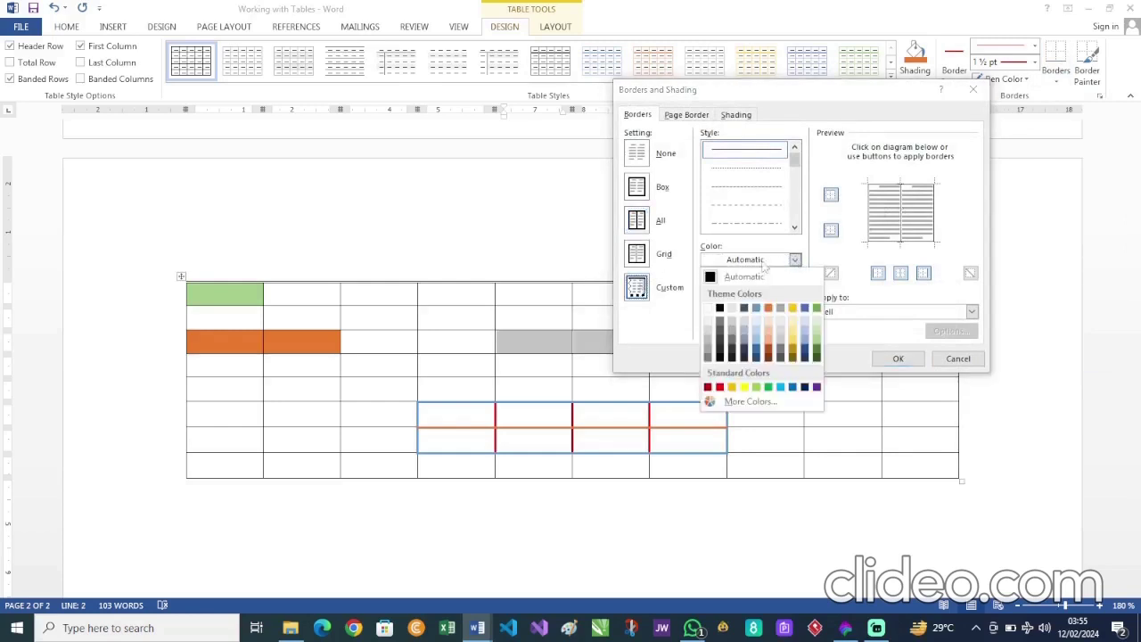
{"action": "left_click", "coordinate": [756, 309]}
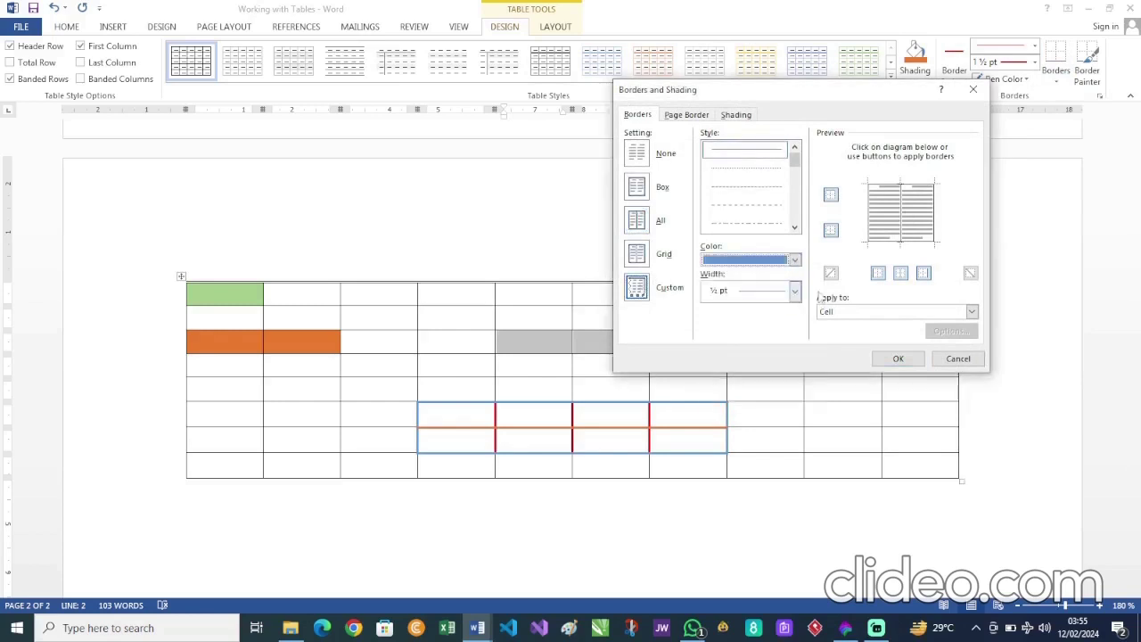
{"action": "left_click", "coordinate": [831, 195]}
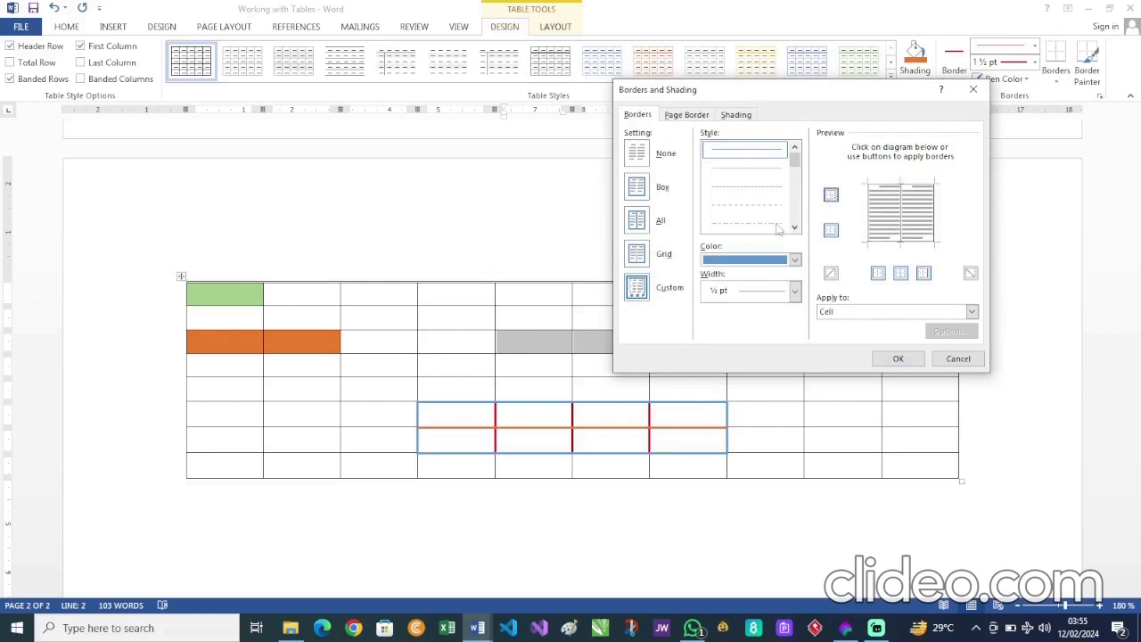
{"action": "left_click", "coordinate": [796, 294]}
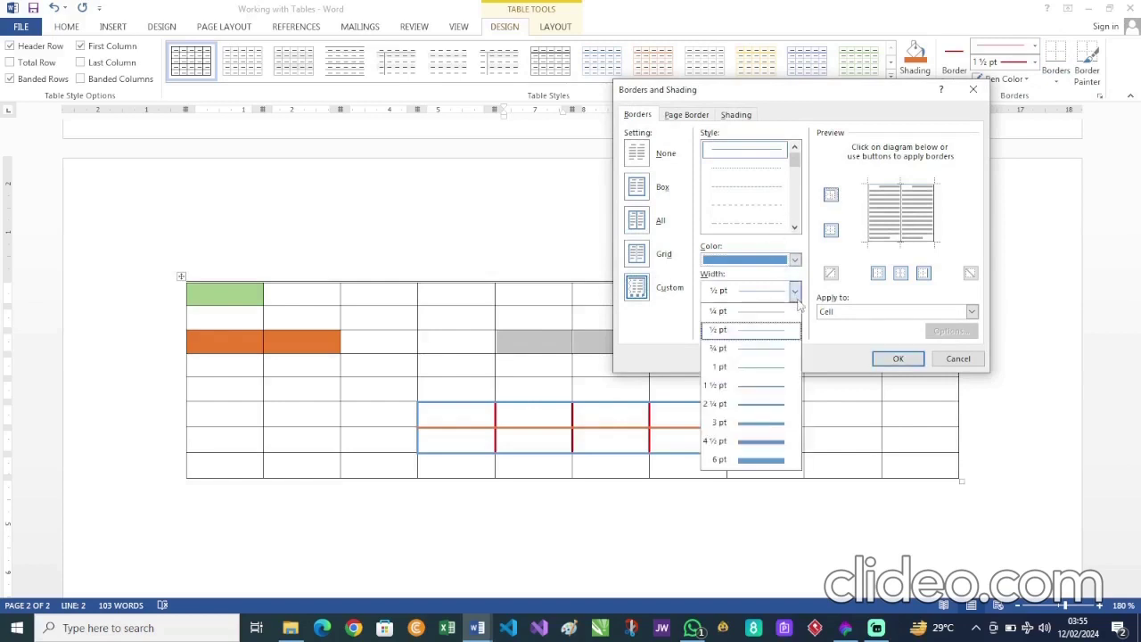
{"action": "left_click", "coordinate": [776, 388]}
{"action": "left_click", "coordinate": [831, 196]}
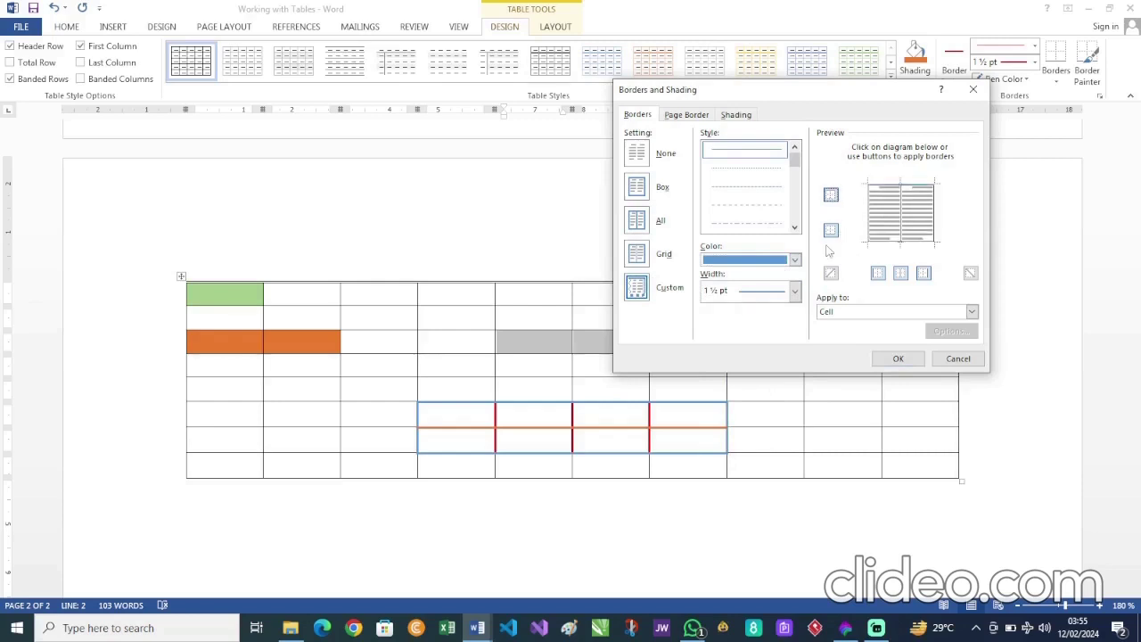
Step: Set the left border of the selected cells to orange
{"action": "left_click", "coordinate": [794, 260]}
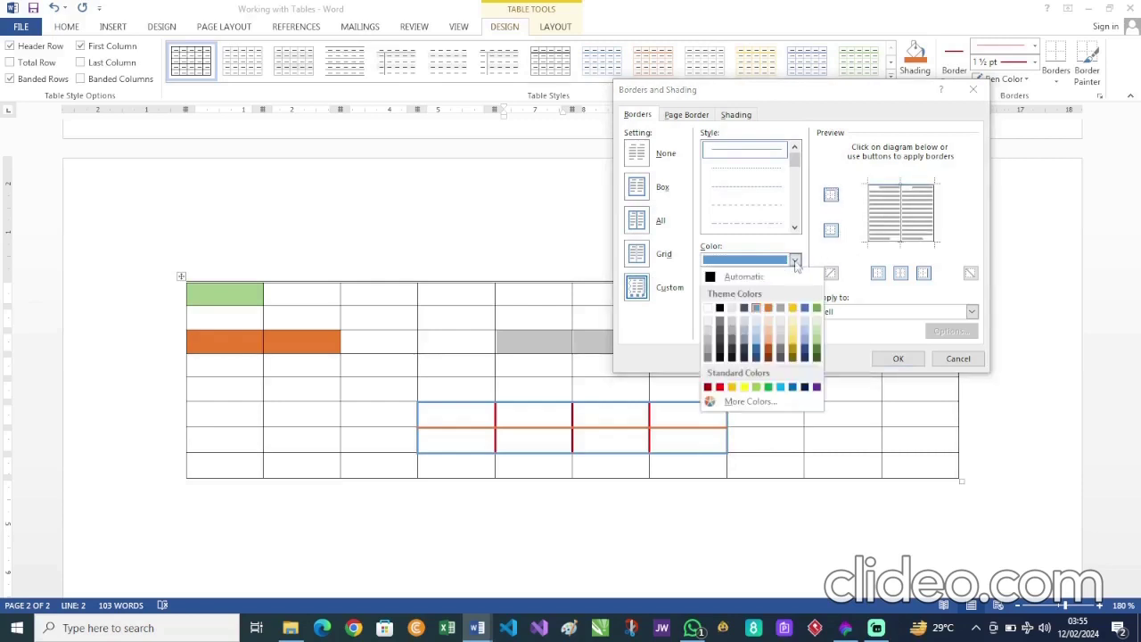
{"action": "left_click", "coordinate": [768, 309]}
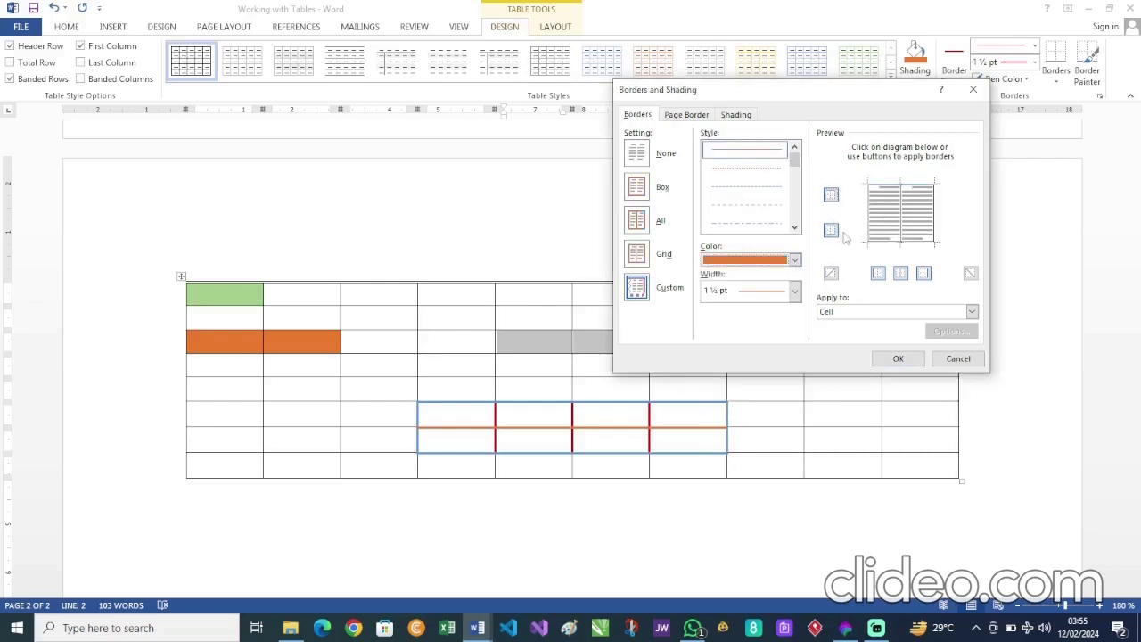
{"action": "left_click", "coordinate": [879, 273]}
{"action": "left_click", "coordinate": [880, 274]}
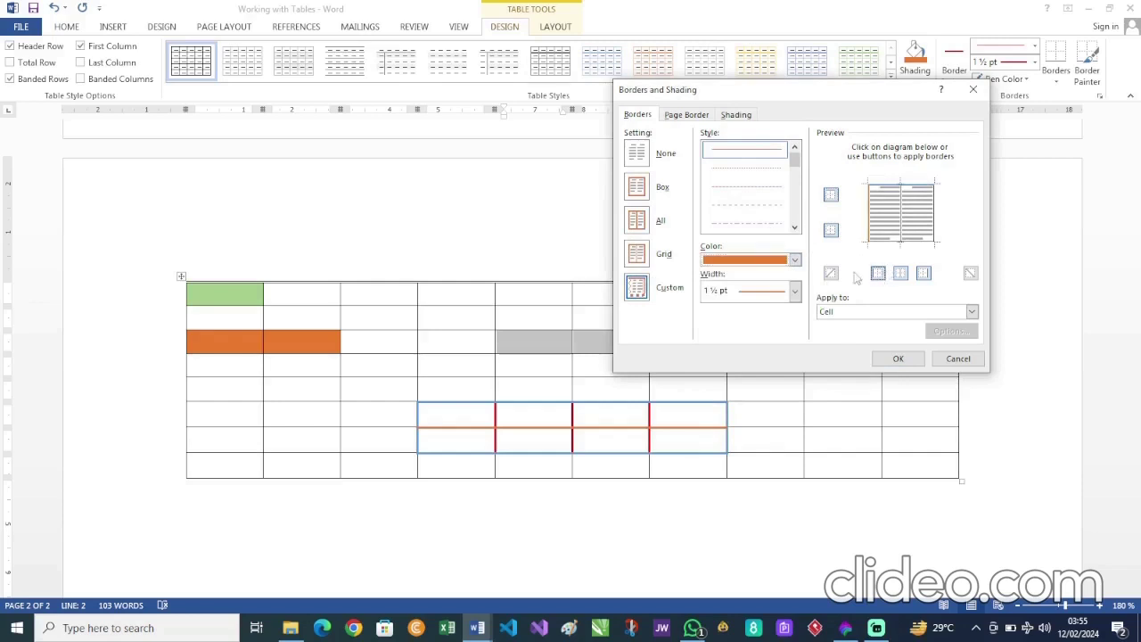
Step: Set the right border of the selected cells to dark green
{"action": "left_click", "coordinate": [795, 260]}
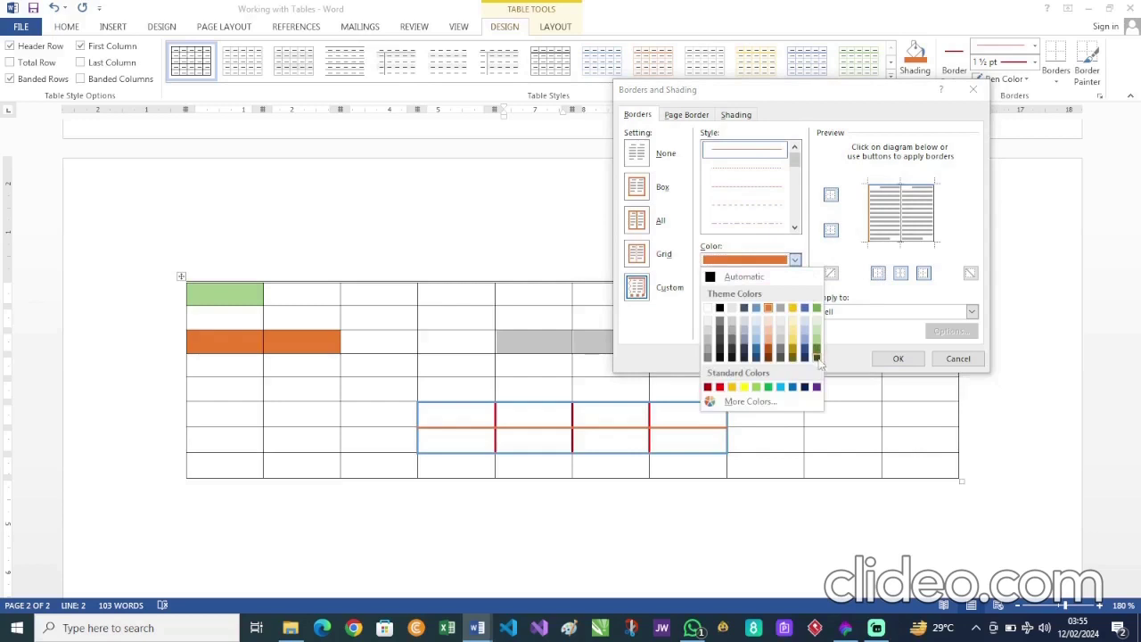
{"action": "left_click", "coordinate": [816, 357]}
{"action": "left_click", "coordinate": [924, 274]}
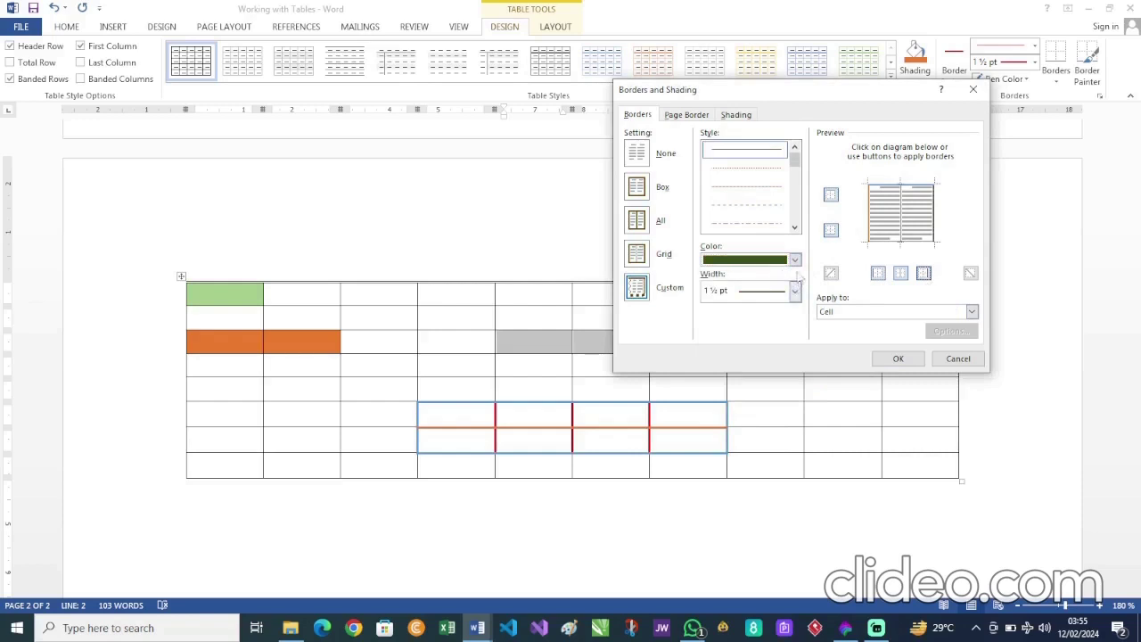
Step: Set the bottom border of the selected cells to gold
{"action": "left_click", "coordinate": [794, 259]}
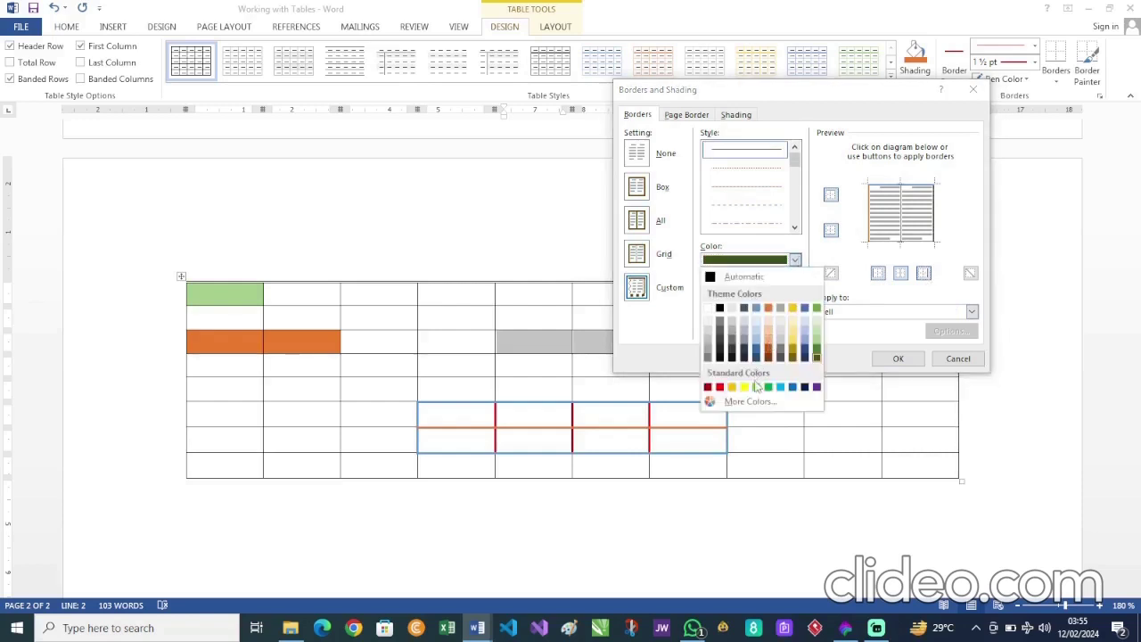
{"action": "left_click", "coordinate": [733, 387]}
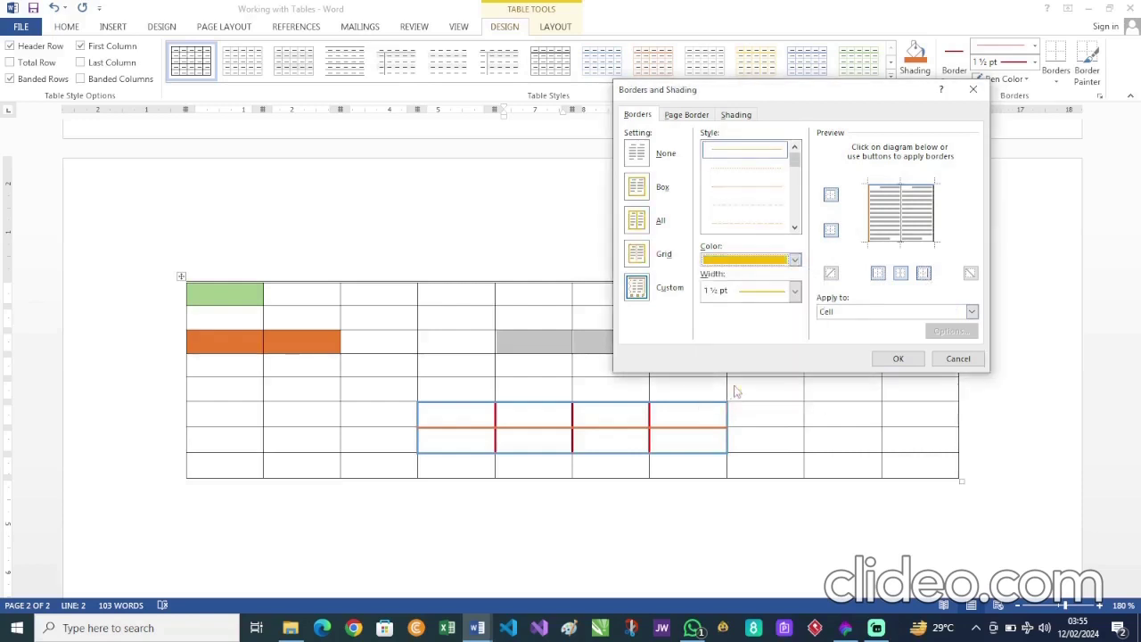
{"action": "left_click", "coordinate": [834, 234]}
{"action": "left_click", "coordinate": [834, 234]}
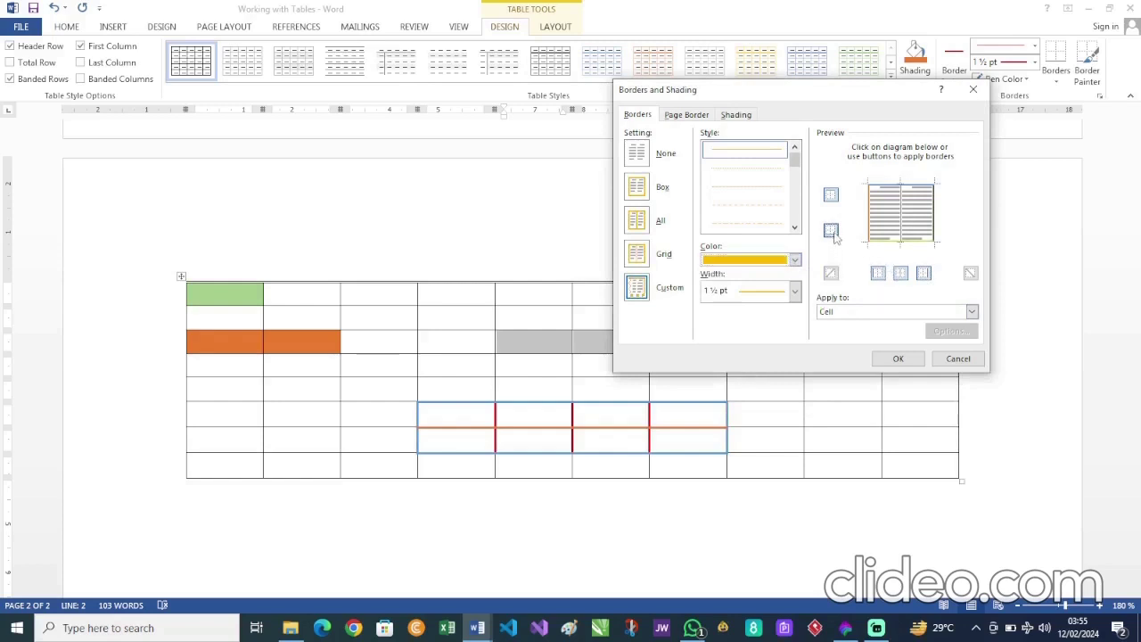
Step: Set the inside vertical border to dark blue, apply the custom borders, and inspect the cells up close
{"action": "left_click", "coordinate": [796, 260]}
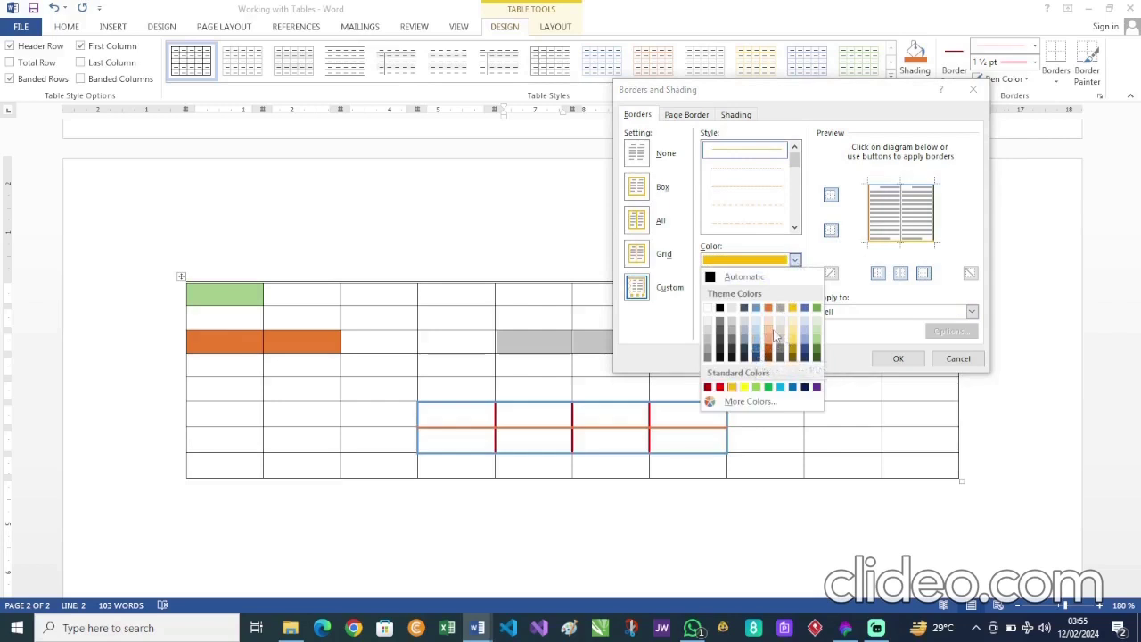
{"action": "left_click", "coordinate": [804, 387]}
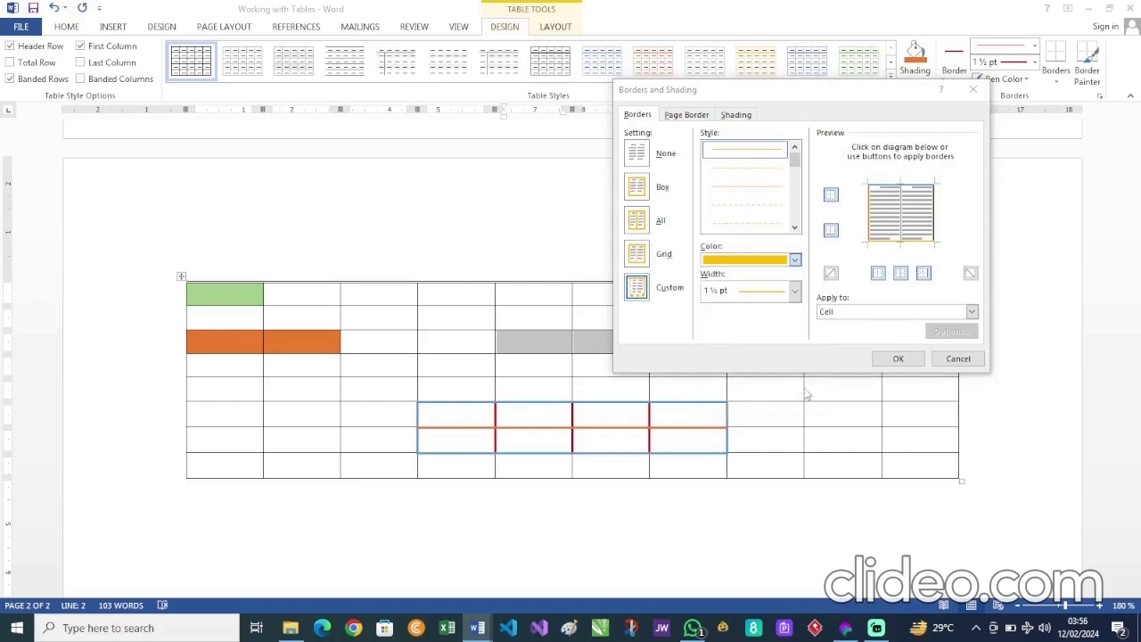
{"action": "left_click", "coordinate": [903, 273]}
{"action": "left_click", "coordinate": [902, 273]}
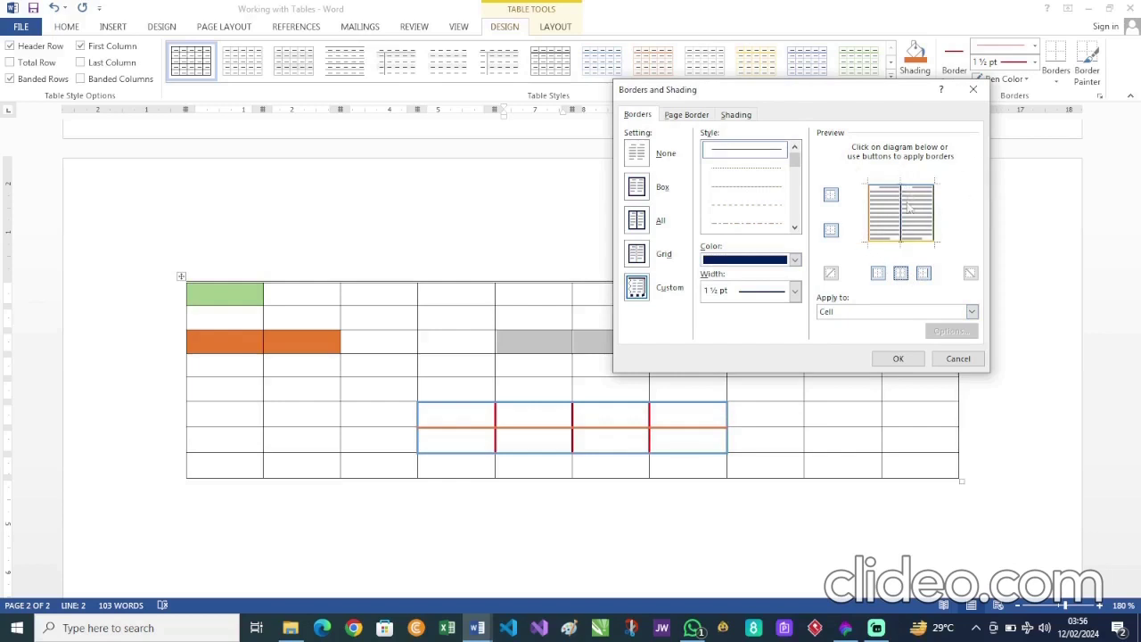
{"action": "left_click_drag", "start_coordinate": [860, 98], "coordinate": [941, 96]}
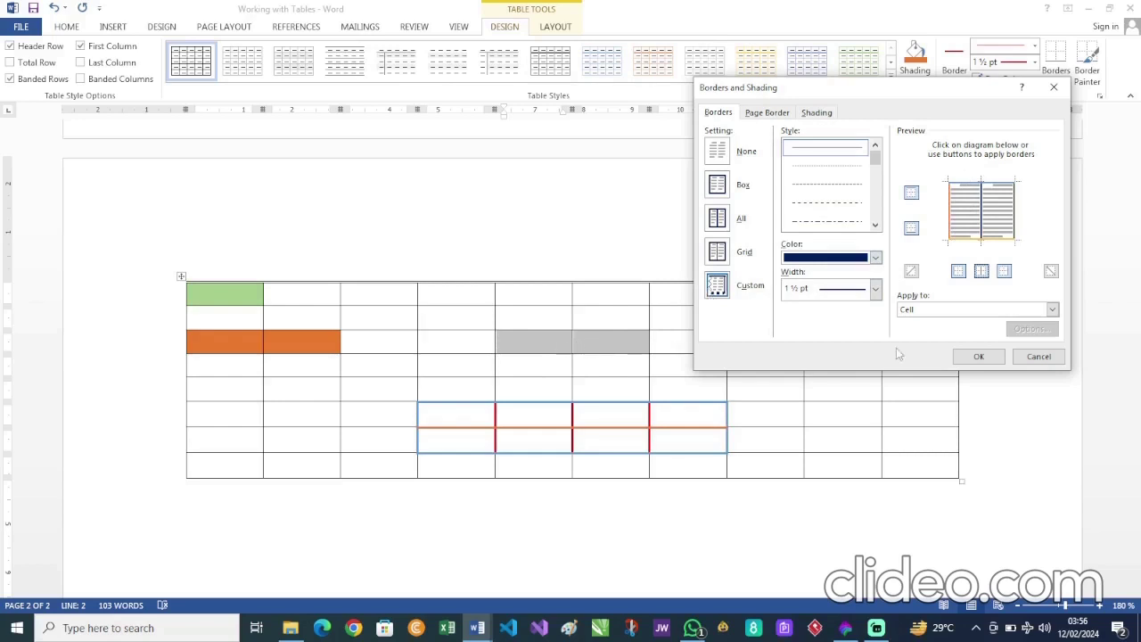
{"action": "left_click", "coordinate": [978, 356]}
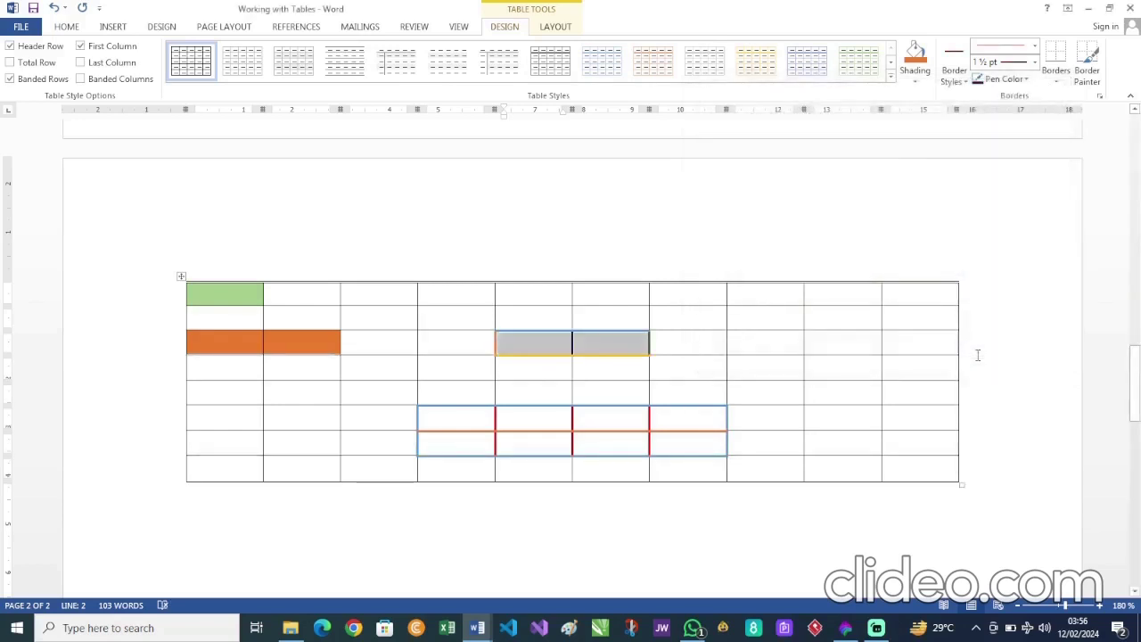
{"action": "left_click", "coordinate": [677, 345]}
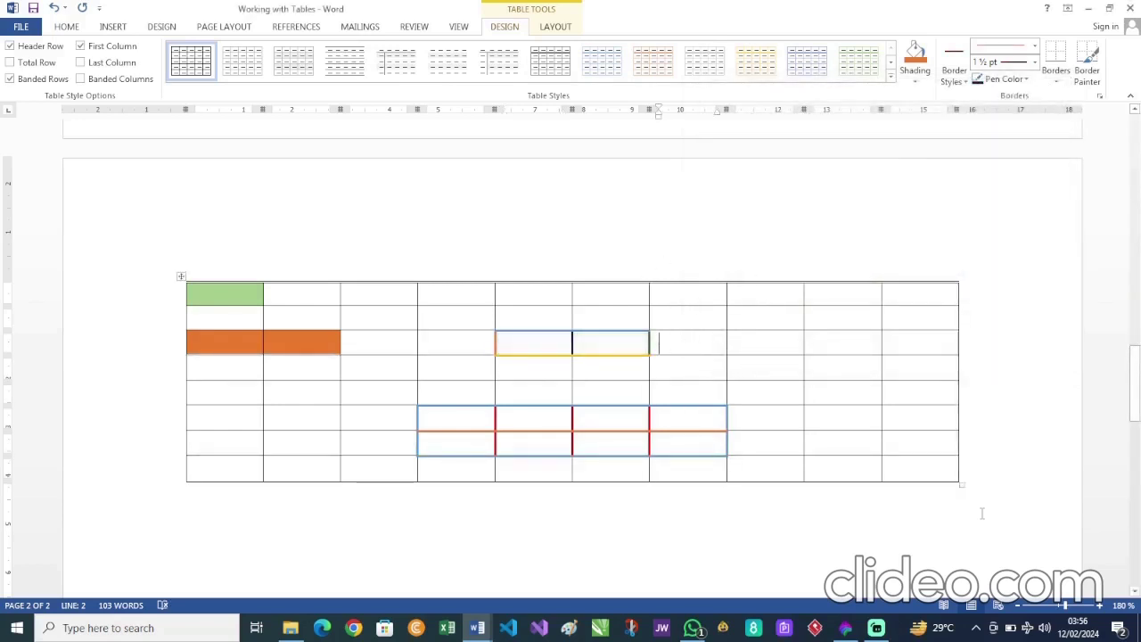
{"action": "left_click", "coordinate": [1085, 606]}
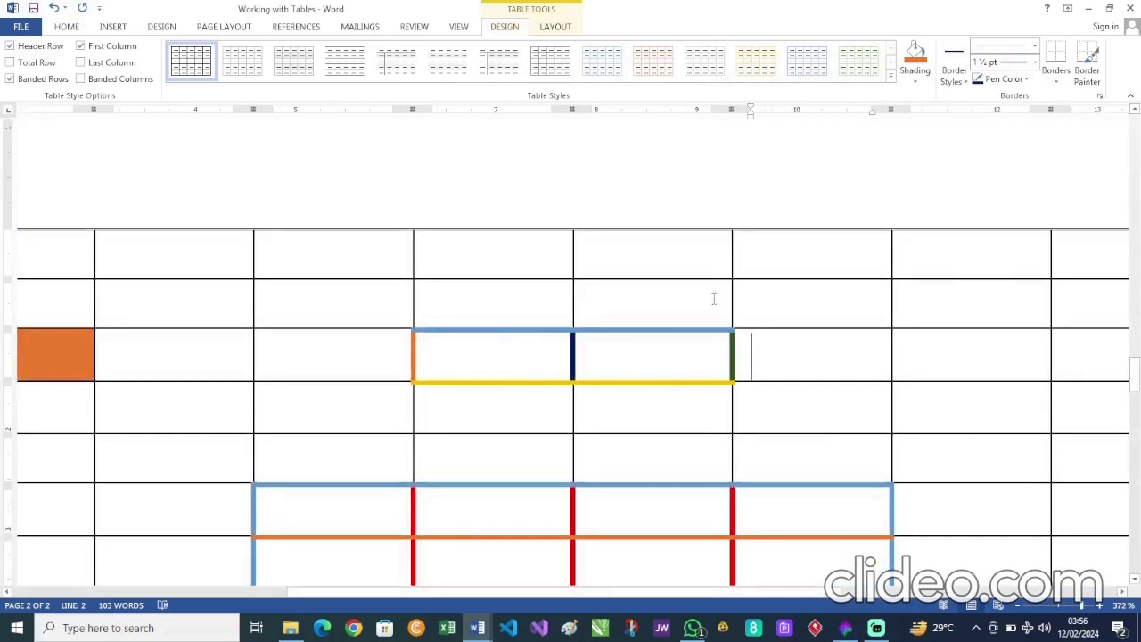
{"action": "left_click", "coordinate": [1073, 606]}
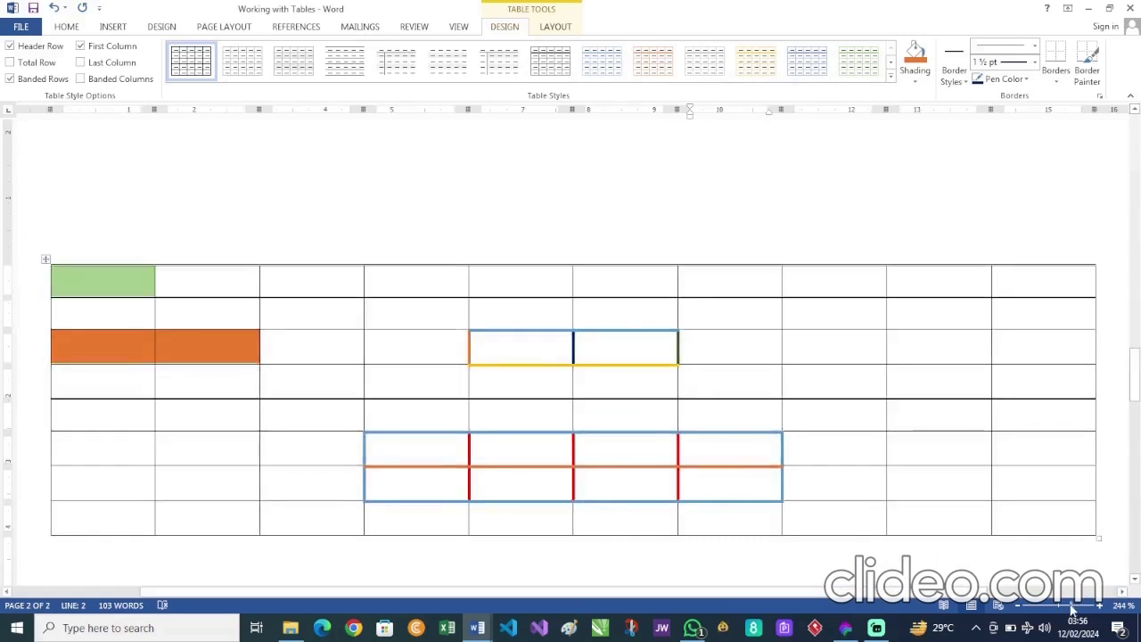
{"action": "left_click", "coordinate": [1073, 607]}
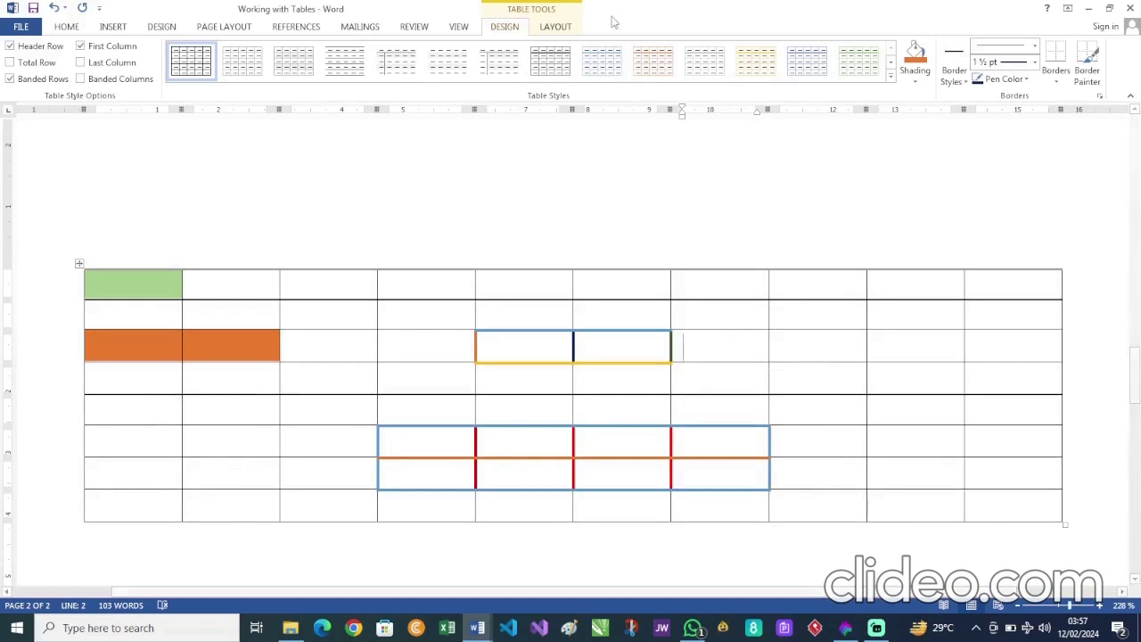
Step: Insert a 10-column, 8-row table below the existing one, leaving a blank line between the two tables
{"action": "left_click", "coordinate": [557, 27]}
{"action": "scroll", "coordinate": [560, 199], "scroll_direction": "down", "scroll_amount": 5}
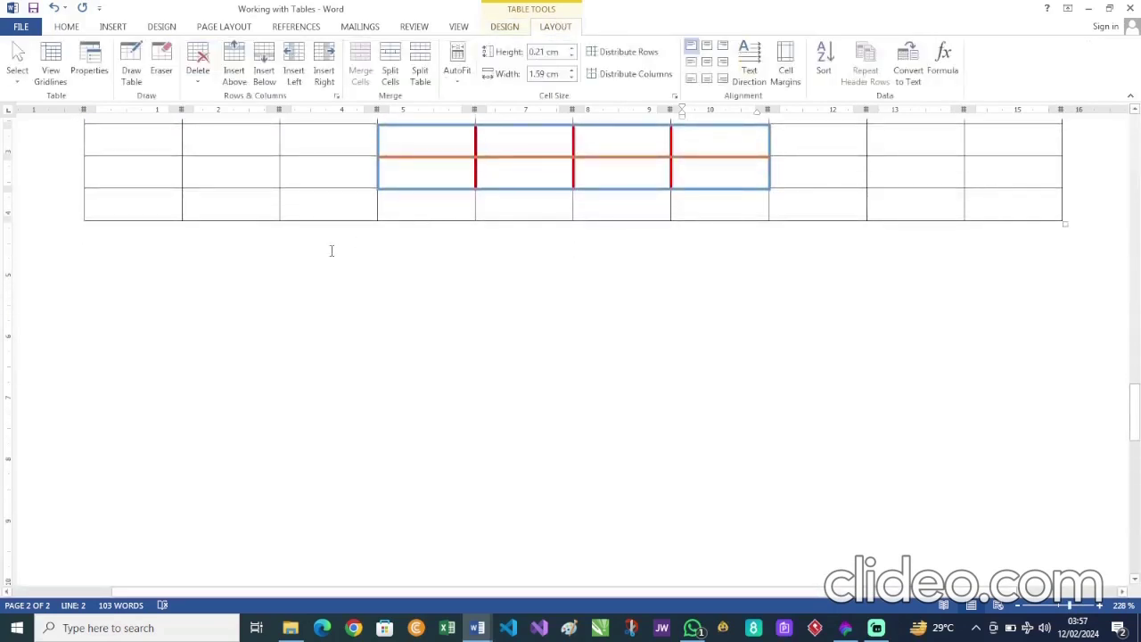
{"action": "left_click", "coordinate": [329, 250]}
{"action": "key", "text": "Return"}
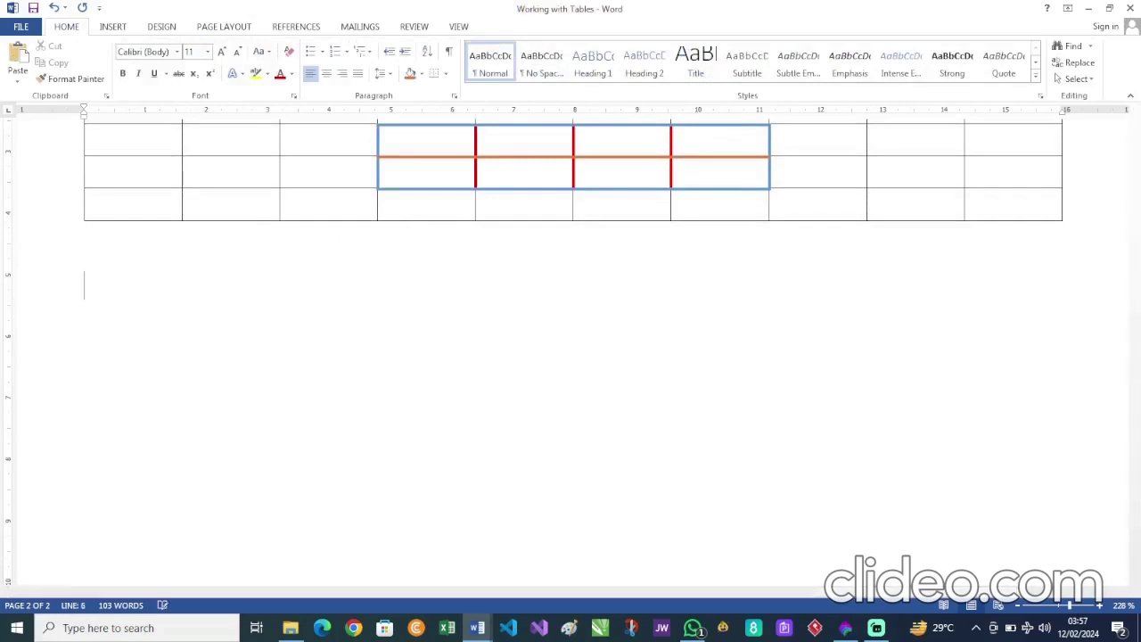
{"action": "left_click", "coordinate": [112, 27]}
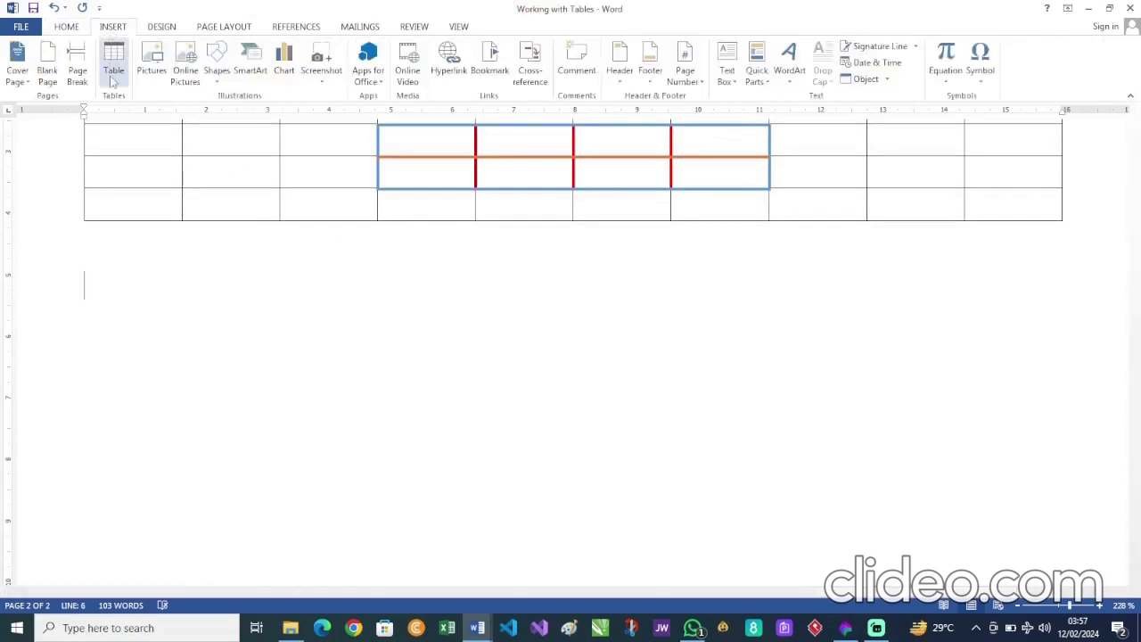
{"action": "left_click", "coordinate": [113, 63]}
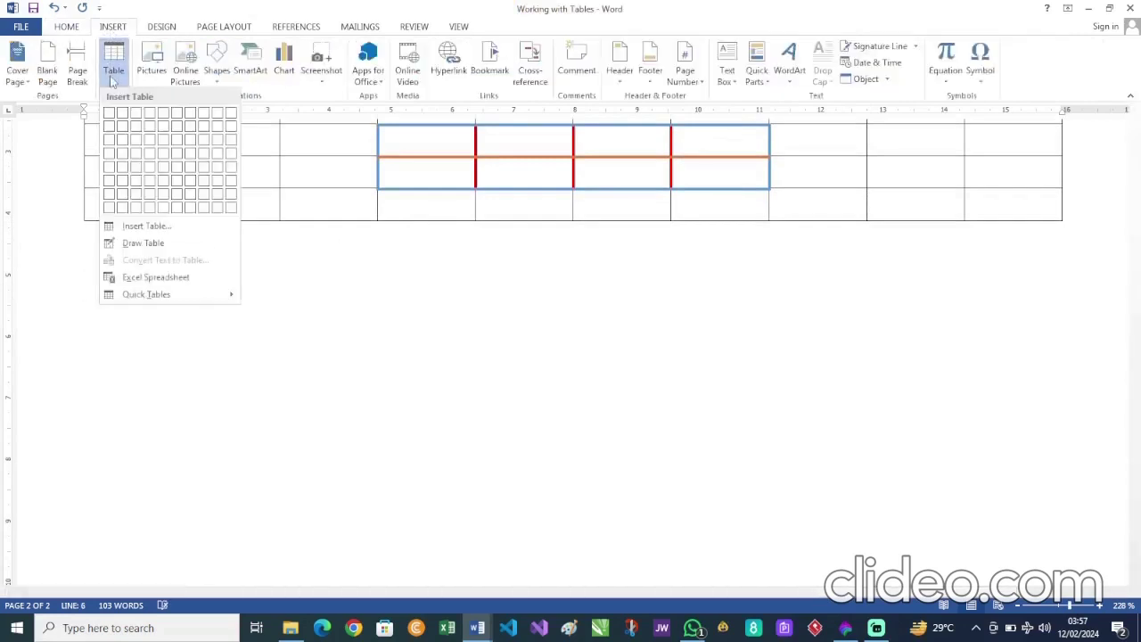
{"action": "left_click", "coordinate": [230, 207]}
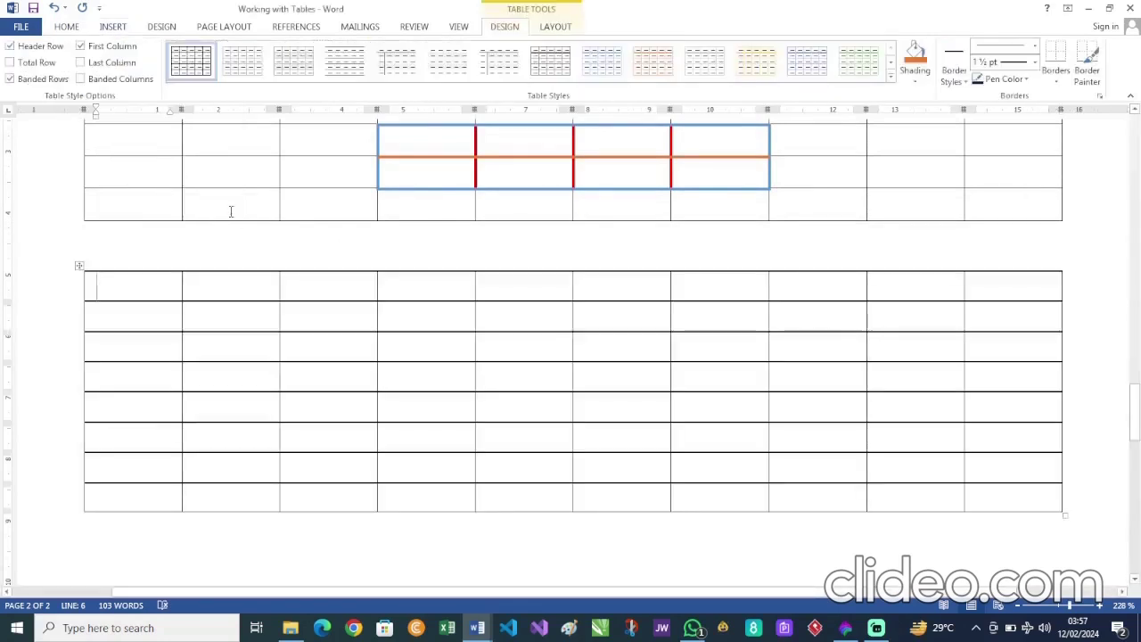
Step: Undo the new table and keep the cursor on the line directly beneath the existing table
{"action": "left_click", "coordinate": [126, 236]}
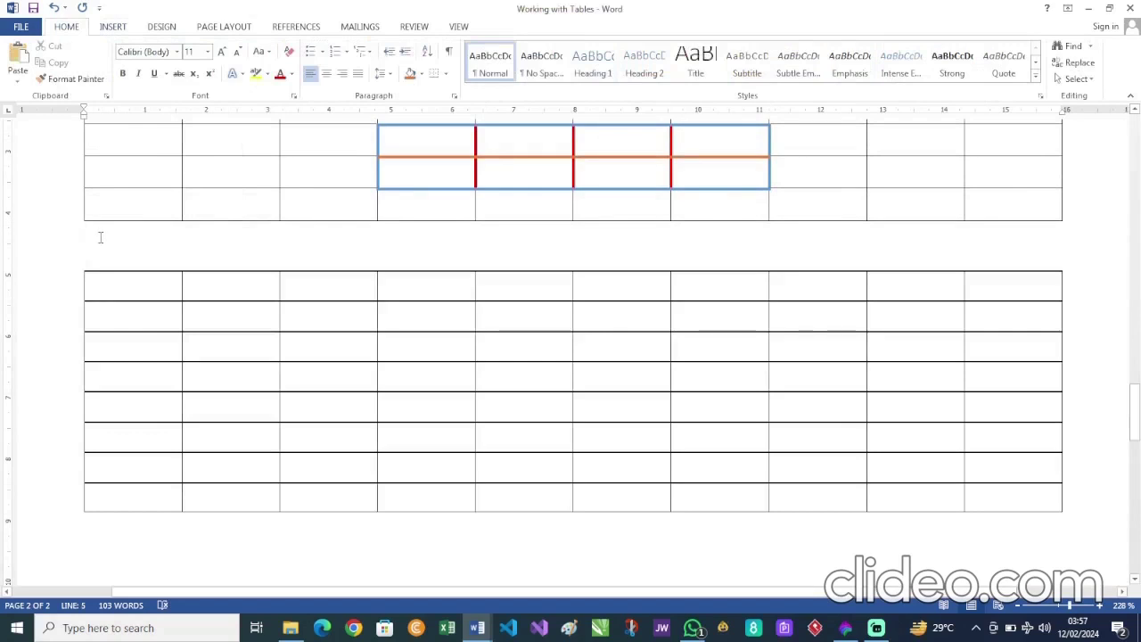
{"action": "key", "text": "ctrl+z"}
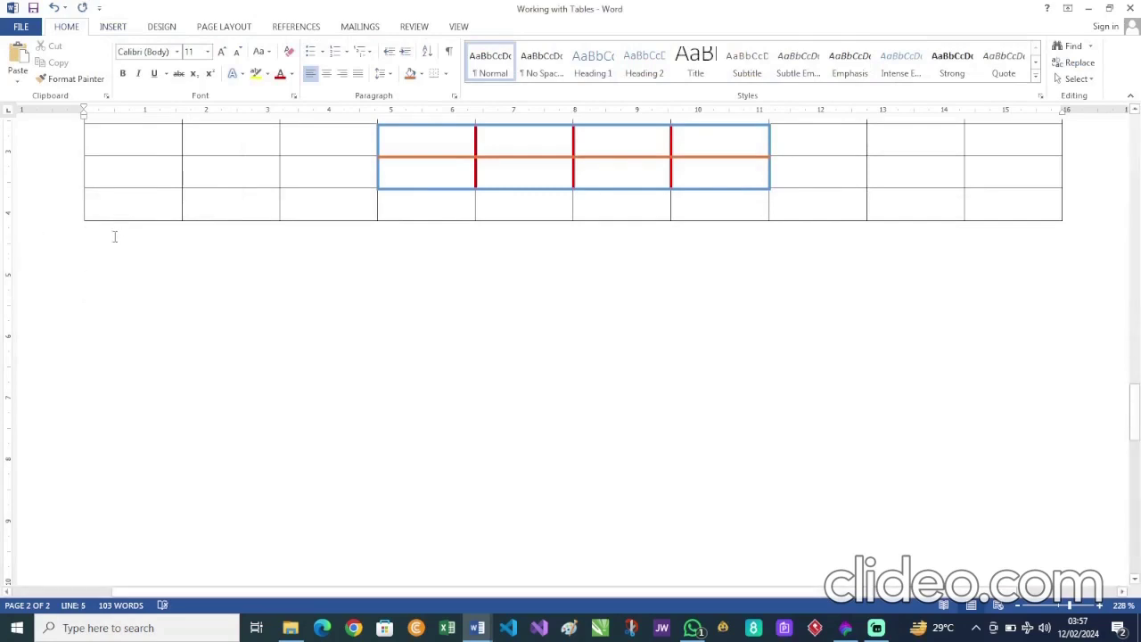
{"action": "left_click", "coordinate": [109, 28]}
{"action": "left_click", "coordinate": [112, 76]}
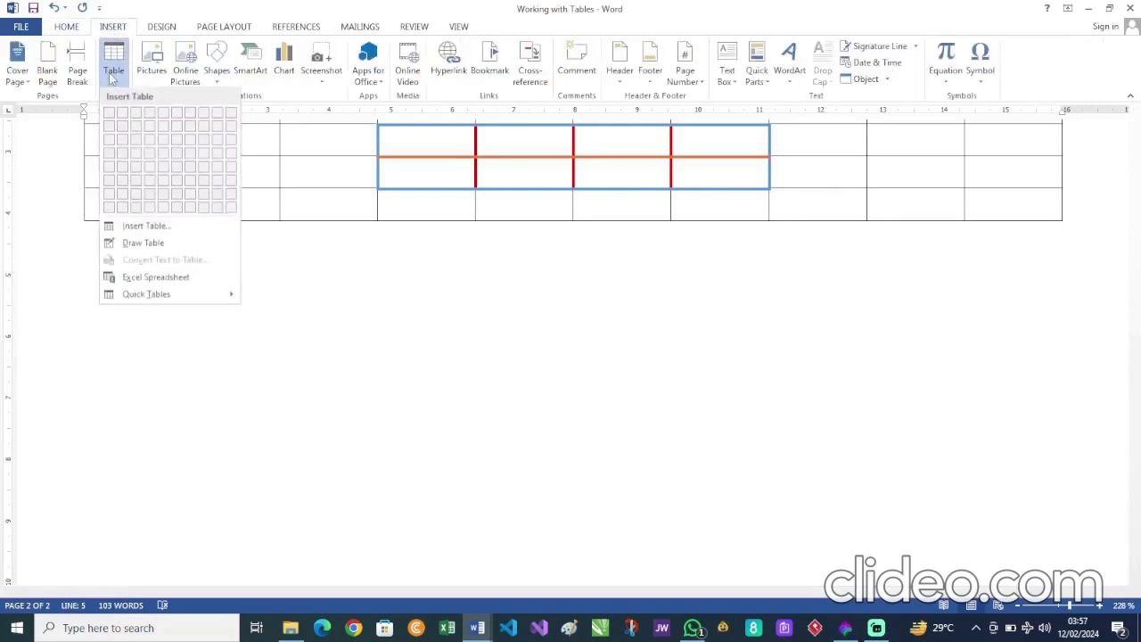
{"action": "left_click", "coordinate": [84, 284]}
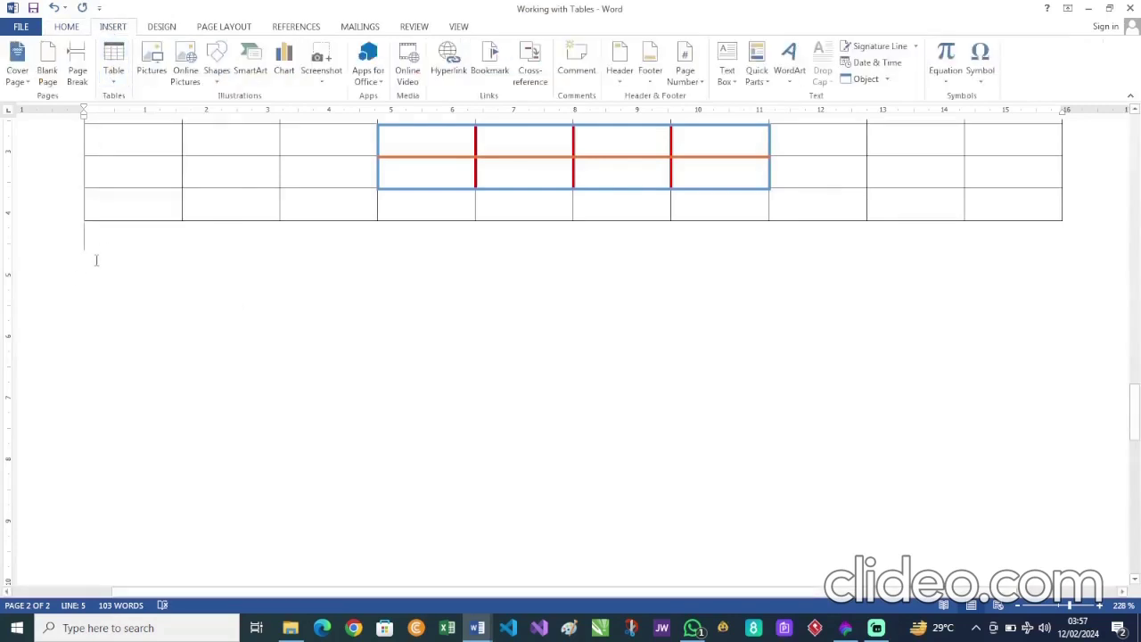
Step: Insert a table with 10 columns, 8 rows and automatic fixed column width directly beneath the existing table
{"action": "left_click", "coordinate": [115, 78]}
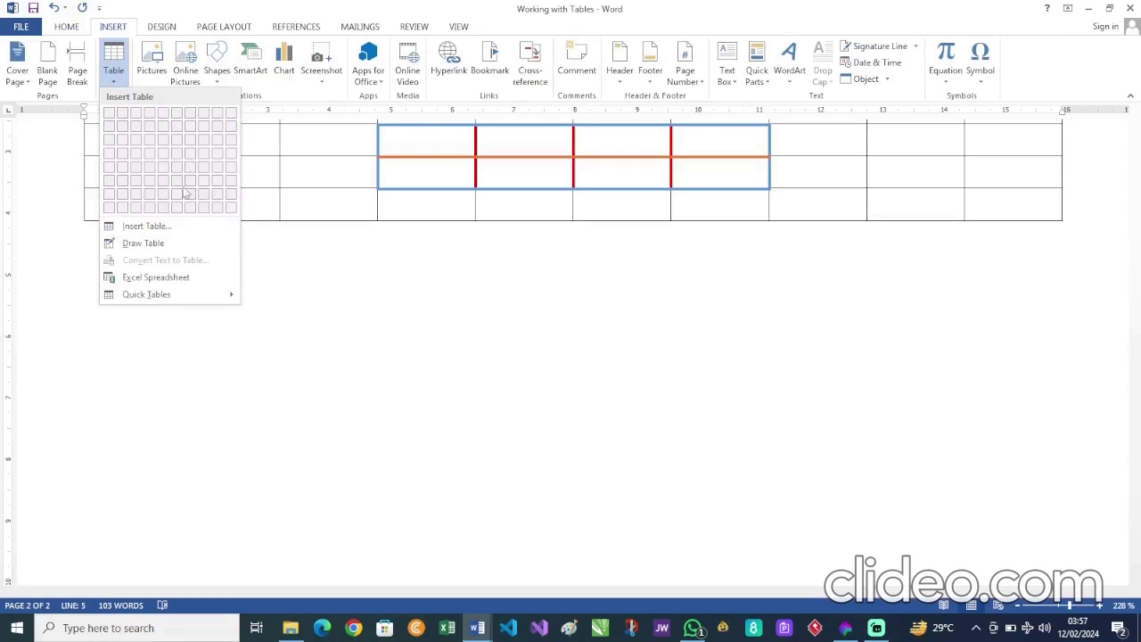
{"action": "left_click", "coordinate": [161, 228]}
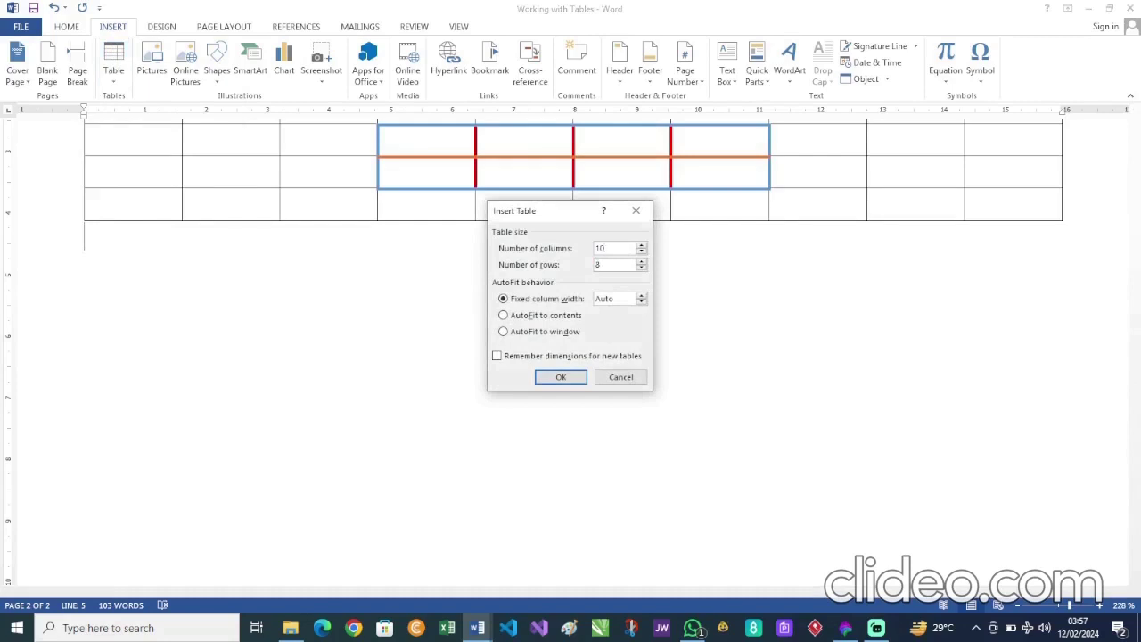
{"action": "left_click", "coordinate": [554, 381]}
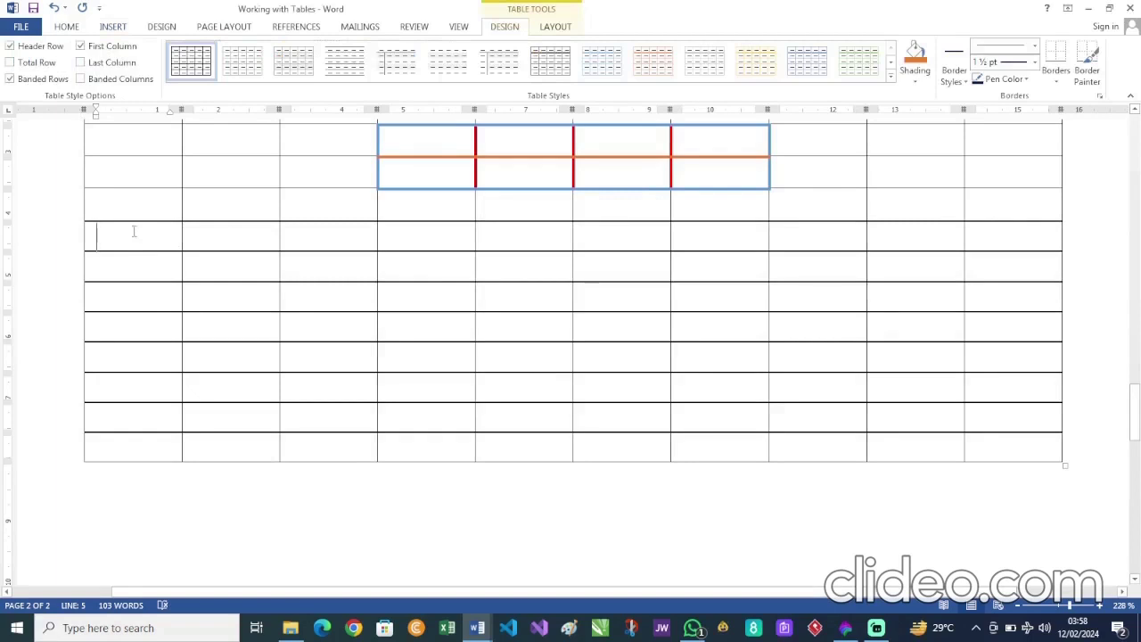
Step: Number the first-column cells of the eight newly added rows from 1 to 8
{"action": "left_click", "coordinate": [557, 27]}
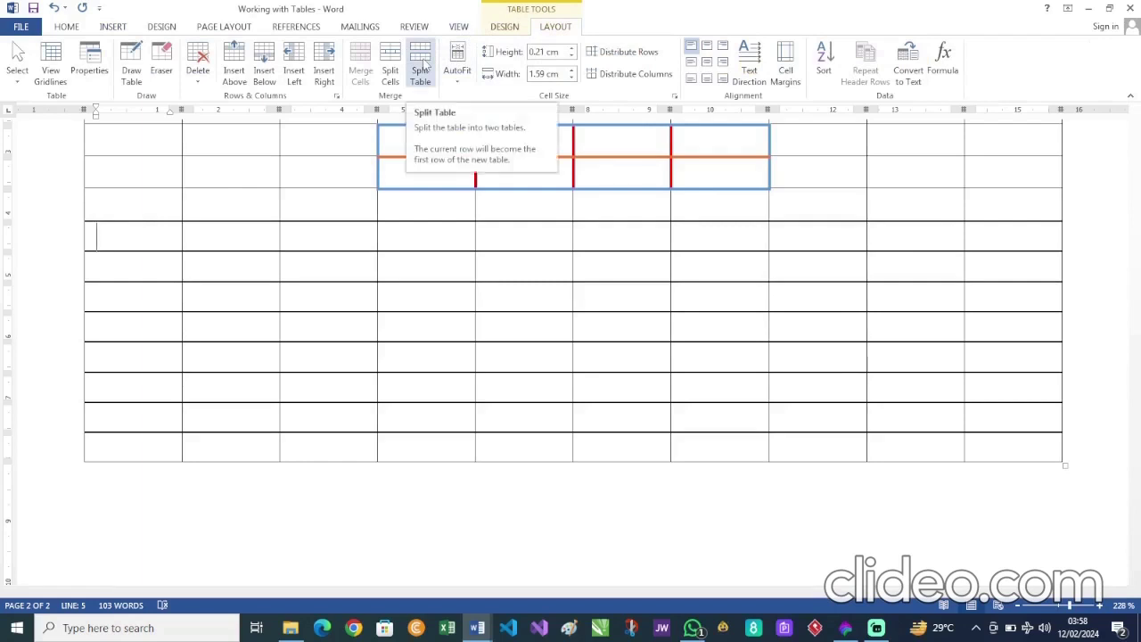
{"action": "left_click", "coordinate": [149, 247]}
{"action": "type", "text": "1"}
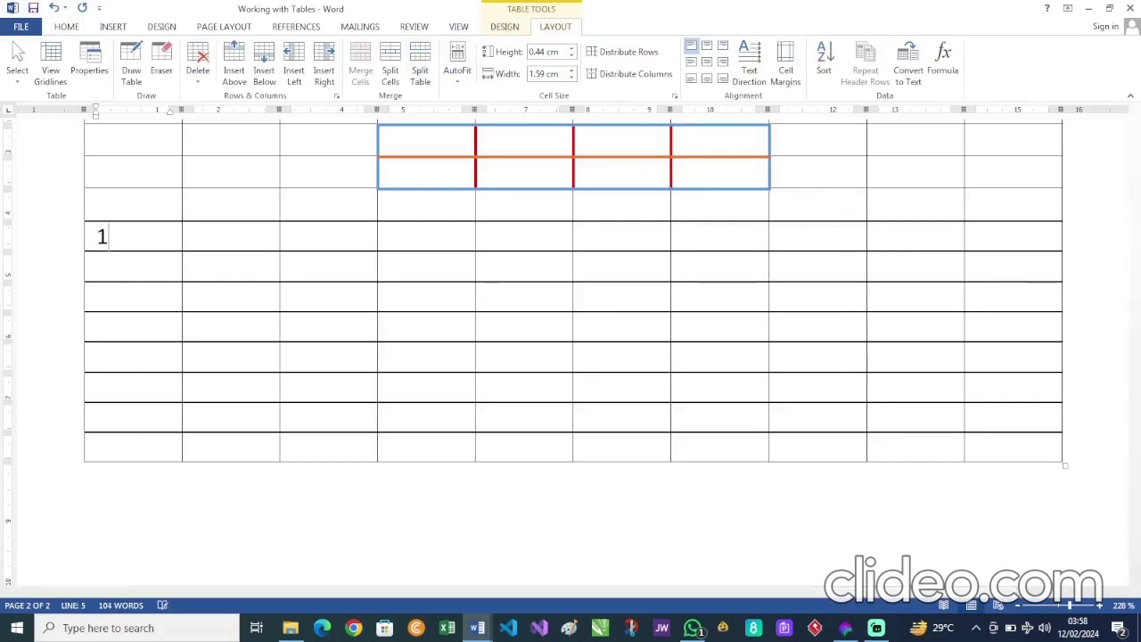
{"action": "key", "text": "Down"}
{"action": "type", "text": "2"}
{"action": "key", "text": "Down"}
{"action": "type", "text": "3"}
{"action": "key", "text": "Down"}
{"action": "type", "text": "4"}
{"action": "key", "text": "Down"}
{"action": "type", "text": "5"}
{"action": "key", "text": "Down"}
{"action": "type", "text": "6"}
{"action": "key", "text": "Down"}
{"action": "type", "text": "7"}
{"action": "key", "text": "Down"}
{"action": "type", "text": "8"}
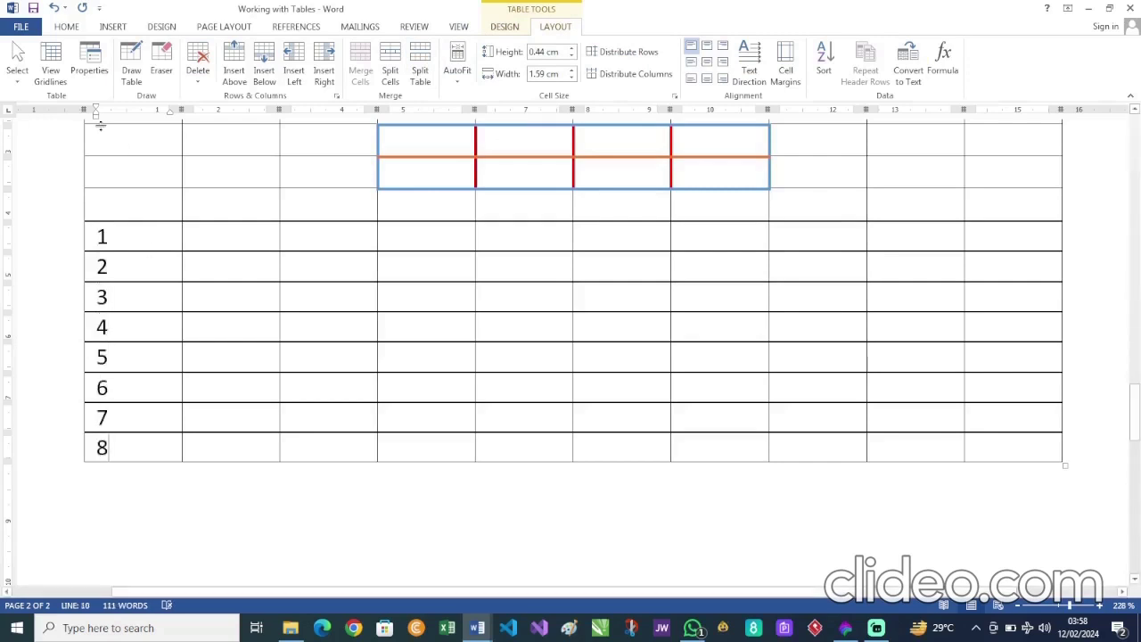
Step: Split the table so that the row numbered 1 becomes the first row of a separate table
{"action": "left_click", "coordinate": [133, 228]}
{"action": "left_click", "coordinate": [419, 64]}
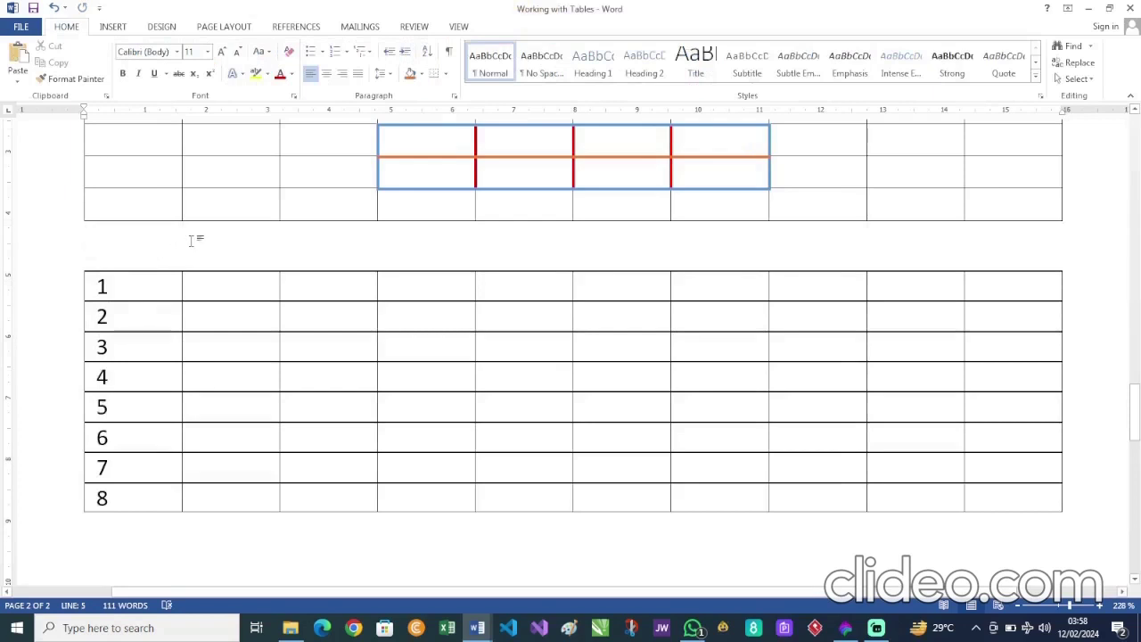
Step: Insert another table with 10 columns and 8 rows below the numbered table, leaving a blank line between them
{"action": "left_click", "coordinate": [136, 530]}
{"action": "key", "text": "Return"}
{"action": "key", "text": "Return"}
{"action": "key", "text": "Return"}
{"action": "key", "text": "Return"}
{"action": "key", "text": "Return"}
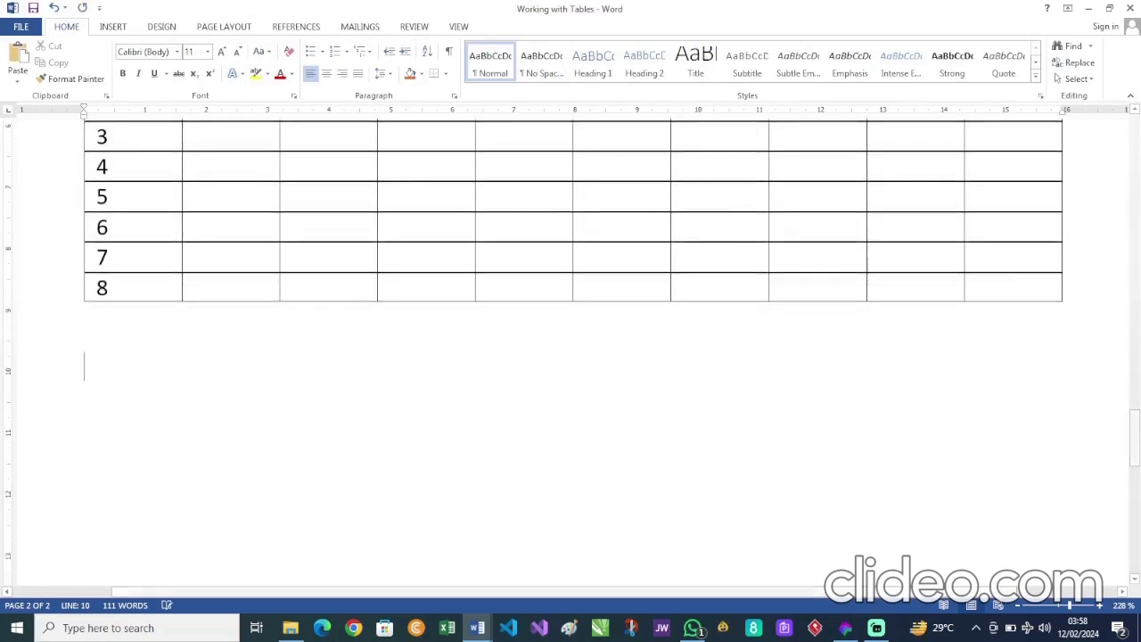
{"action": "left_click", "coordinate": [146, 368]}
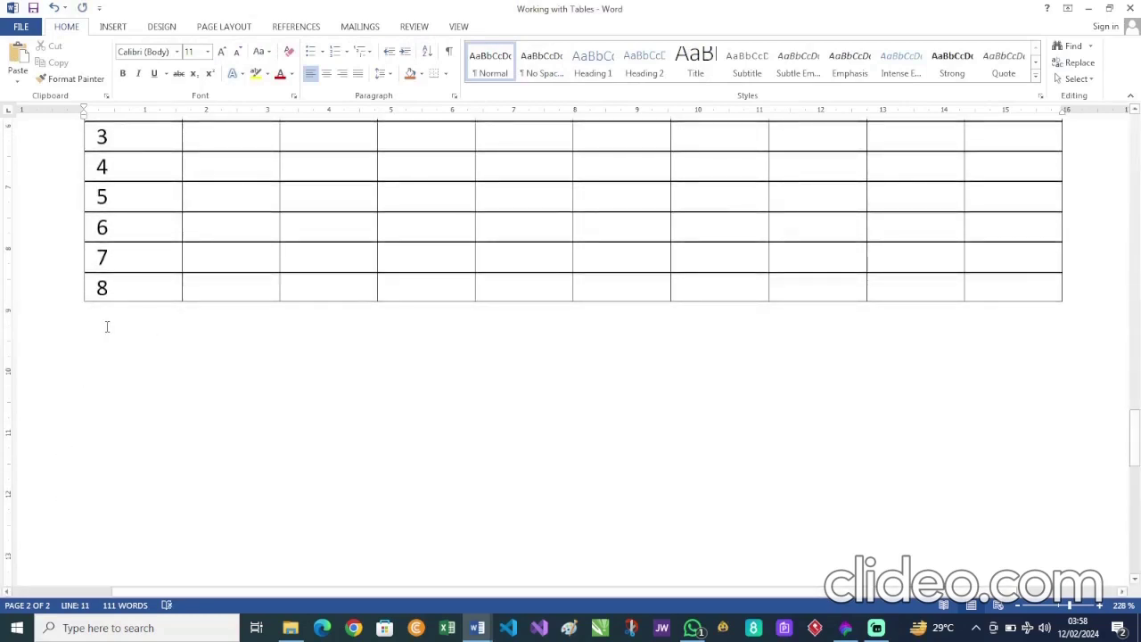
{"action": "left_click", "coordinate": [114, 27]}
{"action": "left_click", "coordinate": [116, 63]}
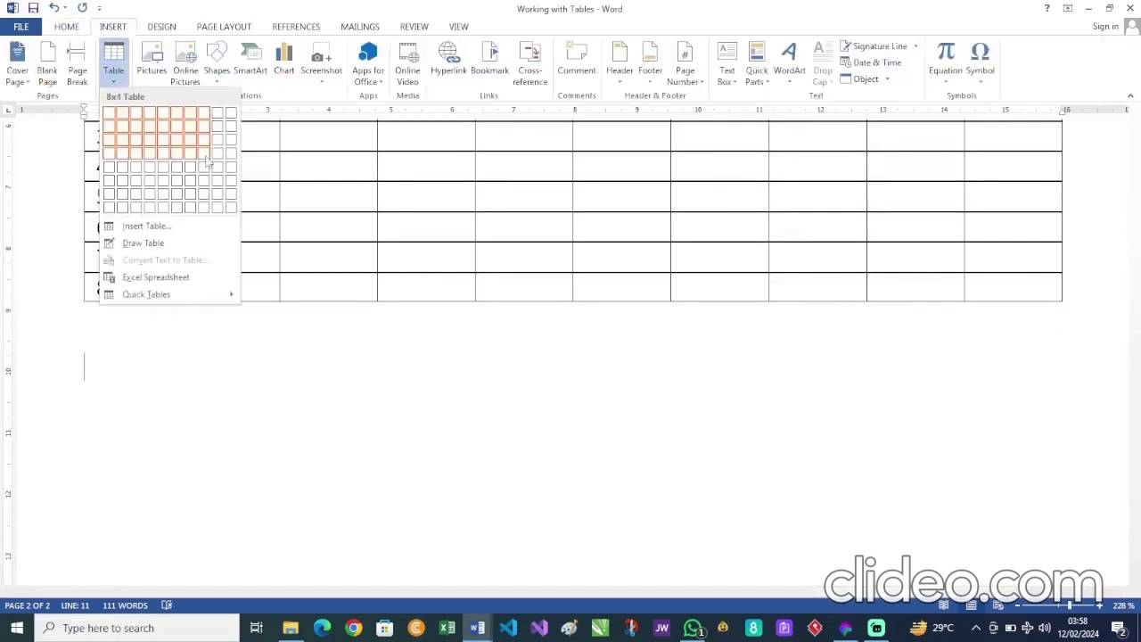
{"action": "left_click", "coordinate": [231, 214]}
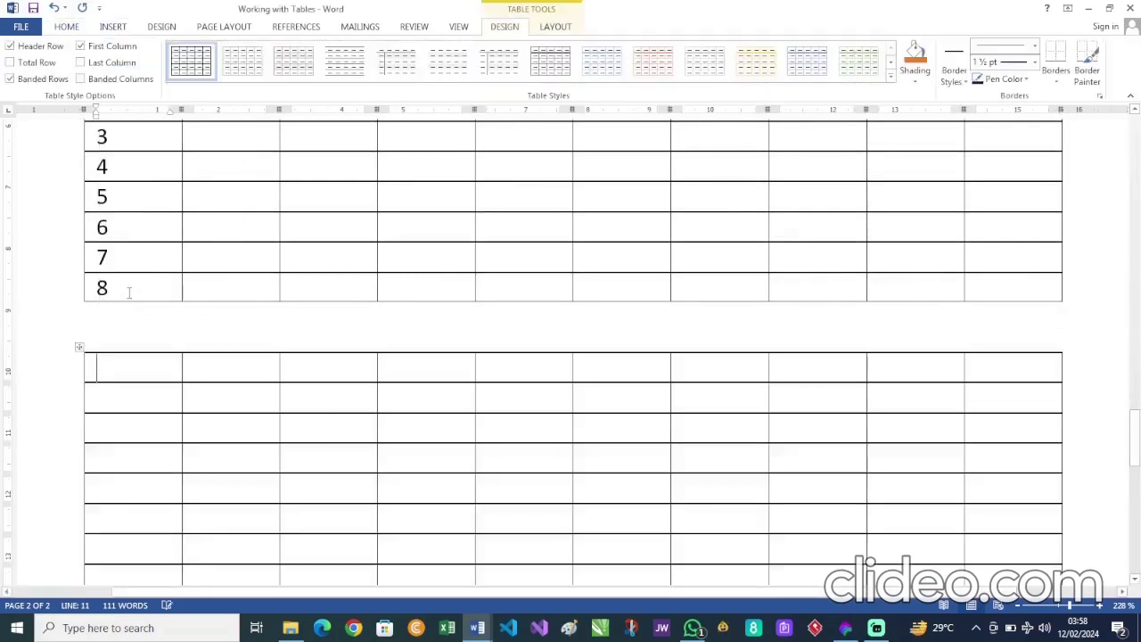
Step: Clear the numbers 1 to 8 from the first column of the middle table
{"action": "scroll", "coordinate": [129, 317], "scroll_direction": "up", "scroll_amount": 4}
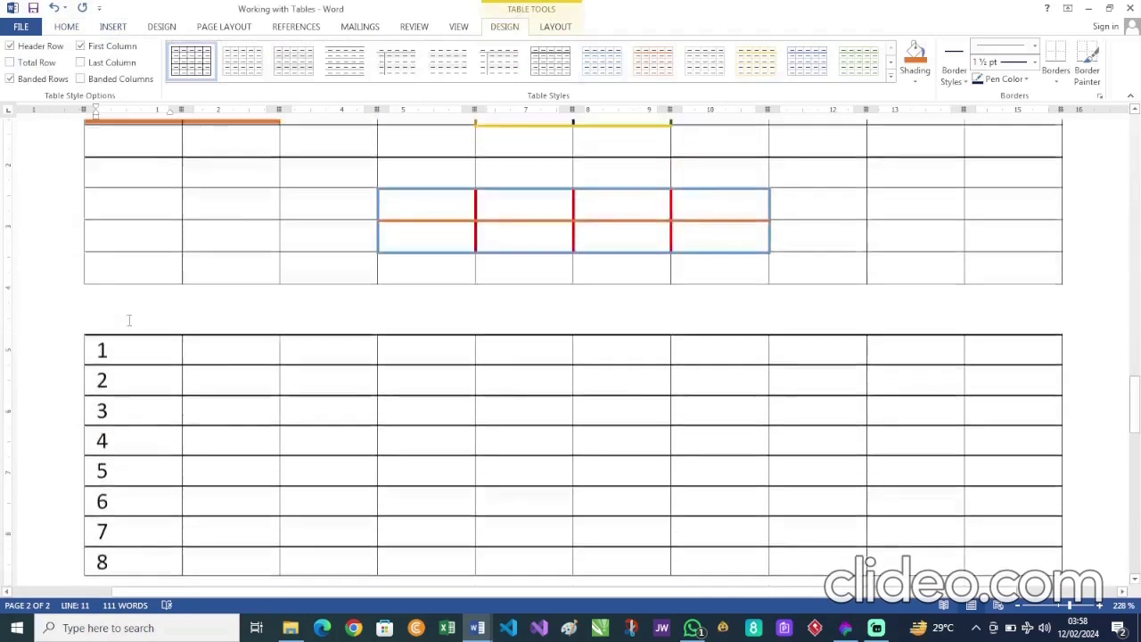
{"action": "scroll", "coordinate": [129, 321], "scroll_direction": "down", "scroll_amount": 3}
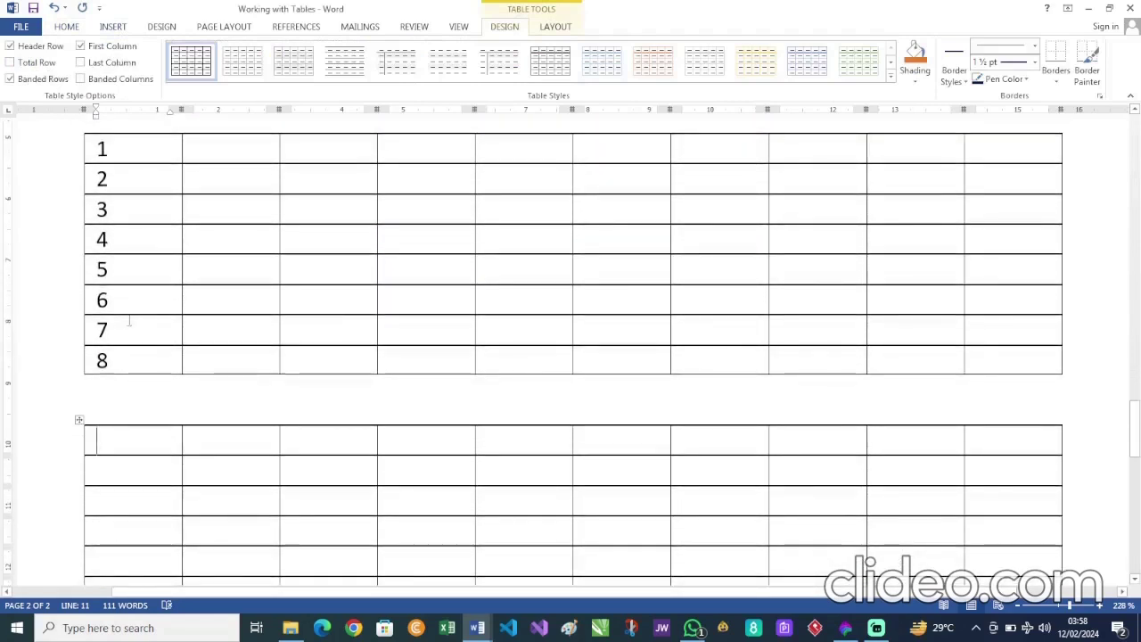
{"action": "left_click_drag", "start_coordinate": [117, 148], "coordinate": [121, 351]}
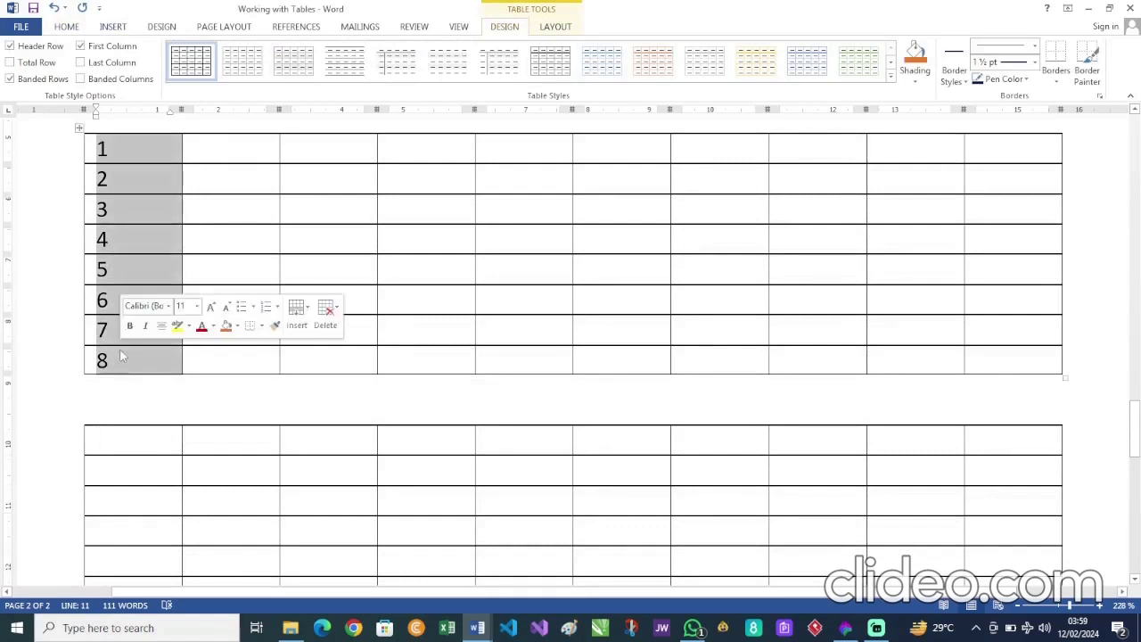
{"action": "key", "text": "Delete"}
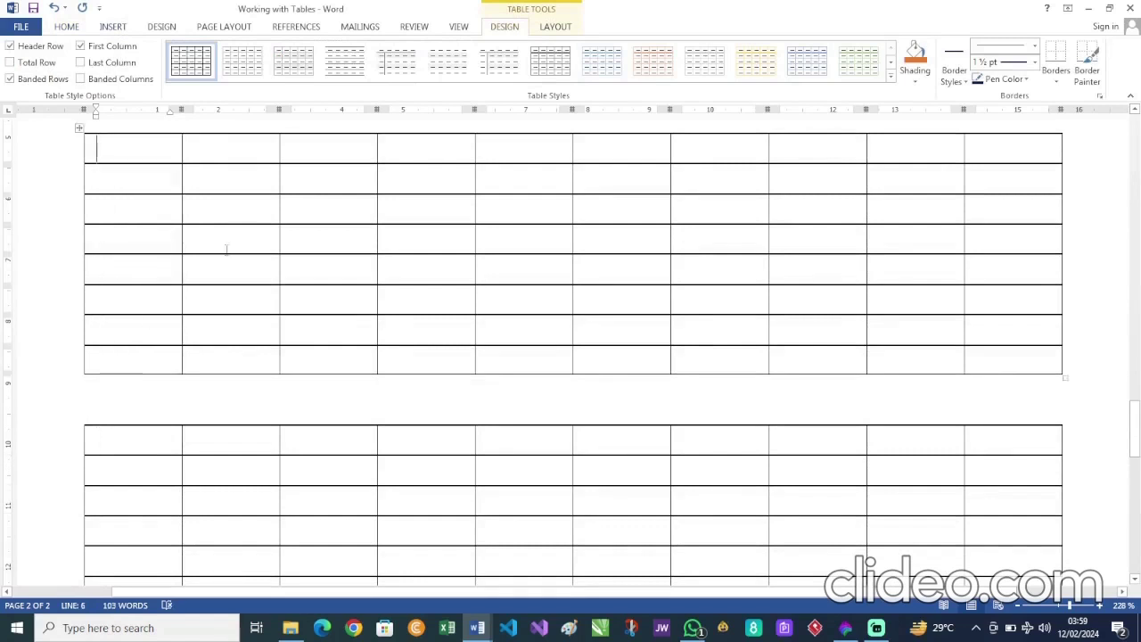
Step: Merge the first two cells of the middle table's top row, and merge the block spanning columns 4–7 and rows 3–5
{"action": "scroll", "coordinate": [360, 187], "scroll_direction": "up", "scroll_amount": 6}
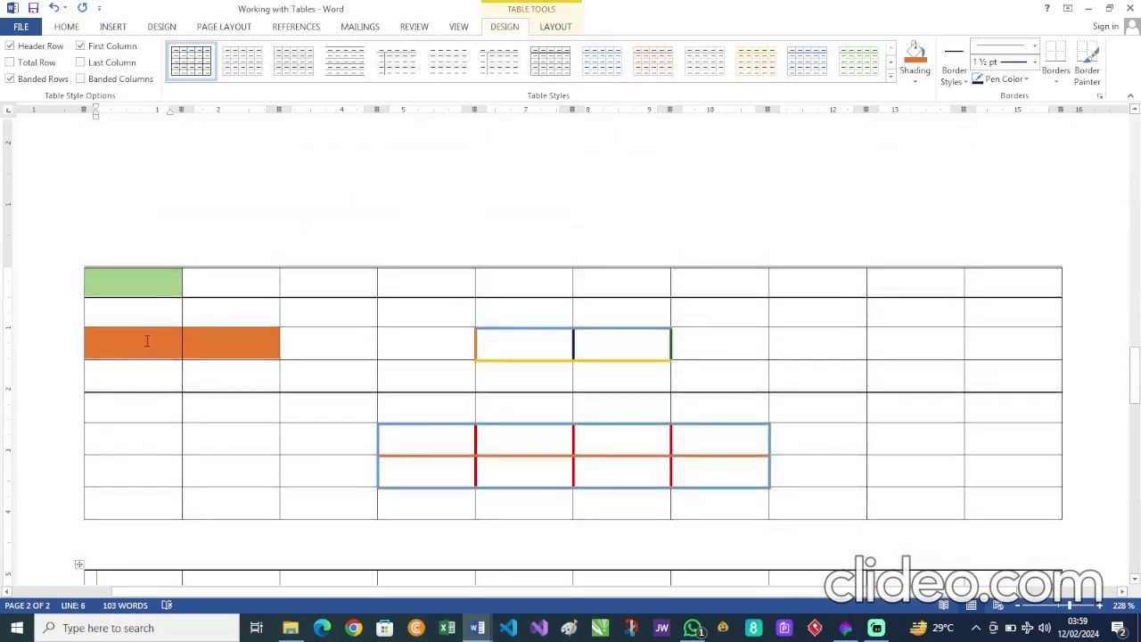
{"action": "scroll", "coordinate": [147, 341], "scroll_direction": "down", "scroll_amount": 8}
{"action": "scroll", "coordinate": [147, 340], "scroll_direction": "up", "scroll_amount": 3}
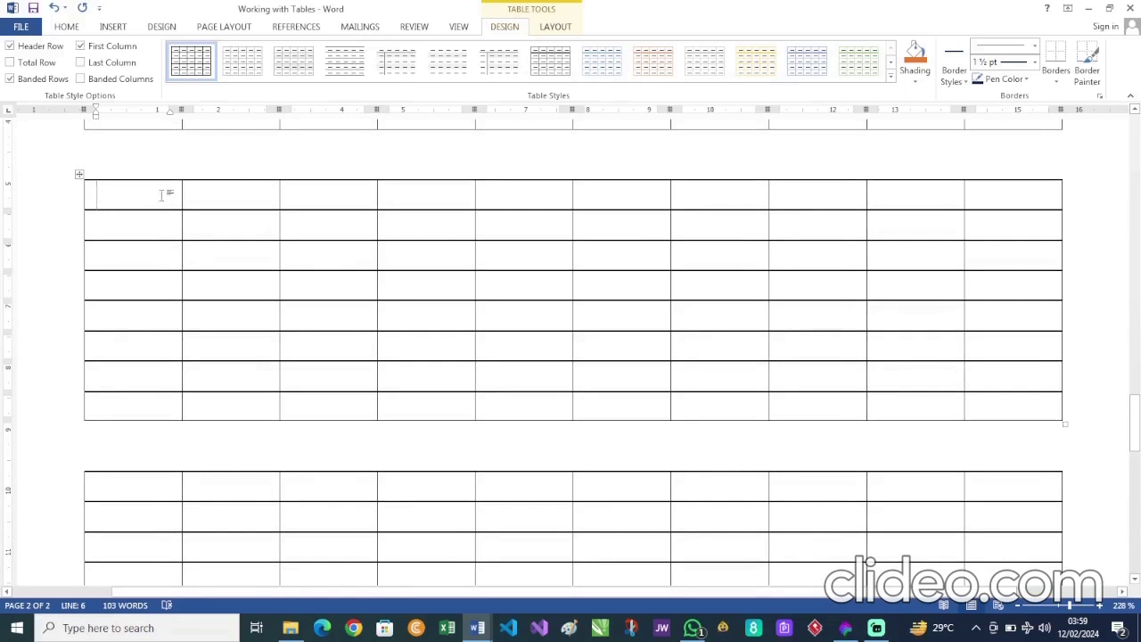
{"action": "left_click_drag", "start_coordinate": [168, 191], "coordinate": [191, 188]}
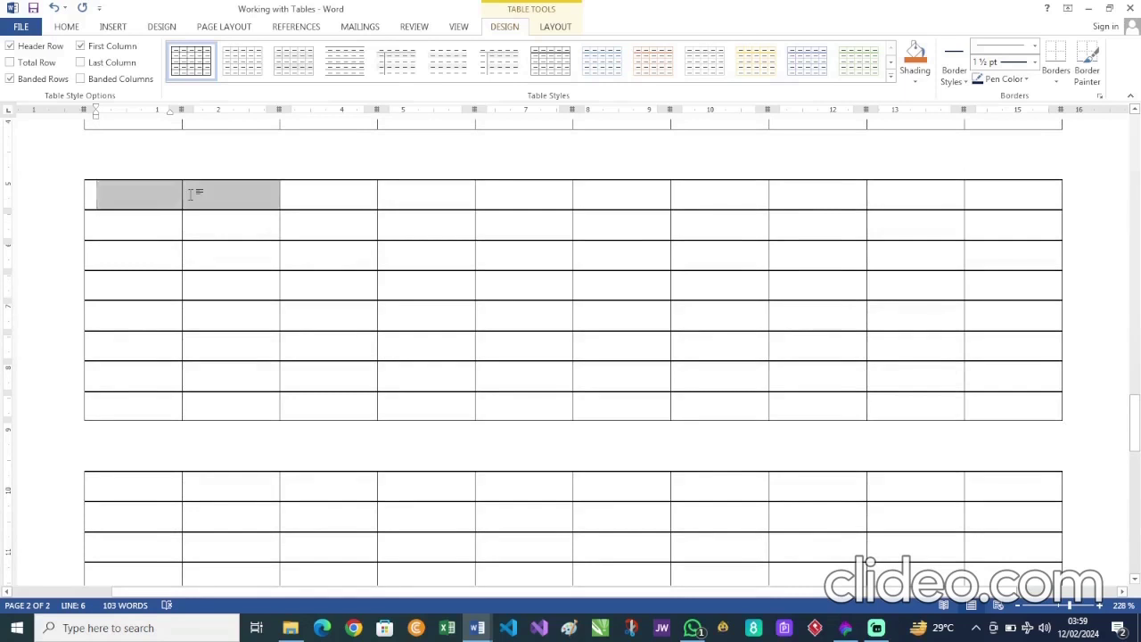
{"action": "left_click", "coordinate": [562, 28]}
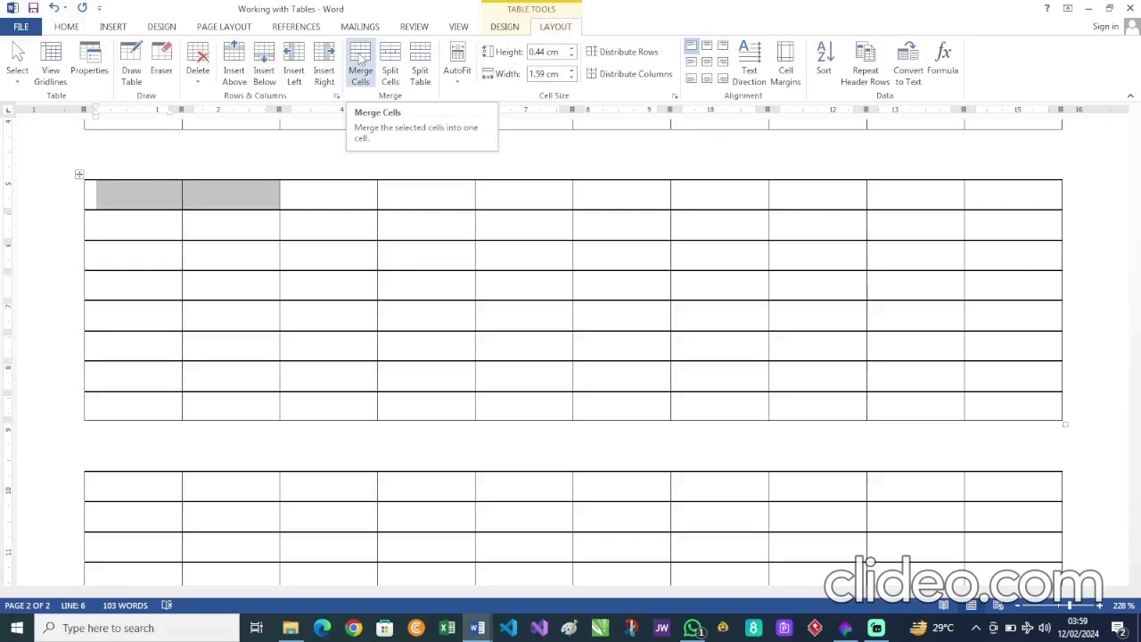
{"action": "left_click", "coordinate": [360, 58]}
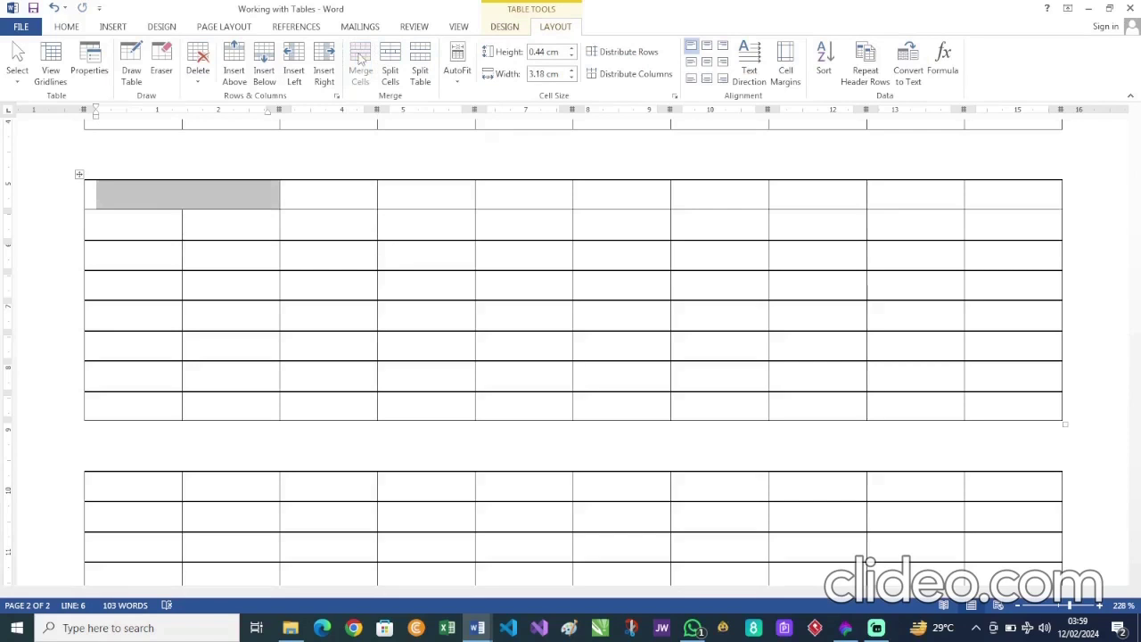
{"action": "left_click_drag", "start_coordinate": [437, 253], "coordinate": [724, 304]}
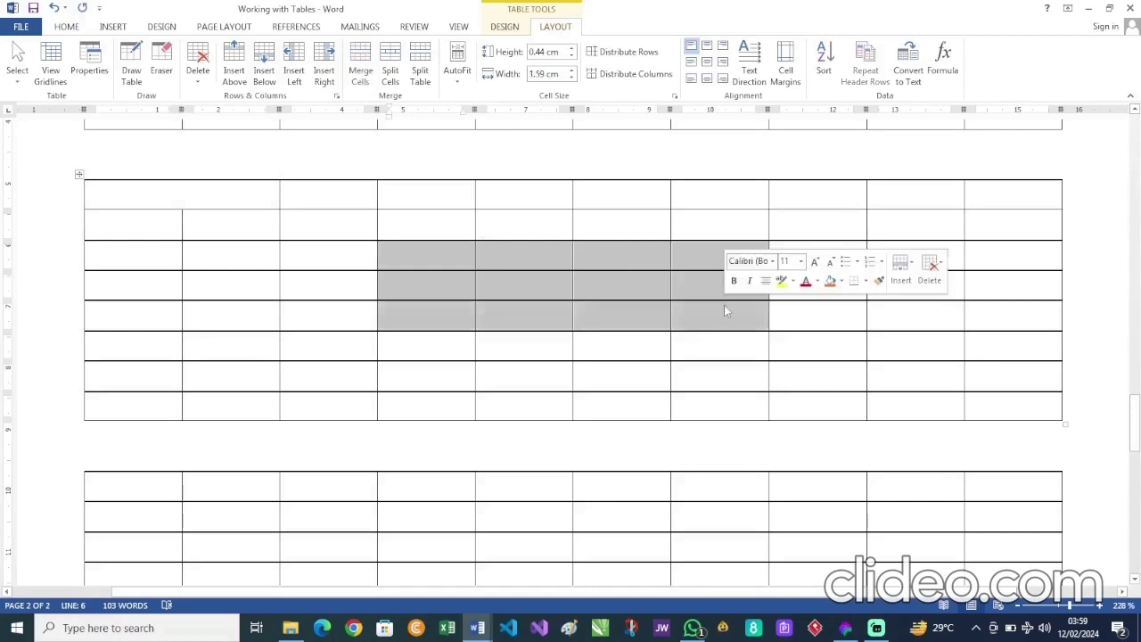
{"action": "left_click", "coordinate": [362, 63]}
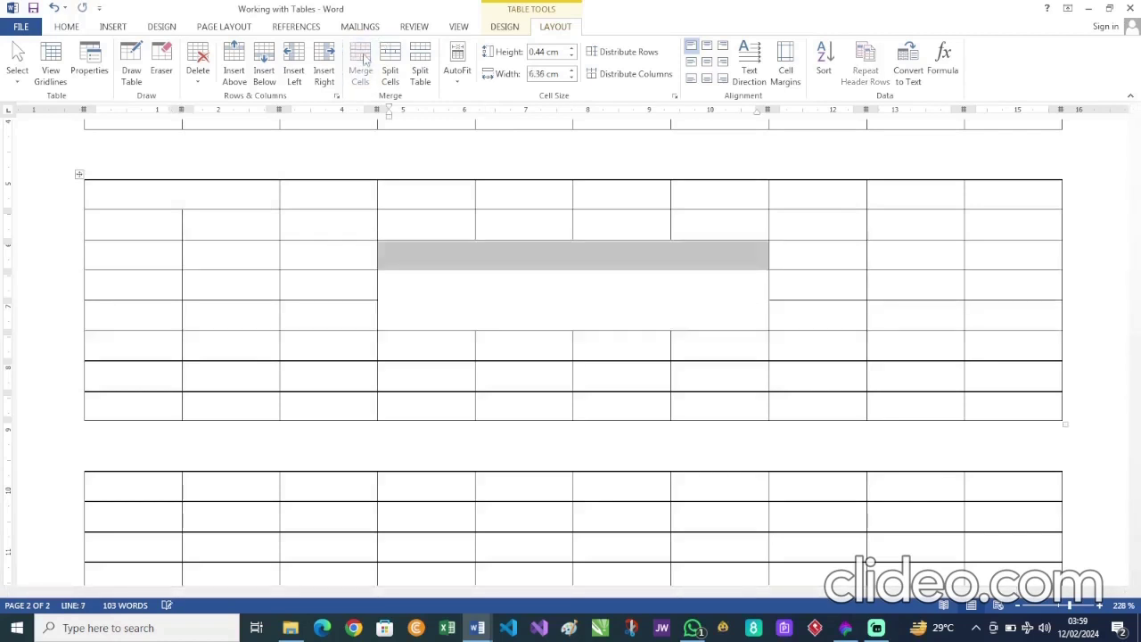
Step: Split the large merged cell at the middle table's centre into 3 columns and 1 row
{"action": "left_click", "coordinate": [497, 261]}
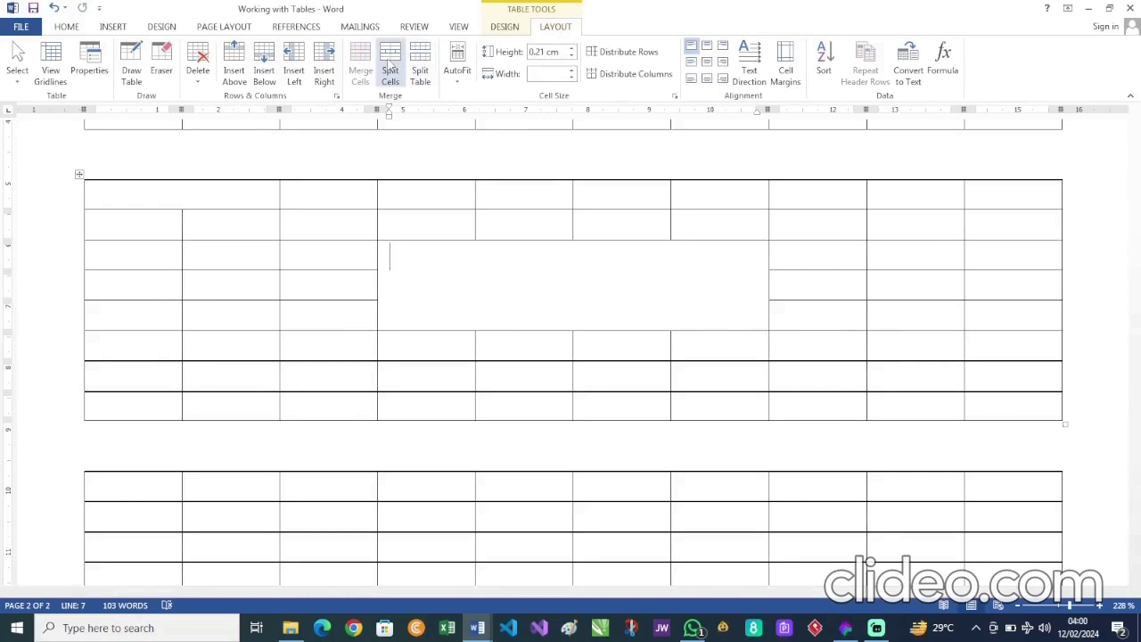
{"action": "left_click", "coordinate": [389, 64]}
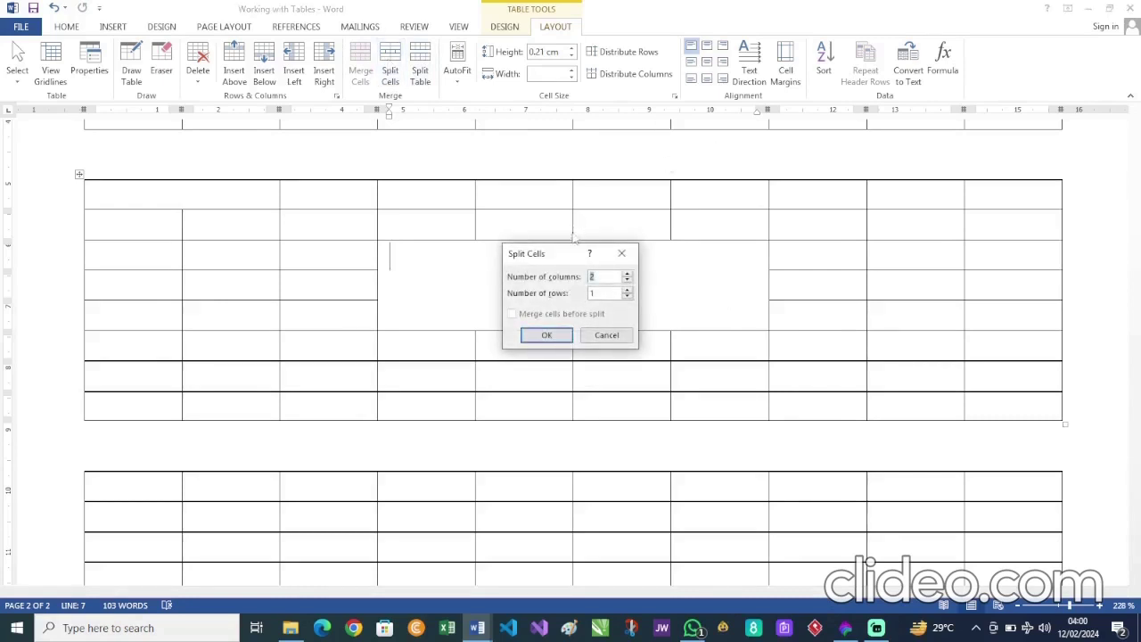
{"action": "left_click_drag", "start_coordinate": [562, 256], "coordinate": [845, 332]}
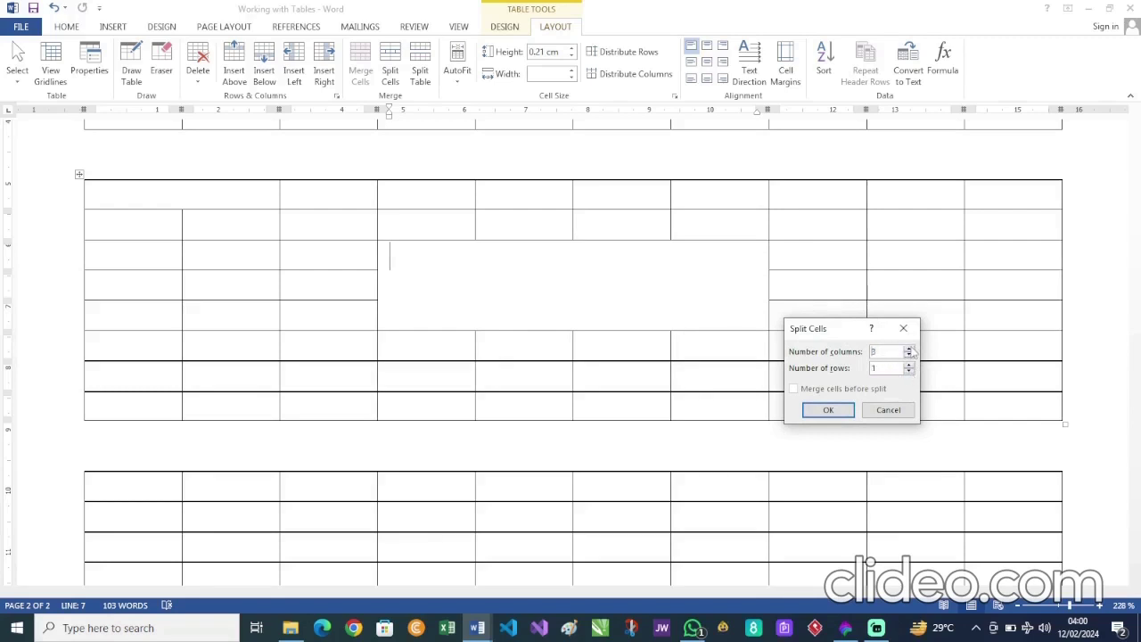
{"action": "left_click", "coordinate": [826, 410]}
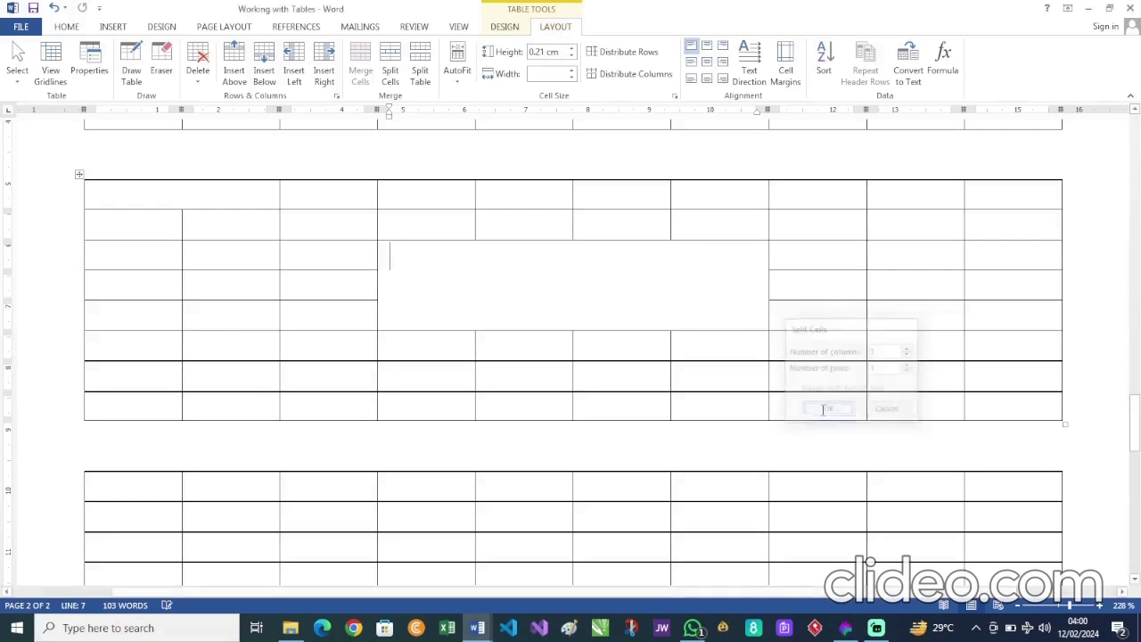
{"action": "left_click", "coordinate": [673, 296]}
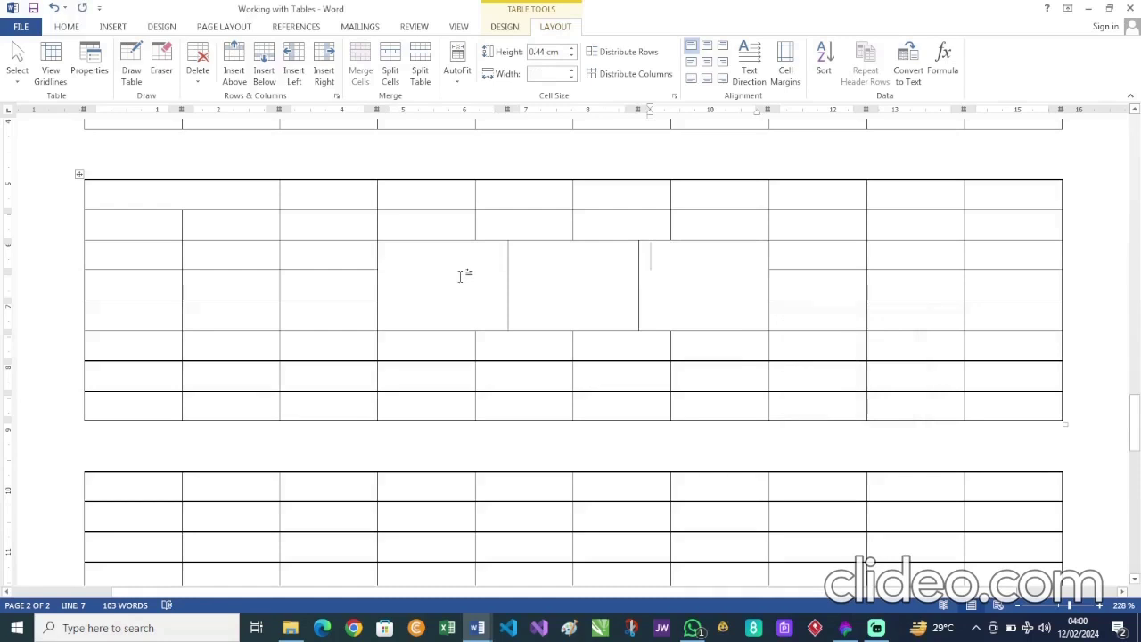
Step: Split the ninth cell of the middle table's second row into 2 columns and 2 rows
{"action": "left_click", "coordinate": [907, 223]}
{"action": "left_click", "coordinate": [390, 64]}
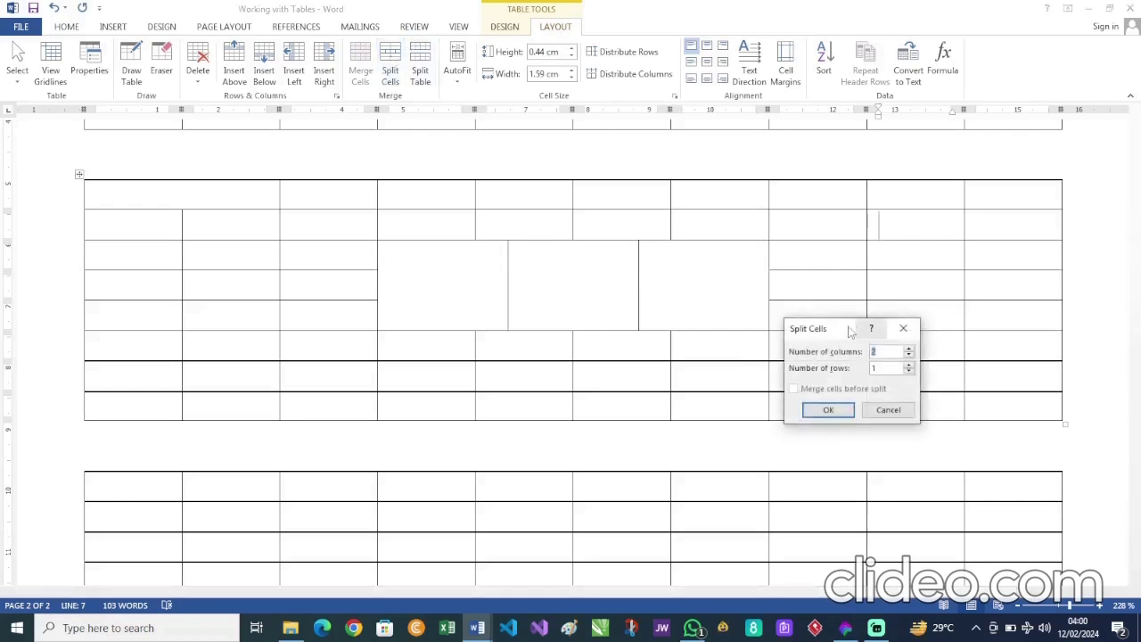
{"action": "left_click_drag", "start_coordinate": [846, 331], "coordinate": [726, 308]}
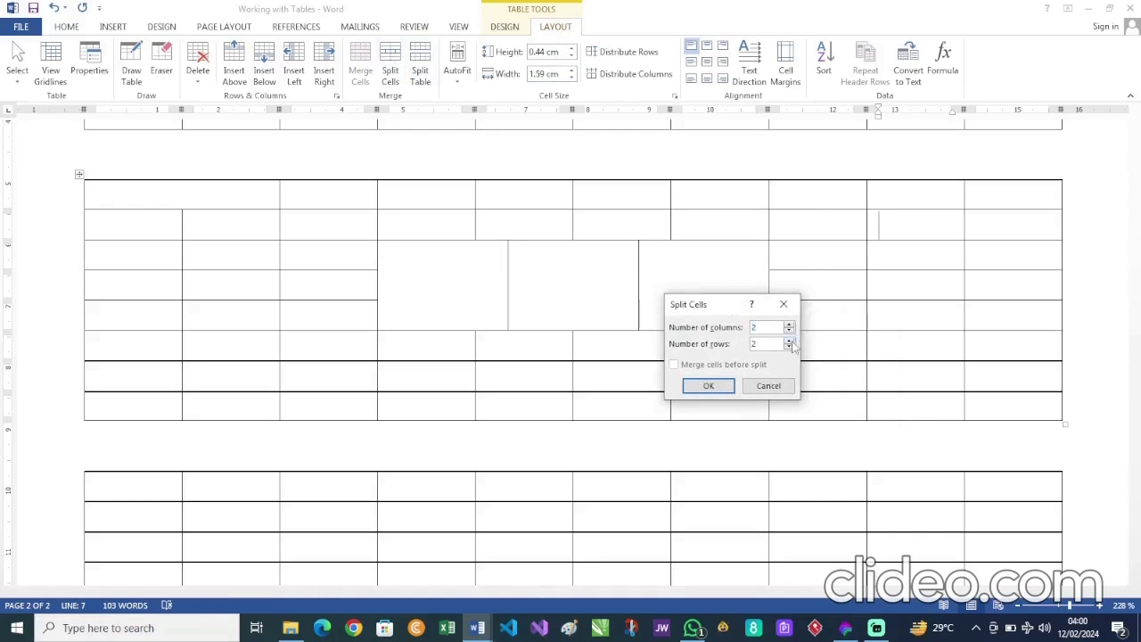
{"action": "left_click", "coordinate": [706, 385]}
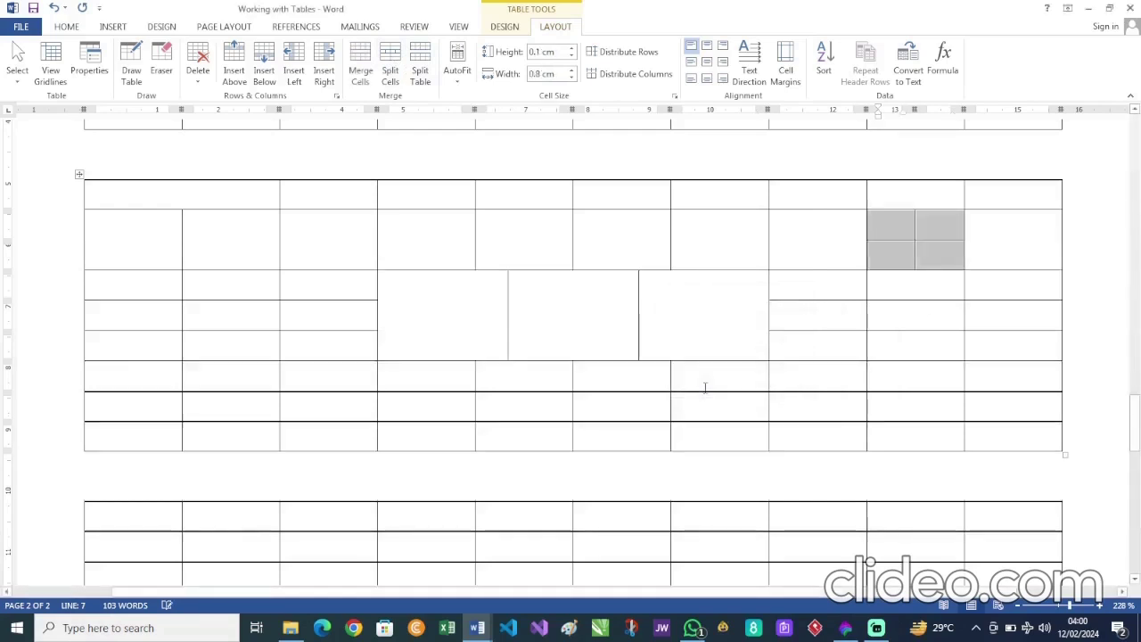
{"action": "left_click", "coordinate": [942, 248]}
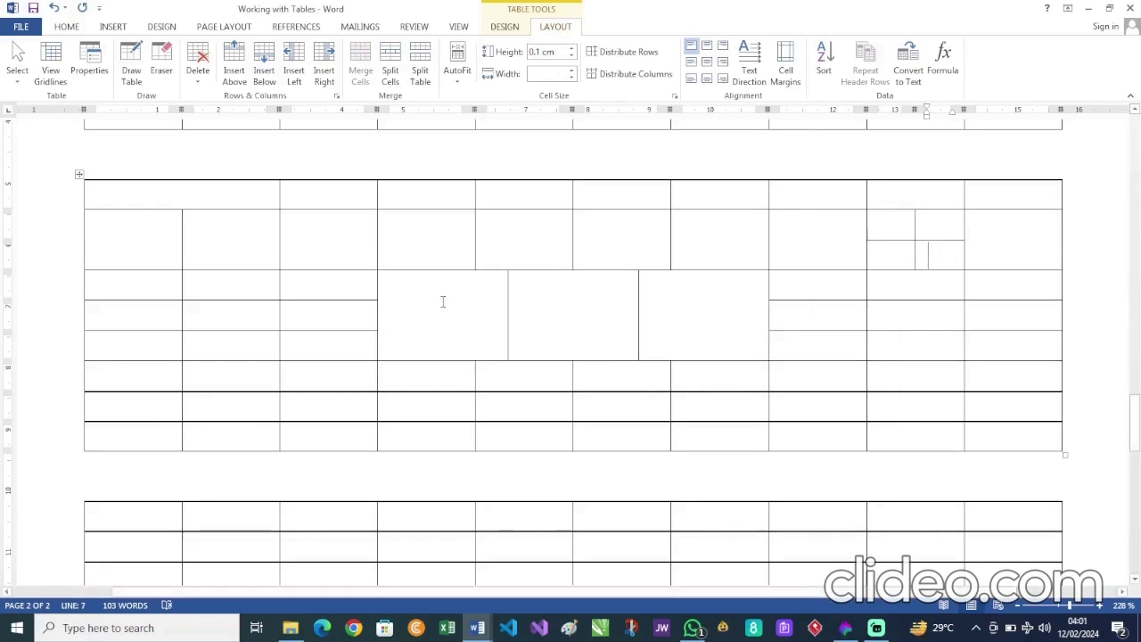
Step: Merge the block covering the first three columns and rows 3–6 of the middle table into one cell
{"action": "left_click_drag", "start_coordinate": [444, 301], "coordinate": [678, 296]}
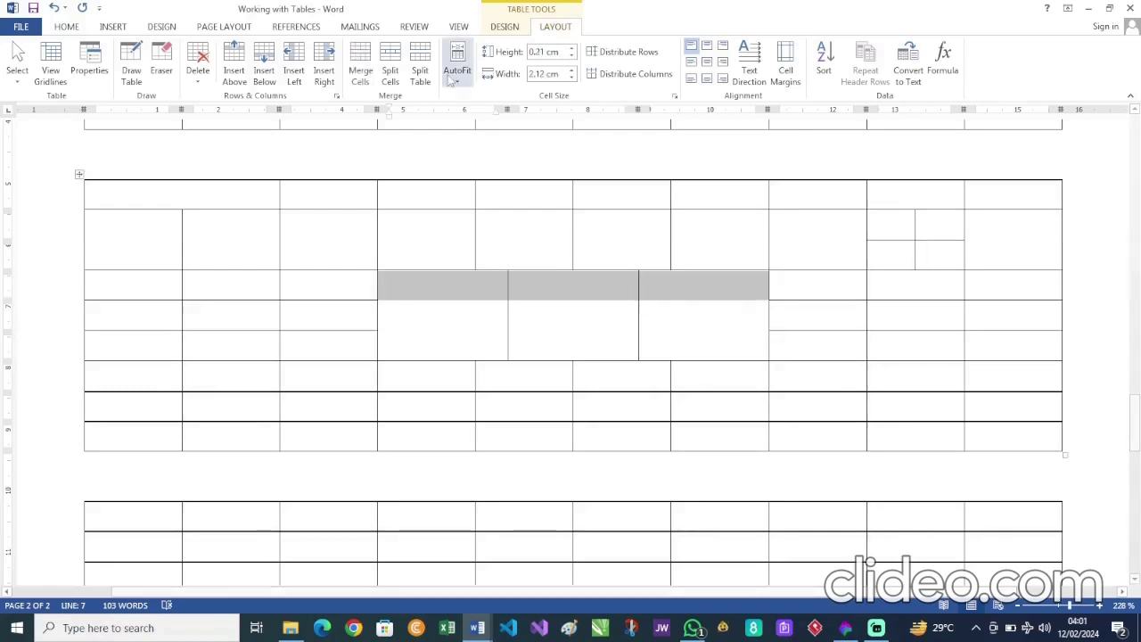
{"action": "left_click", "coordinate": [545, 328]}
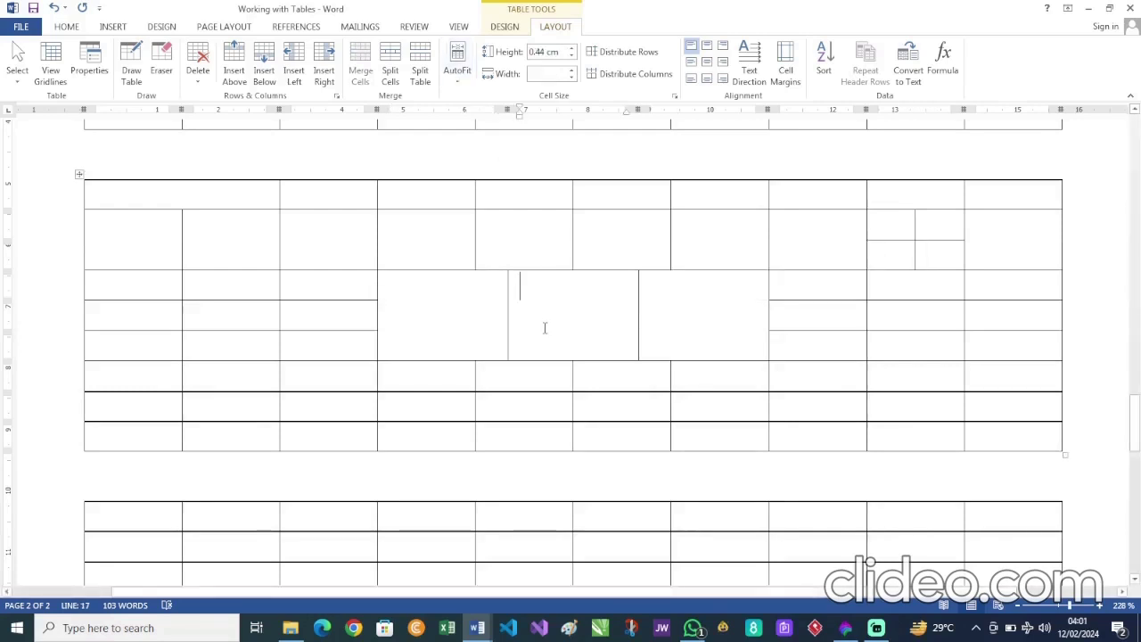
{"action": "left_click_drag", "start_coordinate": [147, 282], "coordinate": [326, 392]}
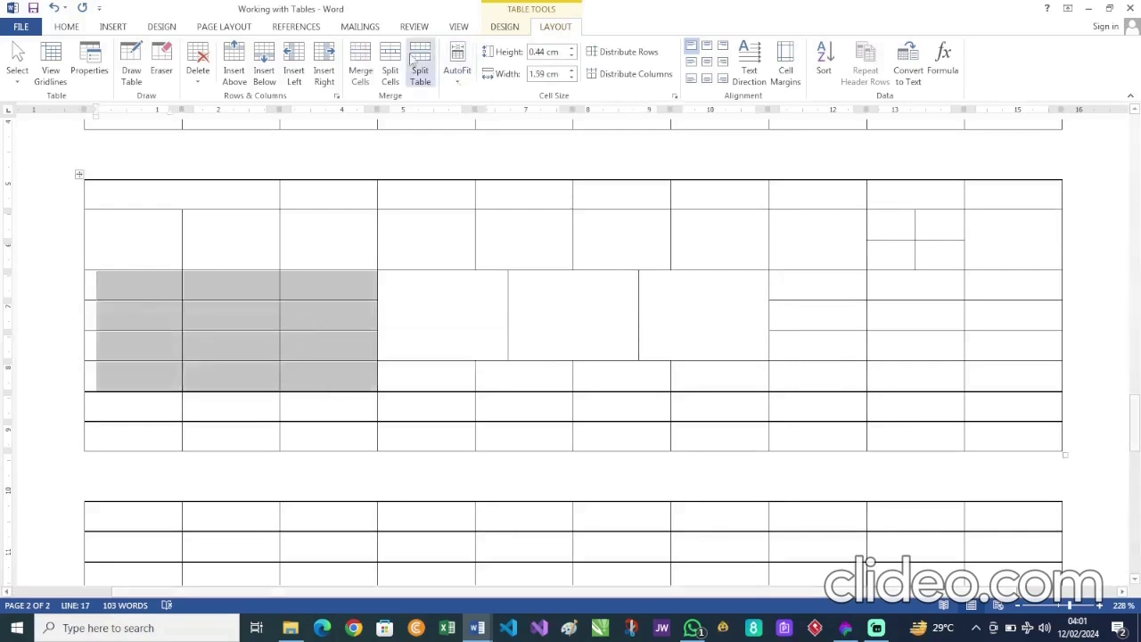
{"action": "left_click", "coordinate": [360, 62]}
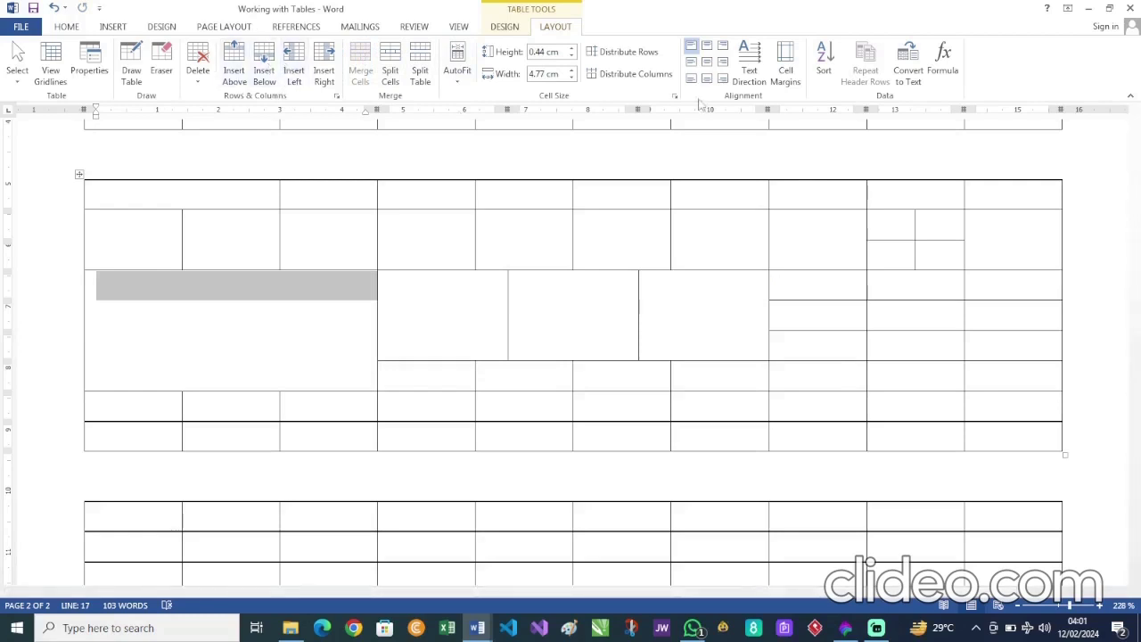
Step: Enter the text "Count" in the large merged cell beneath the second row's first three cells
{"action": "left_click", "coordinate": [235, 300]}
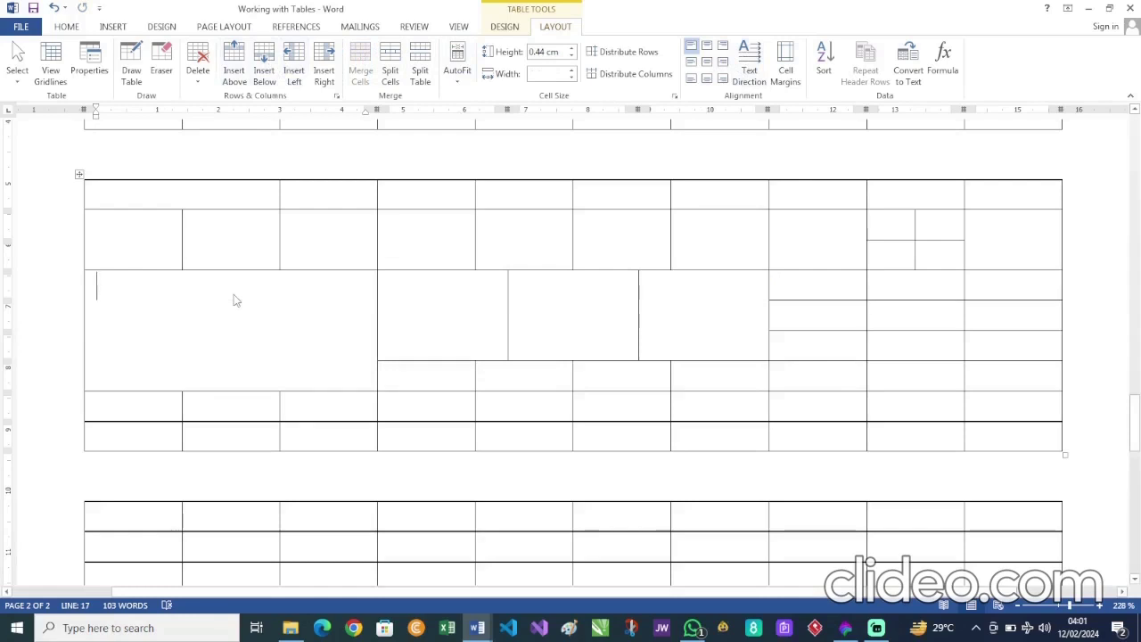
{"action": "type", "text": "C"}
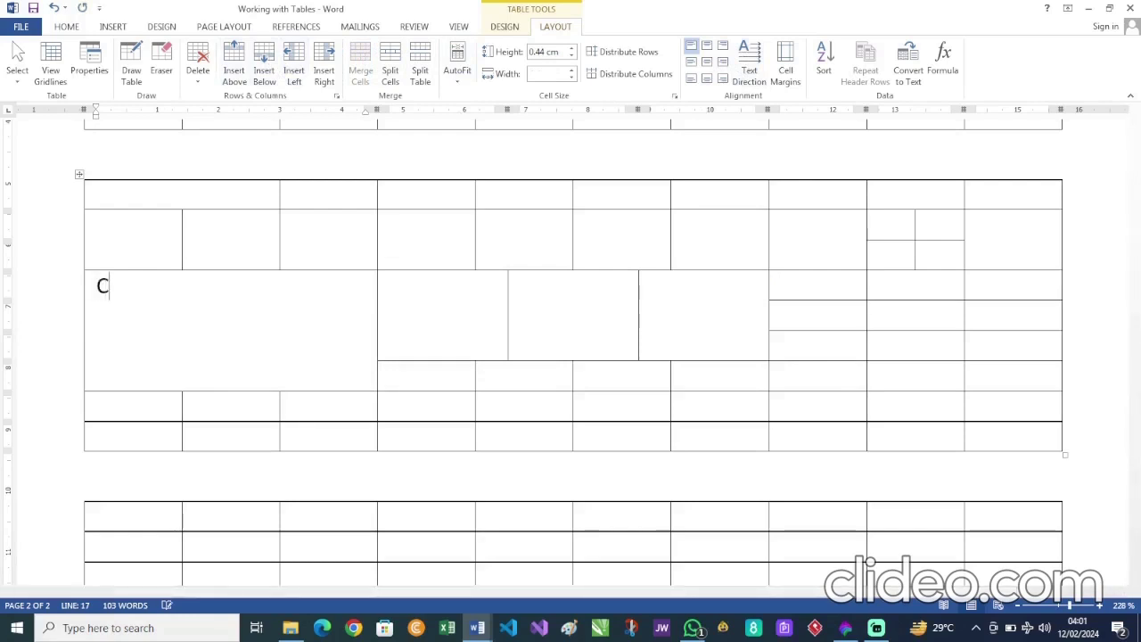
{"action": "type", "text": "ount"}
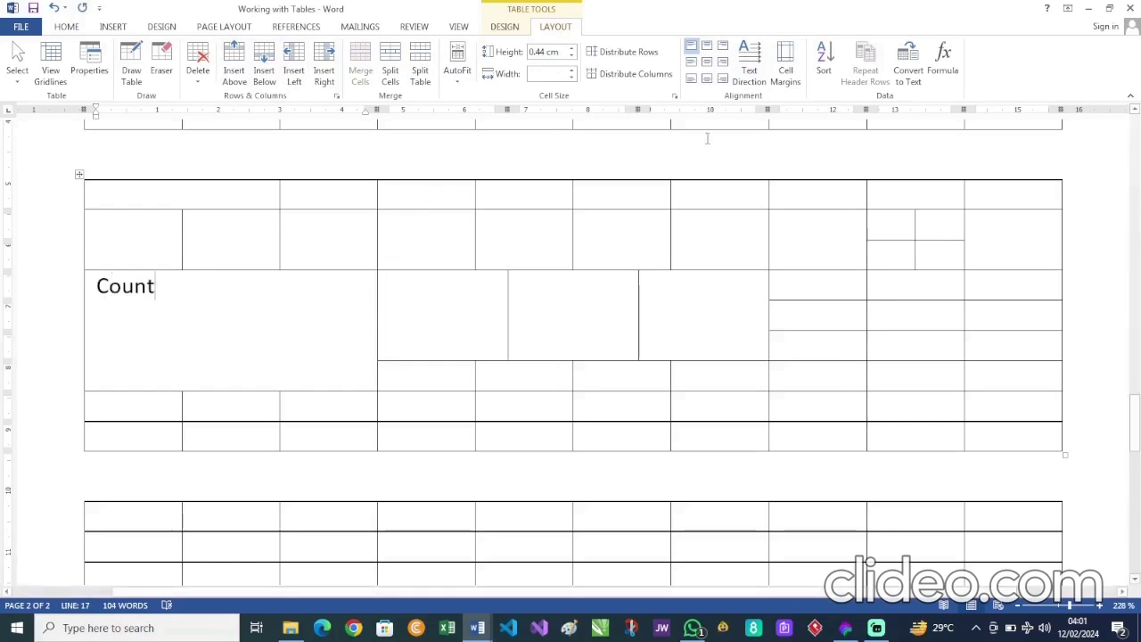
{"action": "left_click", "coordinate": [72, 27]}
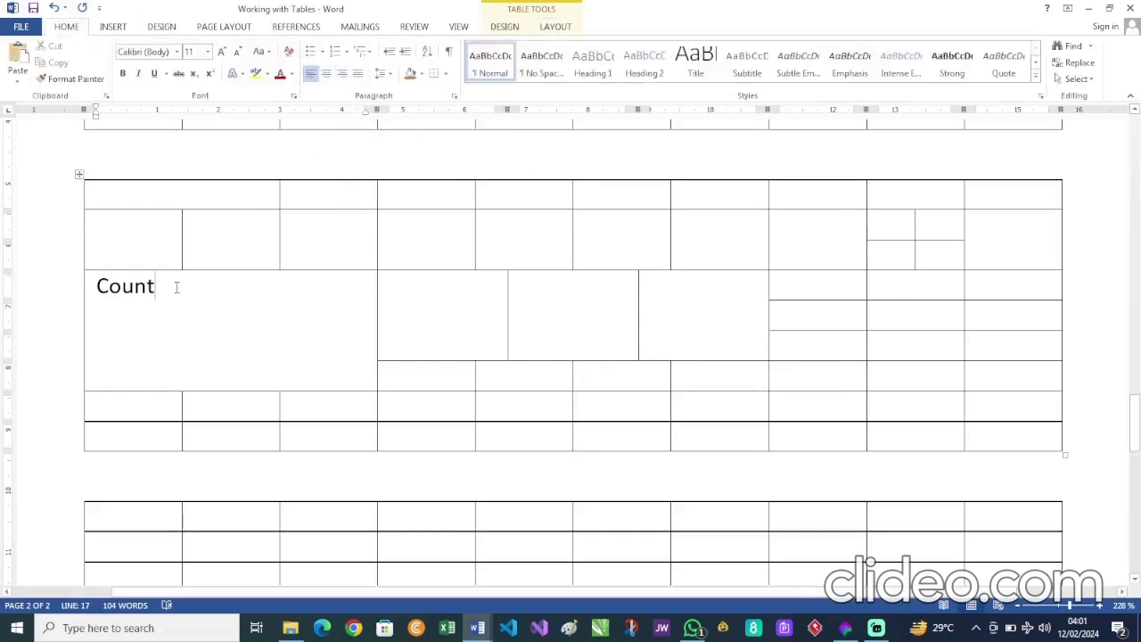
{"action": "left_click_drag", "start_coordinate": [155, 285], "coordinate": [92, 286]}
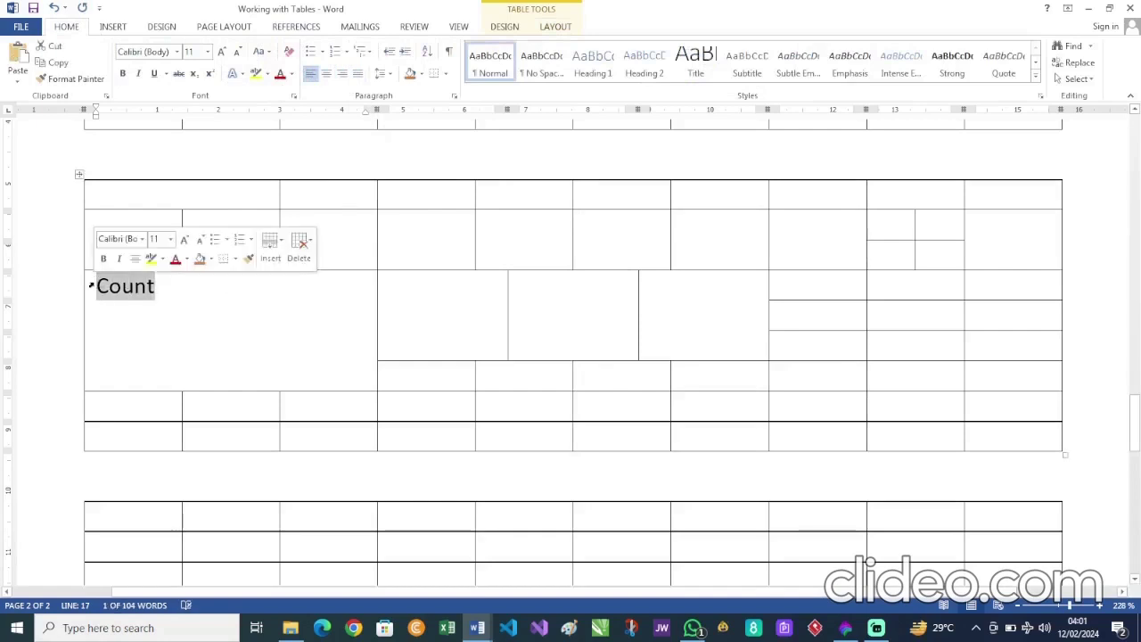
{"action": "left_click", "coordinate": [179, 289]}
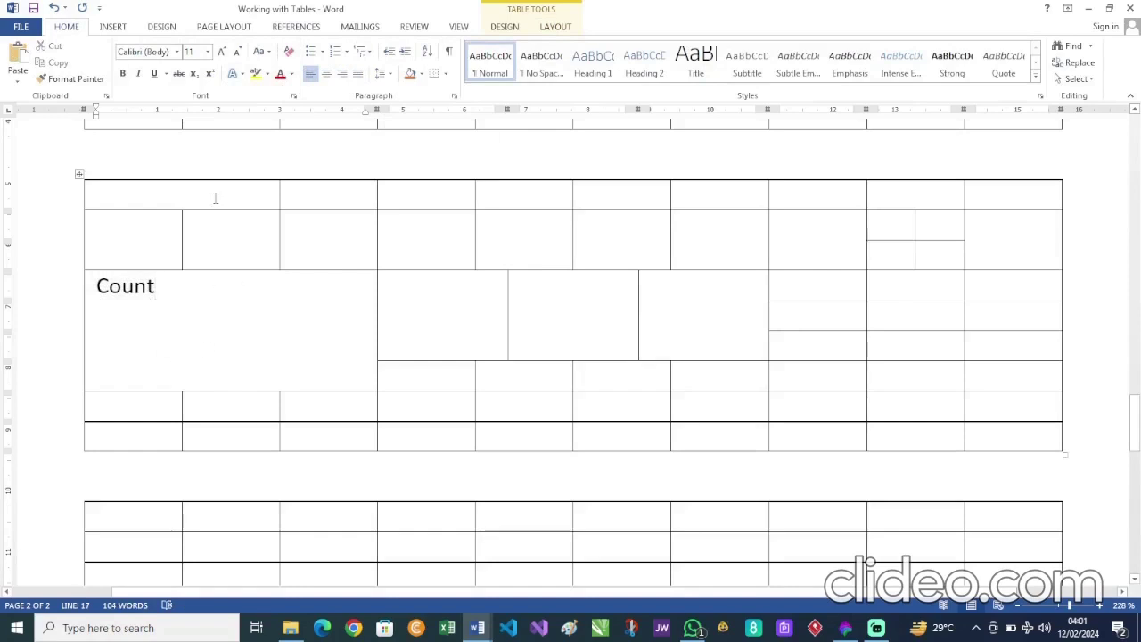
Step: Enter the text "Count" in the merged first cell of the middle table's top row
{"action": "left_click", "coordinate": [167, 190]}
{"action": "type", "text": "Con"}
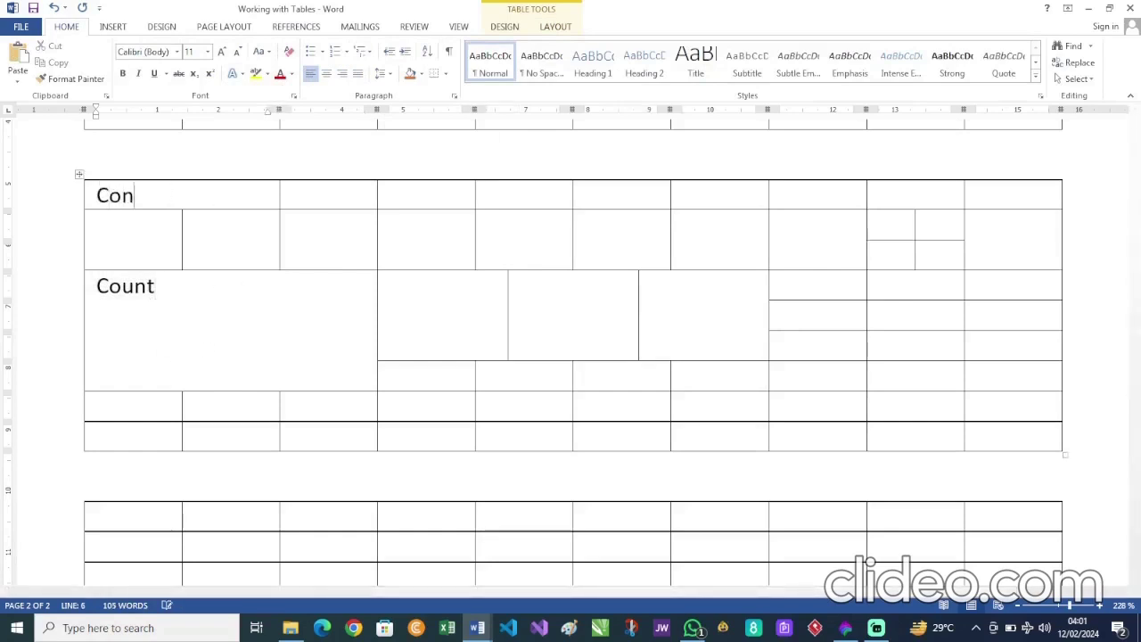
{"action": "key", "text": "BackSpace"}
{"action": "type", "text": "unt"}
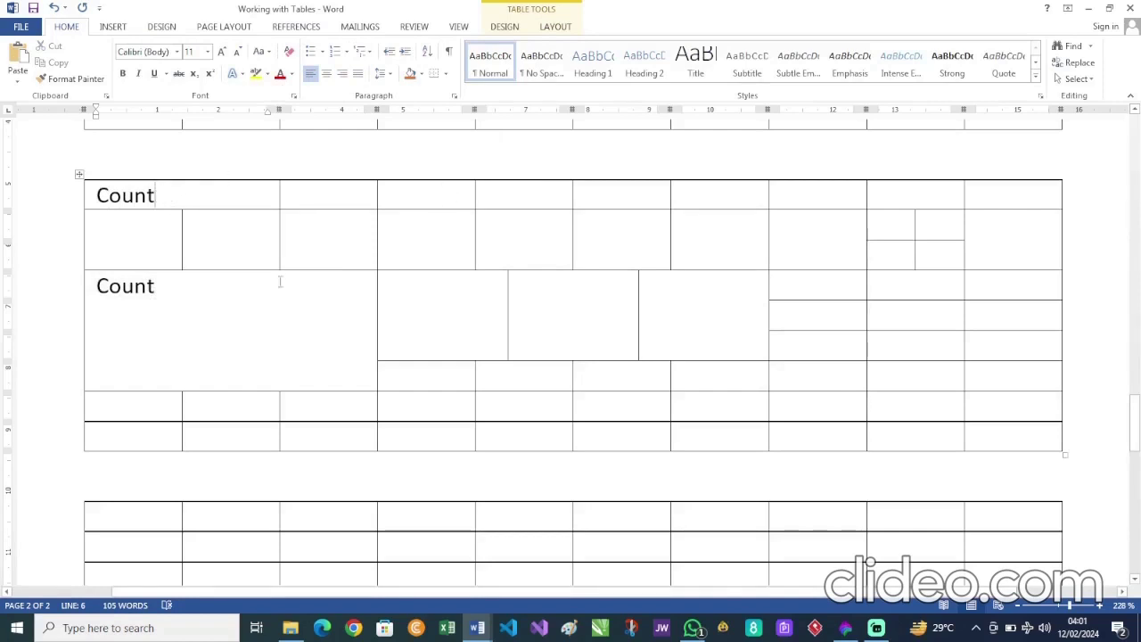
Step: Centre the "Count" text horizontally and vertically in the large merged cell beneath the second row
{"action": "left_click_drag", "start_coordinate": [163, 291], "coordinate": [95, 294]}
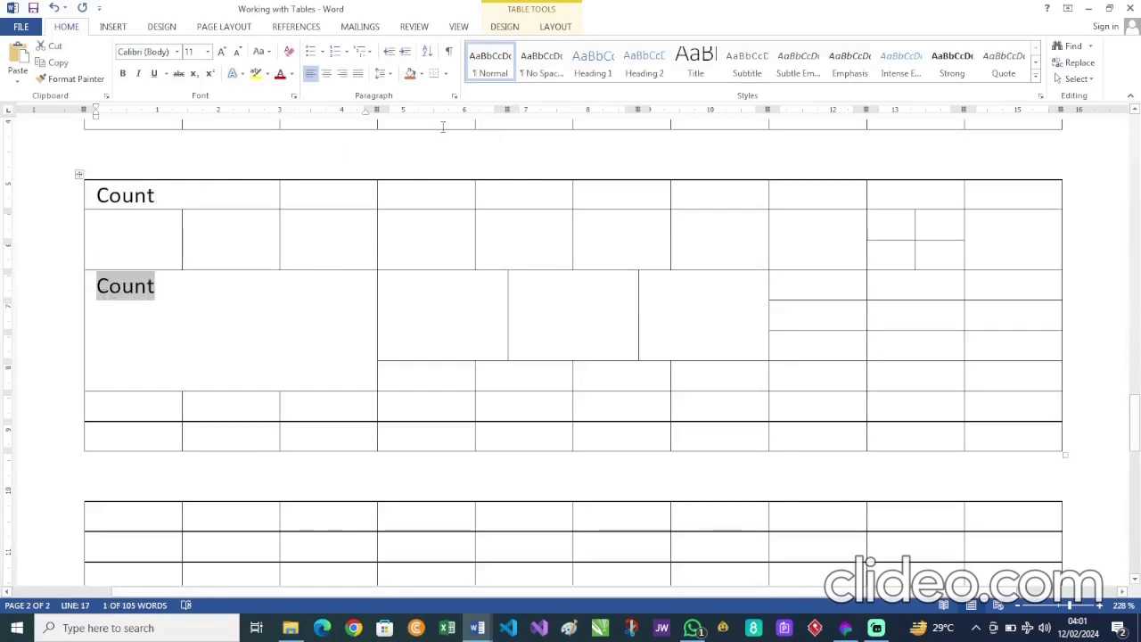
{"action": "left_click", "coordinate": [553, 27]}
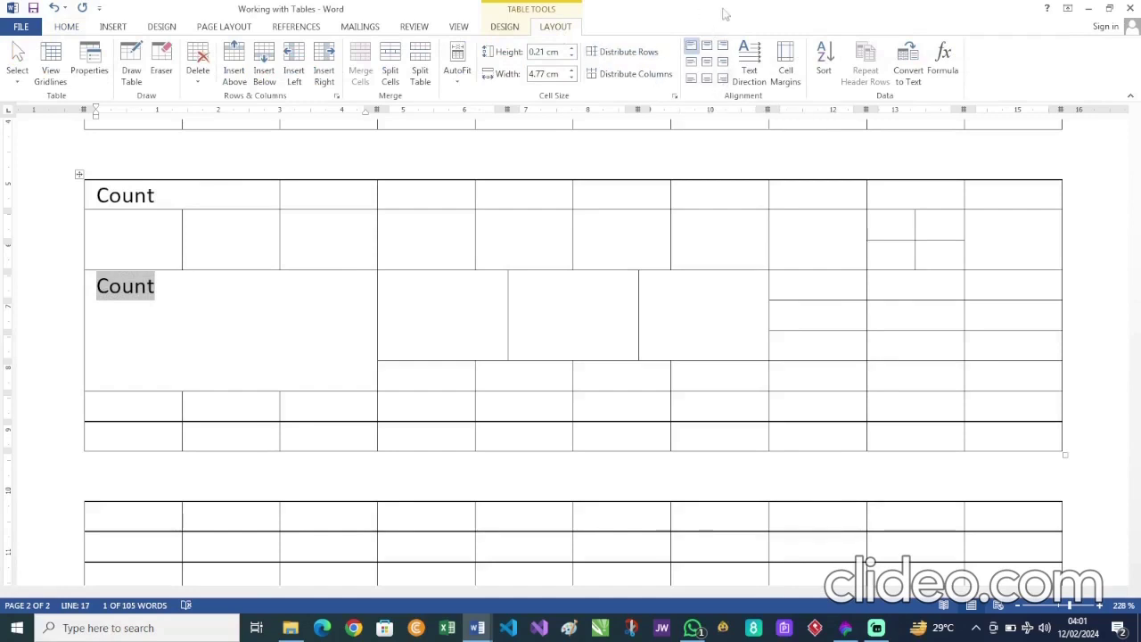
{"action": "left_click", "coordinate": [706, 63]}
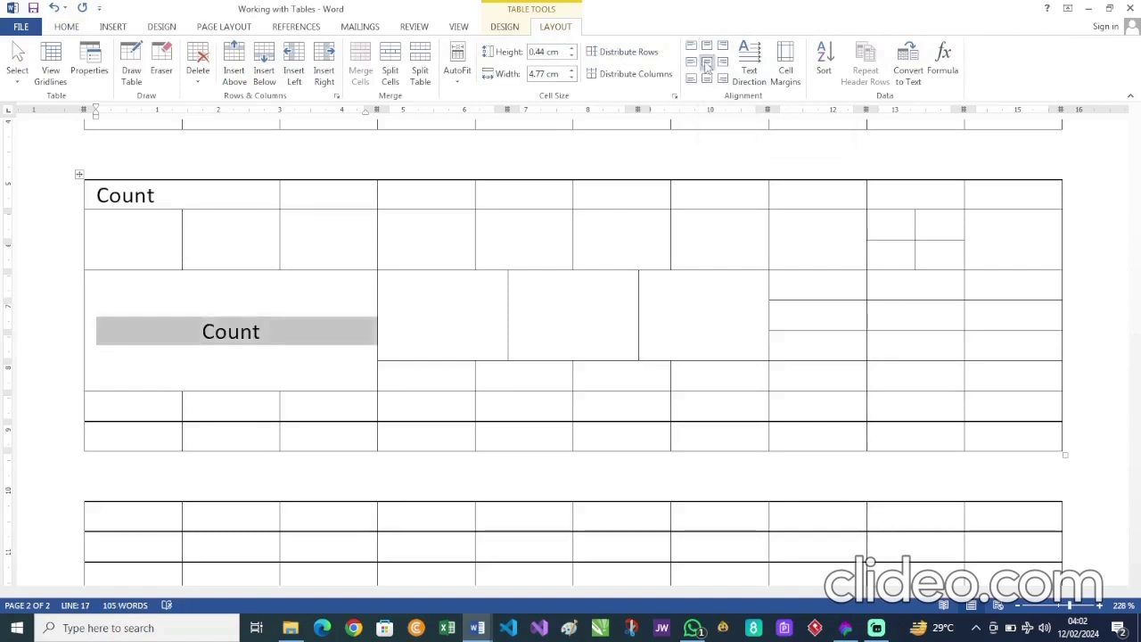
Step: Try the corner, edge and side alignments on "Count" in the large merged cell, and return it to the centre both ways
{"action": "left_click", "coordinate": [692, 78]}
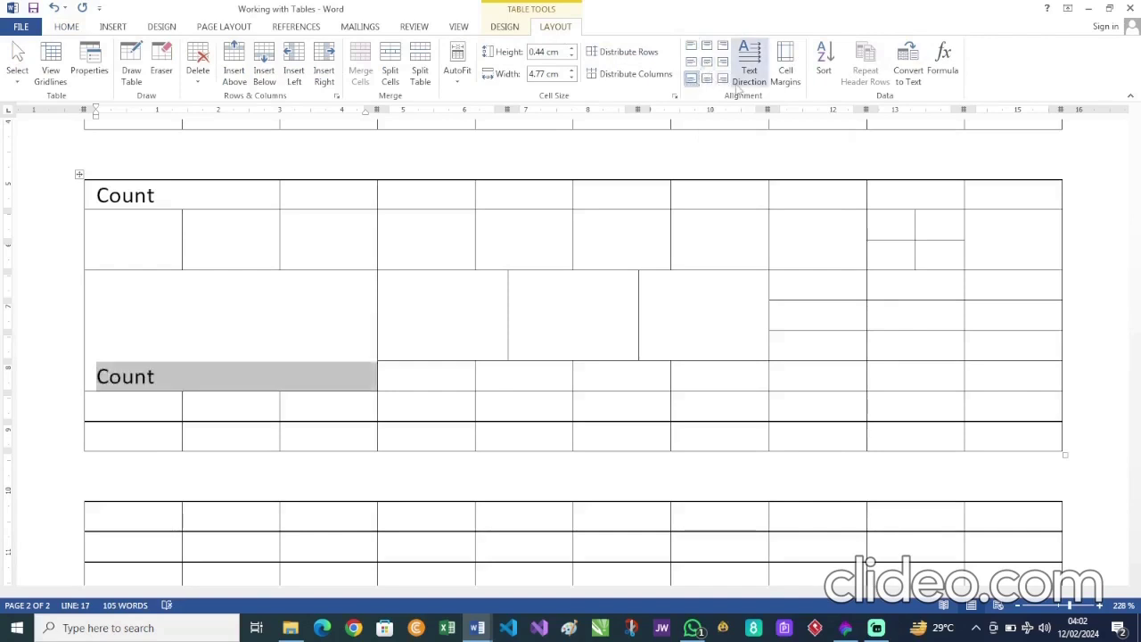
{"action": "left_click", "coordinate": [722, 78]}
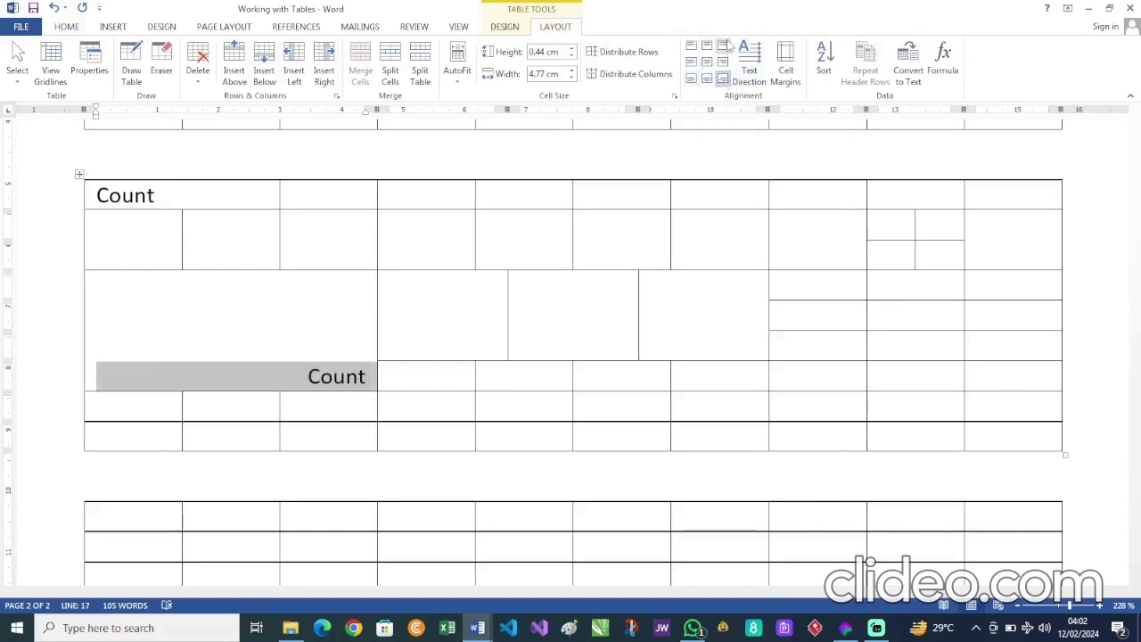
{"action": "left_click", "coordinate": [723, 45]}
{"action": "left_click", "coordinate": [692, 45]}
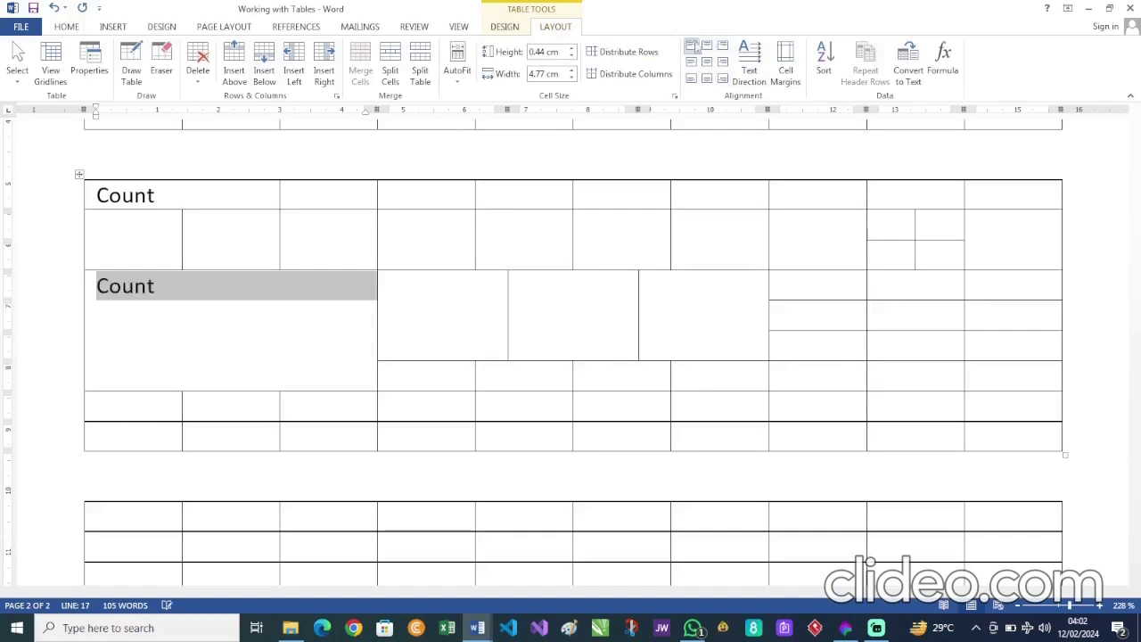
{"action": "left_click", "coordinate": [707, 46]}
{"action": "left_click", "coordinate": [707, 79]}
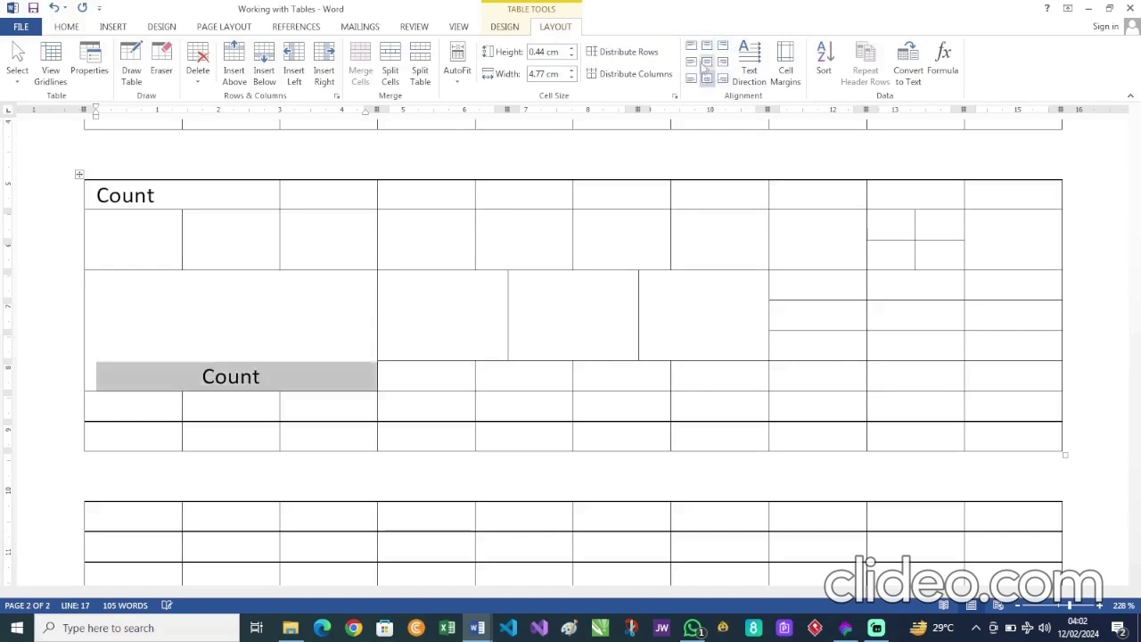
{"action": "left_click", "coordinate": [692, 61]}
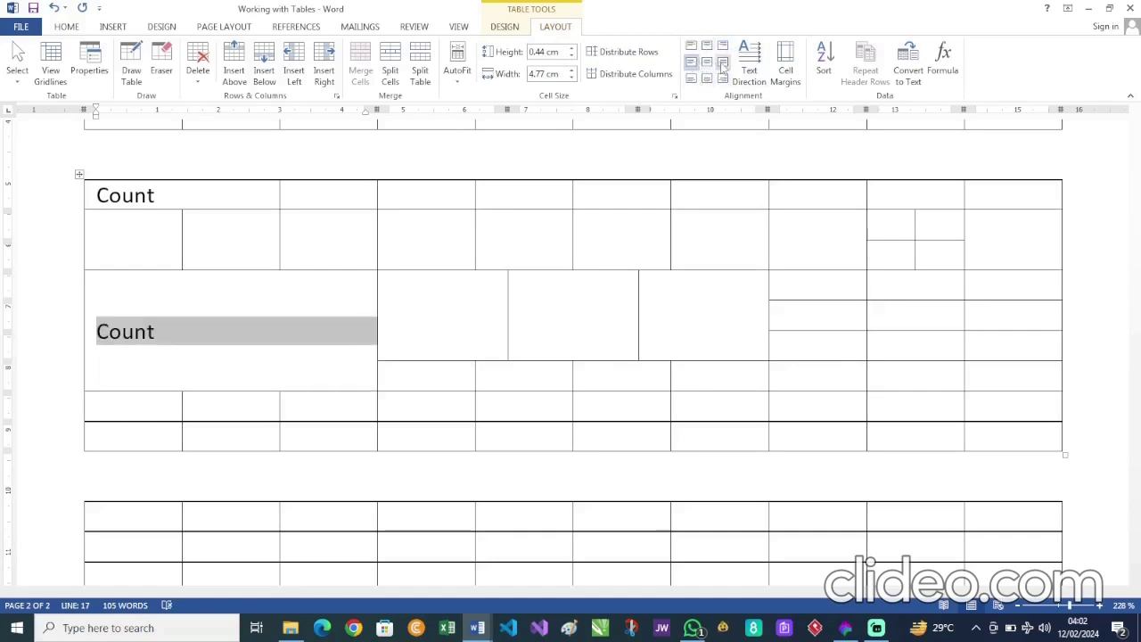
{"action": "left_click", "coordinate": [723, 62]}
{"action": "left_click", "coordinate": [707, 63]}
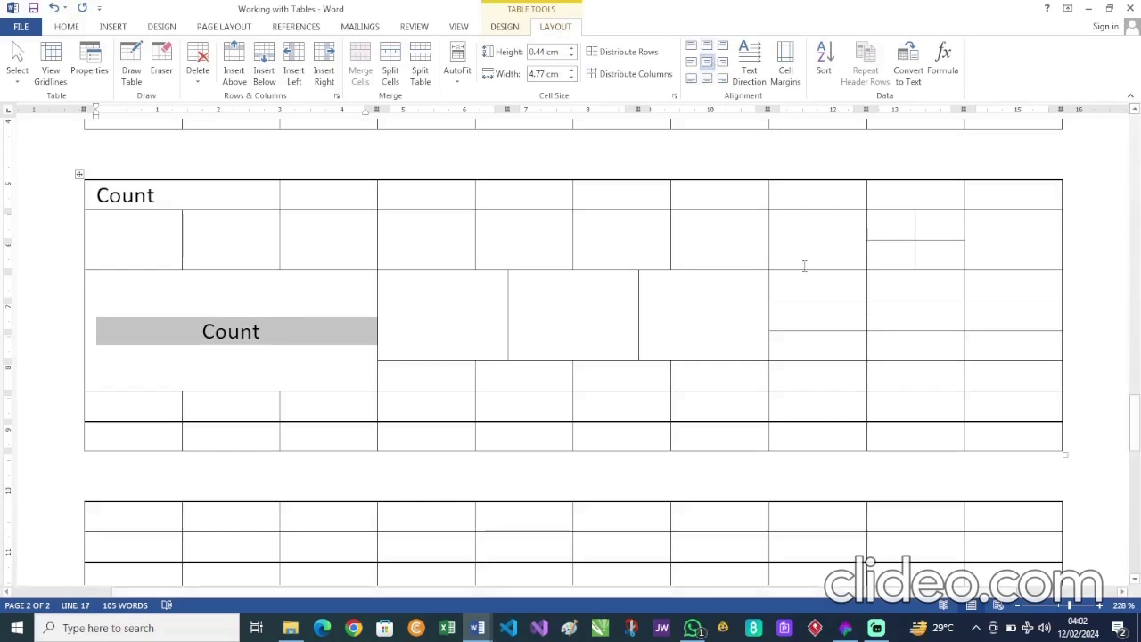
Step: Enter the text "Break" in the first of the three split cells at the middle table's centre
{"action": "left_click", "coordinate": [460, 305]}
{"action": "type", "text": "C"}
{"action": "key", "text": "BackSpace"}
{"action": "type", "text": "b"}
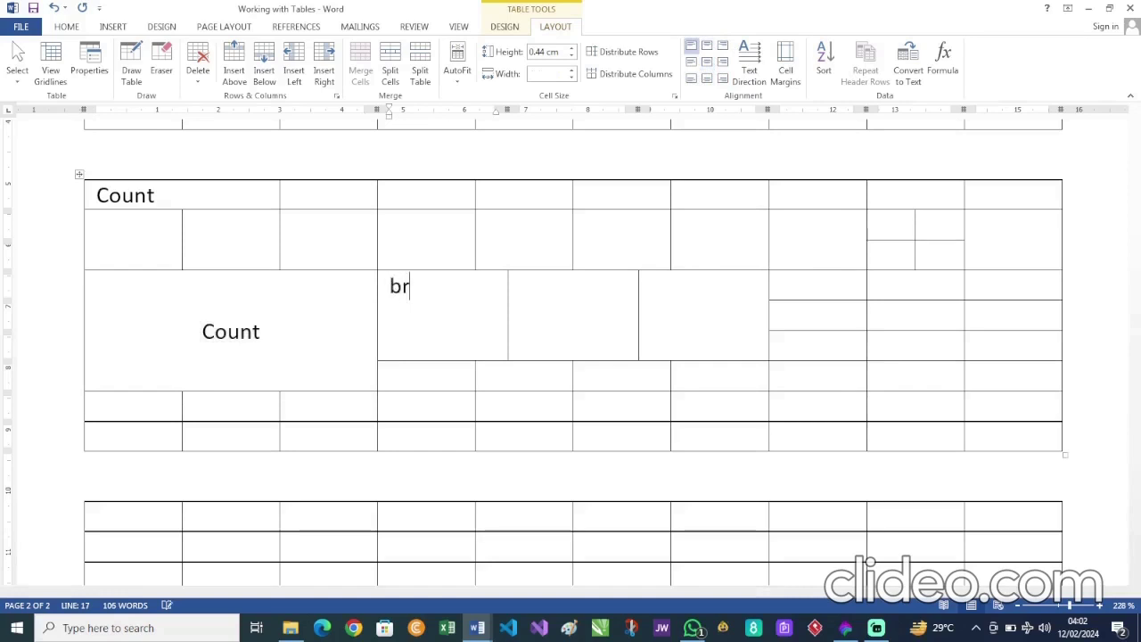
{"action": "key", "text": "BackSpace"}
{"action": "type", "text": "Bread"}
{"action": "key", "text": "BackSpace"}
{"action": "type", "text": "k"}
Step: Cycle the text direction of "Break" through its orientations, leaving it reading vertically from bottom to top
{"action": "left_click_drag", "start_coordinate": [448, 286], "coordinate": [392, 297]}
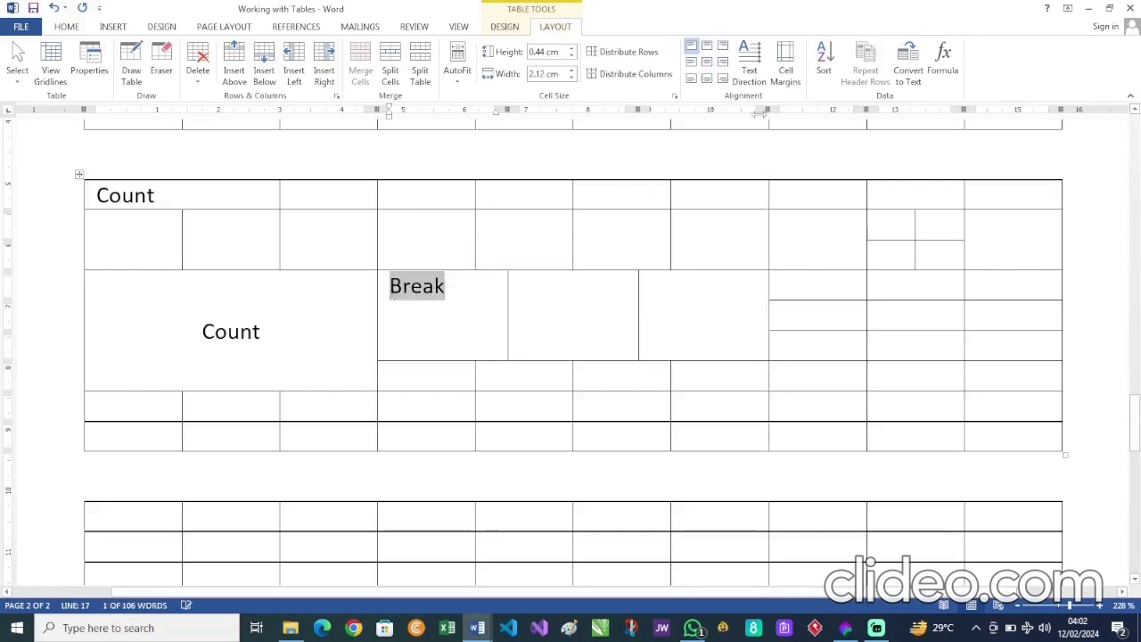
{"action": "left_click", "coordinate": [749, 75]}
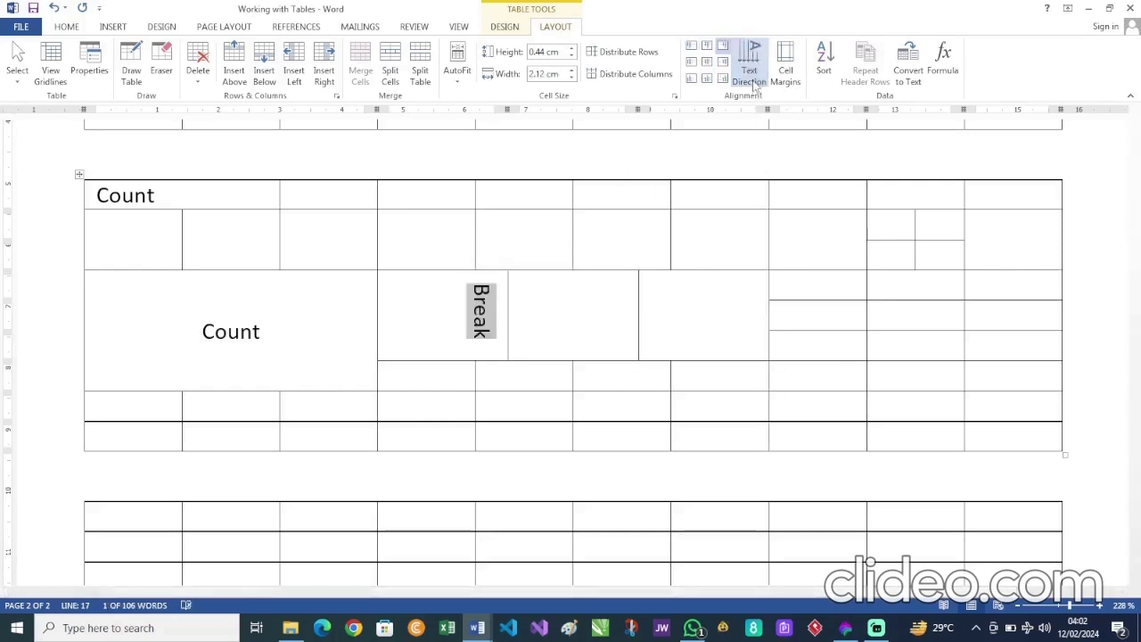
{"action": "left_click", "coordinate": [754, 82]}
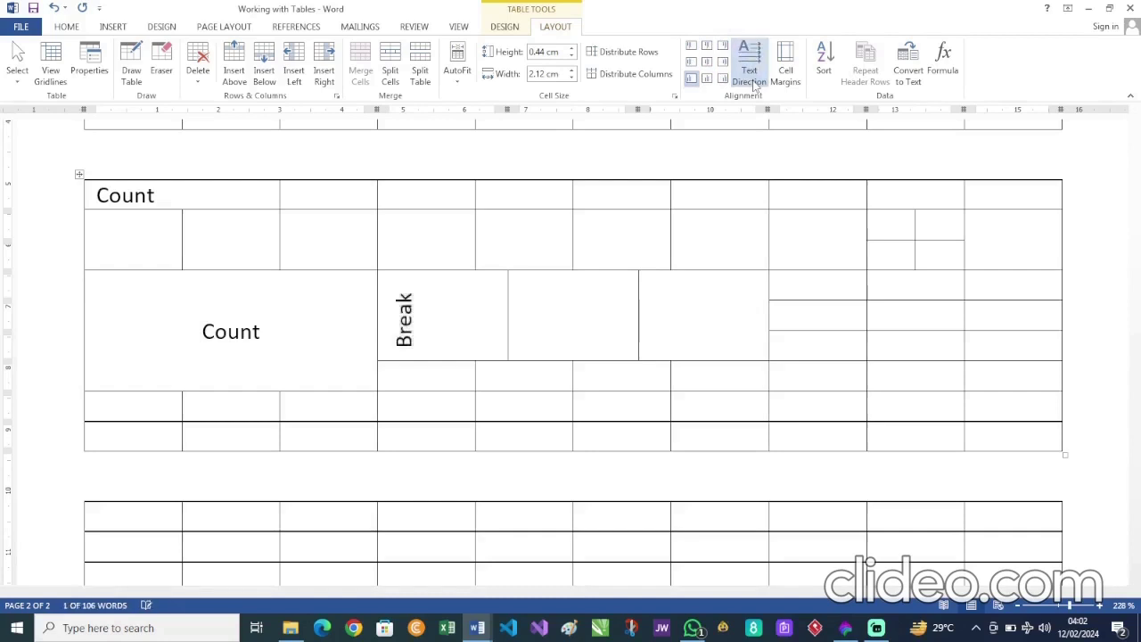
{"action": "left_click", "coordinate": [755, 82]}
{"action": "left_click", "coordinate": [754, 82]}
{"action": "left_click", "coordinate": [754, 82]}
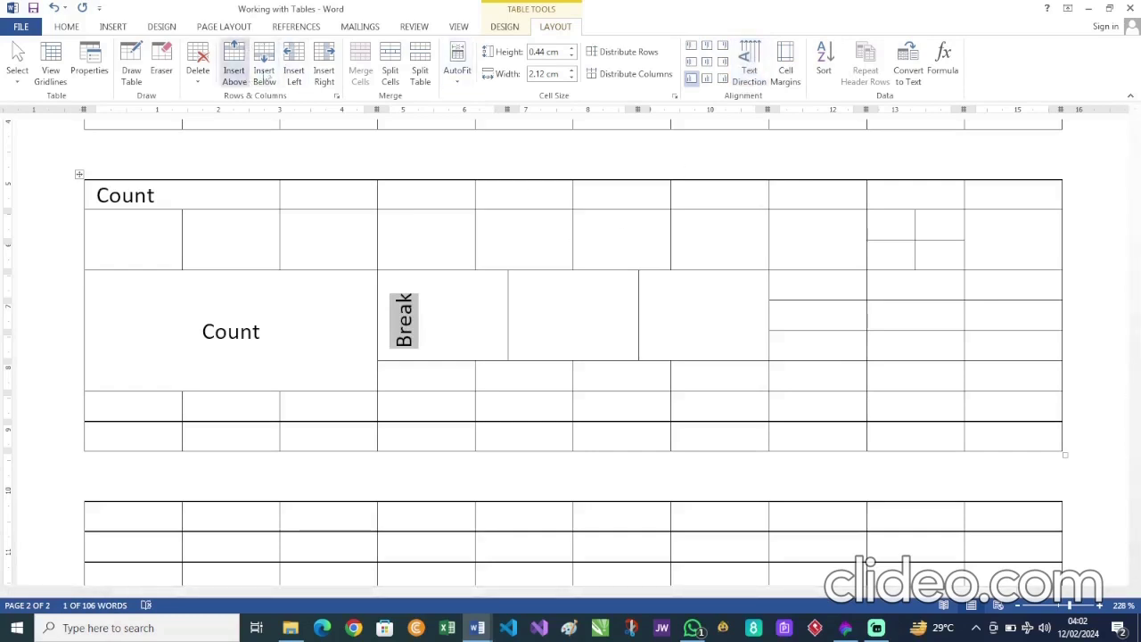
{"action": "left_click", "coordinate": [580, 317]}
Step: Try deleting columns with the bottom table's last six rows selected across all columns, and undo the deletion
{"action": "scroll", "coordinate": [579, 318], "scroll_direction": "down", "scroll_amount": 10}
{"action": "scroll", "coordinate": [580, 318], "scroll_direction": "up", "scroll_amount": 8}
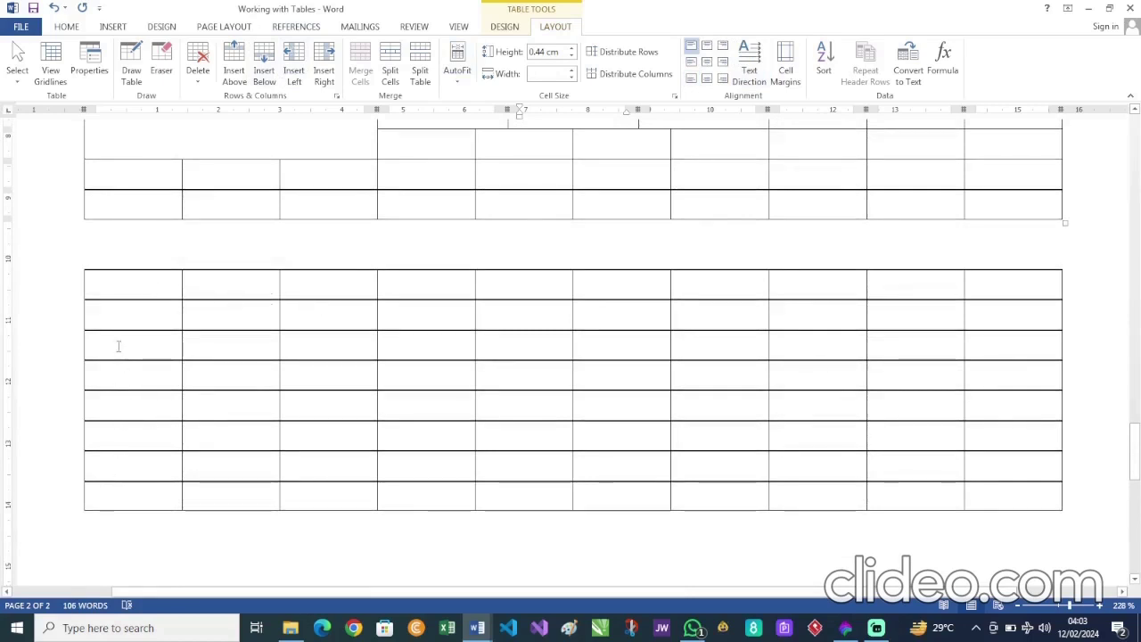
{"action": "left_click_drag", "start_coordinate": [118, 346], "coordinate": [983, 489]}
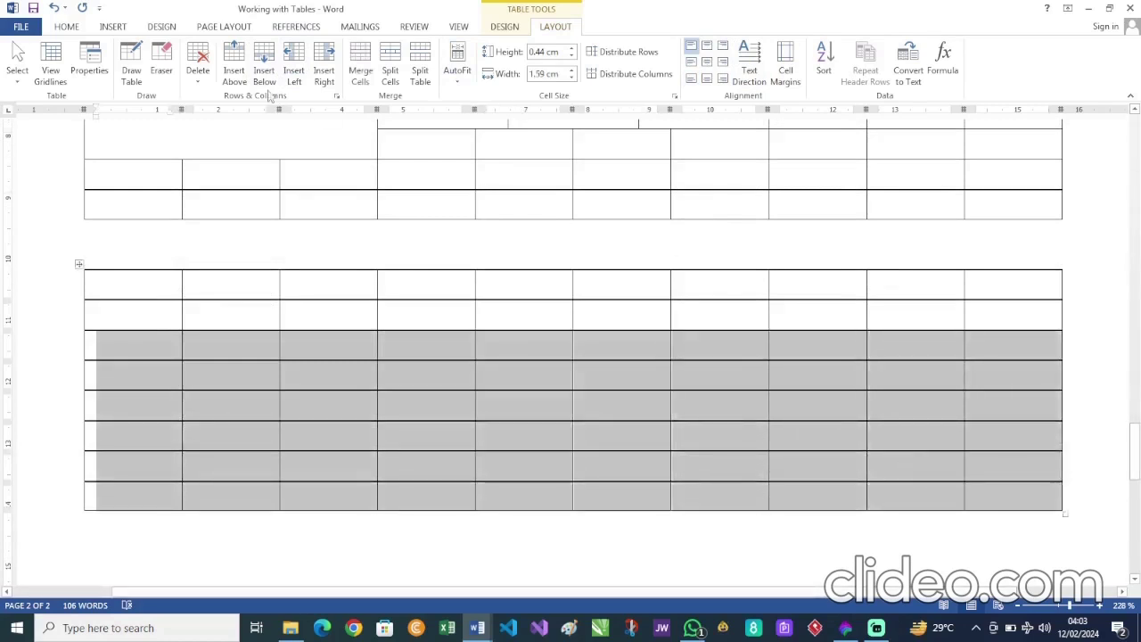
{"action": "left_click", "coordinate": [197, 79]}
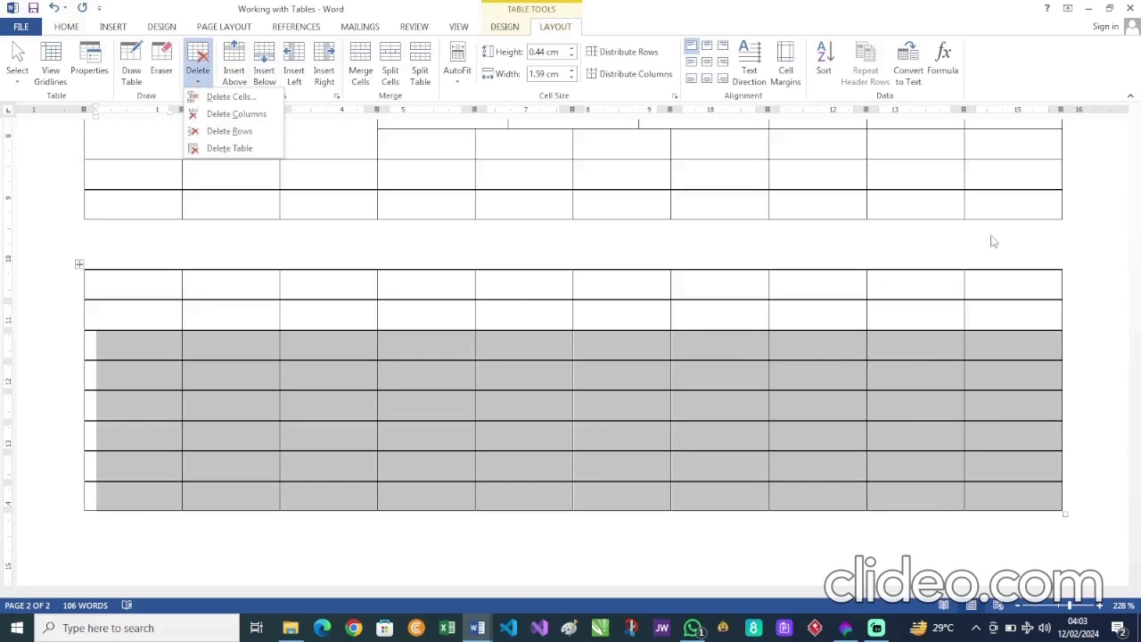
{"action": "left_click", "coordinate": [257, 114]}
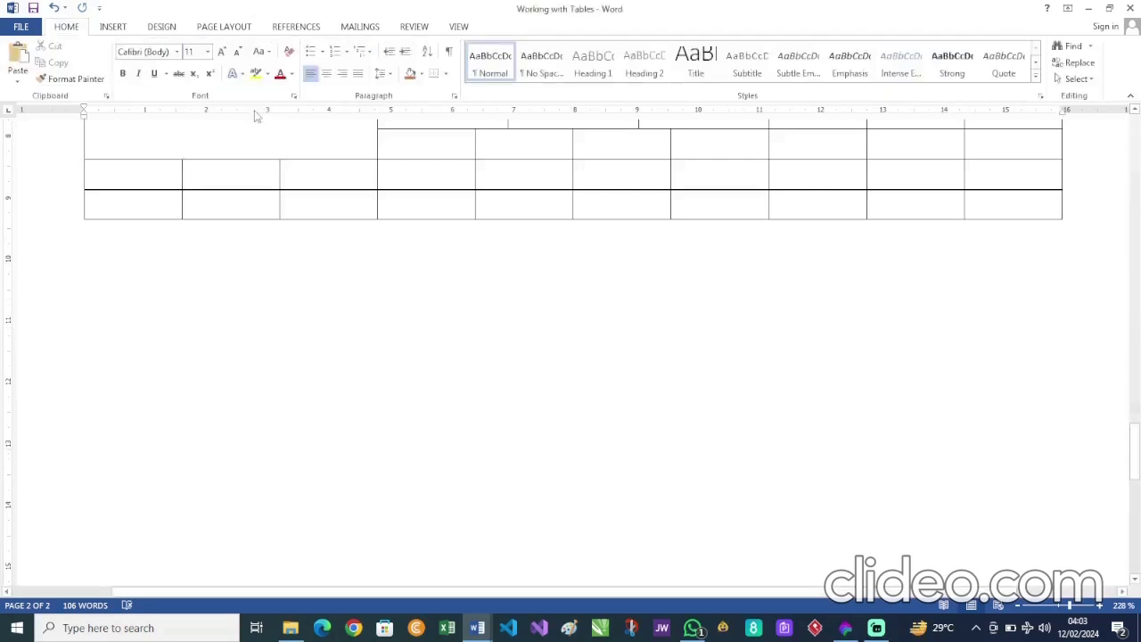
{"action": "key", "text": "ctrl+z"}
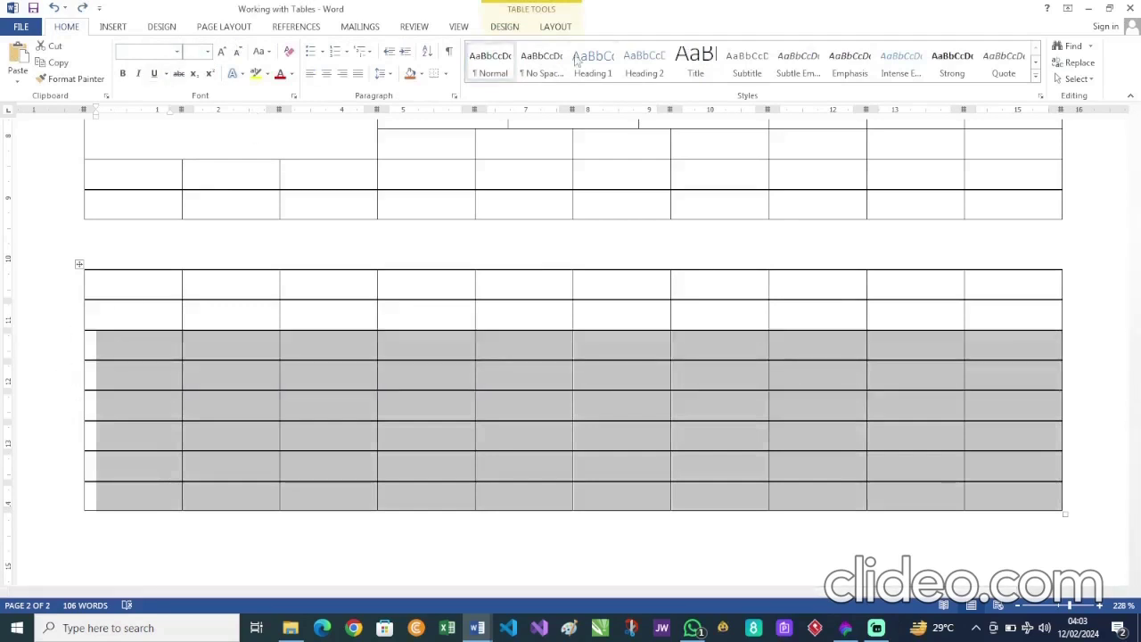
Step: Delete the last six rows of the bottom table, keeping its first two rows
{"action": "left_click", "coordinate": [553, 27]}
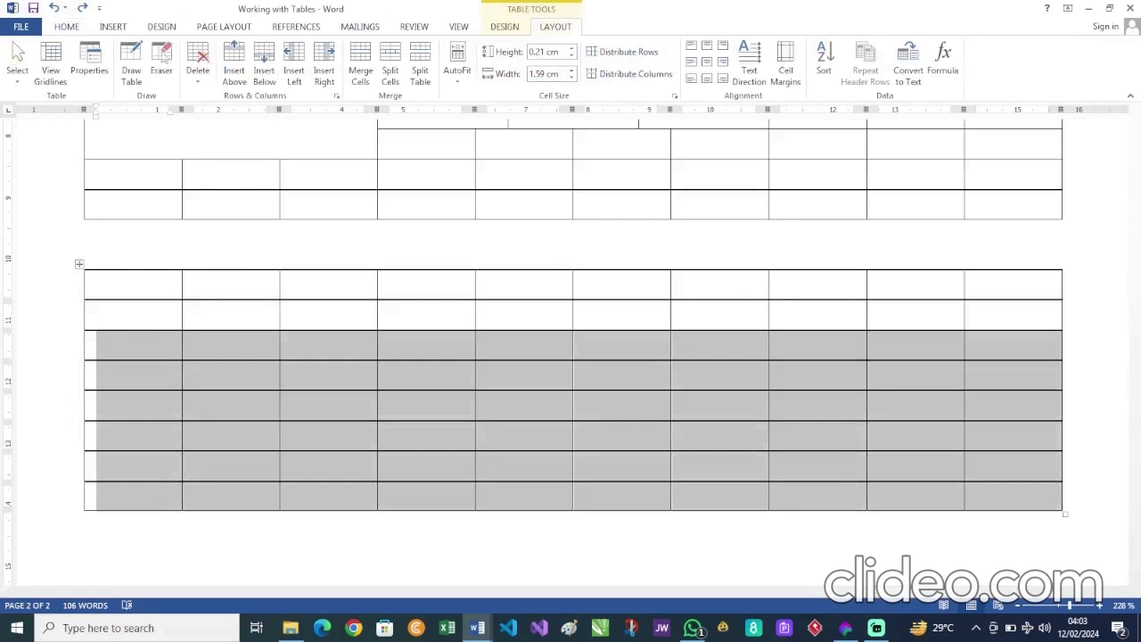
{"action": "left_click", "coordinate": [202, 79]}
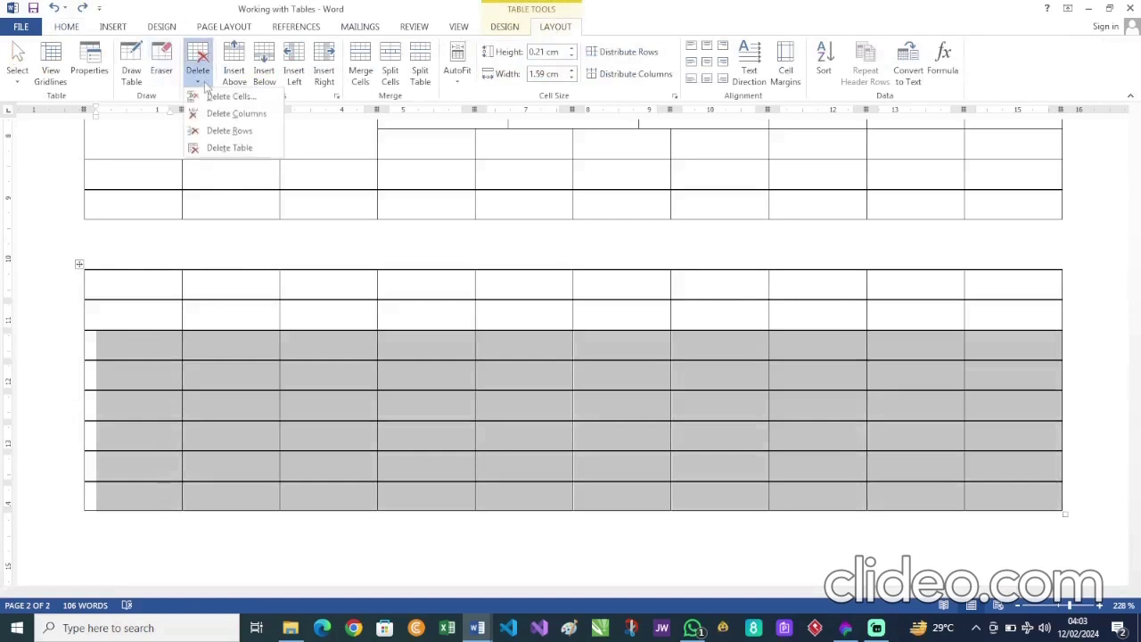
{"action": "left_click", "coordinate": [223, 131]}
Step: Try deleting rows with the last five columns of the bottom table's two rows selected, and undo the deletion
{"action": "left_click", "coordinate": [642, 273]}
{"action": "left_click_drag", "start_coordinate": [615, 284], "coordinate": [968, 312]}
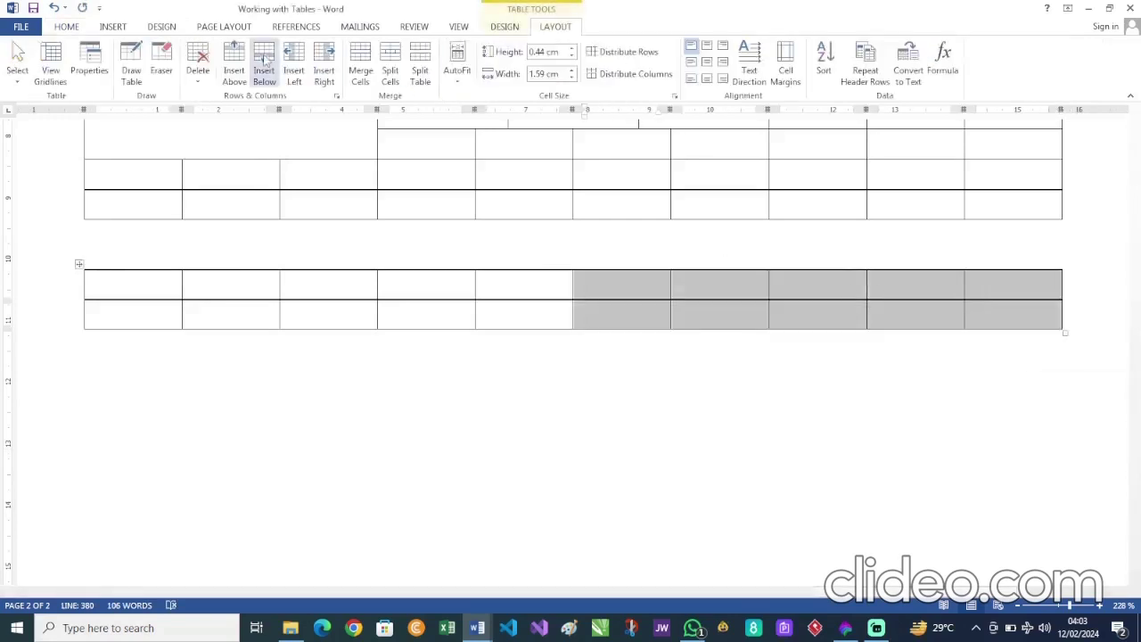
{"action": "left_click", "coordinate": [198, 78]}
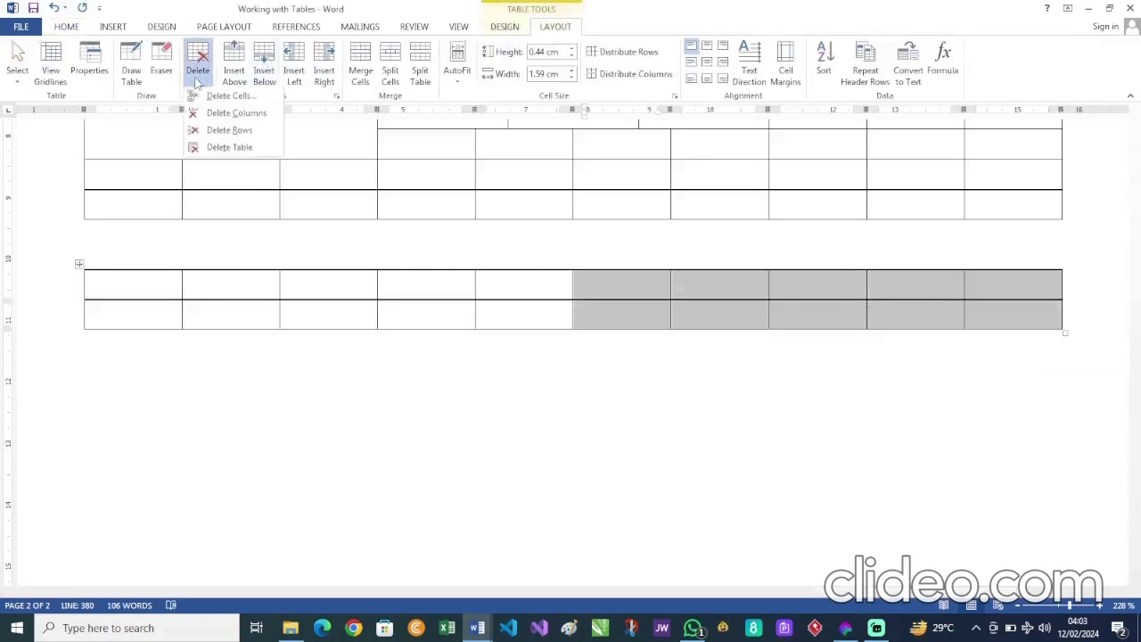
{"action": "left_click", "coordinate": [224, 132]}
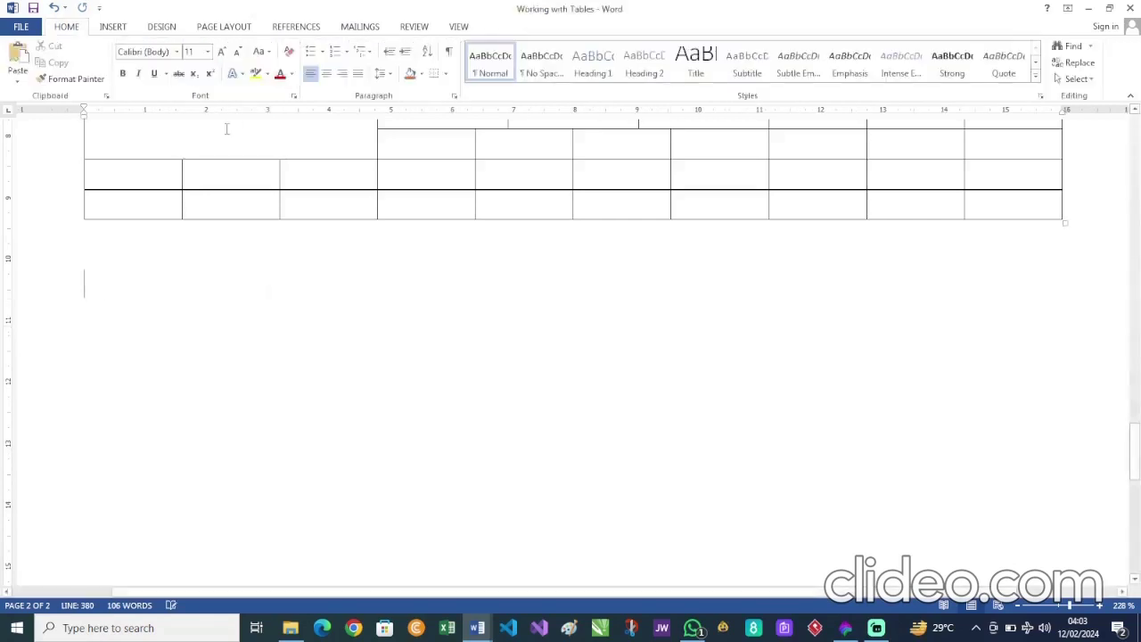
{"action": "key", "text": "ctrl+z"}
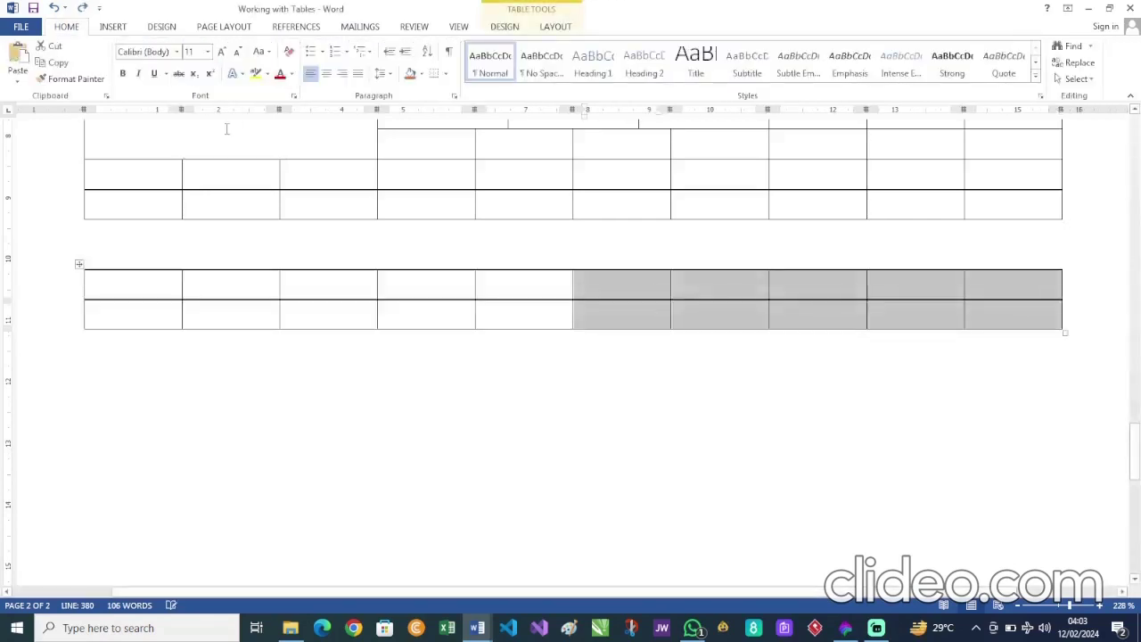
Step: Delete the last five columns of the bottom table
{"action": "left_click", "coordinate": [569, 28]}
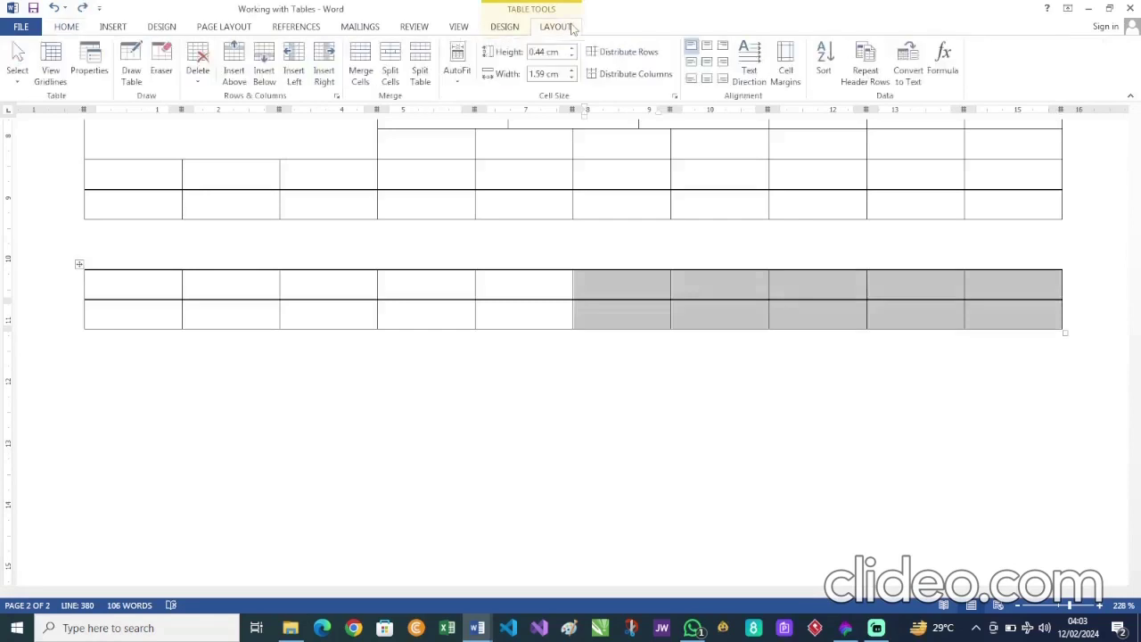
{"action": "left_click", "coordinate": [202, 83]}
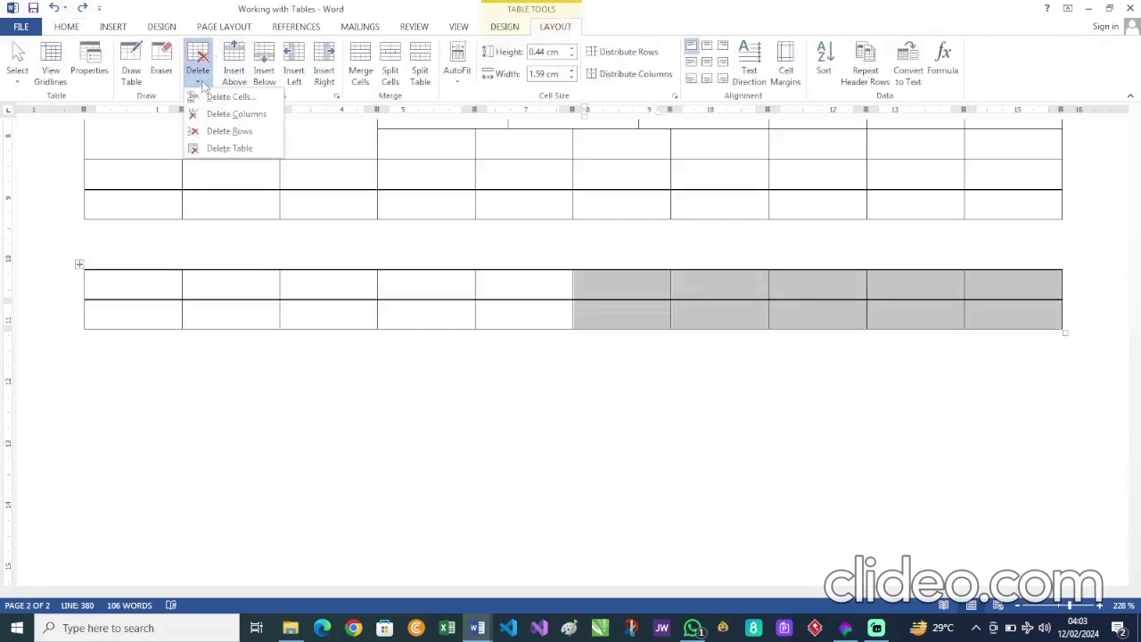
{"action": "left_click", "coordinate": [234, 117]}
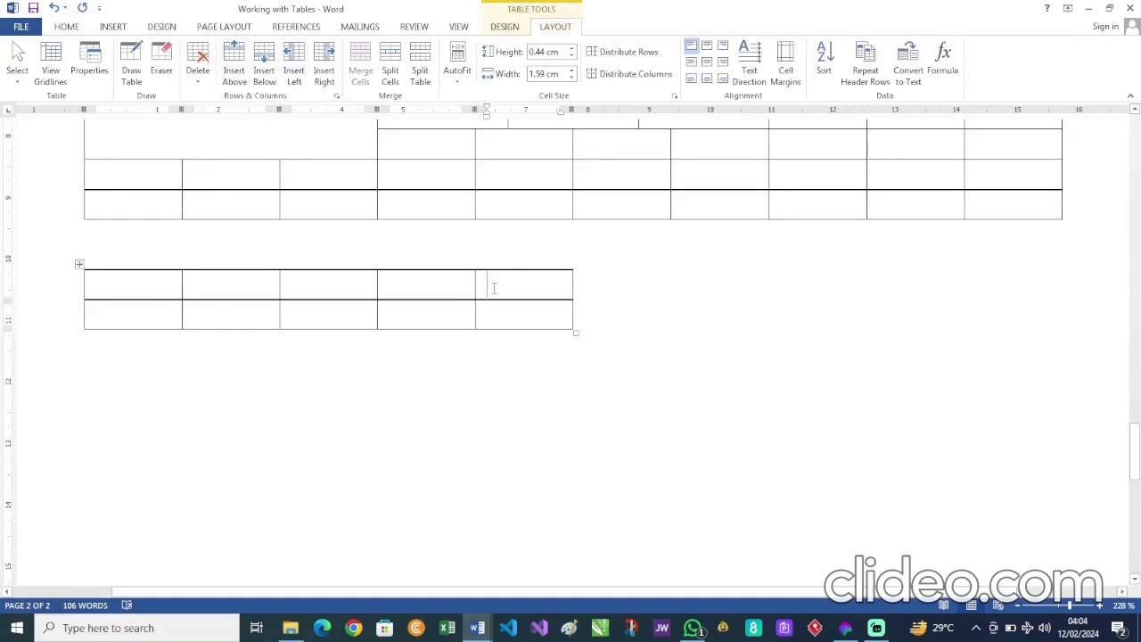
{"action": "left_click", "coordinate": [152, 277]}
{"action": "left_click", "coordinate": [240, 284]}
{"action": "left_click", "coordinate": [332, 282]}
{"action": "left_click", "coordinate": [413, 285]}
{"action": "left_click", "coordinate": [517, 284]}
Step: Number the bottom table's first-row cells 1 to 5 and enter 2 in the first cell of its second row
{"action": "left_click", "coordinate": [140, 288]}
{"action": "type", "text": "1"}
{"action": "key", "text": "Tab"}
{"action": "type", "text": "2"}
{"action": "key", "text": "Tab"}
{"action": "type", "text": "3"}
{"action": "key", "text": "Tab"}
{"action": "type", "text": "4"}
{"action": "key", "text": "Tab"}
{"action": "type", "text": "5"}
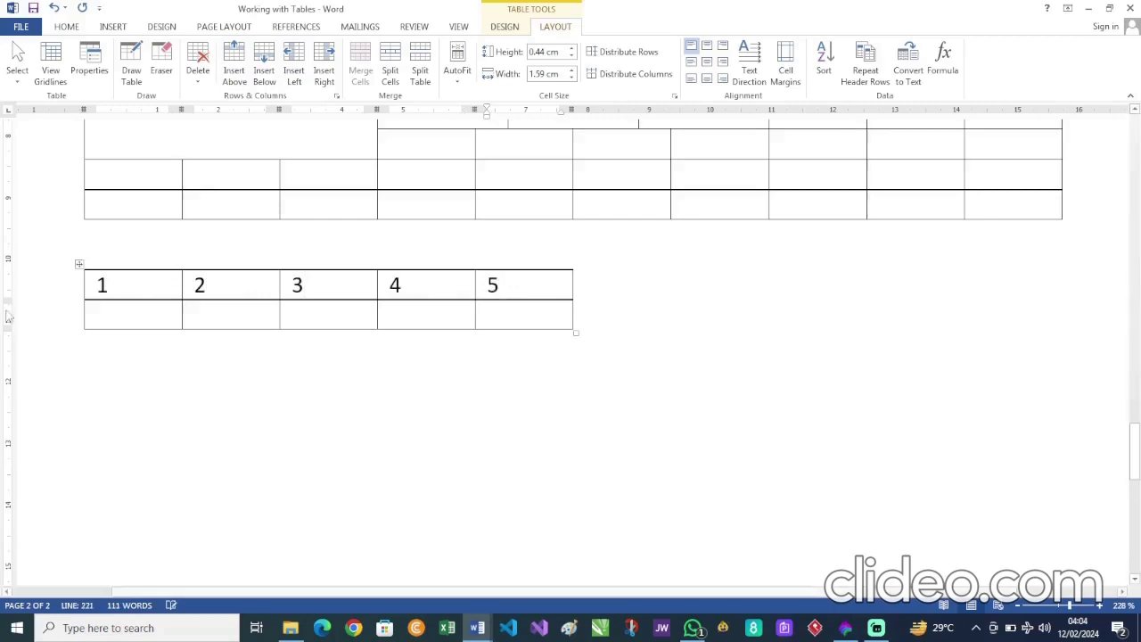
{"action": "left_click", "coordinate": [119, 314]}
{"action": "type", "text": "2"}
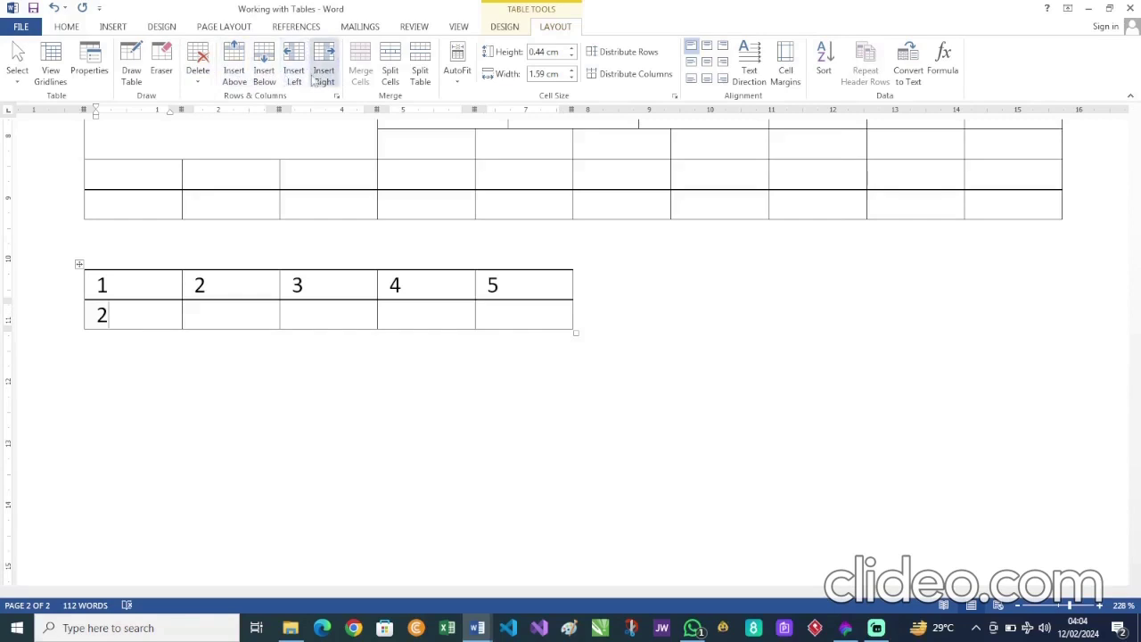
Step: Insert a blank column after the column headed 1 and another before the column headed 3 in the bottom table
{"action": "left_click", "coordinate": [161, 285]}
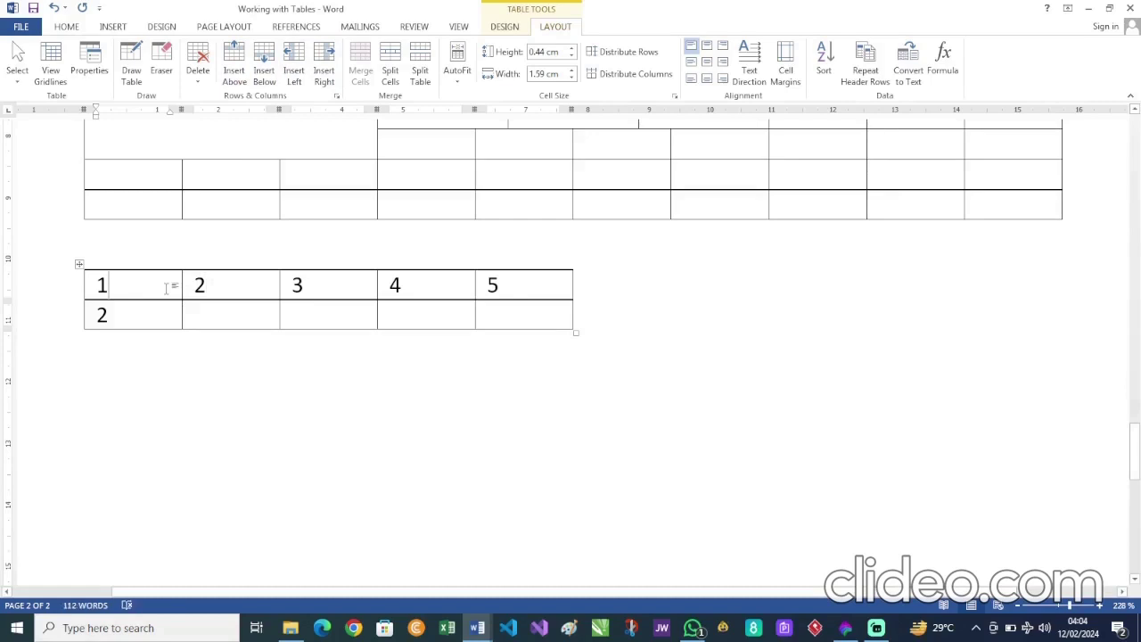
{"action": "left_click", "coordinate": [323, 78]}
{"action": "left_click", "coordinate": [228, 293]}
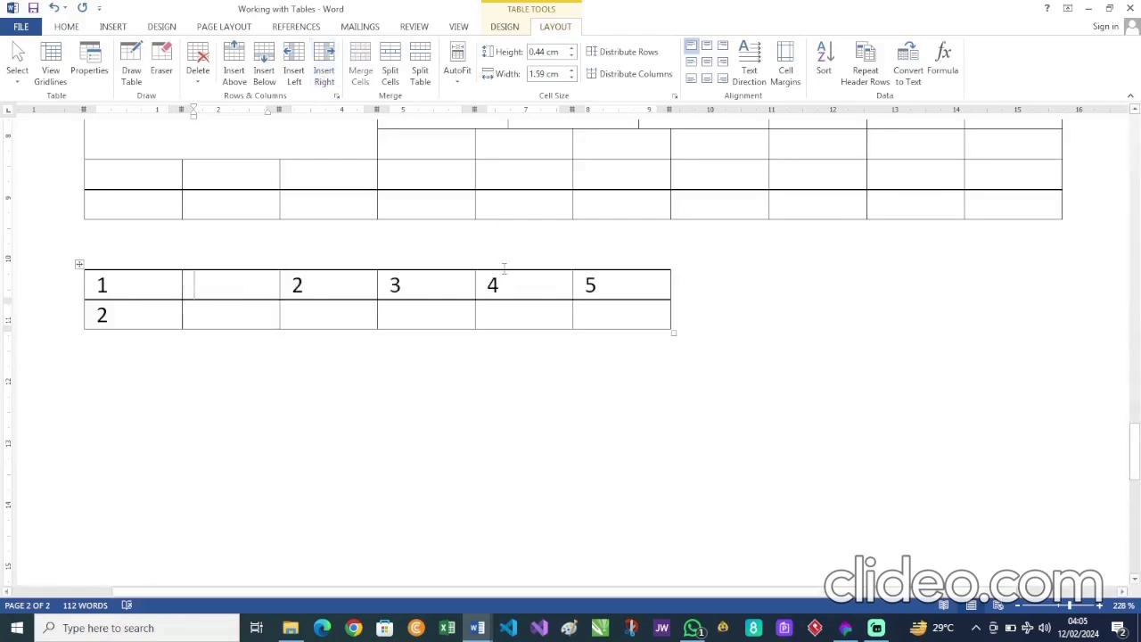
{"action": "left_click", "coordinate": [457, 283]}
{"action": "left_click", "coordinate": [301, 67]}
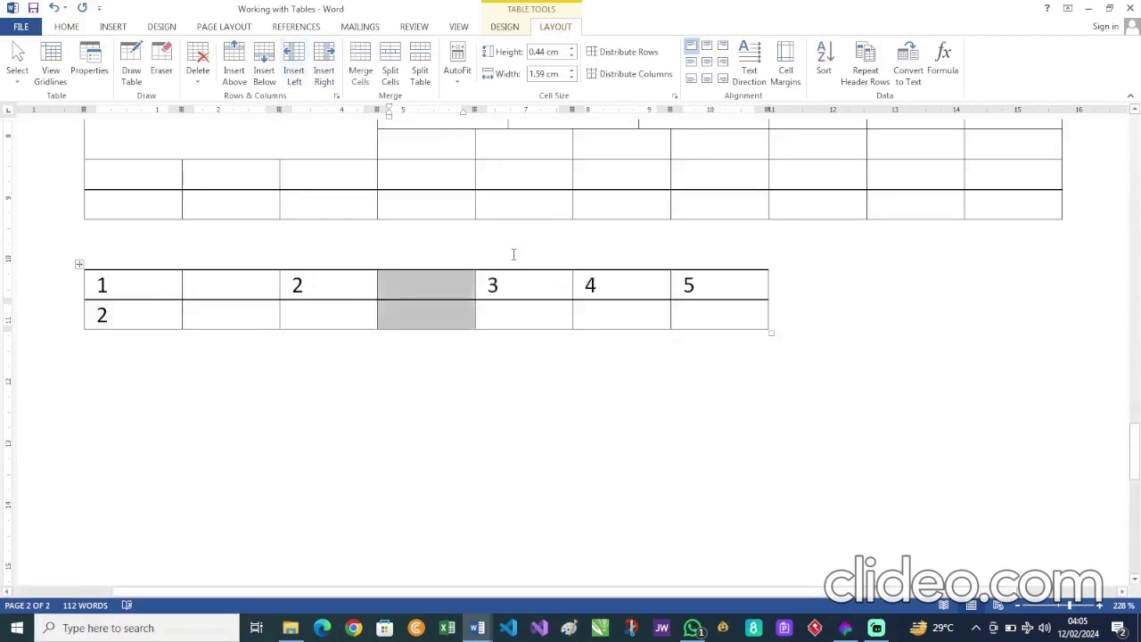
{"action": "left_click", "coordinate": [449, 296]}
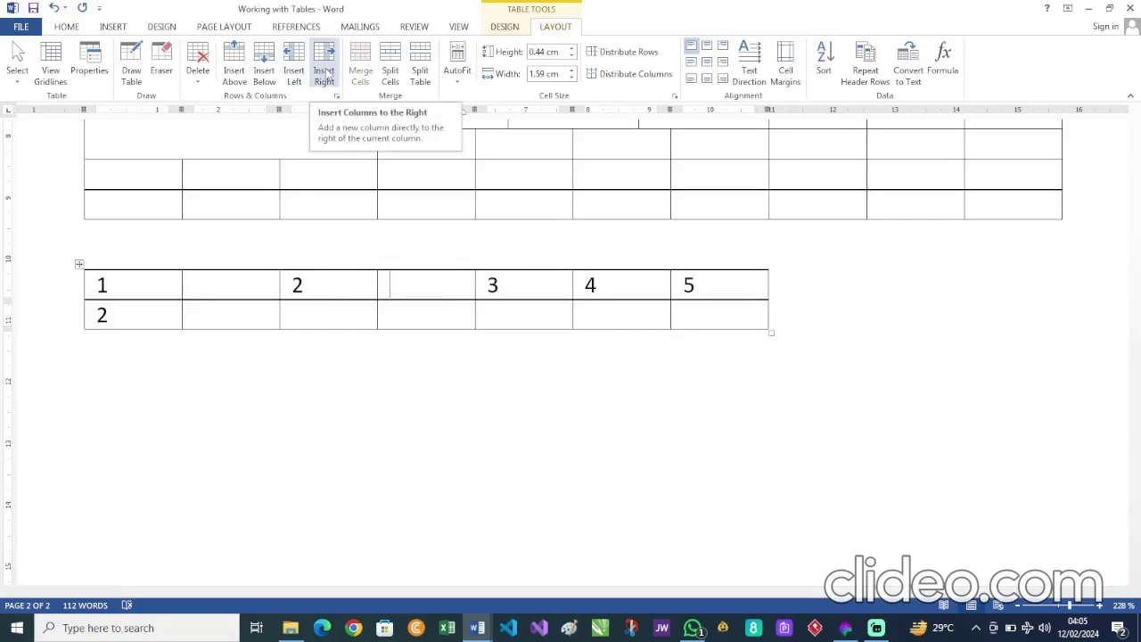
Step: Insert a blank column after the column headed 5 and another before the column headed 4 in the bottom table
{"action": "left_click", "coordinate": [707, 278]}
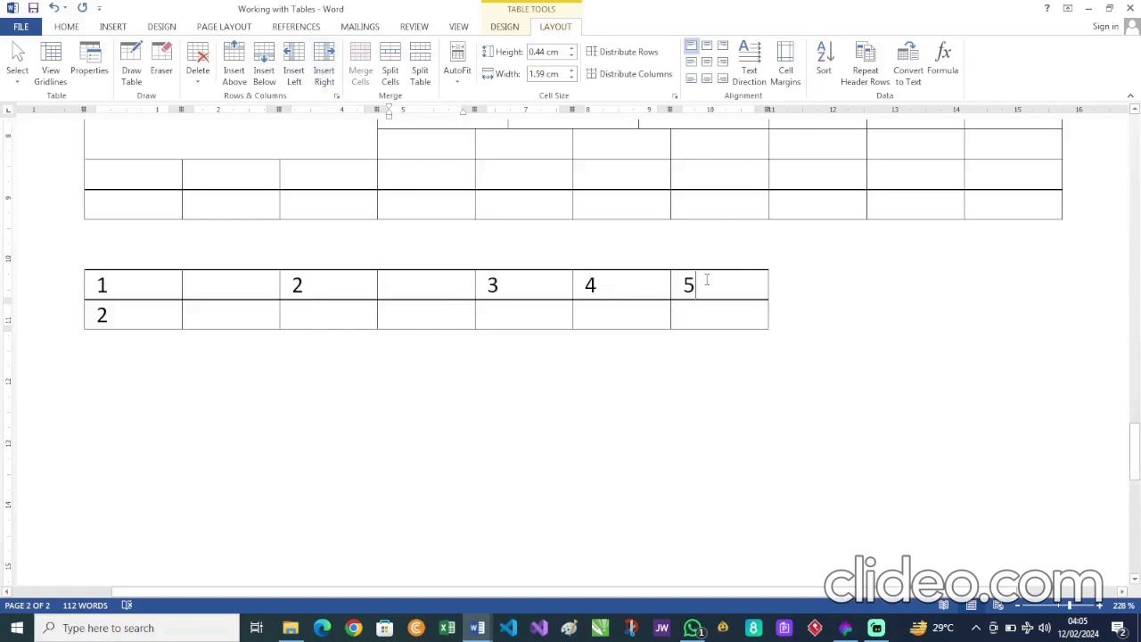
{"action": "left_click", "coordinate": [338, 80]}
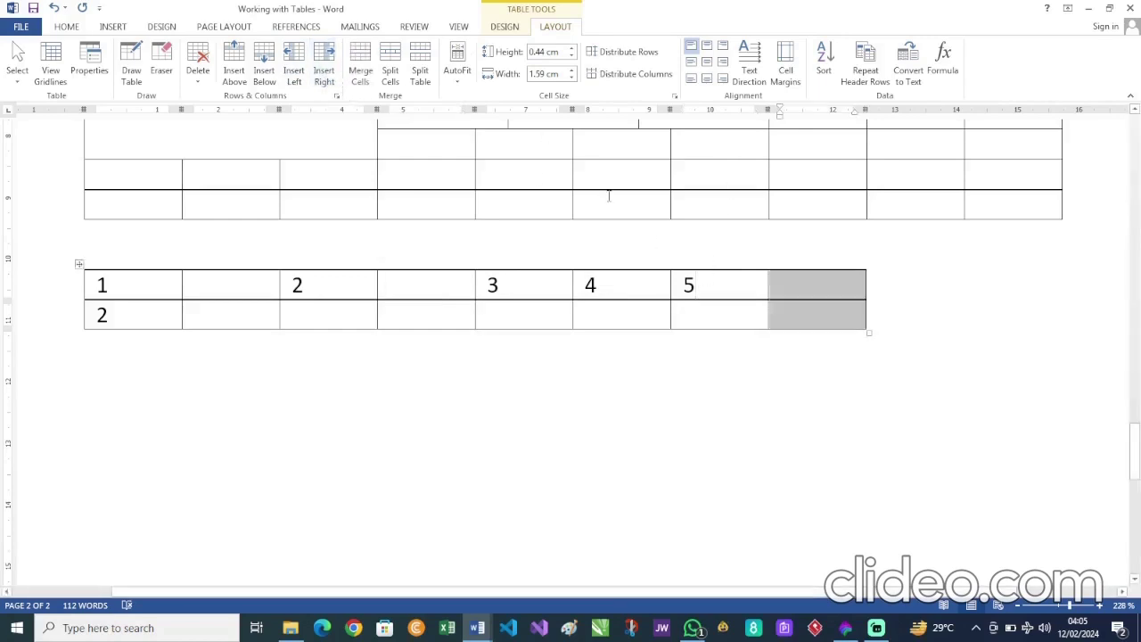
{"action": "left_click", "coordinate": [642, 285]}
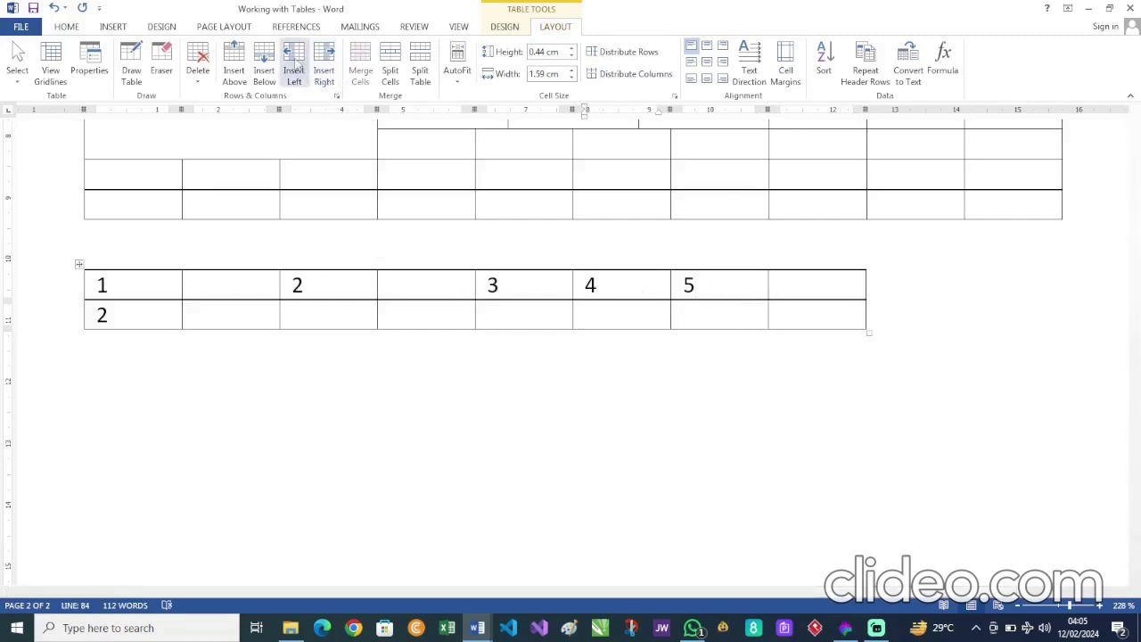
{"action": "left_click", "coordinate": [294, 70]}
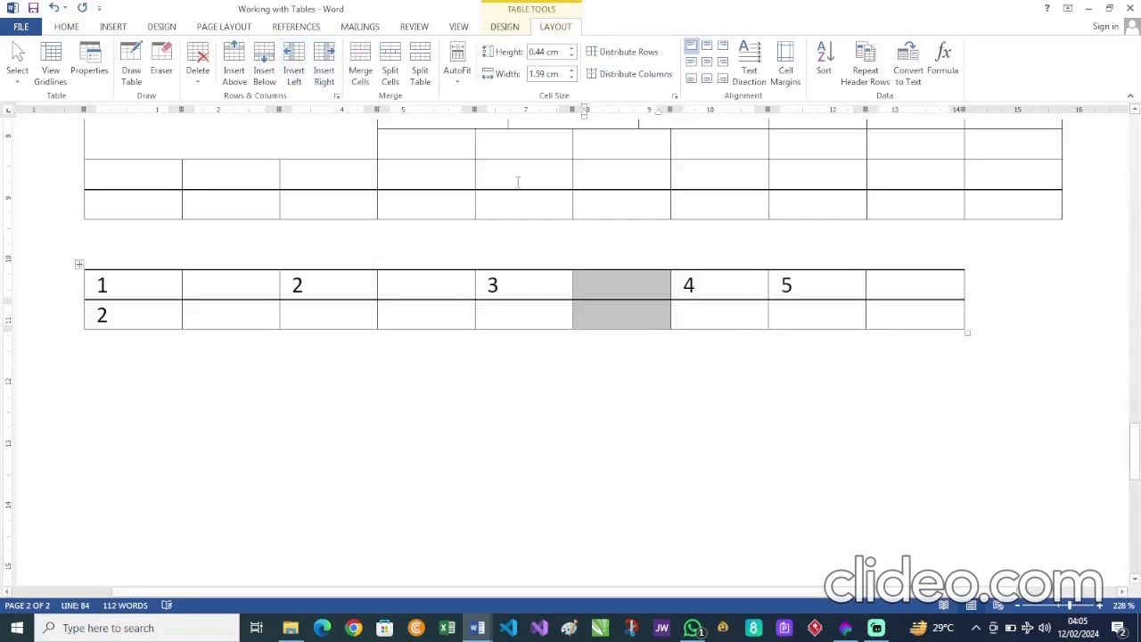
Step: Insert a blank row directly below the bottom table's numbered first row
{"action": "left_click", "coordinate": [420, 288]}
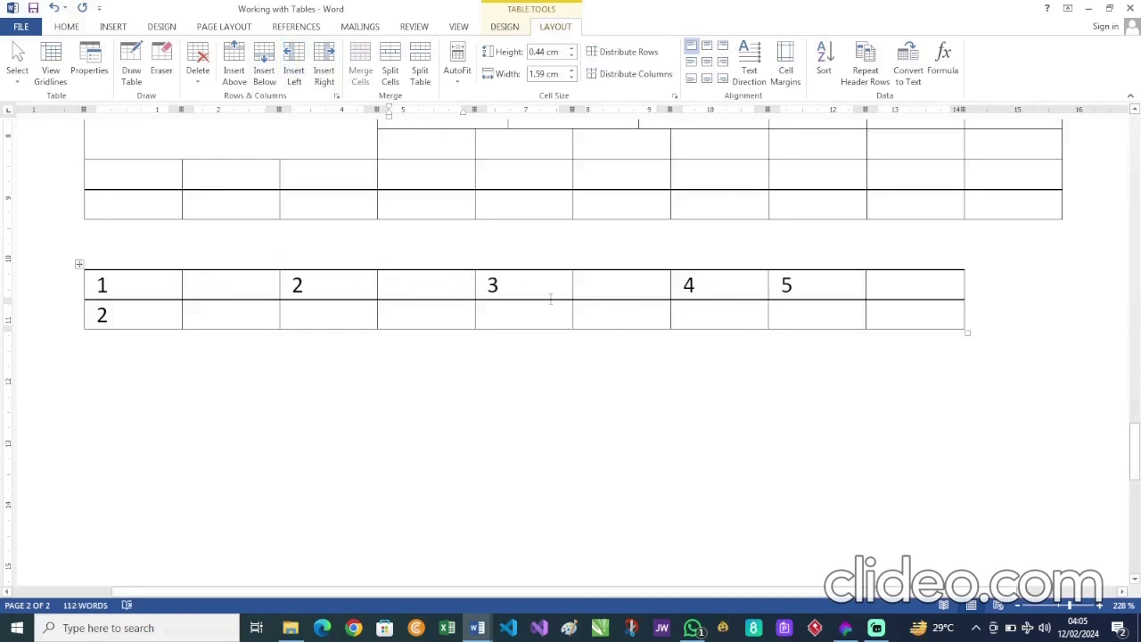
{"action": "left_click", "coordinate": [517, 285]}
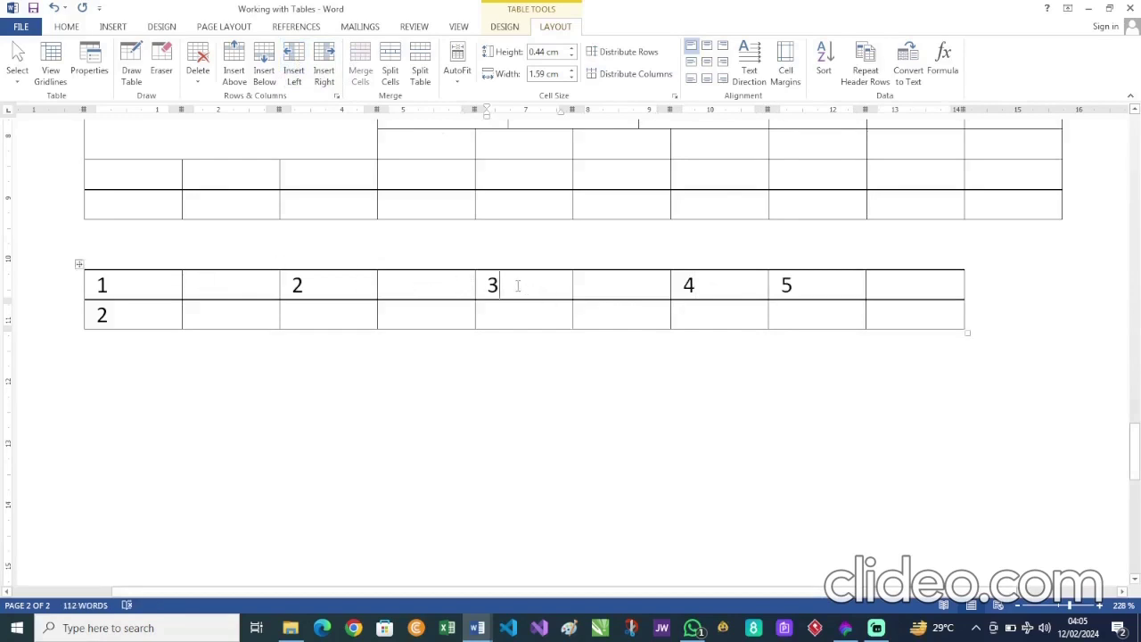
{"action": "left_click", "coordinate": [361, 283]}
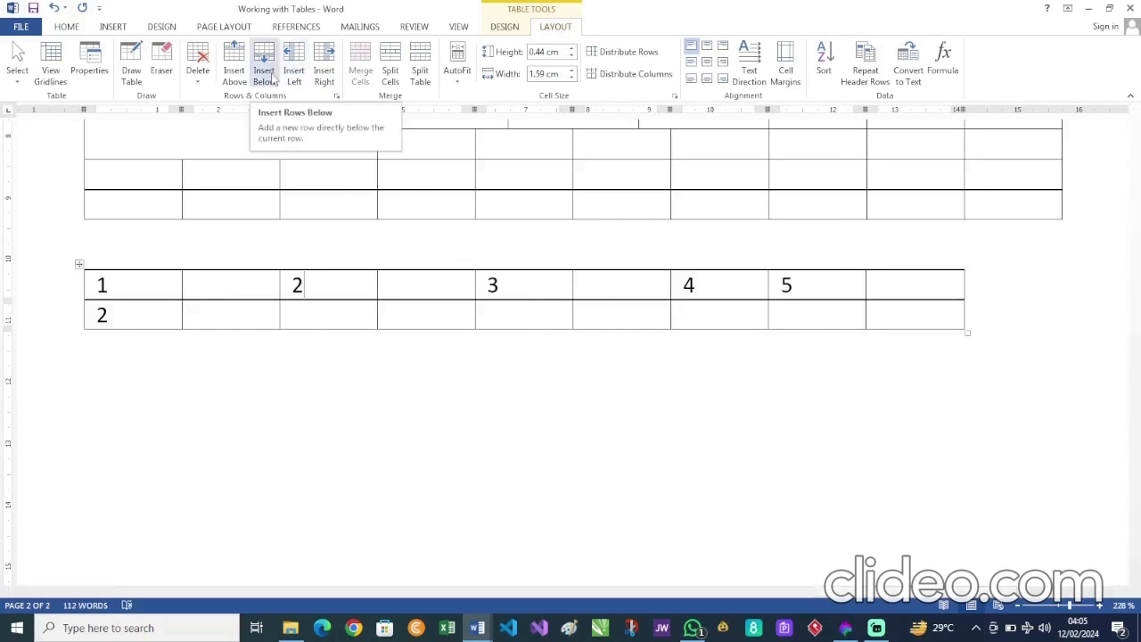
{"action": "left_click", "coordinate": [429, 291]}
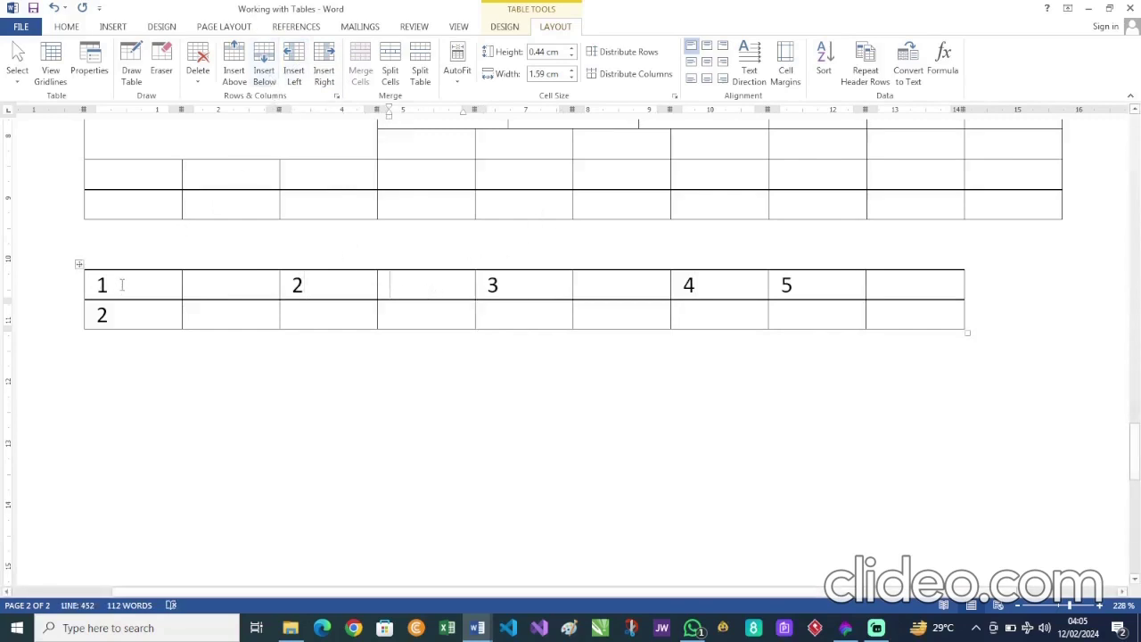
{"action": "left_click", "coordinate": [266, 75]}
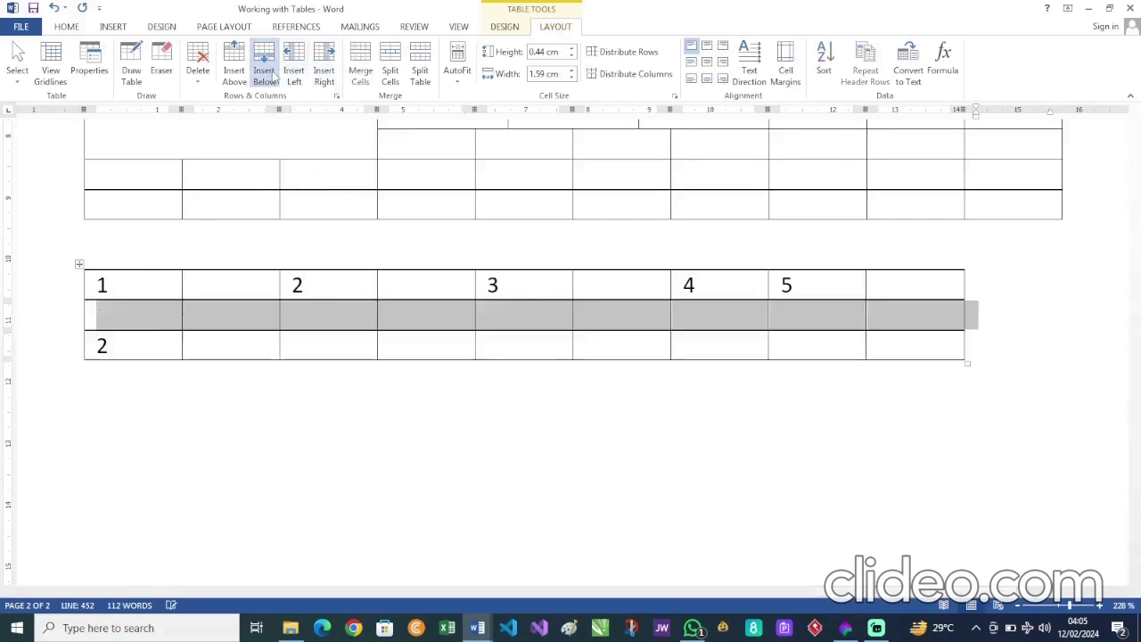
Step: Insert a blank row directly above the row numbered 1 to 5 in the bottom table
{"action": "left_click", "coordinate": [313, 286]}
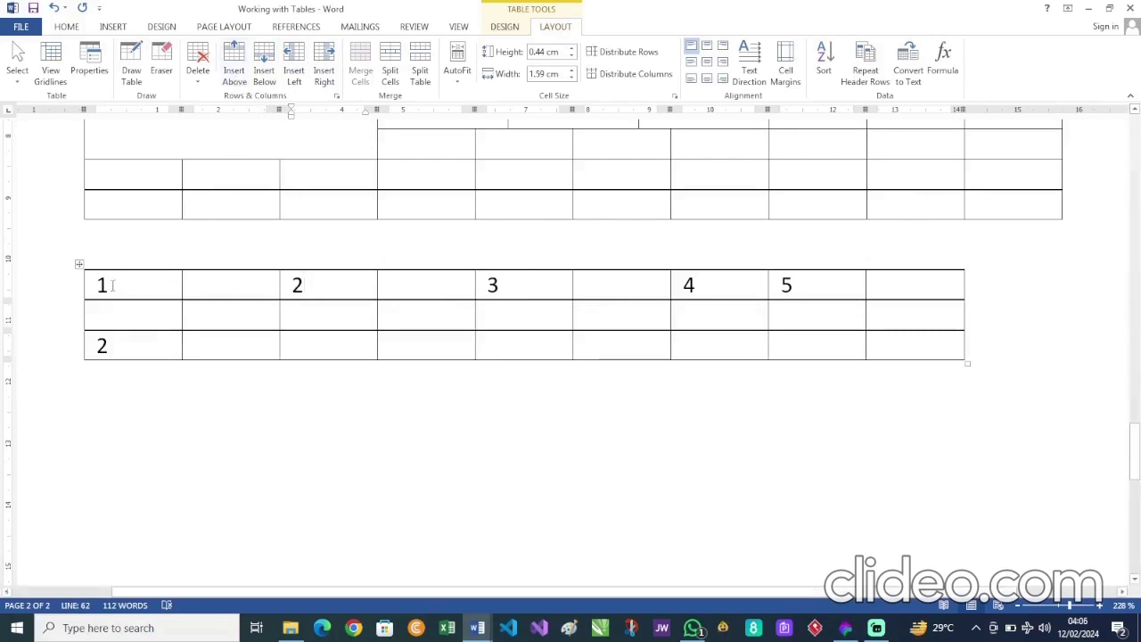
{"action": "left_click", "coordinate": [238, 75]}
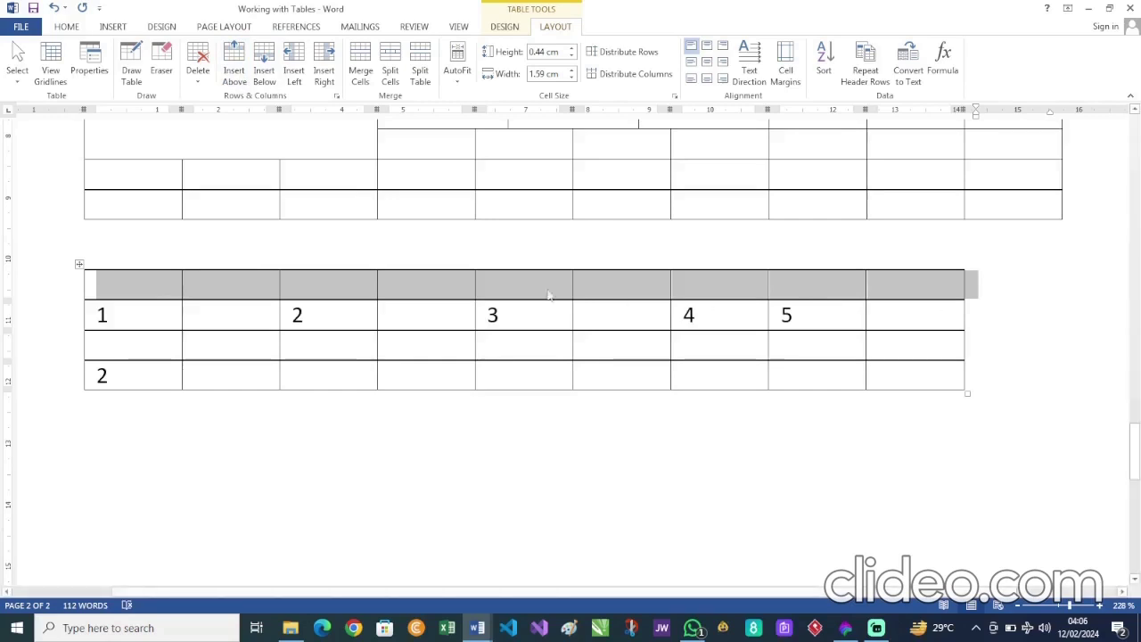
{"action": "left_click", "coordinate": [140, 297]}
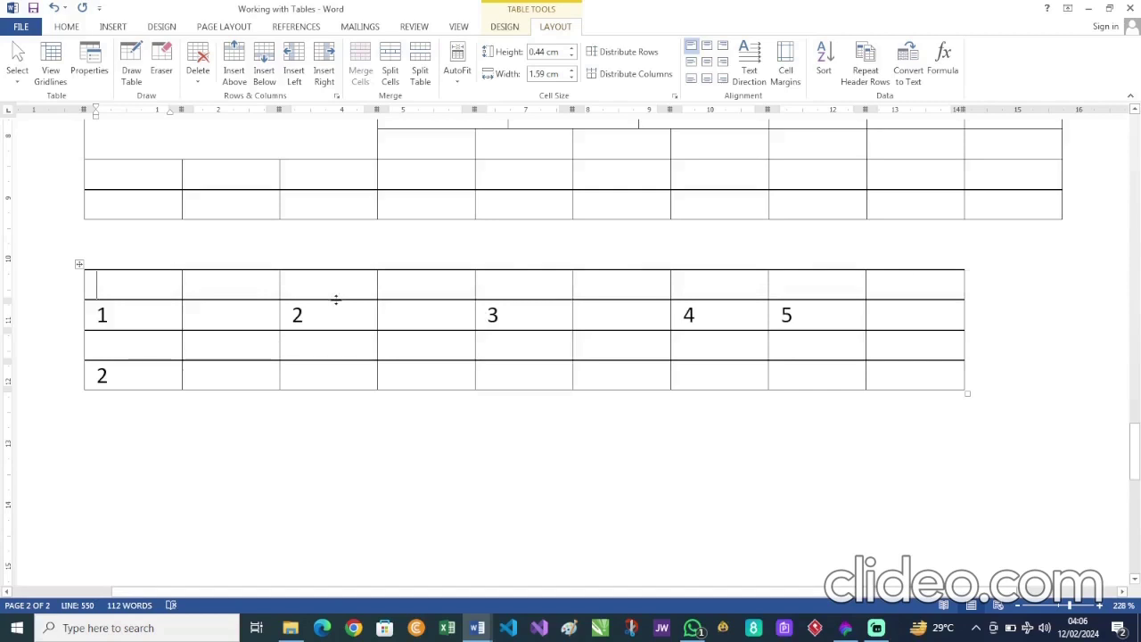
Step: Make the bottom table's first row about 0.83 cm high, make its second row taller, and widen its third and last columns
{"action": "left_click_drag", "start_coordinate": [336, 300], "coordinate": [336, 306]}
{"action": "left_click_drag", "start_coordinate": [335, 313], "coordinate": [335, 321]}
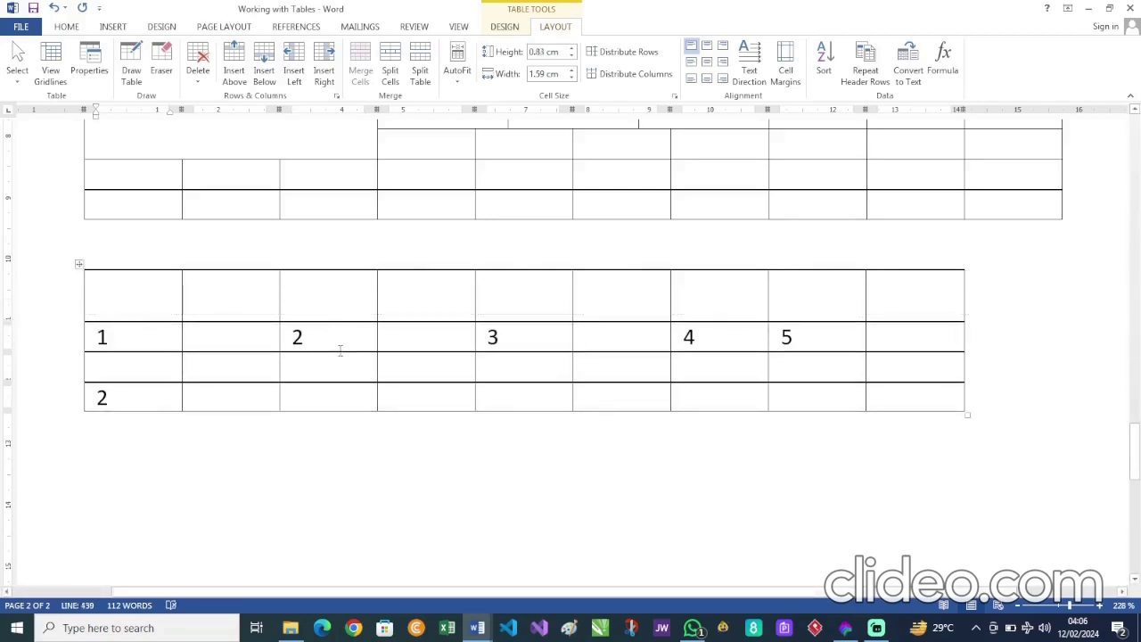
{"action": "left_click_drag", "start_coordinate": [339, 352], "coordinate": [405, 343]}
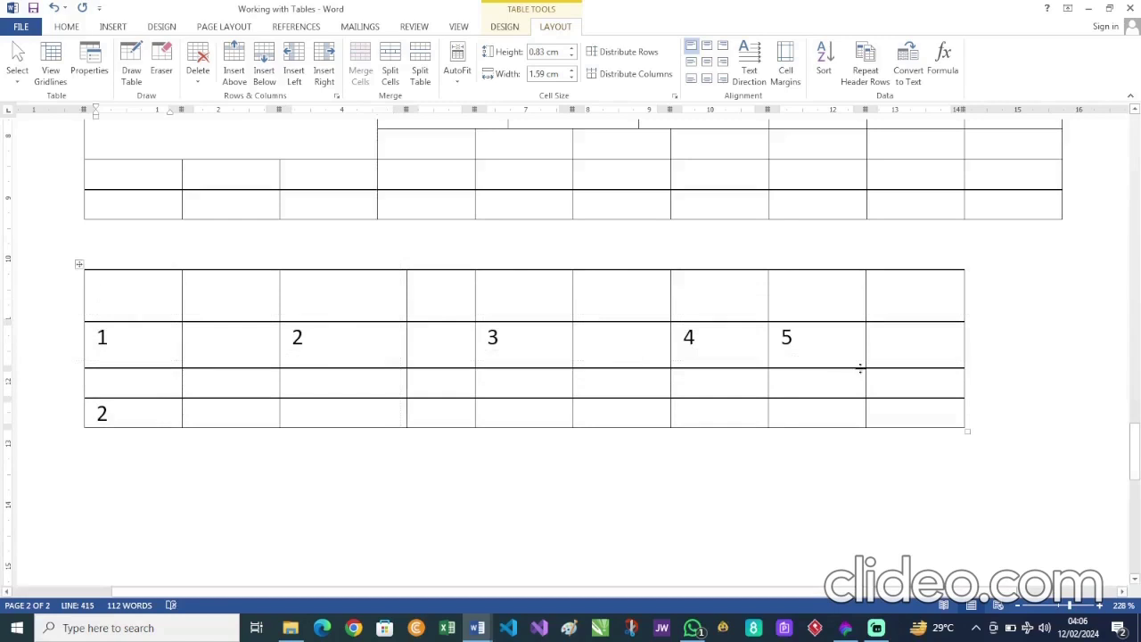
{"action": "left_click_drag", "start_coordinate": [964, 360], "coordinate": [1064, 354]}
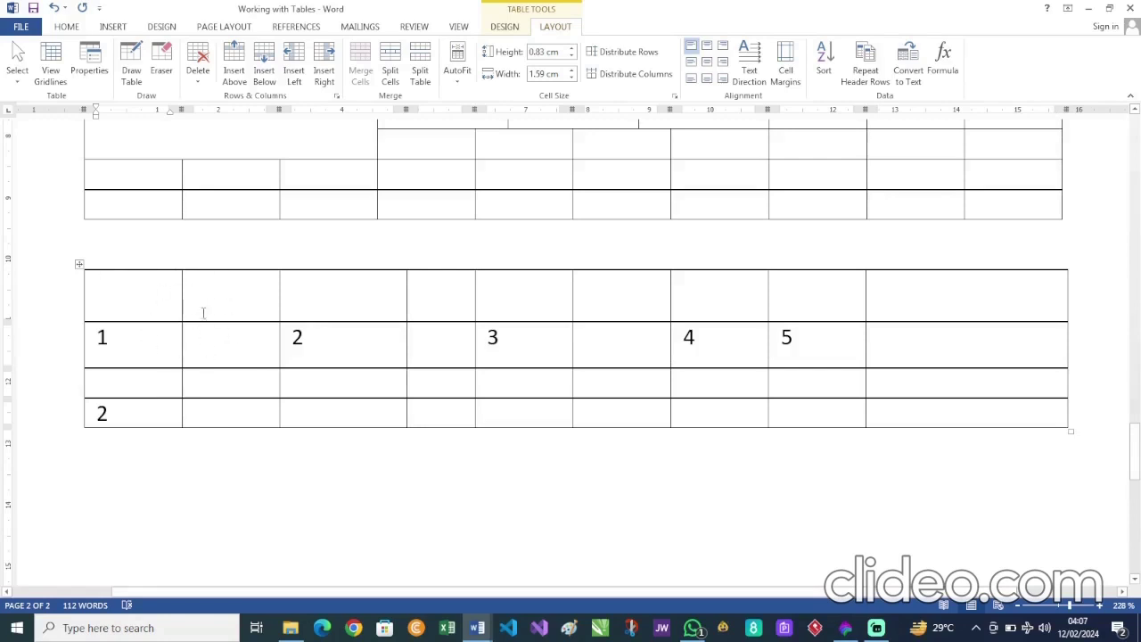
Step: Distribute the columns and the rows of the whole bottom table evenly
{"action": "left_click", "coordinate": [80, 265]}
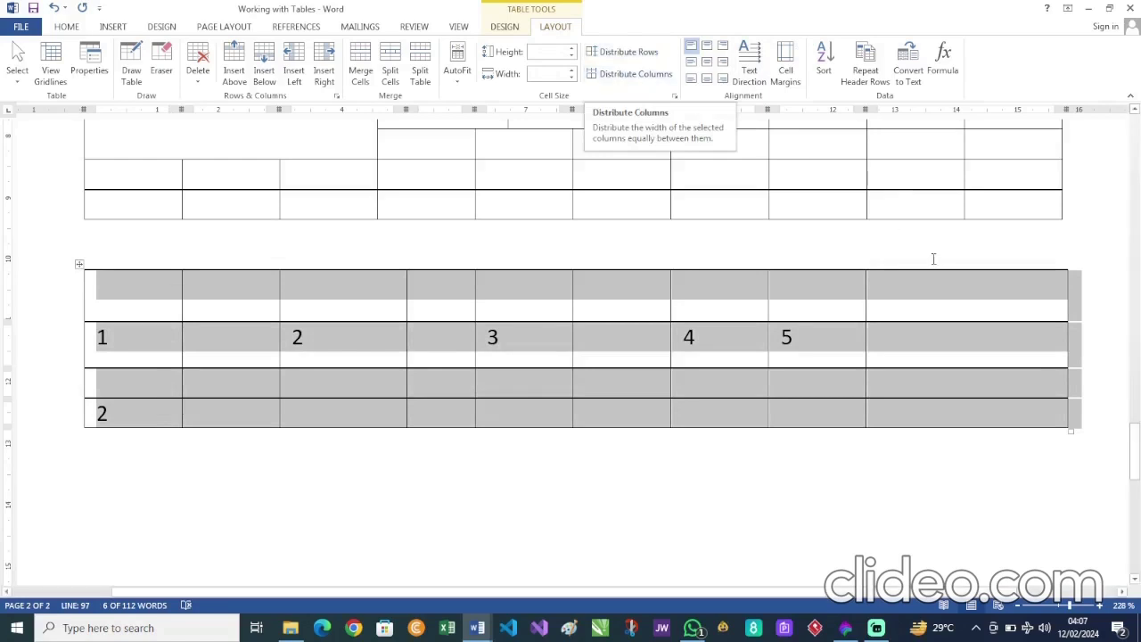
{"action": "left_click", "coordinate": [945, 298]}
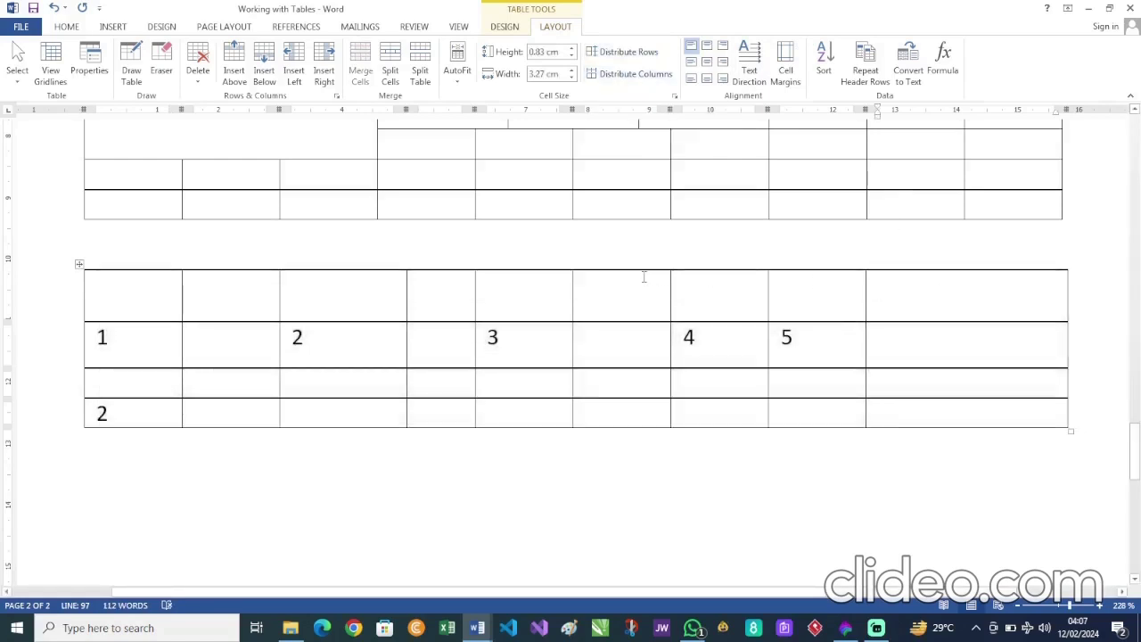
{"action": "left_click", "coordinate": [79, 265]}
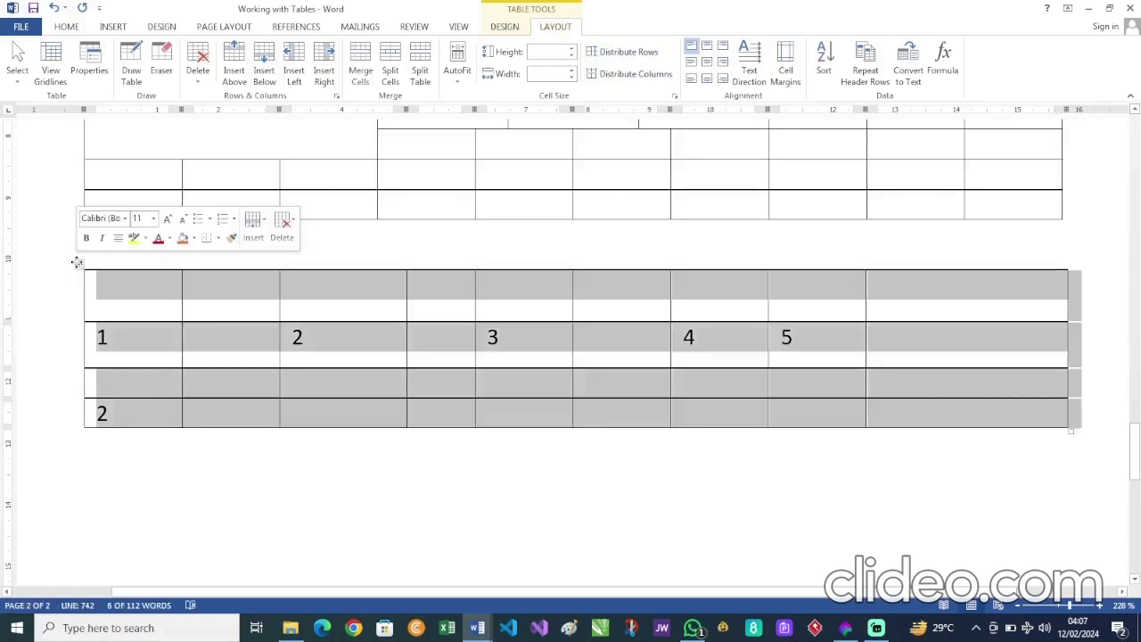
{"action": "left_click", "coordinate": [590, 80]}
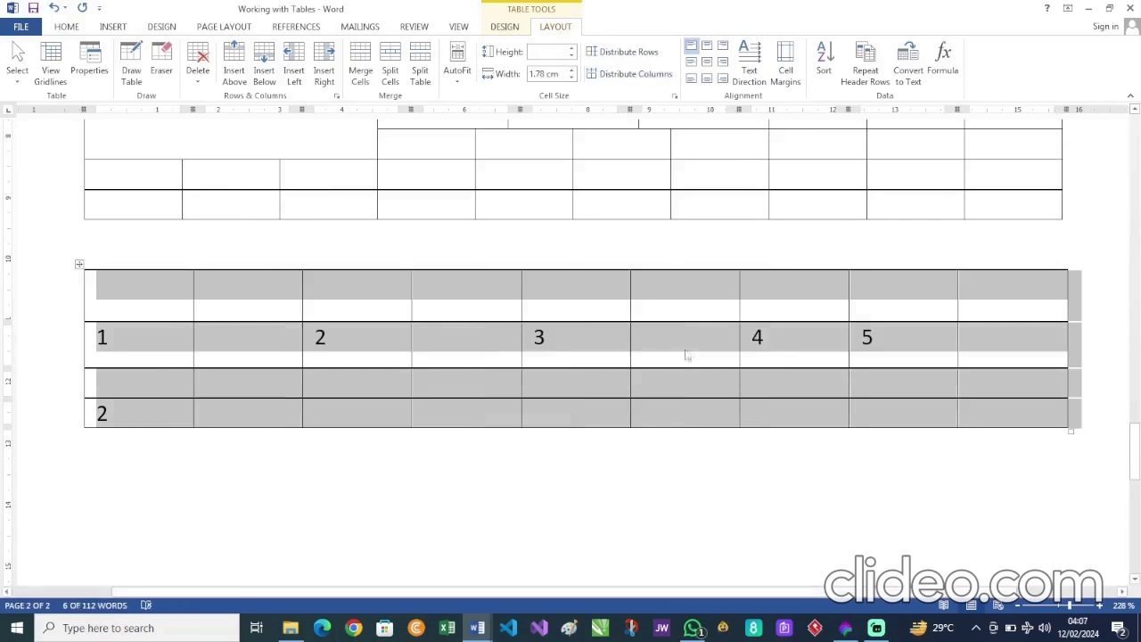
{"action": "left_click", "coordinate": [572, 307]}
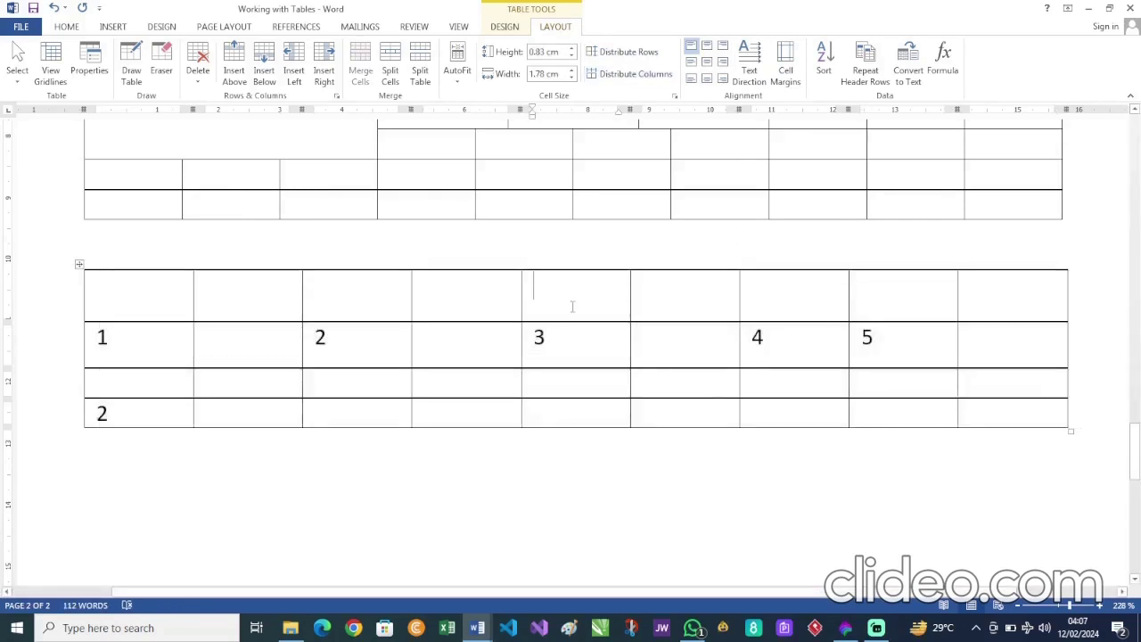
{"action": "left_click", "coordinate": [79, 264]}
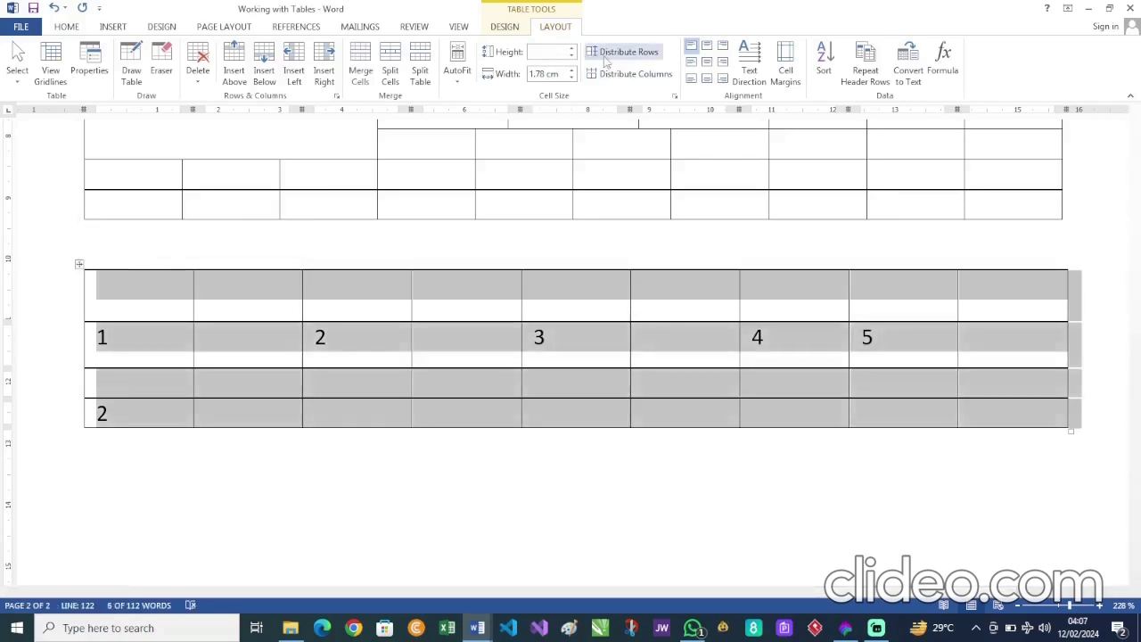
{"action": "left_click", "coordinate": [606, 61]}
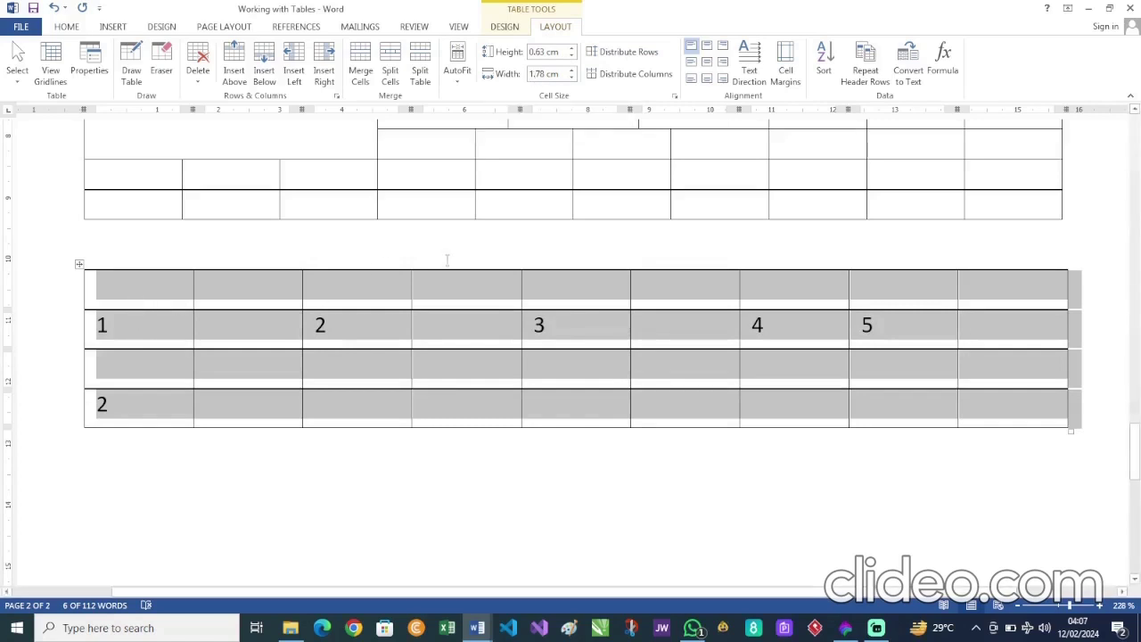
Step: Try different row heights on the whole bottom table and set the height to 0.9 cm
{"action": "left_click", "coordinate": [573, 48]}
{"action": "left_click", "coordinate": [574, 48]}
{"action": "left_click", "coordinate": [573, 48]}
{"action": "left_click", "coordinate": [573, 49]}
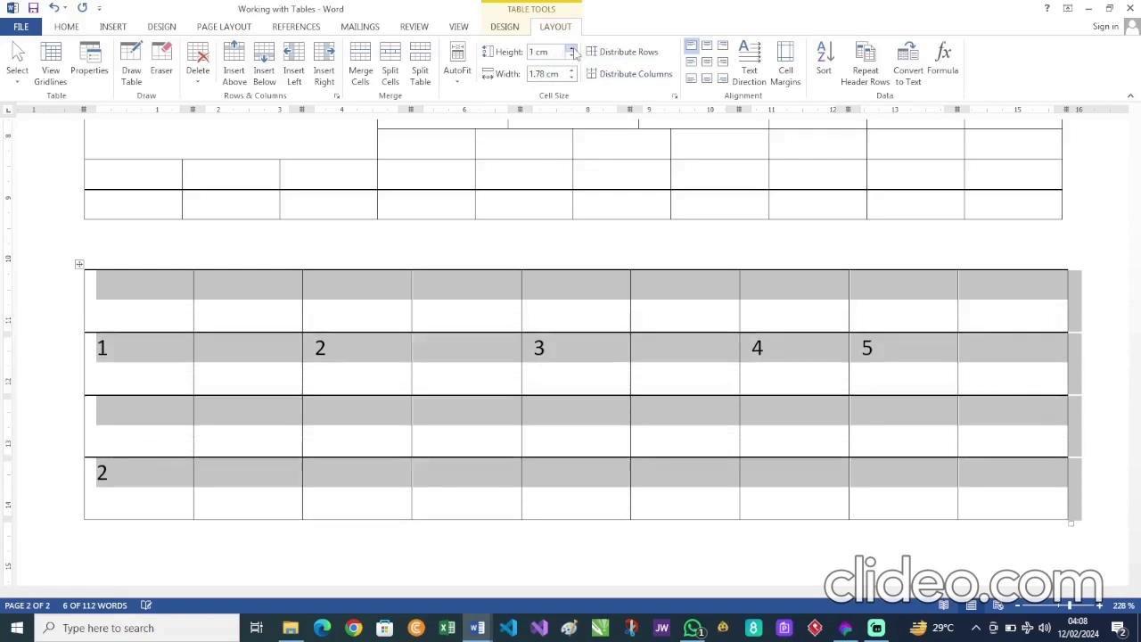
{"action": "left_click", "coordinate": [573, 48]}
{"action": "left_click", "coordinate": [573, 56]}
{"action": "left_click", "coordinate": [573, 56]}
{"action": "left_click", "coordinate": [572, 56]}
{"action": "left_click", "coordinate": [572, 56]}
{"action": "left_click", "coordinate": [572, 56]}
{"action": "left_click", "coordinate": [573, 56]}
{"action": "left_click", "coordinate": [573, 56]}
{"action": "left_click", "coordinate": [573, 56]}
{"action": "left_click", "coordinate": [573, 56]}
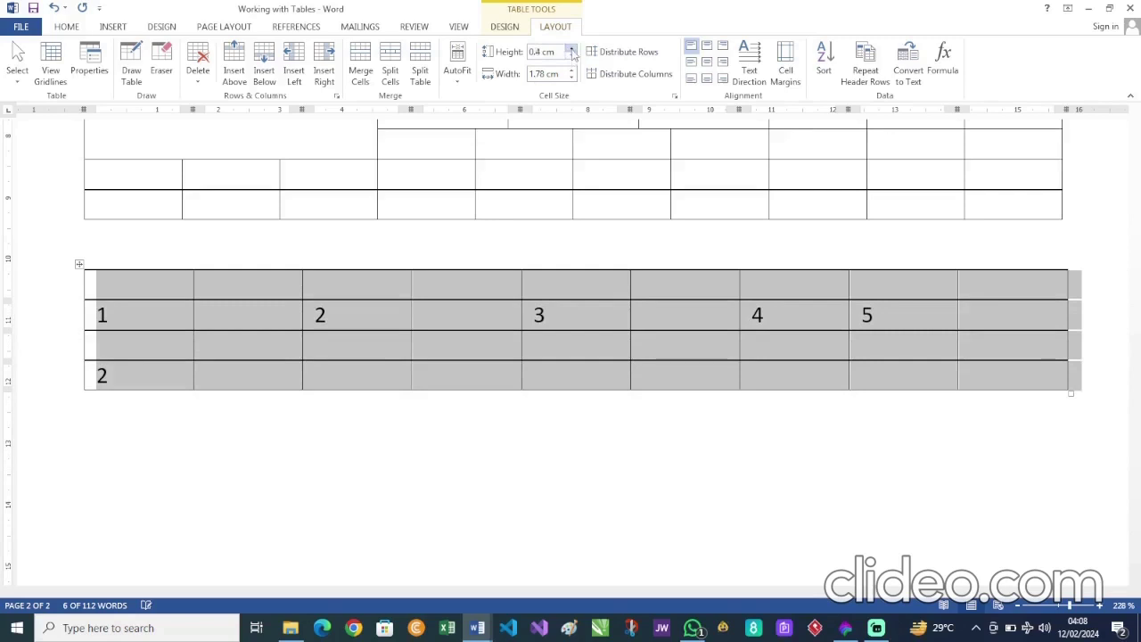
{"action": "left_click", "coordinate": [573, 49]}
{"action": "left_click", "coordinate": [573, 49]}
{"action": "left_click", "coordinate": [573, 49]}
{"action": "left_click", "coordinate": [573, 49]}
{"action": "left_click", "coordinate": [573, 49]}
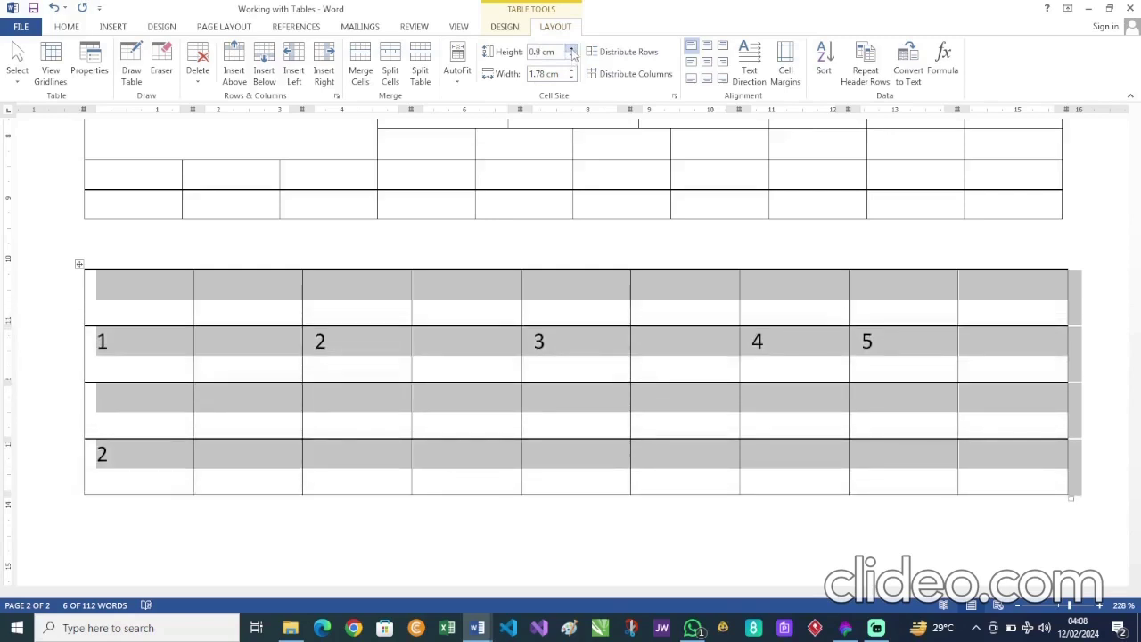
Step: Try narrower and wider columns on the whole bottom table and set the column width to 1.7 cm
{"action": "left_click", "coordinate": [571, 77]}
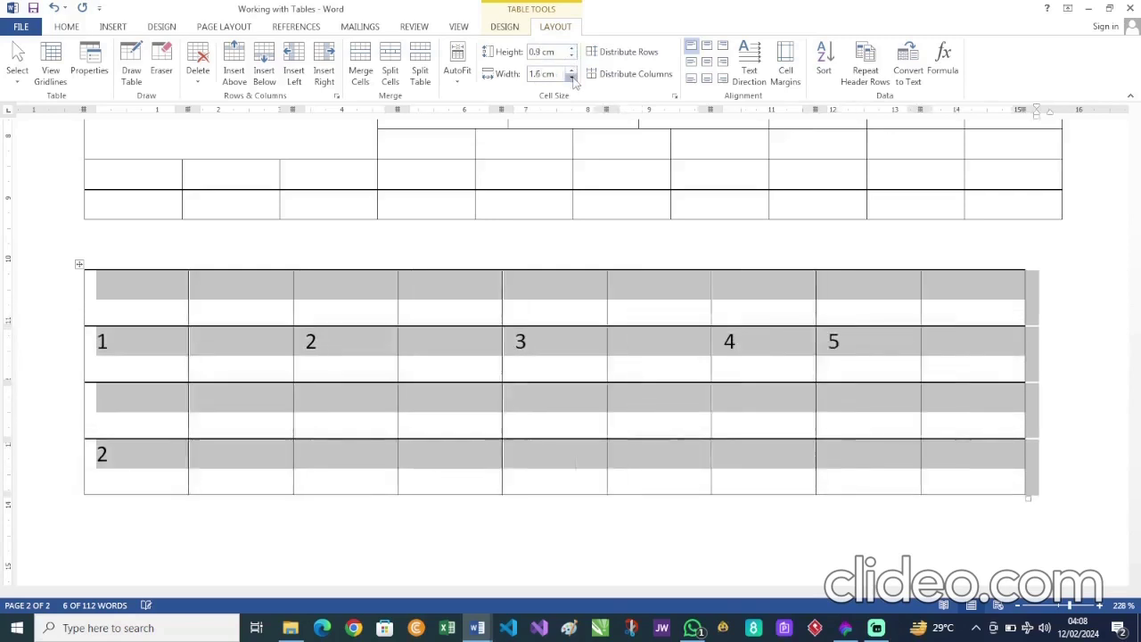
{"action": "left_click", "coordinate": [572, 78]}
{"action": "left_click", "coordinate": [571, 78]}
{"action": "left_click", "coordinate": [572, 77]}
{"action": "left_click", "coordinate": [572, 78]}
{"action": "left_click", "coordinate": [571, 78]}
{"action": "left_click", "coordinate": [573, 70]}
{"action": "left_click", "coordinate": [573, 70]}
{"action": "left_click", "coordinate": [573, 70]}
{"action": "left_click", "coordinate": [574, 71]}
{"action": "left_click", "coordinate": [573, 70]}
{"action": "left_click", "coordinate": [573, 70]}
{"action": "left_click", "coordinate": [573, 70]}
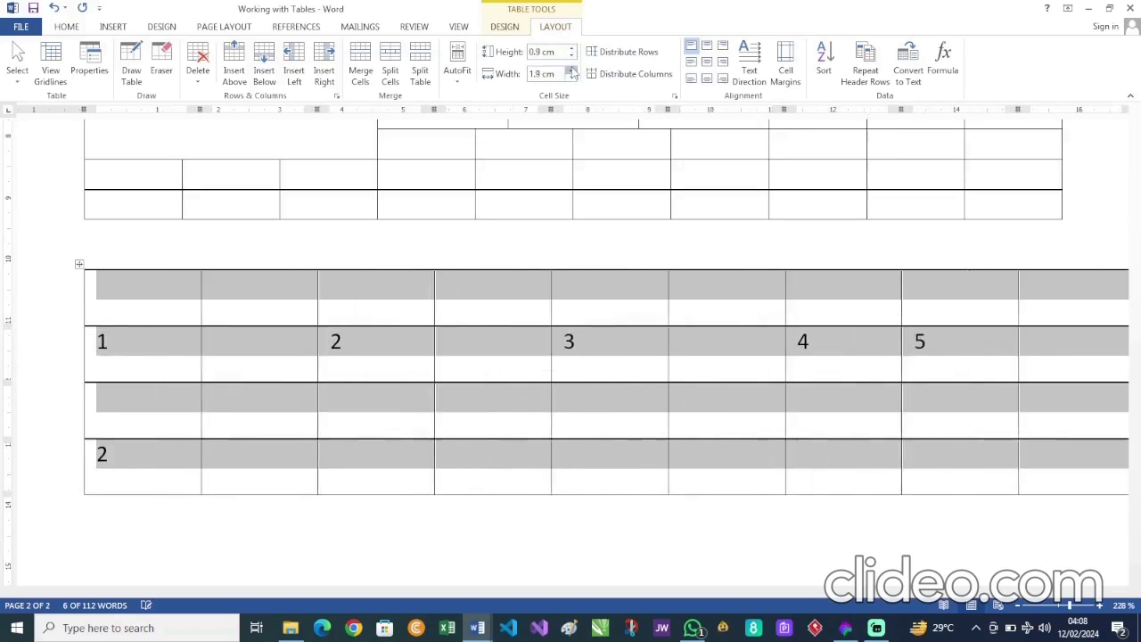
{"action": "left_click", "coordinate": [571, 78]}
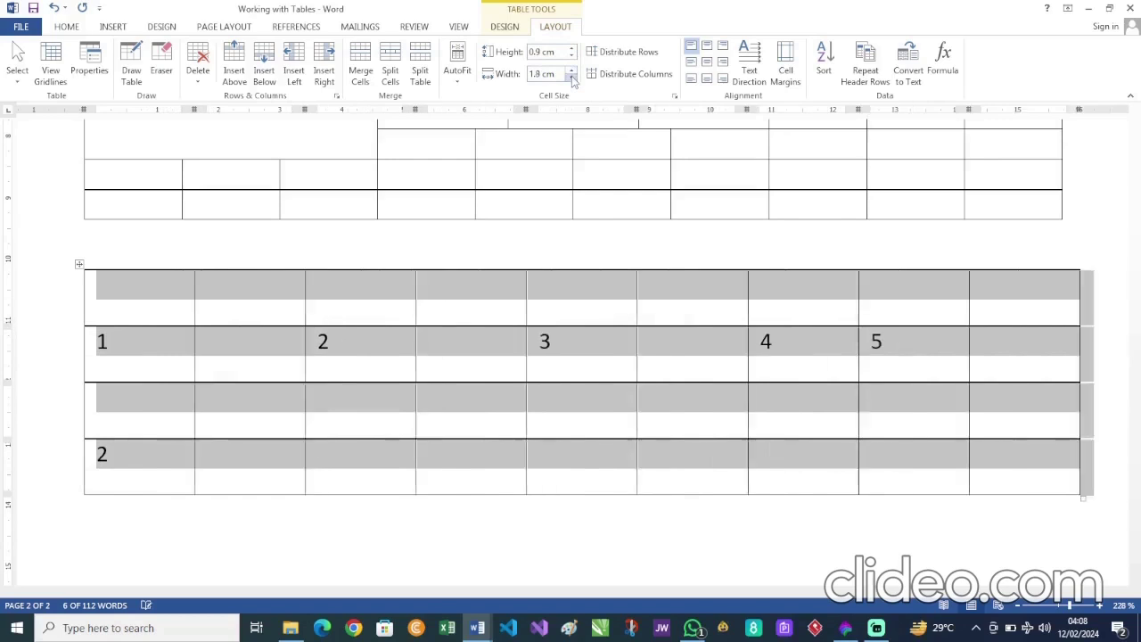
{"action": "left_click", "coordinate": [571, 78]}
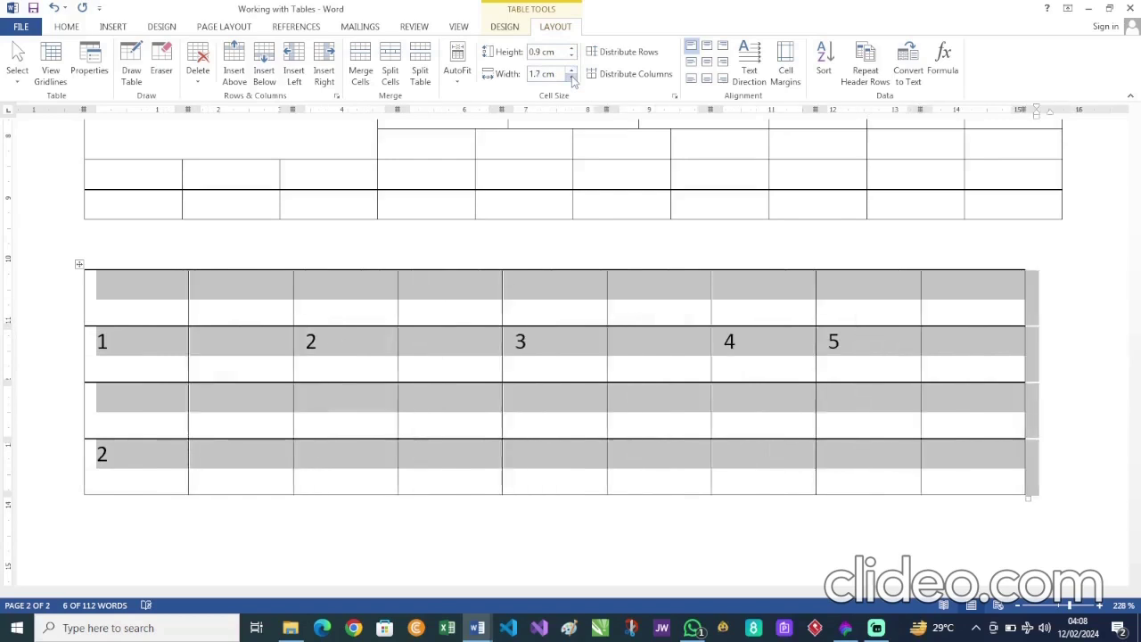
Step: Widen the bottom table's last column so its outer border sits near the right edge of the table above
{"action": "left_click", "coordinate": [725, 286]}
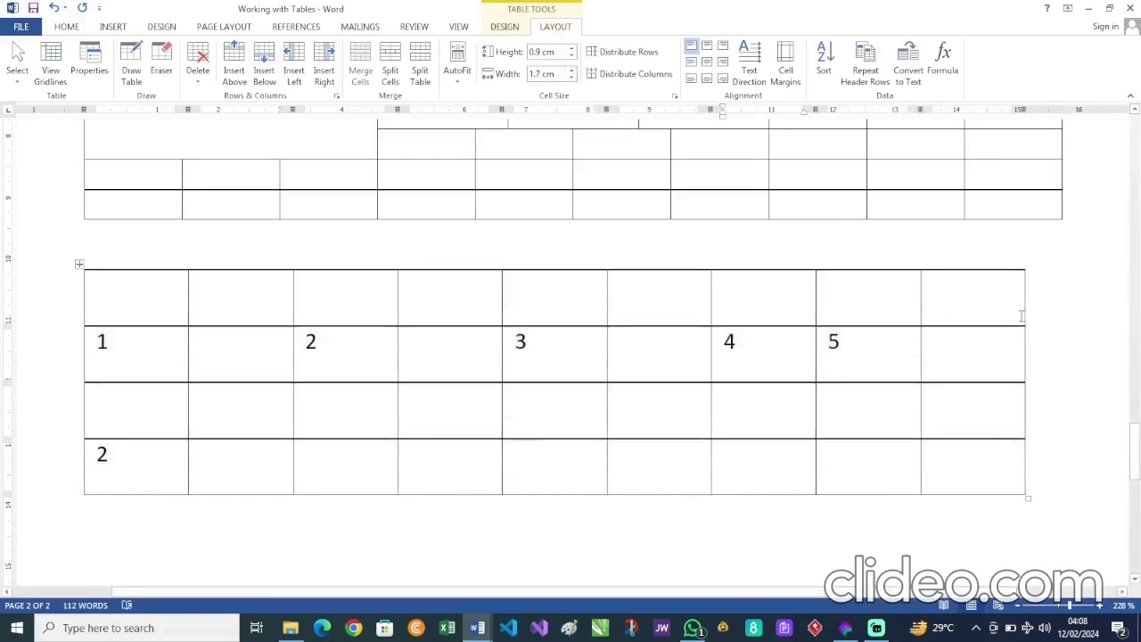
{"action": "left_click_drag", "start_coordinate": [1025, 316], "coordinate": [1061, 318]}
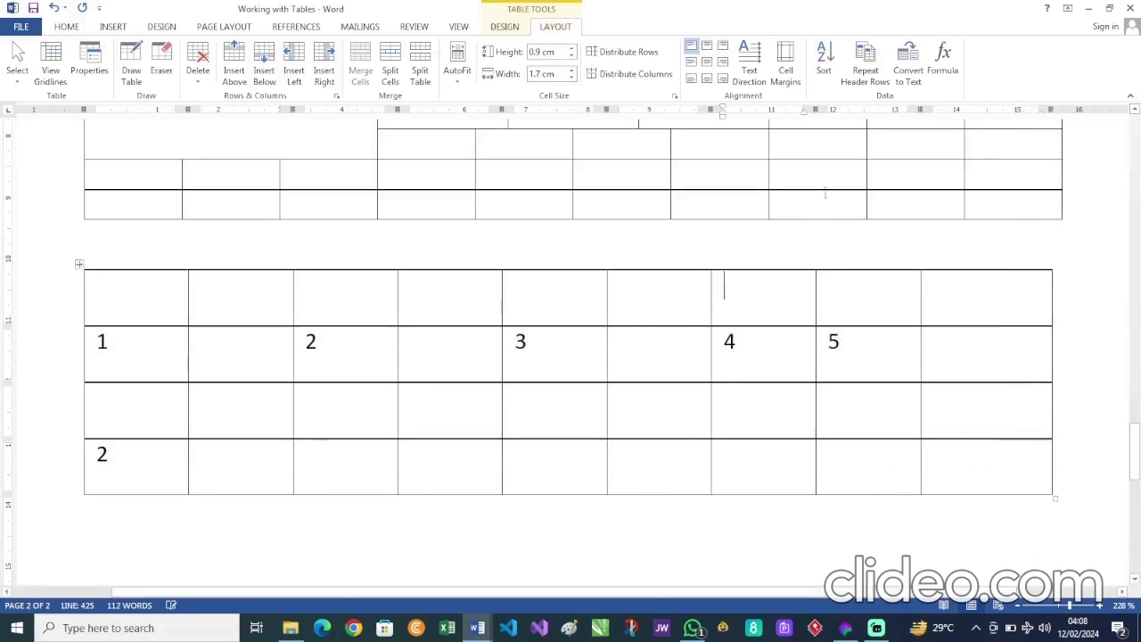
Step: Distribute the columns of the whole bottom table evenly again
{"action": "left_click", "coordinate": [77, 266]}
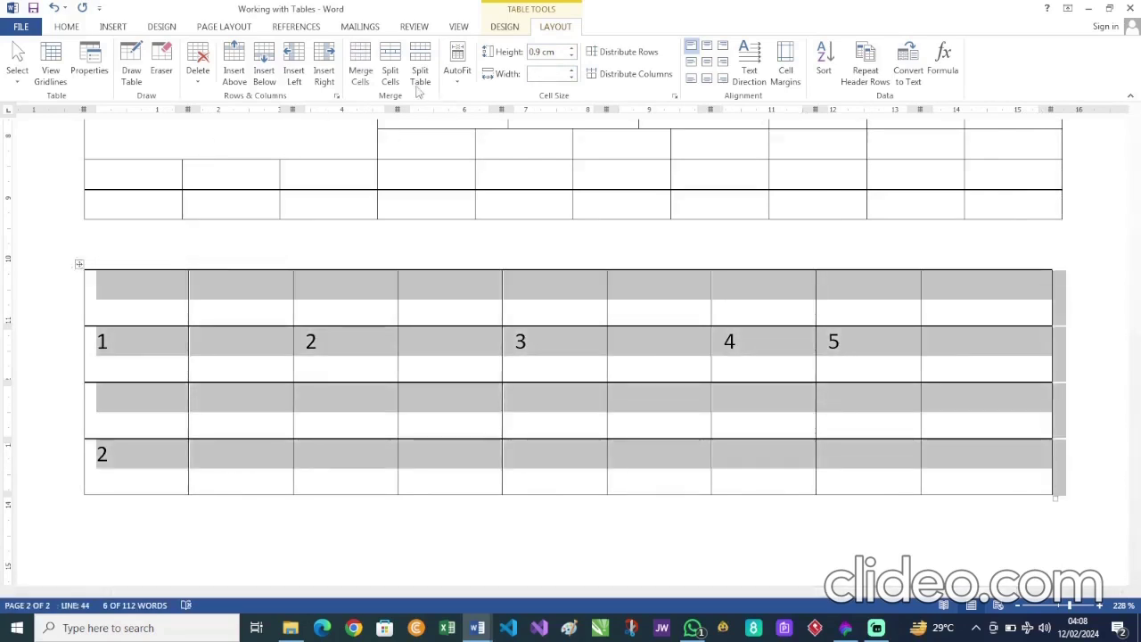
{"action": "left_click", "coordinate": [615, 75]}
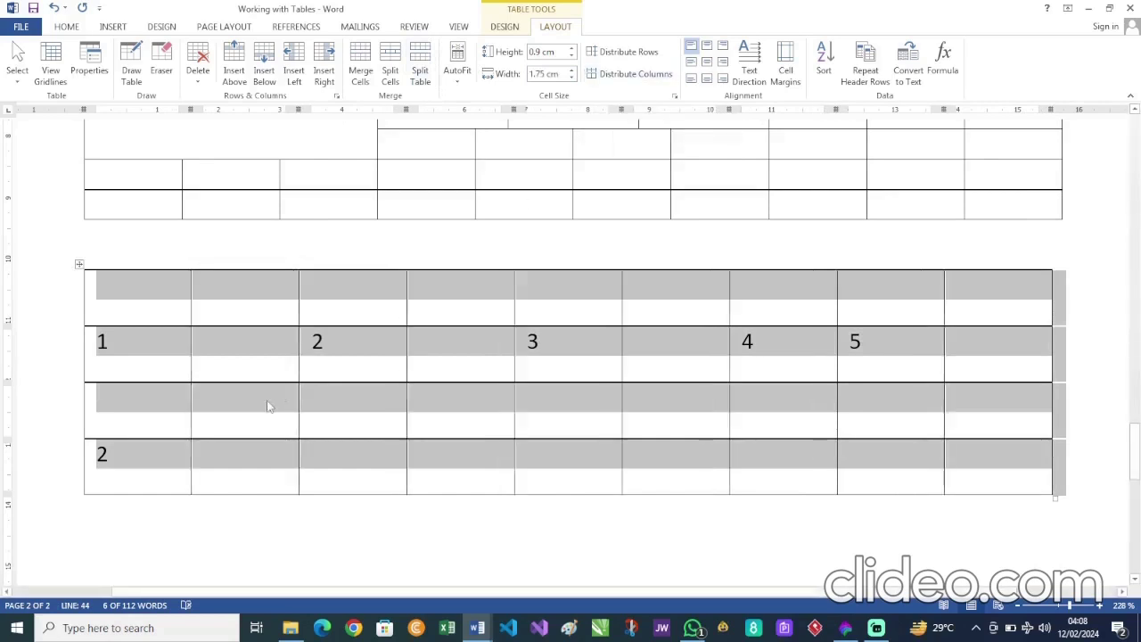
{"action": "left_click", "coordinate": [223, 300]}
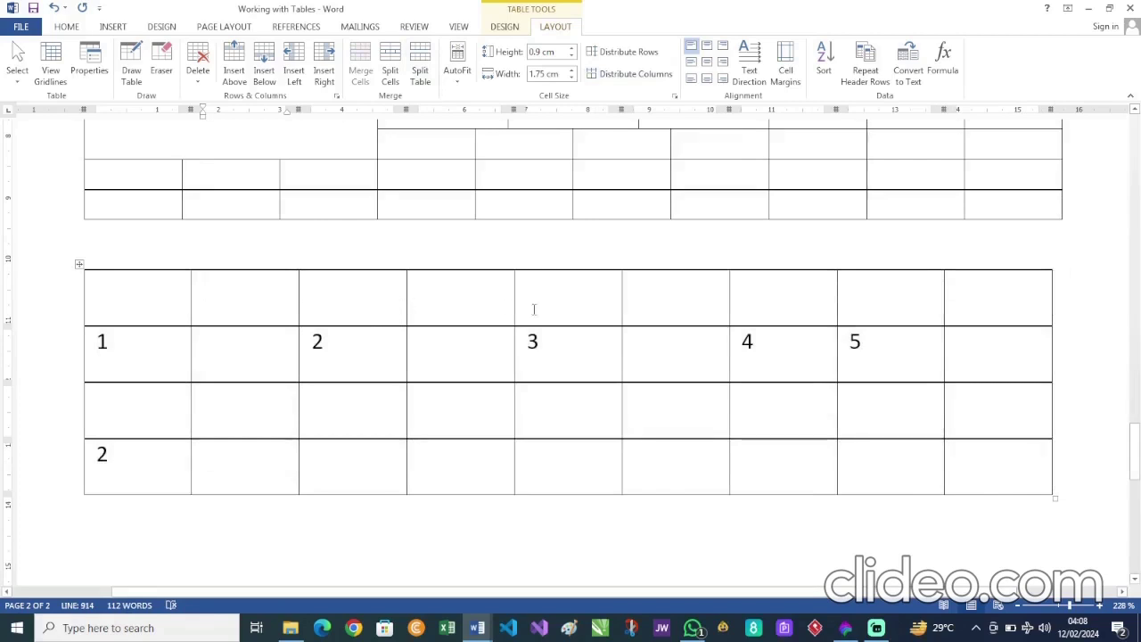
Step: Narrow the bottom table's third and fourth columns unevenly and distribute only its first four columns evenly
{"action": "left_click_drag", "start_coordinate": [514, 305], "coordinate": [345, 303]}
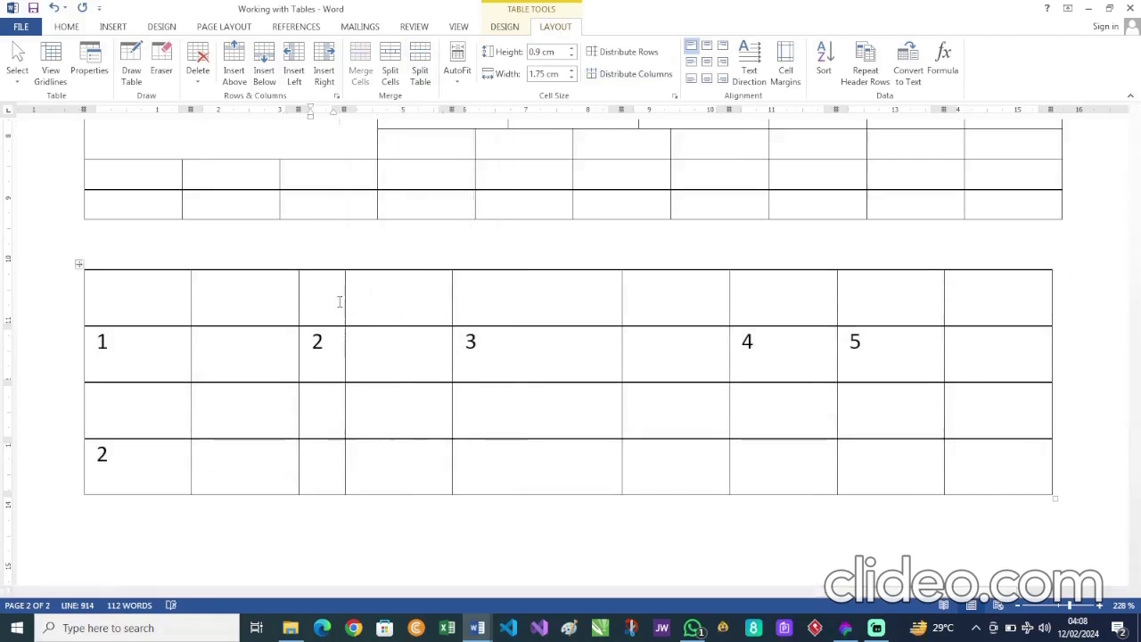
{"action": "left_click_drag", "start_coordinate": [451, 304], "coordinate": [401, 304]}
{"action": "left_click_drag", "start_coordinate": [145, 293], "coordinate": [357, 484]}
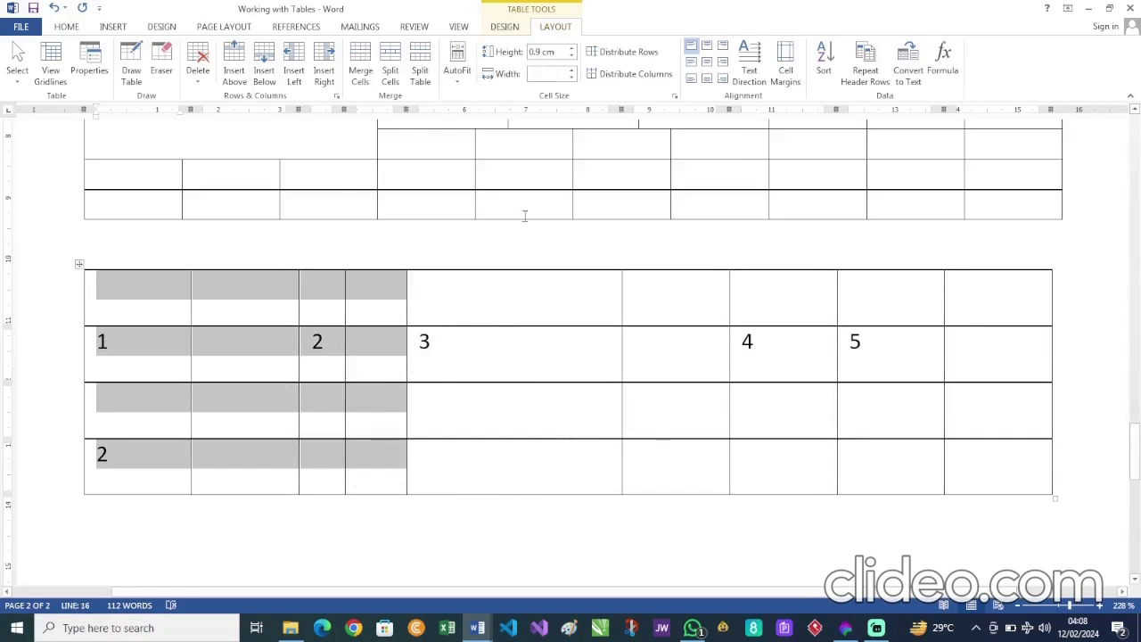
{"action": "left_click", "coordinate": [596, 78]}
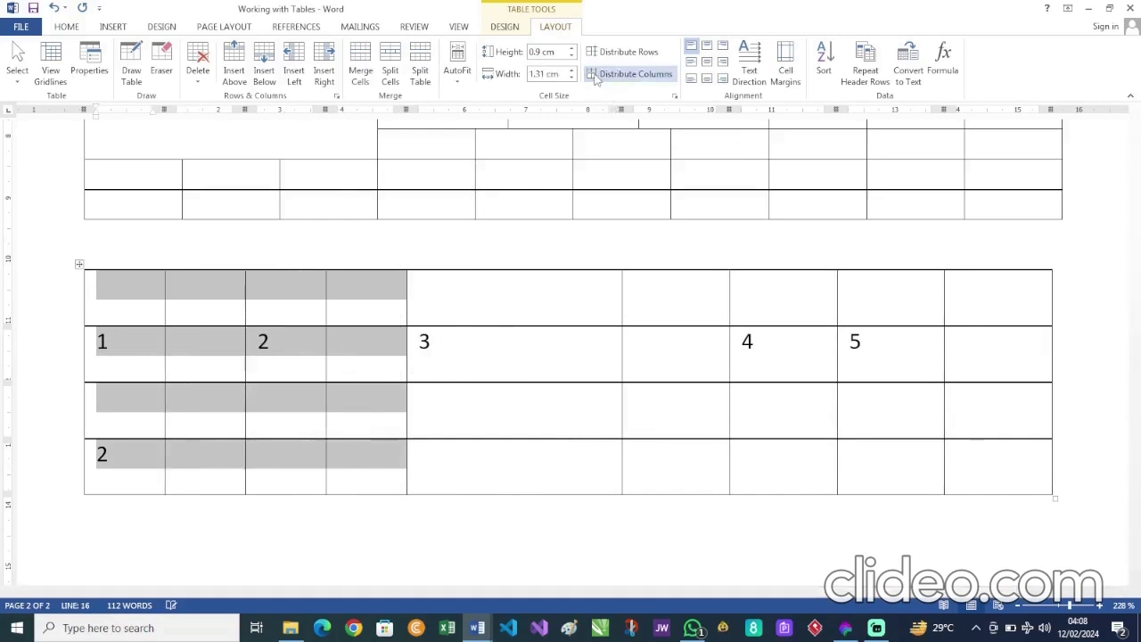
{"action": "left_click", "coordinate": [349, 304]}
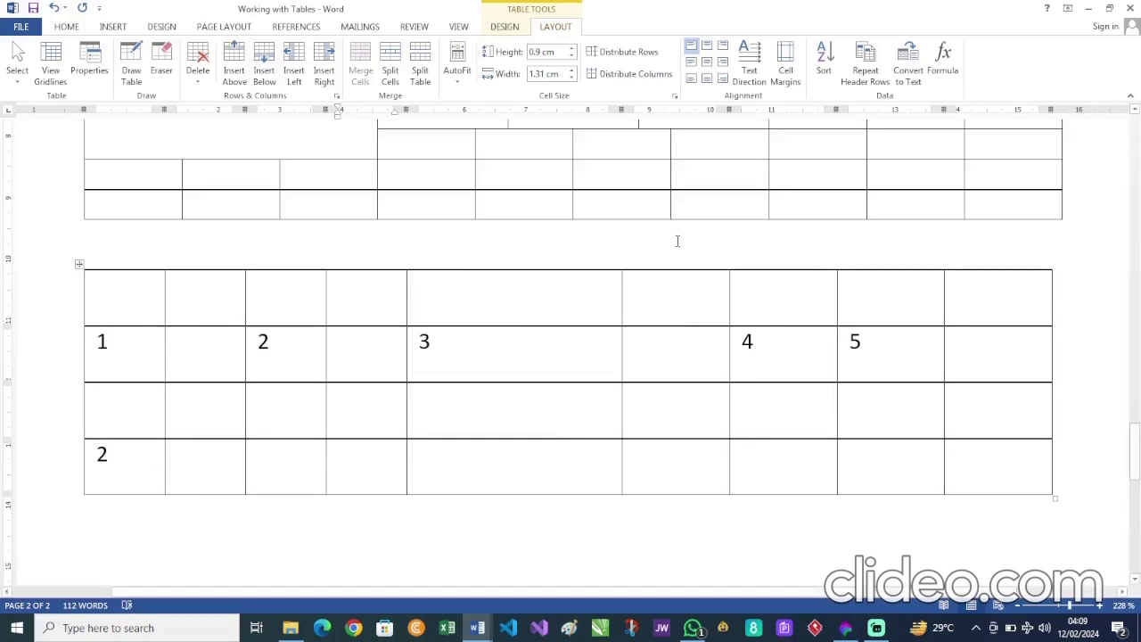
Step: Insert a page break below the bottom table to start a new page
{"action": "scroll", "coordinate": [678, 240], "scroll_direction": "down", "scroll_amount": 5}
{"action": "scroll", "coordinate": [678, 241], "scroll_direction": "up", "scroll_amount": 3}
{"action": "left_click", "coordinate": [285, 400]}
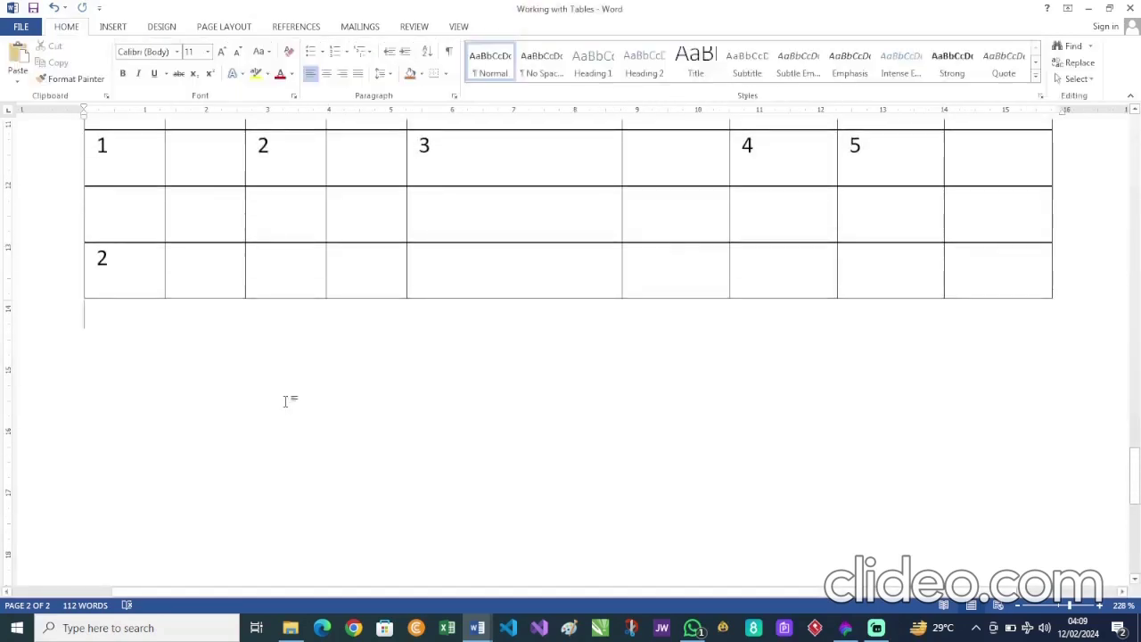
{"action": "key", "text": "ctrl+Return"}
{"action": "scroll", "coordinate": [286, 401], "scroll_direction": "down", "scroll_amount": 3}
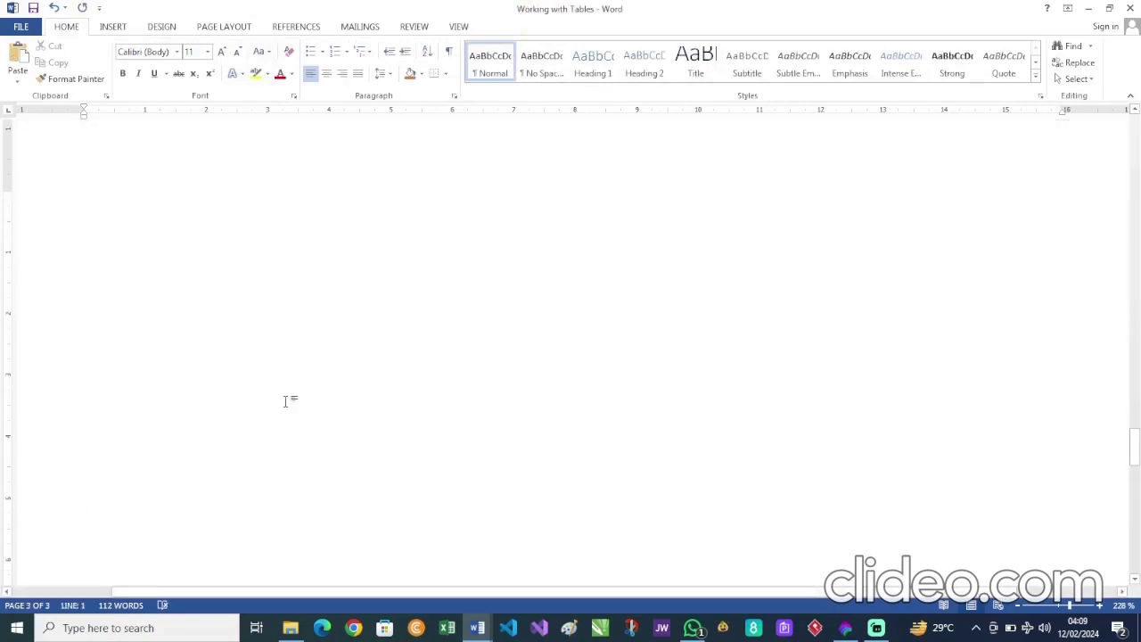
Step: Write "Task for this video is to create a calendar for 2024 in one page" as the new page's first line
{"action": "type", "text": "Task for"}
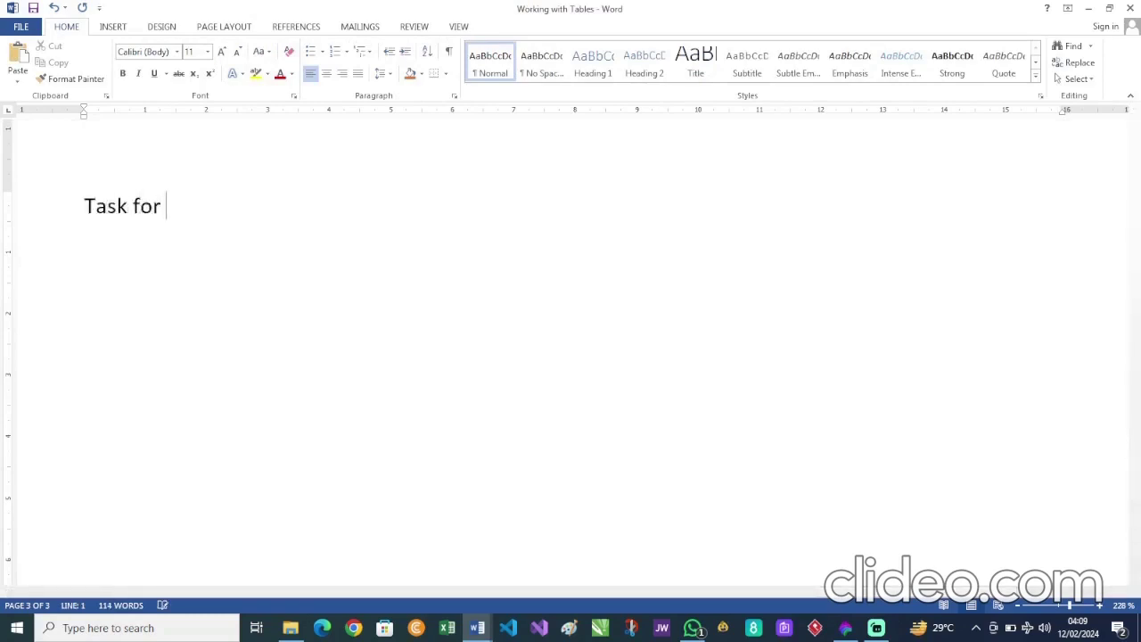
{"action": "type", "text": " this video"}
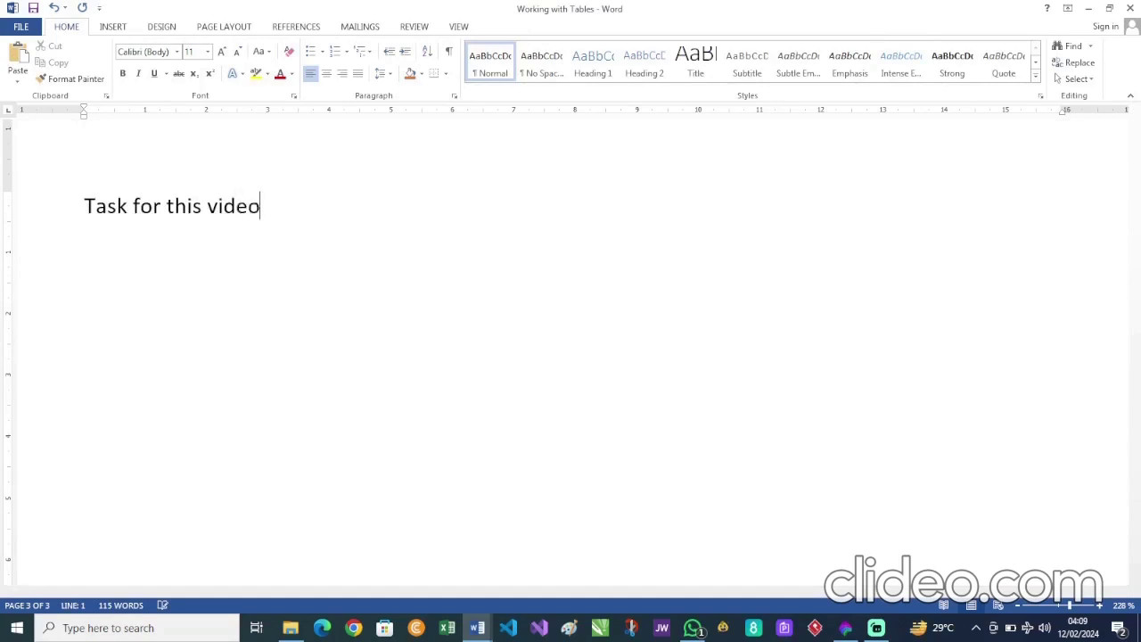
{"action": "type", "text": " is to create a "}
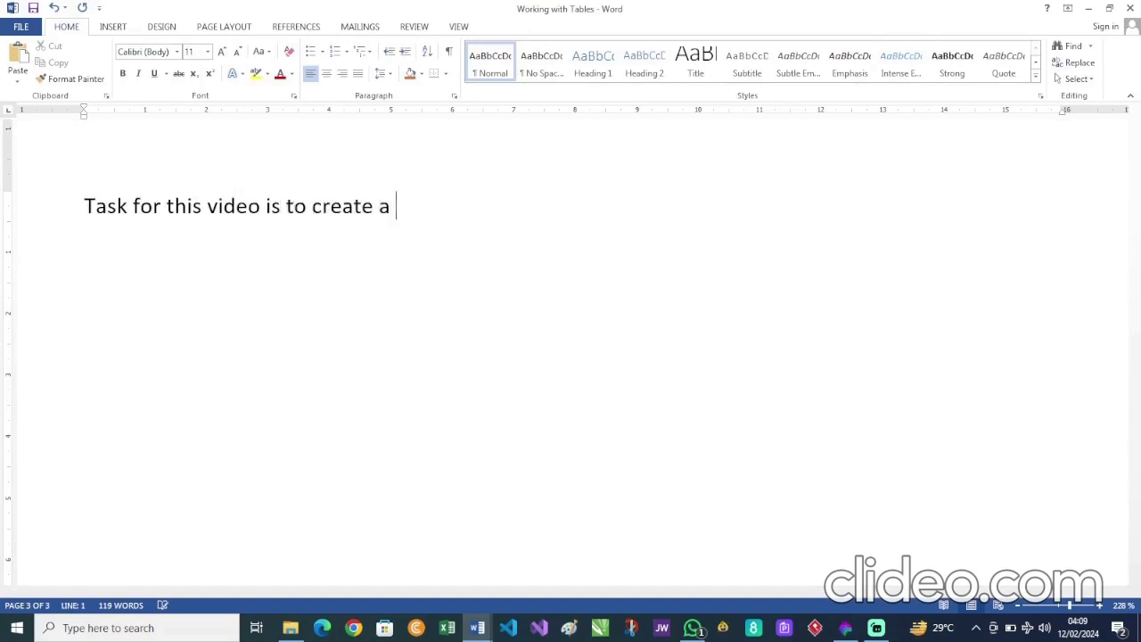
{"action": "type", "text": "calendar for 2024"}
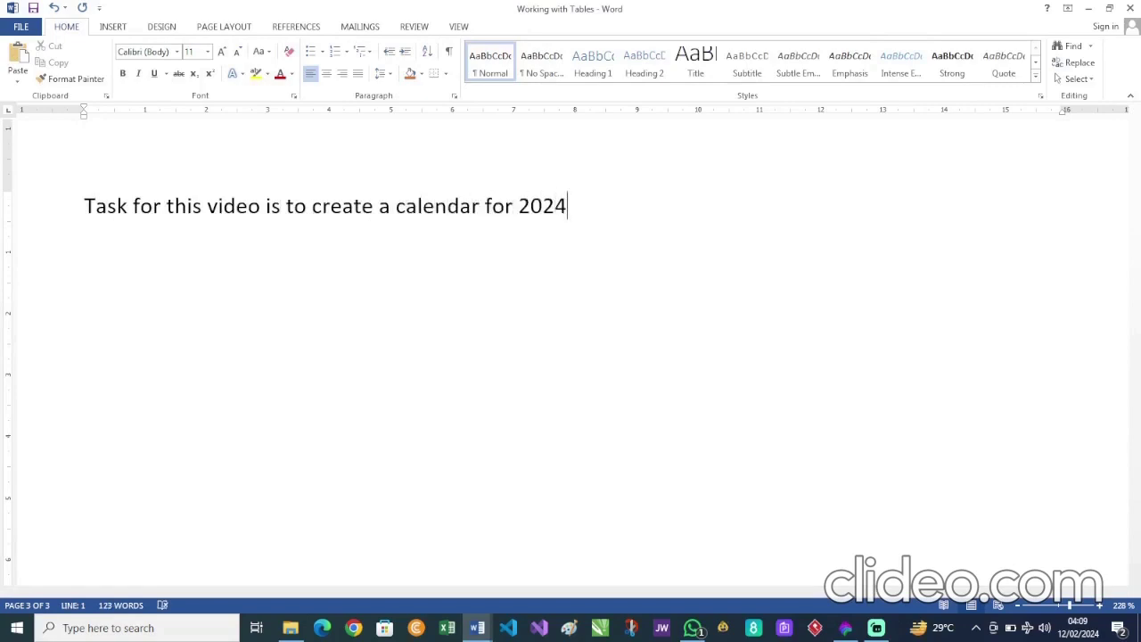
{"action": "type", "text": " in one page"}
{"action": "key", "text": "Return"}
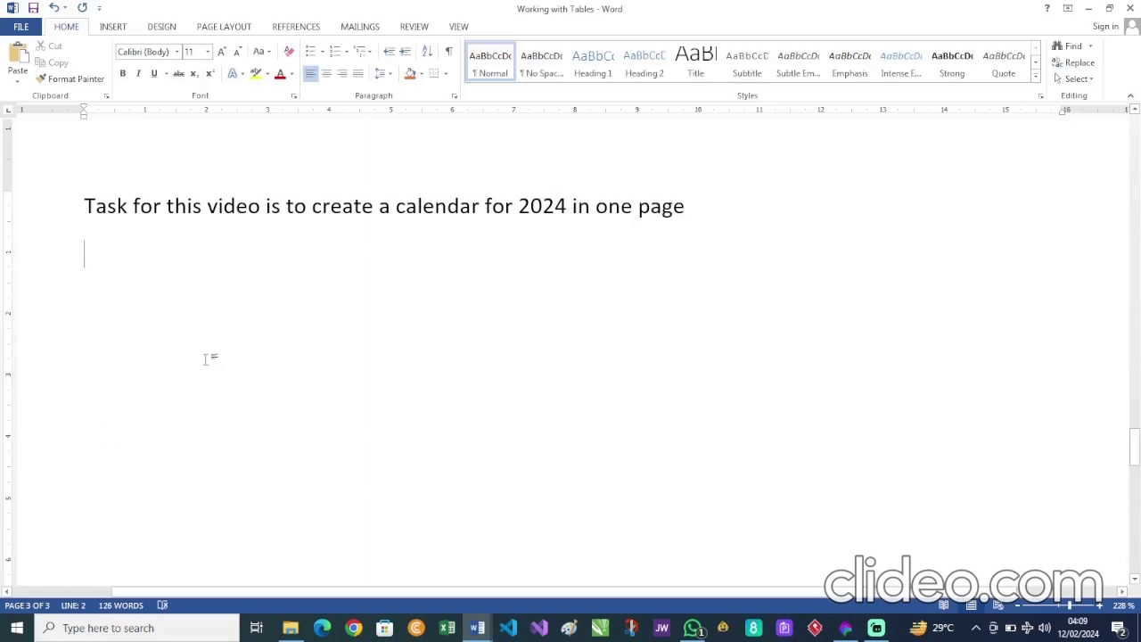
Step: Add the title "CALENDER 2024" below the task line and centre it
{"action": "type", "text": "CALEN"}
{"action": "key", "text": "BackSpace"}
{"action": "key", "text": "BackSpace"}
{"action": "key", "text": "BackSpace"}
{"action": "type", "text": "ALENDER 2024"}
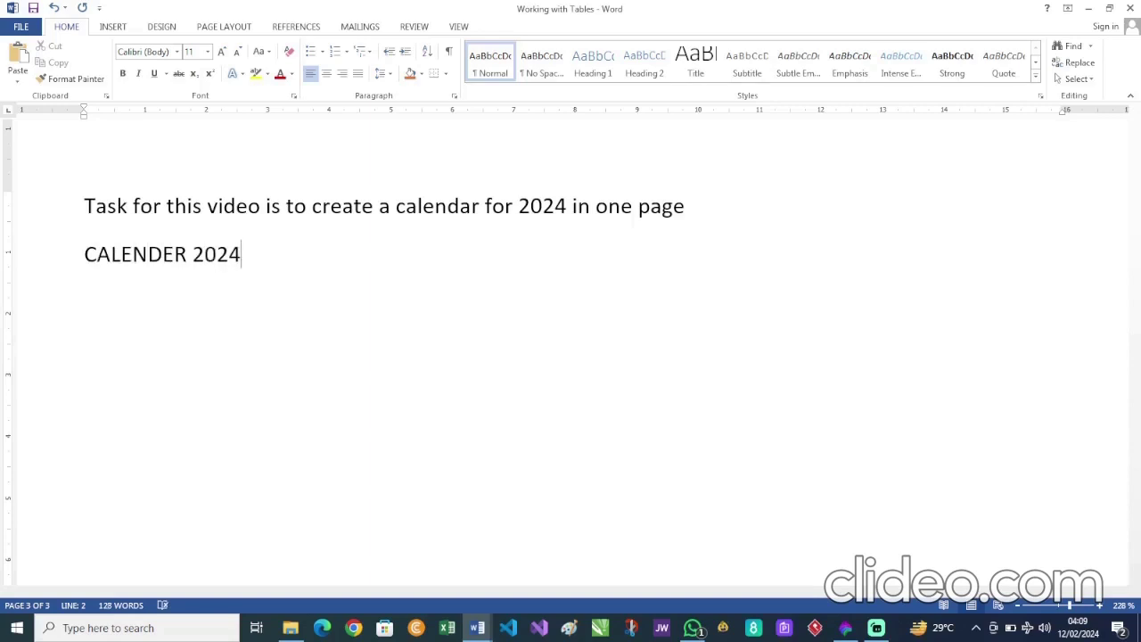
{"action": "key", "text": "ctrl+shift+Left"}
{"action": "key", "text": "ctrl+shift+Left"}
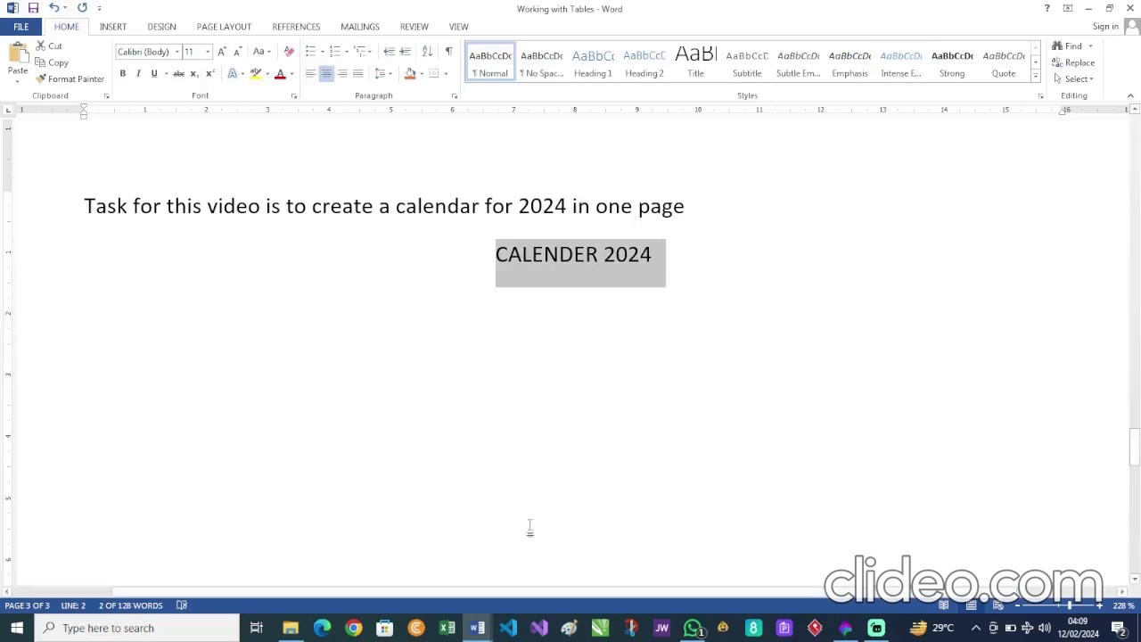
{"action": "left_click", "coordinate": [500, 339]}
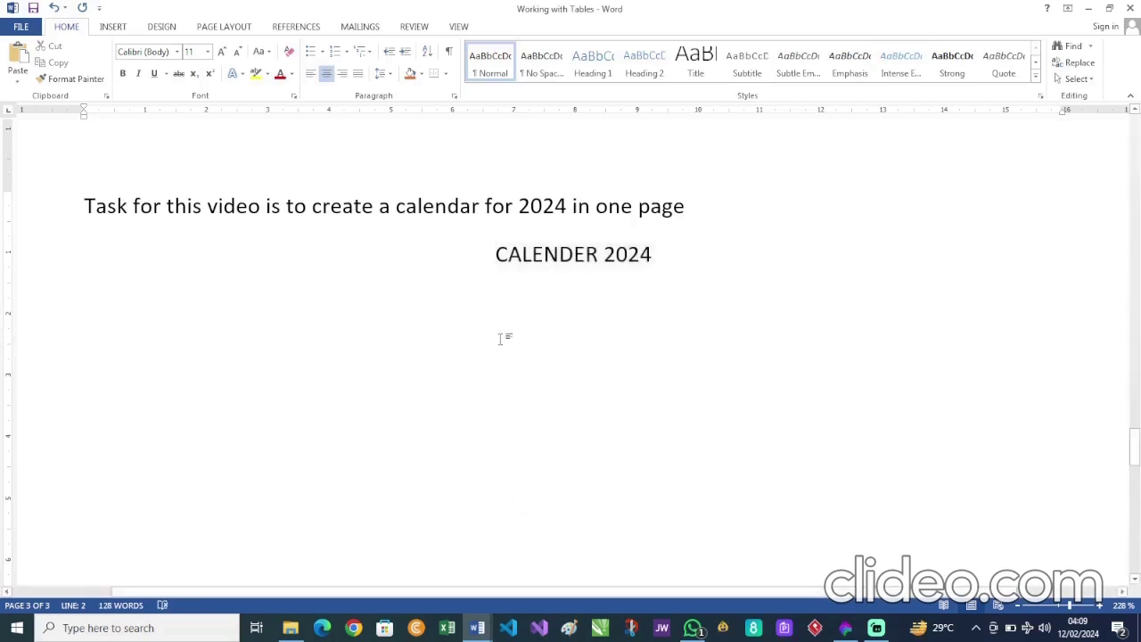
Step: Add an empty left-aligned line below the calendar title
{"action": "left_click", "coordinate": [670, 258]}
{"action": "key", "text": "Return"}
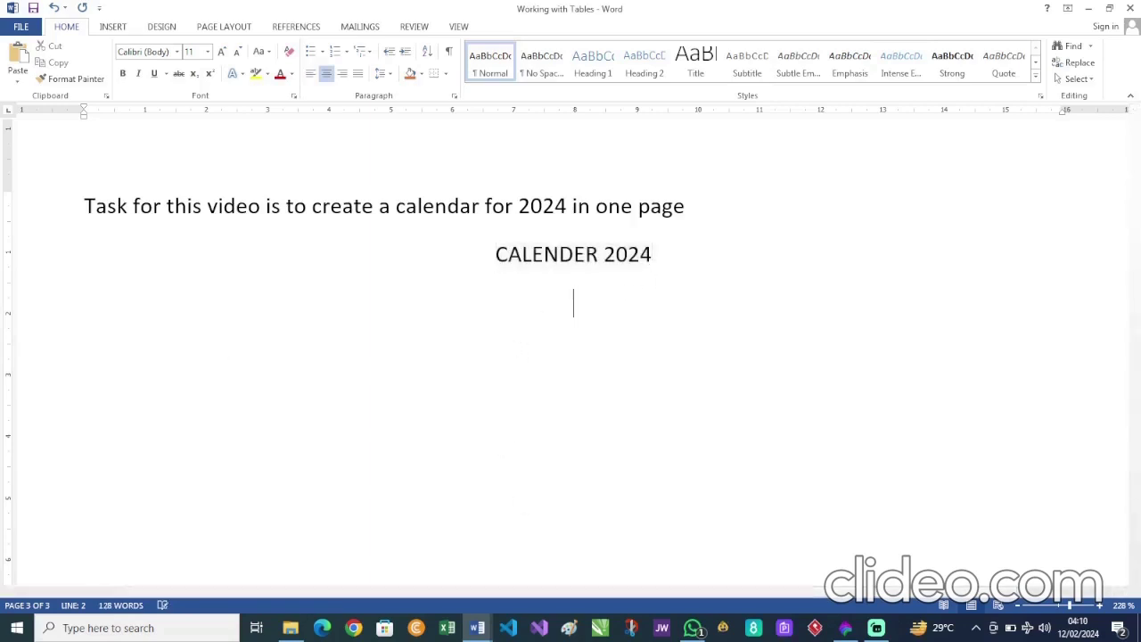
{"action": "key", "text": "ctrl+l"}
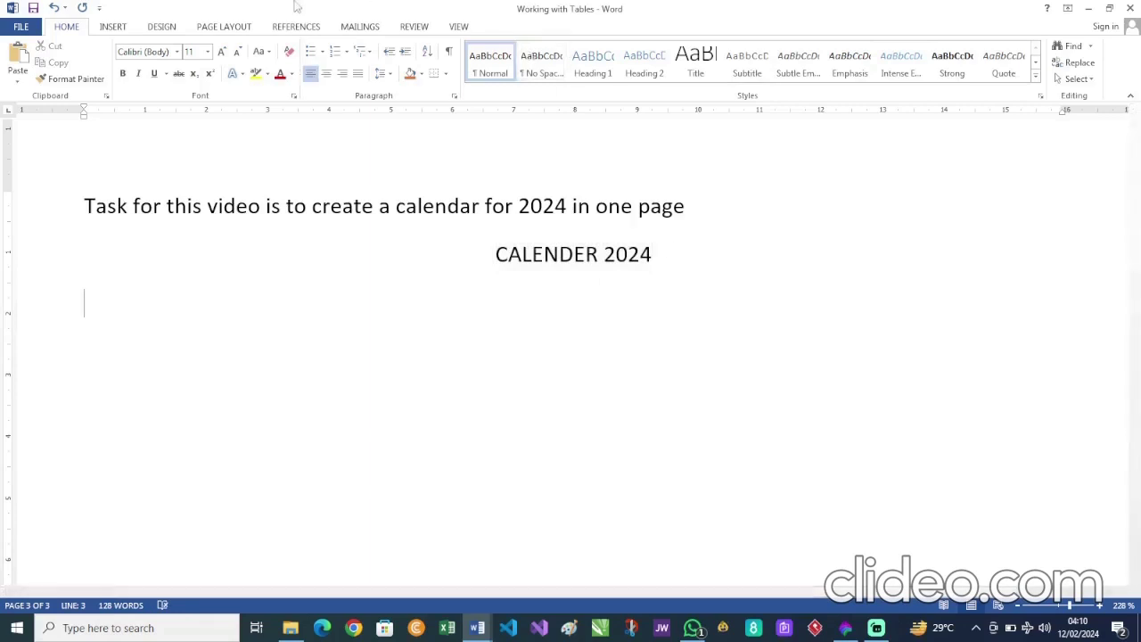
Step: Insert a table with 15 columns and 7 rows below the calendar title
{"action": "left_click", "coordinate": [113, 28]}
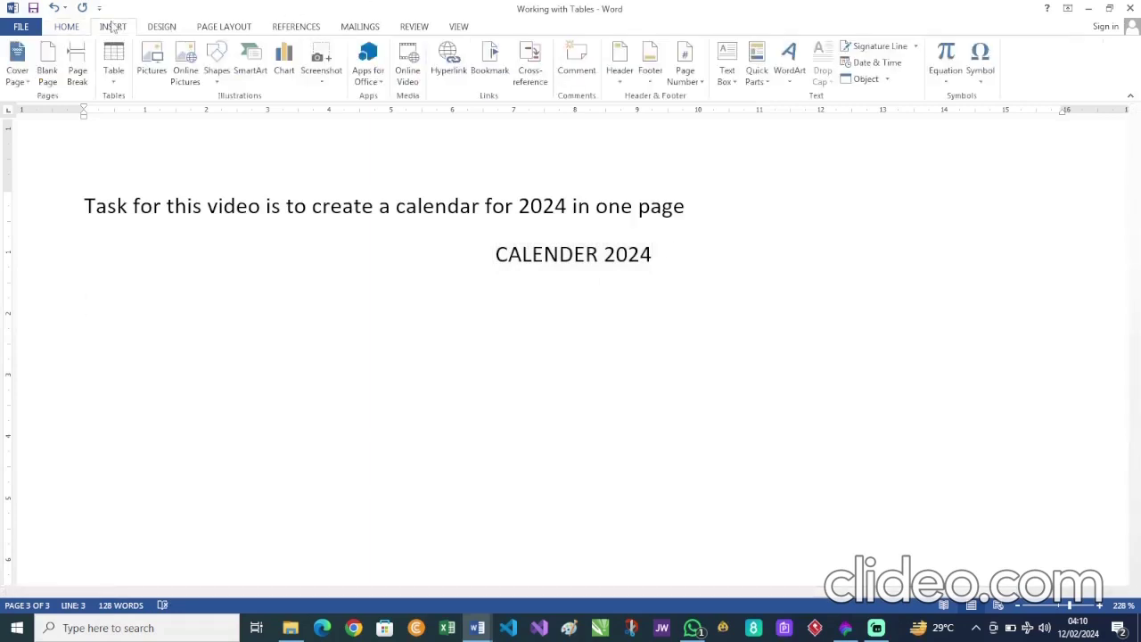
{"action": "left_click", "coordinate": [115, 82]}
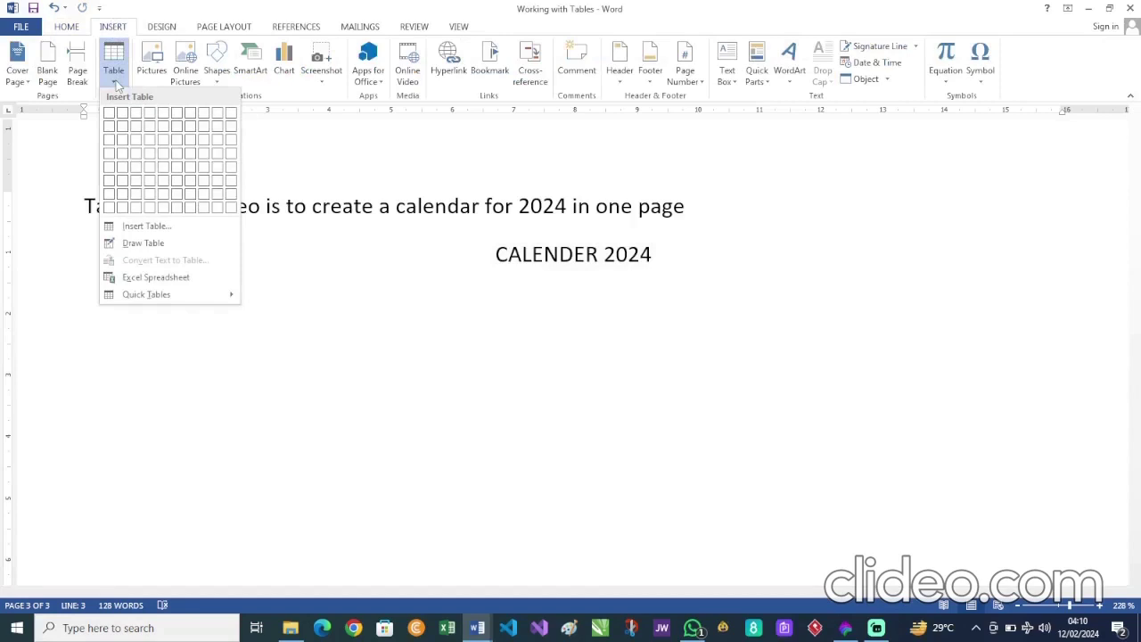
{"action": "left_click", "coordinate": [147, 227]}
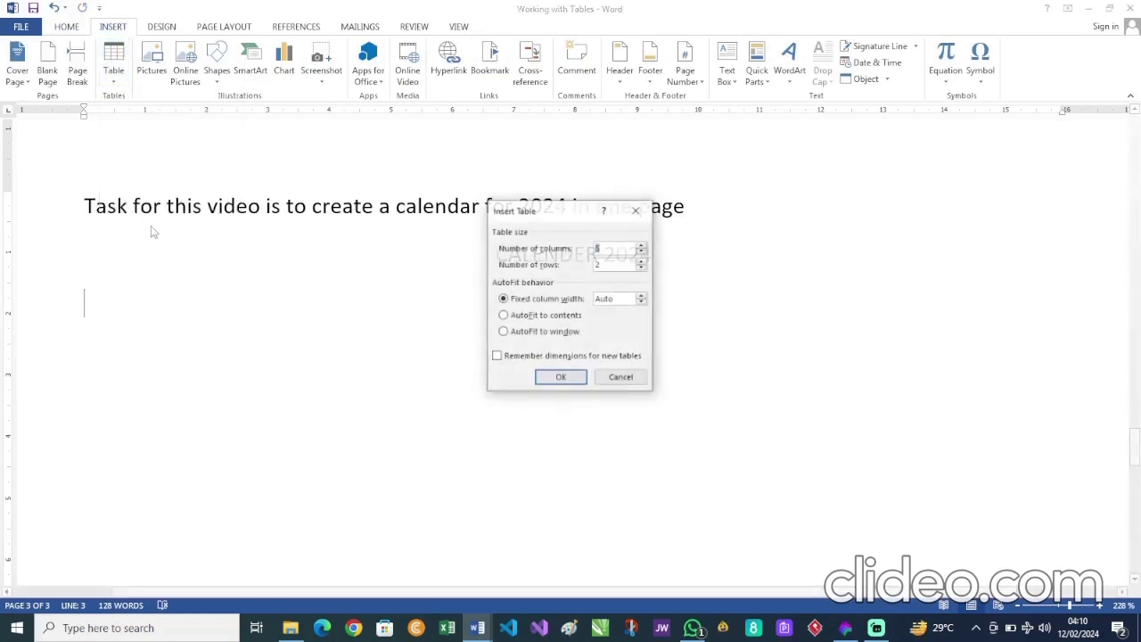
{"action": "left_click_drag", "start_coordinate": [550, 213], "coordinate": [546, 175]}
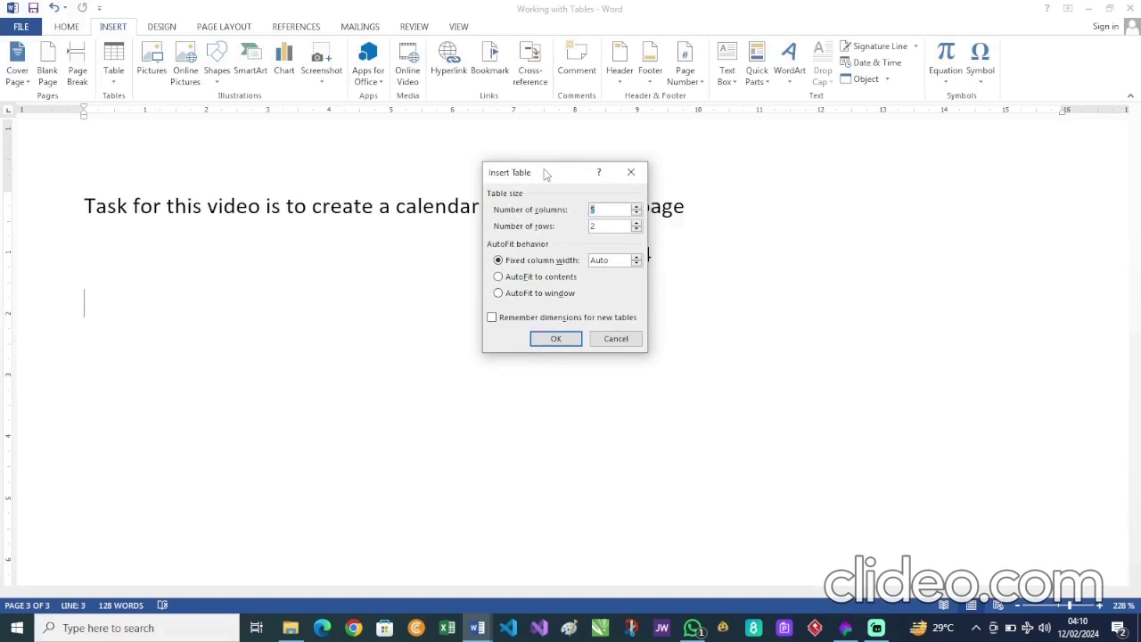
{"action": "type", "text": "1"}
{"action": "left_click", "coordinate": [607, 226]}
{"action": "key", "text": "BackSpace"}
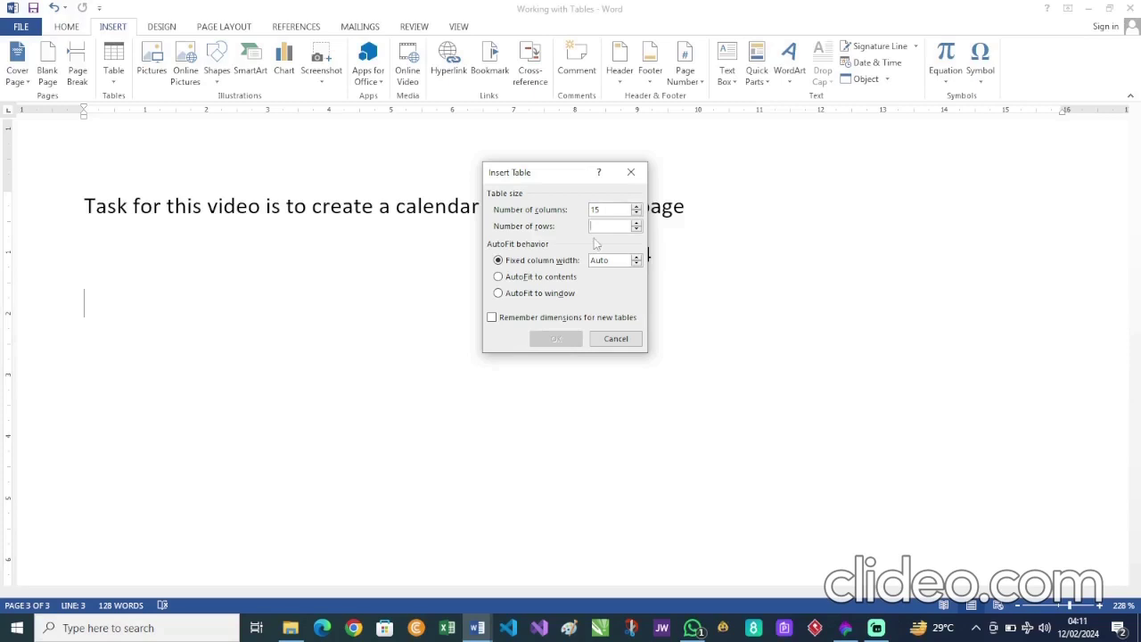
{"action": "type", "text": "7"}
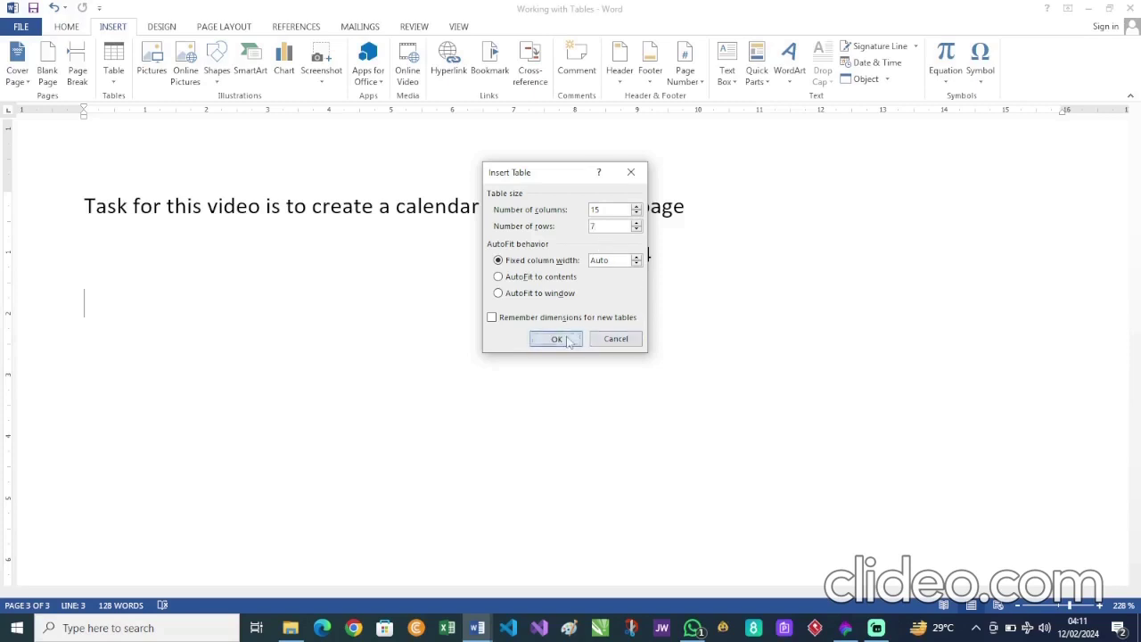
{"action": "left_click", "coordinate": [567, 341]}
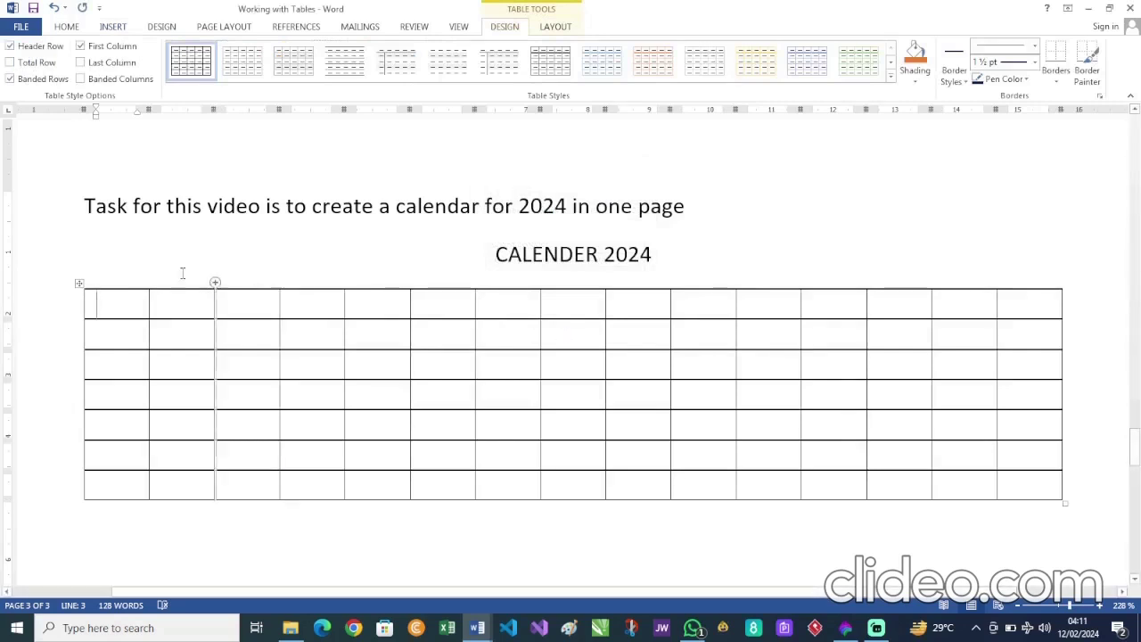
Step: Fill the first seven cells of the table's second row with S, M, T, W, TH, F, S and leave the eighth cell empty
{"action": "left_click", "coordinate": [120, 332]}
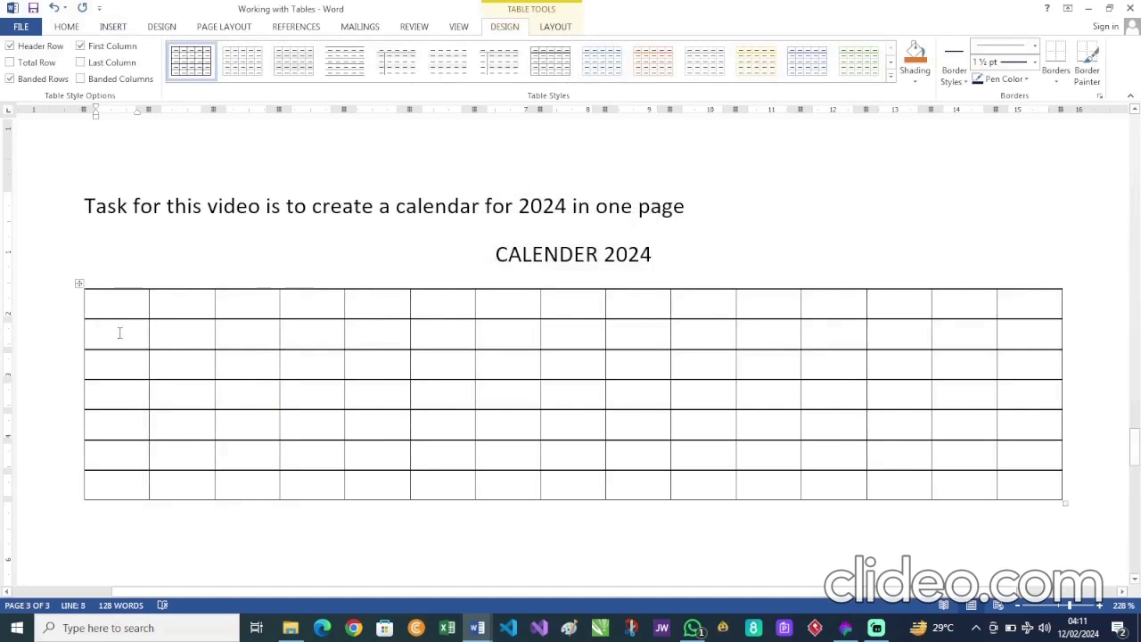
{"action": "type", "text": "S"}
{"action": "key", "text": "Tab"}
{"action": "type", "text": "M"}
{"action": "key", "text": "Tab"}
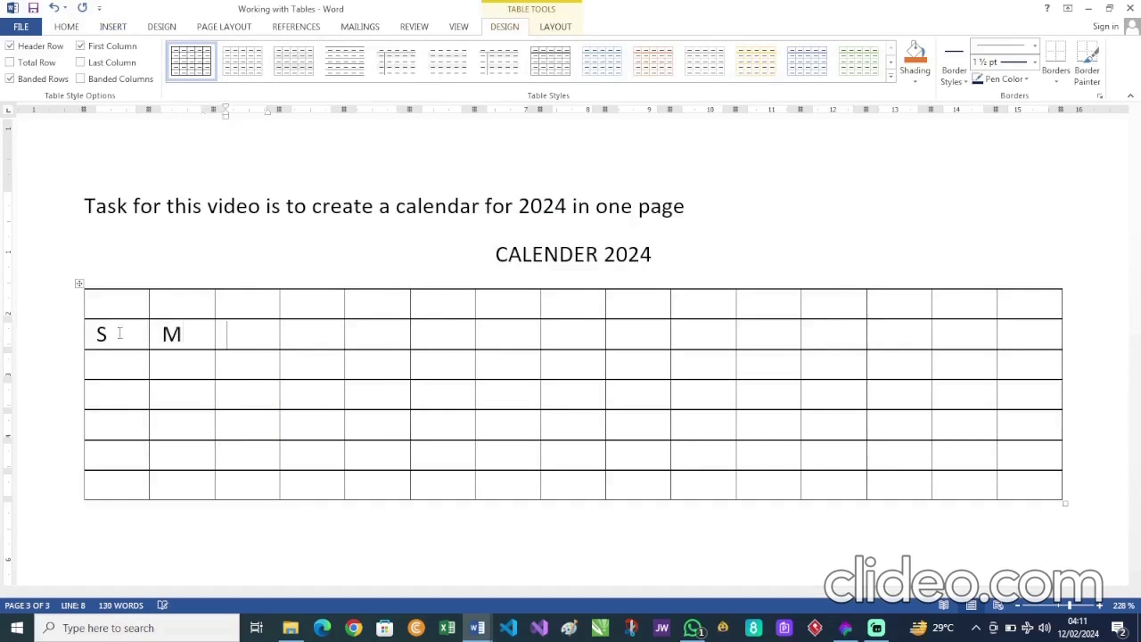
{"action": "type", "text": "T"}
{"action": "key", "text": "Tab"}
{"action": "type", "text": "W"}
{"action": "key", "text": "Tab"}
{"action": "type", "text": "TH"}
{"action": "key", "text": "Tab"}
{"action": "type", "text": "F"}
{"action": "key", "text": "Tab"}
{"action": "type", "text": "S"}
{"action": "key", "text": "Tab"}
{"action": "key", "text": "Tab"}
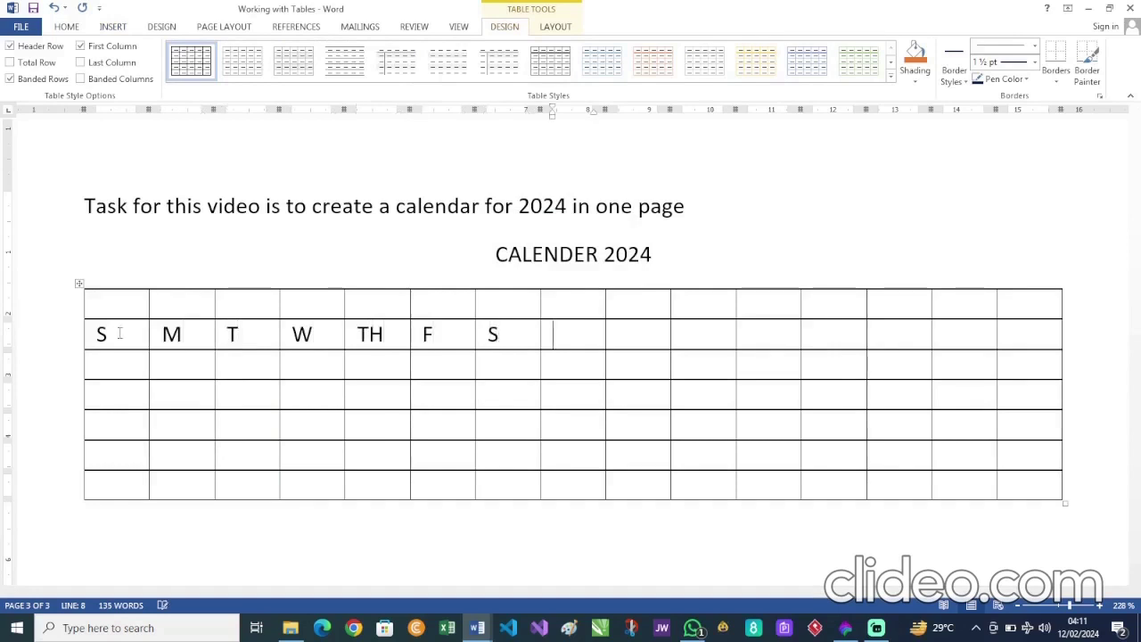
Step: Fill the last seven cells of the second row with S, M, T, W, TH, F, S
{"action": "type", "text": "S"}
{"action": "key", "text": "Tab"}
{"action": "type", "text": "M"}
{"action": "key", "text": "Tab"}
{"action": "type", "text": "T"}
{"action": "key", "text": "Tab"}
{"action": "type", "text": "W"}
{"action": "key", "text": "Tab"}
{"action": "type", "text": "TH"}
{"action": "key", "text": "Tab"}
{"action": "type", "text": "F"}
{"action": "key", "text": "Tab"}
{"action": "type", "text": "S"}
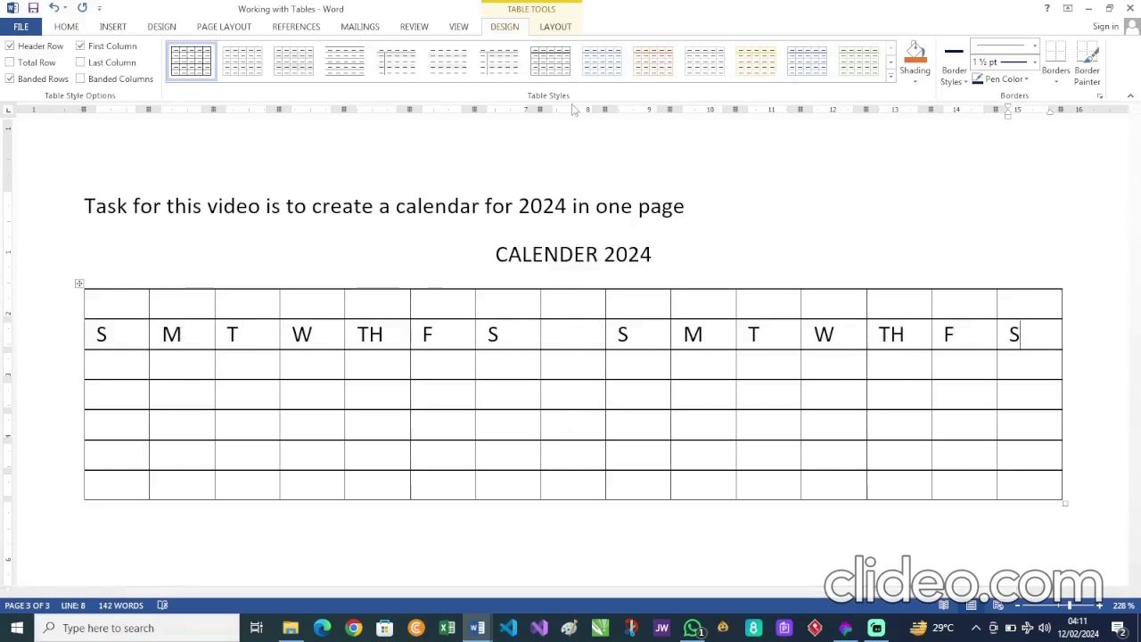
Step: Copy the whole calendar table and paste it below the original, leaving an empty line between them
{"action": "left_click", "coordinate": [560, 28]}
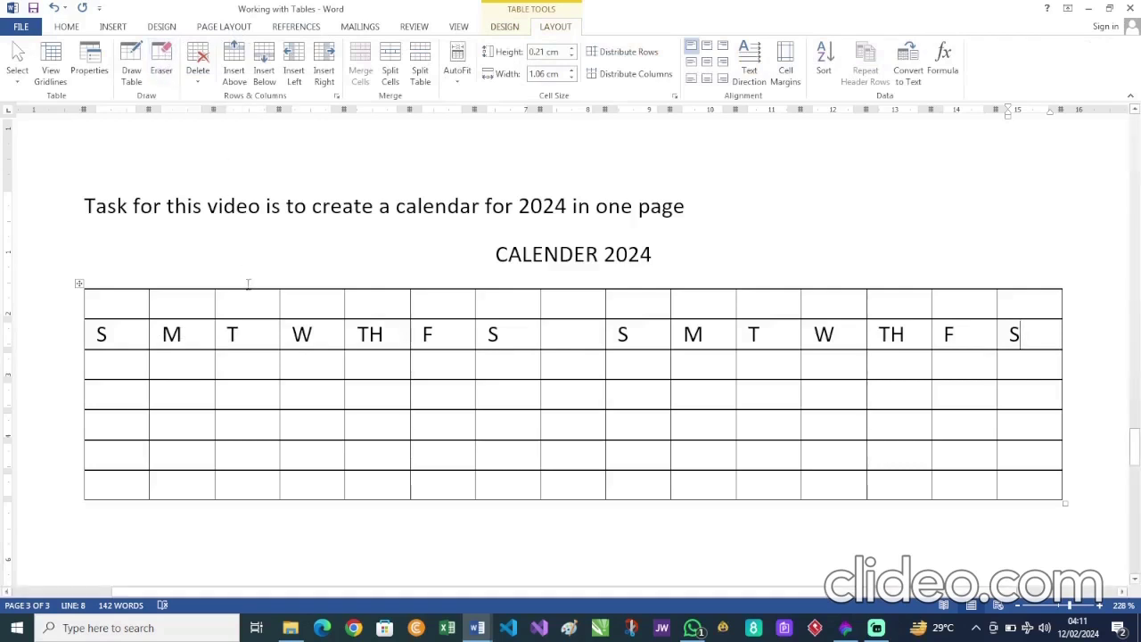
{"action": "scroll", "coordinate": [247, 283], "scroll_direction": "down", "scroll_amount": 3}
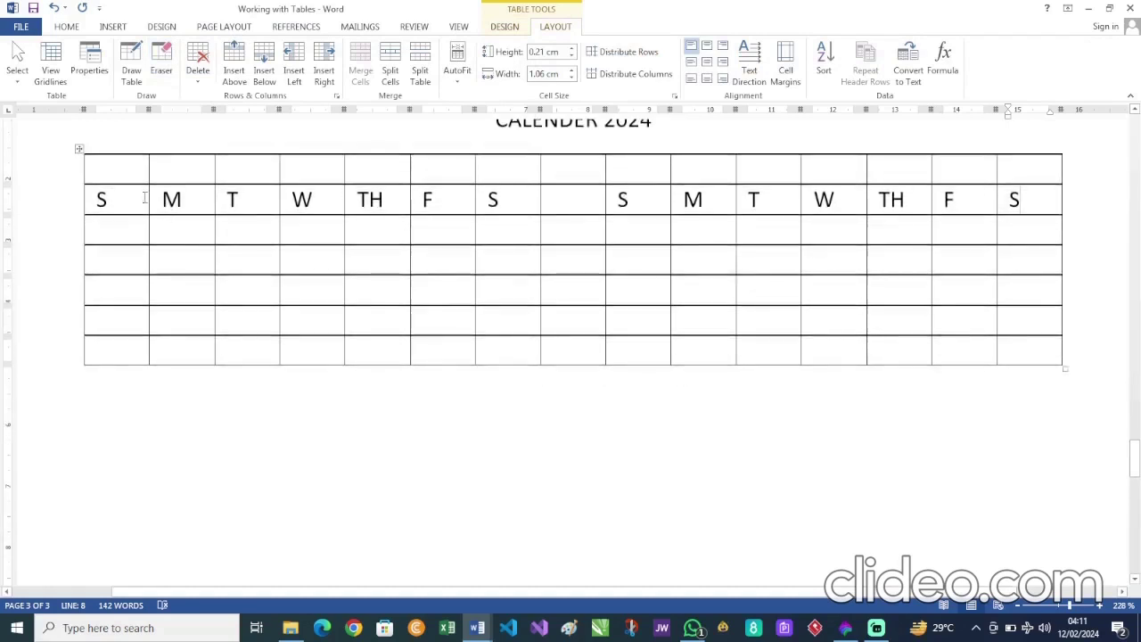
{"action": "left_click", "coordinate": [79, 149]}
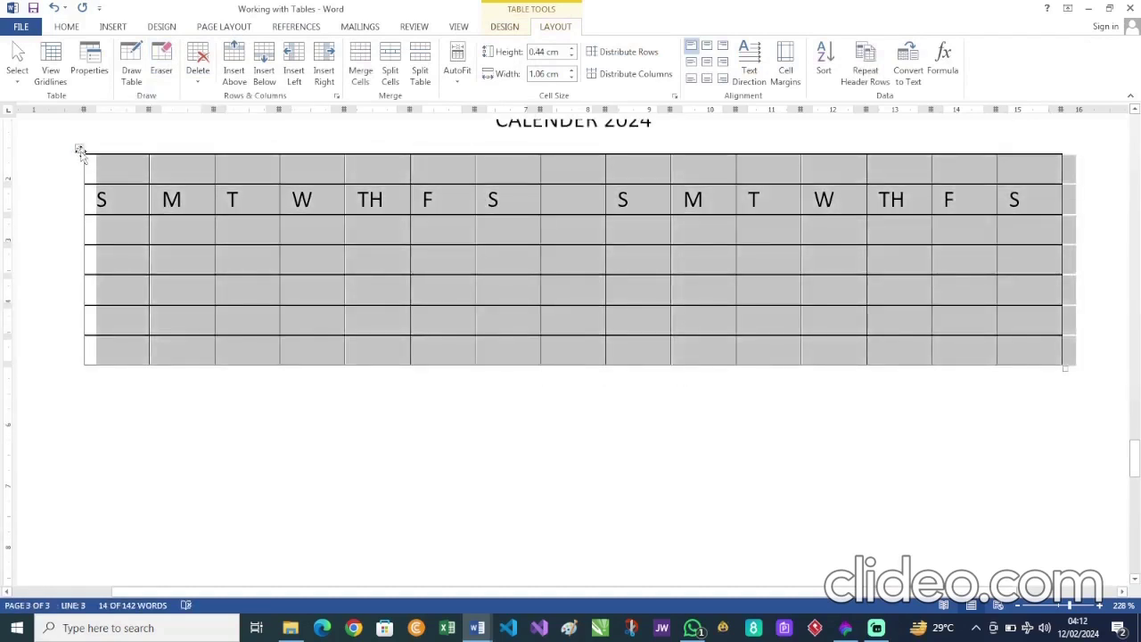
{"action": "left_click", "coordinate": [196, 397]}
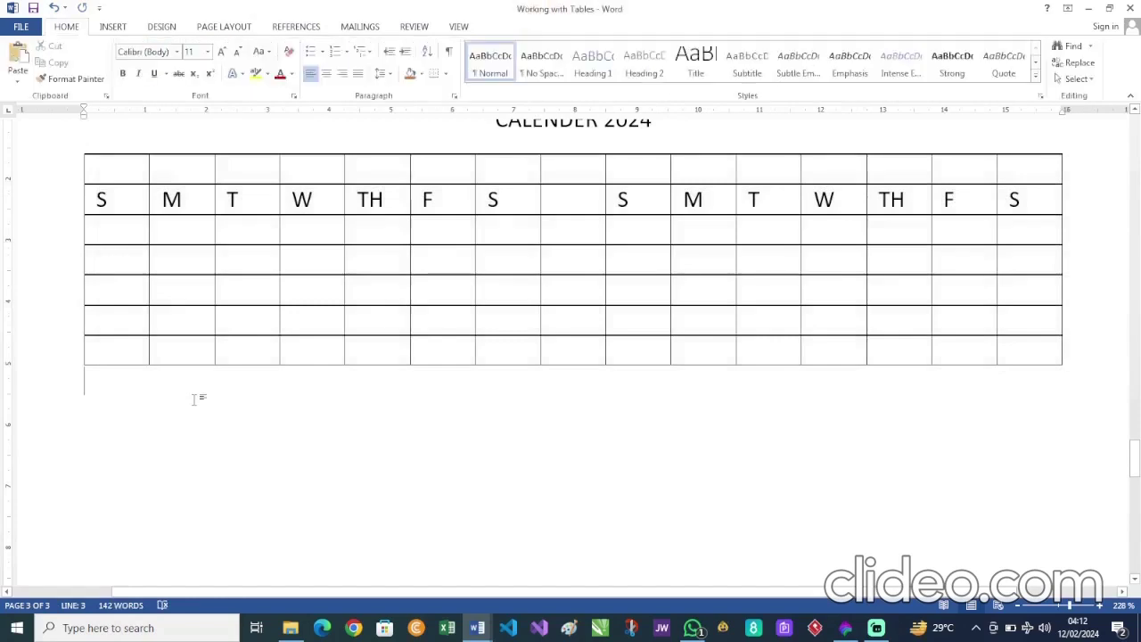
{"action": "key", "text": "ctrl+v"}
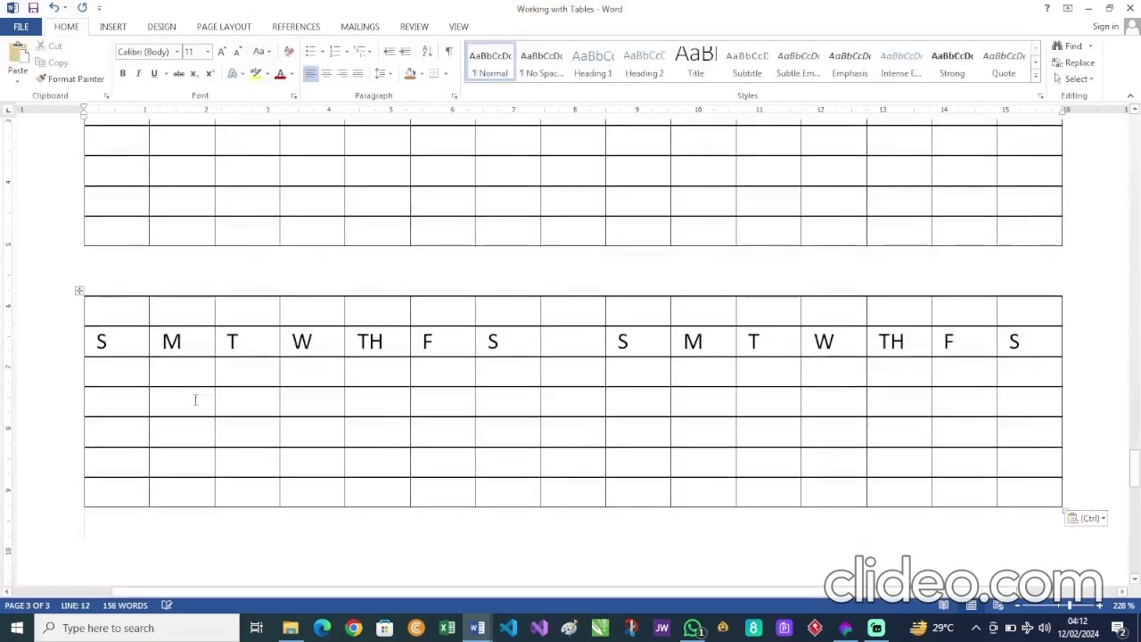
Step: Try to erase the horizontal borders of the empty middle column in the first calendar table with the Eraser, and undo the erasure
{"action": "scroll", "coordinate": [513, 300], "scroll_direction": "up", "scroll_amount": 5}
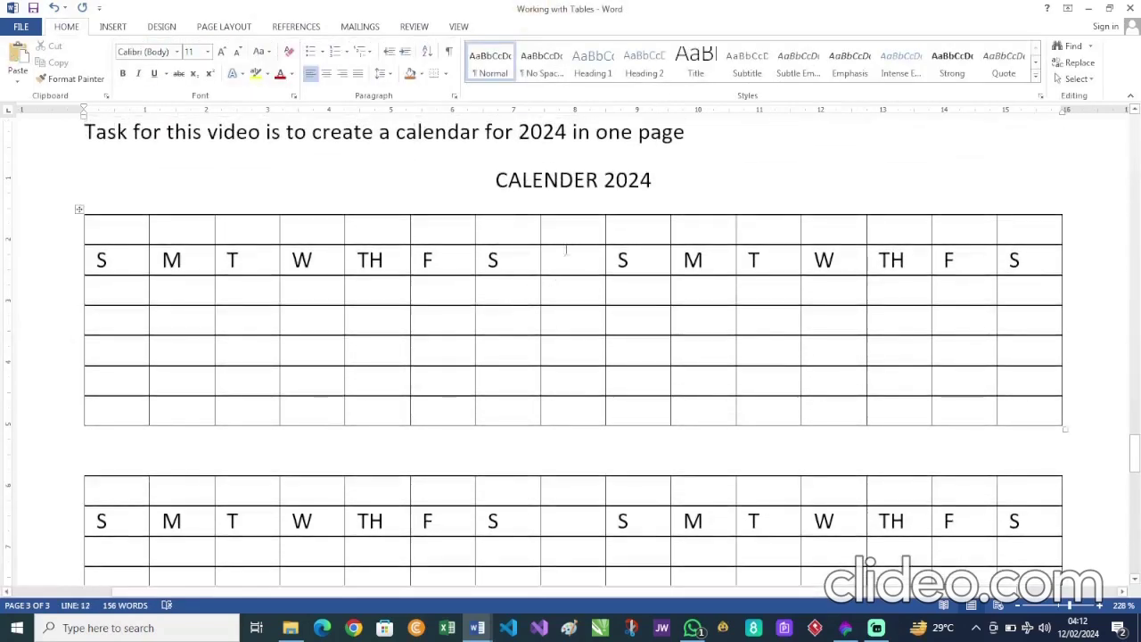
{"action": "left_click", "coordinate": [565, 237]}
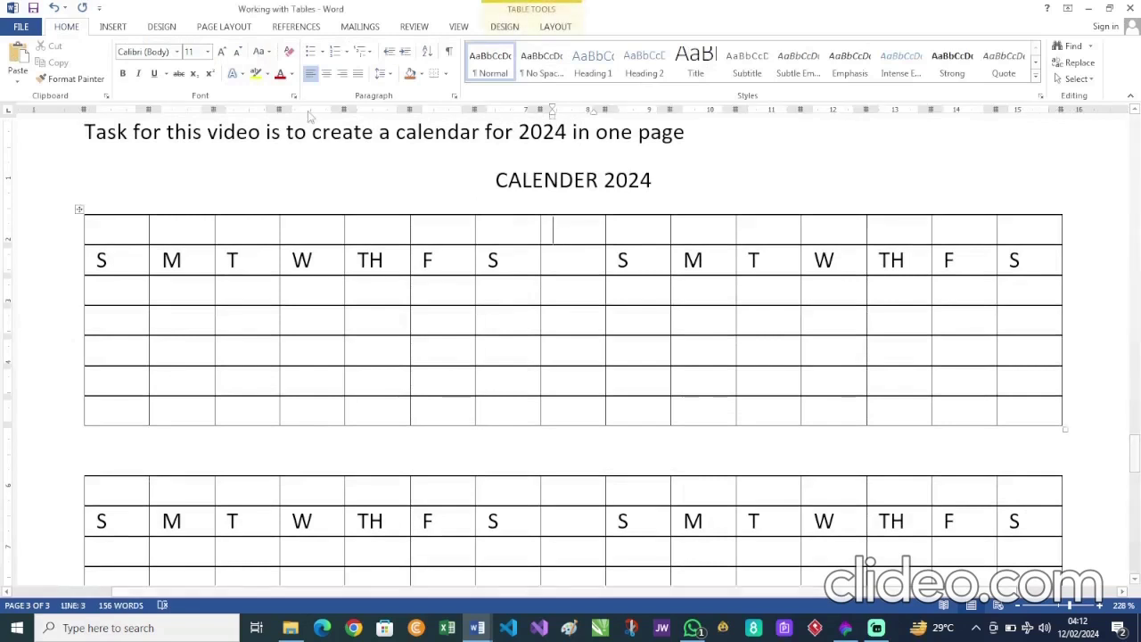
{"action": "left_click", "coordinate": [557, 27]}
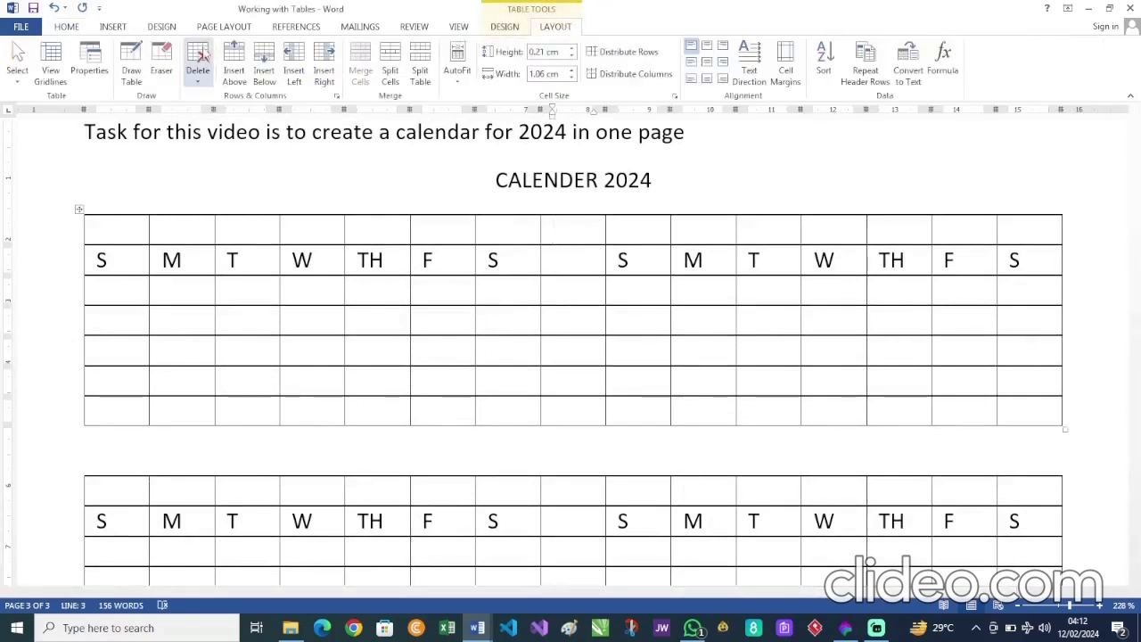
{"action": "left_click", "coordinate": [163, 64]}
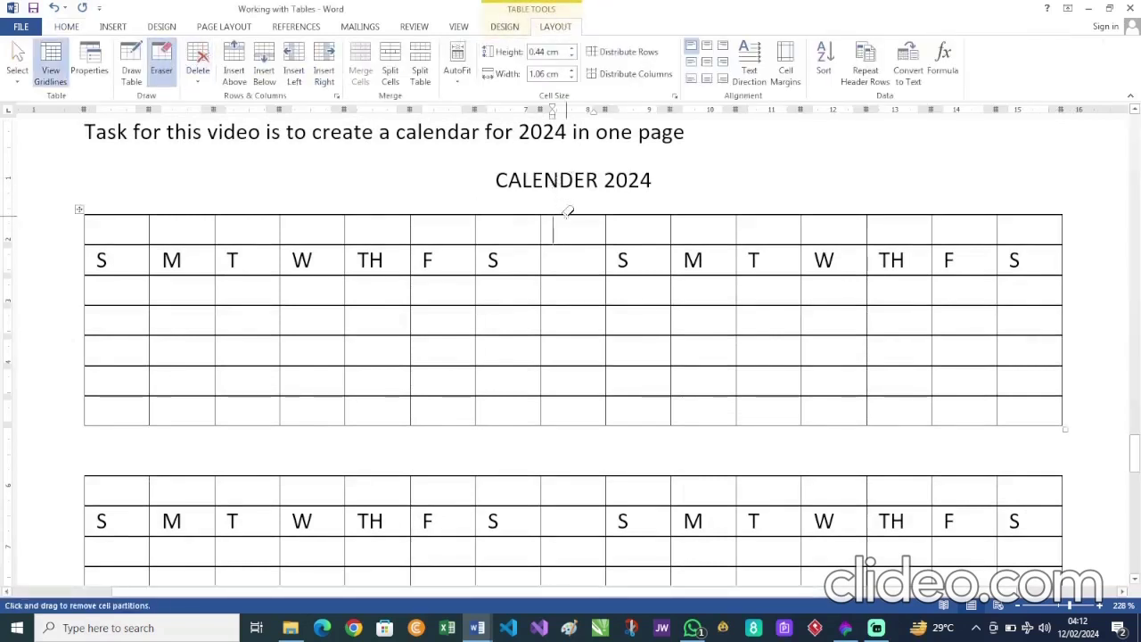
{"action": "key", "text": "Escape"}
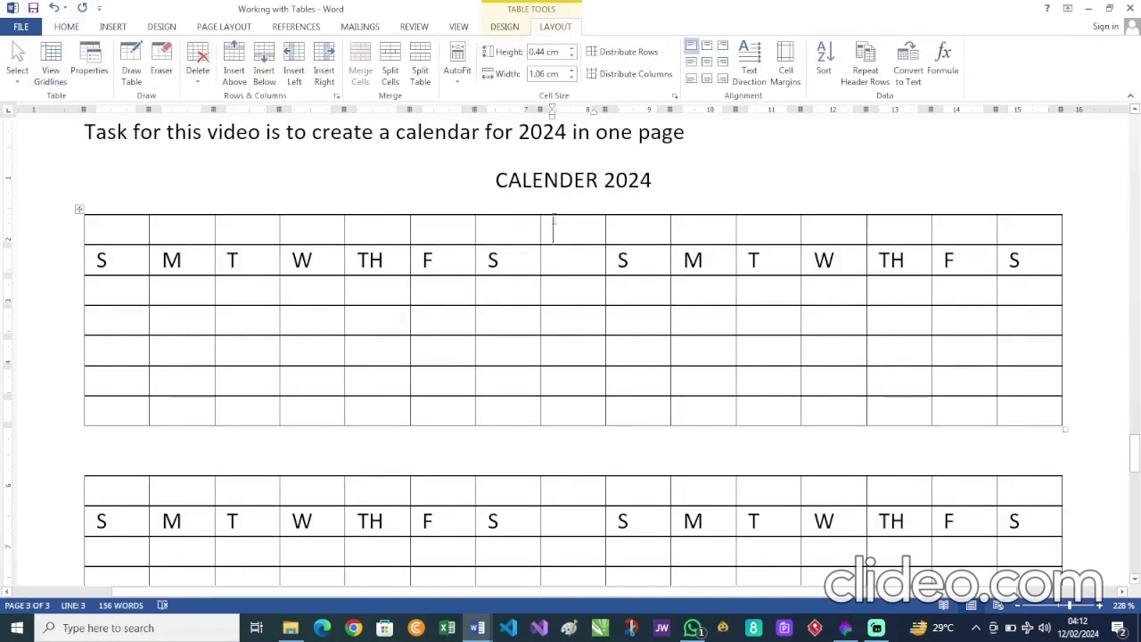
{"action": "left_click", "coordinate": [162, 68]}
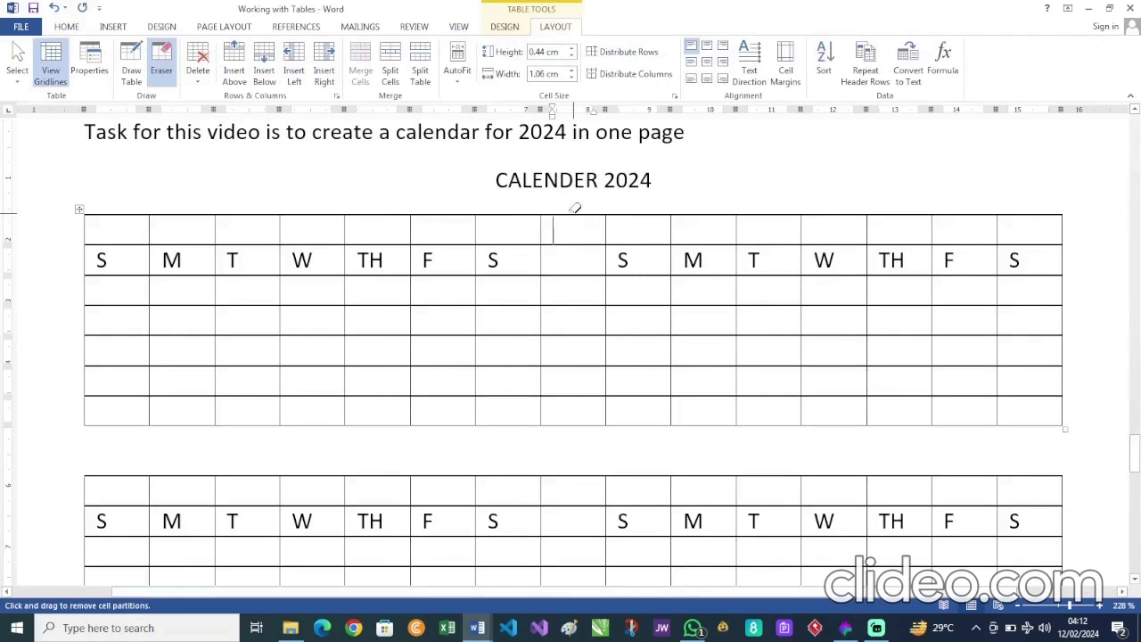
{"action": "key", "text": "Escape"}
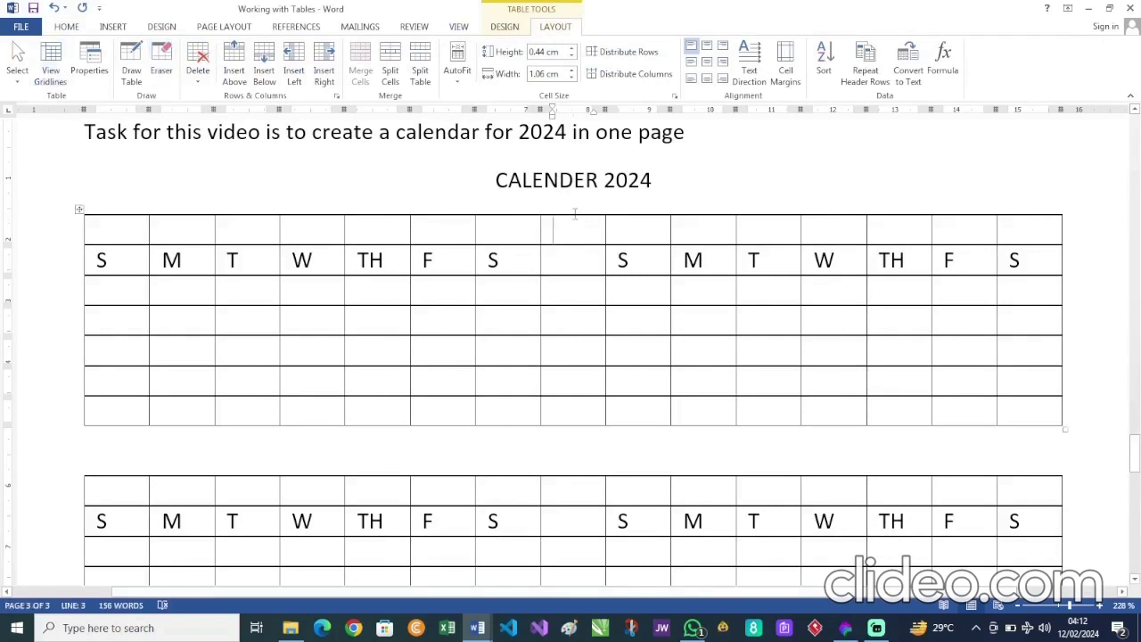
{"action": "left_click", "coordinate": [162, 70]}
{"action": "left_click_drag", "start_coordinate": [577, 208], "coordinate": [579, 425]}
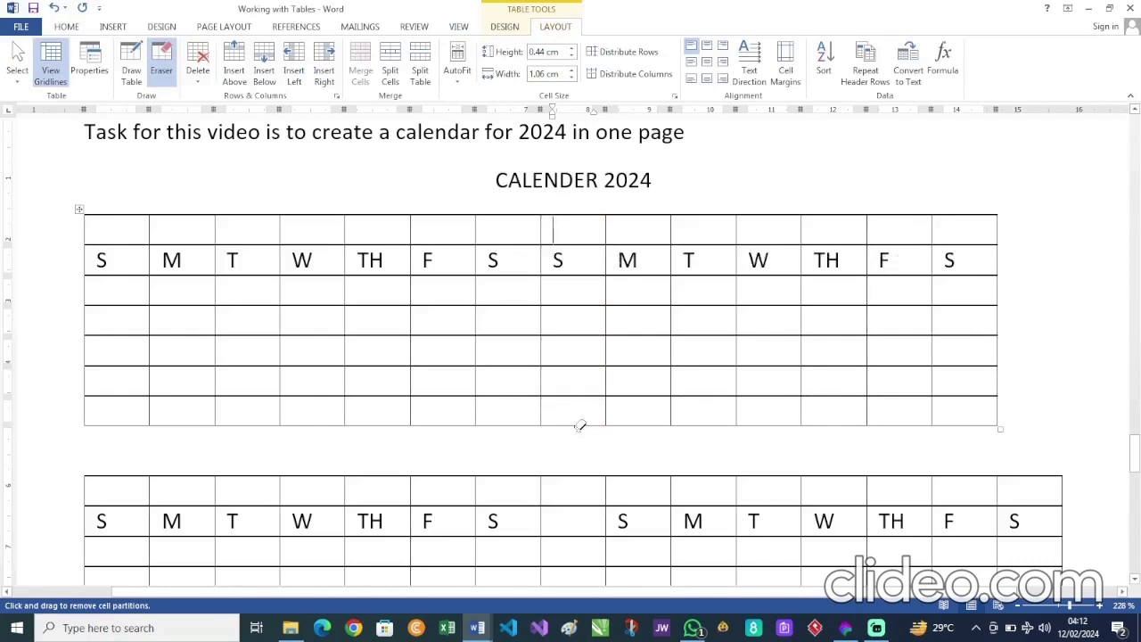
{"action": "key", "text": "ctrl+z"}
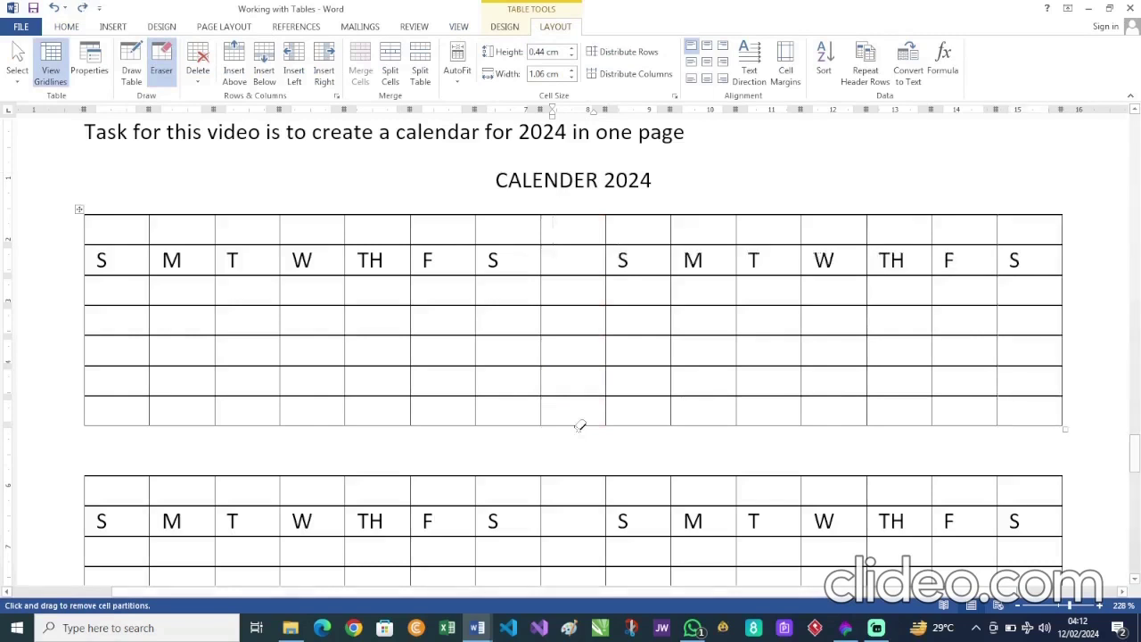
{"action": "left_click", "coordinate": [164, 67]}
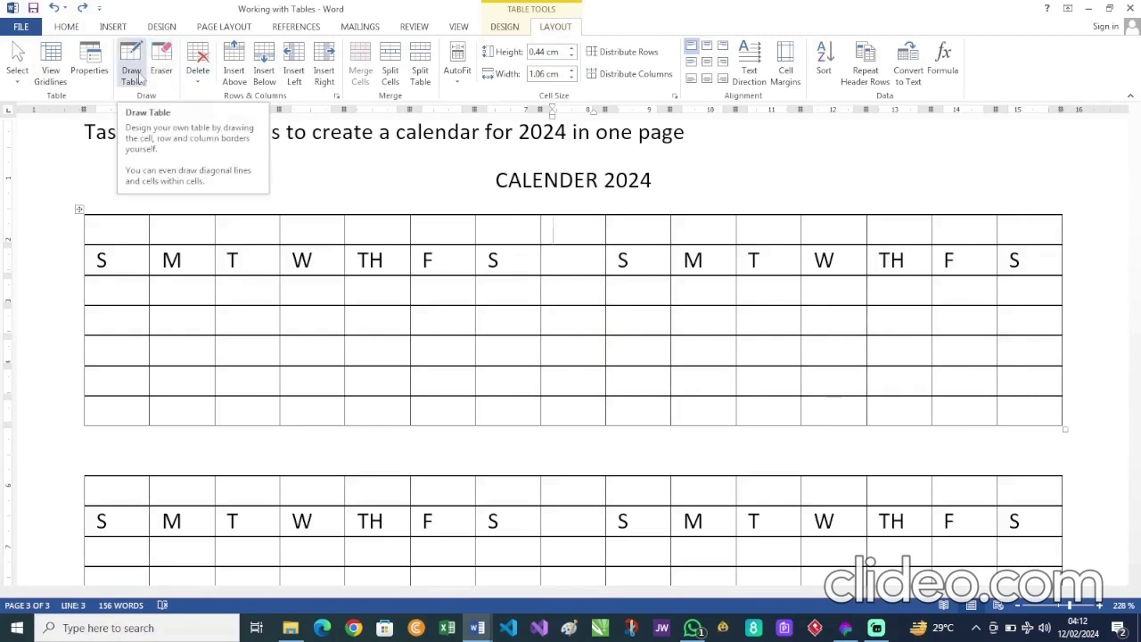
Step: Draw over all horizontal borders of the empty middle column in the first calendar table with a white 1½ pt table pen
{"action": "left_click", "coordinate": [138, 79]}
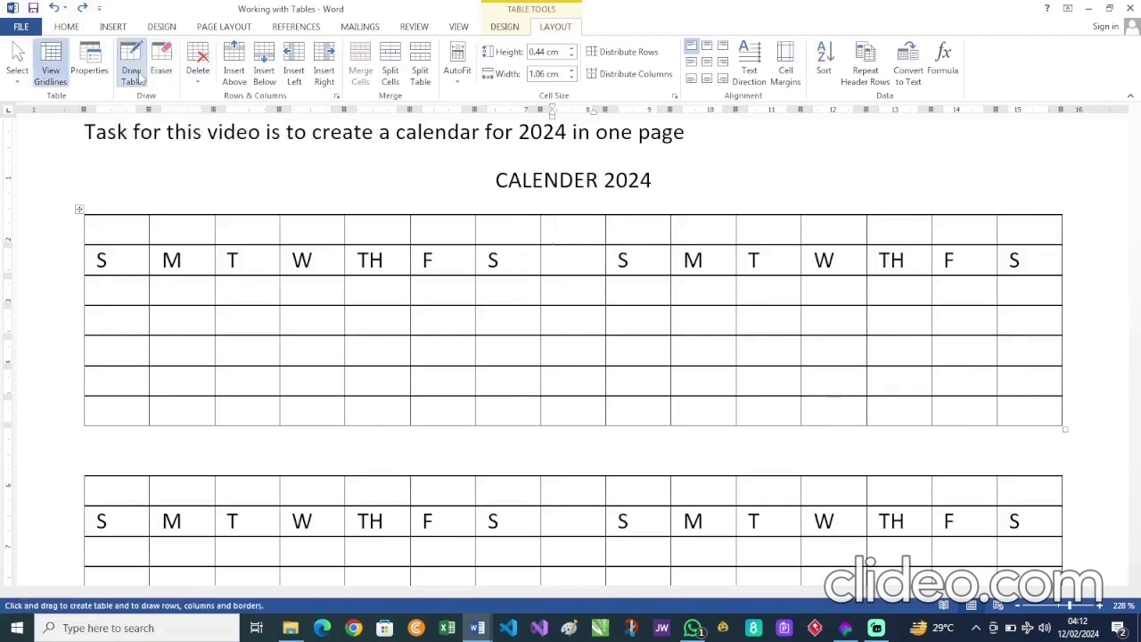
{"action": "left_click", "coordinate": [513, 26]}
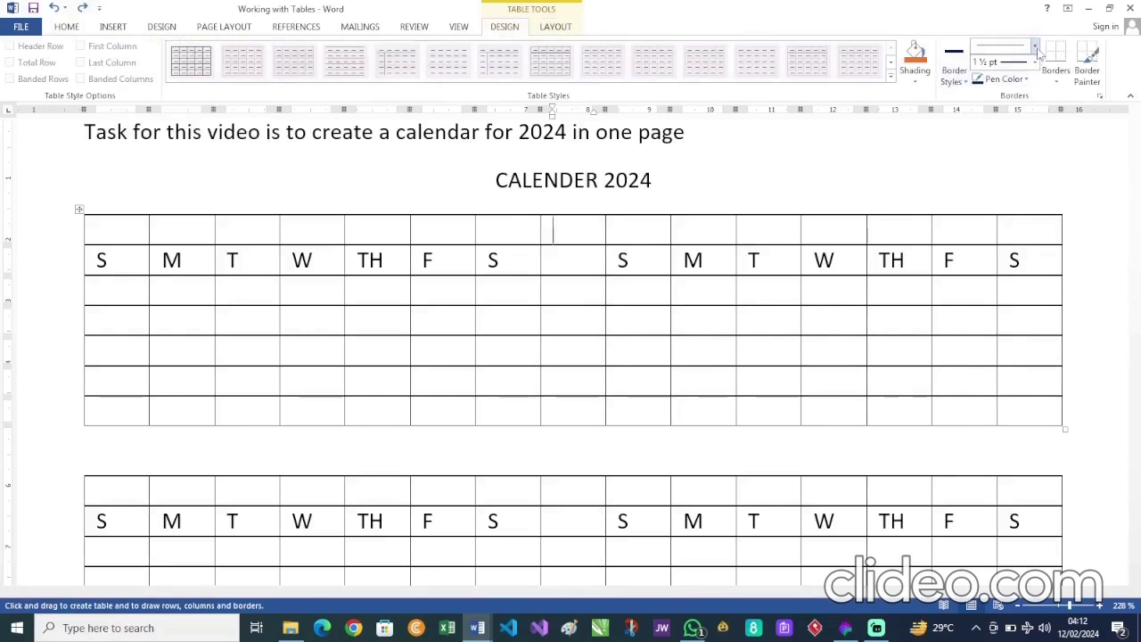
{"action": "left_click", "coordinate": [1025, 79]}
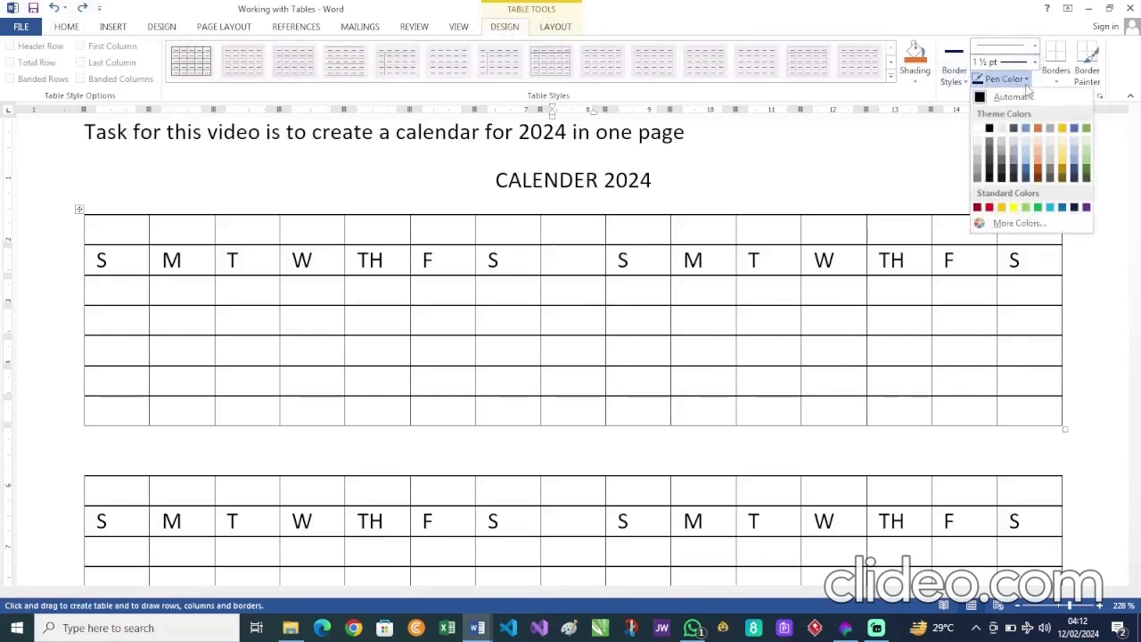
{"action": "left_click", "coordinate": [988, 128]}
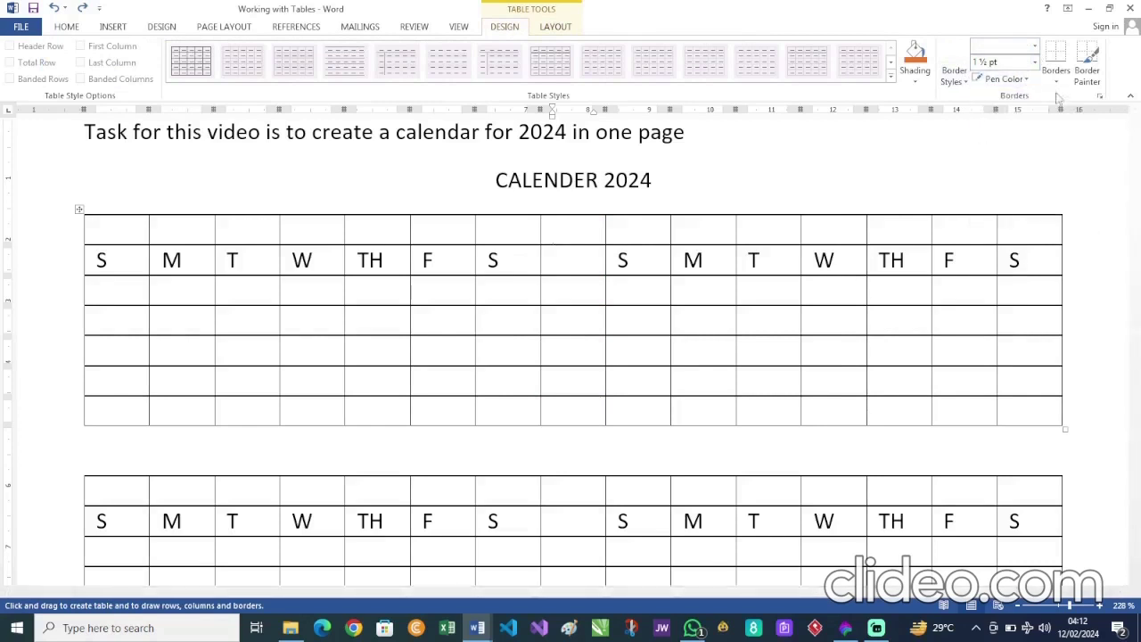
{"action": "left_click", "coordinate": [590, 214]}
{"action": "left_click", "coordinate": [572, 246]}
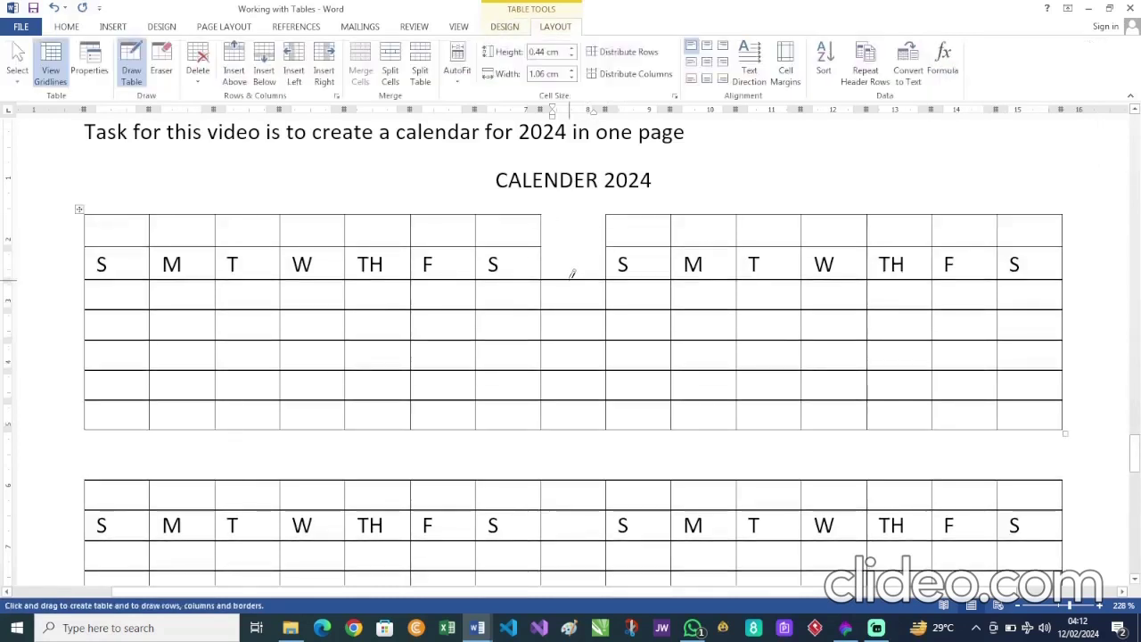
{"action": "left_click", "coordinate": [571, 276]}
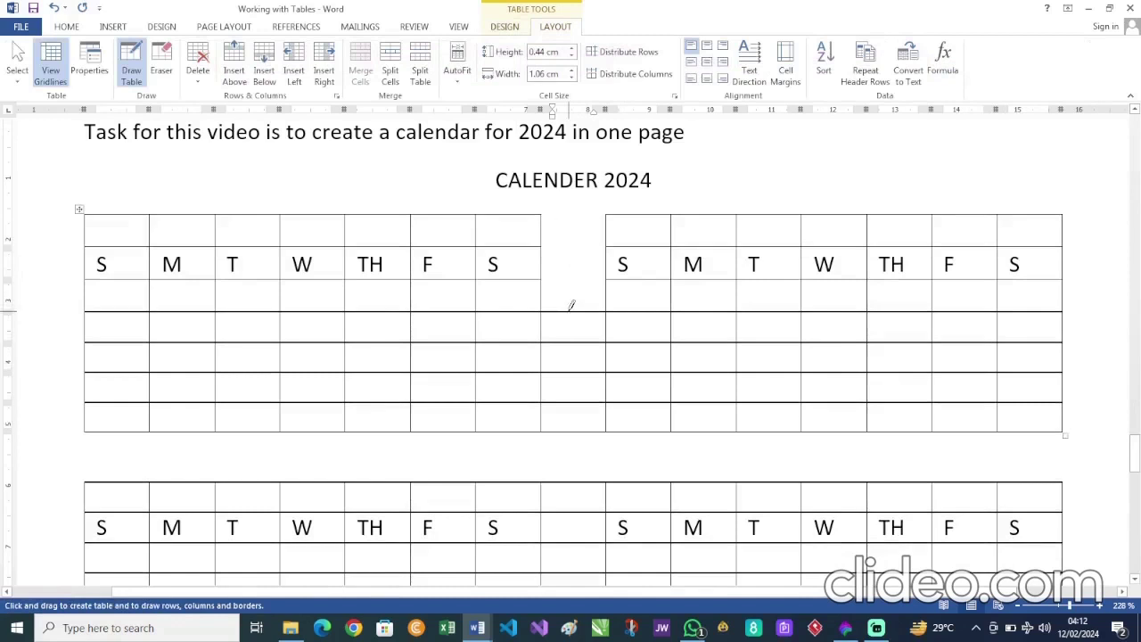
{"action": "left_click", "coordinate": [572, 311]}
{"action": "left_click", "coordinate": [577, 344]}
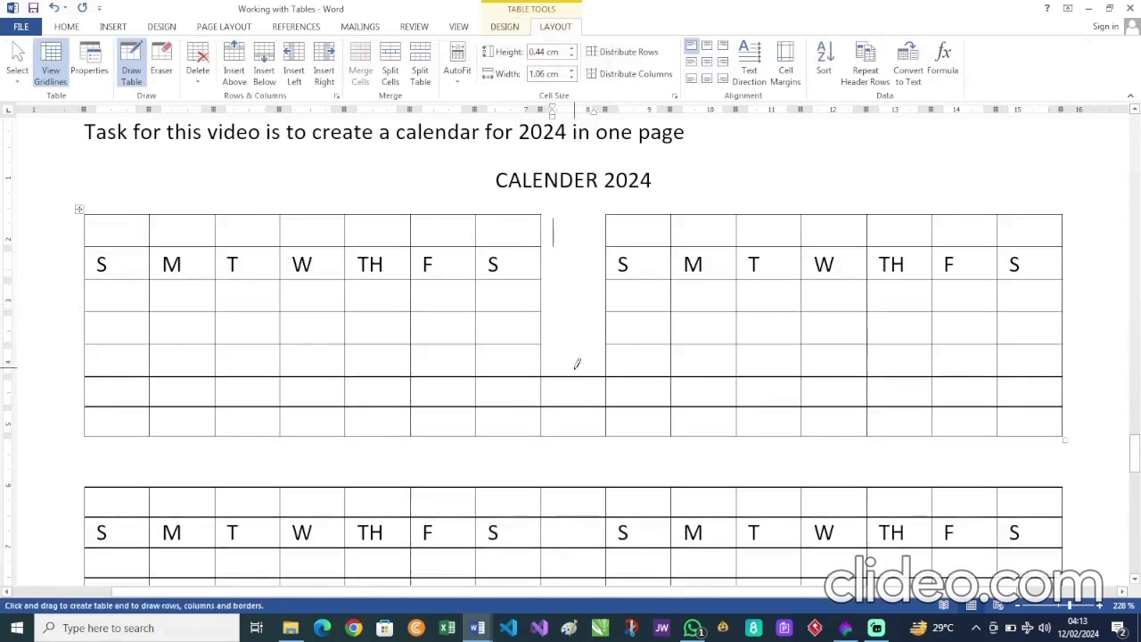
{"action": "left_click", "coordinate": [577, 376]}
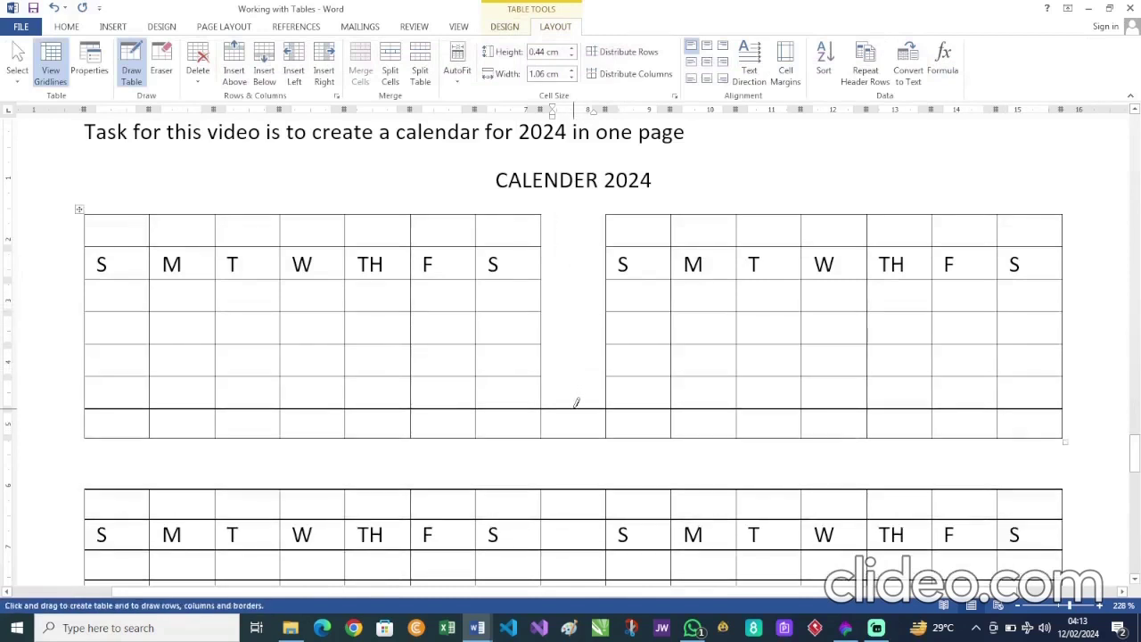
{"action": "left_click", "coordinate": [576, 406]}
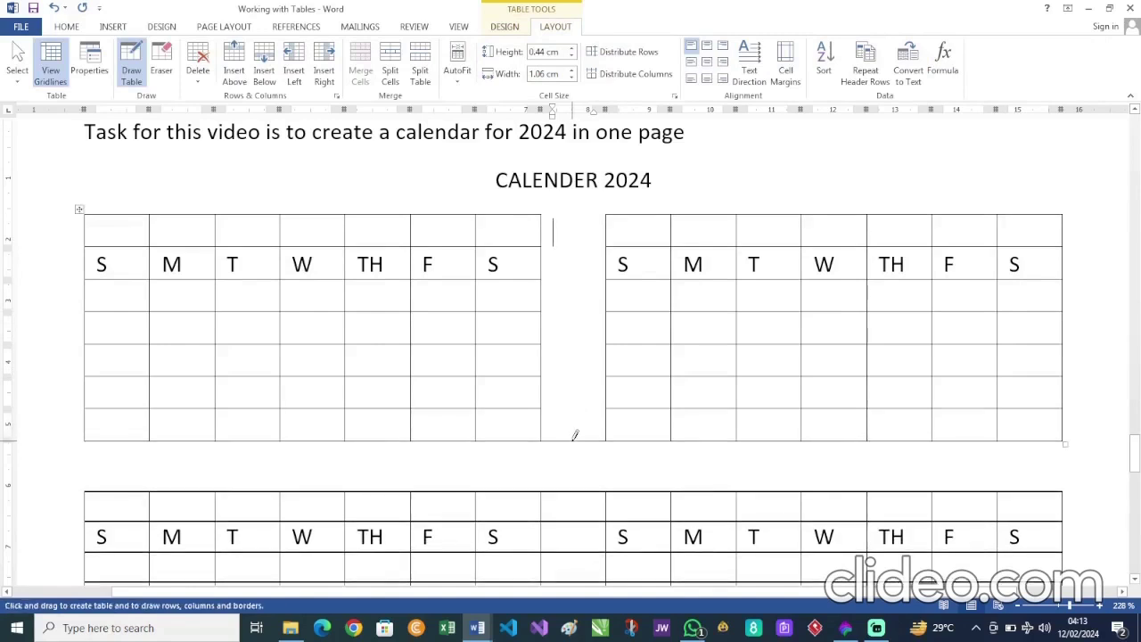
{"action": "left_click", "coordinate": [575, 438]}
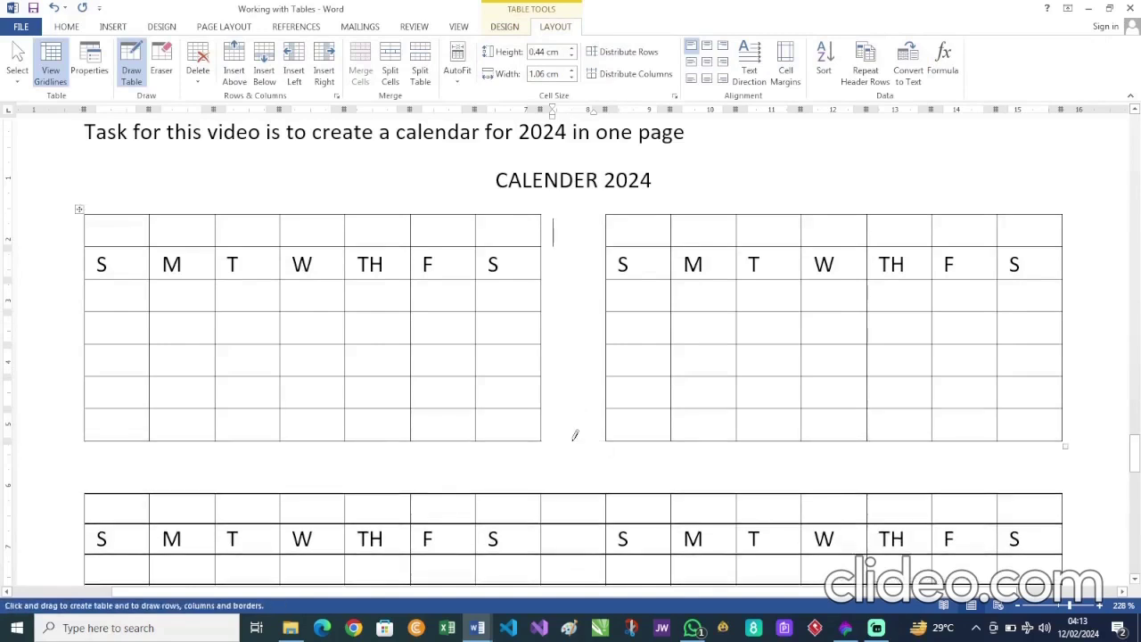
{"action": "left_click", "coordinate": [506, 27]}
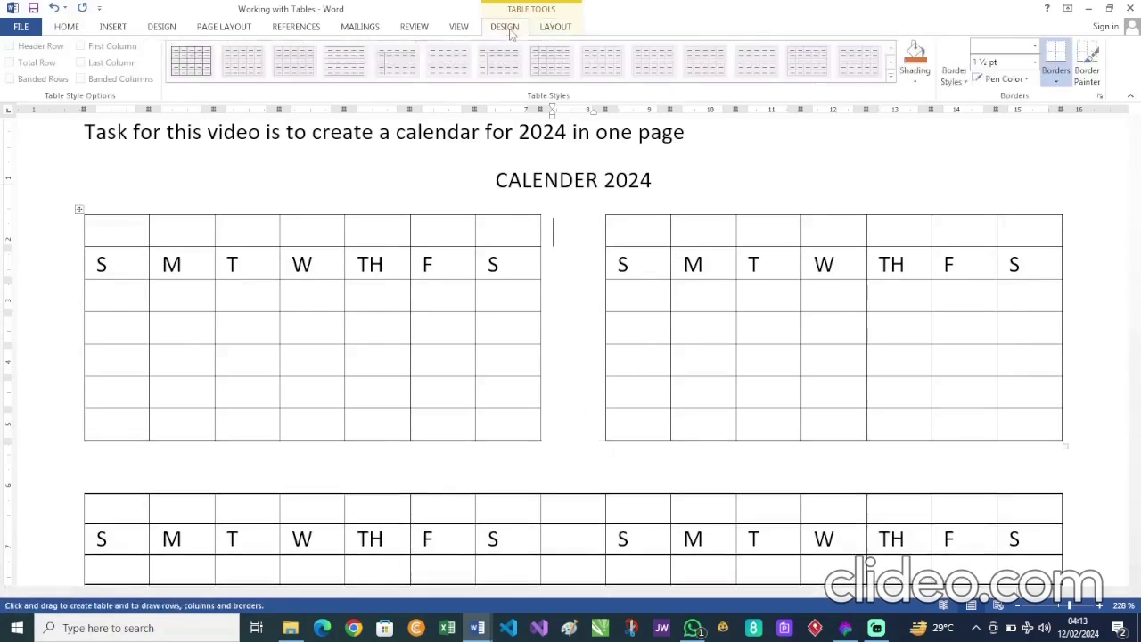
{"action": "left_click", "coordinate": [1055, 65]}
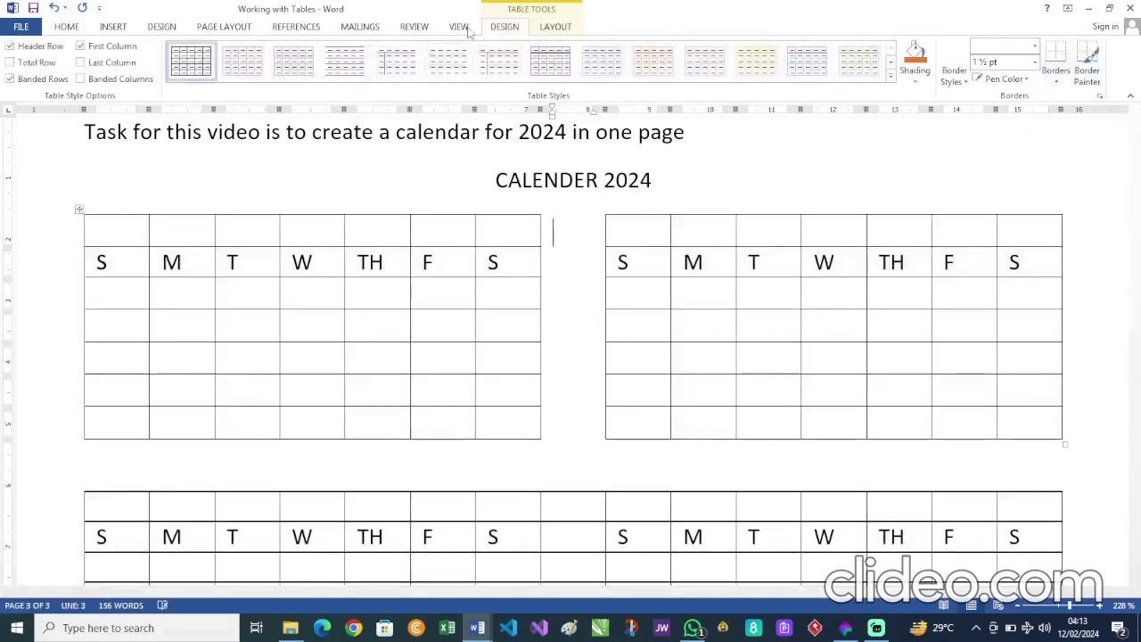
Step: Set the page color of the document to a light orange theme color
{"action": "left_click", "coordinate": [169, 28]}
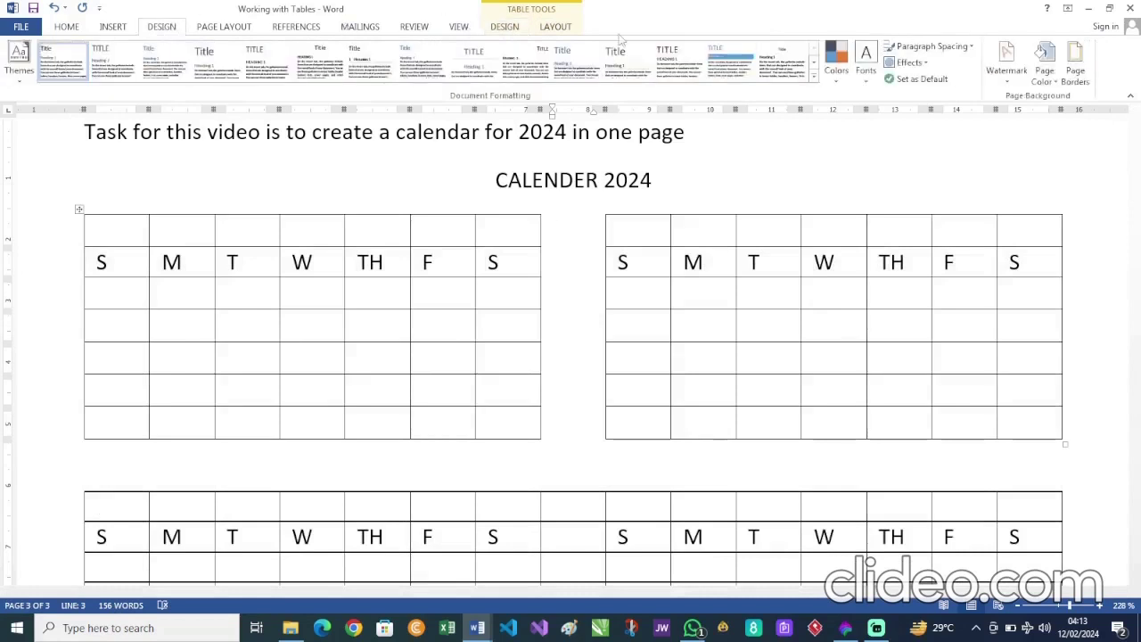
{"action": "left_click", "coordinate": [1075, 68]}
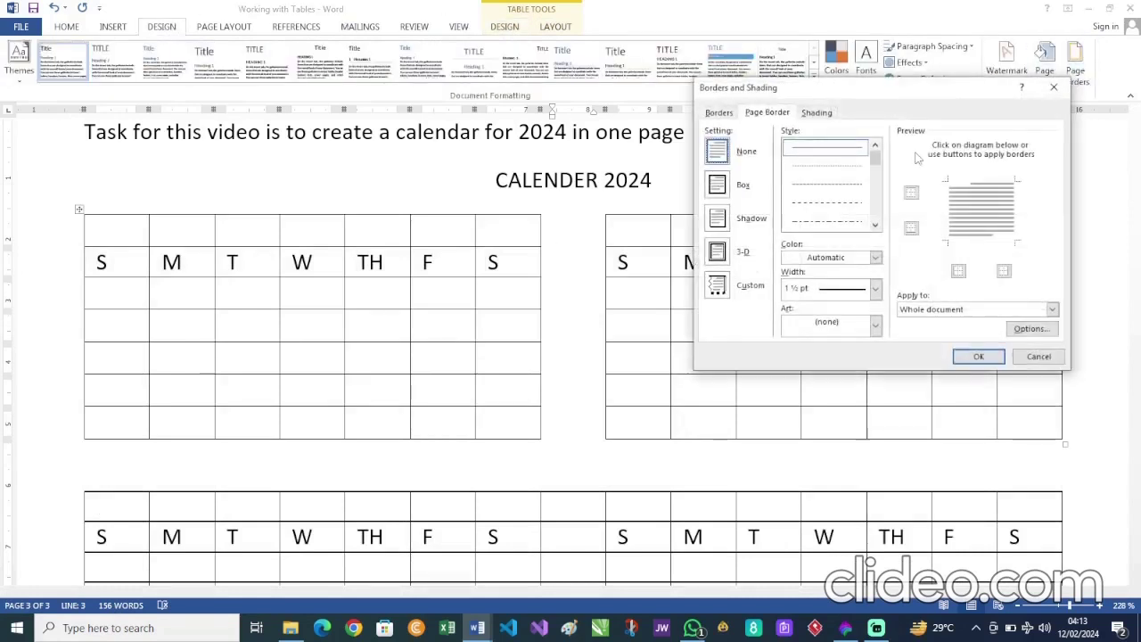
{"action": "left_click", "coordinate": [1054, 88]}
{"action": "left_click", "coordinate": [1049, 76]}
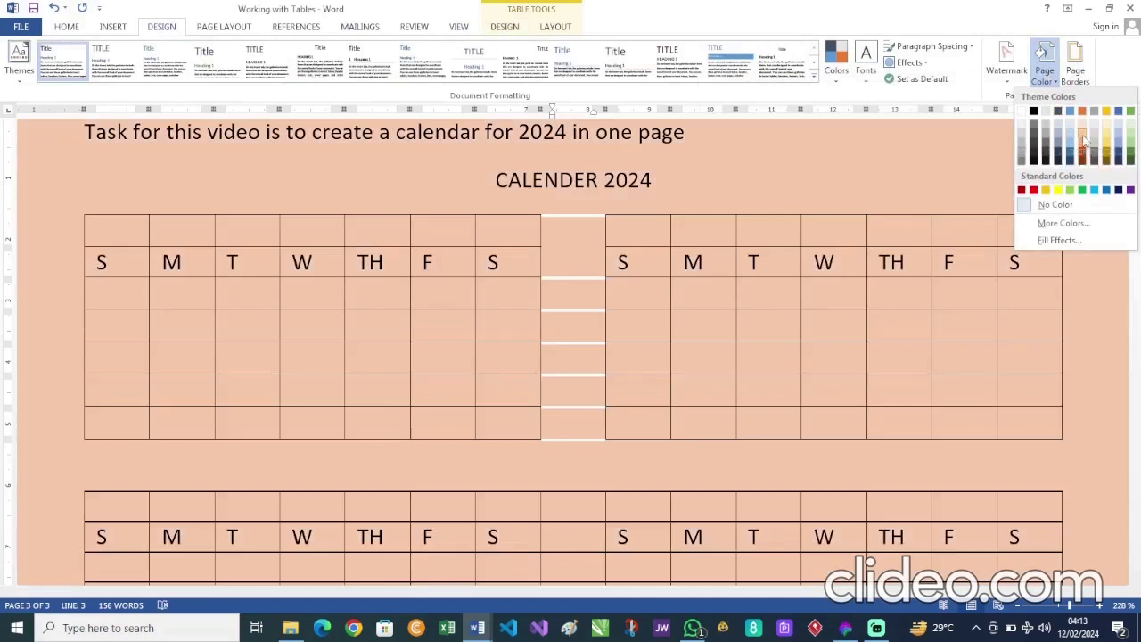
{"action": "left_click", "coordinate": [1081, 136]}
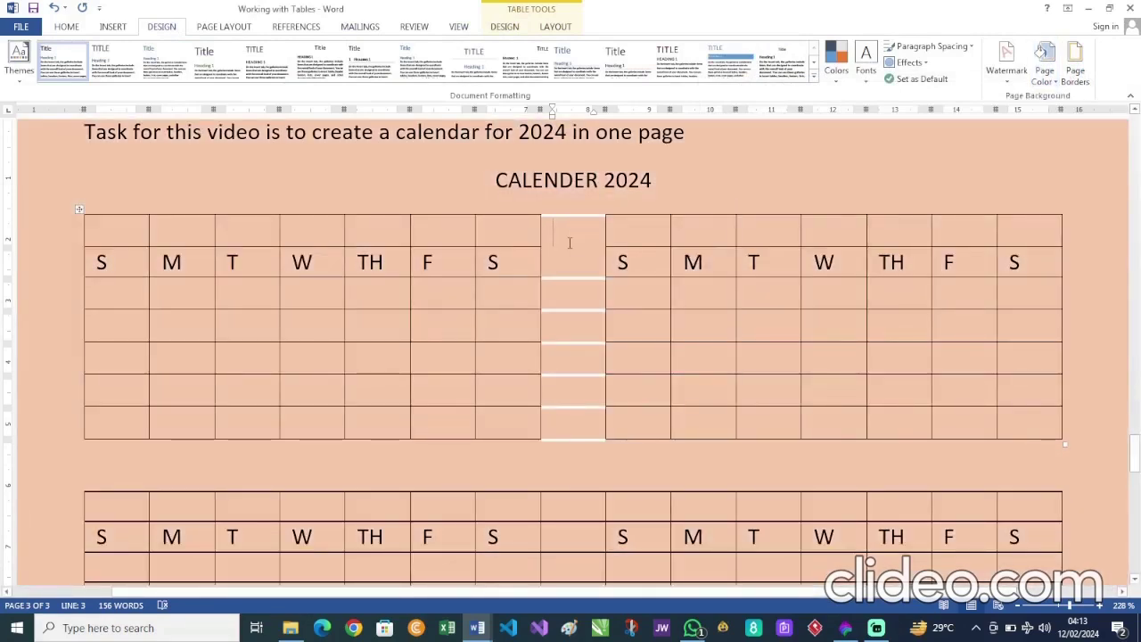
Step: Remove the top, inside horizontal and bottom borders from the empty middle column of the second calendar table through Borders and Shading
{"action": "scroll", "coordinate": [570, 236], "scroll_direction": "down", "scroll_amount": 5}
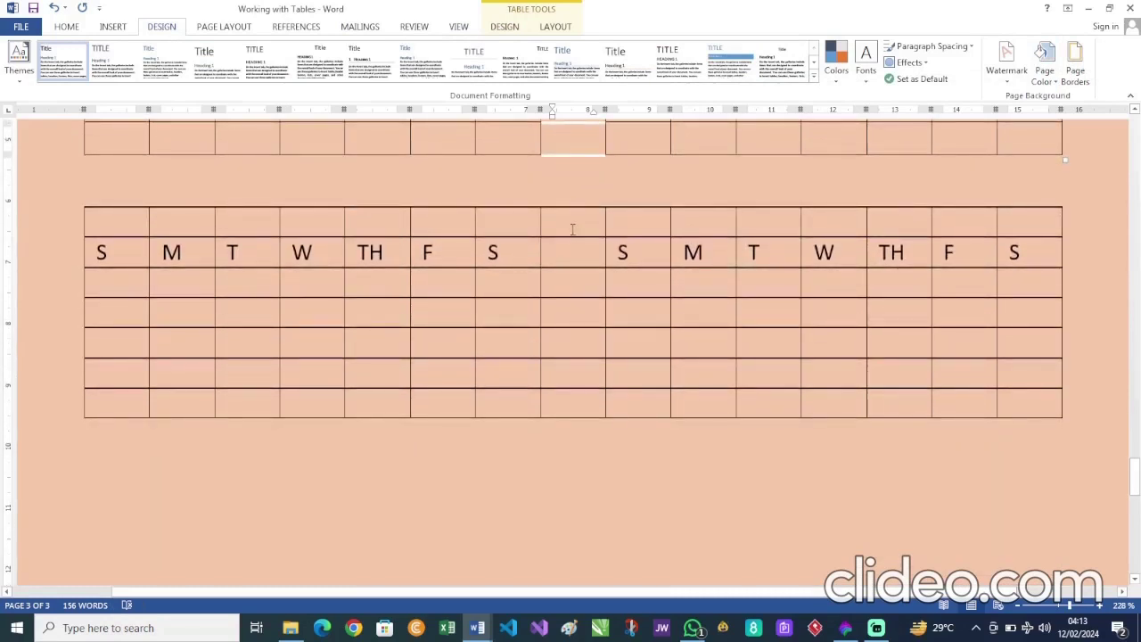
{"action": "left_click_drag", "start_coordinate": [572, 230], "coordinate": [565, 394]}
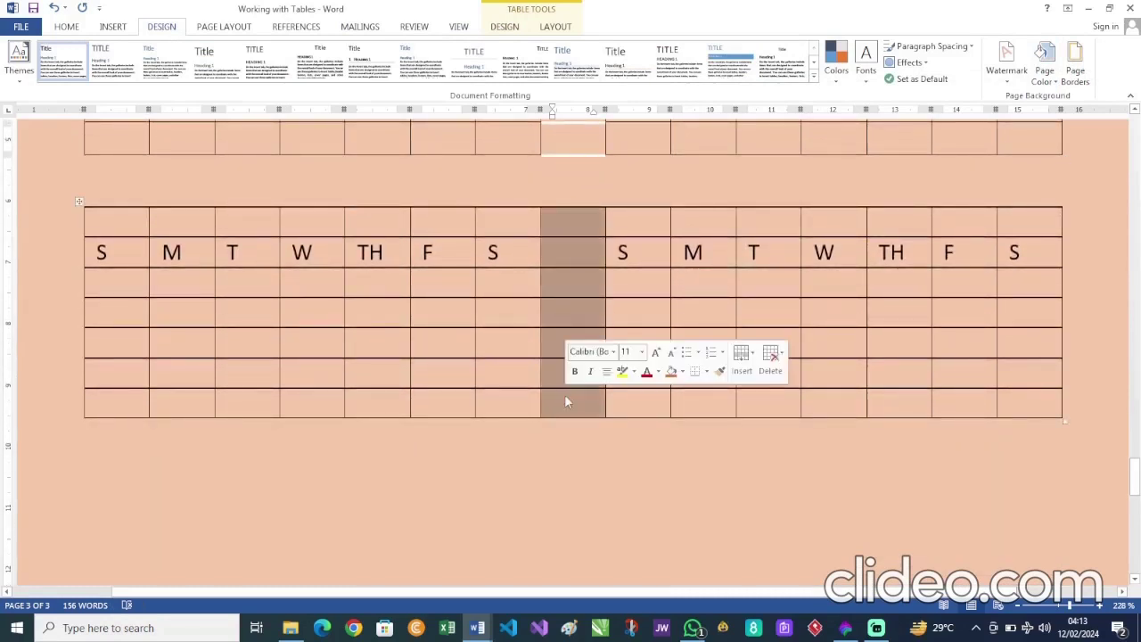
{"action": "left_click", "coordinate": [504, 26]}
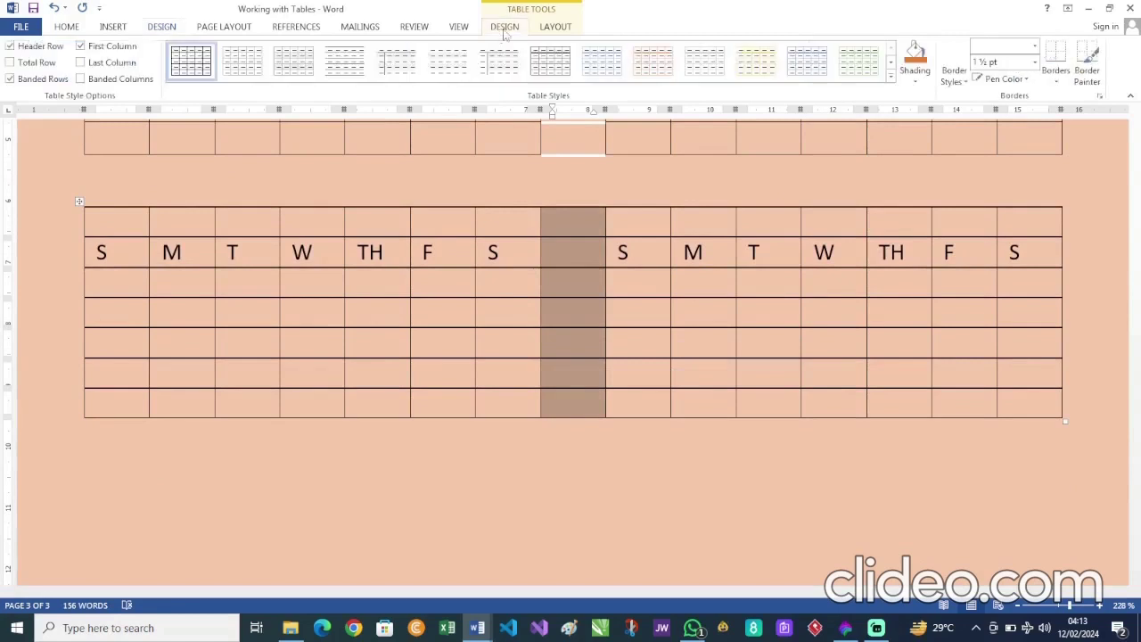
{"action": "left_click", "coordinate": [1056, 79]}
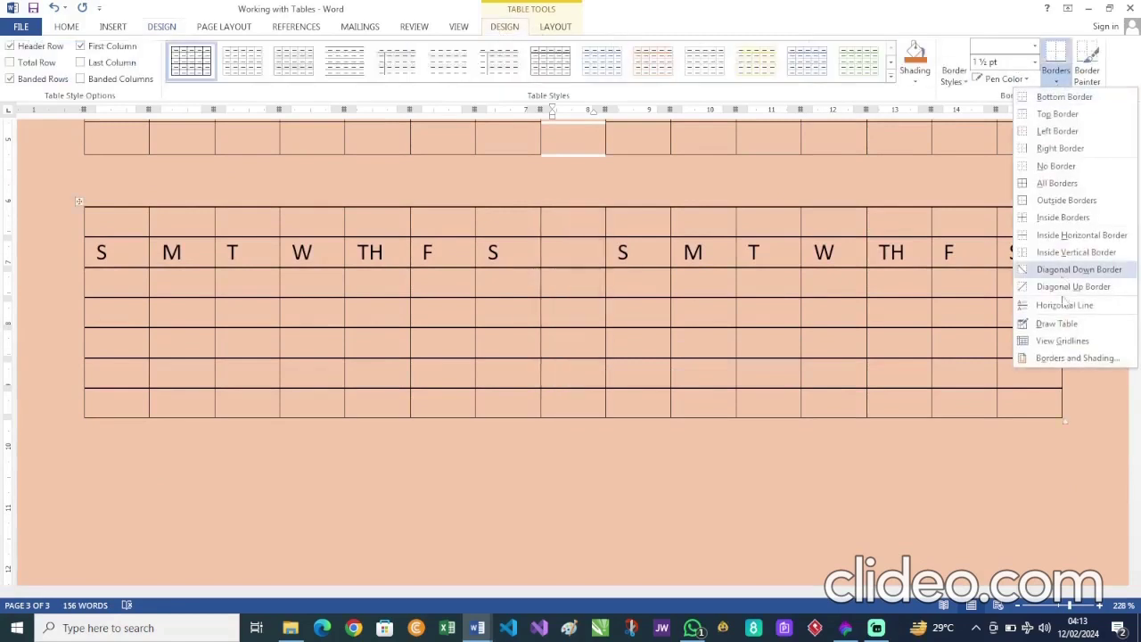
{"action": "left_click", "coordinate": [1066, 358]}
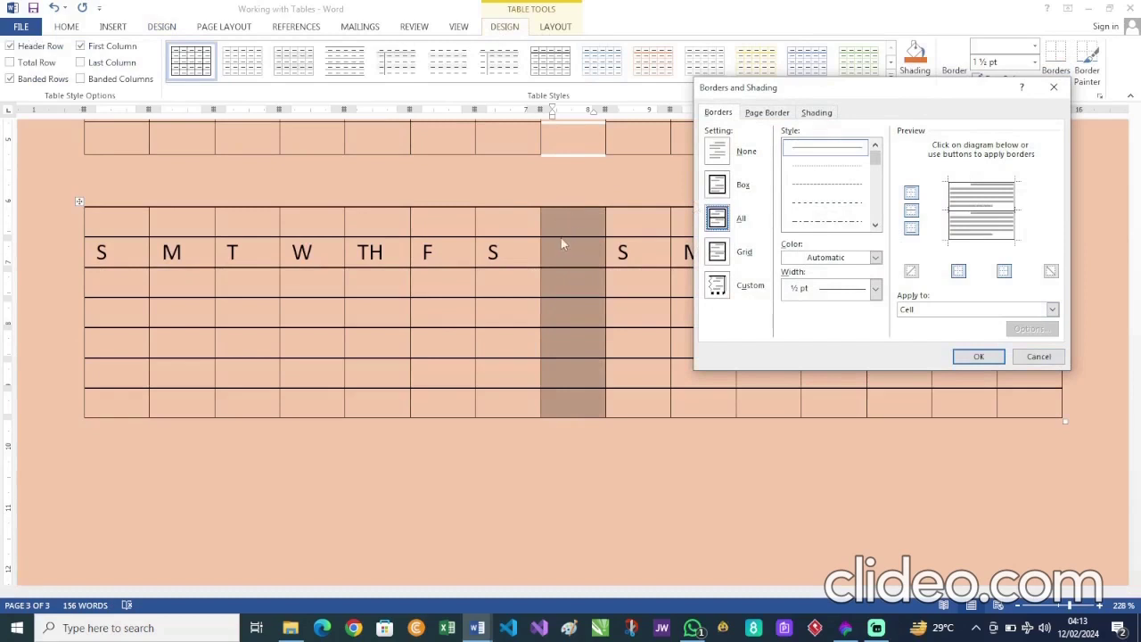
{"action": "left_click", "coordinate": [911, 193]}
{"action": "left_click", "coordinate": [911, 210]}
{"action": "left_click", "coordinate": [911, 230]}
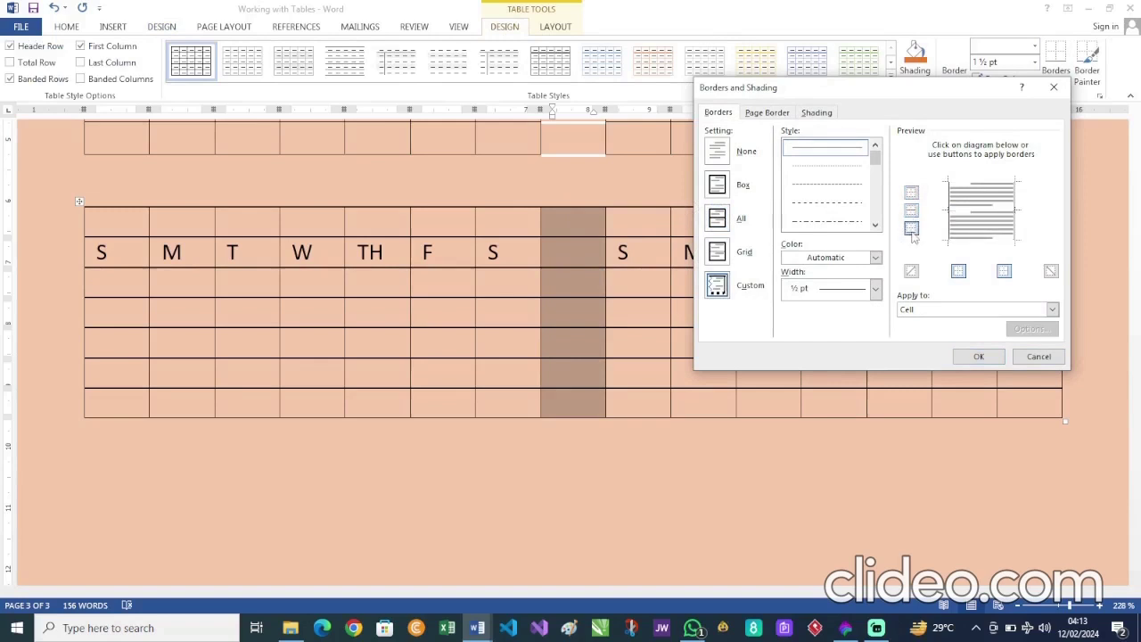
{"action": "left_click", "coordinate": [979, 356]}
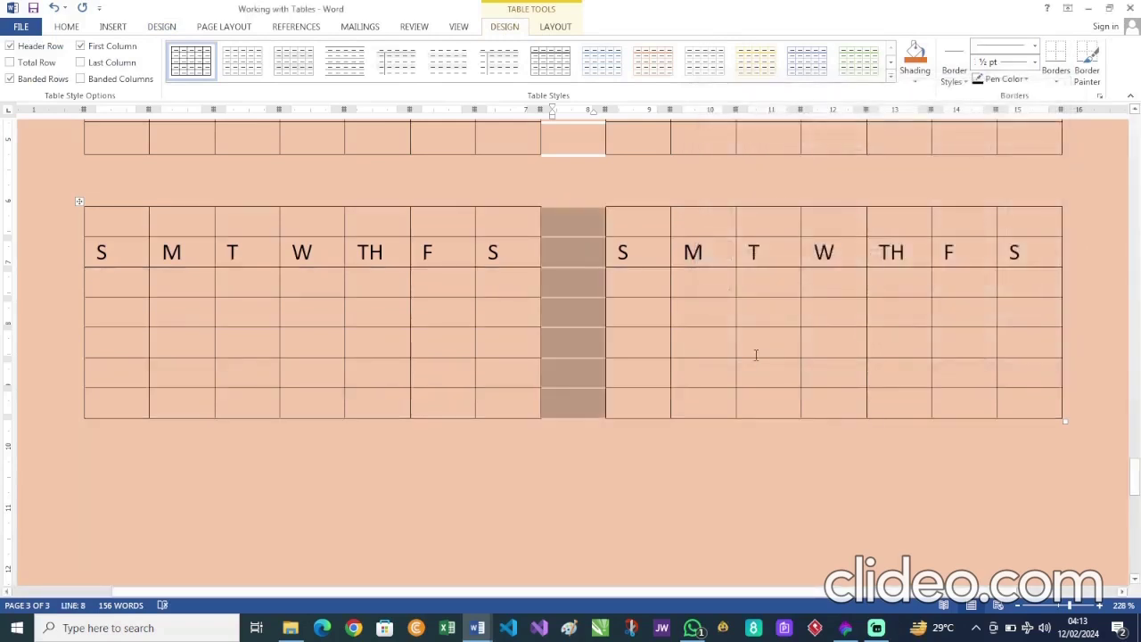
{"action": "left_click", "coordinate": [728, 346]}
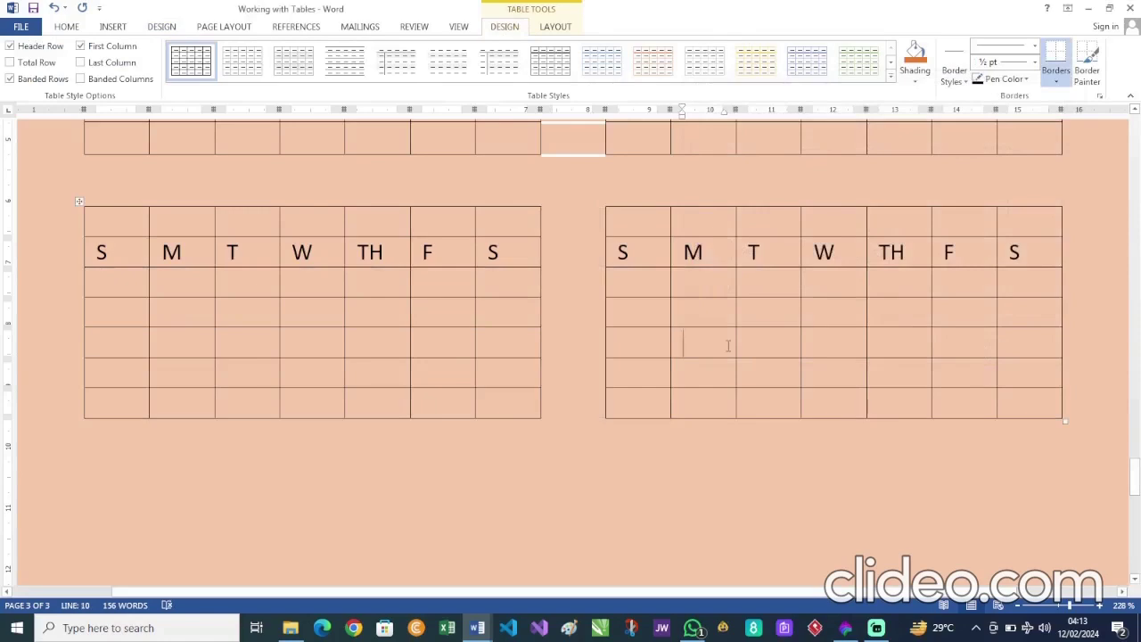
{"action": "scroll", "coordinate": [727, 345], "scroll_direction": "up", "scroll_amount": 5}
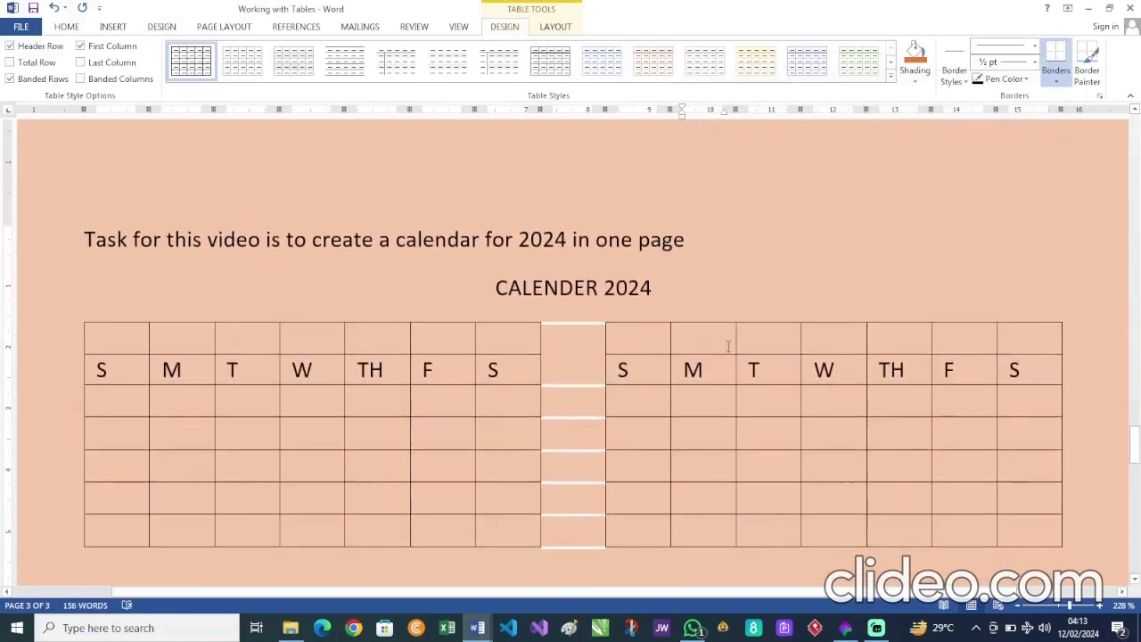
Step: In the second calendar table, merge the seven top-row cells above each of the two weekday header groups into one cell
{"action": "scroll", "coordinate": [727, 346], "scroll_direction": "down", "scroll_amount": 8}
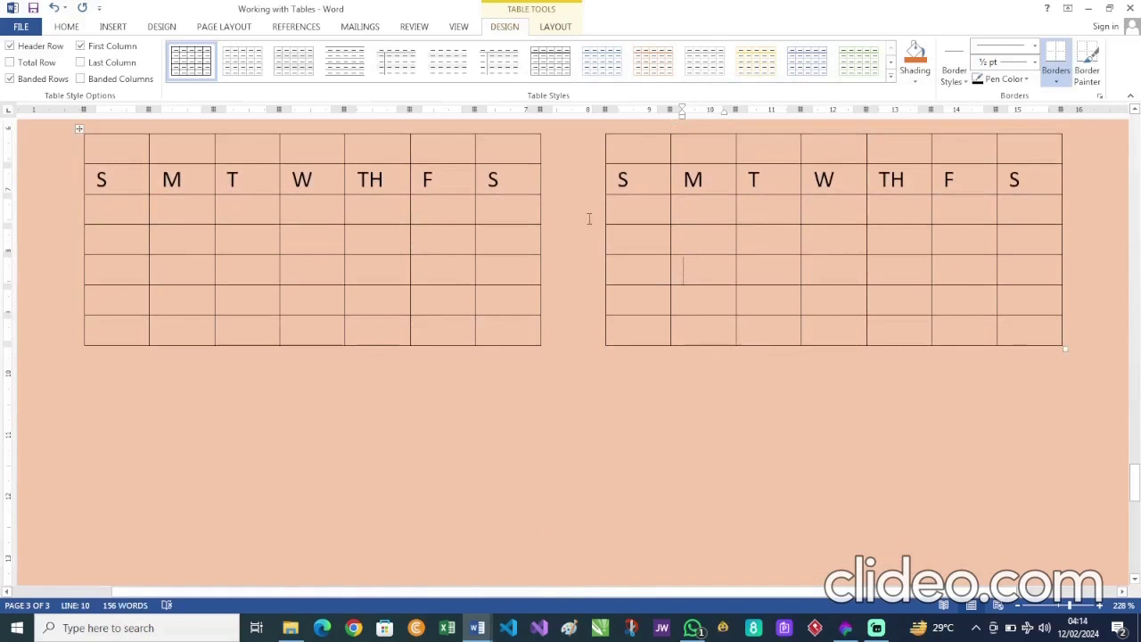
{"action": "scroll", "coordinate": [589, 219], "scroll_direction": "up", "scroll_amount": 3}
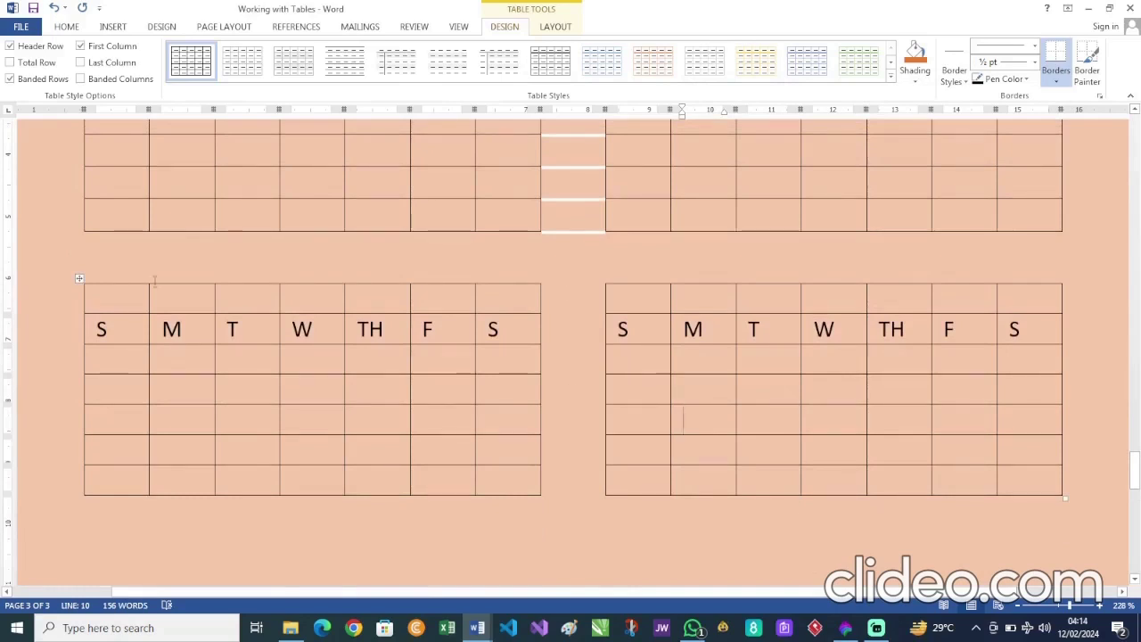
{"action": "left_click_drag", "start_coordinate": [126, 295], "coordinate": [486, 299]}
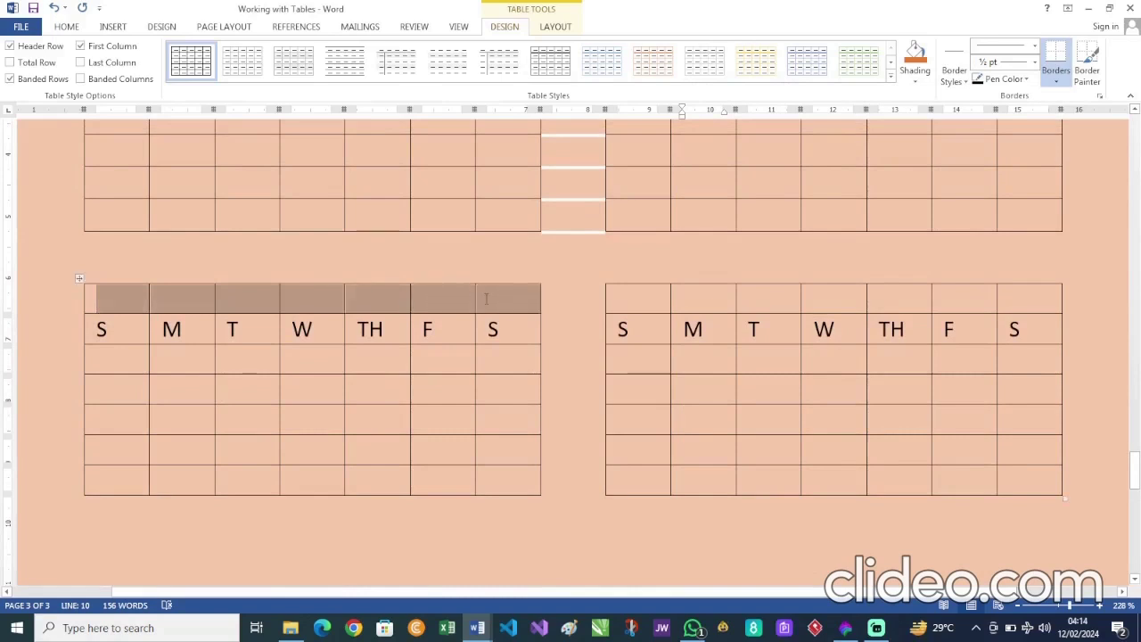
{"action": "left_click", "coordinate": [556, 28]}
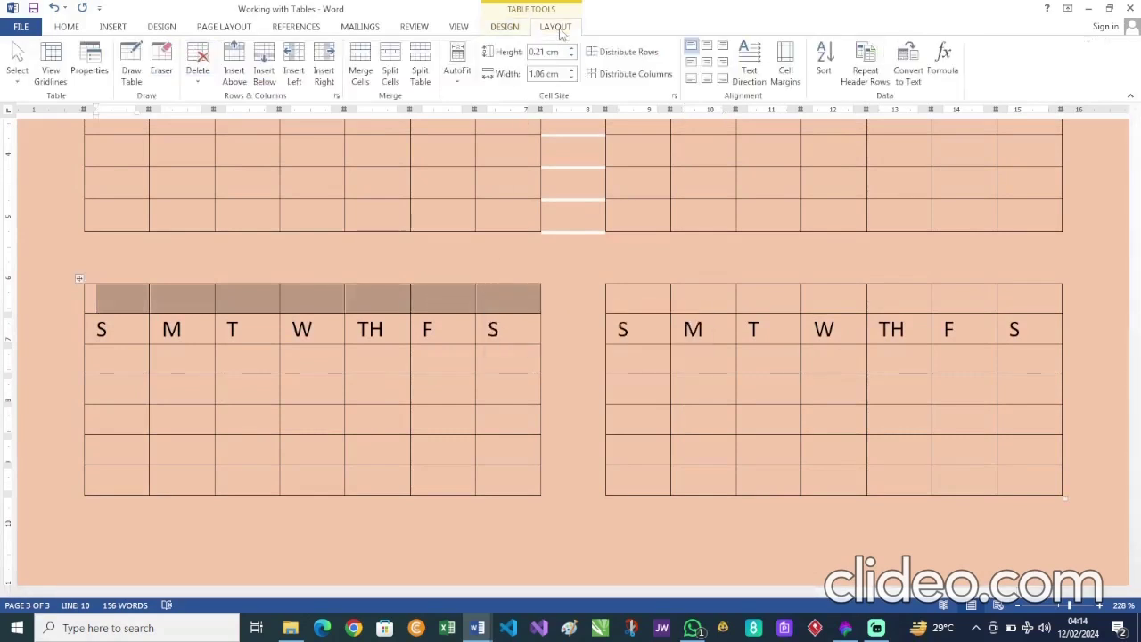
{"action": "left_click", "coordinate": [368, 57]}
{"action": "left_click_drag", "start_coordinate": [633, 298], "coordinate": [1016, 312]}
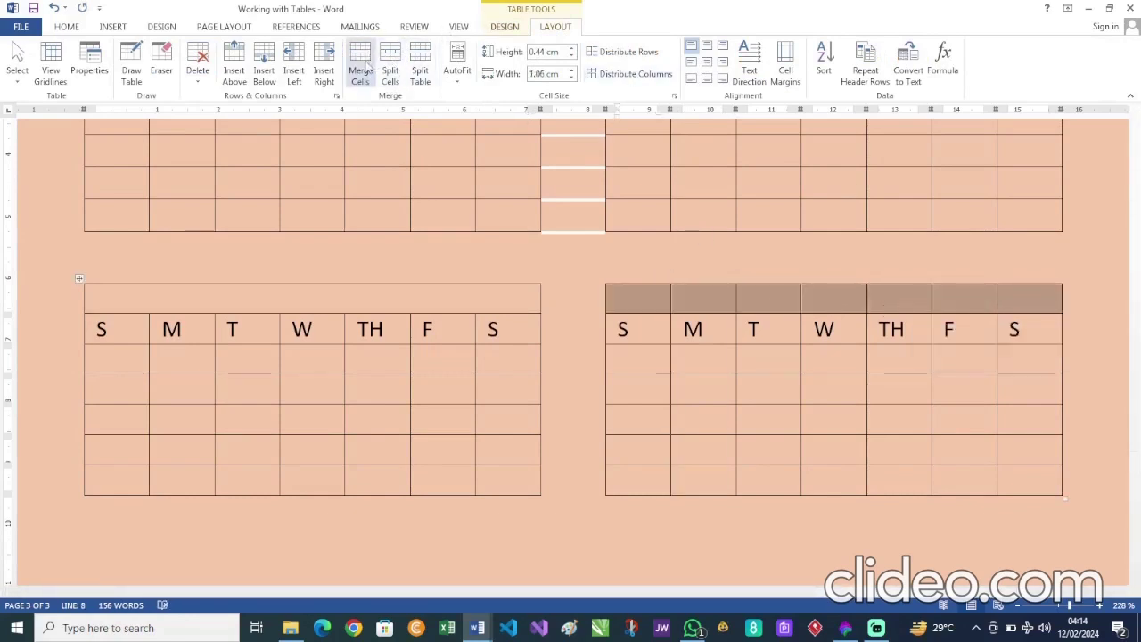
{"action": "left_click", "coordinate": [365, 67]}
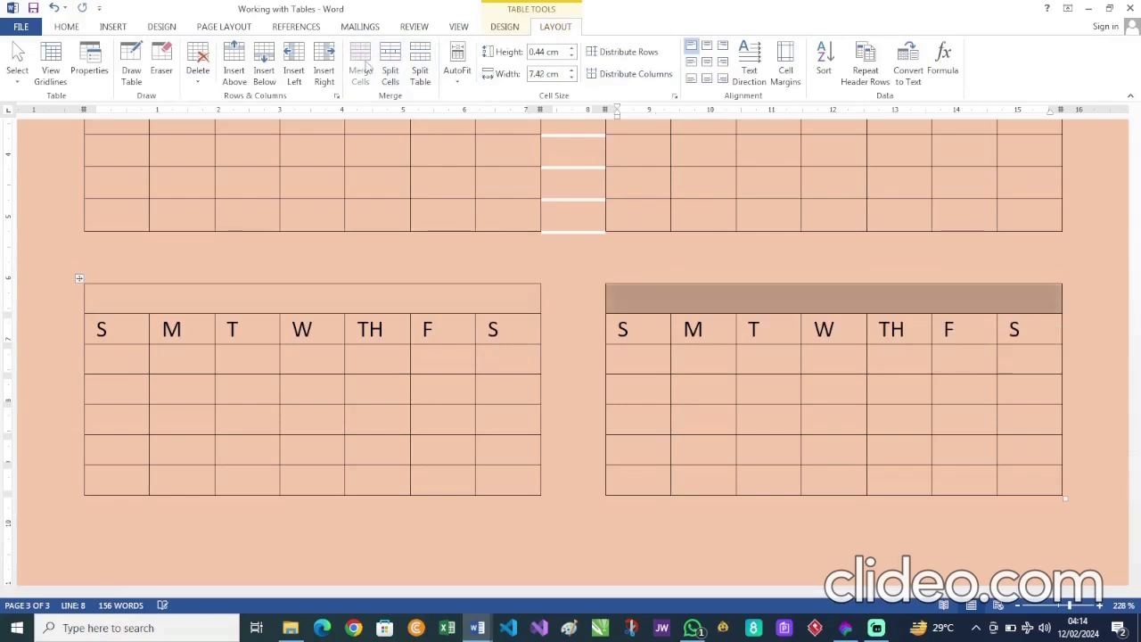
Step: Enter the month headings JANUARY and FEBRUARY in the two merged top cells of the second calendar table
{"action": "left_click", "coordinate": [269, 301]}
{"action": "type", "text": "jan"}
{"action": "key", "text": "BackSpace"}
{"action": "key", "text": "BackSpace"}
{"action": "key", "text": "BackSpace"}
{"action": "type", "text": "JANUARY"}
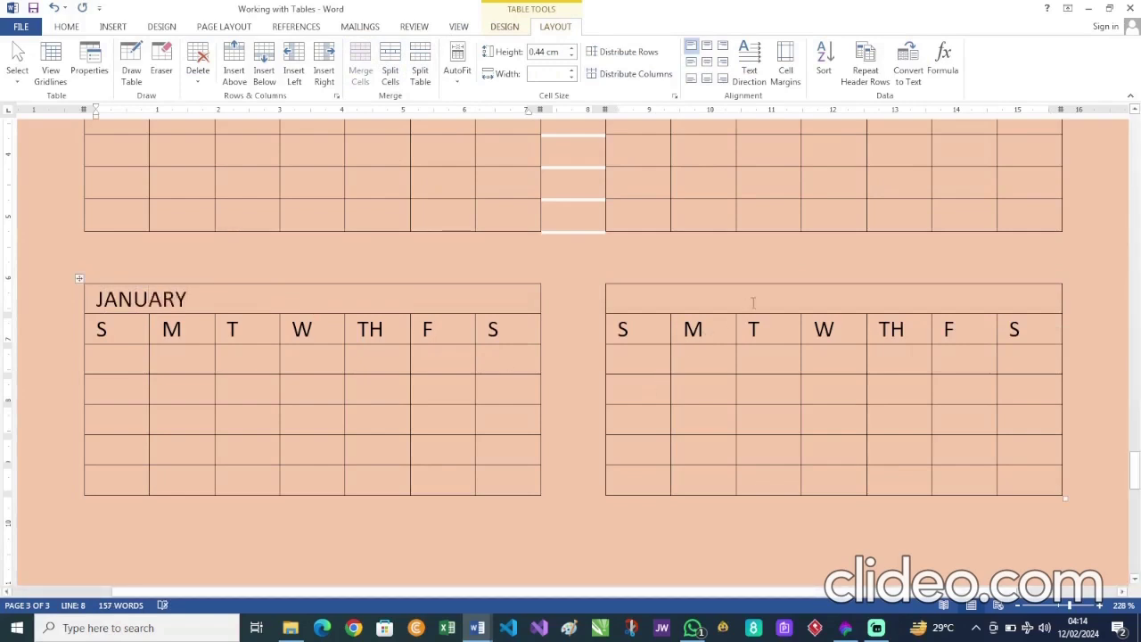
{"action": "left_click", "coordinate": [765, 296]}
{"action": "type", "text": "f"}
{"action": "key", "text": "BackSpace"}
{"action": "type", "text": "FEBRUARY"}
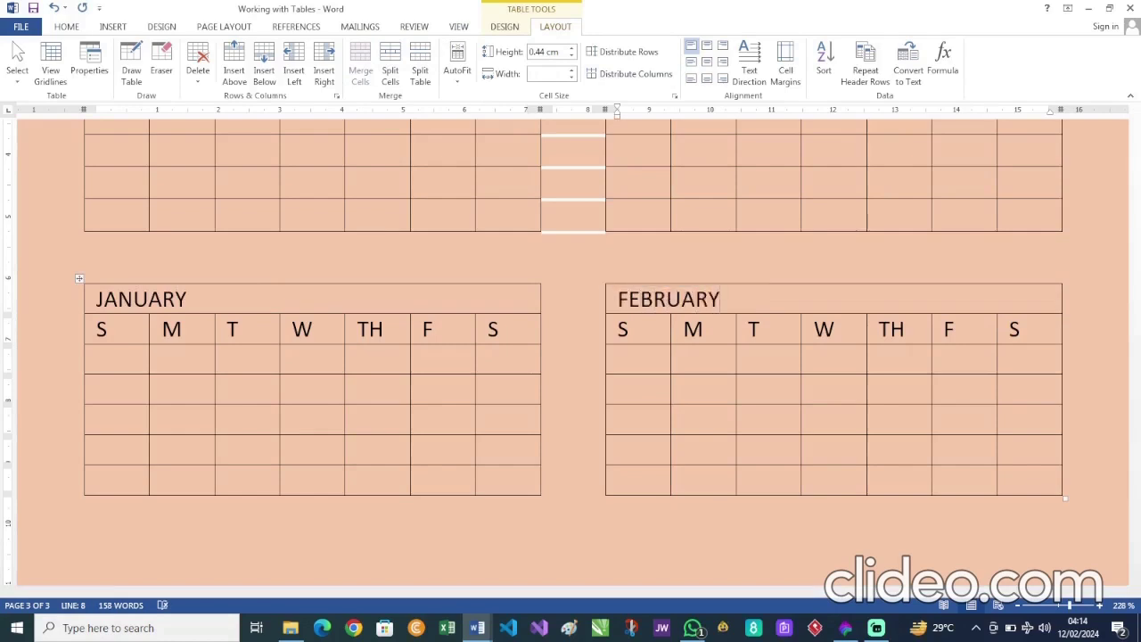
Step: Center all cell contents of the January–February table both ways, and make the month and weekday rows bold
{"action": "left_click", "coordinate": [79, 279]}
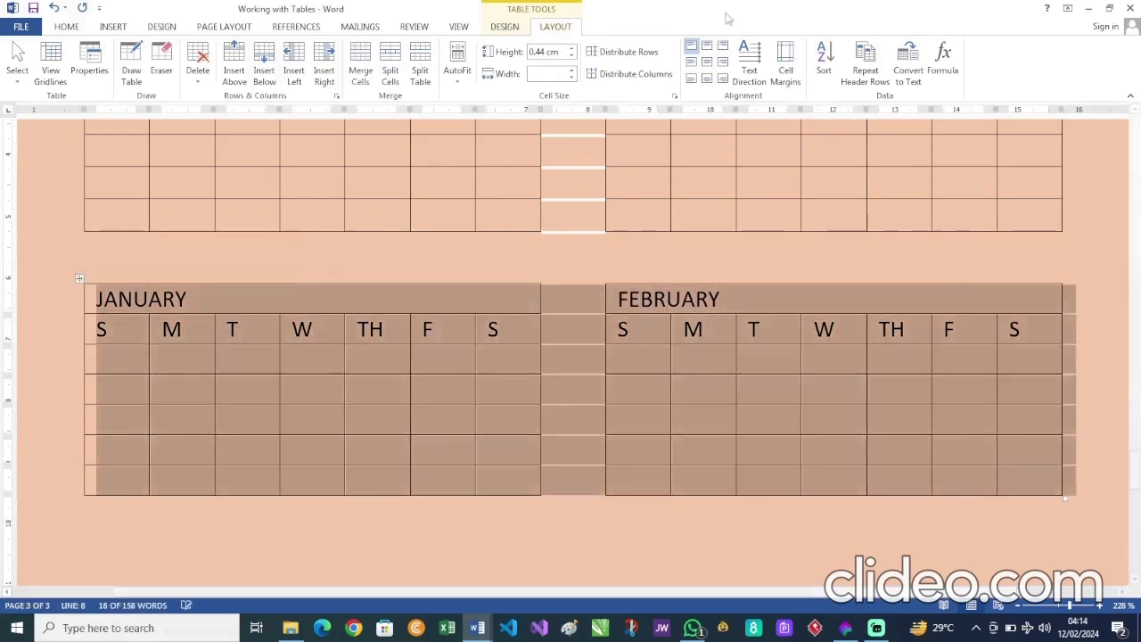
{"action": "left_click", "coordinate": [707, 60]}
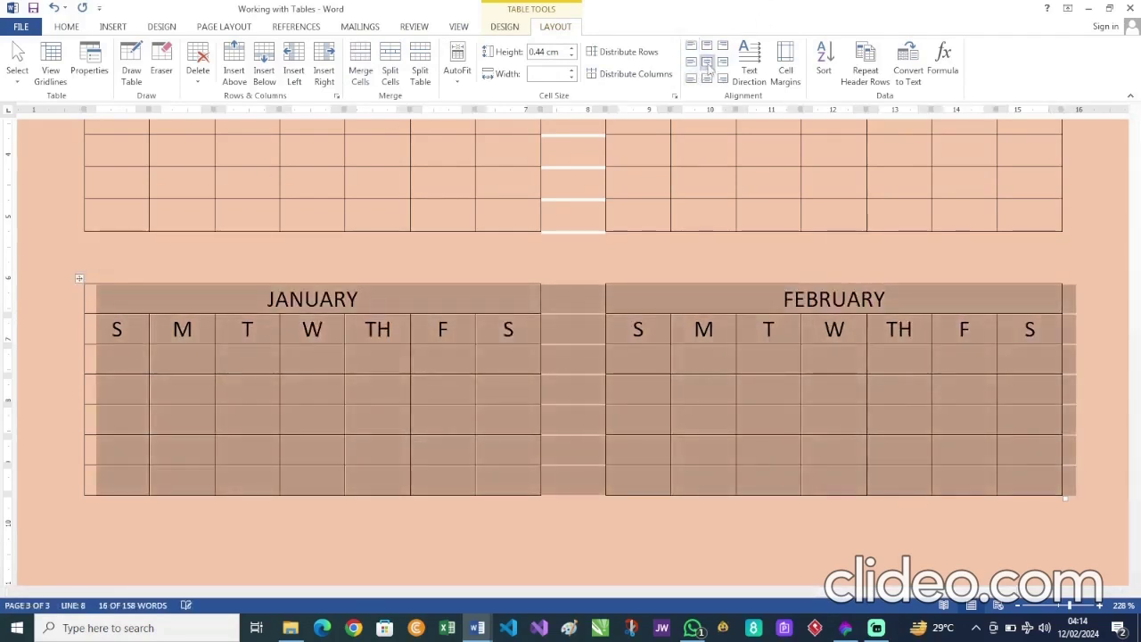
{"action": "left_click", "coordinate": [370, 309]}
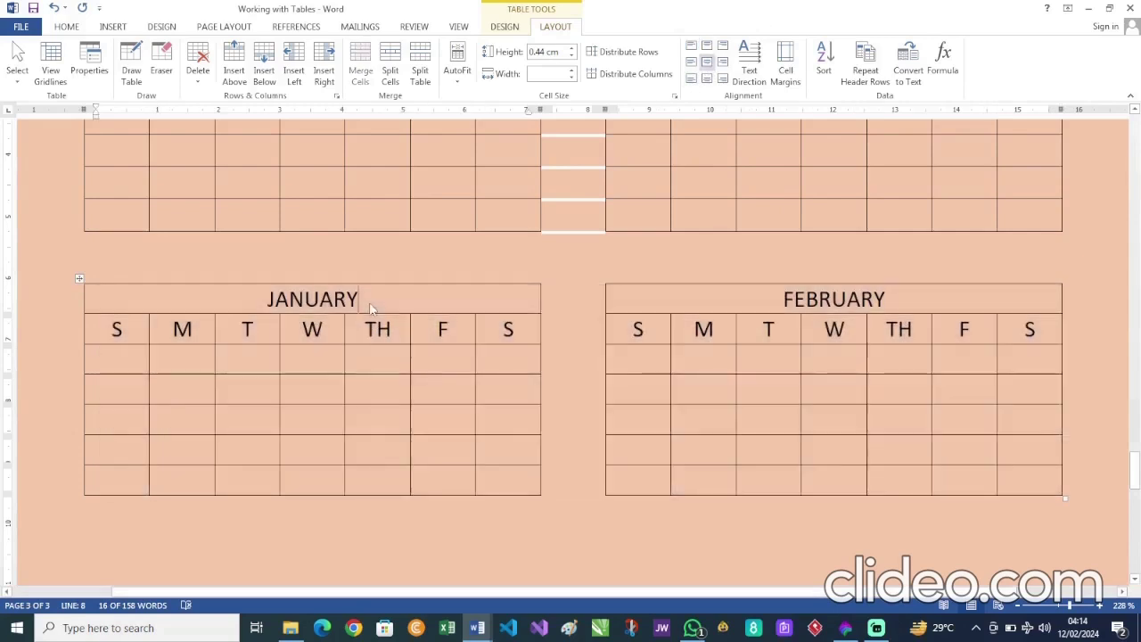
{"action": "left_click_drag", "start_coordinate": [360, 302], "coordinate": [266, 301]}
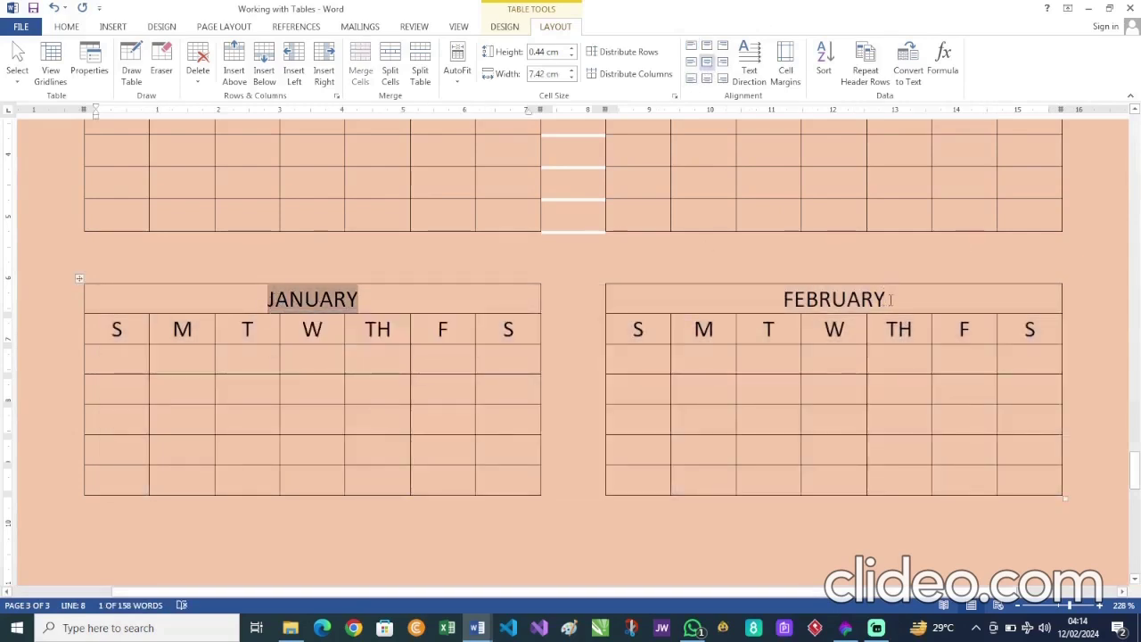
{"action": "left_click_drag", "start_coordinate": [68, 298], "coordinate": [69, 329]}
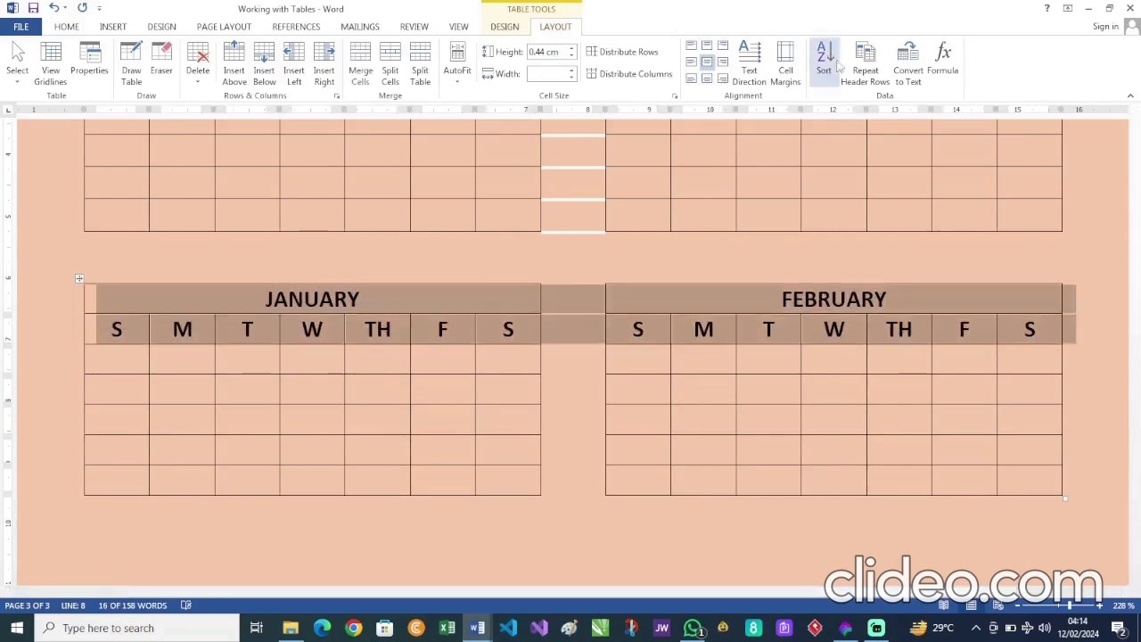
{"action": "left_click", "coordinate": [417, 299]}
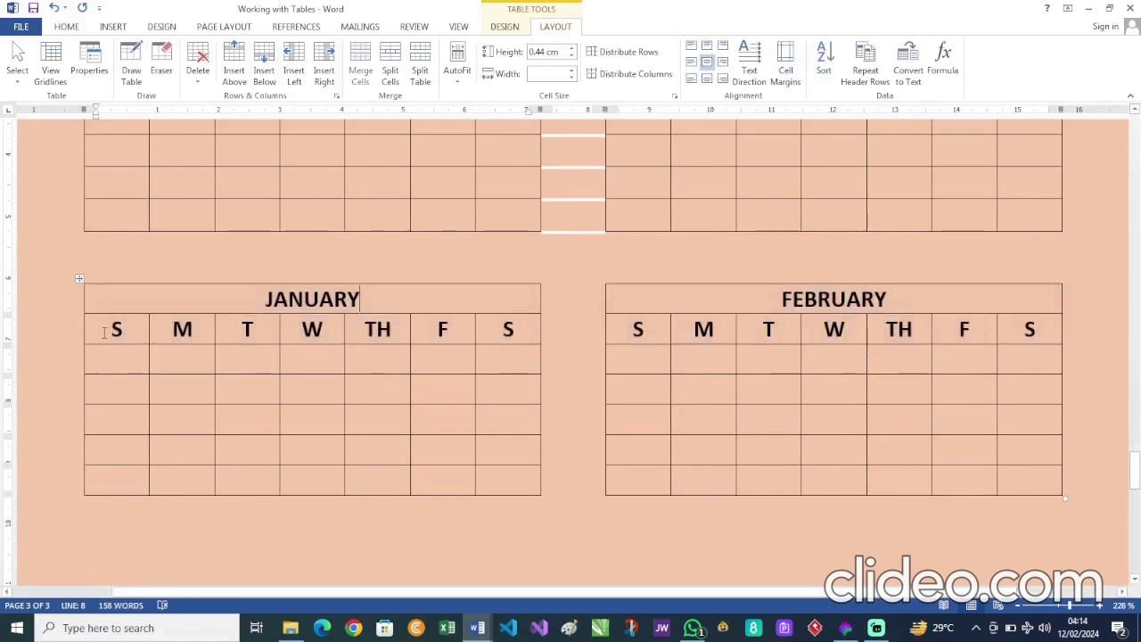
Step: Shade the Sunday columns of January and February in standard red, from the weekday header down to the last row
{"action": "left_click_drag", "start_coordinate": [107, 329], "coordinate": [101, 479]}
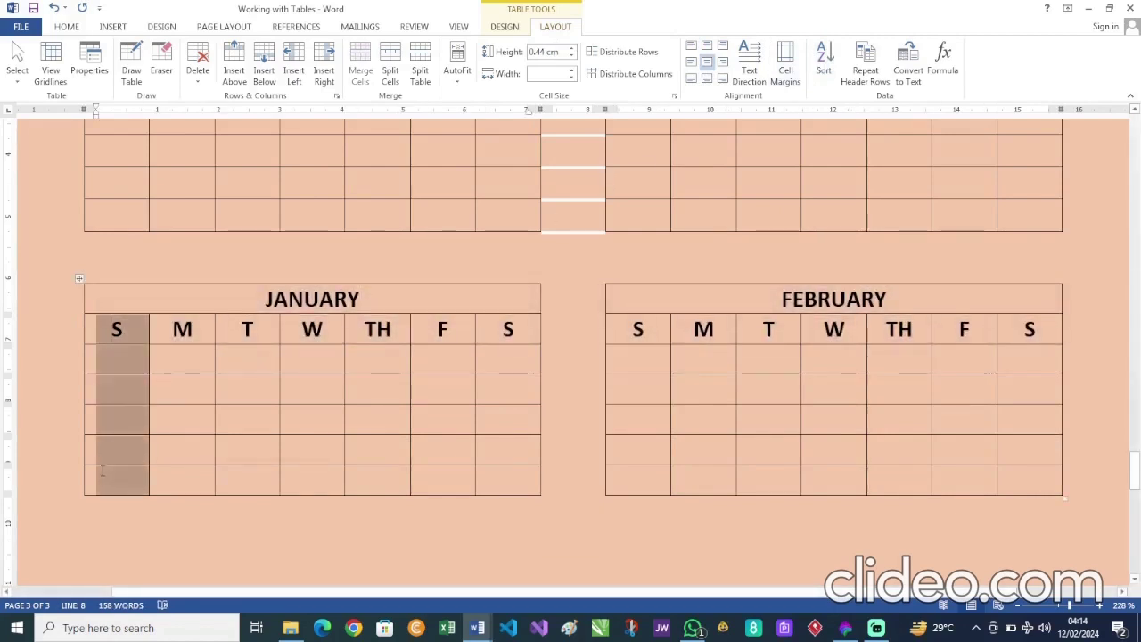
{"action": "left_click_drag", "start_coordinate": [627, 329], "coordinate": [627, 466]}
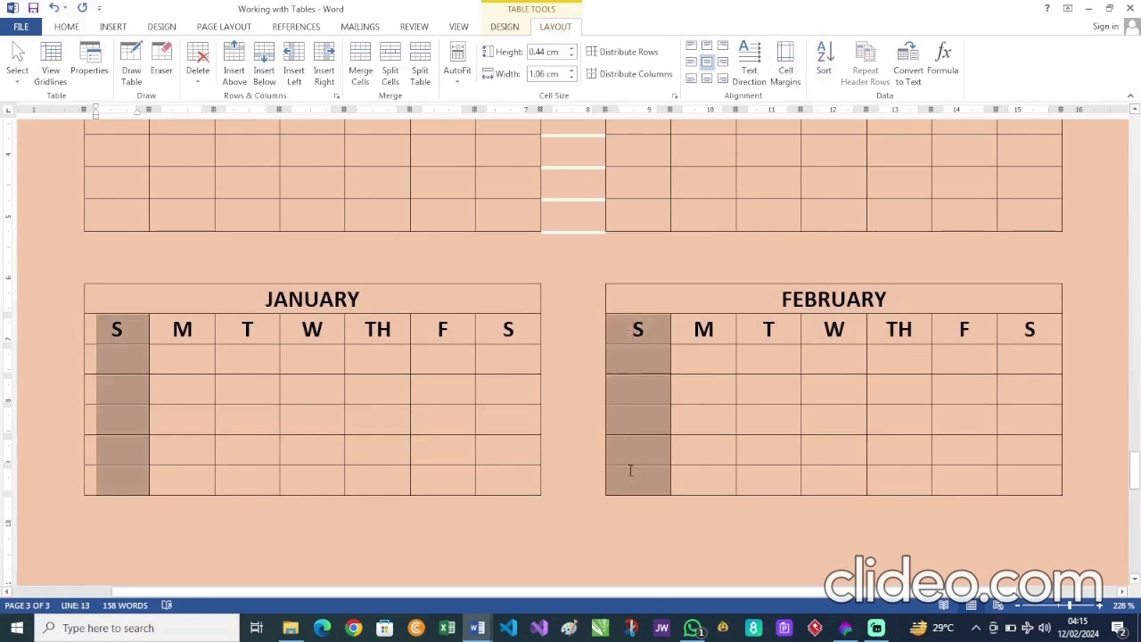
{"action": "left_click", "coordinate": [506, 28]}
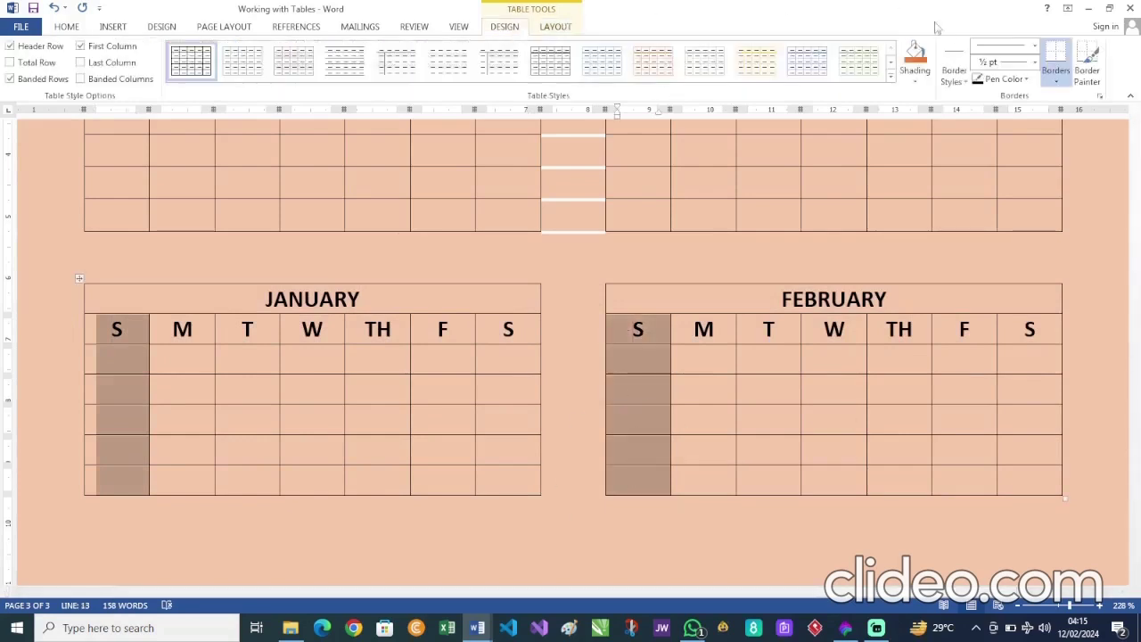
{"action": "left_click", "coordinate": [922, 81]}
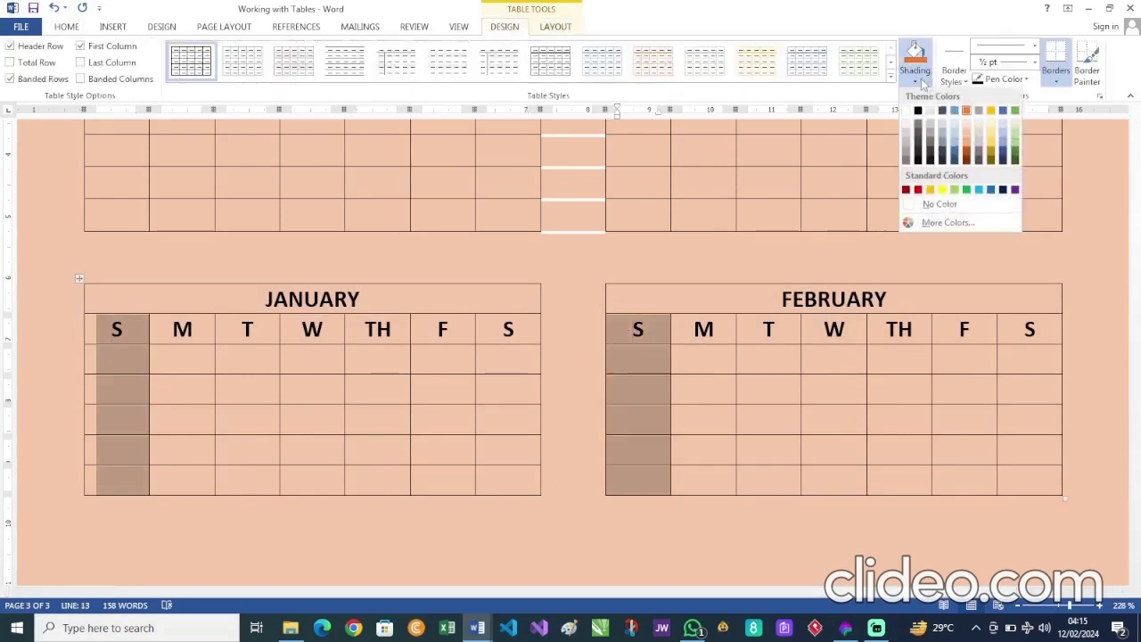
{"action": "left_click", "coordinate": [918, 191]}
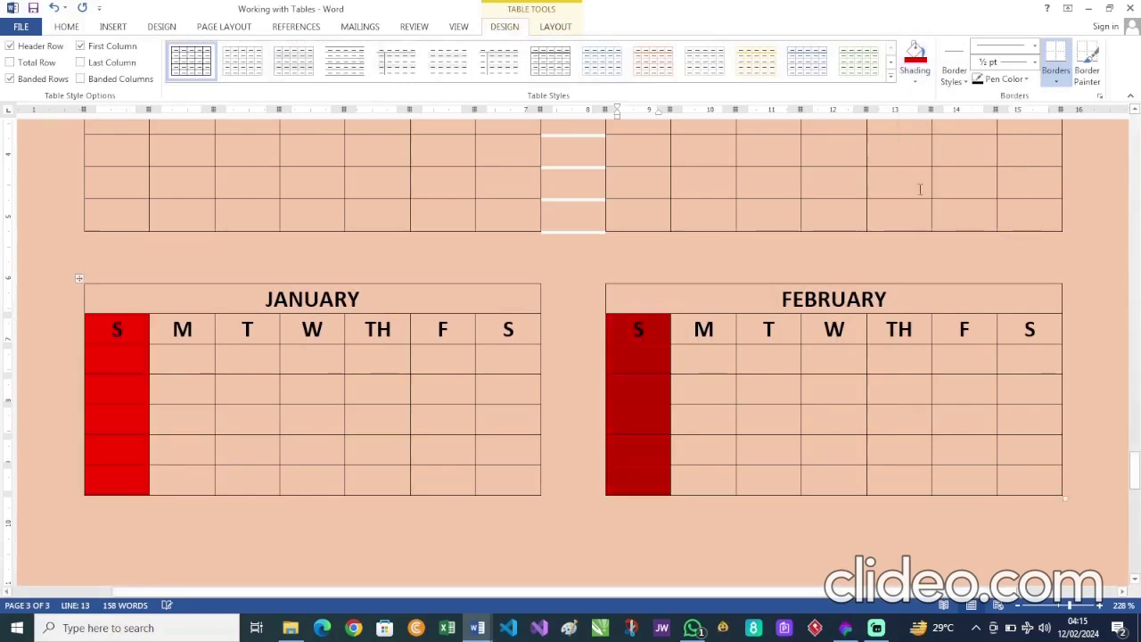
Step: Set the font color of the red Sunday columns in January and February to white
{"action": "left_click", "coordinate": [66, 26]}
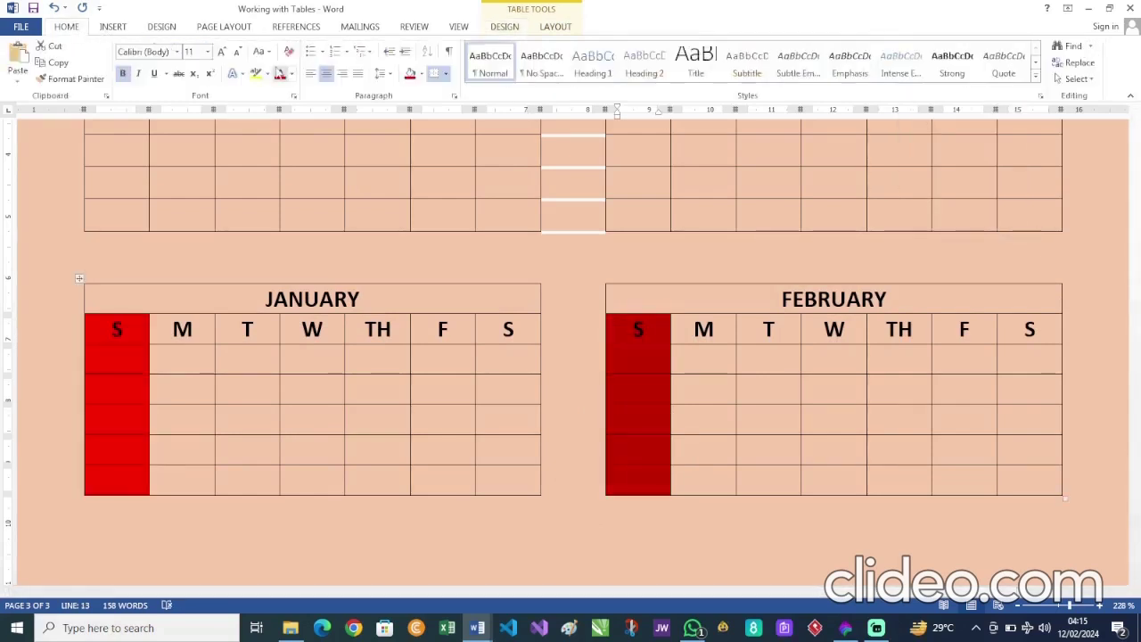
{"action": "left_click", "coordinate": [291, 74]}
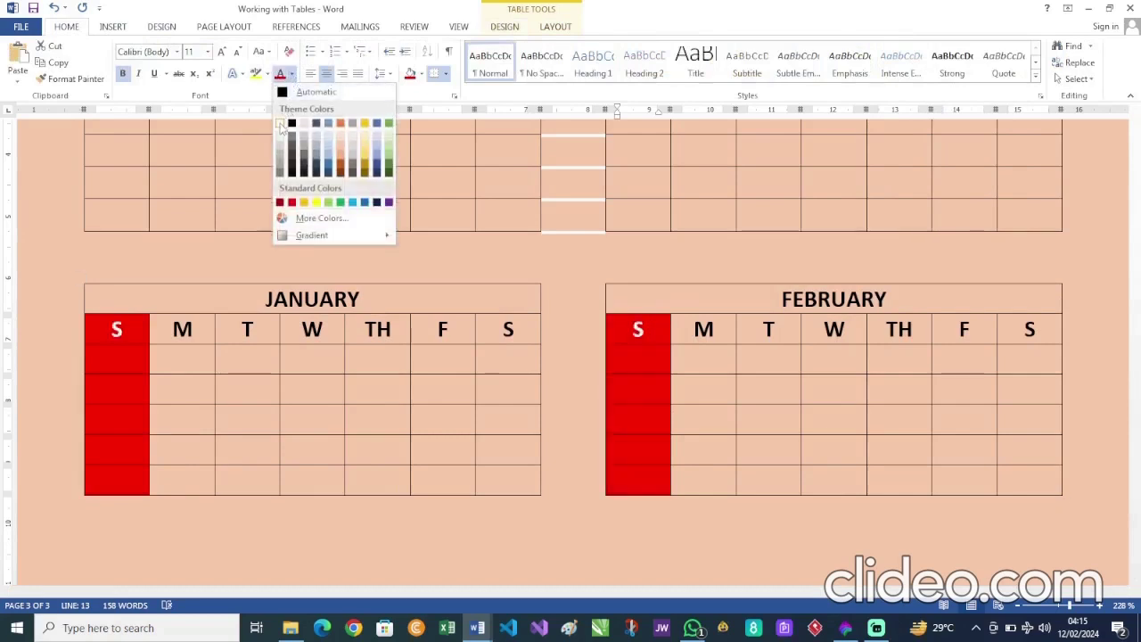
{"action": "left_click", "coordinate": [312, 92]}
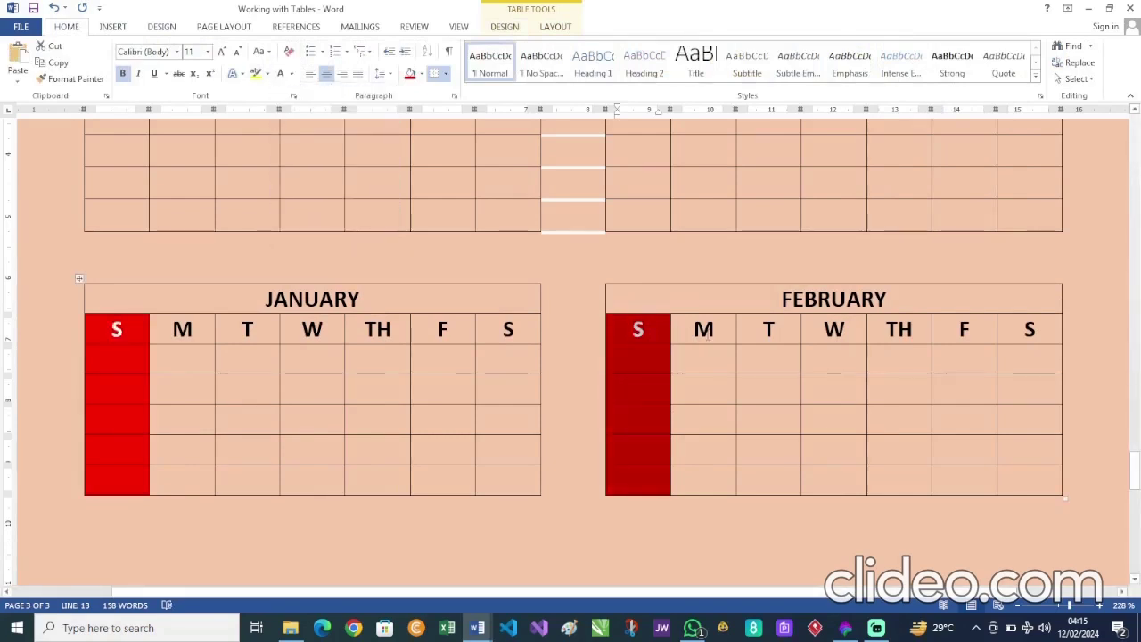
{"action": "left_click", "coordinate": [714, 330]}
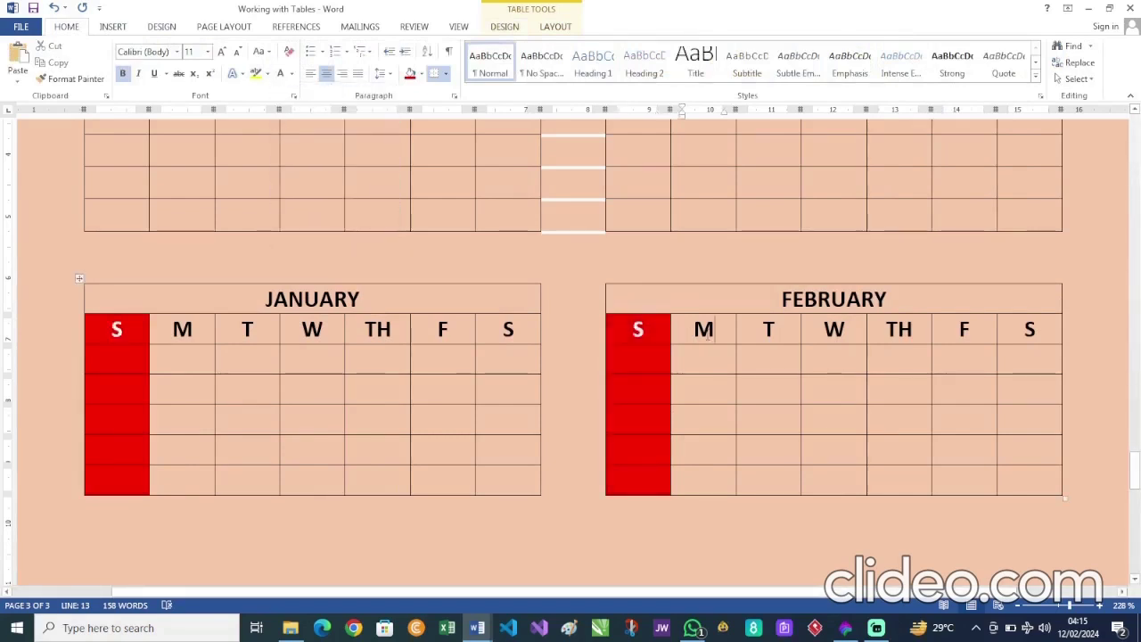
Step: Shade the Monday to Saturday header cells of both January and February in standard dark blue
{"action": "left_click", "coordinate": [171, 331]}
{"action": "left_click_drag", "start_coordinate": [170, 330], "coordinate": [529, 331]}
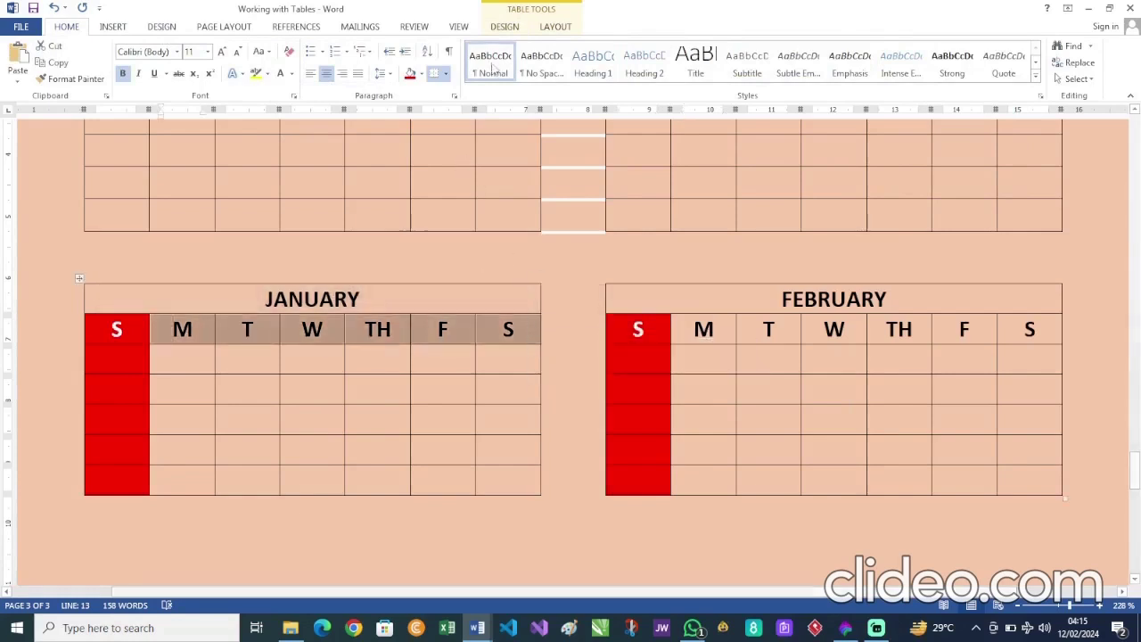
{"action": "left_click", "coordinate": [421, 73]}
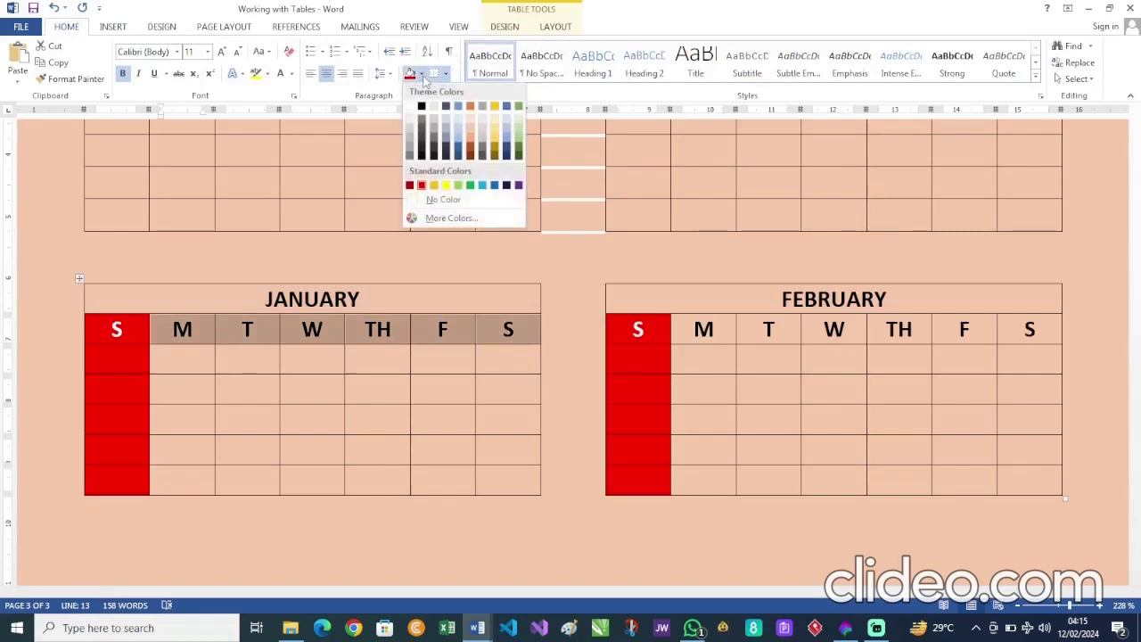
{"action": "left_click", "coordinate": [508, 187]}
{"action": "left_click_drag", "start_coordinate": [691, 337], "coordinate": [1005, 337]}
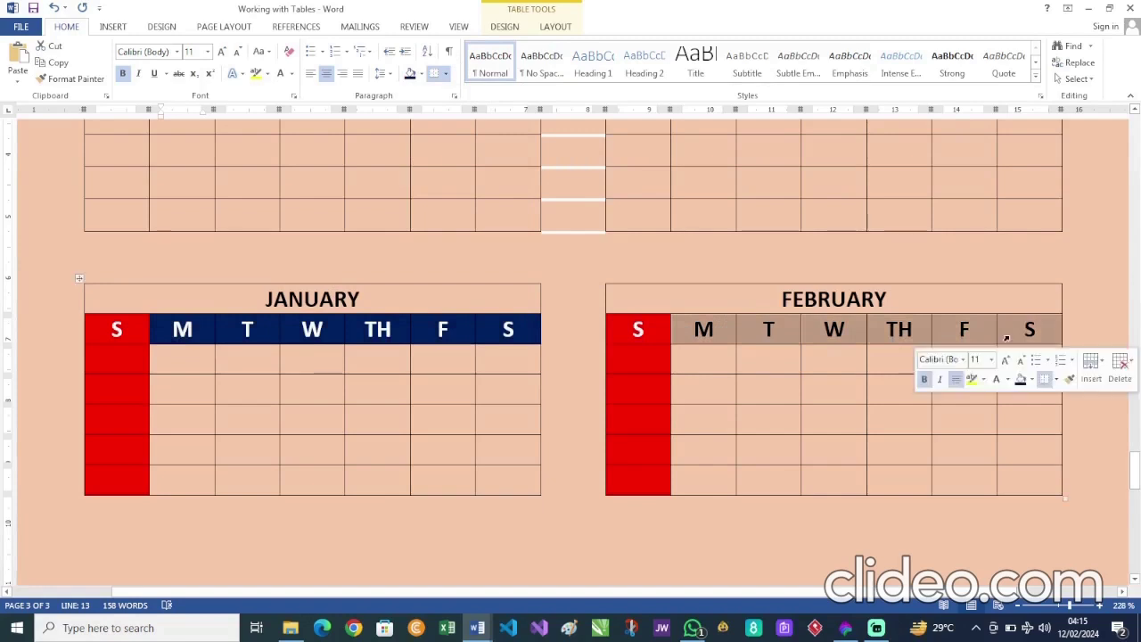
{"action": "left_click", "coordinate": [412, 75]}
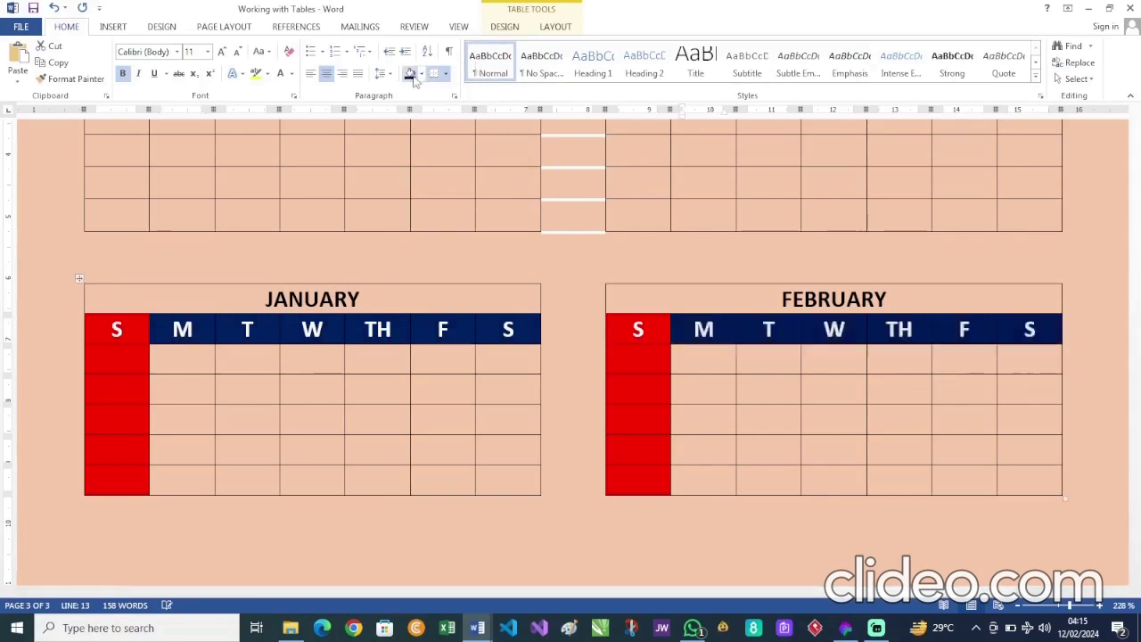
{"action": "left_click", "coordinate": [717, 359]}
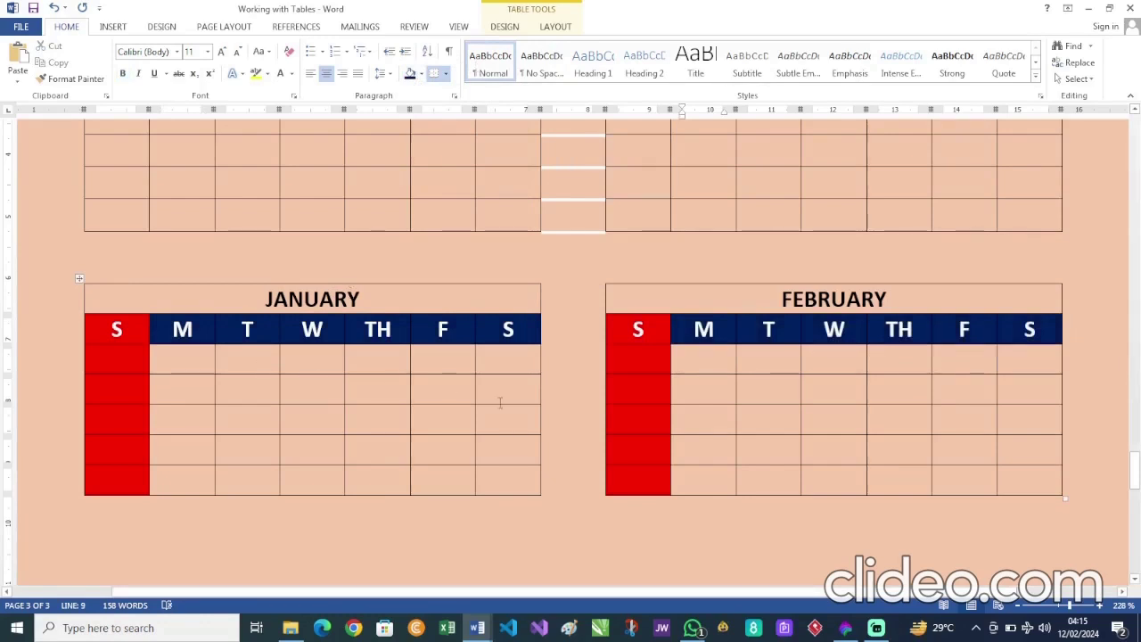
Step: Copy the whole January–February table and paste the duplicate below it after an empty line
{"action": "scroll", "coordinate": [501, 401], "scroll_direction": "down", "scroll_amount": 3}
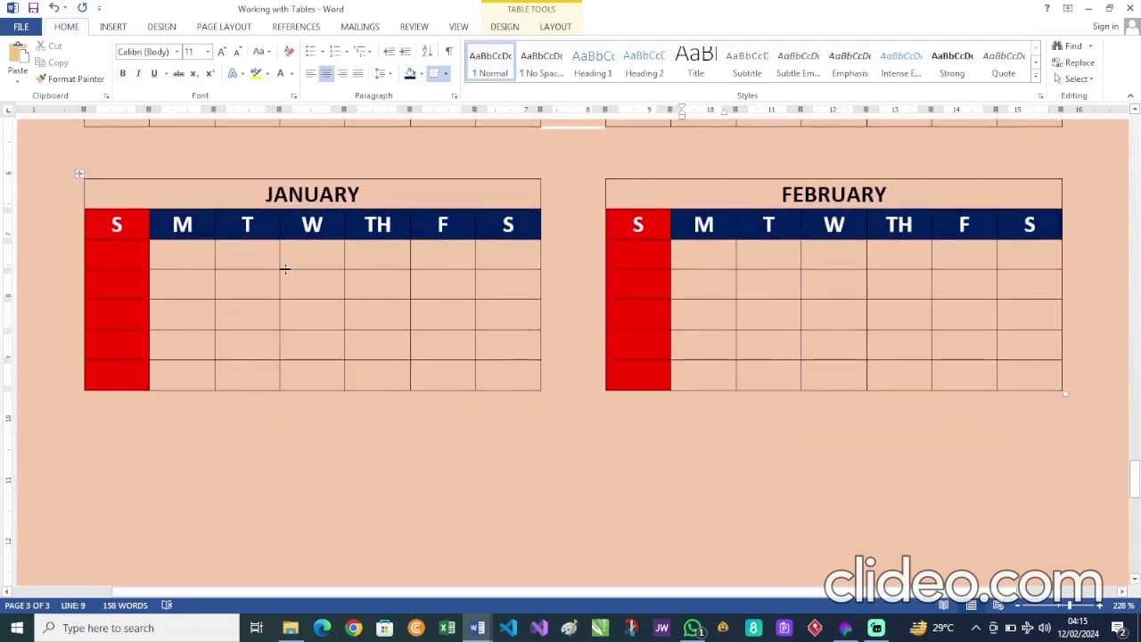
{"action": "left_click", "coordinate": [79, 173]}
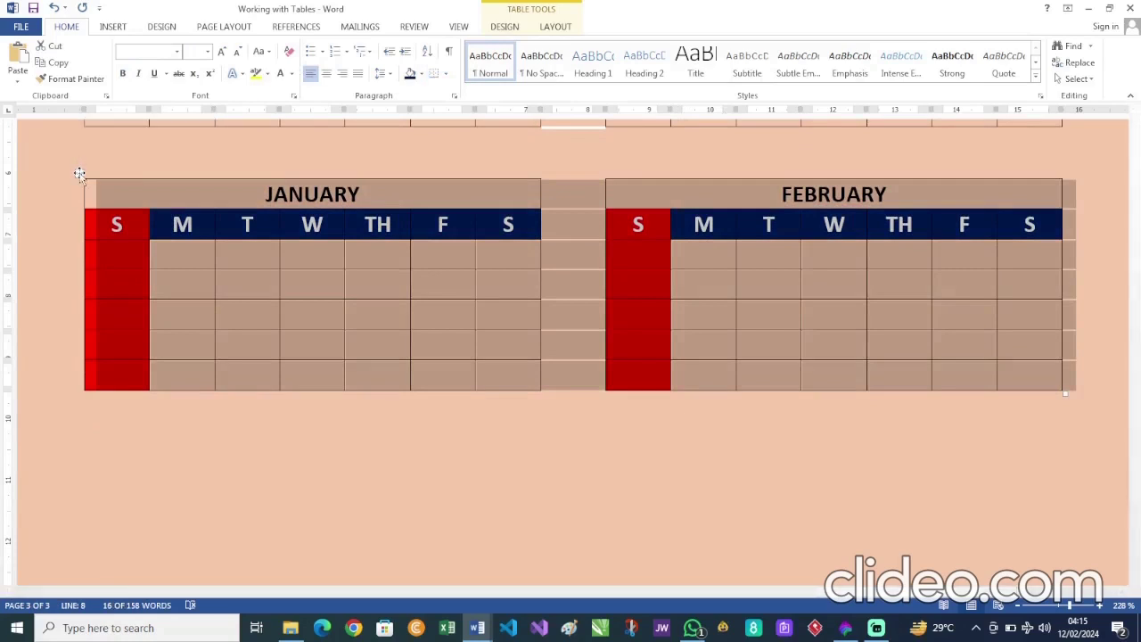
{"action": "left_click", "coordinate": [128, 413]}
{"action": "key", "text": "Return"}
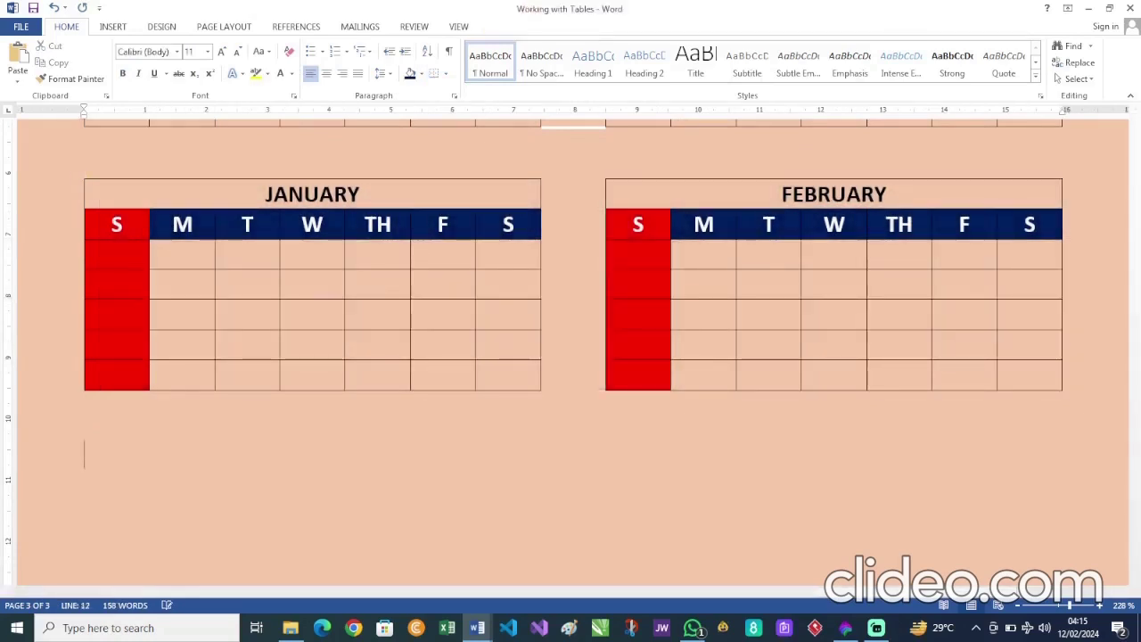
{"action": "key", "text": "ctrl+v"}
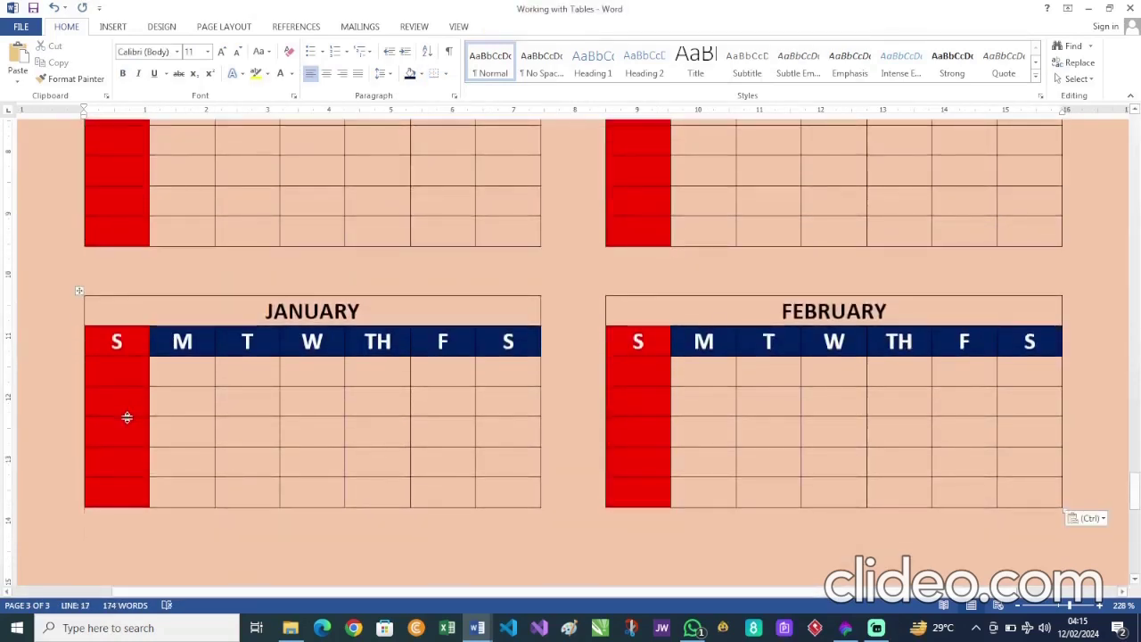
{"action": "scroll", "coordinate": [127, 417], "scroll_direction": "up", "scroll_amount": 3}
{"action": "scroll", "coordinate": [126, 416], "scroll_direction": "down", "scroll_amount": 3}
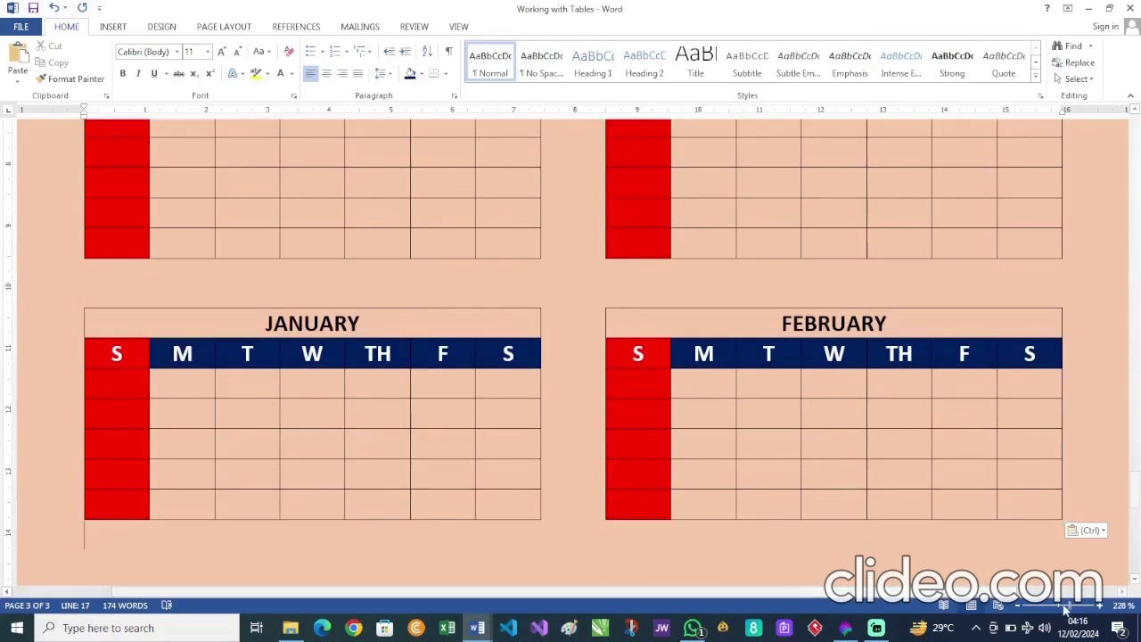
{"action": "scroll", "coordinate": [802, 392], "scroll_direction": "down", "scroll_amount": 10}
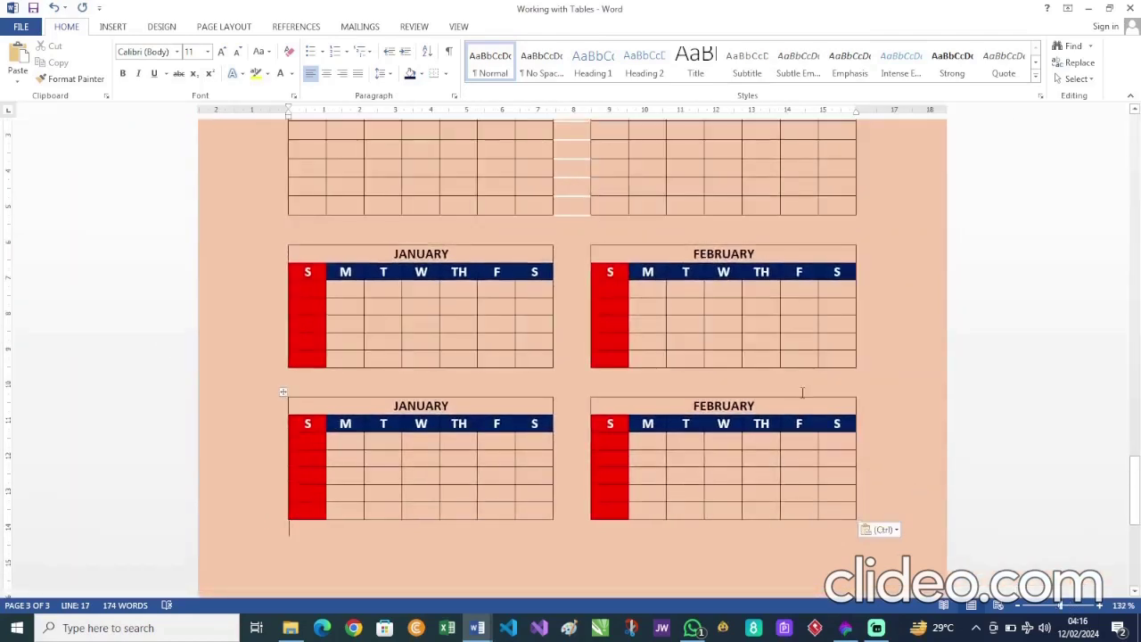
{"action": "scroll", "coordinate": [803, 392], "scroll_direction": "up", "scroll_amount": 4}
{"action": "scroll", "coordinate": [802, 392], "scroll_direction": "down", "scroll_amount": 3}
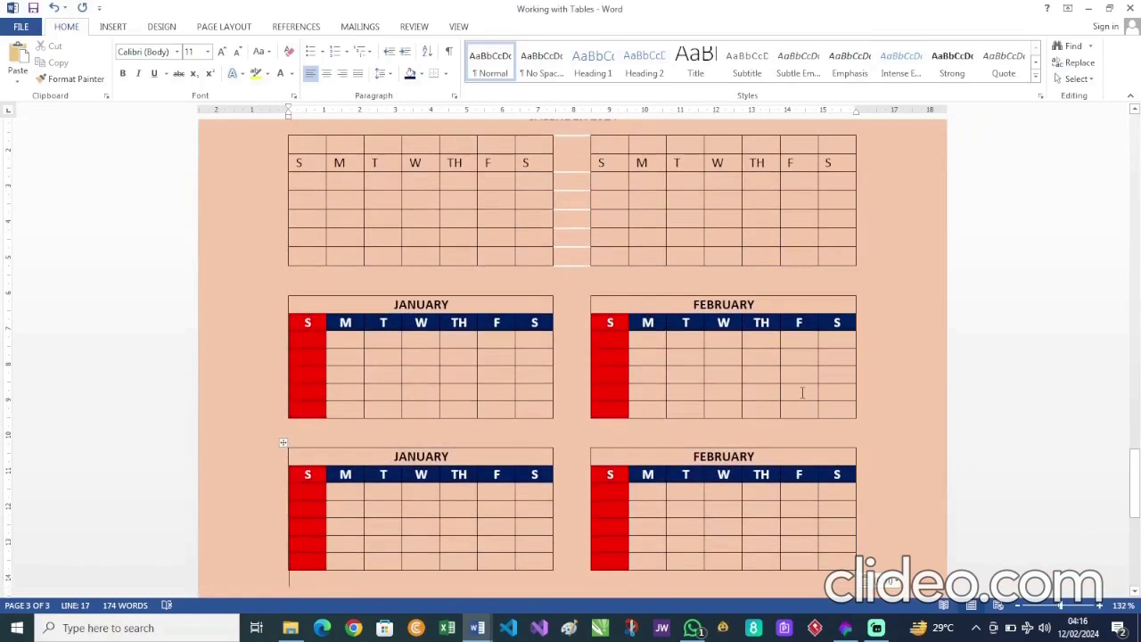
Step: Examine the calendar page at a smaller zoom to judge the space left below the duplicated January–February table
{"action": "scroll", "coordinate": [803, 392], "scroll_direction": "down", "scroll_amount": 2}
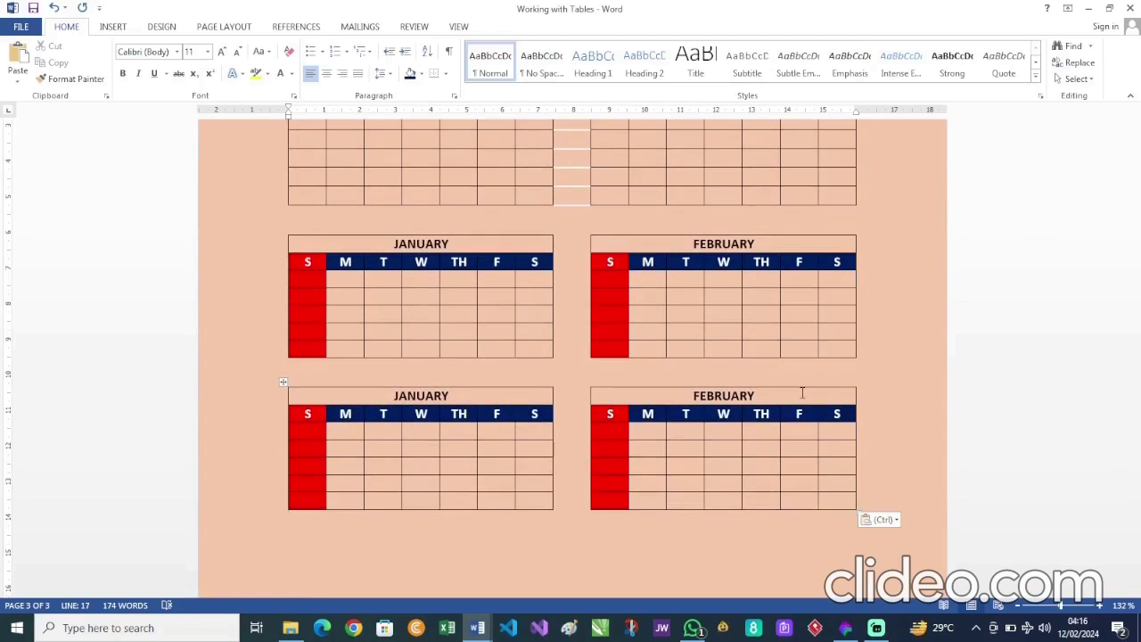
{"action": "scroll", "coordinate": [801, 393], "scroll_direction": "down", "scroll_amount": 3}
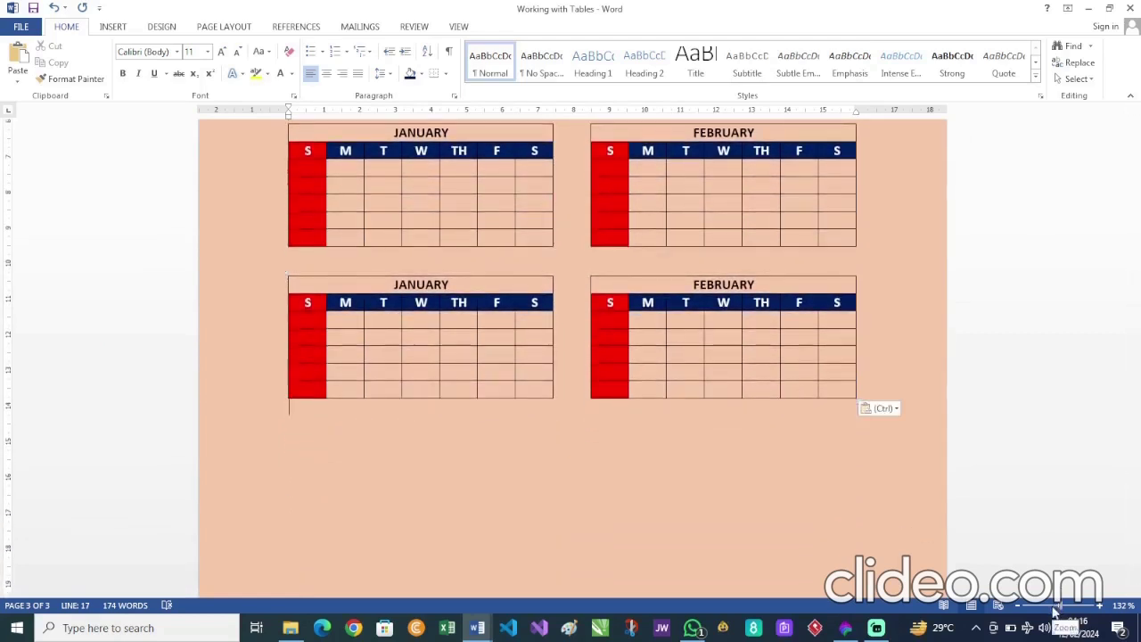
{"action": "scroll", "coordinate": [717, 459], "scroll_direction": "down", "scroll_amount": 5}
{"action": "scroll", "coordinate": [718, 459], "scroll_direction": "down", "scroll_amount": 3}
{"action": "key", "text": "ctrl+v"}
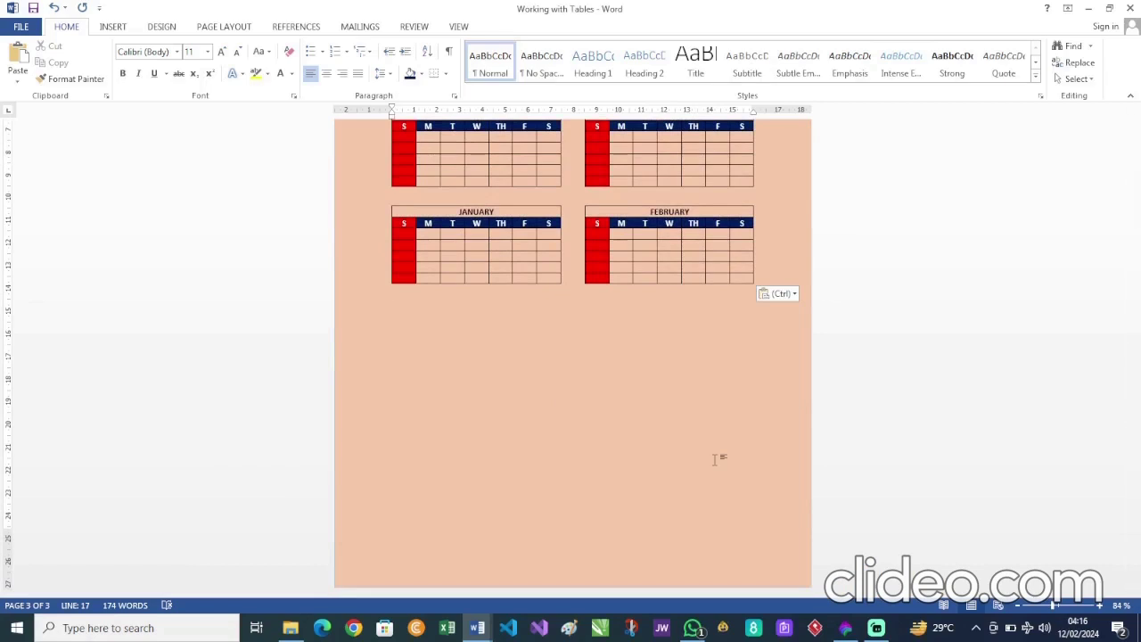
{"action": "scroll", "coordinate": [718, 459], "scroll_direction": "up", "scroll_amount": 3}
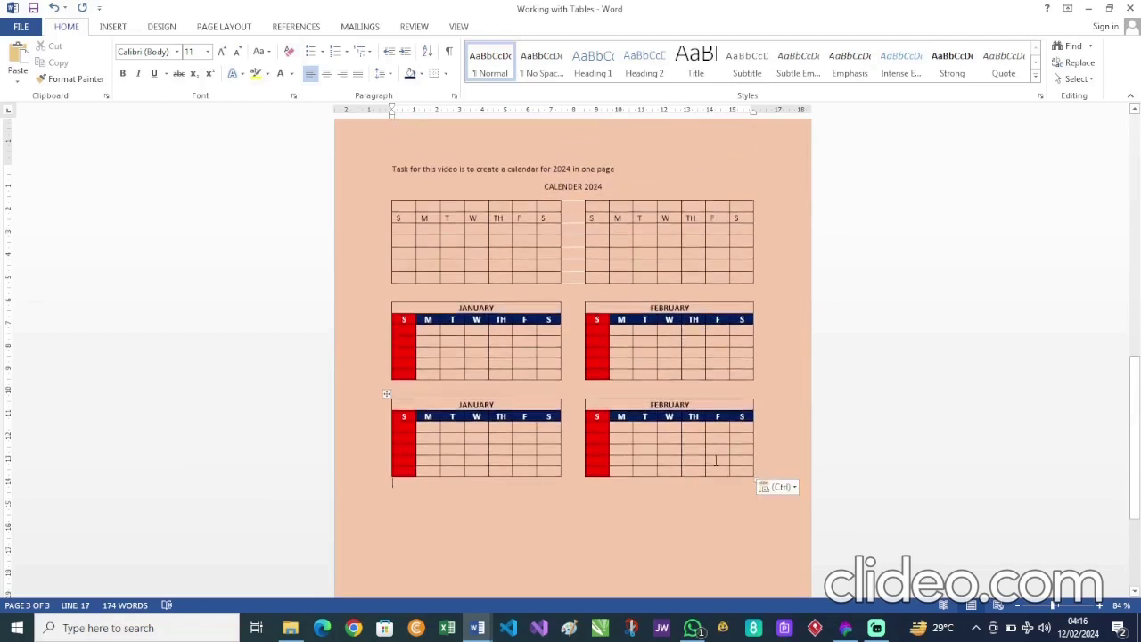
{"action": "scroll", "coordinate": [715, 459], "scroll_direction": "down", "scroll_amount": 4}
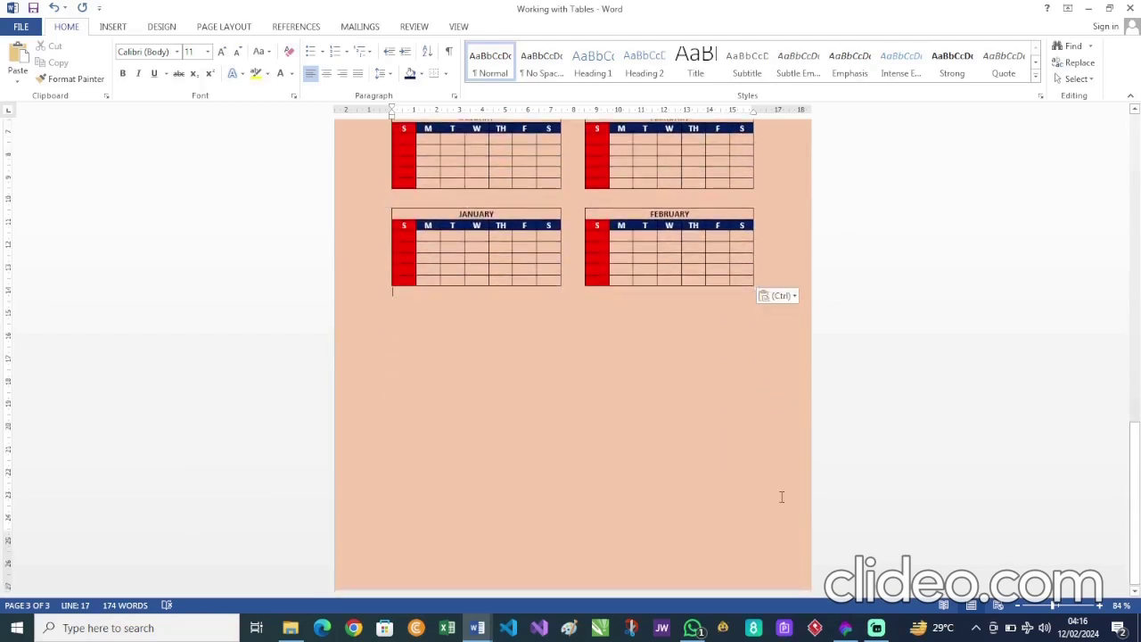
{"action": "scroll", "coordinate": [782, 497], "scroll_direction": "up", "scroll_amount": 10}
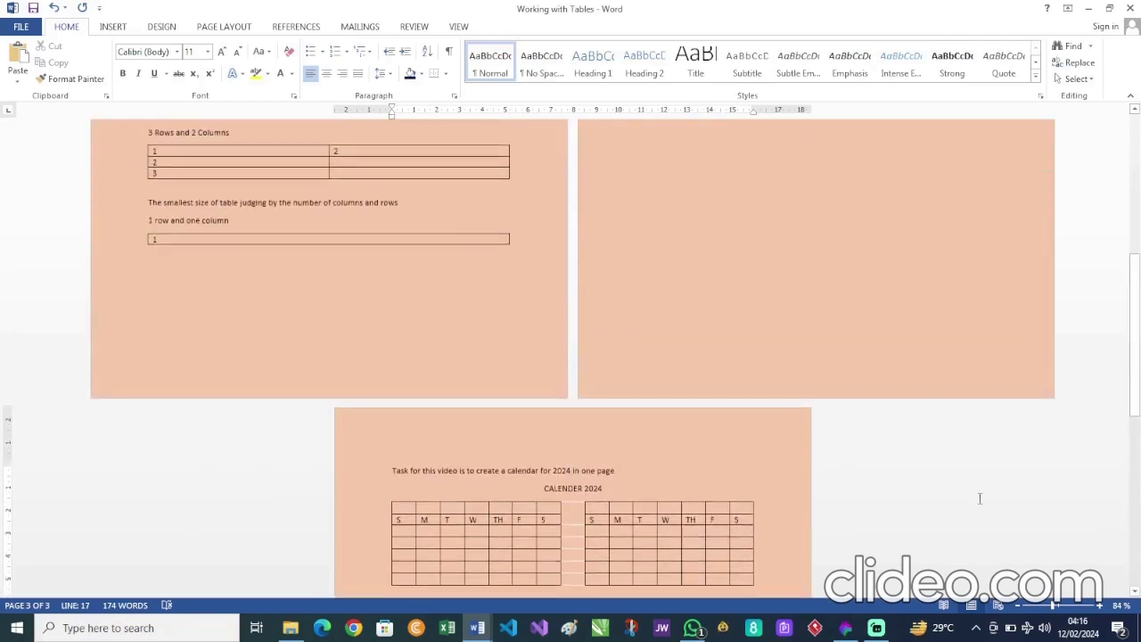
Step: Restore the zoom to 100% and remove the page background color from the document
{"action": "left_click", "coordinate": [1061, 609]}
{"action": "scroll", "coordinate": [719, 371], "scroll_direction": "up", "scroll_amount": 10}
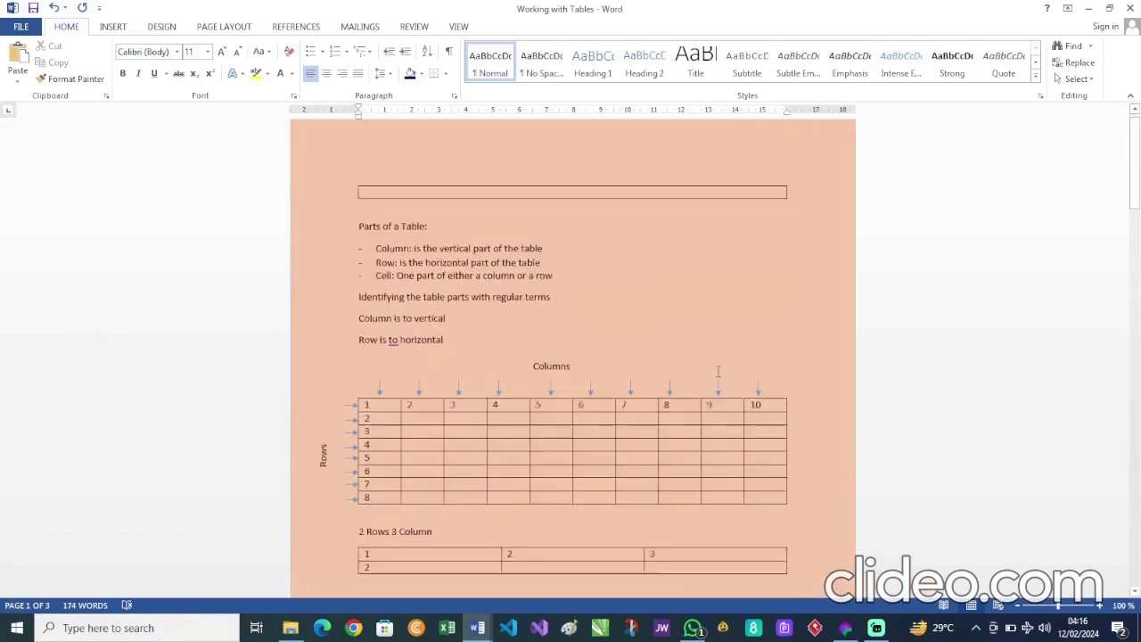
{"action": "left_click", "coordinate": [169, 27]}
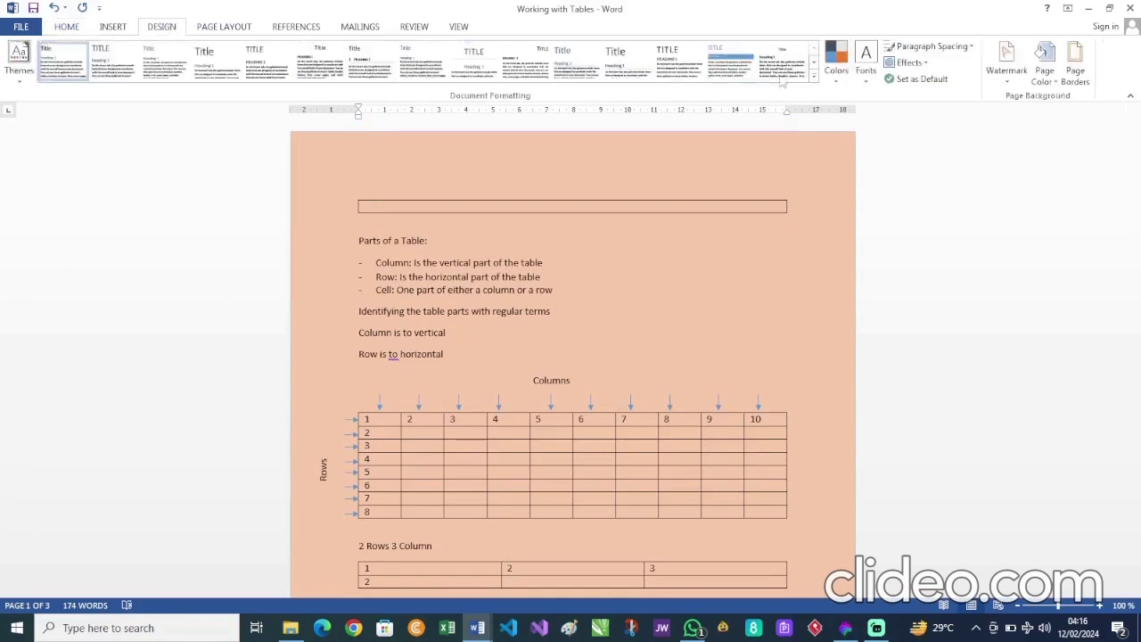
{"action": "left_click", "coordinate": [1043, 65]}
{"action": "left_click", "coordinate": [1055, 206]}
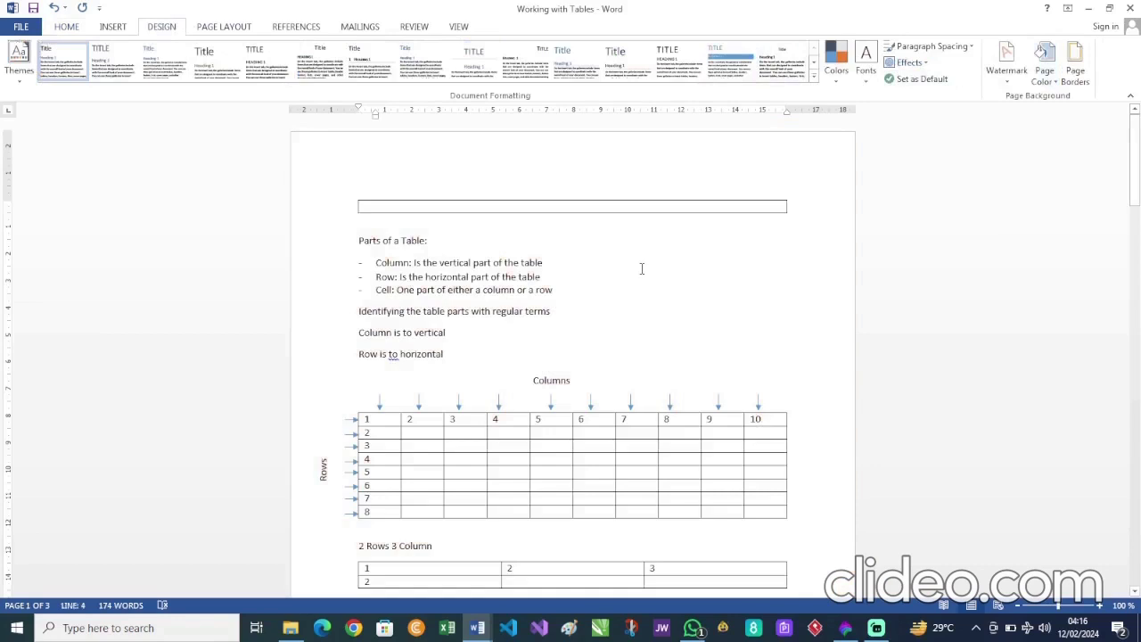
Step: Review the tables throughout the document against the plain page background, from the first page to the calendar page
{"action": "scroll", "coordinate": [641, 269], "scroll_direction": "down", "scroll_amount": 2}
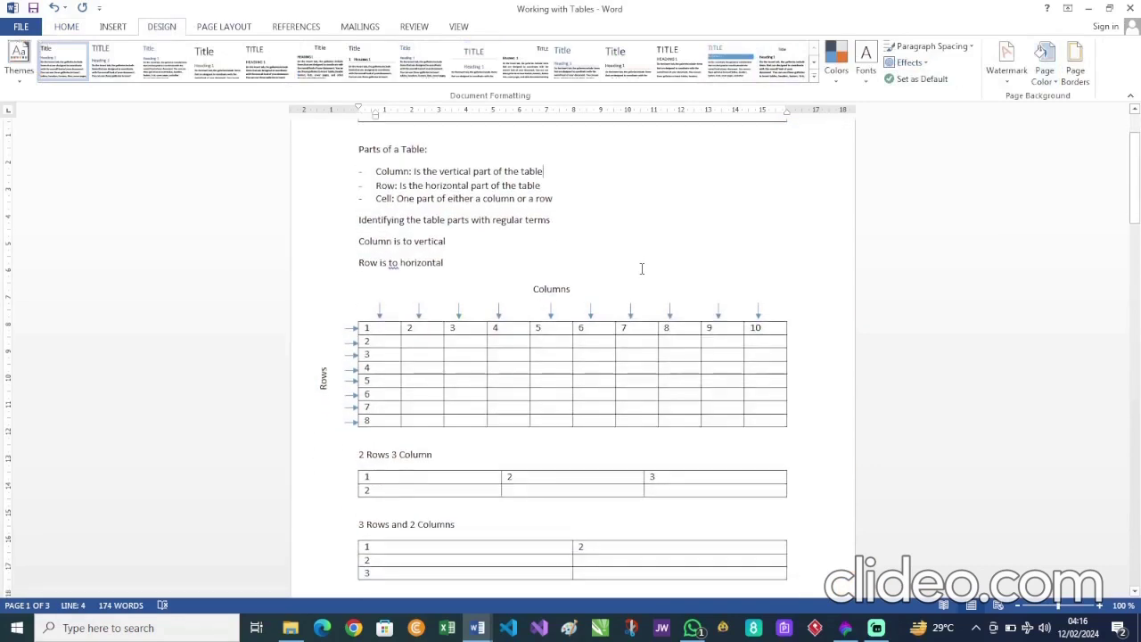
{"action": "scroll", "coordinate": [641, 269], "scroll_direction": "down", "scroll_amount": 6}
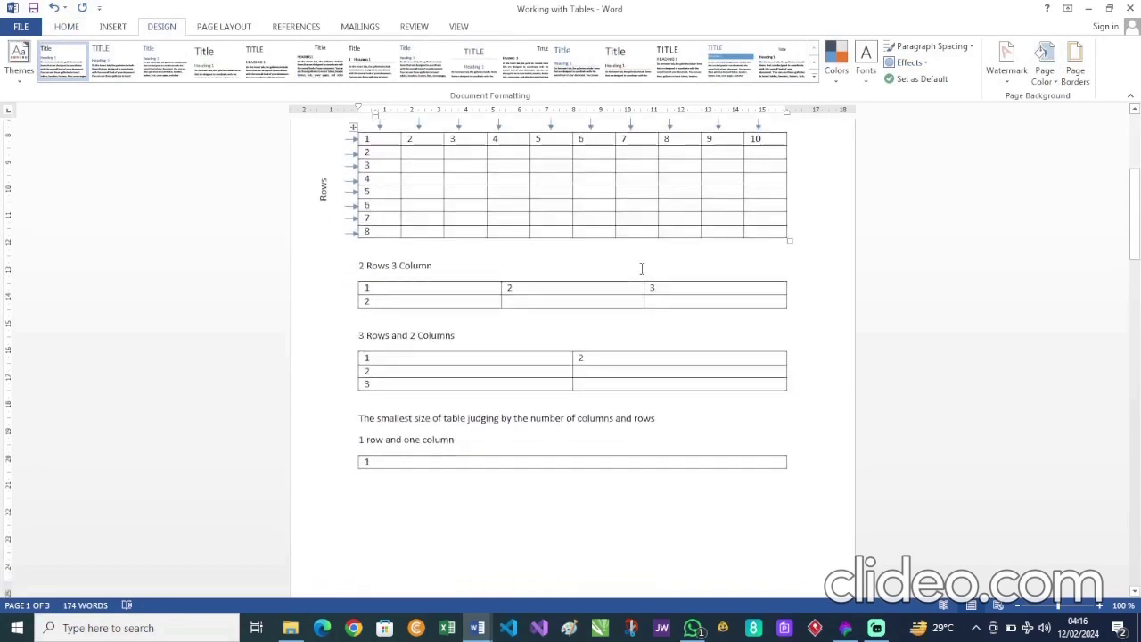
{"action": "scroll", "coordinate": [641, 269], "scroll_direction": "down", "scroll_amount": 3}
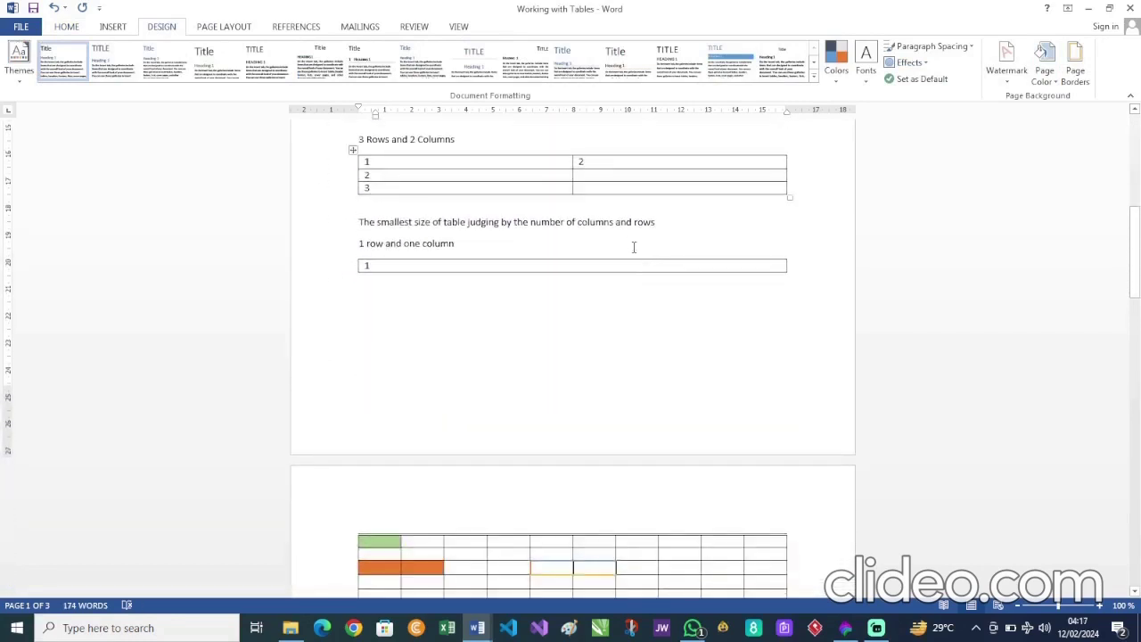
{"action": "scroll", "coordinate": [634, 247], "scroll_direction": "down", "scroll_amount": 5}
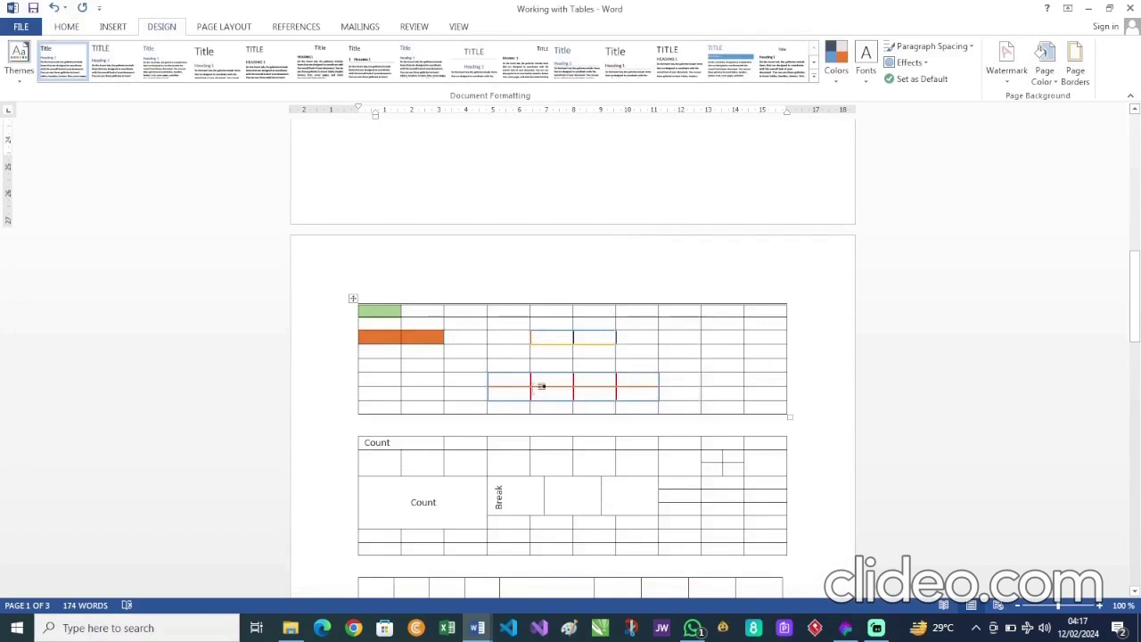
{"action": "scroll", "coordinate": [710, 382], "scroll_direction": "down", "scroll_amount": 4}
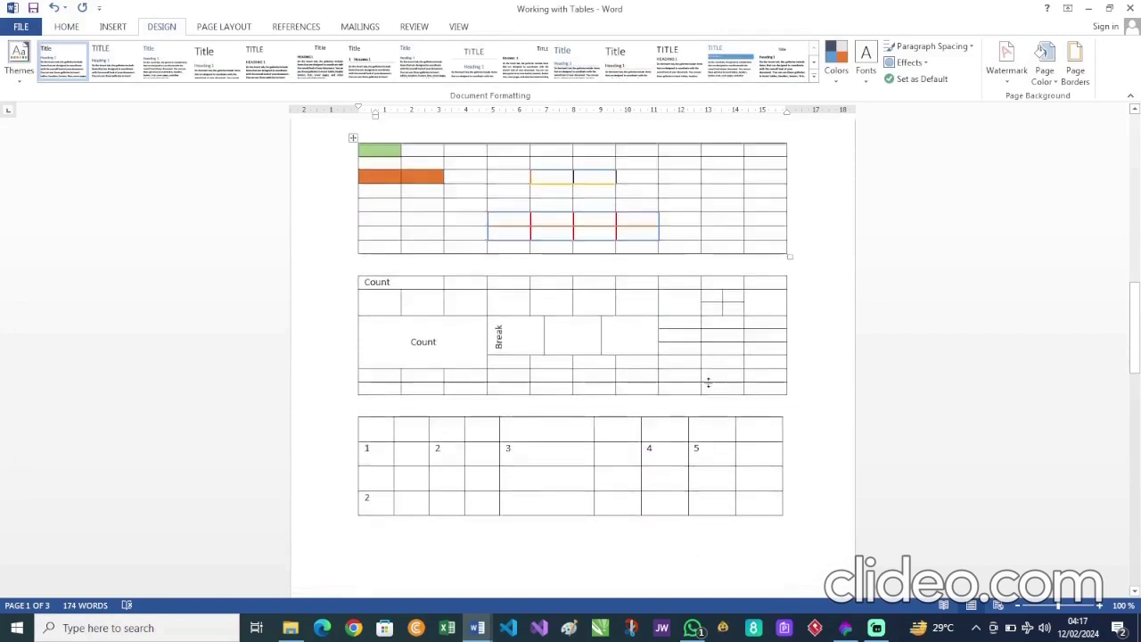
{"action": "left_click", "coordinate": [730, 306]}
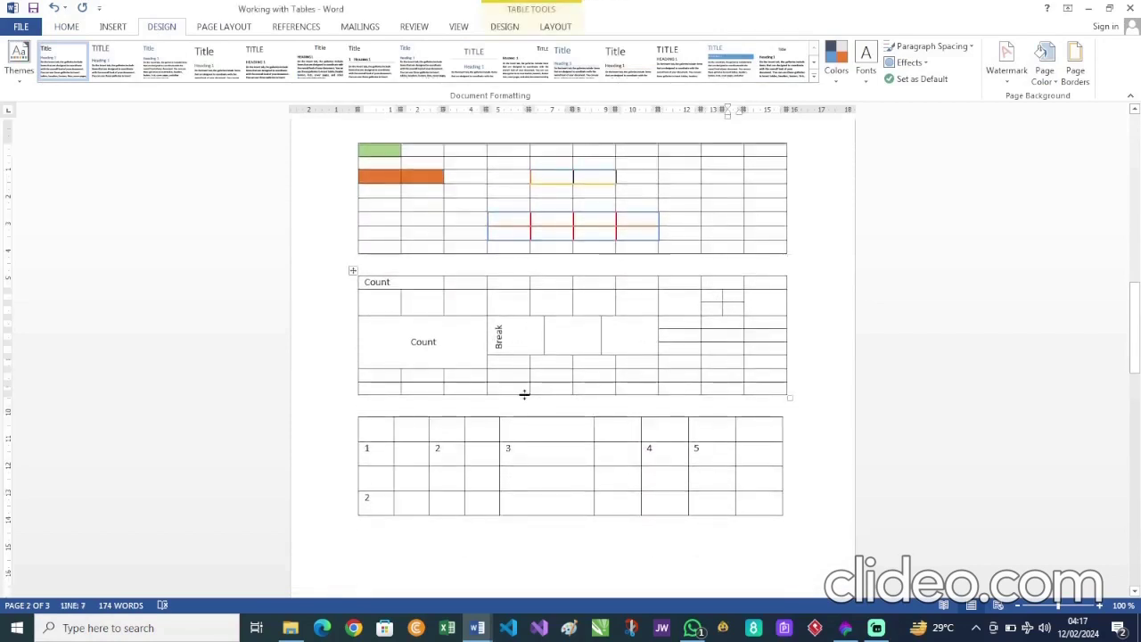
{"action": "scroll", "coordinate": [522, 394], "scroll_direction": "down", "scroll_amount": 8}
{"action": "scroll", "coordinate": [525, 395], "scroll_direction": "down", "scroll_amount": 9}
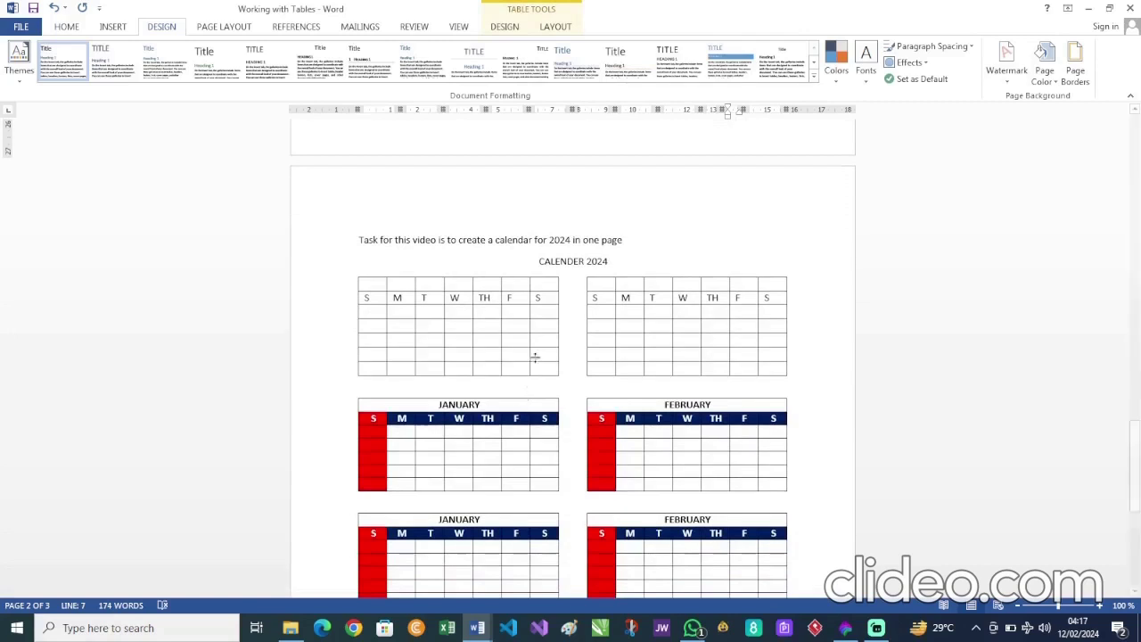
Step: Change the year to 2025 in both the task sentence and the calendar title, and save the document
{"action": "left_click", "coordinate": [571, 240]}
{"action": "key", "text": "BackSpace"}
{"action": "type", "text": "5"}
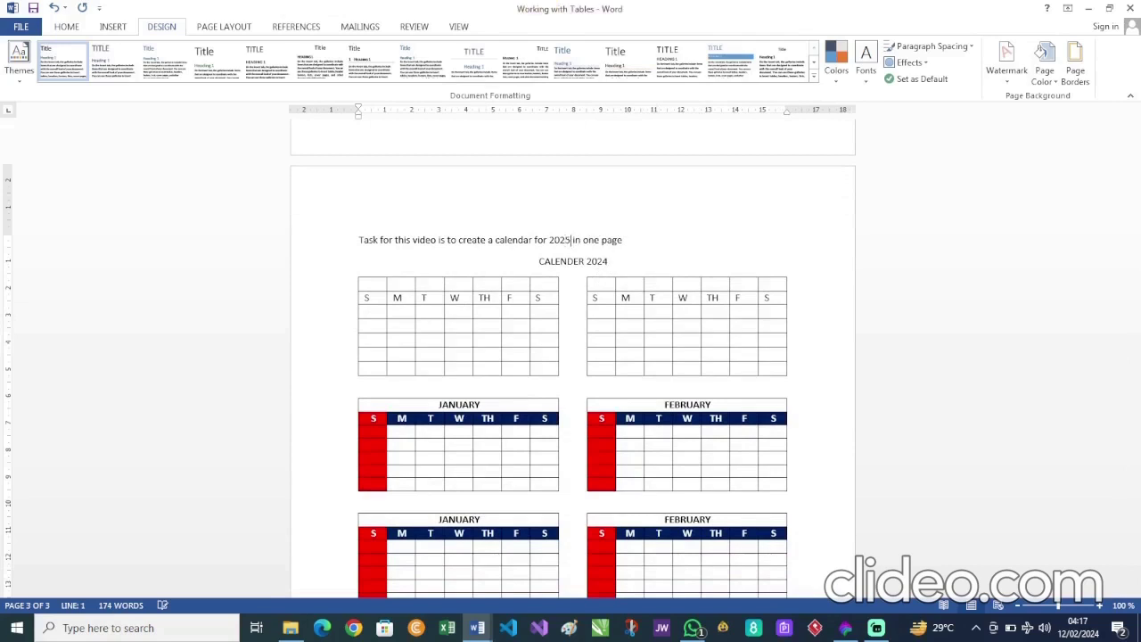
{"action": "left_click", "coordinate": [610, 261]}
{"action": "key", "text": "BackSpace"}
{"action": "type", "text": "5"}
{"action": "scroll", "coordinate": [771, 386], "scroll_direction": "down", "scroll_amount": 3}
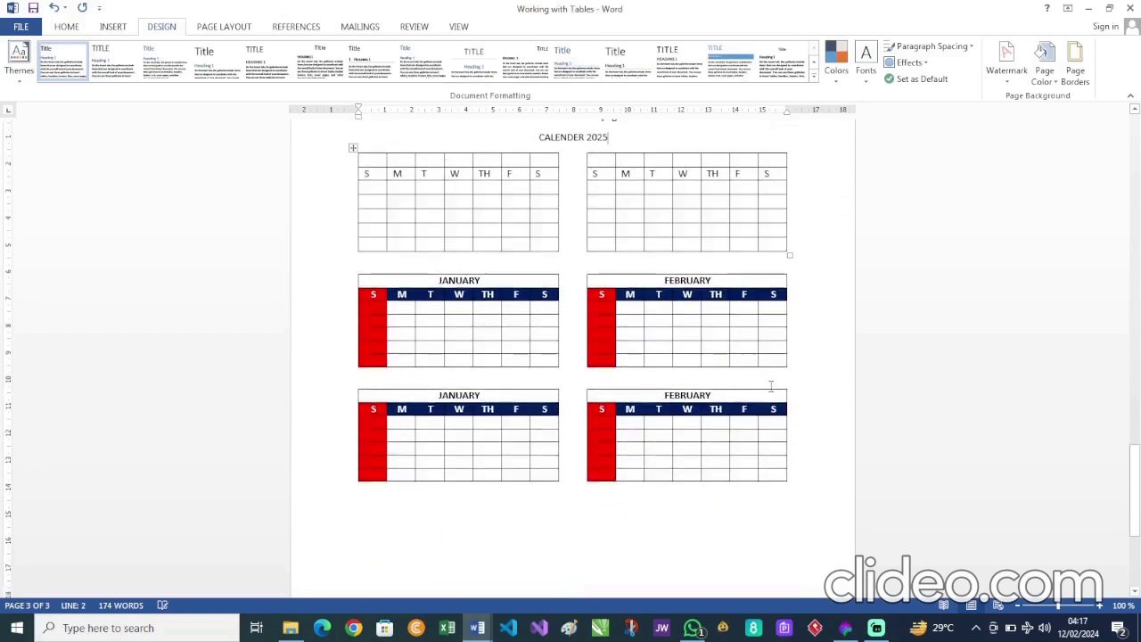
{"action": "key", "text": "ctrl+s"}
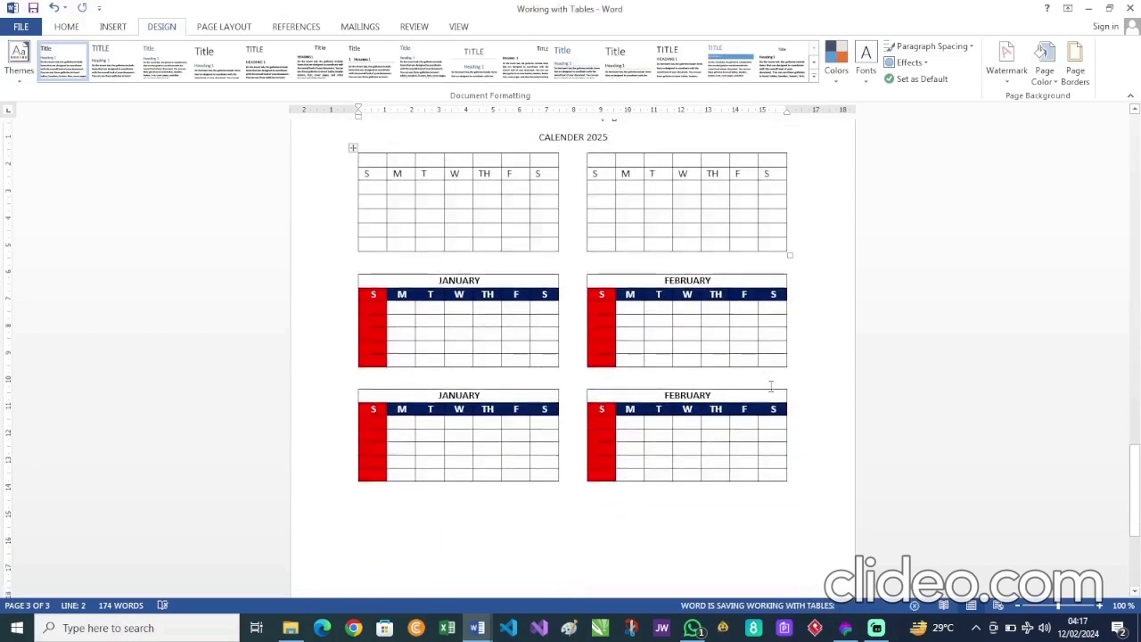